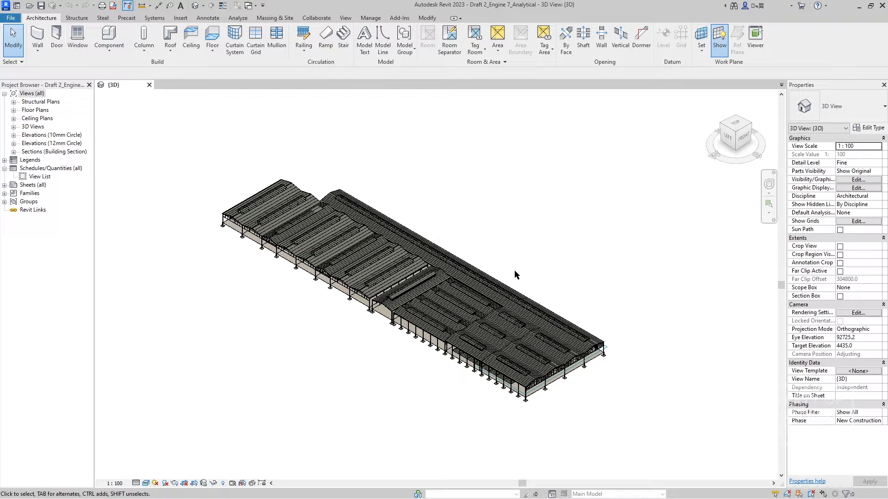
Create a new project based on the Construction Template
{"action": "left_click", "coordinate": [10, 20]}
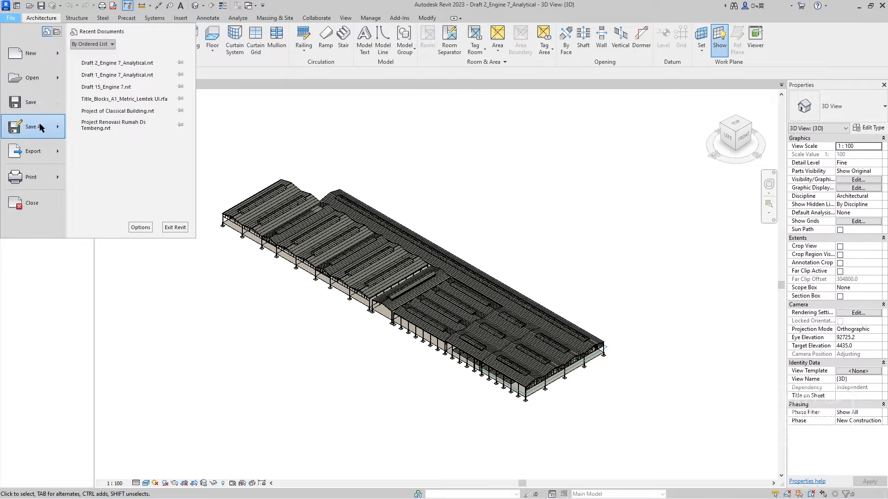
{"action": "mouse_move", "coordinate": [58, 60]}
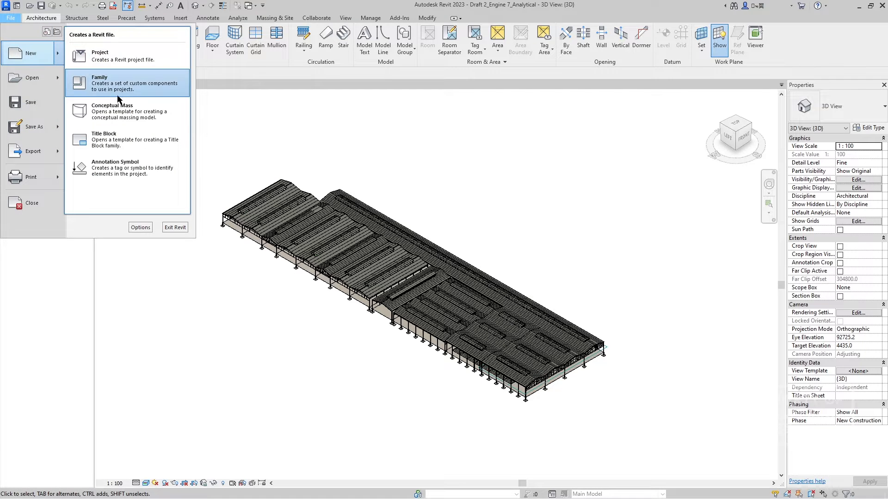
{"action": "left_click", "coordinate": [122, 62]}
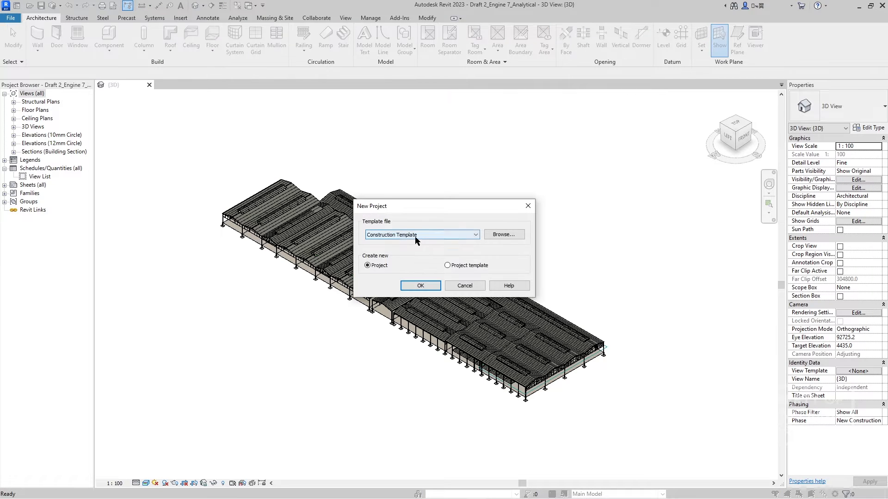
{"action": "left_click", "coordinate": [432, 234]}
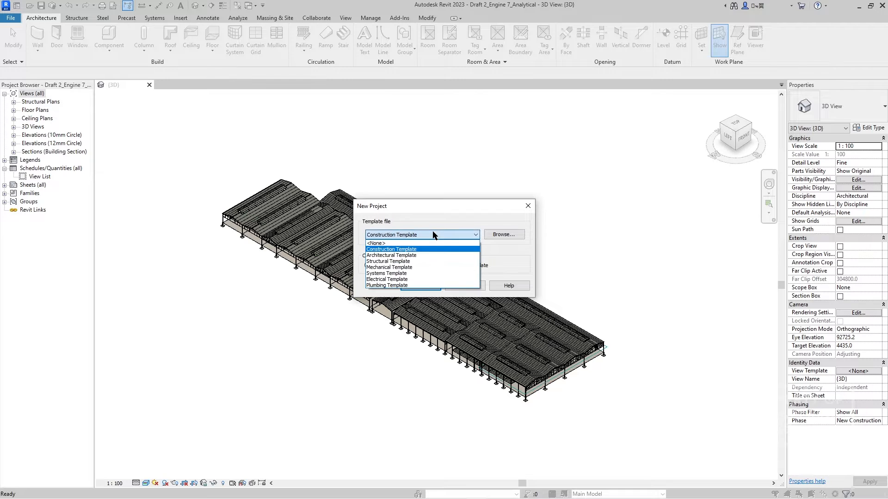
{"action": "left_click", "coordinate": [428, 249]}
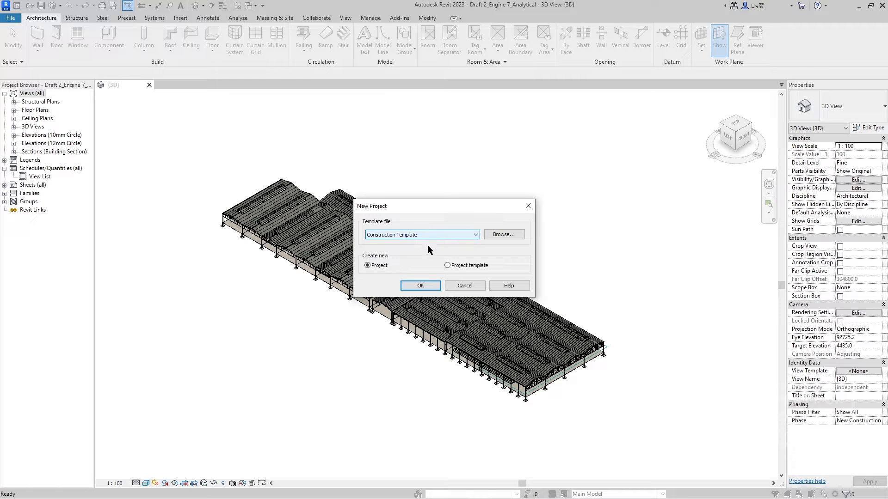
{"action": "left_click", "coordinate": [419, 285]}
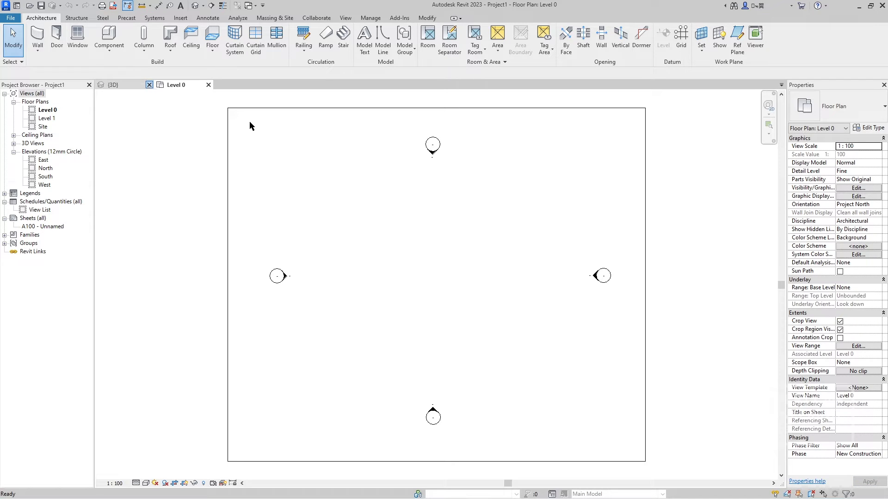
{"action": "right_click", "coordinate": [291, 132]}
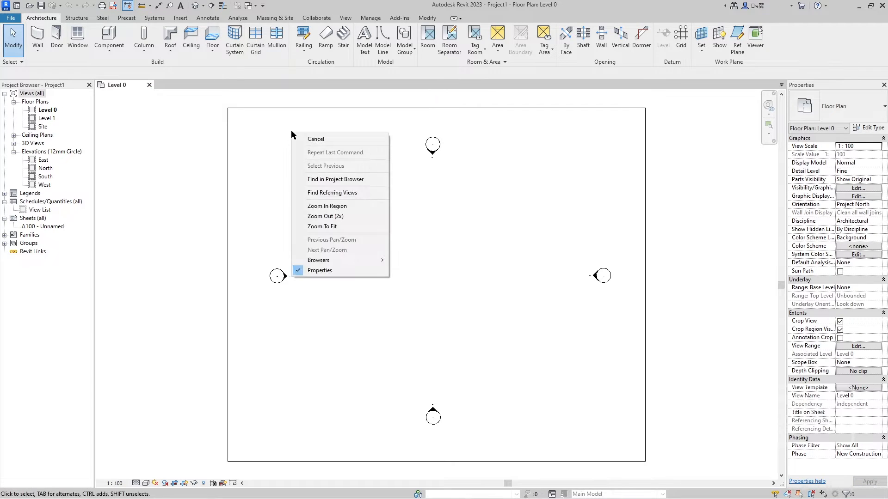
{"action": "left_click", "coordinate": [206, 146]}
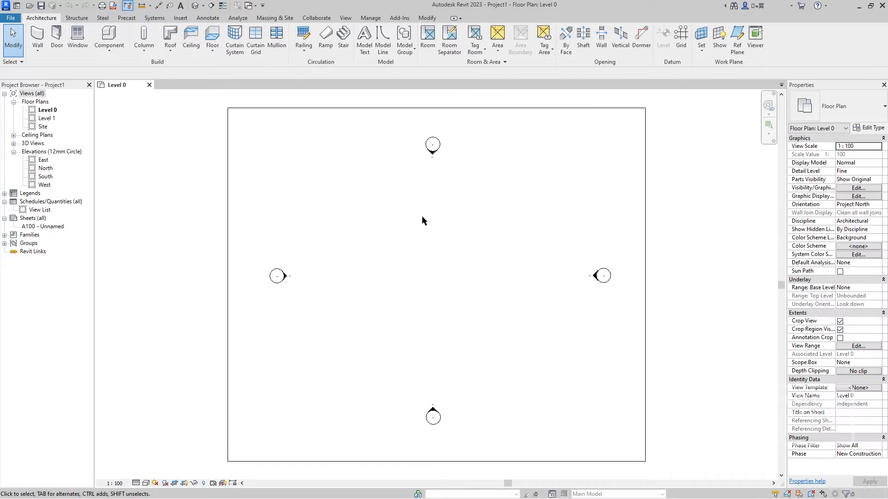
{"action": "scroll", "coordinate": [436, 231], "scroll_direction": "down", "scroll_amount": 1}
{"action": "scroll", "coordinate": [435, 230], "scroll_direction": "up", "scroll_amount": 1}
{"action": "mouse_move", "coordinate": [435, 230]}
{"action": "middle_mouse_down"}
{"action": "mouse_move", "coordinate": [448, 230]}
{"action": "mouse_move", "coordinate": [439, 223]}
{"action": "middle_mouse_up"}
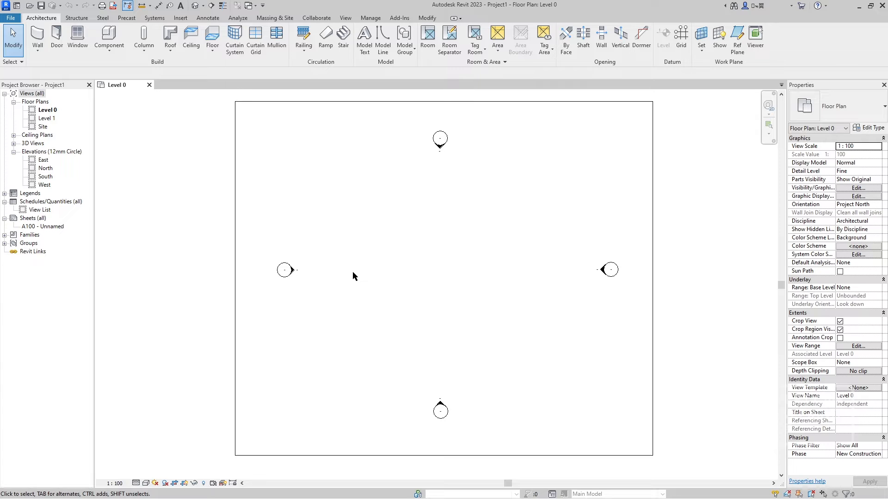
{"action": "key", "text": "g"}
{"action": "key", "text": "r"}
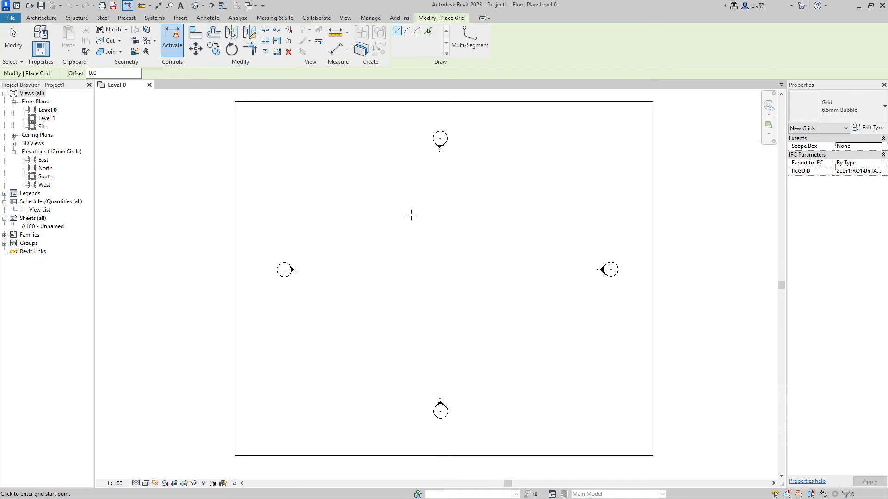
{"action": "key", "text": "Escape"}
{"action": "key", "text": "Escape"}
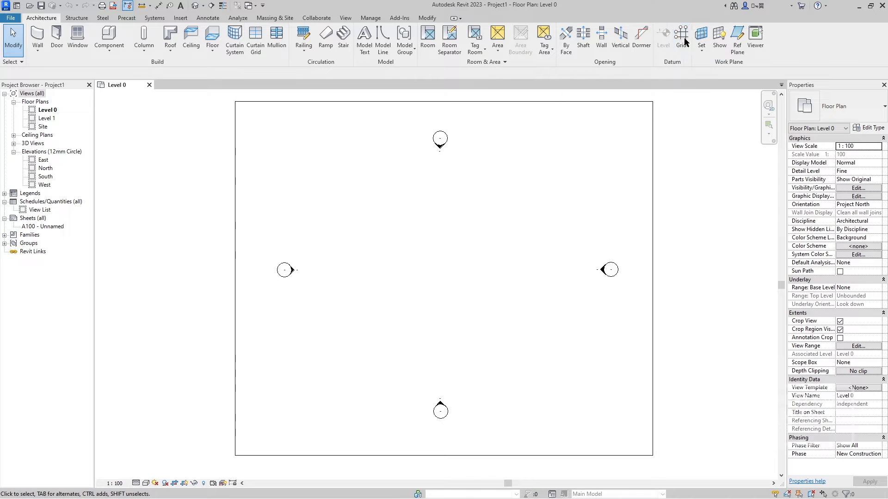
Draw a vertical grid line upward in the Level 0 plan, between the west and north elevation markers
{"action": "left_click", "coordinate": [679, 46]}
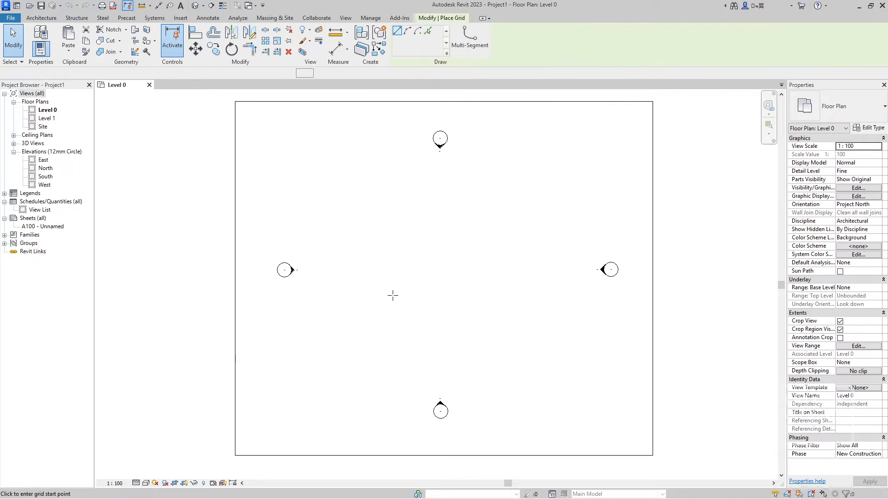
{"action": "left_click", "coordinate": [373, 322]}
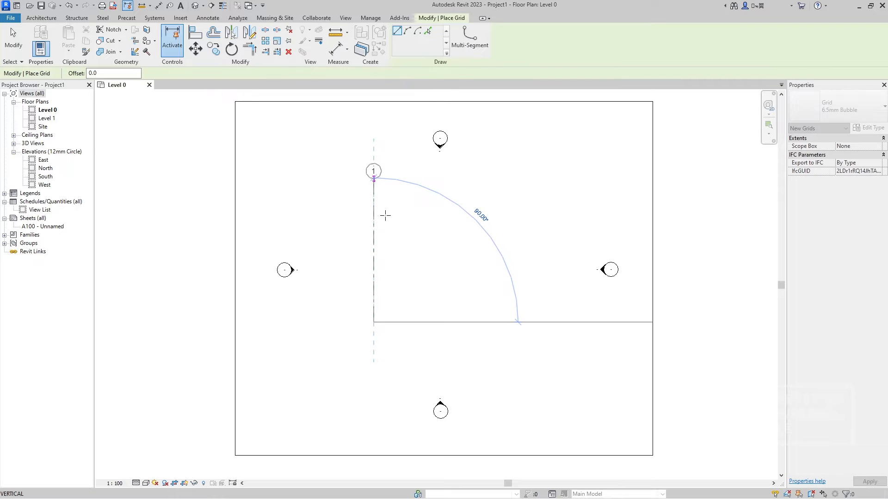
{"action": "left_click", "coordinate": [385, 215]}
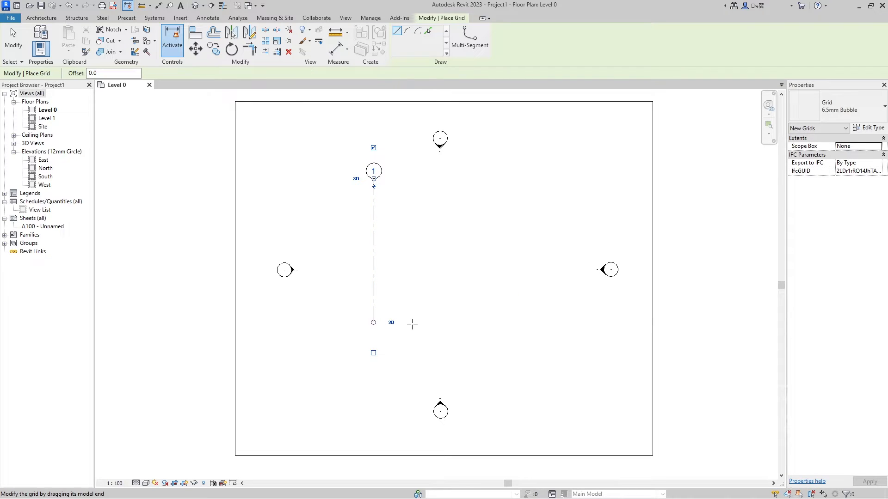
Draw a second vertical grid line 16000 mm to the right of grid 1, aligned with both its ends
{"action": "type", "text": "16000"}
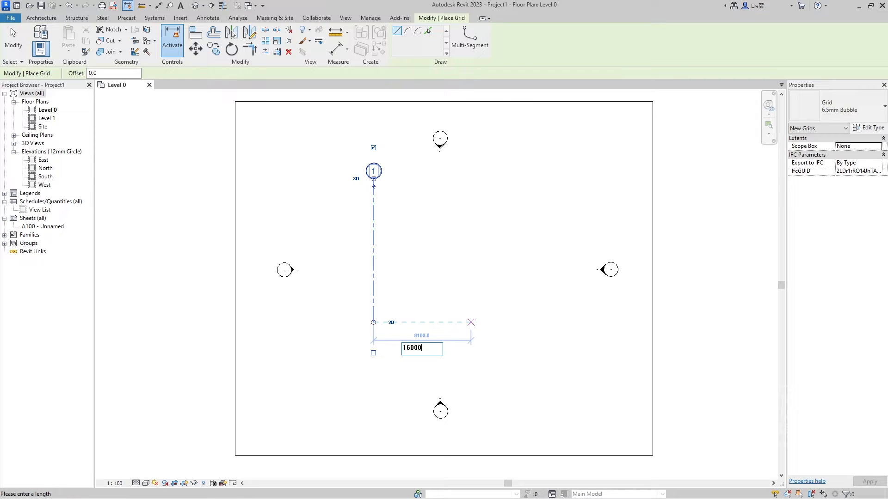
{"action": "key", "text": "Return"}
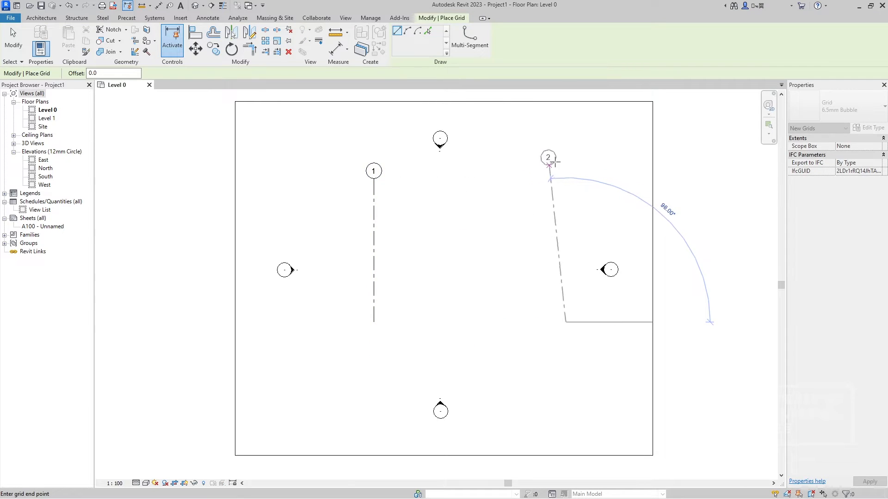
{"action": "left_click", "coordinate": [565, 179]}
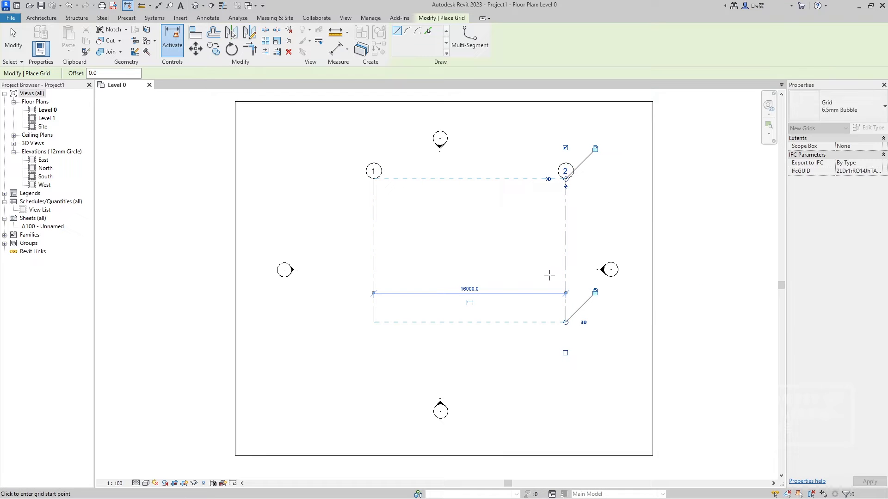
{"action": "scroll", "coordinate": [540, 283], "scroll_direction": "down", "scroll_amount": 3}
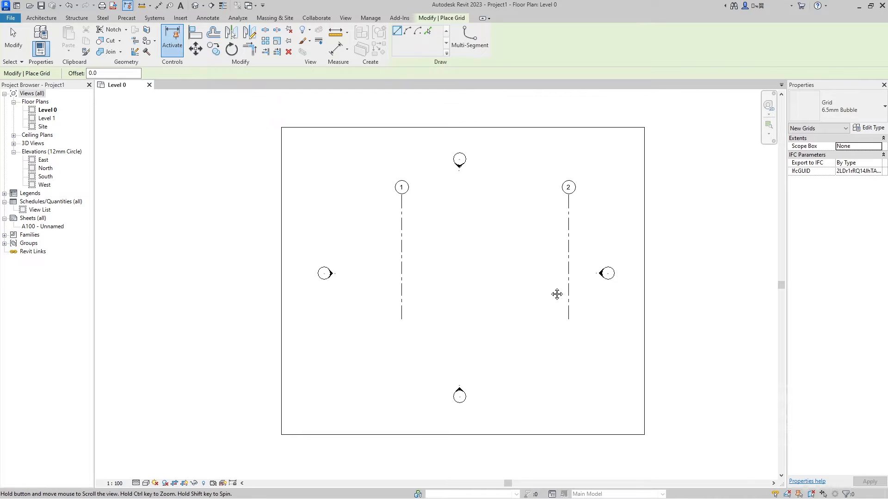
{"action": "key", "text": "Escape"}
{"action": "key", "text": "Escape"}
Move the west, north, south and east elevation markers outward, beyond the crop region
{"action": "mouse_move", "coordinate": [359, 289]}
{"action": "left_mouse_down"}
{"action": "mouse_move", "coordinate": [309, 254]}
{"action": "mouse_move", "coordinate": [152, 267]}
{"action": "left_mouse_up"}
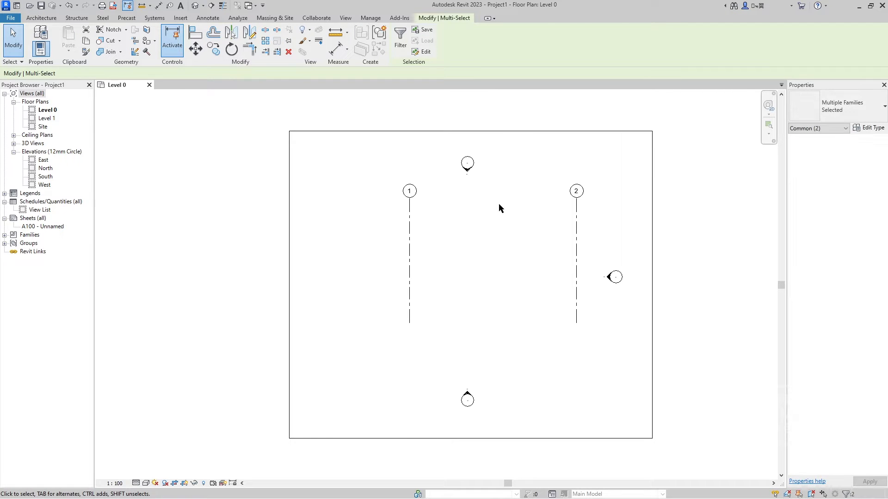
{"action": "mouse_move", "coordinate": [501, 193]}
{"action": "left_mouse_down"}
{"action": "mouse_move", "coordinate": [450, 137]}
{"action": "mouse_move", "coordinate": [475, 117]}
{"action": "left_mouse_up"}
{"action": "scroll", "coordinate": [475, 116], "scroll_direction": "down", "scroll_amount": 2}
{"action": "middle_click_drag", "start_coordinate": [476, 117], "coordinate": [456, 159]}
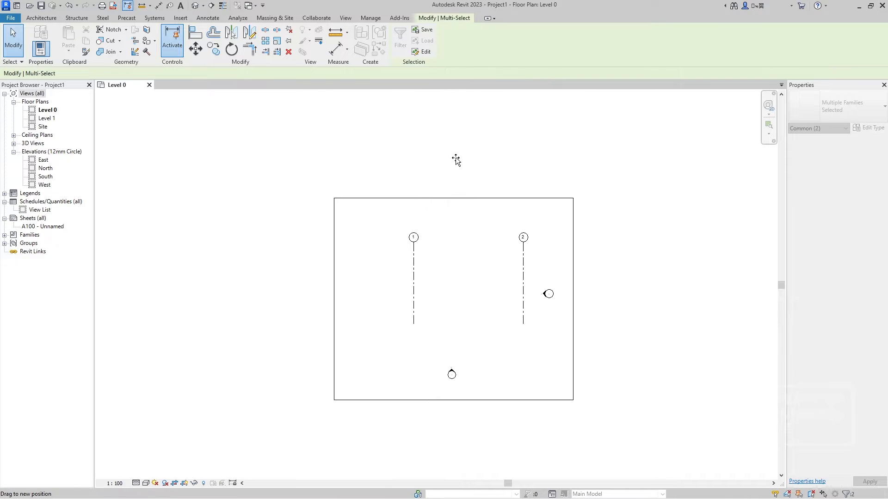
{"action": "left_click", "coordinate": [467, 385]}
{"action": "left_click", "coordinate": [451, 374]}
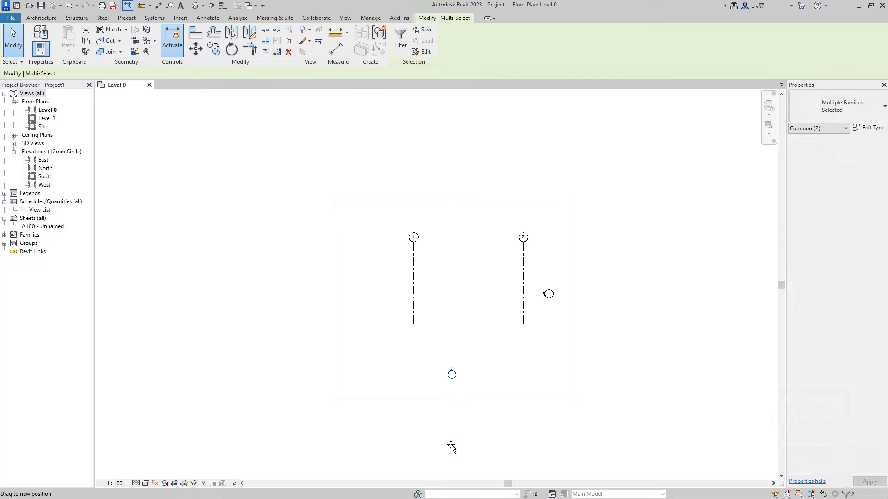
{"action": "key", "text": "Delete"}
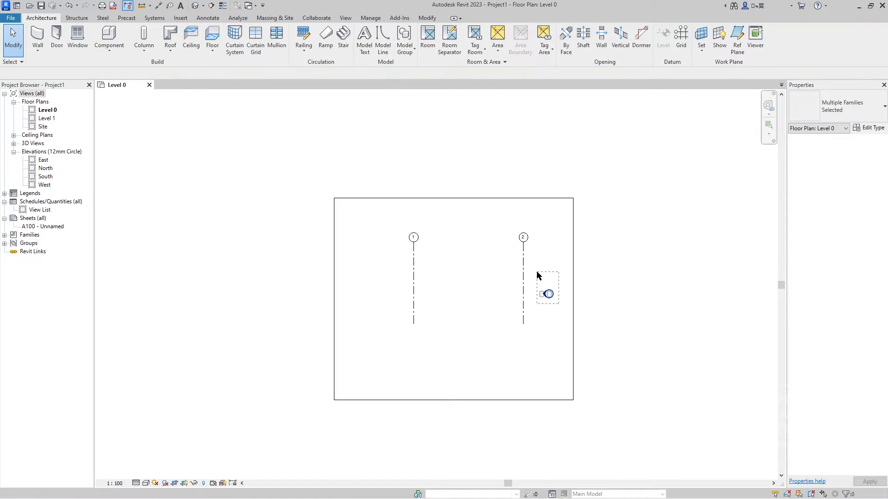
{"action": "left_click_drag", "start_coordinate": [536, 272], "coordinate": [643, 290]}
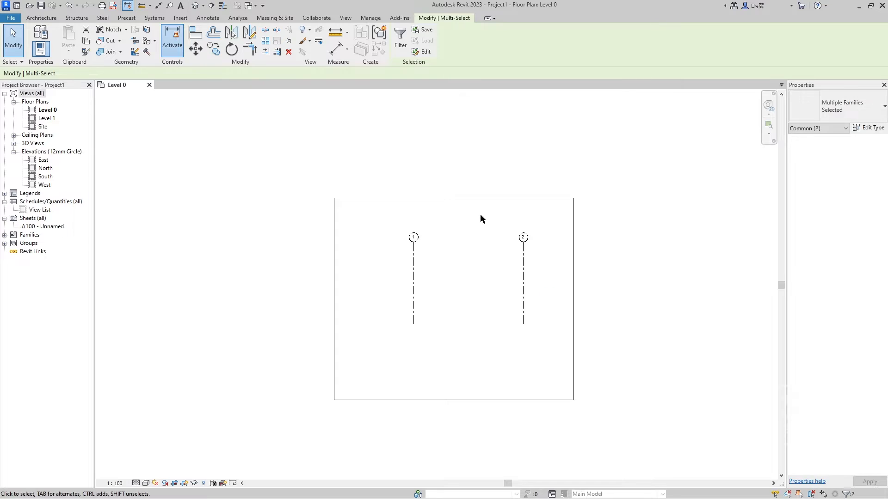
Stretch the plan's crop region outward on all four sides until it encloses the north and south elevation markers
{"action": "left_click", "coordinate": [474, 198]}
{"action": "left_click_drag", "start_coordinate": [453, 199], "coordinate": [453, 144]}
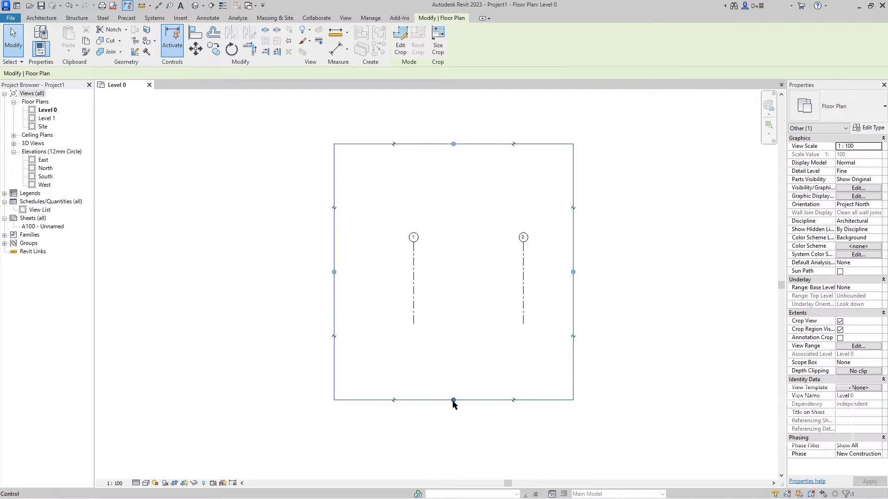
{"action": "left_click_drag", "start_coordinate": [453, 400], "coordinate": [453, 444]}
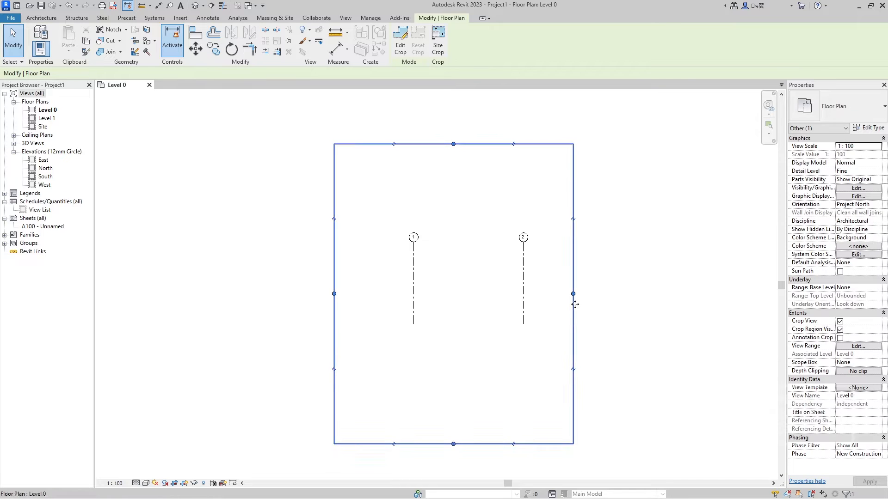
{"action": "left_click_drag", "start_coordinate": [573, 294], "coordinate": [620, 287]}
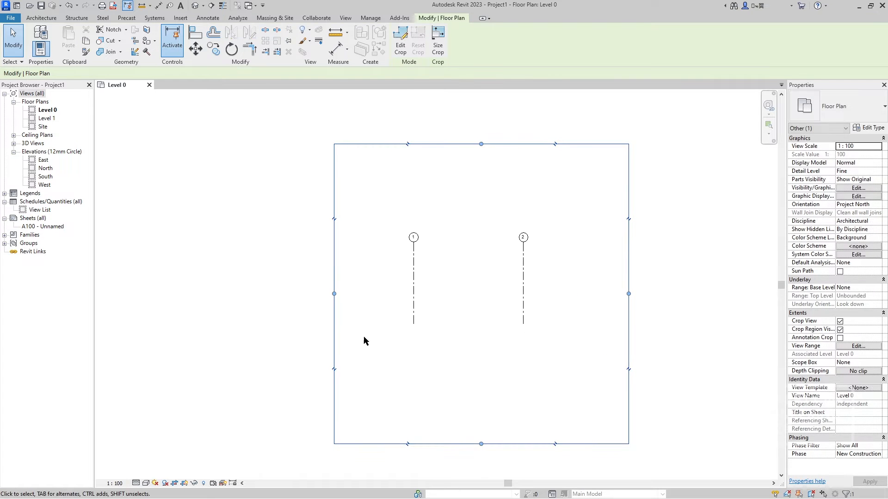
{"action": "left_click_drag", "start_coordinate": [334, 296], "coordinate": [306, 294]}
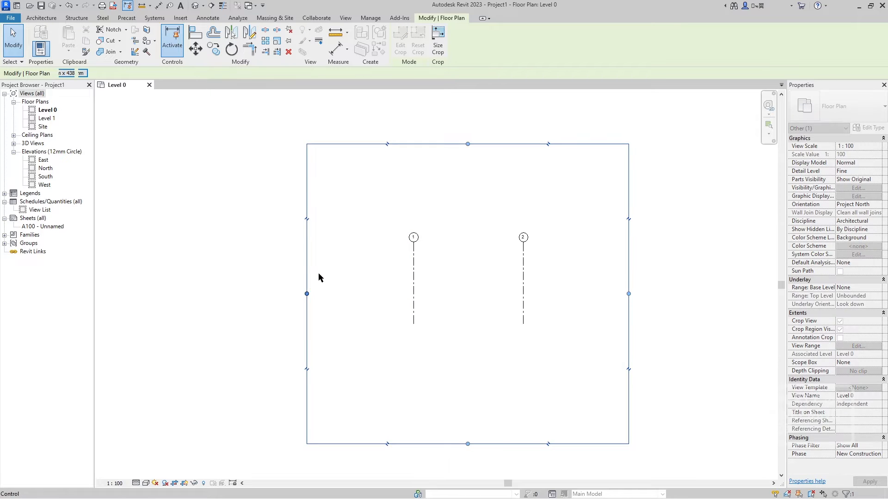
{"action": "left_click_drag", "start_coordinate": [467, 144], "coordinate": [467, 101]}
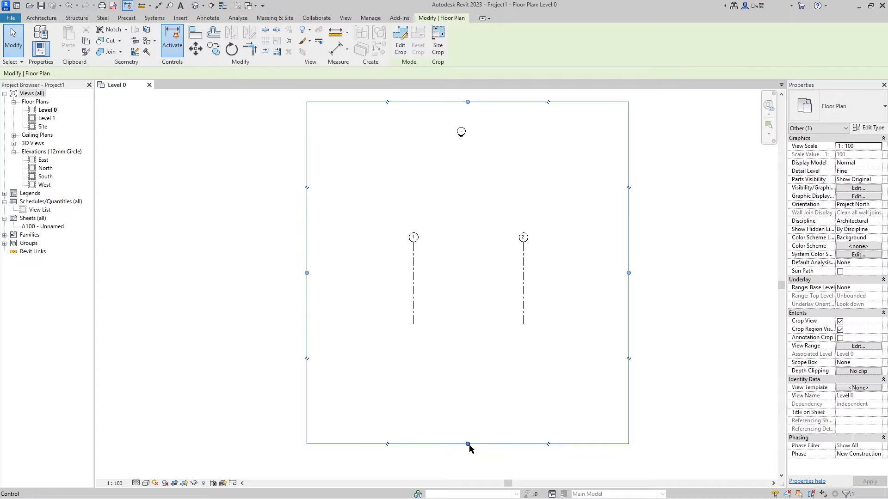
{"action": "left_click_drag", "start_coordinate": [468, 446], "coordinate": [462, 472]}
{"action": "middle_click_drag", "start_coordinate": [501, 386], "coordinate": [501, 345]}
{"action": "scroll", "coordinate": [489, 357], "scroll_direction": "down", "scroll_amount": 1}
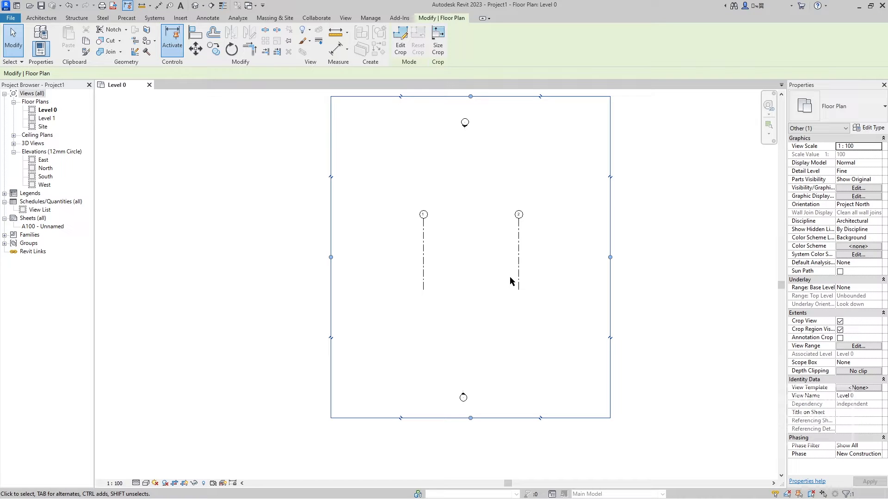
Extend grids 1 and 2 together at both ends, reaching close to the north and south elevation markers
{"action": "left_click", "coordinate": [517, 243]}
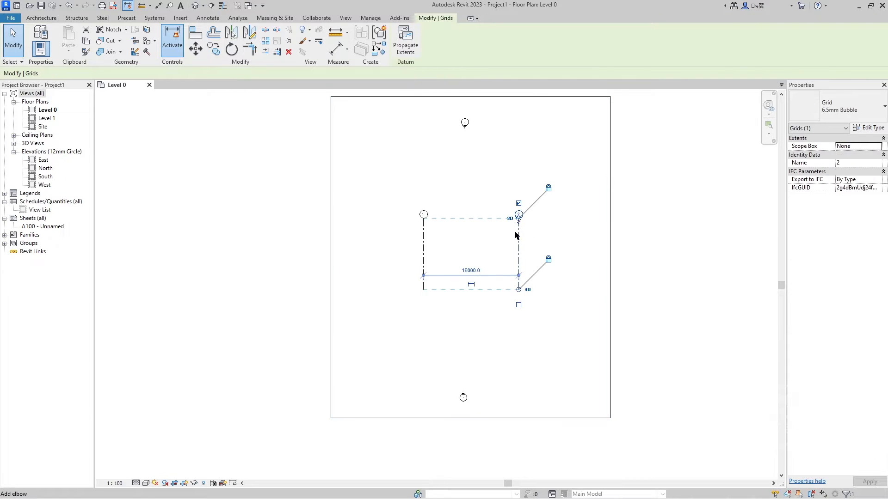
{"action": "left_click_drag", "start_coordinate": [518, 291], "coordinate": [519, 365]}
{"action": "left_click", "coordinate": [546, 270]}
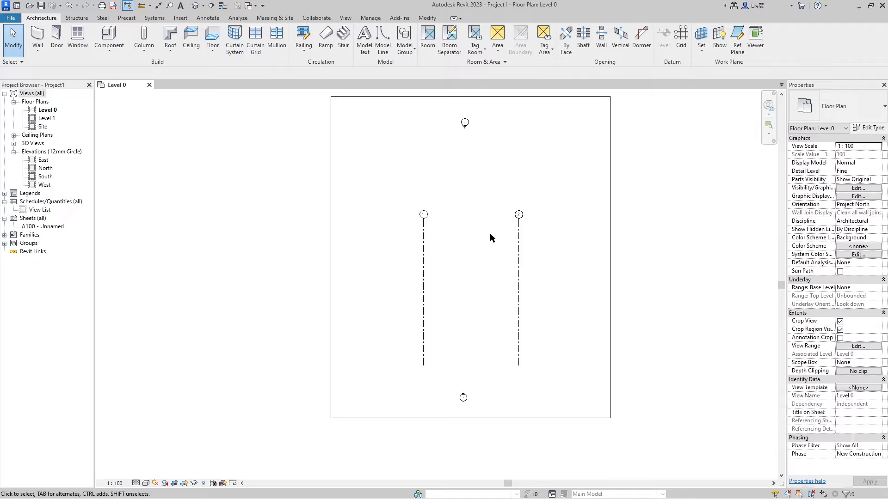
{"action": "left_click", "coordinate": [521, 218]}
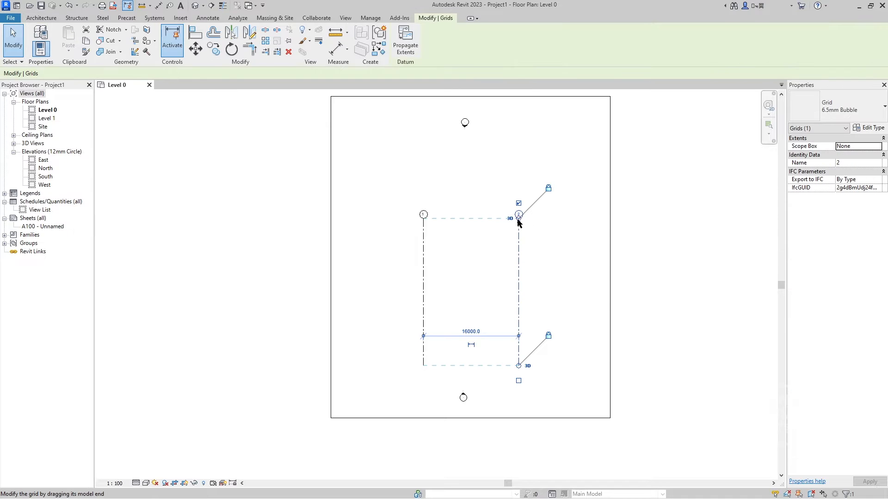
{"action": "left_click_drag", "start_coordinate": [519, 219], "coordinate": [526, 178]}
{"action": "key", "text": "Escape"}
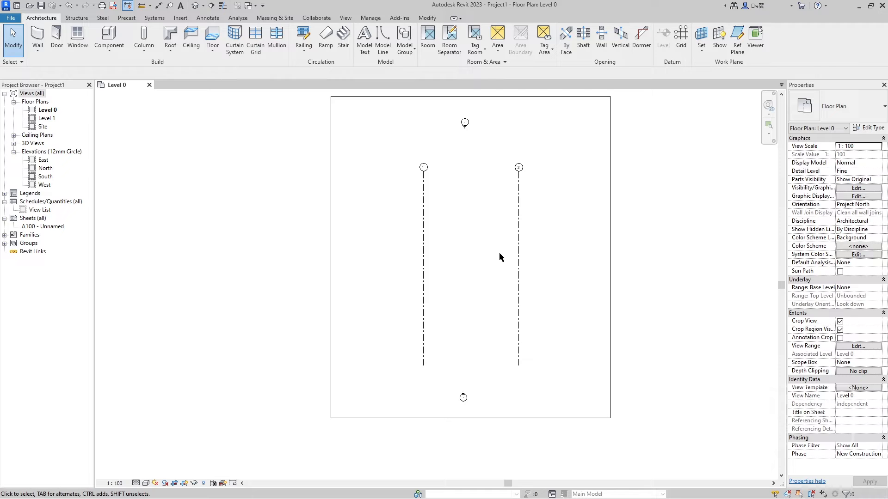
Draw a horizontal grid line from east to west across grids 1 and 2 near their lower ends, overshooting both
{"action": "key", "text": "g"}
{"action": "key", "text": "r"}
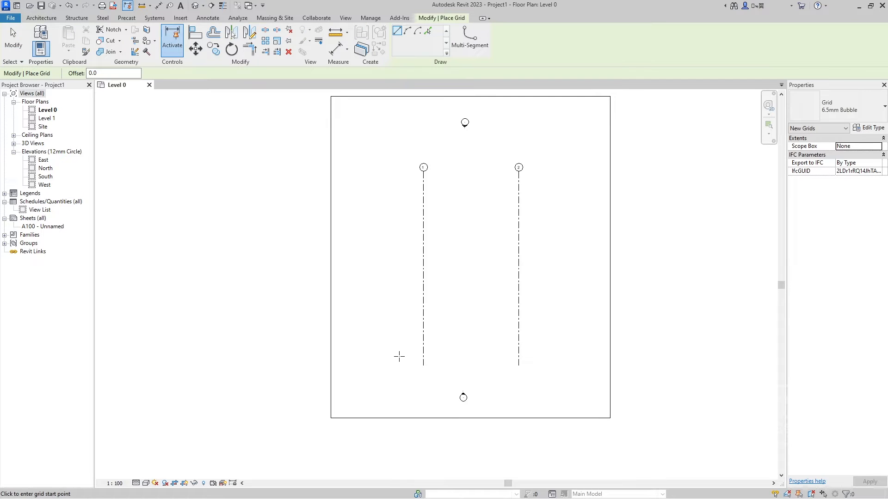
{"action": "left_click", "coordinate": [546, 345]}
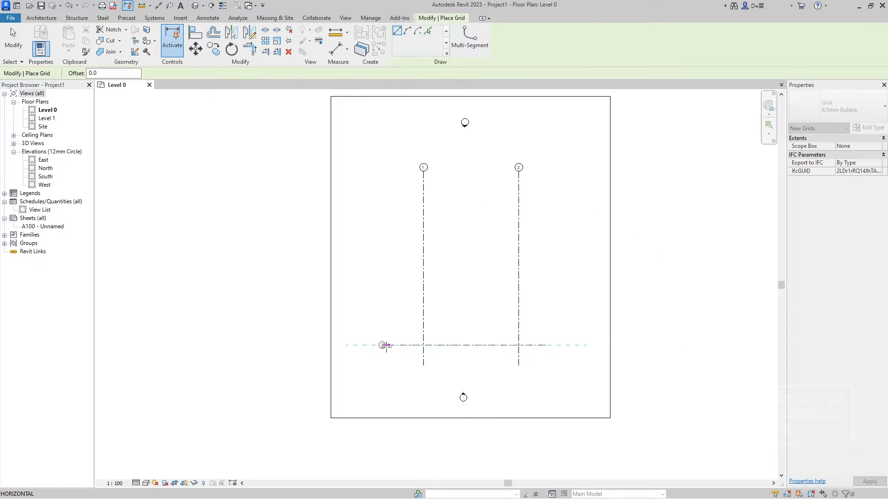
{"action": "left_click", "coordinate": [388, 346]}
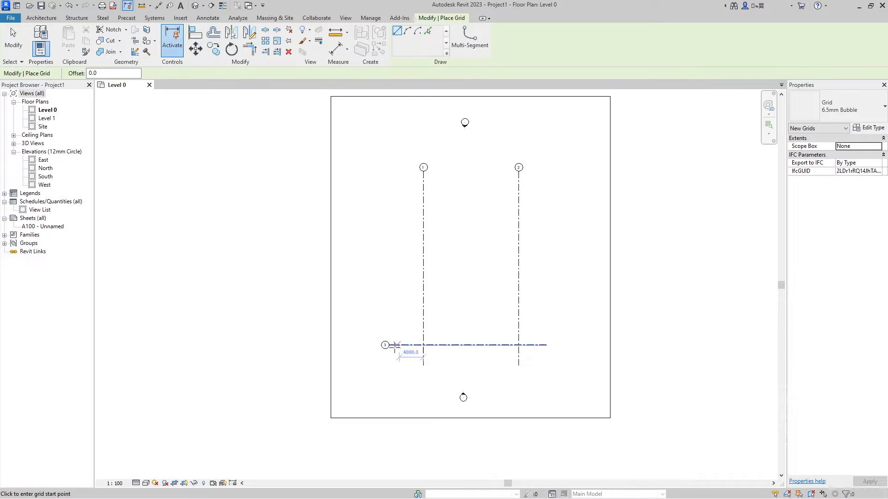
Rename the new horizontal grid line A in its bubble
{"action": "scroll", "coordinate": [387, 349], "scroll_direction": "up", "scroll_amount": 3}
{"action": "key", "text": "Escape"}
{"action": "key", "text": "Escape"}
{"action": "left_click", "coordinate": [386, 351]}
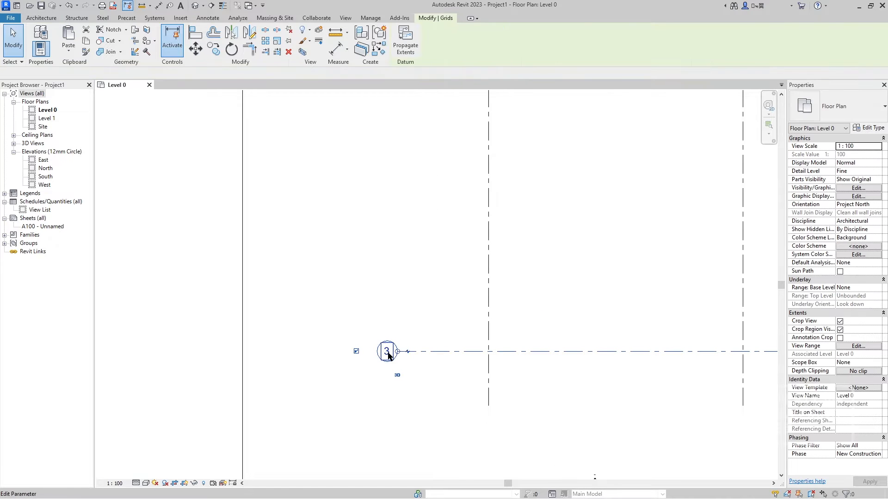
{"action": "left_click", "coordinate": [387, 353]}
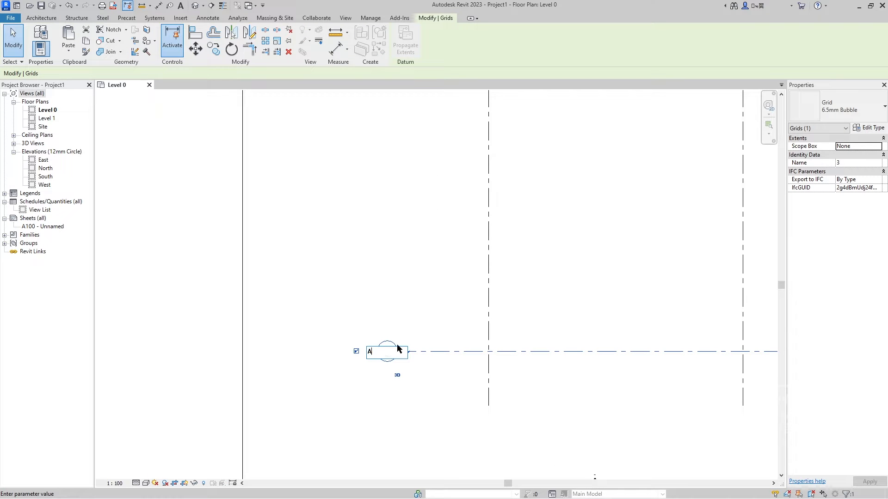
{"action": "type", "text": "A"}
{"action": "left_click", "coordinate": [423, 326]}
Draw a second horizontal grid line 6000 mm above grid A, aligned with both its ends
{"action": "scroll", "coordinate": [443, 321], "scroll_direction": "down", "scroll_amount": 4}
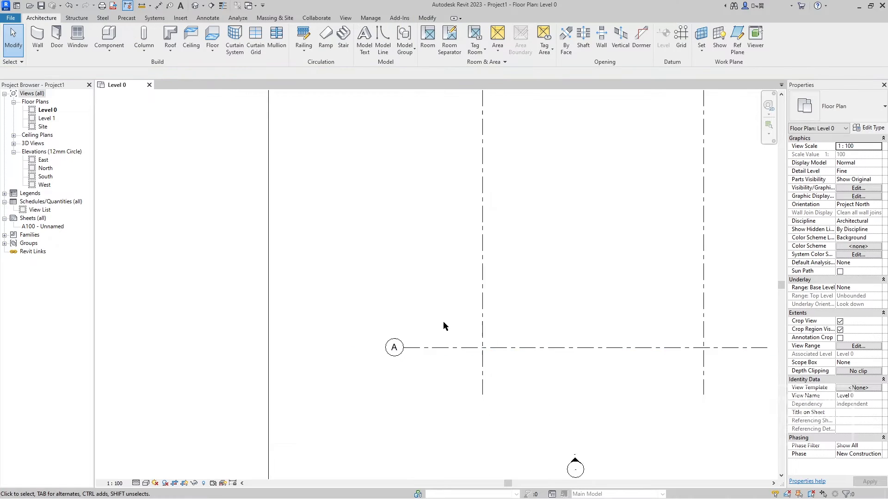
{"action": "middle_click_drag", "start_coordinate": [446, 318], "coordinate": [437, 317]}
{"action": "key", "text": "g"}
{"action": "key", "text": "r"}
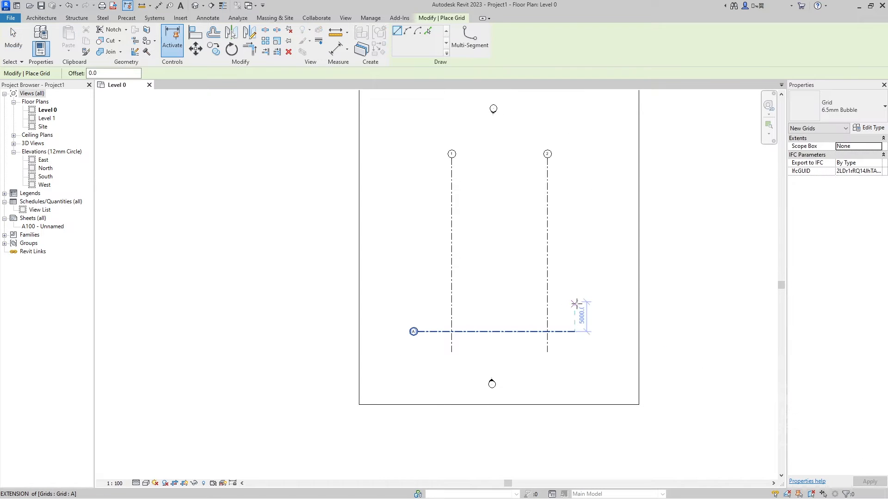
{"action": "type", "text": "600"}
{"action": "key", "text": "Return"}
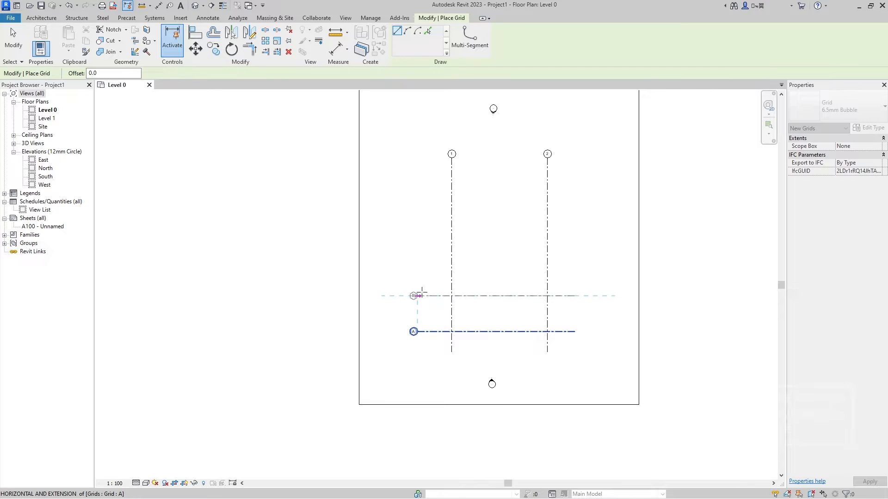
{"action": "left_click", "coordinate": [415, 295]}
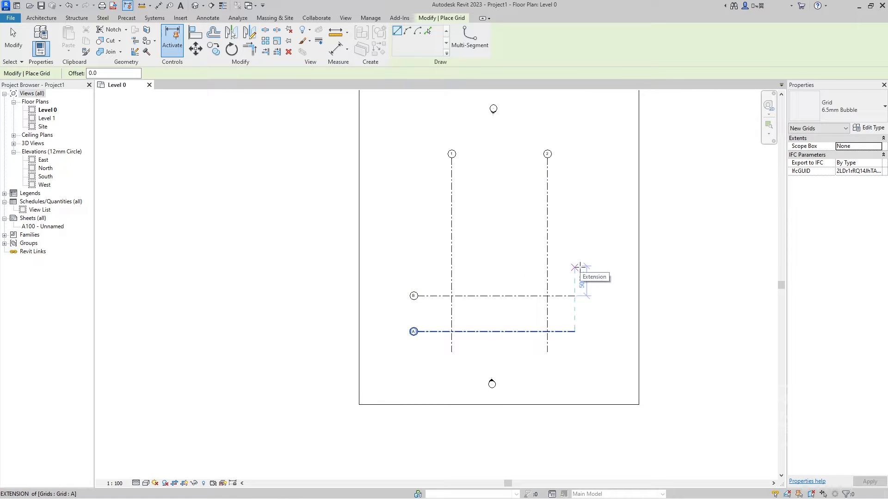
{"action": "type", "text": "6000"}
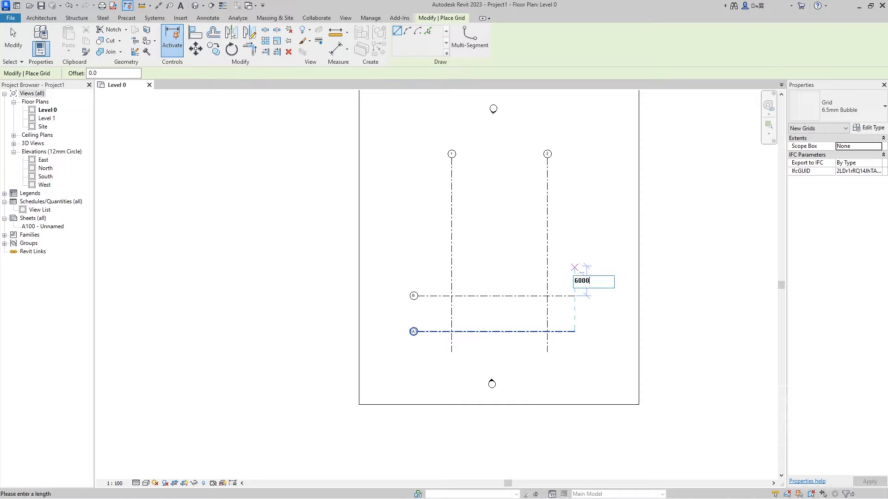
{"action": "key", "text": "Return"}
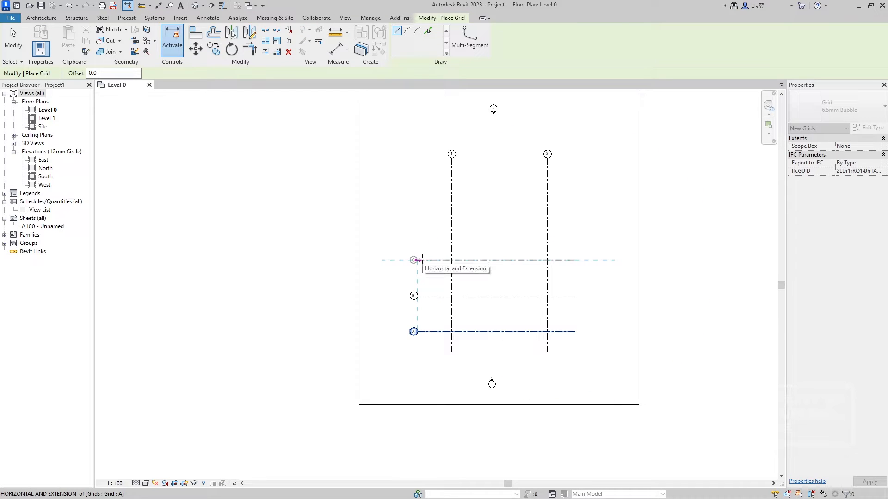
{"action": "key", "text": "Escape"}
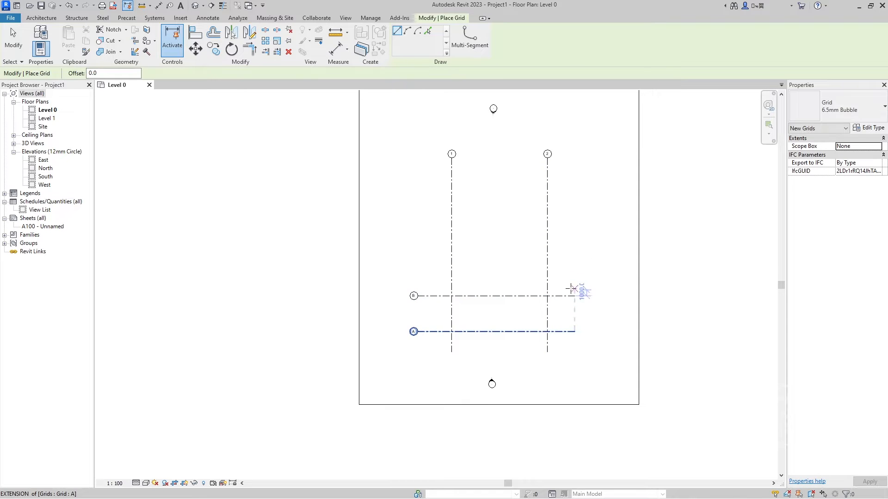
{"action": "key", "text": "Escape"}
Copy grid B upward three times at 6000 mm spacing, using grid A's endpoint as the base point
{"action": "left_click", "coordinate": [571, 298]}
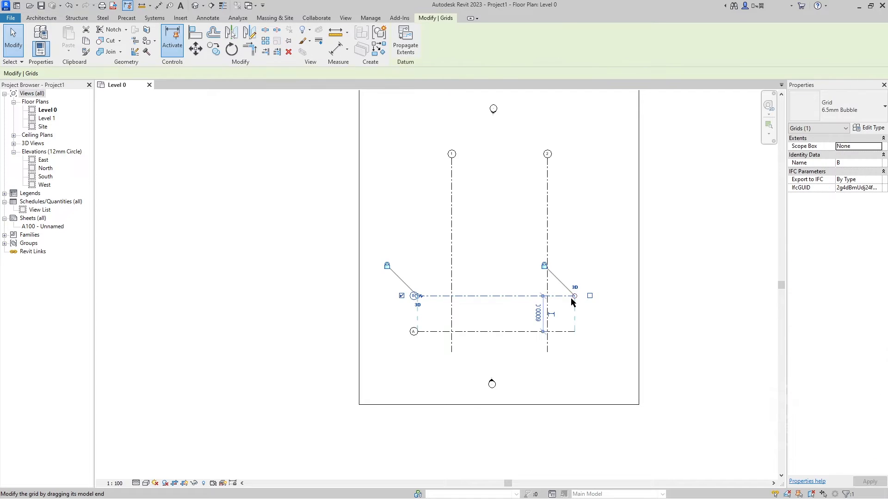
{"action": "key", "text": "c"}
{"action": "key", "text": "o"}
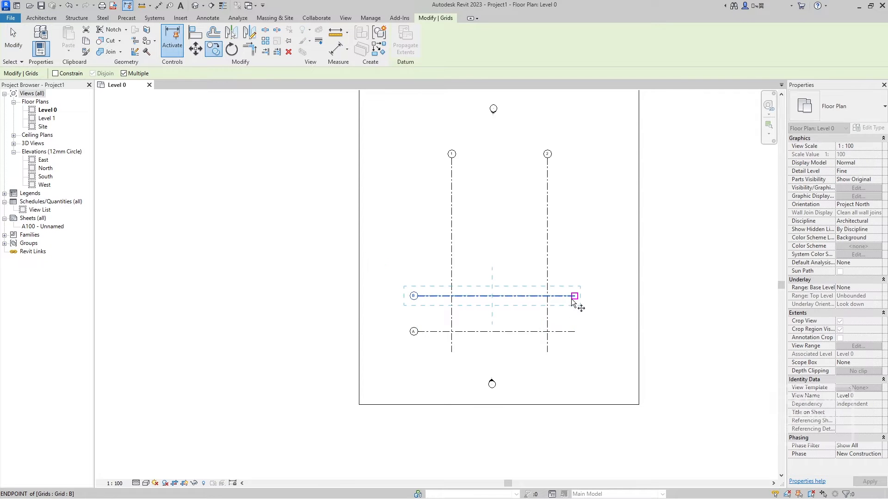
{"action": "key", "text": "Escape"}
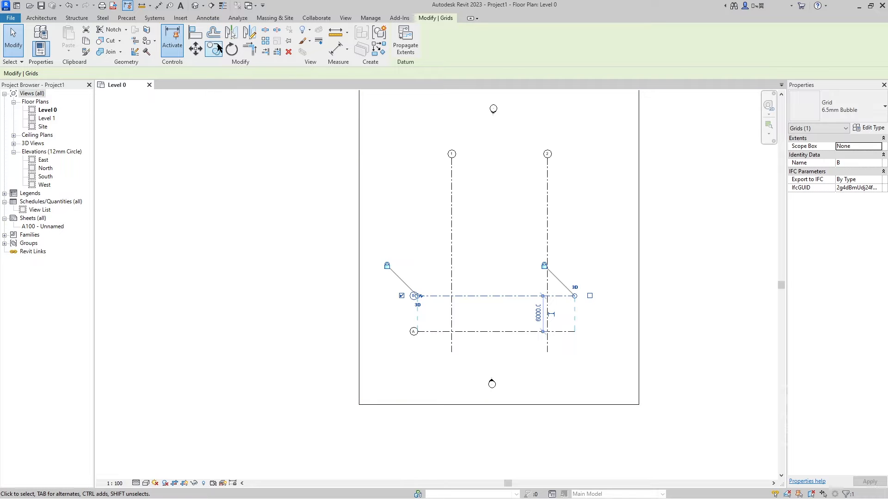
{"action": "left_click", "coordinate": [217, 48]}
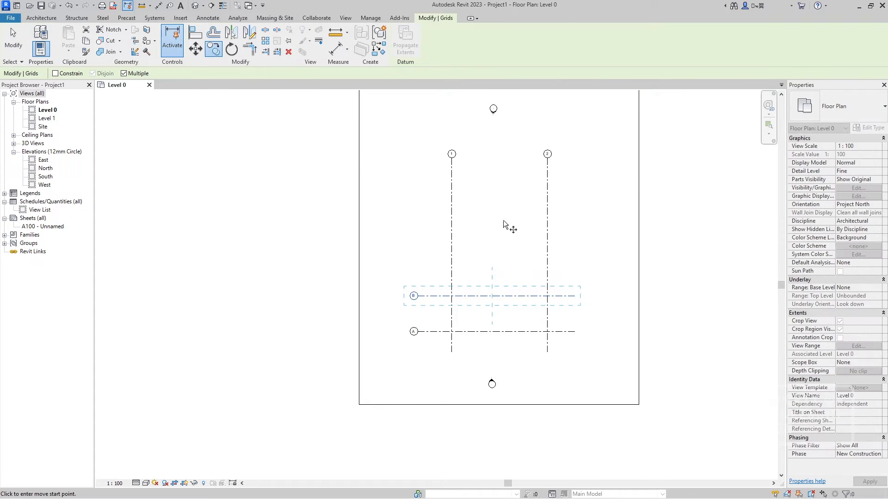
{"action": "left_click", "coordinate": [577, 332]}
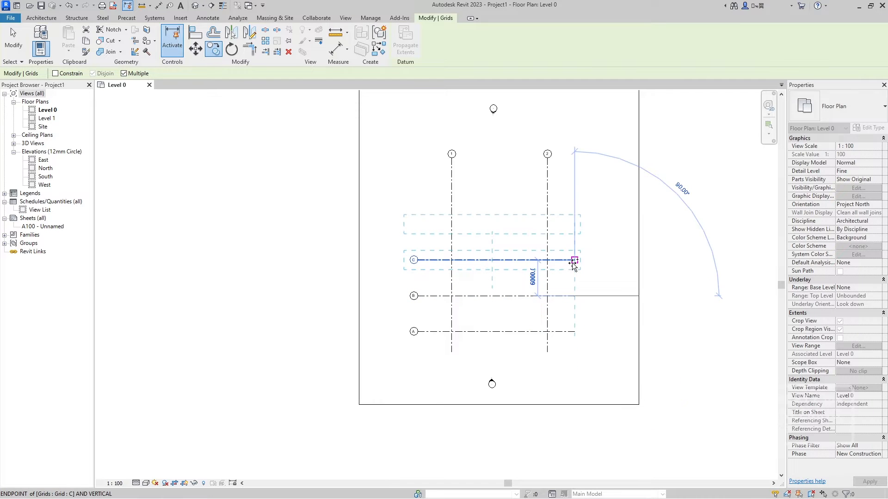
{"action": "left_click", "coordinate": [575, 260]}
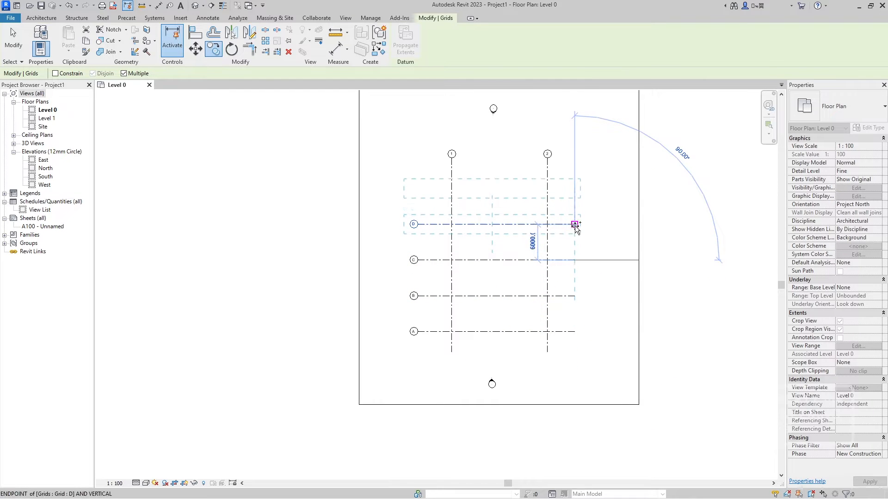
{"action": "left_click", "coordinate": [575, 225]}
{"action": "key", "text": "Escape"}
{"action": "key", "text": "Escape"}
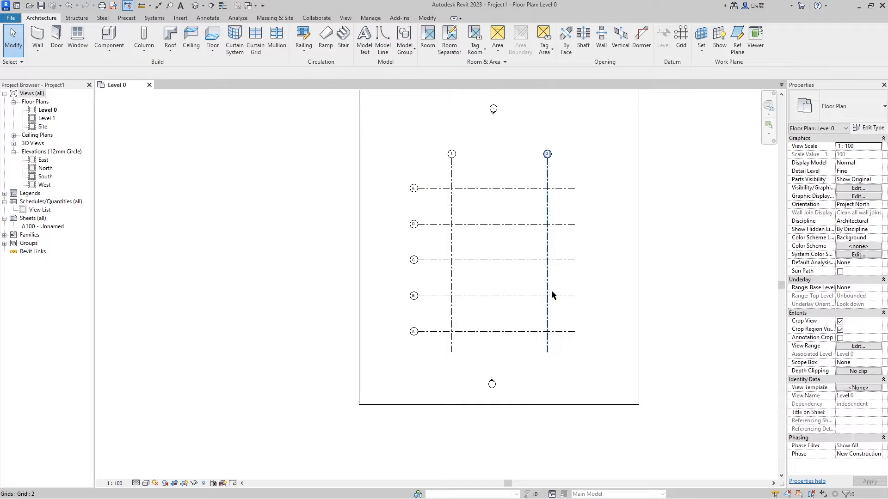
{"action": "left_click", "coordinate": [631, 235]}
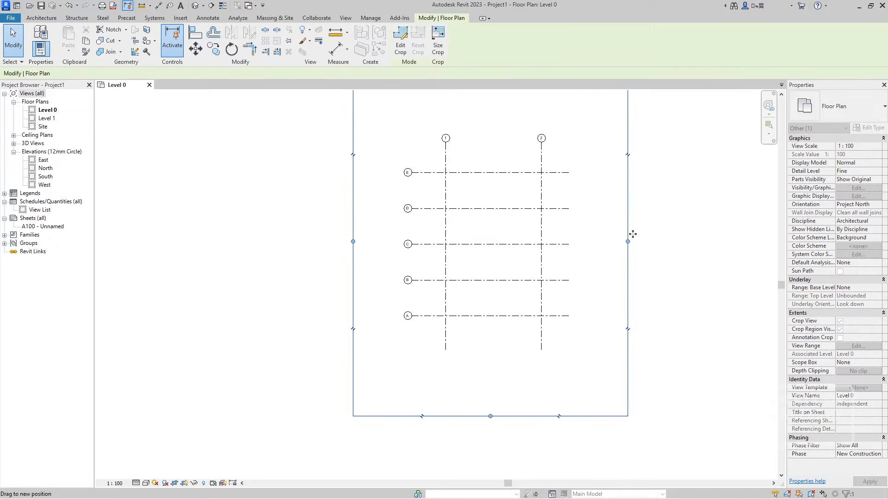
{"action": "scroll", "coordinate": [520, 223], "scroll_direction": "down", "scroll_amount": 1}
{"action": "middle_click_drag", "start_coordinate": [580, 221], "coordinate": [595, 268]}
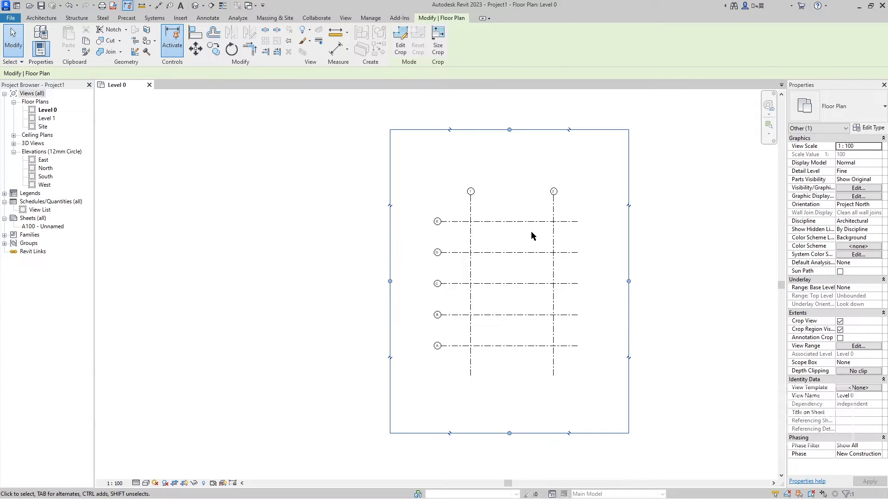
{"action": "left_click", "coordinate": [496, 162]}
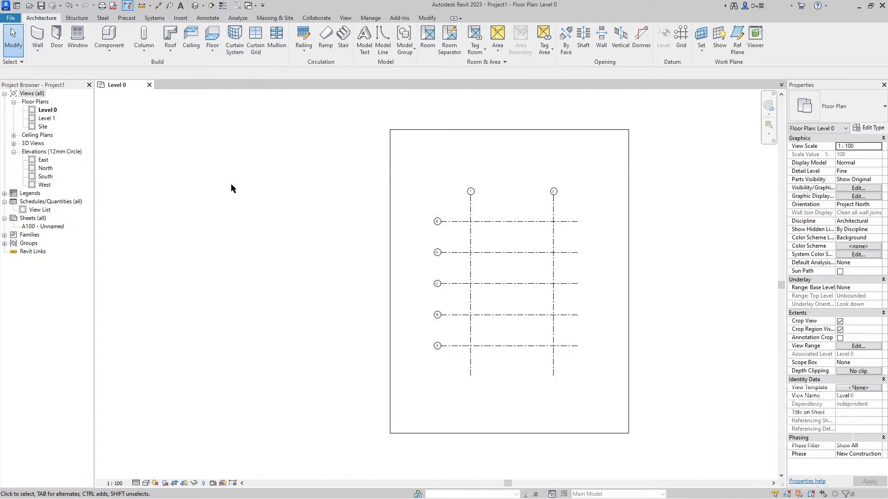
Open the East elevation and extend the Level 0 and Level 1 lines together past grids E and A
{"action": "double_click", "coordinate": [41, 162]}
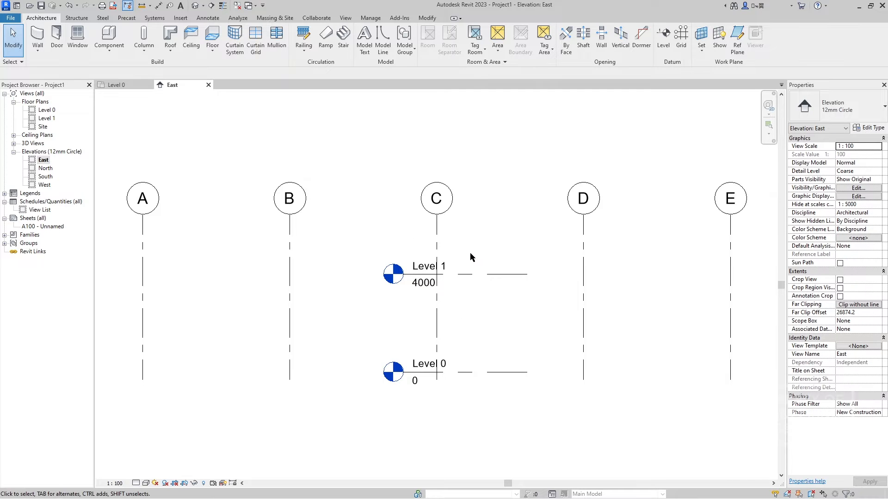
{"action": "scroll", "coordinate": [467, 231], "scroll_direction": "down", "scroll_amount": 2}
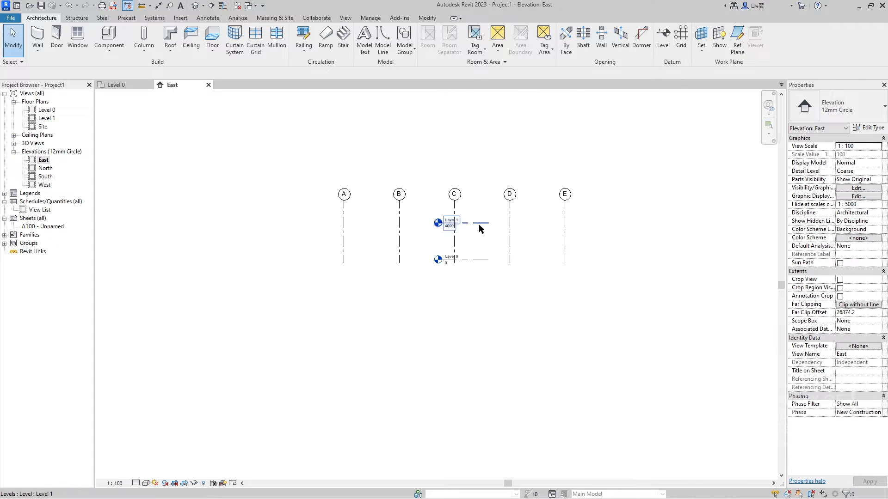
{"action": "left_click", "coordinate": [479, 223]}
{"action": "left_click_drag", "start_coordinate": [489, 223], "coordinate": [630, 223]}
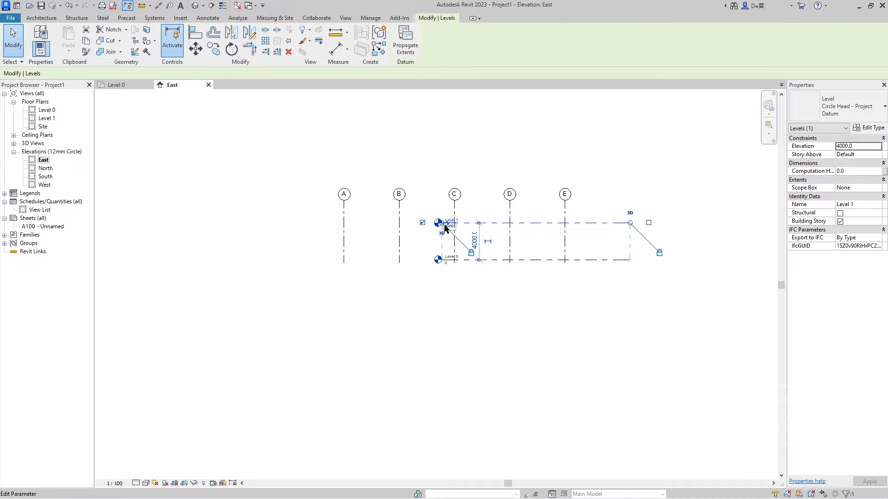
{"action": "scroll", "coordinate": [441, 226], "scroll_direction": "up", "scroll_amount": 4}
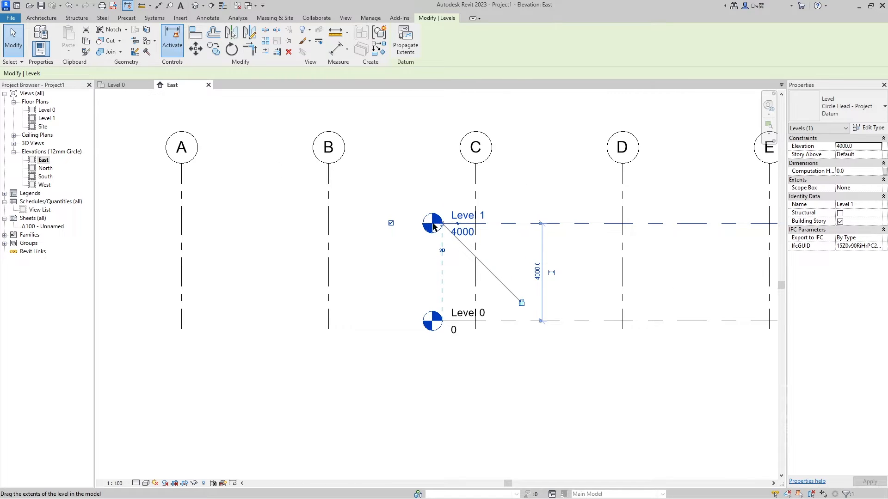
{"action": "left_click_drag", "start_coordinate": [441, 223], "coordinate": [172, 225]}
{"action": "scroll", "coordinate": [264, 216], "scroll_direction": "down", "scroll_amount": 2}
{"action": "scroll", "coordinate": [268, 217], "scroll_direction": "down", "scroll_amount": 1}
{"action": "left_click_drag", "start_coordinate": [171, 225], "coordinate": [171, 225]}
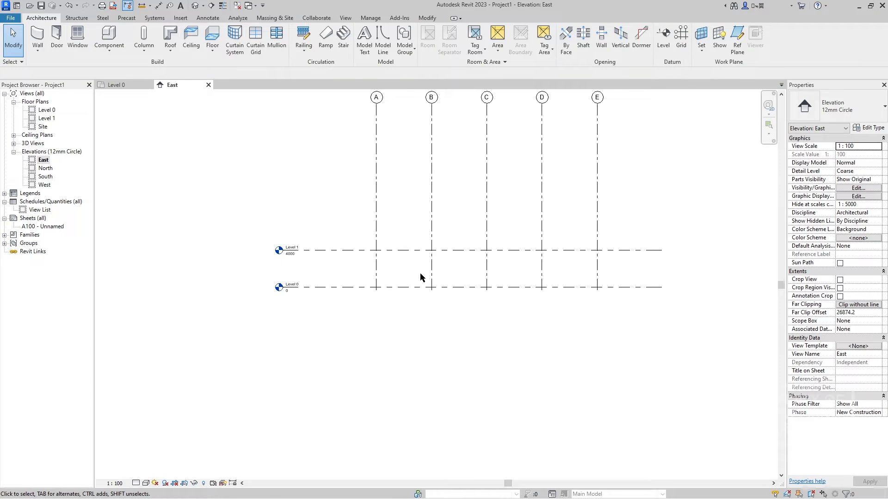
{"action": "key", "text": "l"}
{"action": "key", "text": "l"}
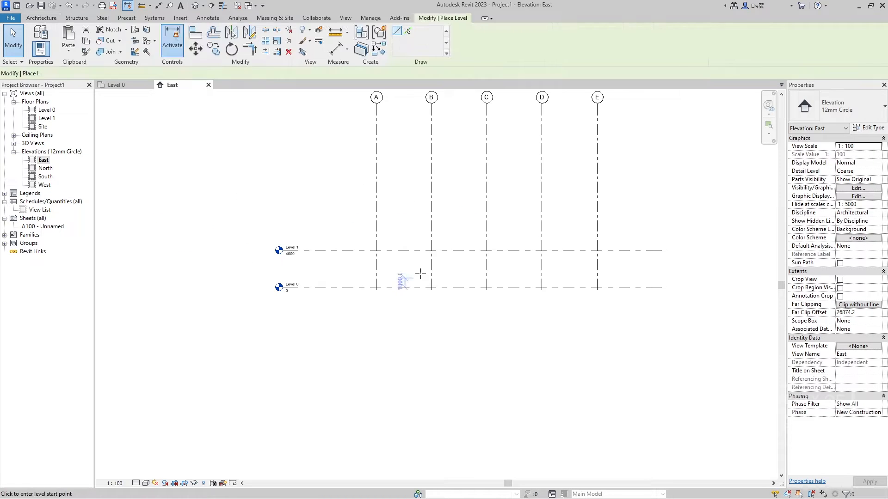
{"action": "key", "text": "Escape"}
{"action": "key", "text": "Escape"}
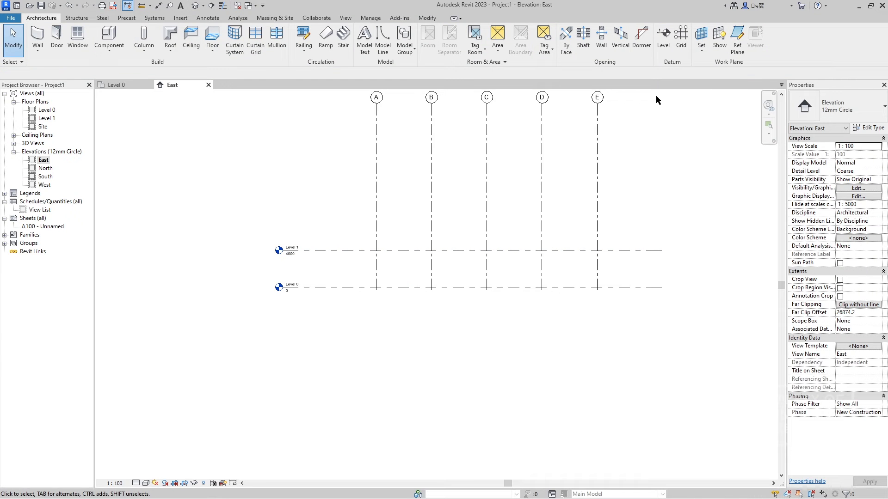
Place a new level 1500 mm below Level 0, starting beneath its plain end, and select the new level
{"action": "left_click", "coordinate": [664, 40]}
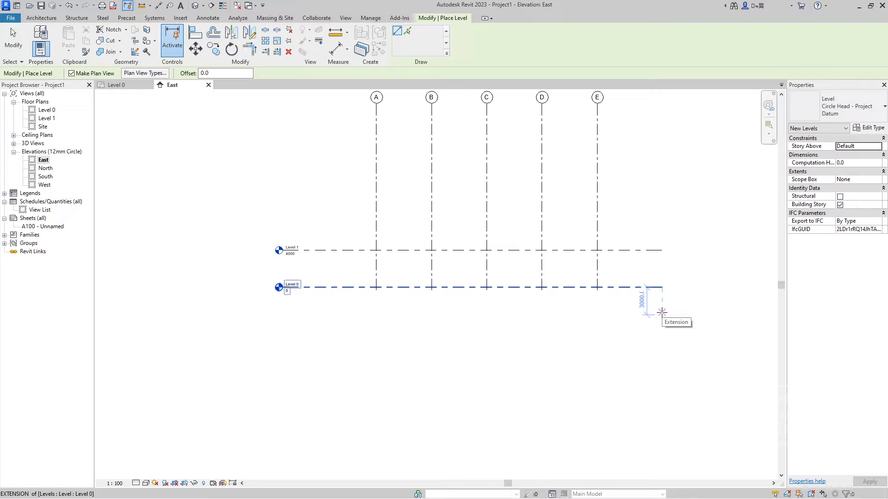
{"action": "type", "text": "1500"}
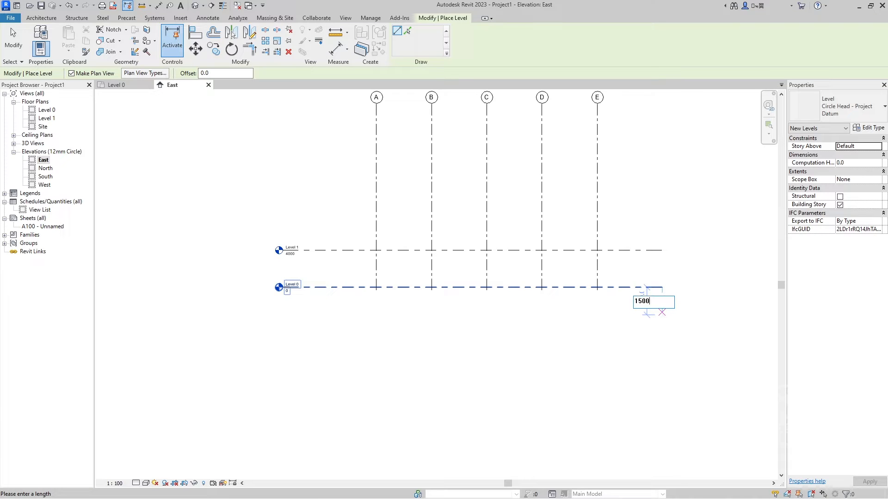
{"action": "key", "text": "Return"}
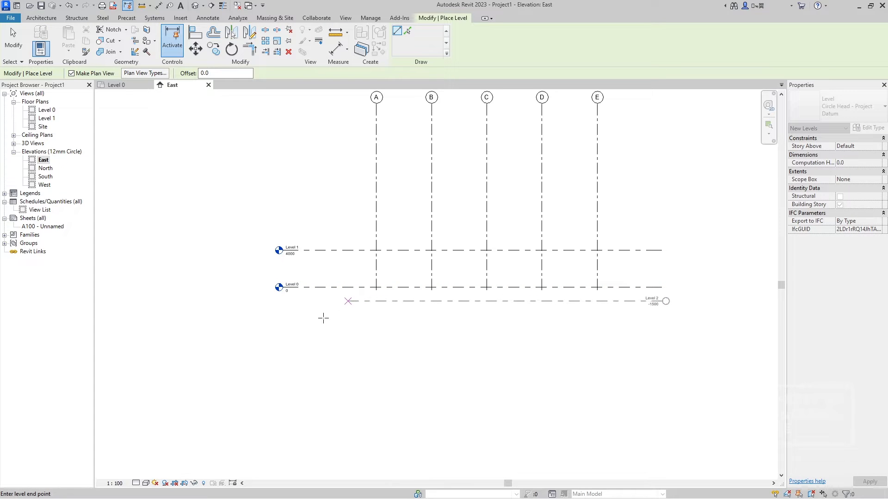
{"action": "left_click", "coordinate": [661, 301]}
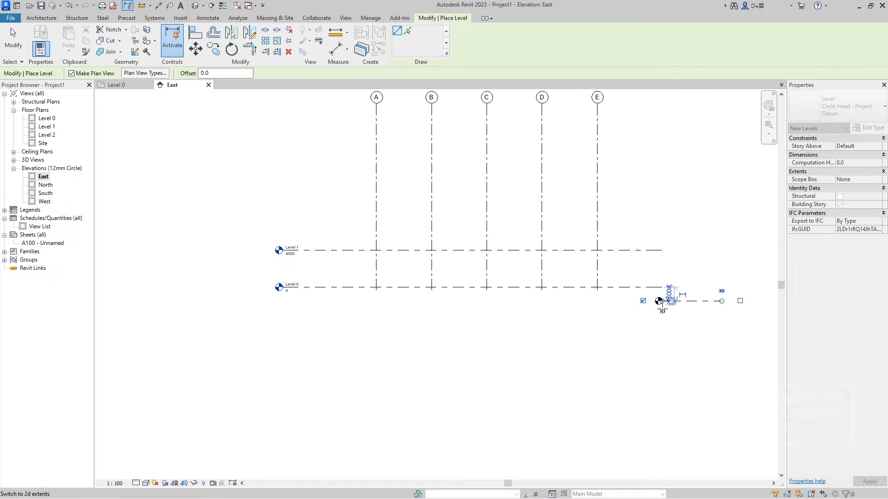
{"action": "scroll", "coordinate": [670, 305], "scroll_direction": "up", "scroll_amount": 4}
{"action": "key", "text": "Escape"}
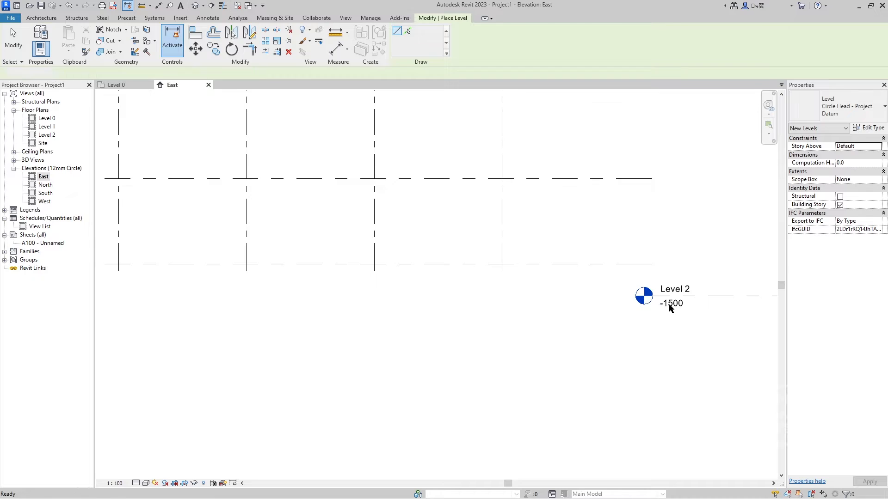
{"action": "key", "text": "Escape"}
{"action": "left_click", "coordinate": [663, 298]}
{"action": "scroll", "coordinate": [661, 319], "scroll_direction": "down", "scroll_amount": 4}
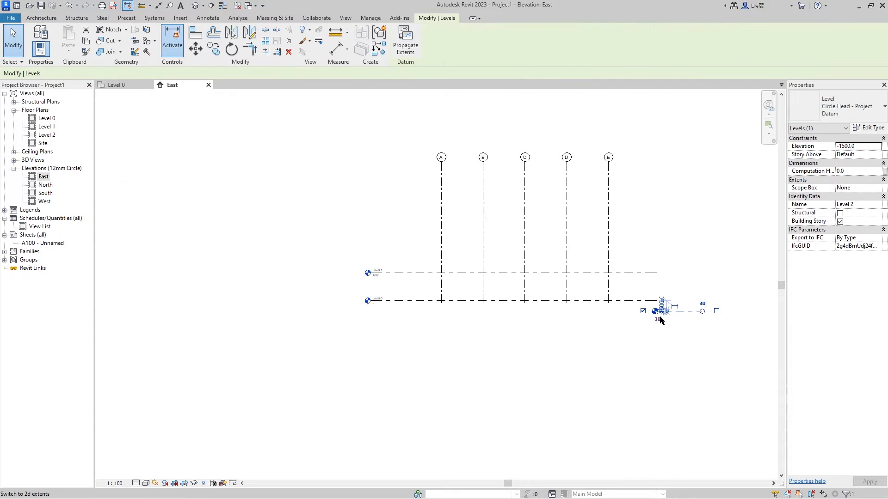
Extend the new -1500 mm level at both ends so its head and plain end align with Level 0 and Level 1
{"action": "scroll", "coordinate": [660, 319], "scroll_direction": "up", "scroll_amount": 3}
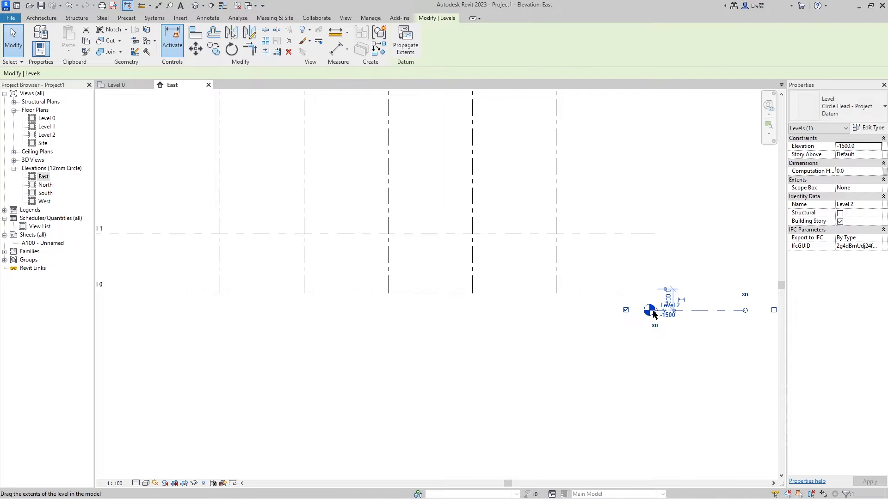
{"action": "left_click_drag", "start_coordinate": [653, 314], "coordinate": [538, 313]}
{"action": "scroll", "coordinate": [390, 325], "scroll_direction": "down", "scroll_amount": 3}
{"action": "middle_click_drag", "start_coordinate": [395, 328], "coordinate": [538, 313]}
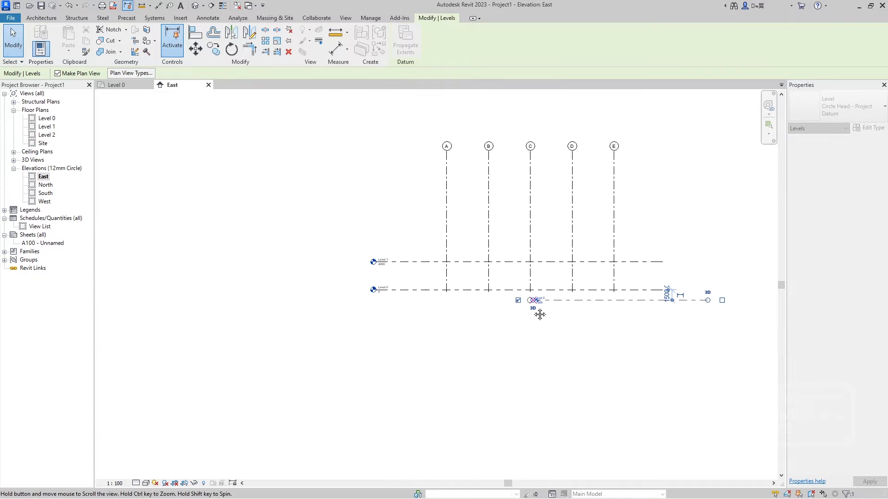
{"action": "left_click_drag", "start_coordinate": [539, 313], "coordinate": [378, 309]}
{"action": "left_click_drag", "start_coordinate": [707, 301], "coordinate": [664, 301]}
{"action": "left_click", "coordinate": [346, 301]}
Rename the -1500 mm level to GF and rename its corresponding views as well
{"action": "scroll", "coordinate": [347, 301], "scroll_direction": "up", "scroll_amount": 5}
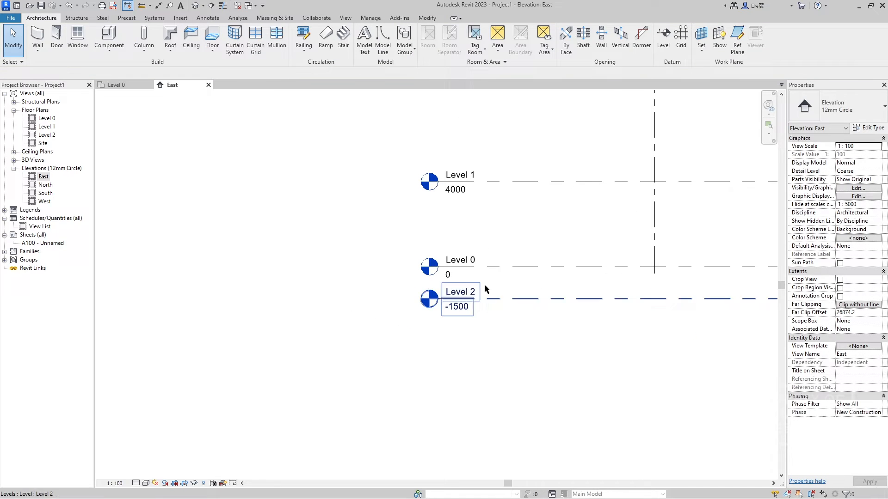
{"action": "double_click", "coordinate": [451, 293]}
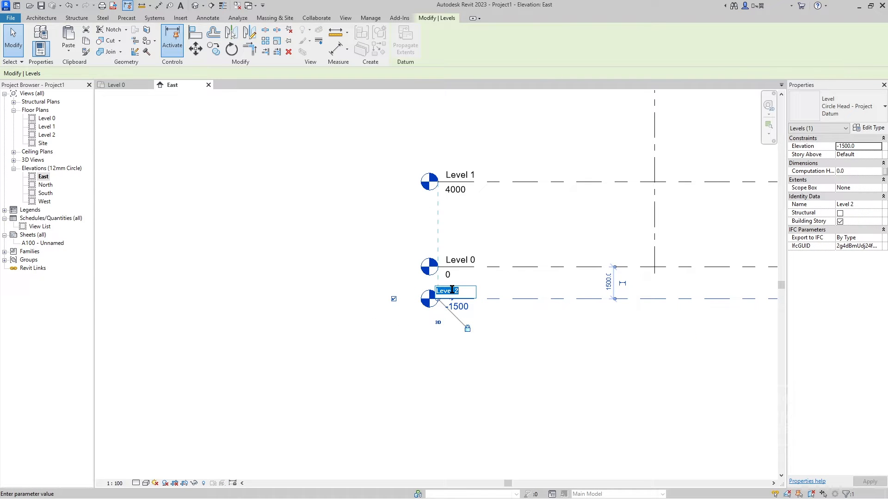
{"action": "type", "text": "FOUN"}
{"action": "type", "text": "DATION"}
{"action": "type", "text": " DEPT"}
{"action": "key", "text": "ctrl+a"}
{"action": "type", "text": "GG"}
{"action": "key", "text": "Return"}
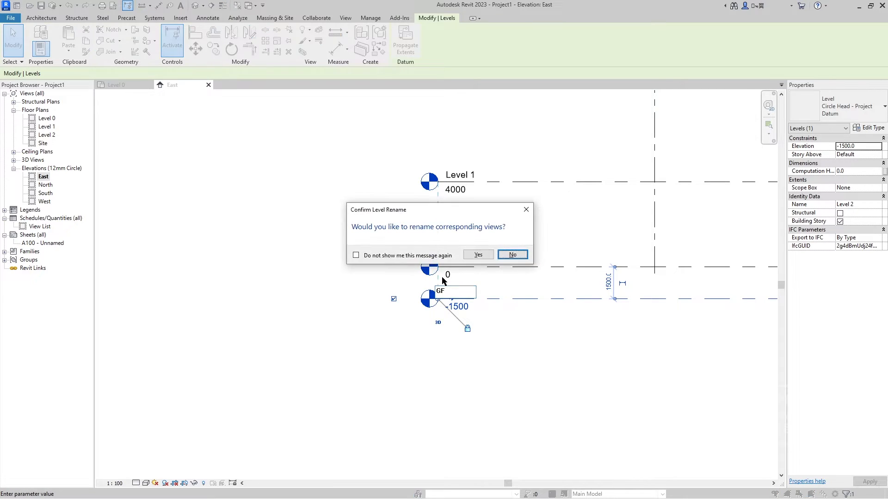
{"action": "left_click", "coordinate": [487, 259]}
{"action": "scroll", "coordinate": [605, 338], "scroll_direction": "down", "scroll_amount": 1}
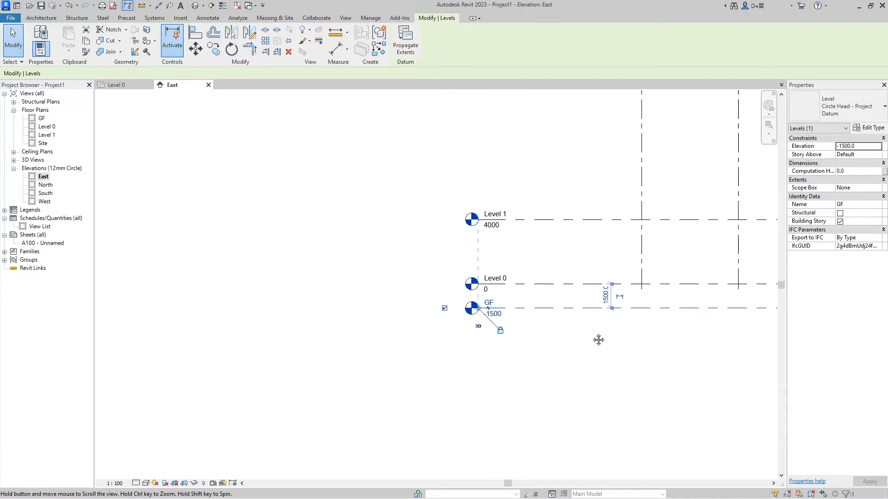
Extend the lower ends of grids A–E together to below the GF level line
{"action": "middle_click_drag", "start_coordinate": [599, 340], "coordinate": [373, 337]}
{"action": "scroll", "coordinate": [571, 312], "scroll_direction": "down", "scroll_amount": 3}
{"action": "middle_click_drag", "start_coordinate": [570, 314], "coordinate": [508, 324]}
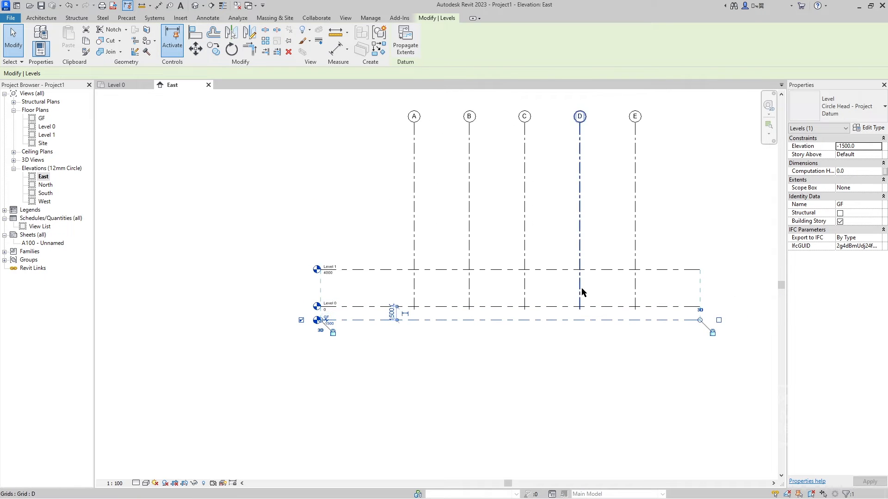
{"action": "left_click", "coordinate": [581, 293]}
{"action": "left_click_drag", "start_coordinate": [580, 309], "coordinate": [579, 323]}
{"action": "left_click", "coordinate": [578, 359]}
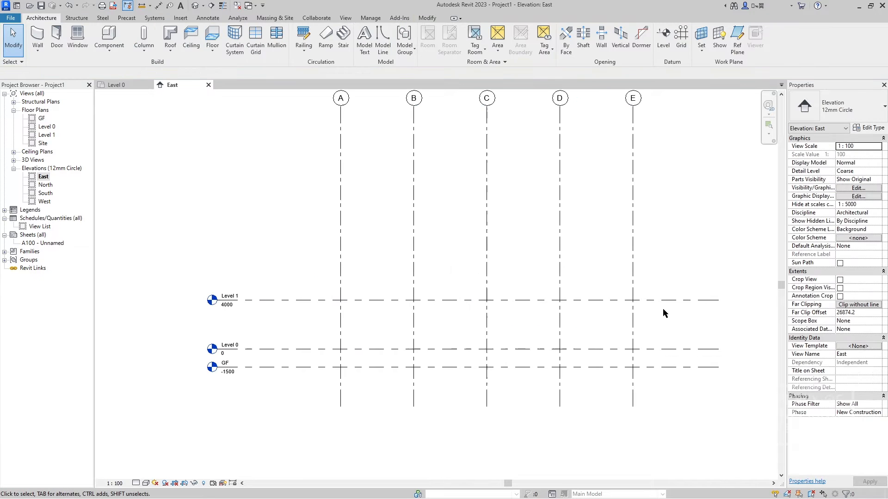
Place a new level 150 mm above Level 0, starting near the level lines' plain ends beyond grid E
{"action": "scroll", "coordinate": [357, 327], "scroll_direction": "down", "scroll_amount": 1}
{"action": "middle_click_drag", "start_coordinate": [359, 325], "coordinate": [441, 278]}
{"action": "scroll", "coordinate": [442, 277], "scroll_direction": "down", "scroll_amount": 1}
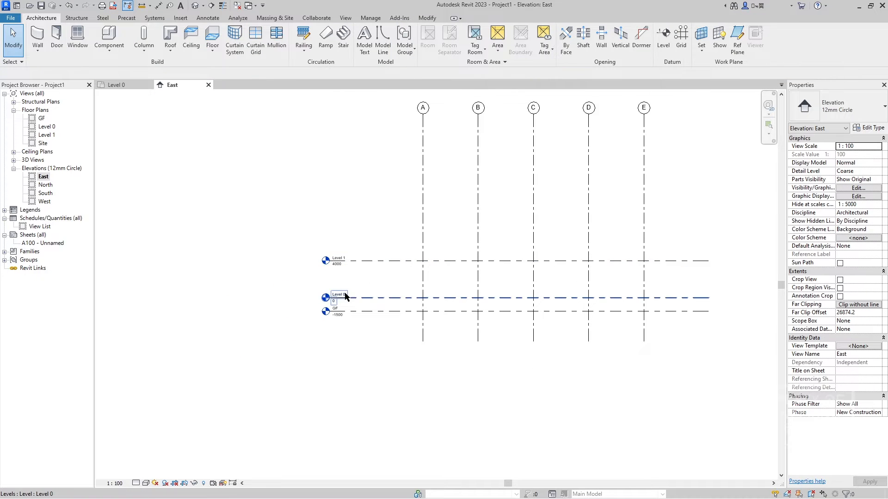
{"action": "scroll", "coordinate": [343, 295], "scroll_direction": "up", "scroll_amount": 7}
{"action": "scroll", "coordinate": [415, 269], "scroll_direction": "down", "scroll_amount": 3}
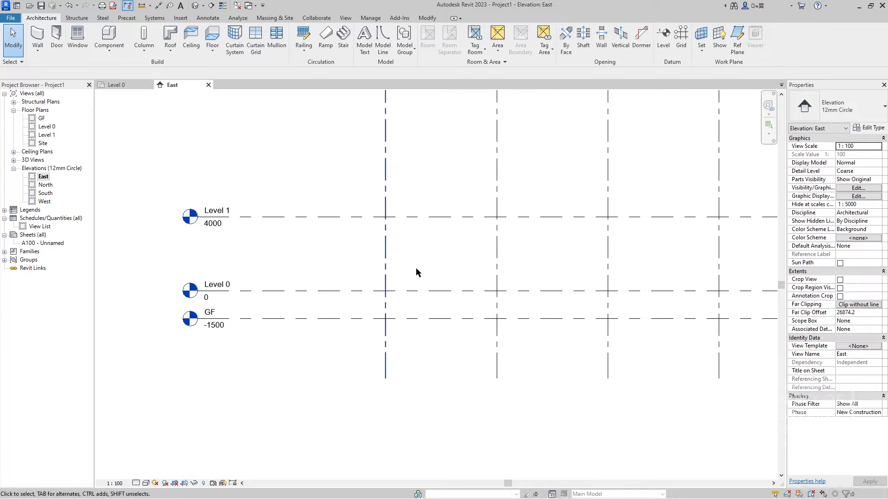
{"action": "middle_click_drag", "start_coordinate": [429, 279], "coordinate": [407, 293]}
{"action": "scroll", "coordinate": [385, 295], "scroll_direction": "down", "scroll_amount": 1}
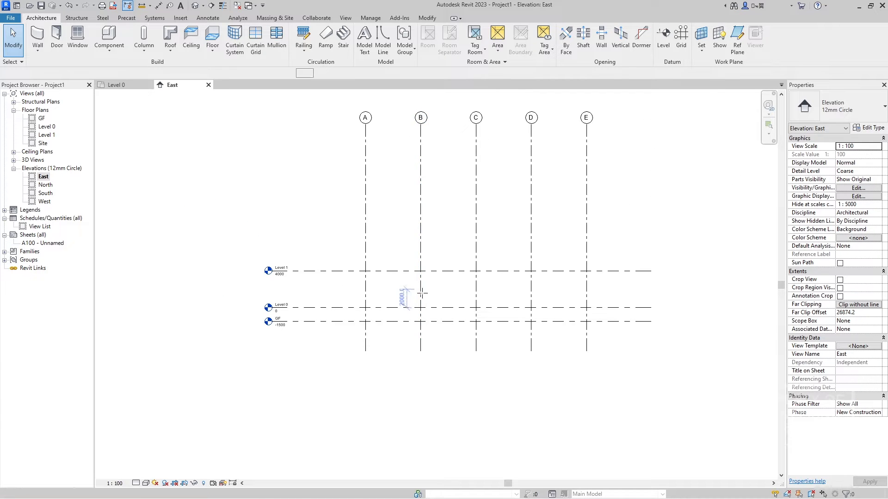
{"action": "key", "text": "l"}
{"action": "key", "text": "l"}
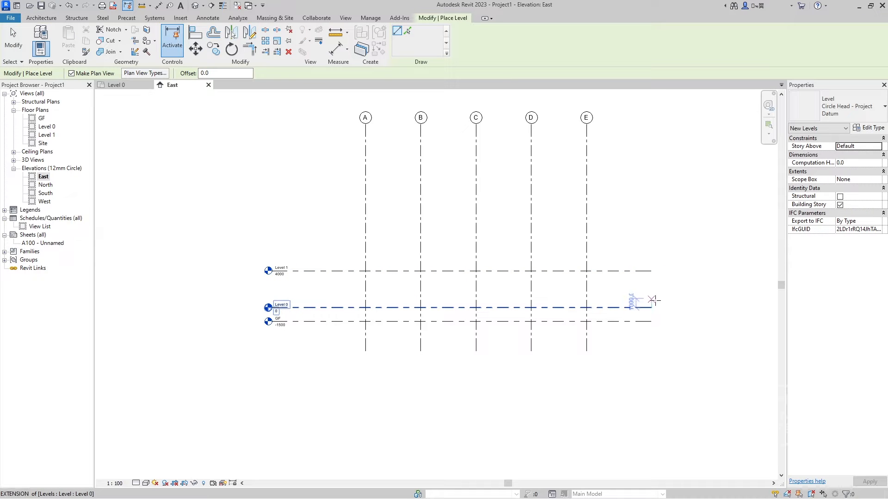
{"action": "type", "text": "1"}
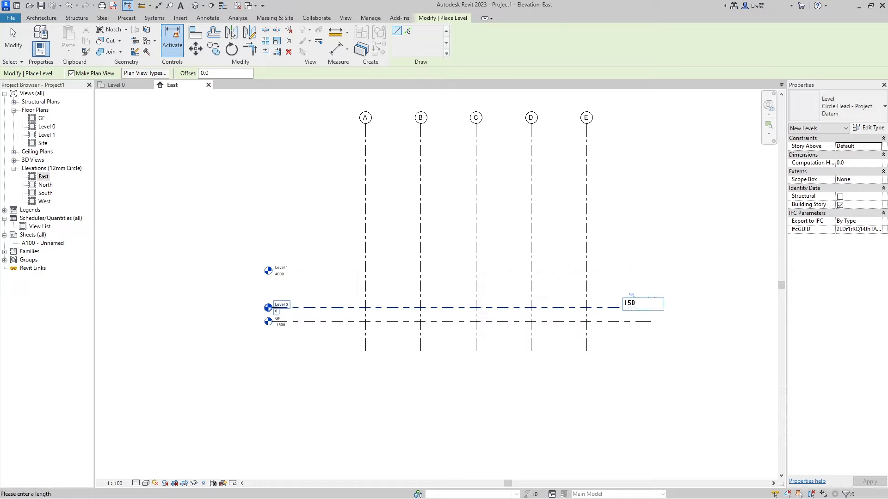
{"action": "type", "text": "50"}
{"action": "key", "text": "Return"}
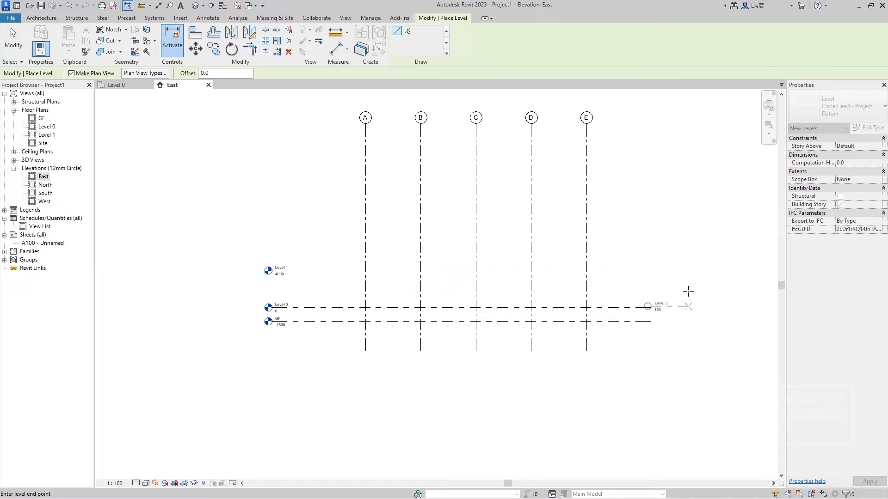
{"action": "left_click", "coordinate": [651, 307]}
{"action": "scroll", "coordinate": [647, 306], "scroll_direction": "up", "scroll_amount": 4}
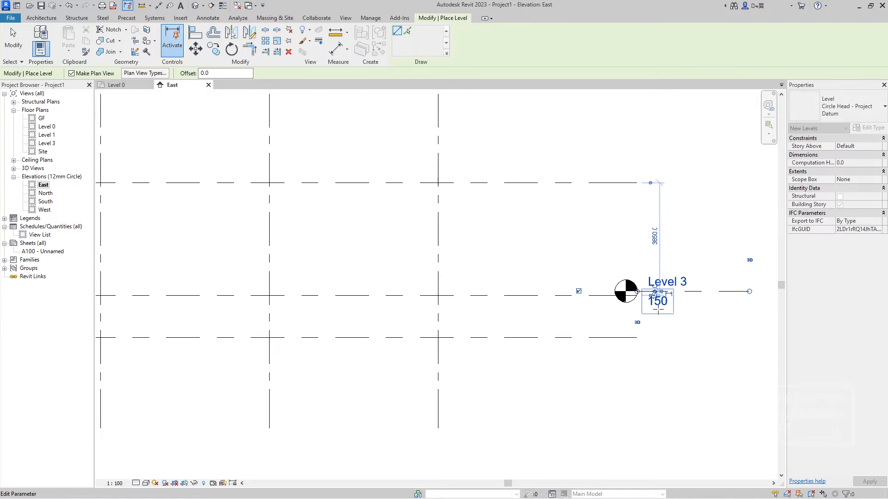
{"action": "key", "text": "Escape"}
Stretch the 150 mm level across the grids so both its ends align with the other levels
{"action": "left_click", "coordinate": [640, 296]}
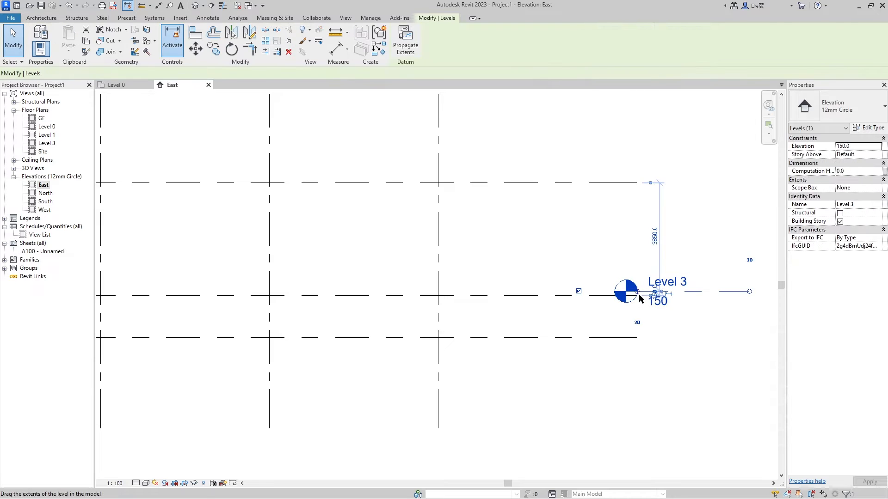
{"action": "left_click_drag", "start_coordinate": [639, 295], "coordinate": [444, 307]}
{"action": "scroll", "coordinate": [430, 300], "scroll_direction": "down", "scroll_amount": 3}
{"action": "middle_click_drag", "start_coordinate": [444, 307], "coordinate": [687, 248]}
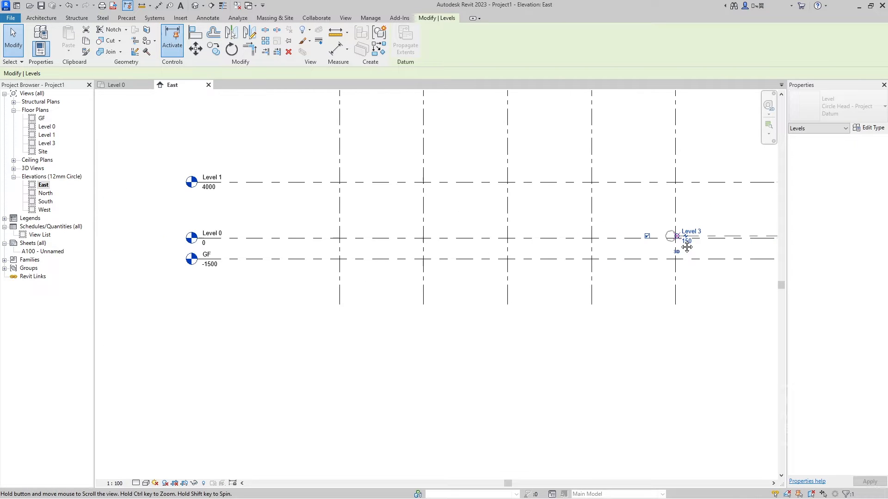
{"action": "left_click_drag", "start_coordinate": [687, 247], "coordinate": [208, 236]}
{"action": "scroll", "coordinate": [438, 232], "scroll_direction": "down", "scroll_amount": 2}
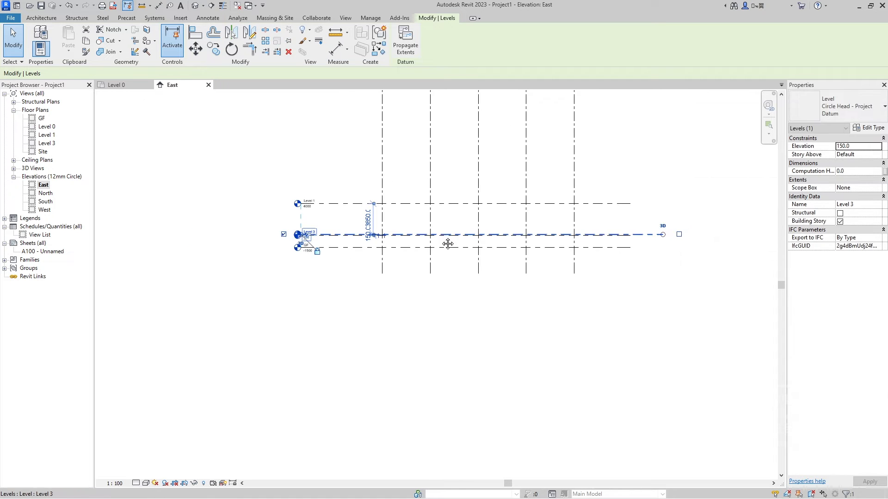
{"action": "middle_click_drag", "start_coordinate": [447, 244], "coordinate": [313, 257]}
{"action": "left_click_drag", "start_coordinate": [529, 250], "coordinate": [497, 249]}
{"action": "scroll", "coordinate": [192, 289], "scroll_direction": "down", "scroll_amount": 2}
{"action": "middle_click_drag", "start_coordinate": [240, 300], "coordinate": [266, 303]}
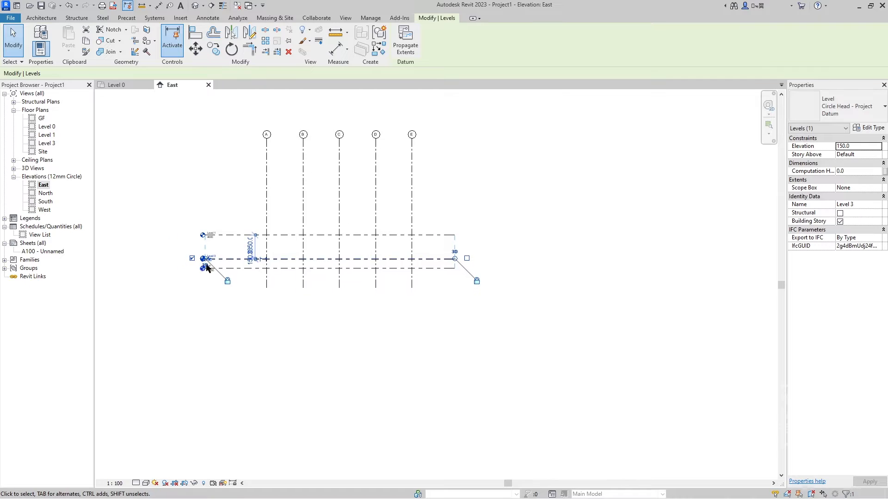
Add an elbow to the 150 mm level's line and move its head above the Level 0 head so the labels separate
{"action": "scroll", "coordinate": [264, 271], "scroll_direction": "up", "scroll_amount": 5}
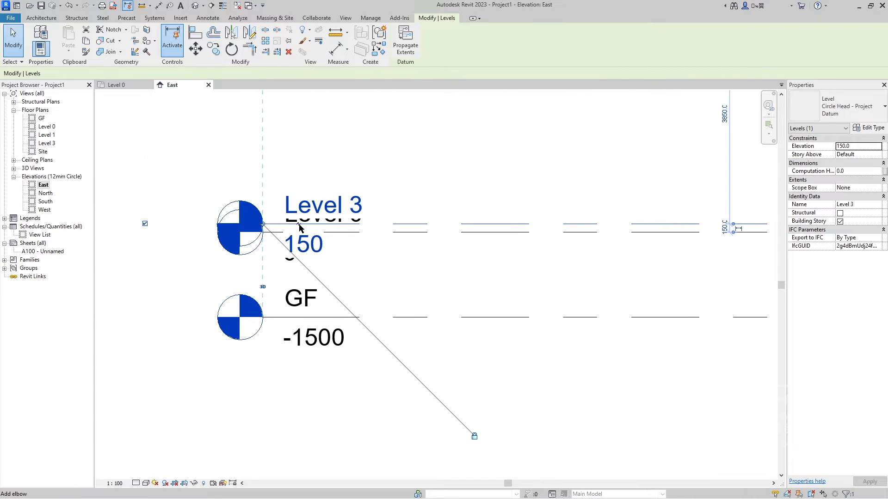
{"action": "left_click", "coordinate": [300, 227]}
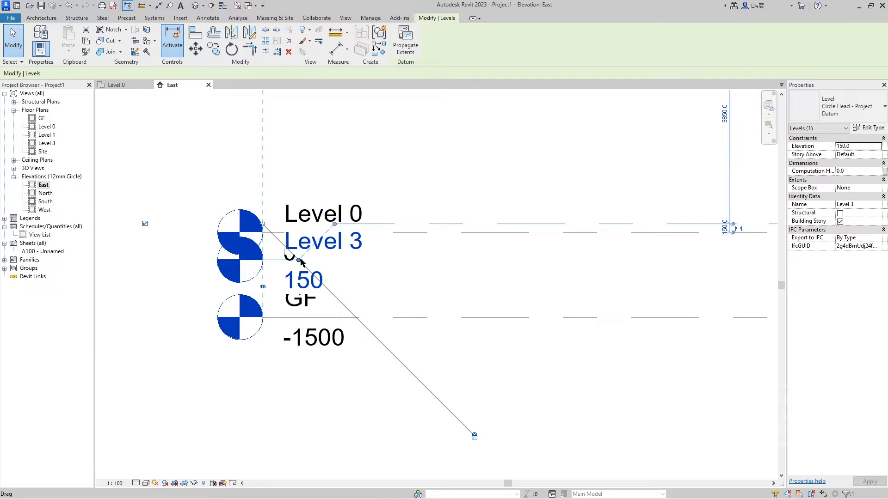
{"action": "left_click_drag", "start_coordinate": [299, 261], "coordinate": [297, 163]}
{"action": "left_click", "coordinate": [400, 189]}
{"action": "left_click", "coordinate": [392, 207]}
{"action": "left_click", "coordinate": [298, 232]}
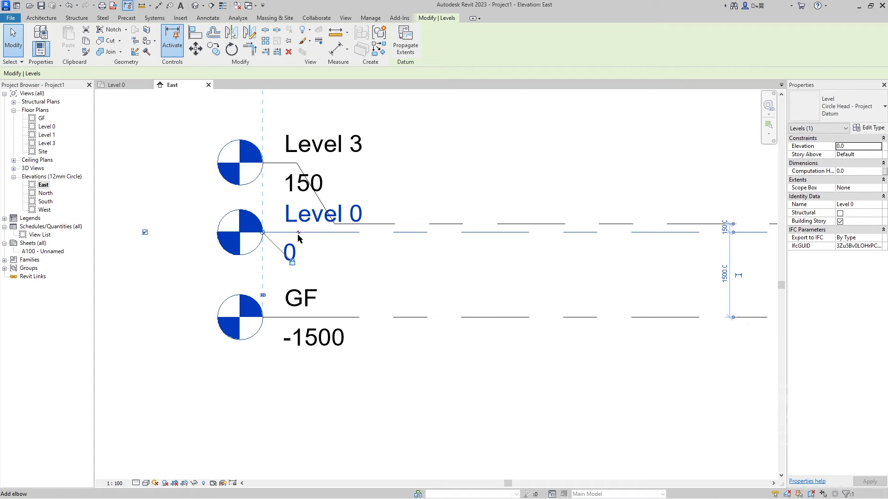
{"action": "left_click", "coordinate": [393, 188]}
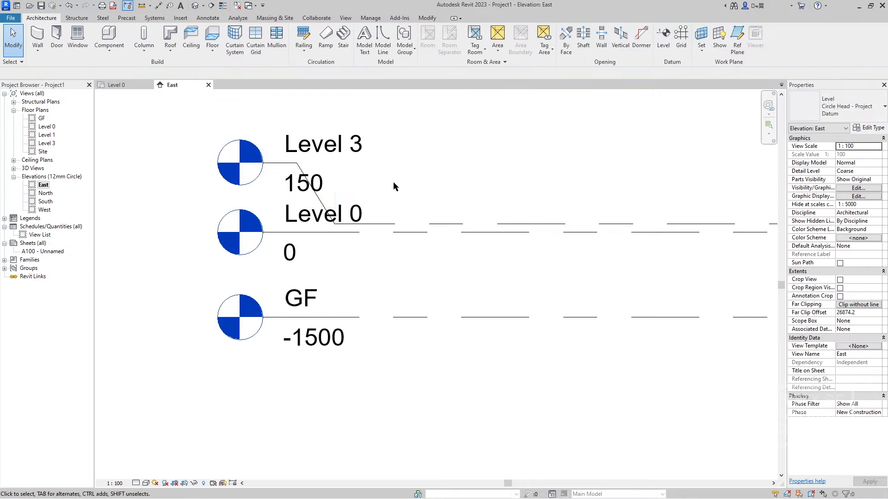
Rename the 150 mm level to Floor and rename its corresponding views as well
{"action": "double_click", "coordinate": [319, 152]}
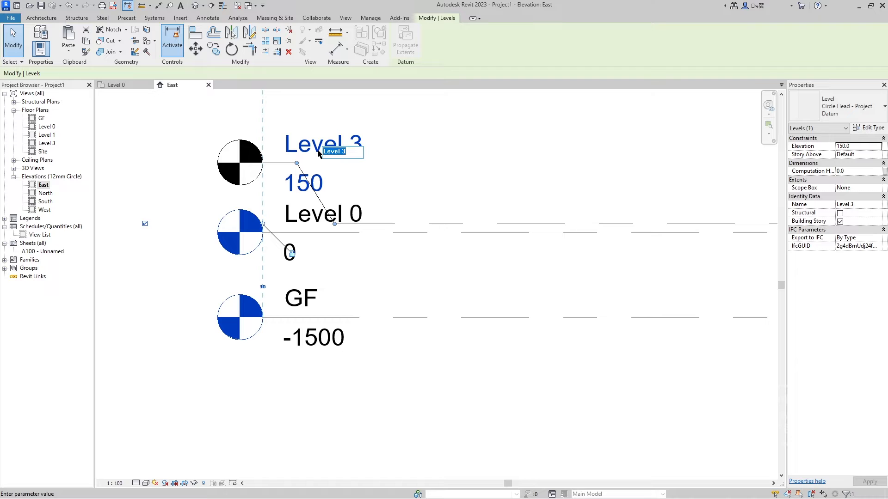
{"action": "type", "text": "Floor"}
{"action": "key", "text": "Return"}
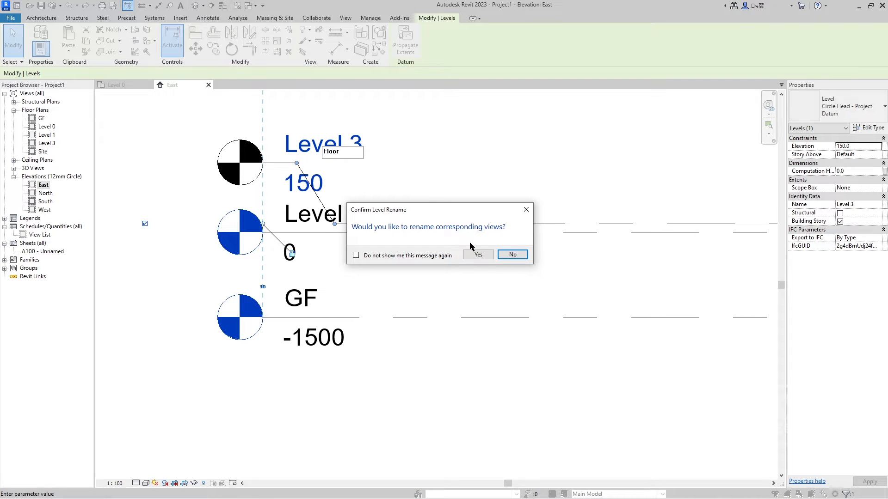
{"action": "left_click", "coordinate": [477, 254]}
{"action": "left_click", "coordinate": [523, 194]}
{"action": "scroll", "coordinate": [537, 195], "scroll_direction": "down", "scroll_amount": 3}
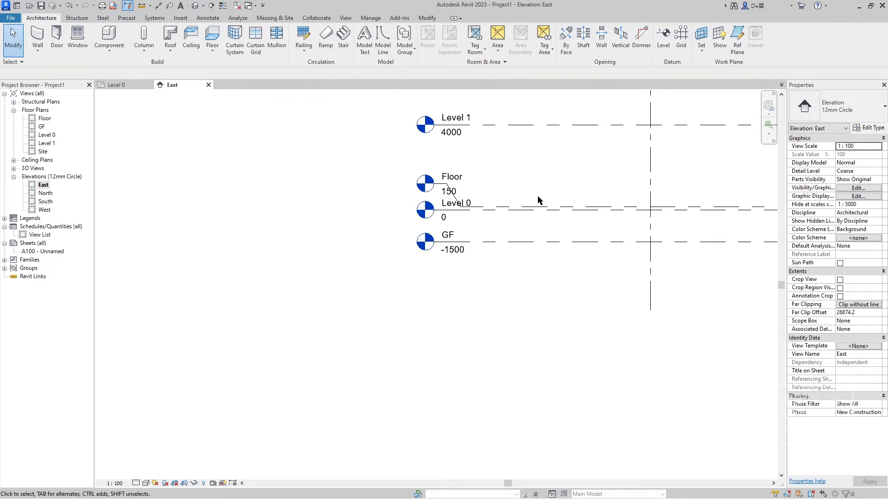
{"action": "scroll", "coordinate": [537, 195], "scroll_direction": "down", "scroll_amount": 1}
{"action": "middle_click_drag", "start_coordinate": [456, 213], "coordinate": [275, 251]}
{"action": "scroll", "coordinate": [581, 226], "scroll_direction": "down", "scroll_amount": 3}
{"action": "middle_click_drag", "start_coordinate": [571, 239], "coordinate": [410, 266]}
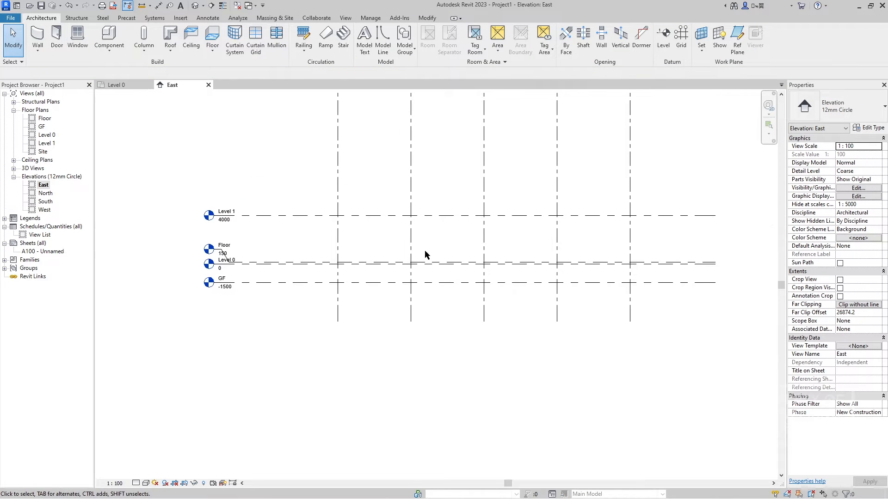
{"action": "left_click", "coordinate": [228, 213]}
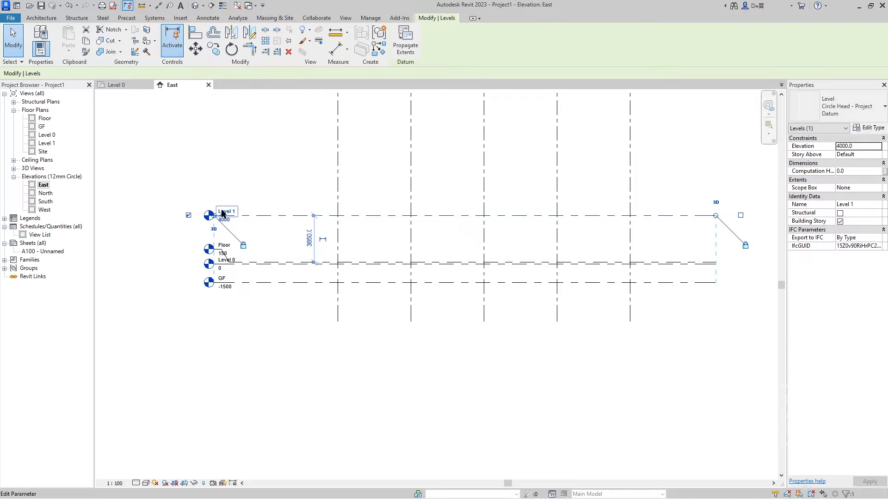
{"action": "left_click", "coordinate": [223, 211]}
{"action": "key", "text": "ctrl+a"}
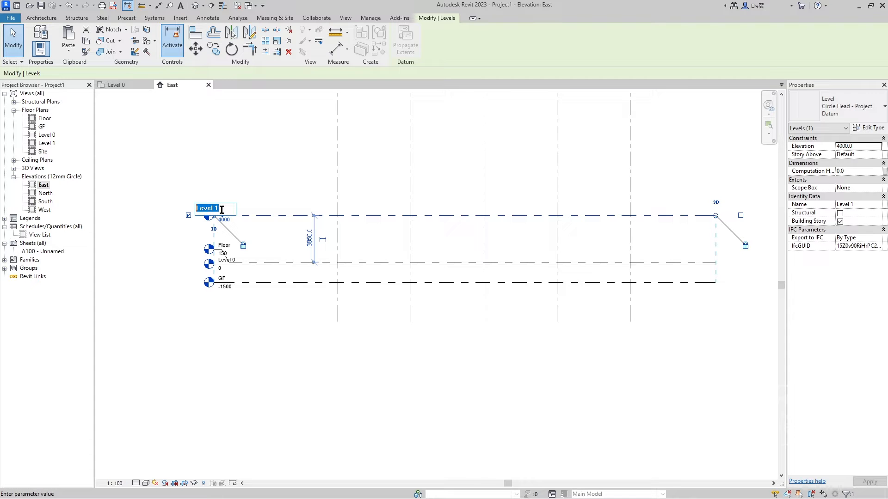
{"action": "key", "text": "Return"}
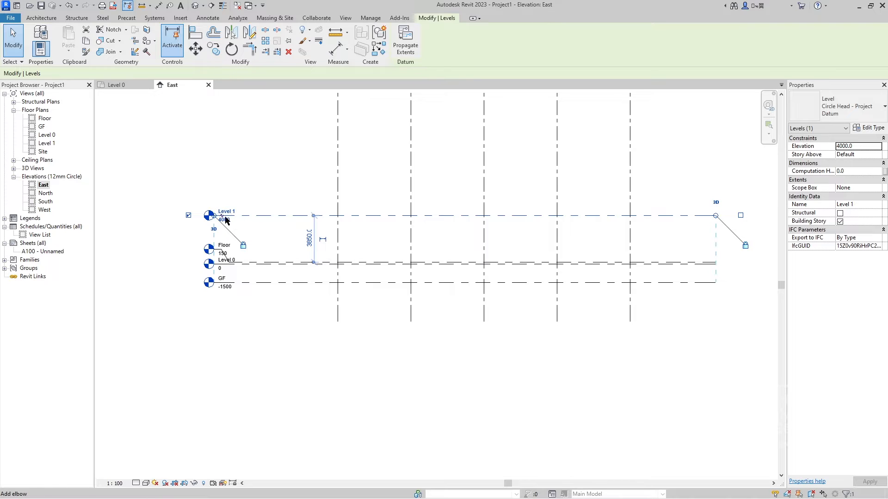
Set Level 1's elevation to 6150 mm by adding 6000 mm to the Floor level's 150 mm in a formula
{"action": "left_click", "coordinate": [226, 220]}
{"action": "scroll", "coordinate": [226, 222], "scroll_direction": "up", "scroll_amount": 4}
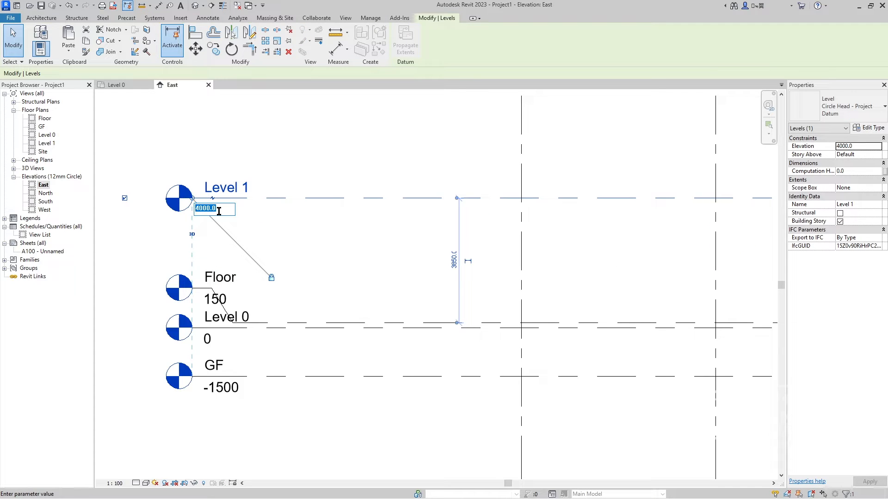
{"action": "type", "text": "=150+6"}
{"action": "key", "text": "Return"}
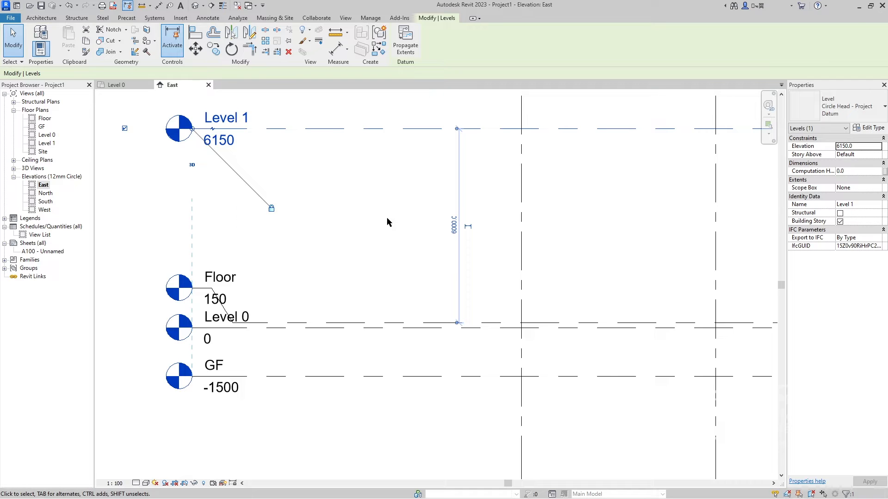
{"action": "left_click", "coordinate": [493, 186]}
{"action": "scroll", "coordinate": [465, 217], "scroll_direction": "down", "scroll_amount": 4}
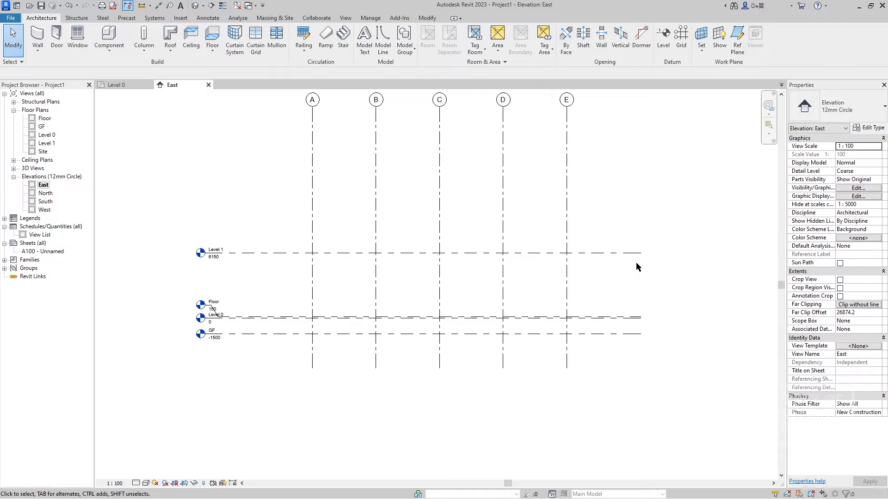
Copy the Level 1 line vertically upward by 1770 mm to add another level
{"action": "left_click", "coordinate": [260, 254]}
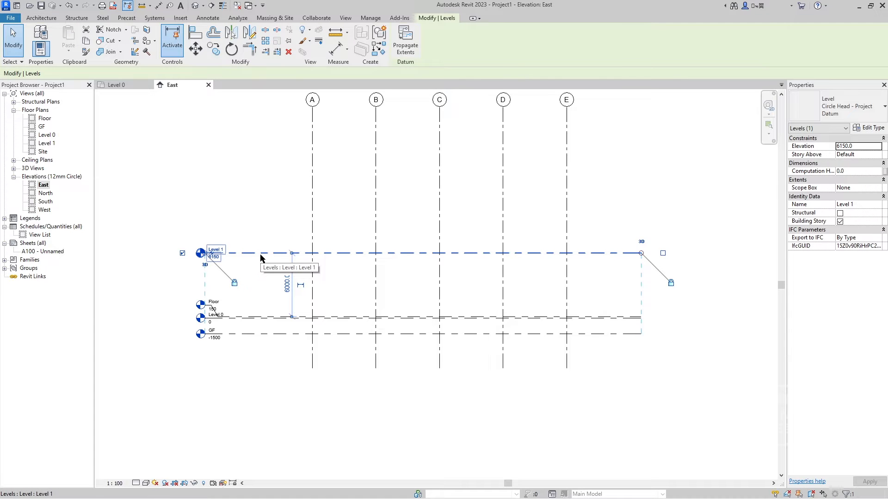
{"action": "key", "text": "c"}
{"action": "key", "text": "o"}
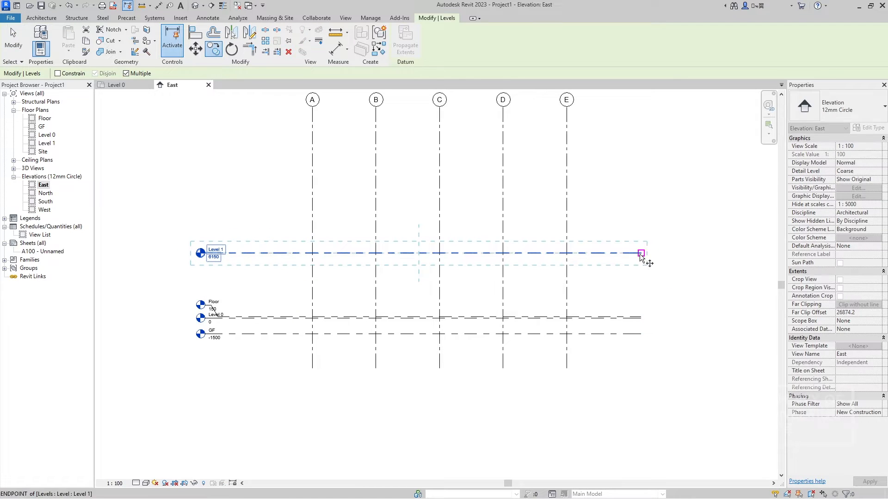
{"action": "left_click", "coordinate": [641, 253]}
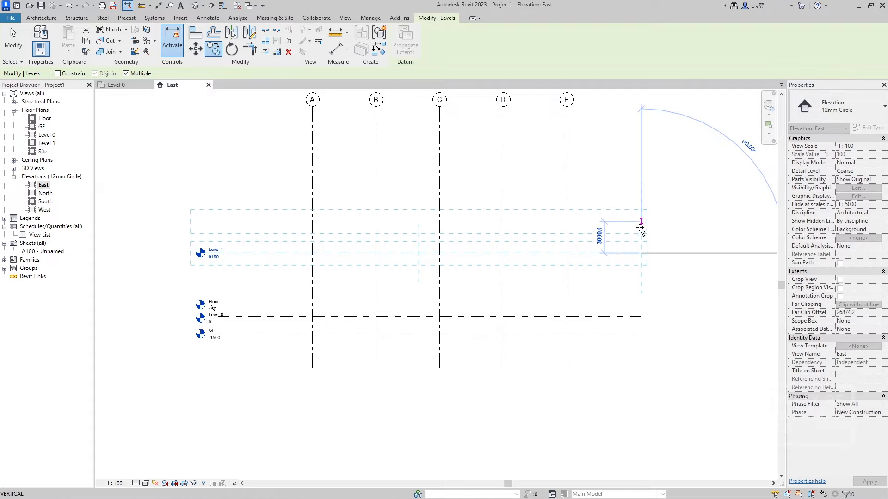
{"action": "type", "text": "1770"}
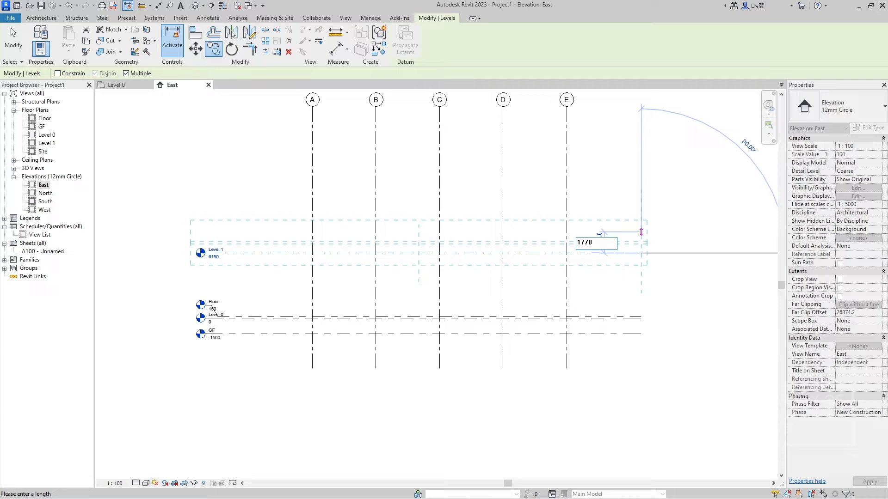
{"action": "key", "text": "Return"}
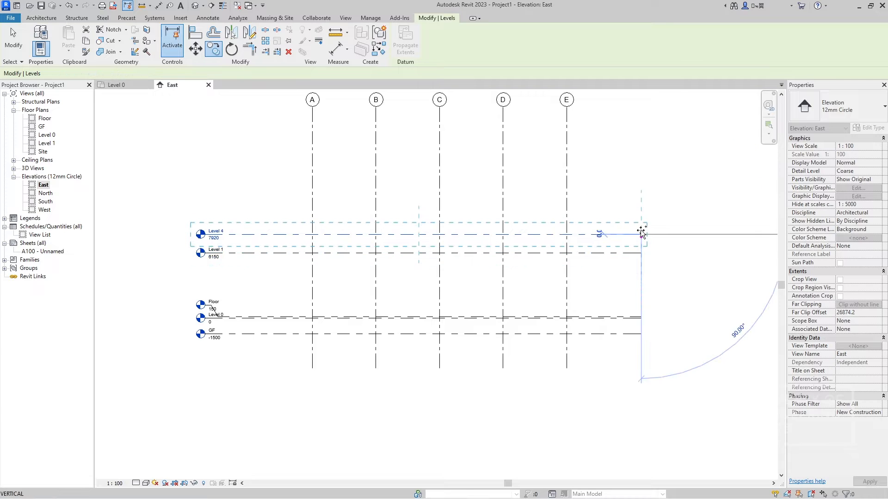
Rename the new level above Level 1 to Middle Roof
{"action": "left_click", "coordinate": [219, 231]}
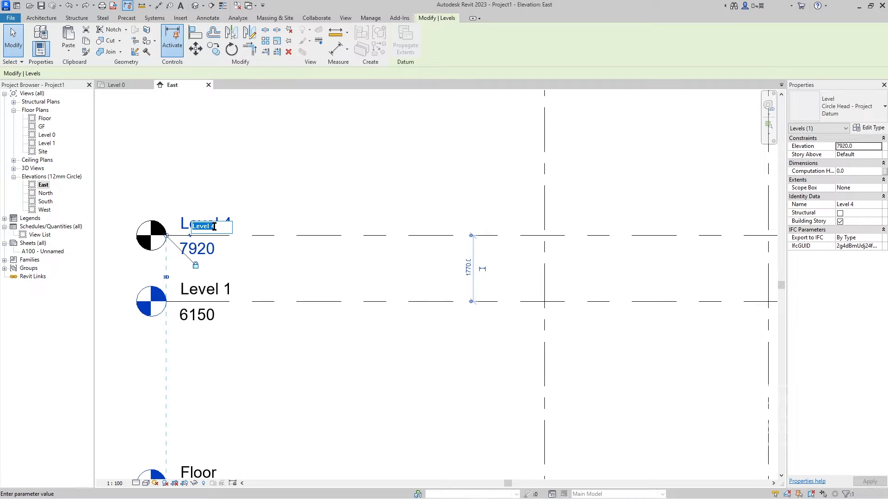
{"action": "type", "text": "Middle Roof"}
{"action": "key", "text": "Return"}
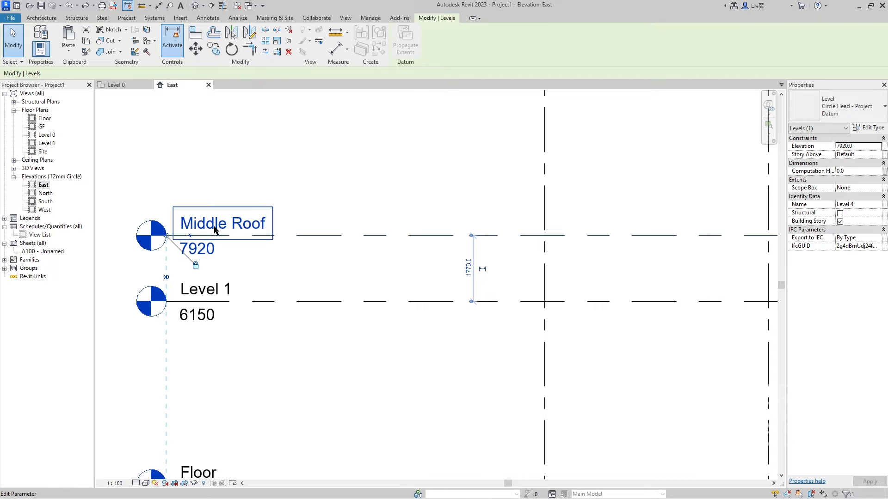
{"action": "left_click", "coordinate": [491, 171]}
Copy the Middle Roof level vertically upward by 1000 mm
{"action": "scroll", "coordinate": [498, 176], "scroll_direction": "down", "scroll_amount": 2}
{"action": "middle_click_drag", "start_coordinate": [473, 189], "coordinate": [349, 204]}
{"action": "scroll", "coordinate": [553, 207], "scroll_direction": "down", "scroll_amount": 2}
{"action": "middle_click_drag", "start_coordinate": [539, 216], "coordinate": [405, 251]}
{"action": "left_click", "coordinate": [721, 250]}
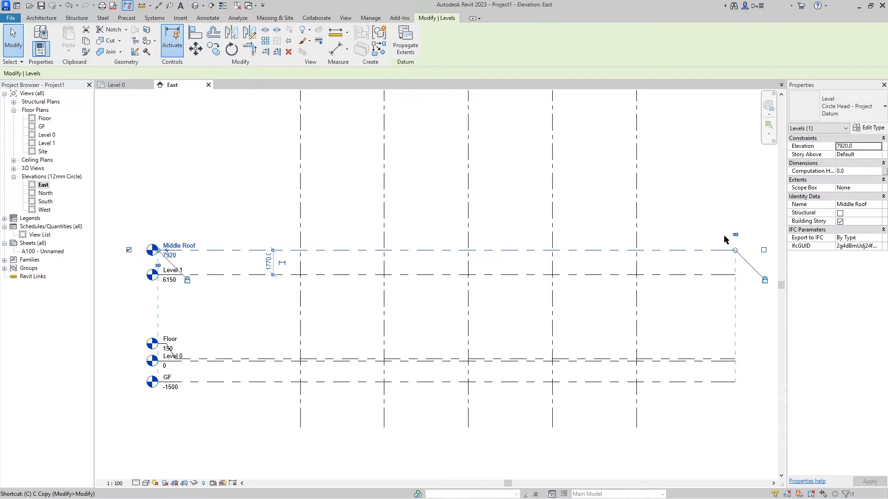
{"action": "key", "text": "c"}
{"action": "key", "text": "o"}
{"action": "left_click", "coordinate": [735, 250]}
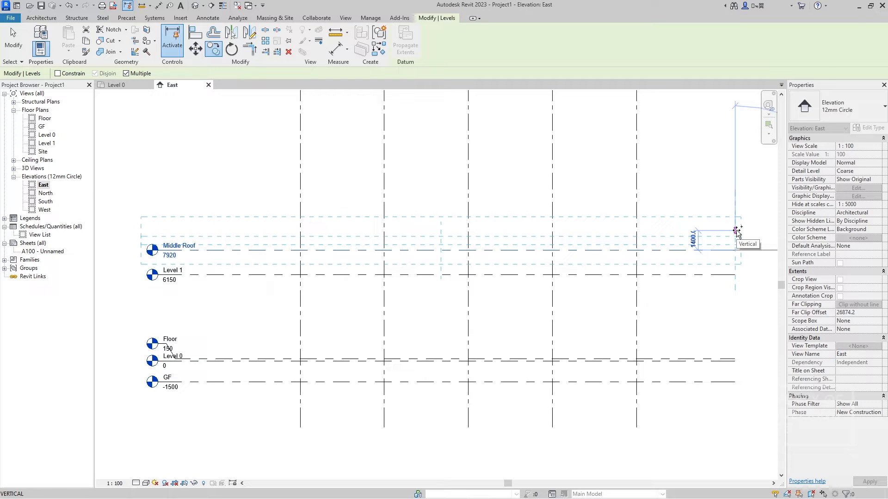
{"action": "type", "text": "1"}
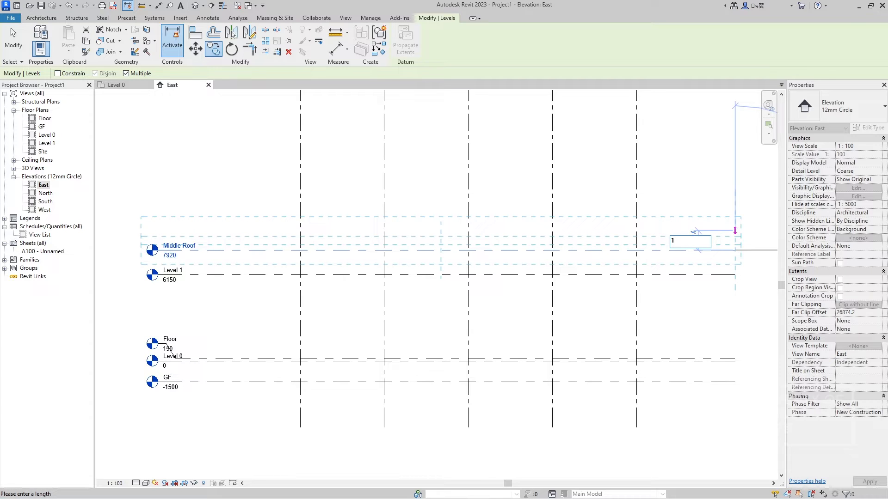
{"action": "type", "text": "99000"}
{"action": "key", "text": "Return"}
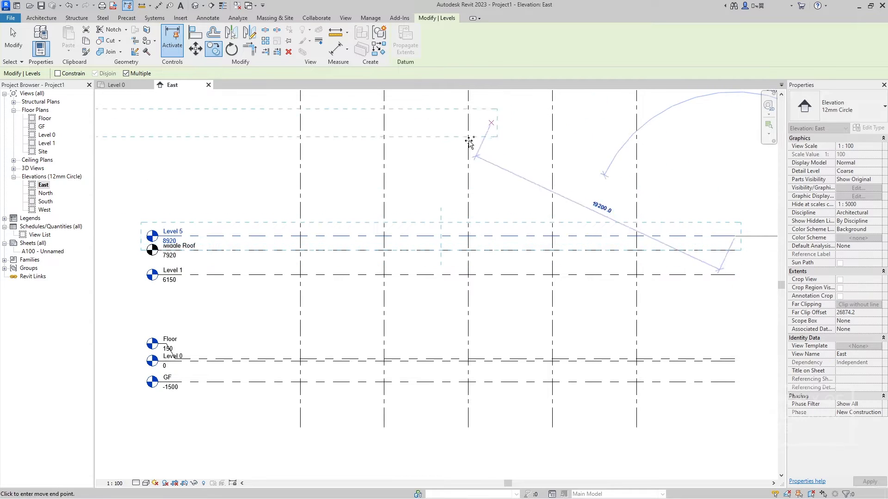
{"action": "key", "text": "Escape"}
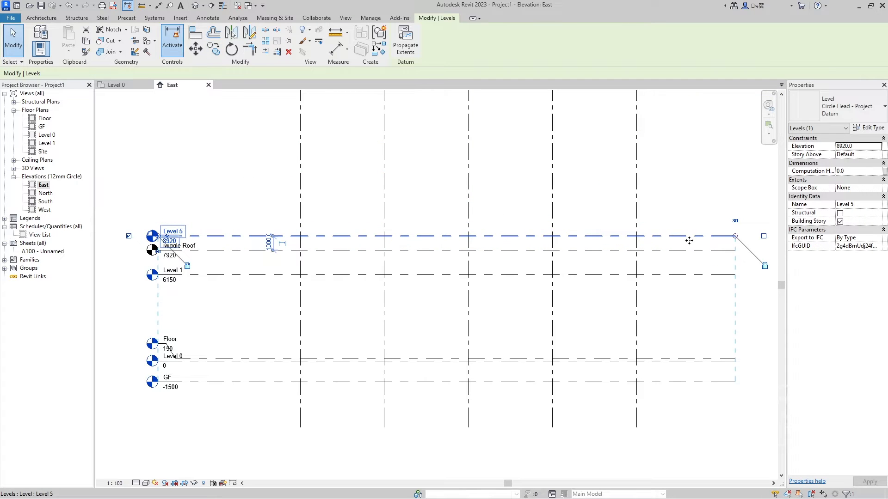
Rename the new level above Middle Roof to Level 2
{"action": "scroll", "coordinate": [182, 237], "scroll_direction": "up", "scroll_amount": 4}
{"action": "left_click", "coordinate": [160, 220]}
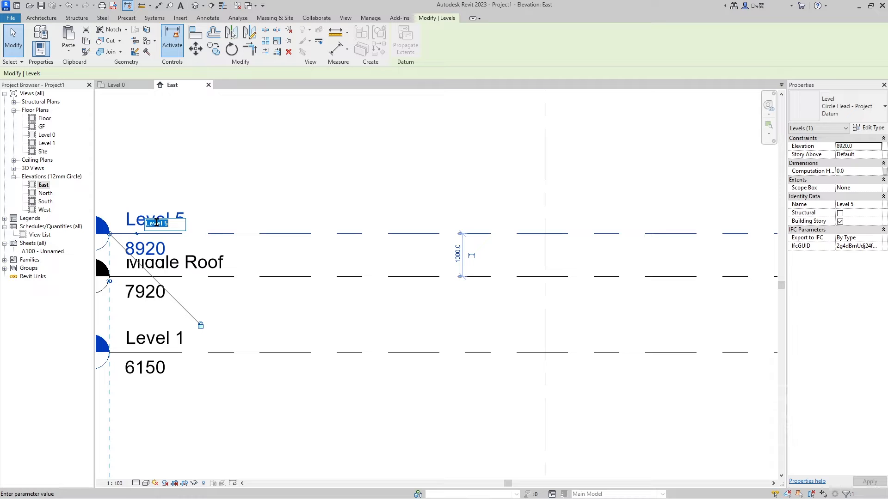
{"action": "type", "text": "Le"}
{"action": "key", "text": "Return"}
Copy the Level 2 line vertically upward by 400 mm to add the topmost level
{"action": "scroll", "coordinate": [462, 204], "scroll_direction": "down", "scroll_amount": 5}
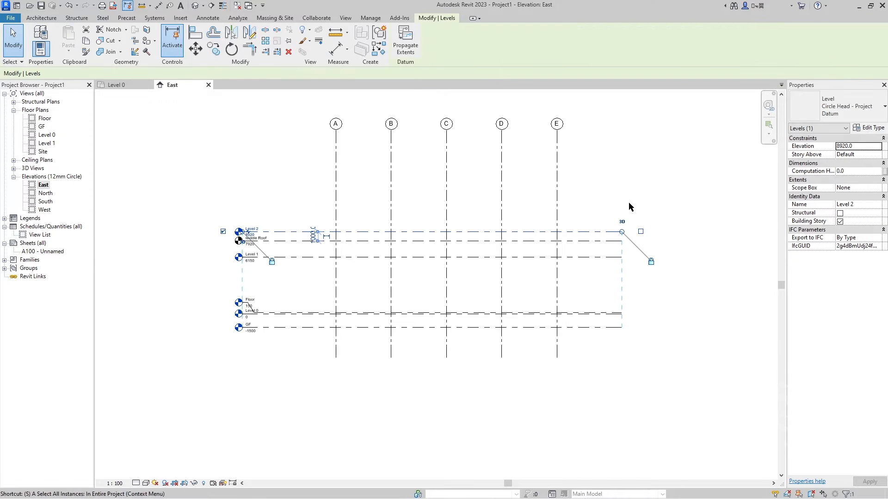
{"action": "left_click", "coordinate": [609, 219]}
{"action": "left_click", "coordinate": [595, 232]}
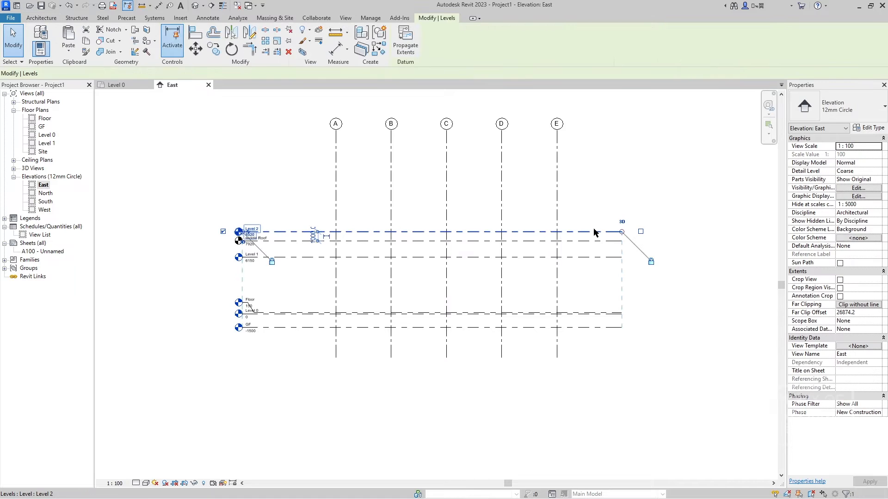
{"action": "key", "text": "c"}
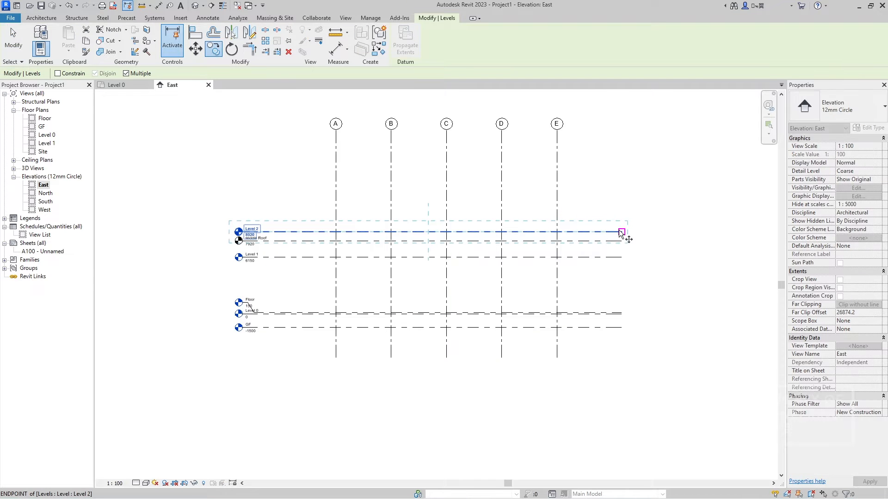
{"action": "left_click", "coordinate": [621, 231]}
{"action": "type", "text": "4"}
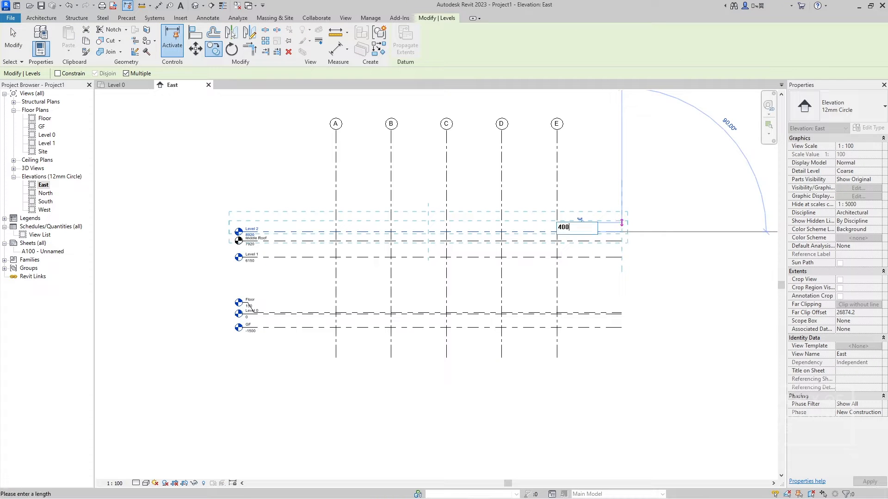
{"action": "type", "text": "00"}
{"action": "key", "text": "Return"}
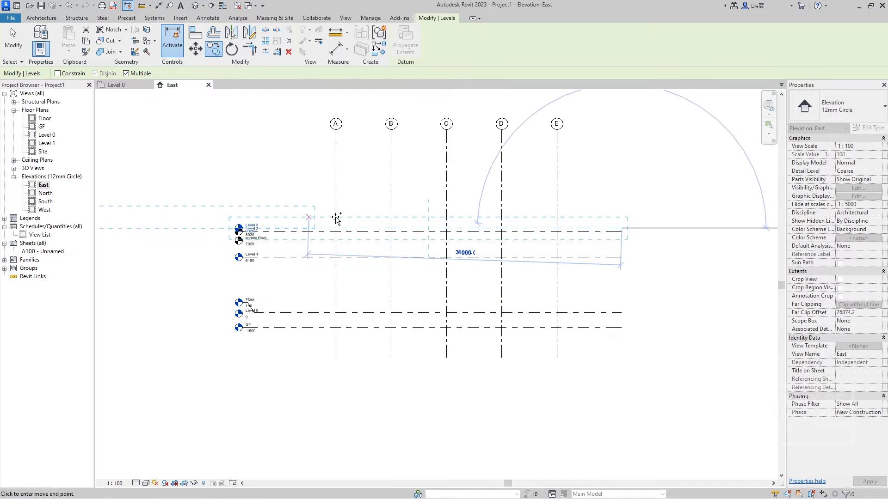
{"action": "key", "text": "Escape"}
Rename the topmost level to Final Roof
{"action": "scroll", "coordinate": [251, 231], "scroll_direction": "up", "scroll_amount": 10}
{"action": "left_click", "coordinate": [281, 193]}
{"action": "type", "text": "Final Roof"}
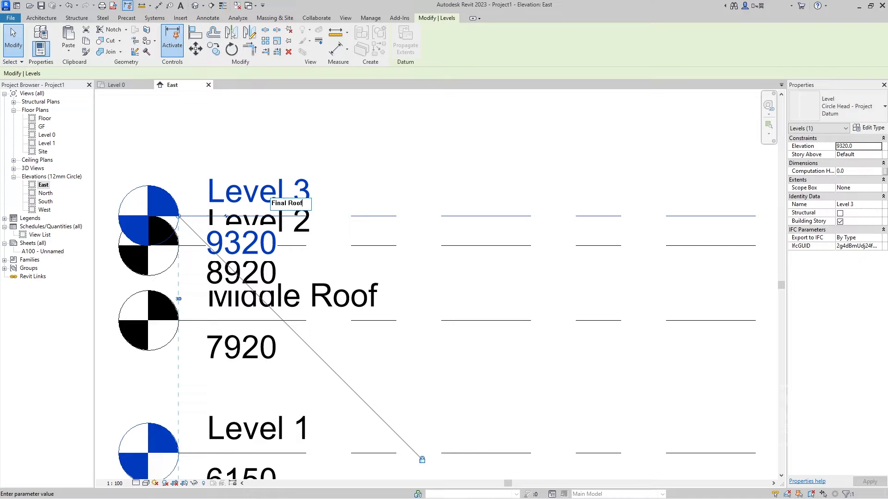
{"action": "key", "text": "Return"}
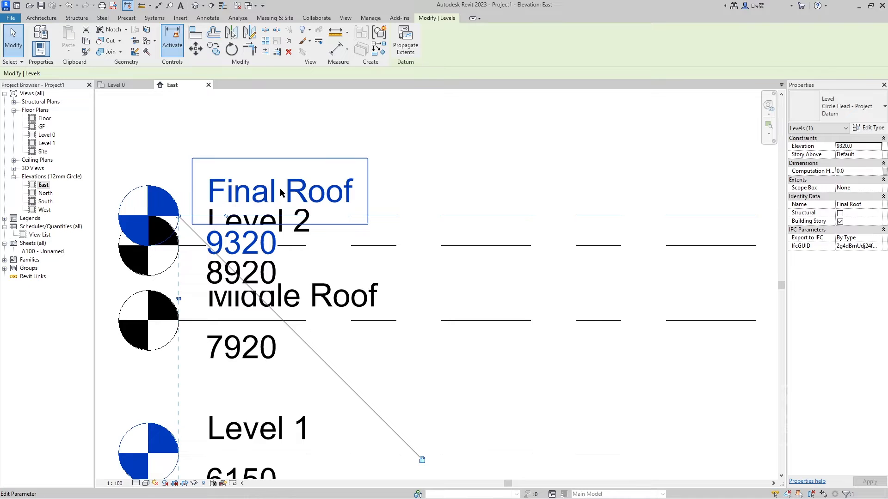
{"action": "left_click", "coordinate": [424, 181]}
Set the East elevation's view scale to 1:20 so the crowded level labels separate
{"action": "scroll", "coordinate": [402, 245], "scroll_direction": "down", "scroll_amount": 3}
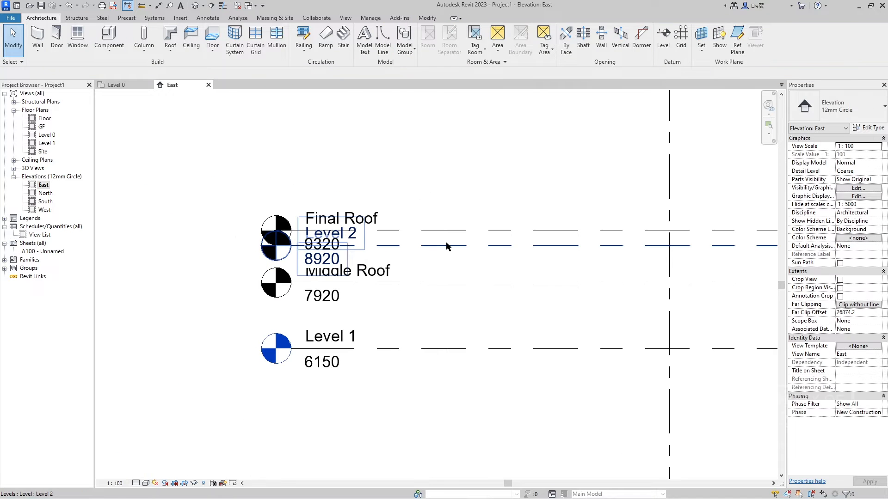
{"action": "scroll", "coordinate": [317, 281], "scroll_direction": "up", "scroll_amount": 4}
{"action": "left_click", "coordinate": [300, 249]}
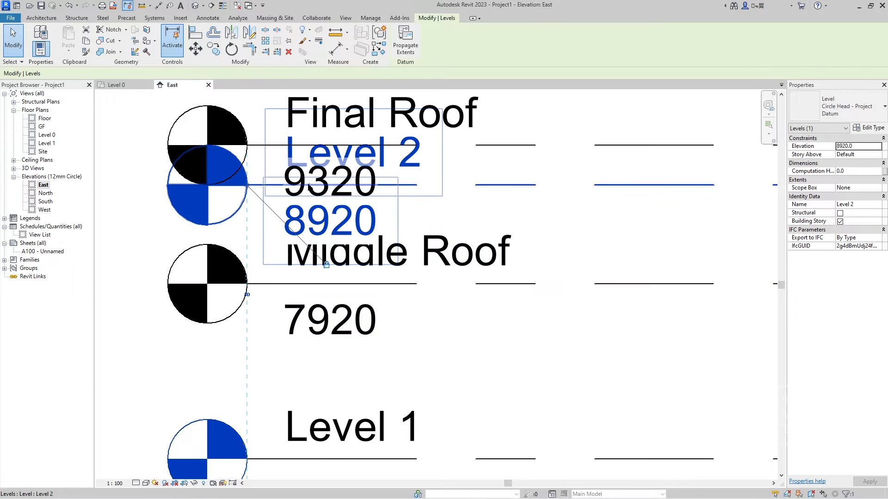
{"action": "left_click", "coordinate": [500, 212]}
{"action": "scroll", "coordinate": [500, 211], "scroll_direction": "down", "scroll_amount": 2}
{"action": "scroll", "coordinate": [500, 211], "scroll_direction": "down", "scroll_amount": 2}
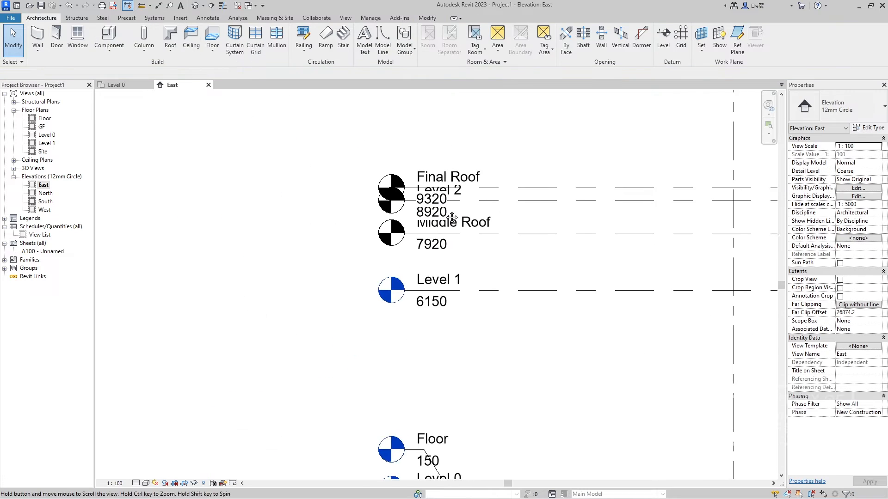
{"action": "left_click", "coordinate": [114, 483]}
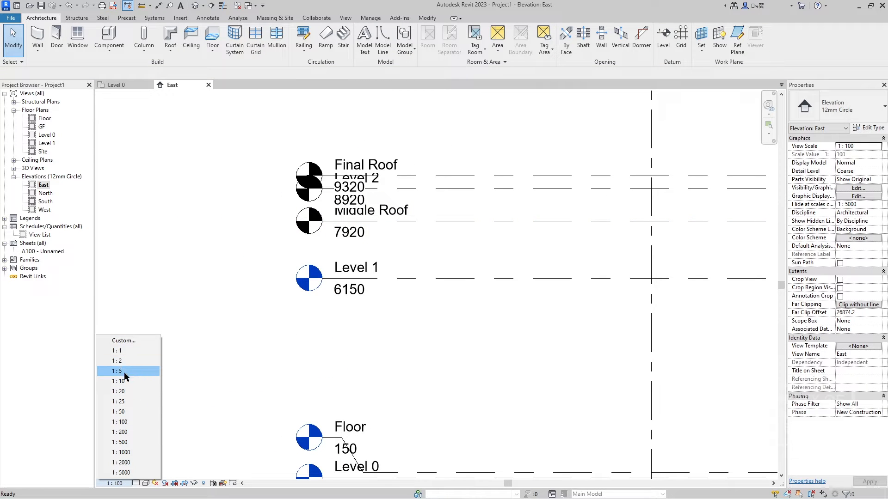
{"action": "left_click", "coordinate": [119, 392]}
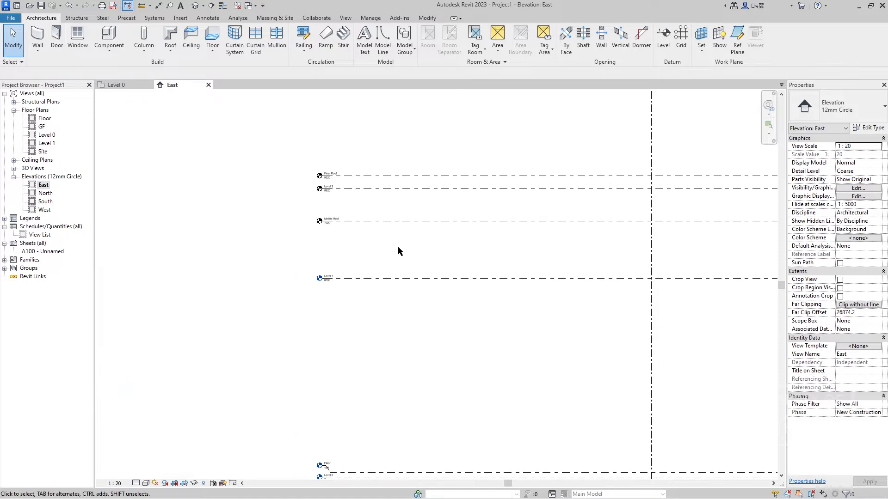
Examine the level heads and lines in the East elevation, checking the labels of the upper levels
{"action": "scroll", "coordinate": [315, 202], "scroll_direction": "up", "scroll_amount": 3}
{"action": "middle_click_drag", "start_coordinate": [366, 196], "coordinate": [337, 270]}
{"action": "scroll", "coordinate": [337, 271], "scroll_direction": "down", "scroll_amount": 3}
{"action": "middle_click_drag", "start_coordinate": [604, 261], "coordinate": [364, 208]}
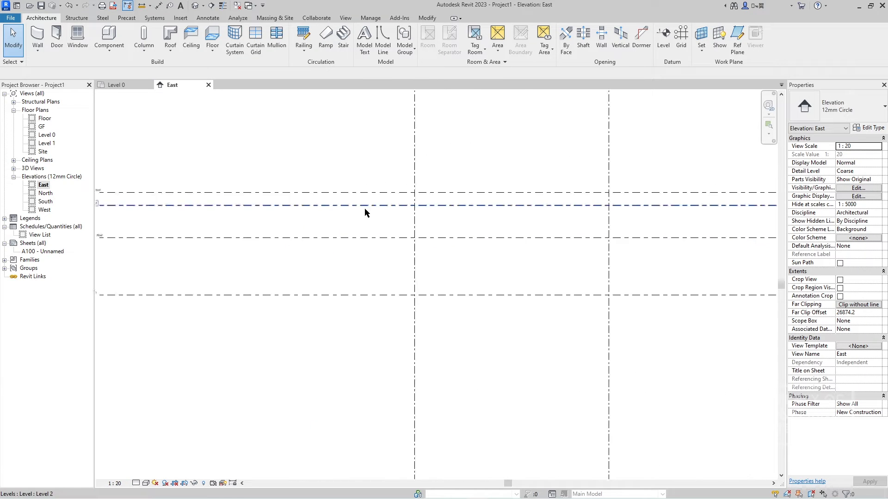
{"action": "scroll", "coordinate": [363, 208], "scroll_direction": "down", "scroll_amount": 2}
{"action": "middle_click_drag", "start_coordinate": [493, 237], "coordinate": [389, 216]}
{"action": "left_click", "coordinate": [335, 198]}
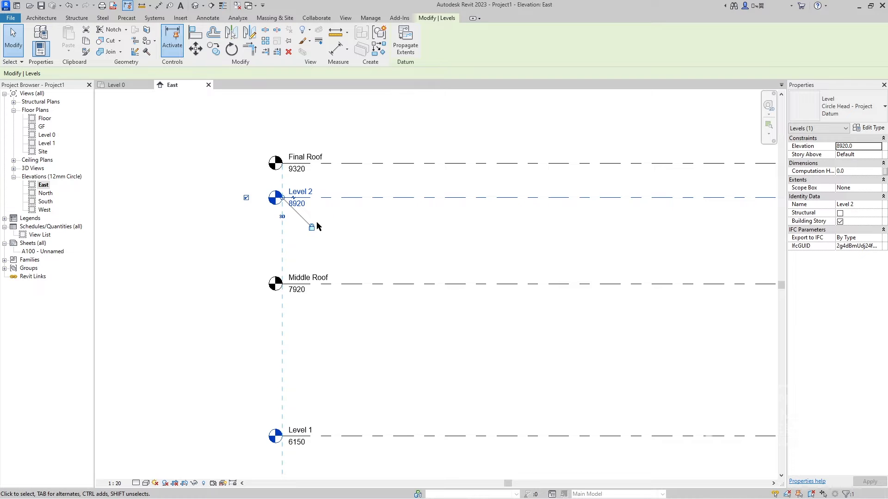
{"action": "key", "text": "Escape"}
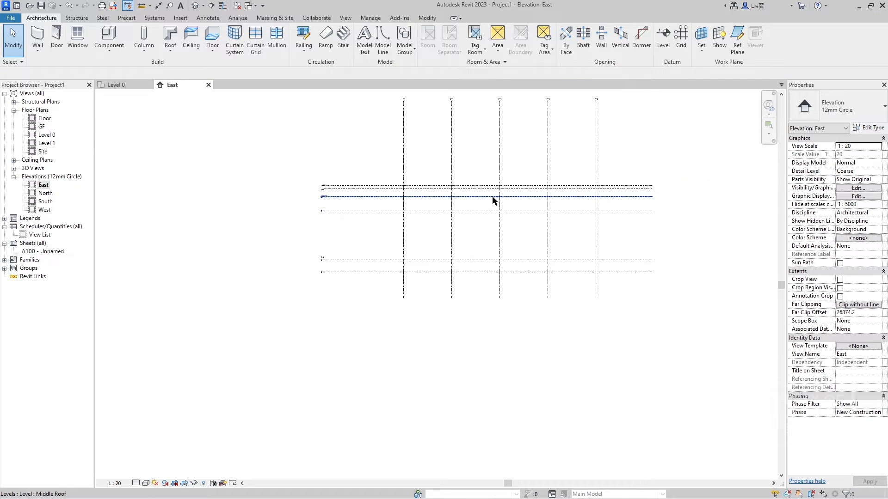
{"action": "scroll", "coordinate": [420, 208], "scroll_direction": "up", "scroll_amount": 1}
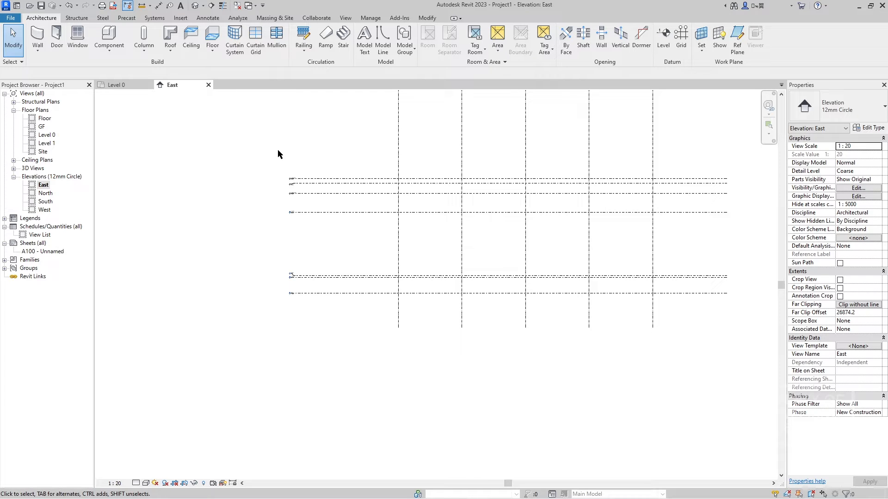
Start placing a structural column in the Level 0 floor plan and review the available universal column types
{"action": "left_click", "coordinate": [126, 86]}
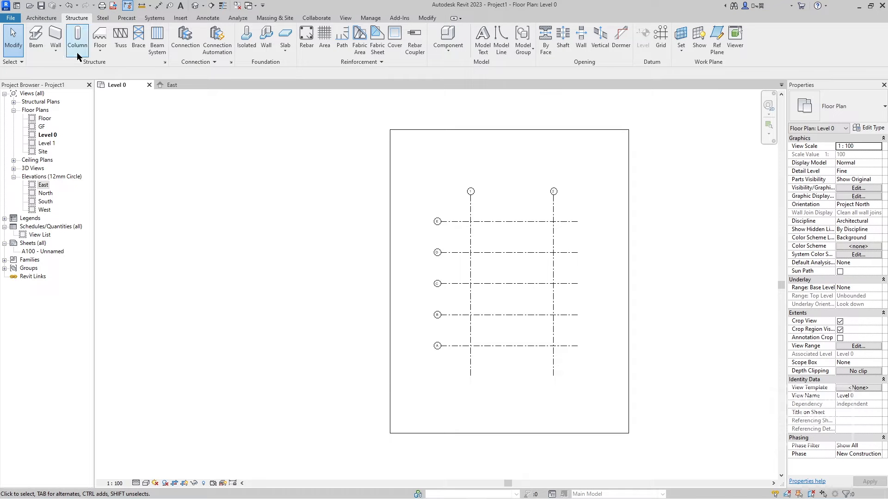
{"action": "left_click", "coordinate": [77, 37]}
{"action": "left_click", "coordinate": [857, 115]}
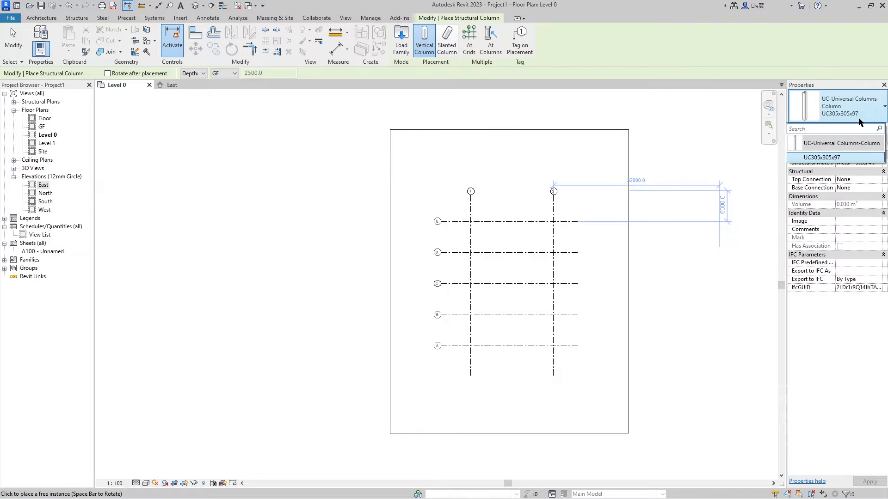
{"action": "left_click", "coordinate": [859, 122]}
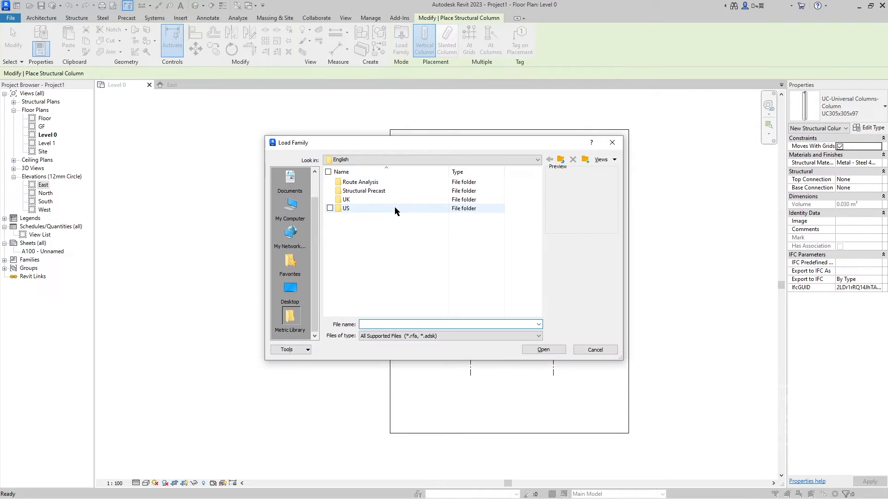
Browse the US steel structural column families, previewing CHS-Circular Hollow Section-Column and M_C-Channel-Column, without loading any
{"action": "double_click", "coordinate": [395, 207]}
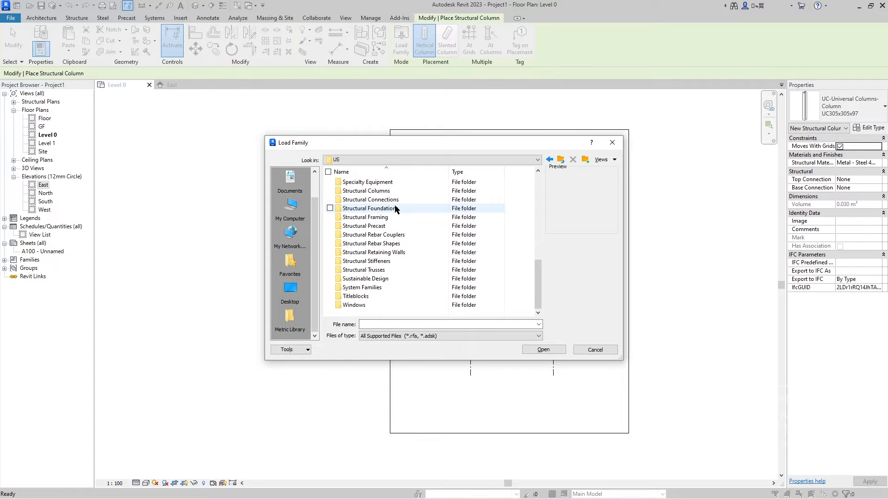
{"action": "double_click", "coordinate": [400, 189]}
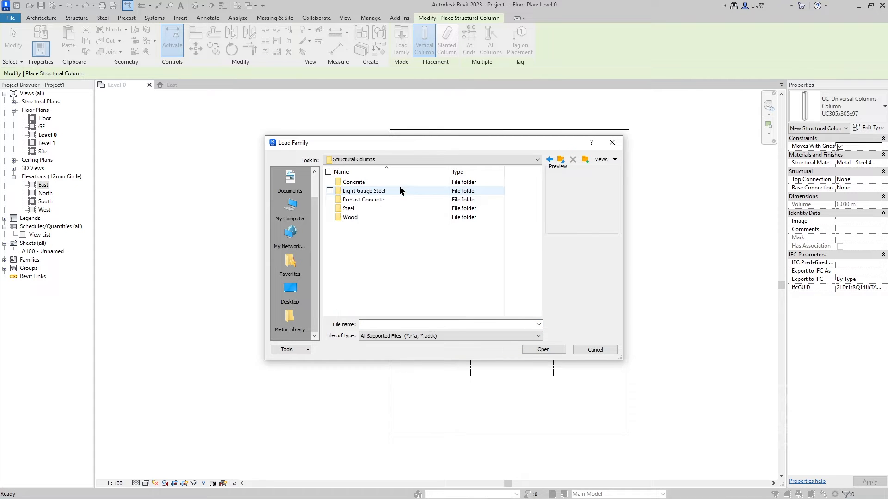
{"action": "double_click", "coordinate": [390, 209]}
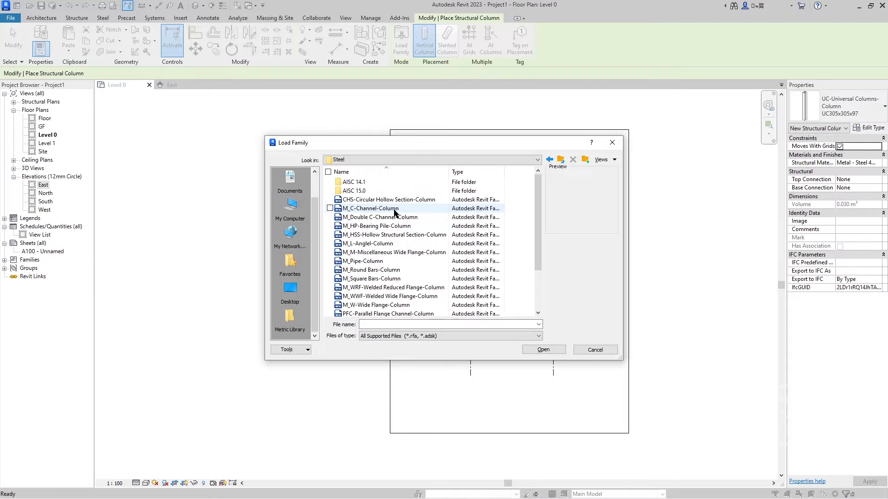
{"action": "left_click", "coordinate": [396, 200]}
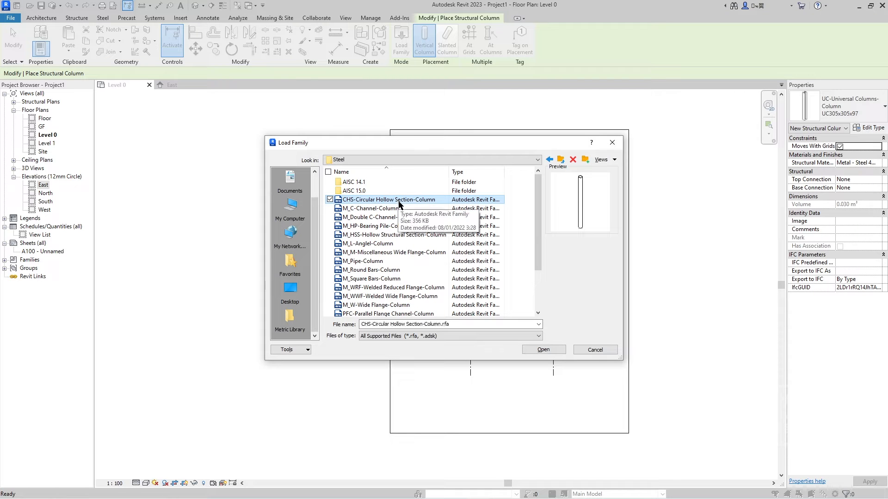
{"action": "left_click", "coordinate": [401, 208]}
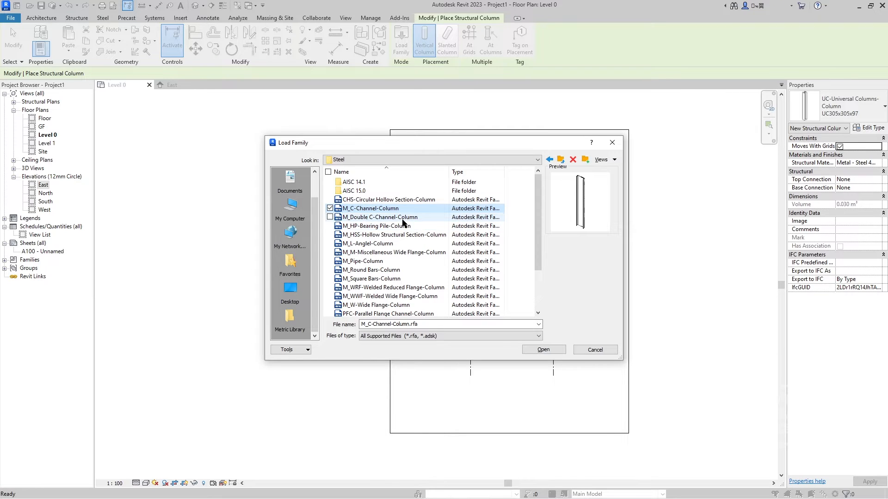
{"action": "scroll", "coordinate": [392, 261], "scroll_direction": "down", "scroll_amount": 2}
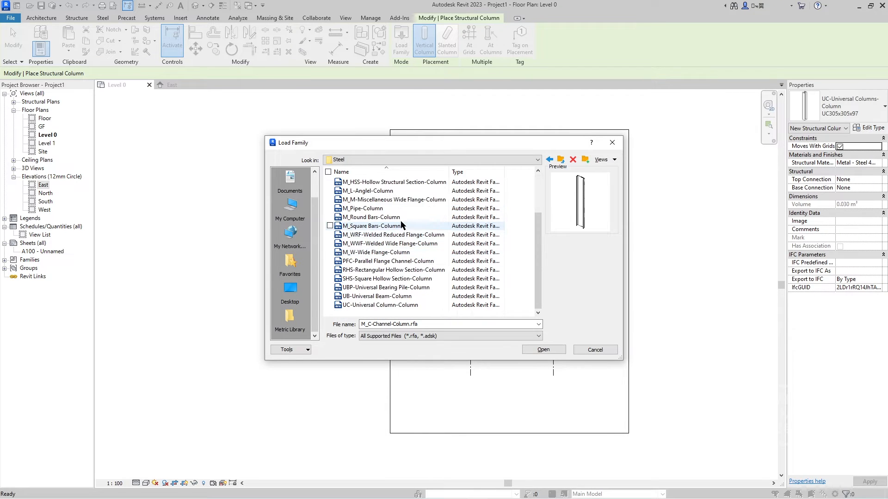
{"action": "left_click", "coordinate": [611, 352]}
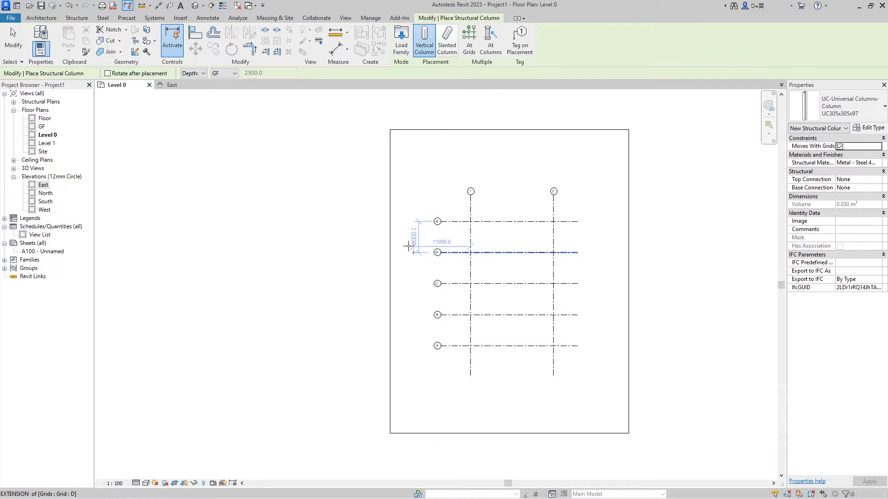
Duplicate the UC305x305x97 column type as WF 400.250 and show its preview beside the type parameters
{"action": "middle_click_drag", "start_coordinate": [416, 232], "coordinate": [367, 216]}
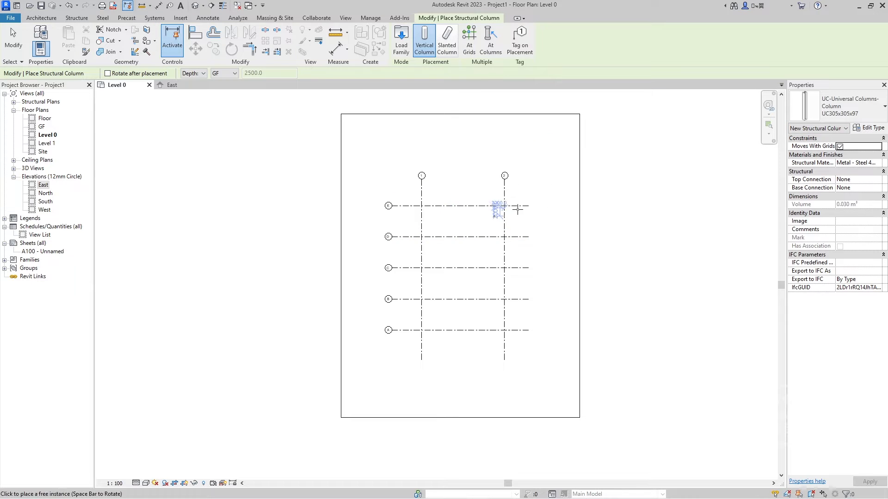
{"action": "left_click", "coordinate": [868, 127]}
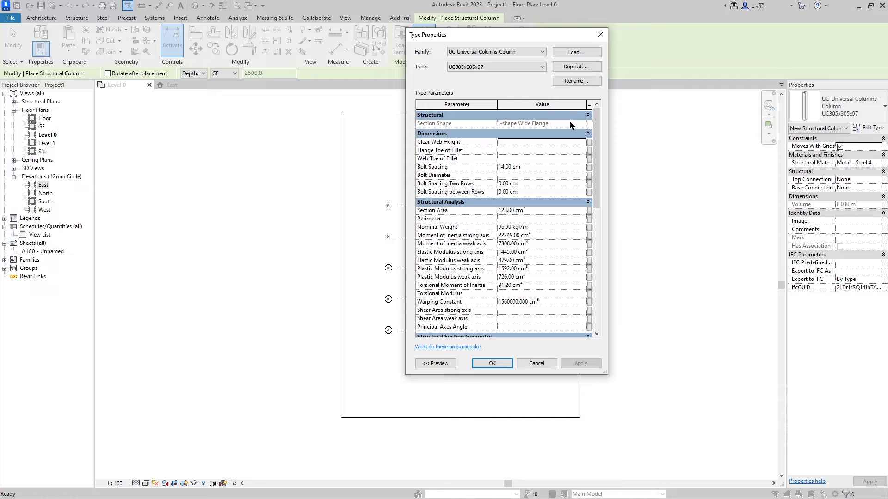
{"action": "left_click", "coordinate": [576, 67]}
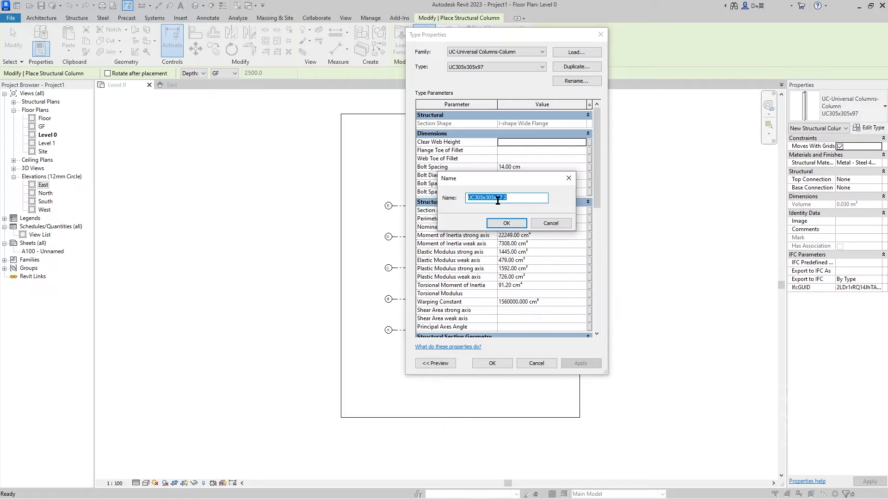
{"action": "type", "text": "iw"}
{"action": "key", "text": "BackSpace"}
{"action": "type", "text": "WF 400.250"}
{"action": "left_click", "coordinate": [506, 223]}
{"action": "scroll", "coordinate": [518, 223], "scroll_direction": "down", "scroll_amount": 6}
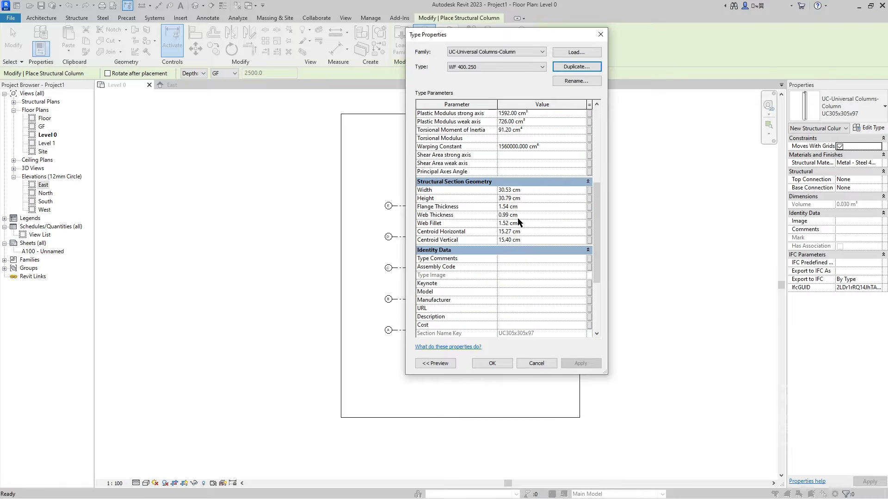
{"action": "left_click", "coordinate": [435, 363]}
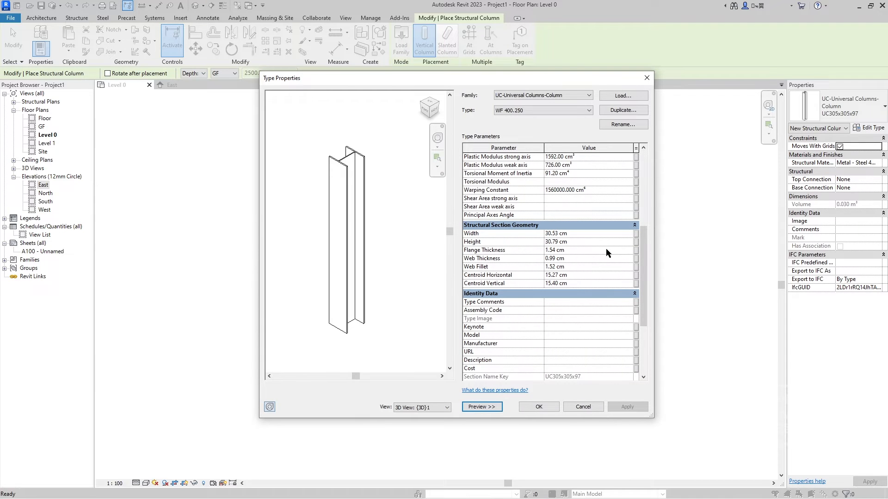
Set the WF 400.250 type's section width to 400 mm and its height to 250 mm
{"action": "left_click", "coordinate": [574, 233]}
{"action": "type", "text": "400"}
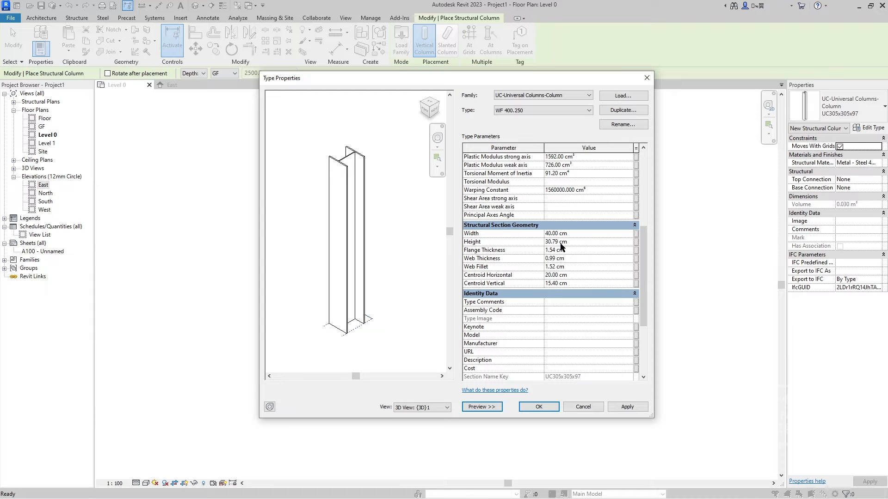
{"action": "left_click", "coordinate": [564, 241]}
{"action": "left_click_drag", "start_coordinate": [587, 240], "coordinate": [544, 241]}
{"action": "type", "text": "2"}
{"action": "type", "text": "50"}
{"action": "type", "text": "mm"}
Set the WF 400.250 type's section height to 40 cm and its width to 250 mm
{"action": "left_click", "coordinate": [572, 236]}
{"action": "left_click", "coordinate": [570, 241]}
{"action": "left_click_drag", "start_coordinate": [571, 242], "coordinate": [517, 248]}
{"action": "type", "text": "40"}
{"action": "left_click", "coordinate": [515, 233]}
{"action": "type", "text": "250 MM"}
{"action": "key", "text": "Return"}
Set the flange thickness to 0.5 cm and web thickness to 0.6 cm, inspect the section preview, and accept the type
{"action": "left_click", "coordinate": [569, 249]}
{"action": "type", "text": "5"}
{"action": "key", "text": "Return"}
{"action": "left_click", "coordinate": [576, 258]}
{"action": "type", "text": "60"}
{"action": "key", "text": "Return"}
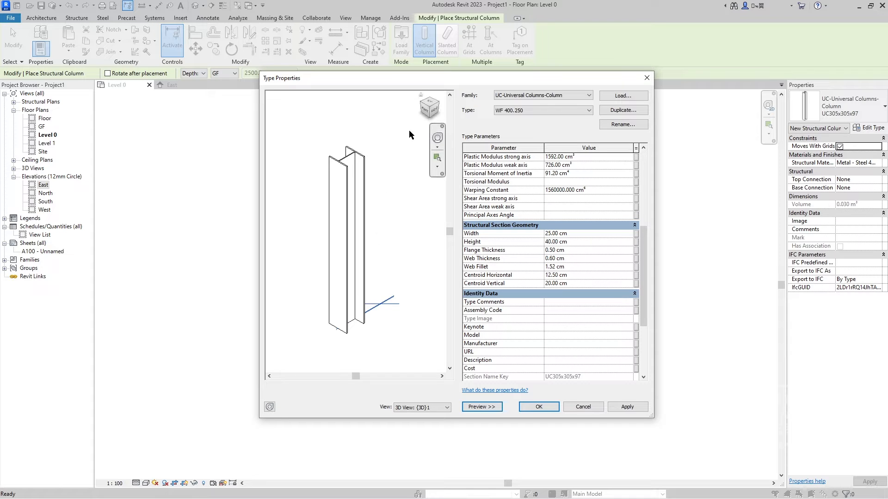
{"action": "mouse_move", "coordinate": [428, 110]}
{"action": "left_mouse_down"}
{"action": "mouse_move", "coordinate": [397, 111]}
{"action": "mouse_move", "coordinate": [386, 101]}
{"action": "mouse_move", "coordinate": [432, 122]}
{"action": "left_mouse_up"}
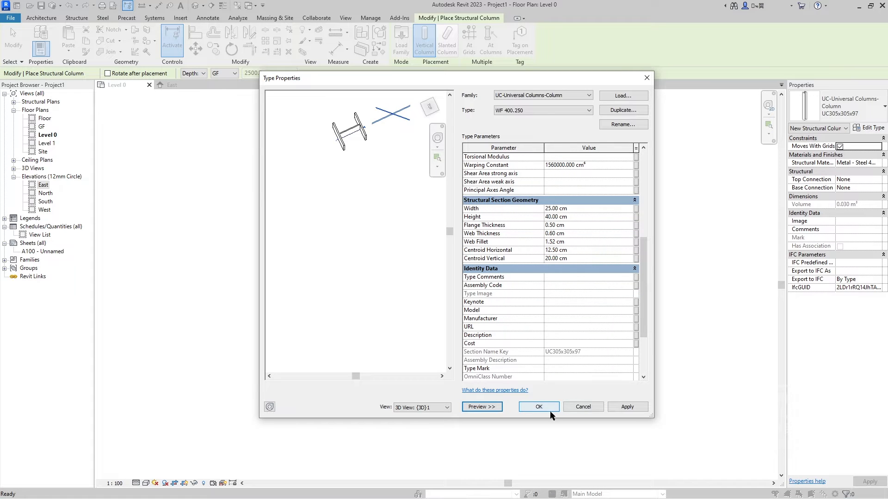
{"action": "left_click", "coordinate": [550, 407]}
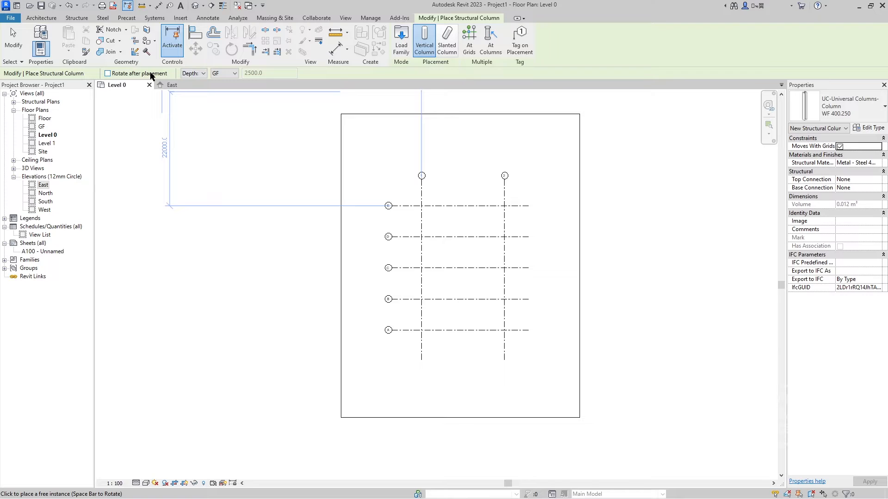
Place WF 400.250 columns where grid A crosses grids 1 and 2, with placement by Height up to the Floor level
{"action": "scroll", "coordinate": [421, 330], "scroll_direction": "up", "scroll_amount": 4}
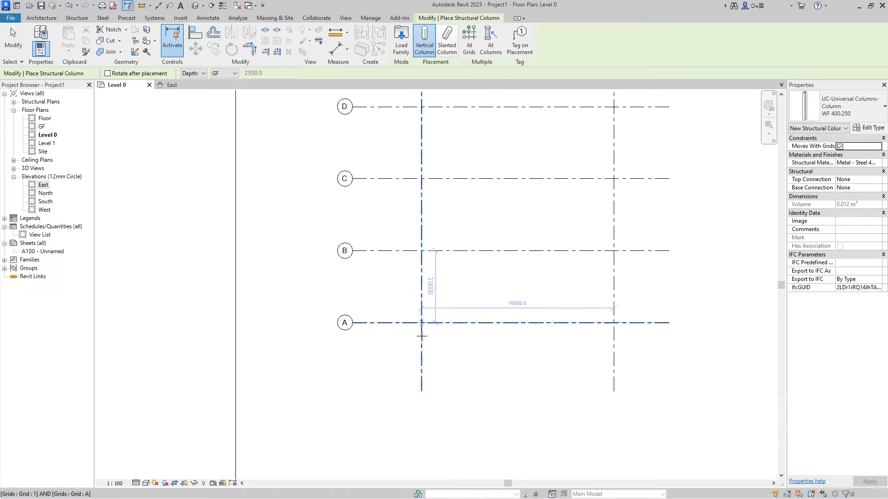
{"action": "scroll", "coordinate": [422, 336], "scroll_direction": "up", "scroll_amount": 1}
{"action": "middle_click_drag", "start_coordinate": [464, 344], "coordinate": [439, 365]}
{"action": "left_click", "coordinate": [193, 73]}
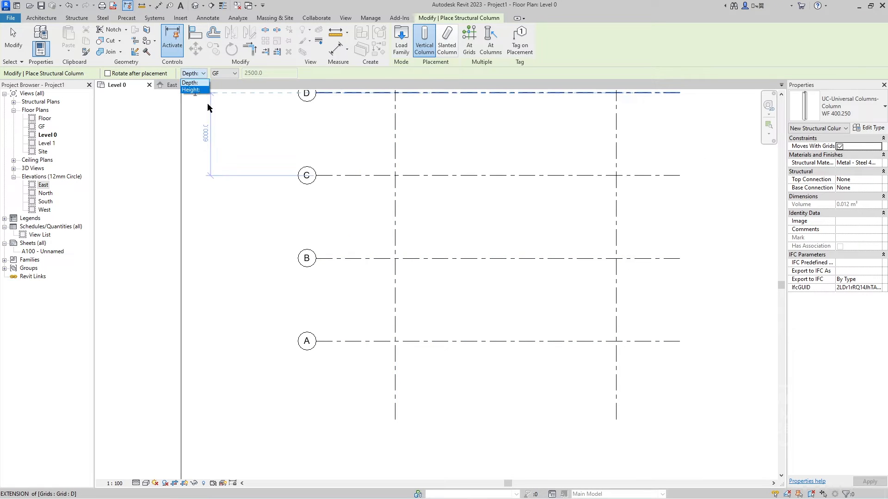
{"action": "left_click", "coordinate": [199, 90]}
{"action": "left_click", "coordinate": [225, 74]}
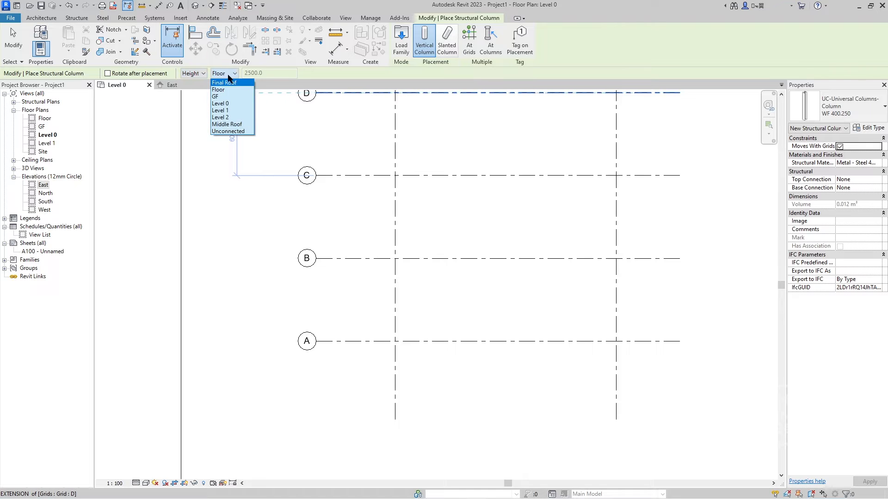
{"action": "left_click", "coordinate": [230, 83]}
{"action": "left_click", "coordinate": [863, 179]}
{"action": "left_click", "coordinate": [877, 180]}
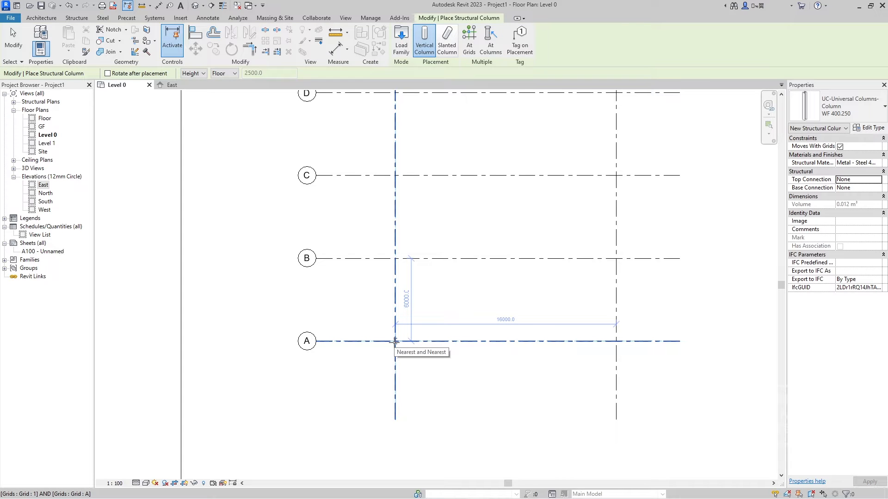
{"action": "left_click", "coordinate": [395, 342]}
{"action": "left_click", "coordinate": [616, 341]}
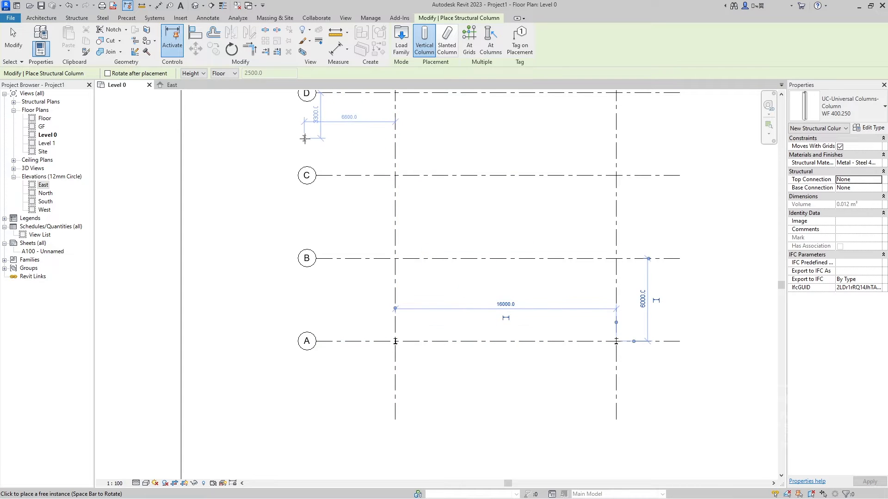
Check the placed columns in the 3D view and the East elevation, and return to the Level 0 plan
{"action": "left_click", "coordinate": [195, 5]}
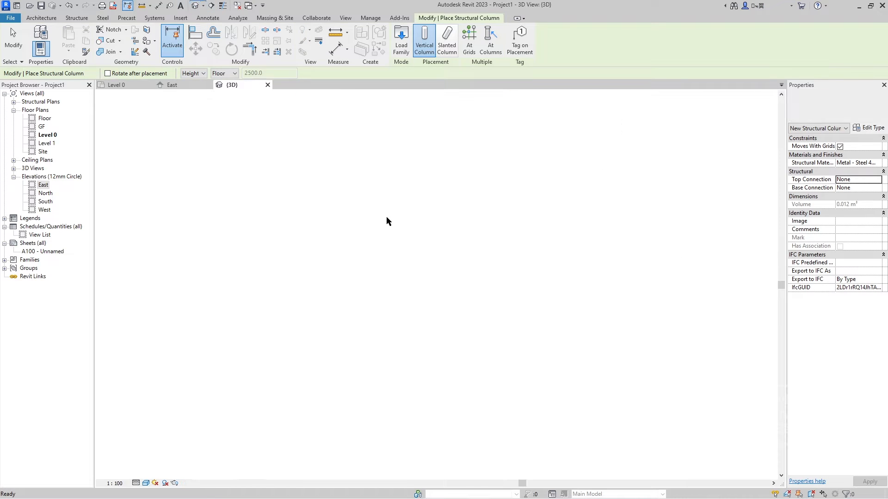
{"action": "left_click", "coordinate": [192, 84]}
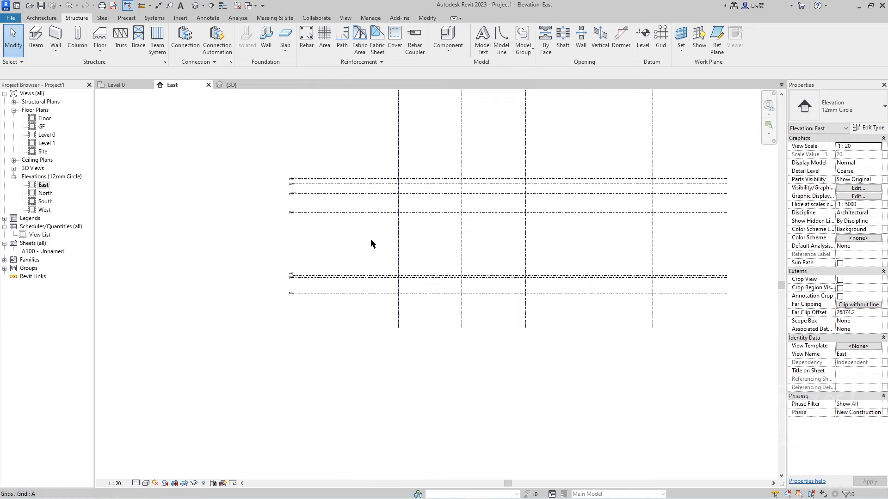
{"action": "left_click", "coordinate": [116, 84]}
Set the base level of both columns on grid A to Floor and choose a new top level for them
{"action": "left_click", "coordinate": [396, 341]}
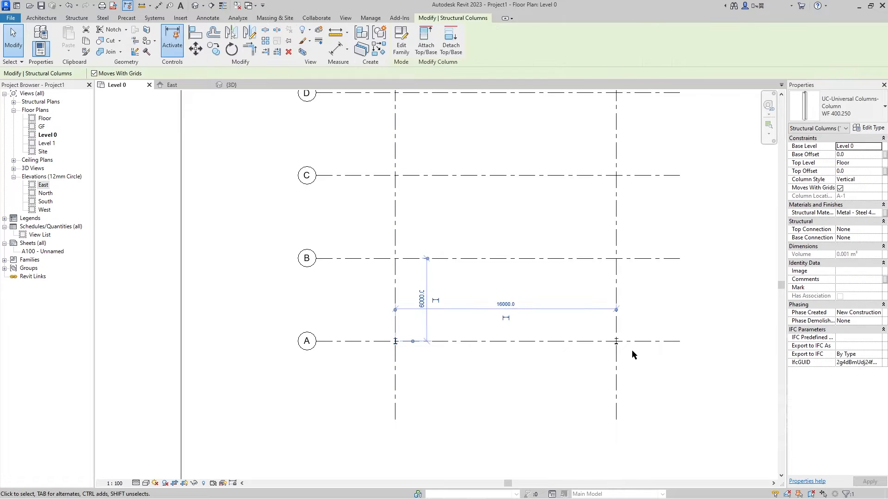
{"action": "left_click", "coordinate": [616, 342], "text": "ctrl"}
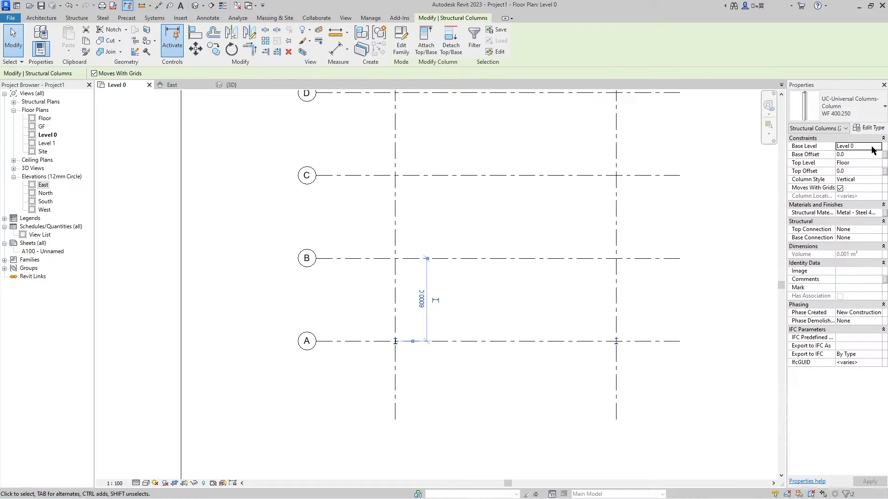
{"action": "left_click", "coordinate": [872, 146]}
{"action": "left_click", "coordinate": [876, 146]}
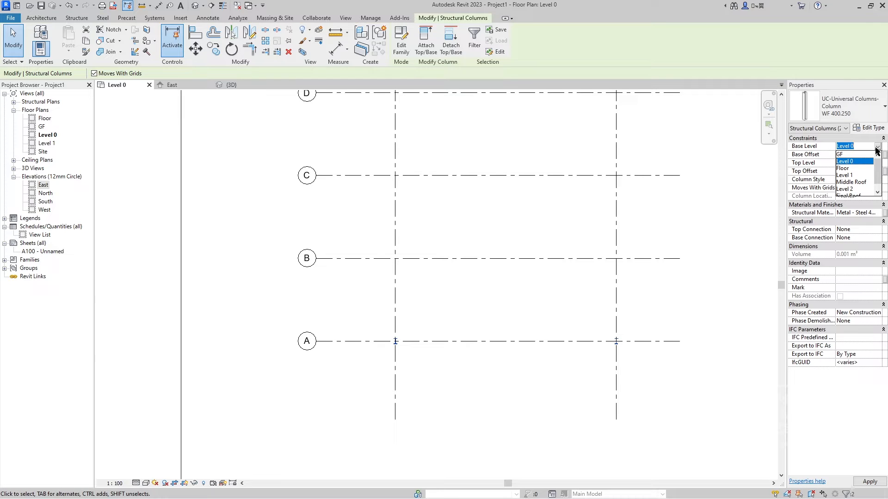
{"action": "left_click", "coordinate": [846, 168]}
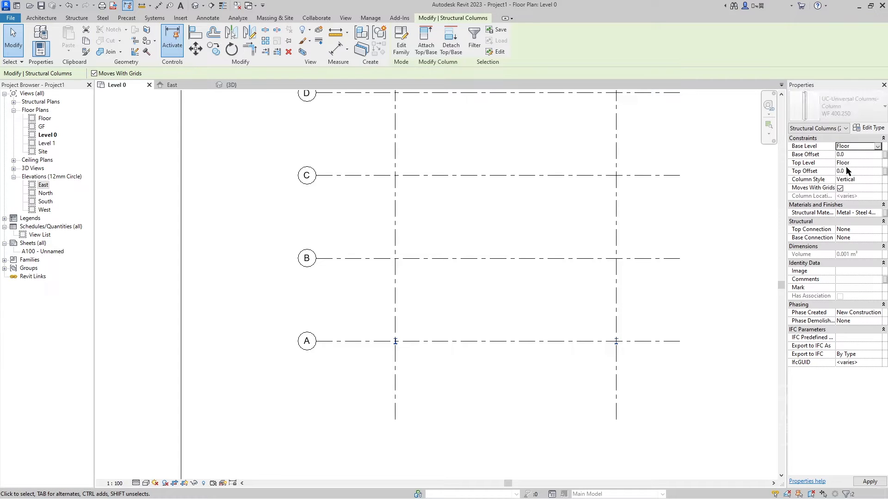
{"action": "left_click", "coordinate": [876, 162]}
{"action": "left_click", "coordinate": [877, 162]}
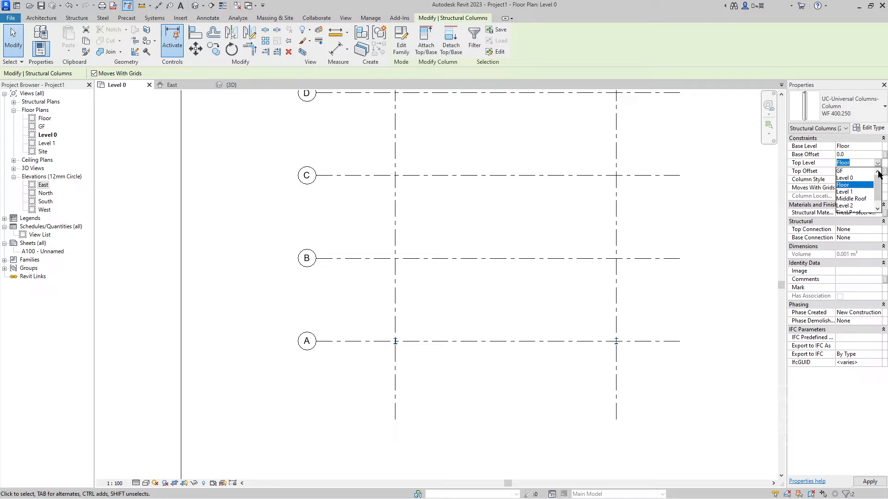
{"action": "left_click_drag", "start_coordinate": [879, 173], "coordinate": [880, 200]}
{"action": "left_click", "coordinate": [853, 187]}
{"action": "left_click", "coordinate": [510, 339]}
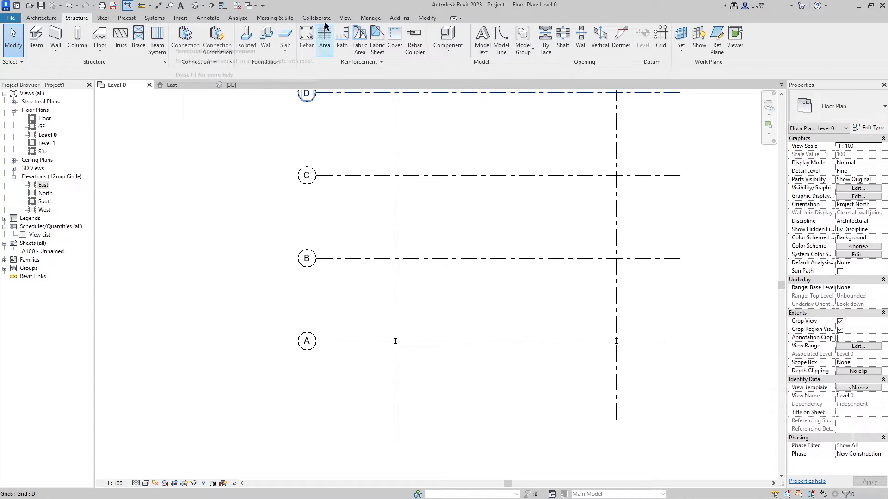
Place a framing elevation attached to grid A between grids 1 and 2, and open the new elevation view
{"action": "left_click", "coordinate": [345, 18]}
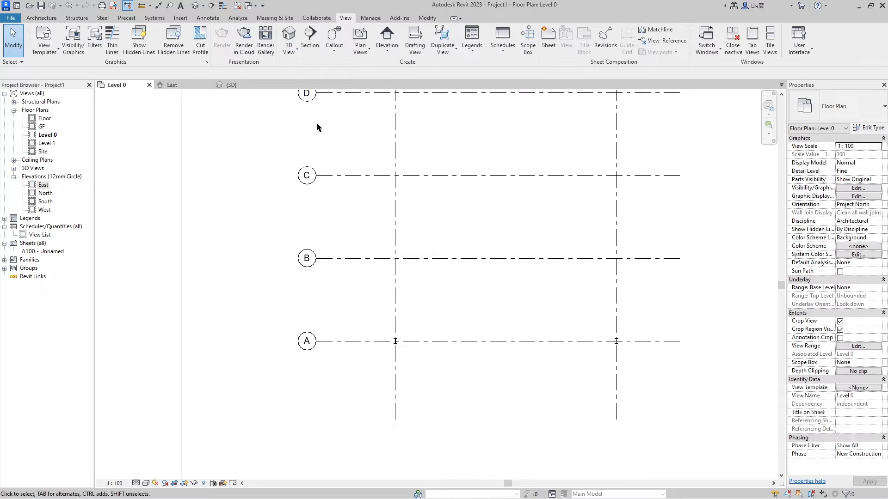
{"action": "left_click", "coordinate": [387, 51]}
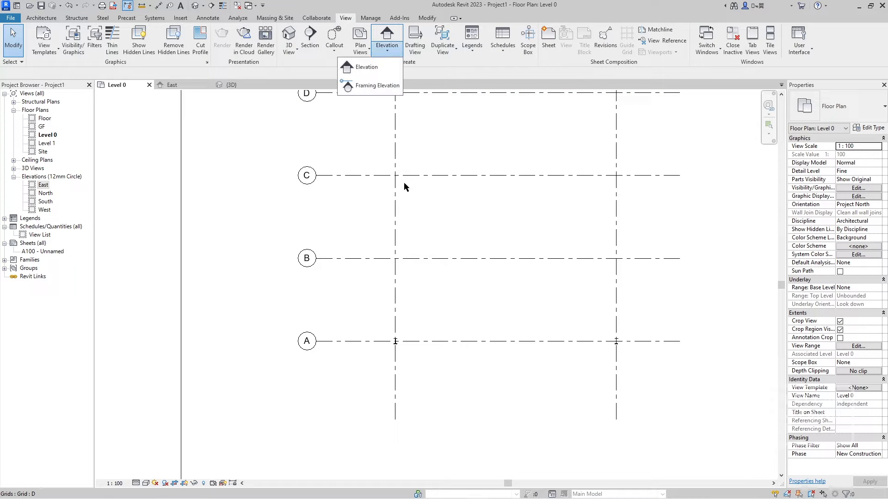
{"action": "left_click", "coordinate": [390, 87]}
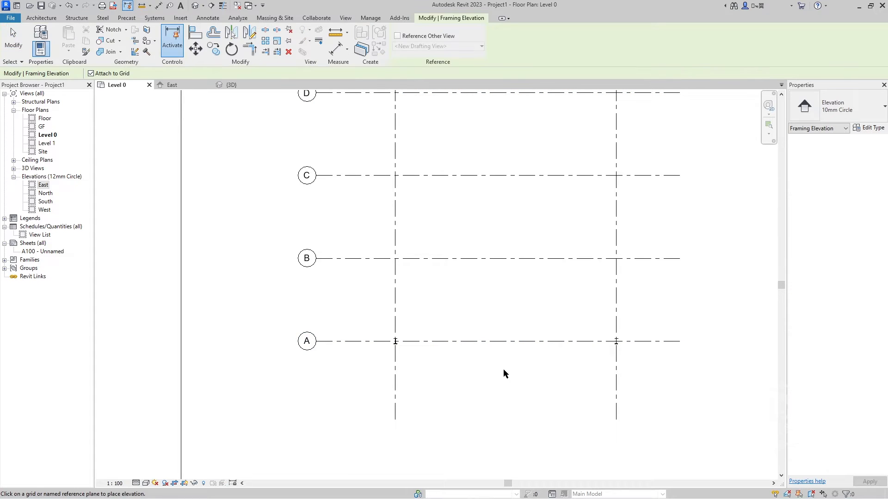
{"action": "left_click", "coordinate": [509, 357]}
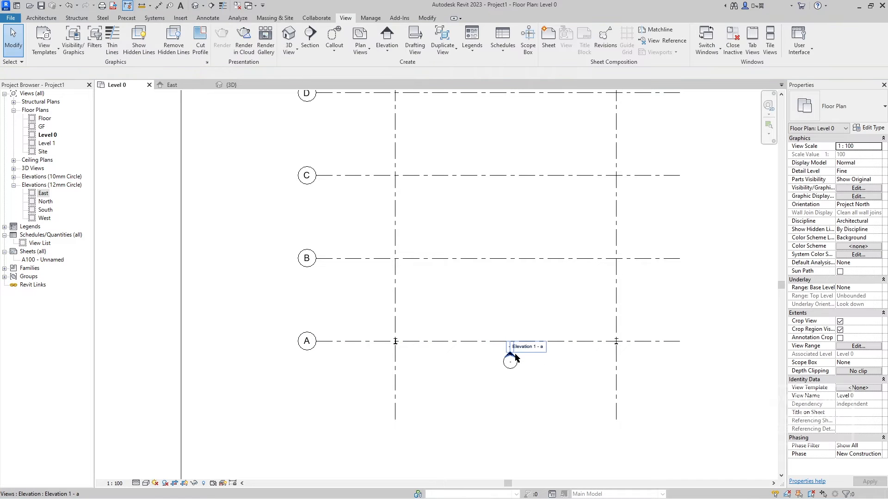
{"action": "double_click", "coordinate": [510, 355]}
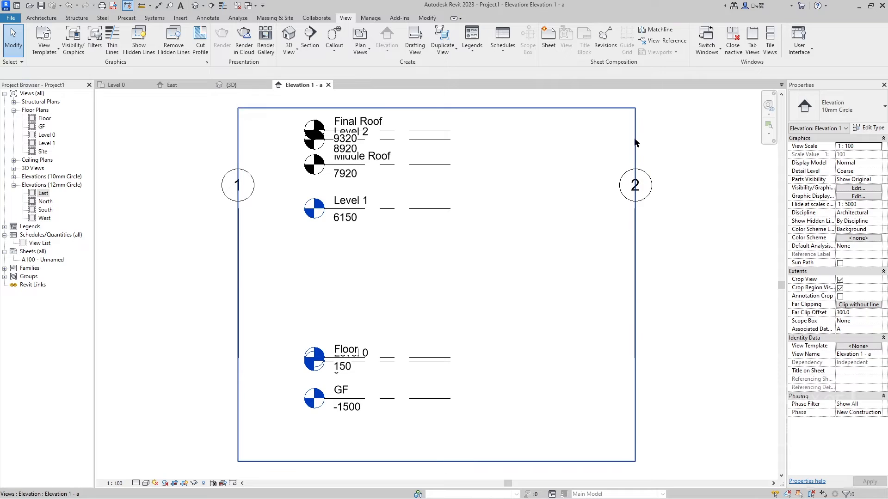
Widen the framing elevation's crop region on both sides so it extends beyond grids 1 and 2
{"action": "left_click", "coordinate": [636, 142]}
{"action": "left_click_drag", "start_coordinate": [238, 286], "coordinate": [155, 285]}
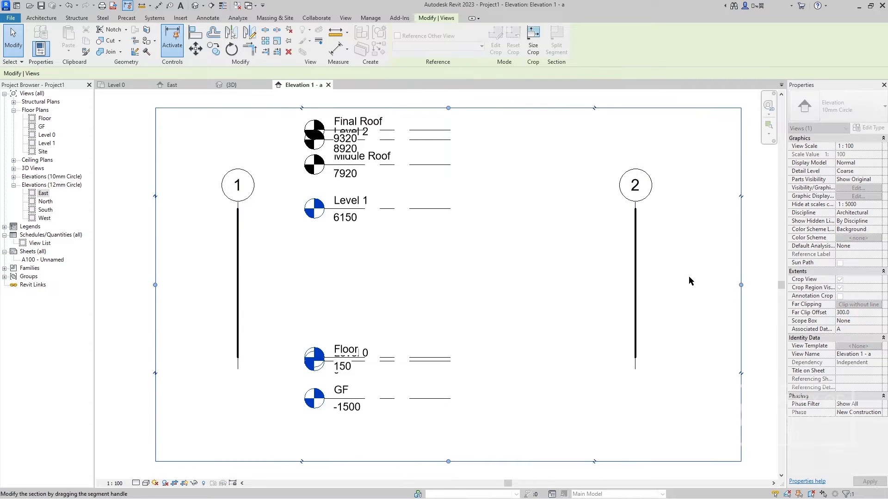
{"action": "left_click_drag", "start_coordinate": [493, 415], "coordinate": [298, 116]}
{"action": "key", "text": "Escape"}
Extend the aligned level lines so their heads sit outside the crop region on the grid 1 side
{"action": "left_click", "coordinate": [342, 399]}
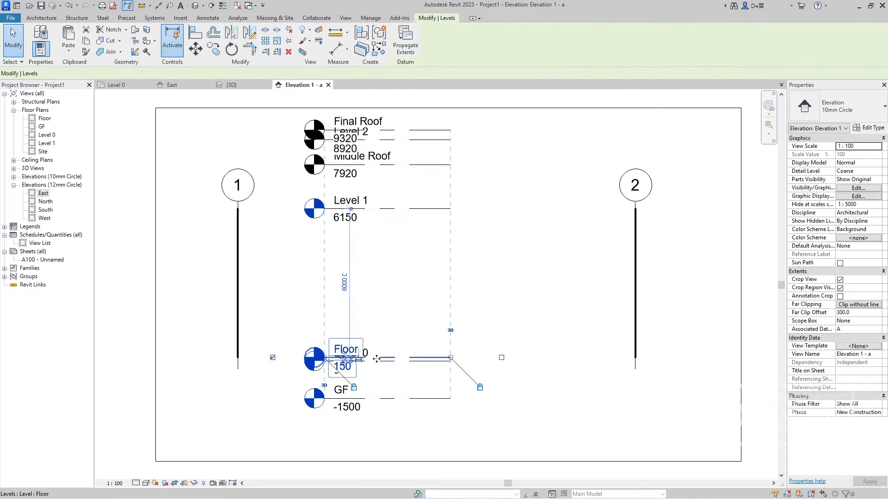
{"action": "left_click_drag", "start_coordinate": [324, 399], "coordinate": [106, 359]}
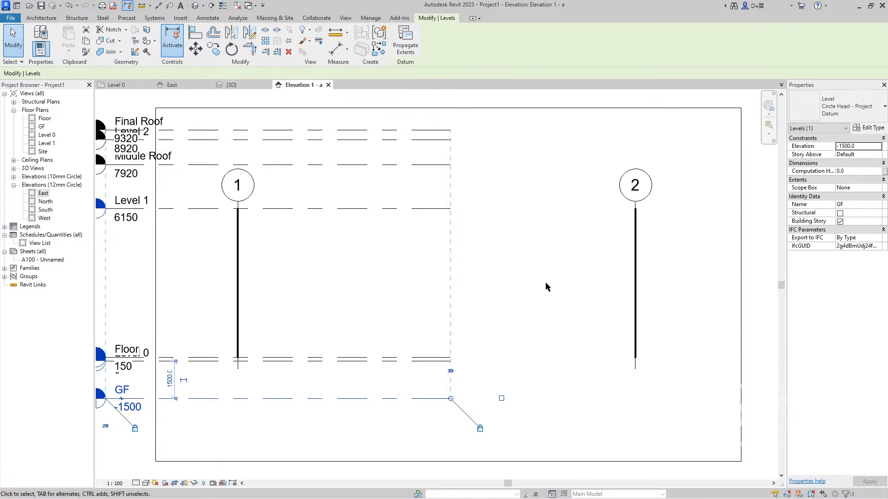
{"action": "scroll", "coordinate": [545, 284], "scroll_direction": "down", "scroll_amount": 2}
{"action": "middle_click_drag", "start_coordinate": [495, 295], "coordinate": [539, 282]}
{"action": "scroll", "coordinate": [251, 345], "scroll_direction": "up", "scroll_amount": 3}
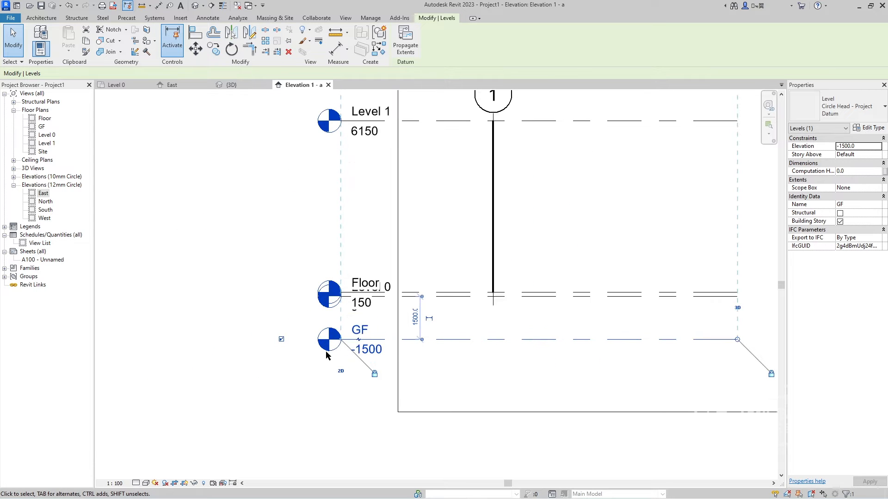
{"action": "left_click", "coordinate": [323, 370]}
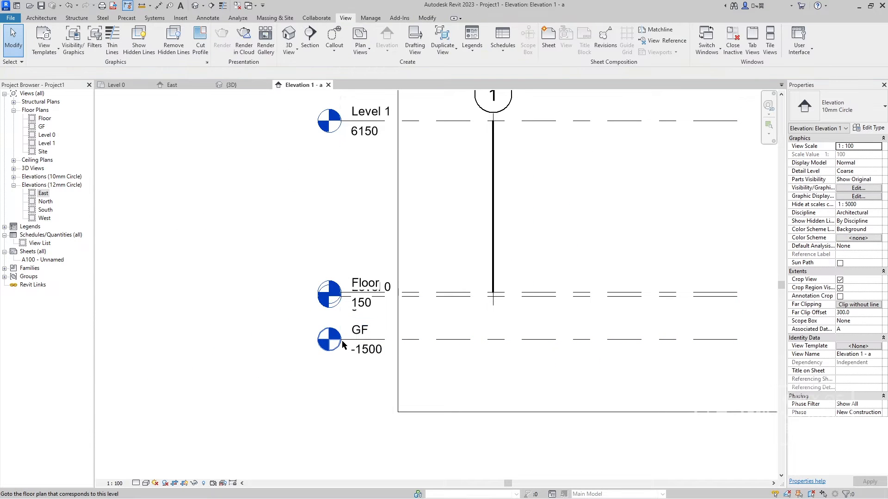
{"action": "scroll", "coordinate": [341, 351], "scroll_direction": "up", "scroll_amount": 2}
{"action": "left_click", "coordinate": [393, 276]}
{"action": "scroll", "coordinate": [380, 364], "scroll_direction": "down", "scroll_amount": 1}
{"action": "middle_click_drag", "start_coordinate": [359, 373], "coordinate": [338, 438]}
{"action": "left_click", "coordinate": [375, 124]}
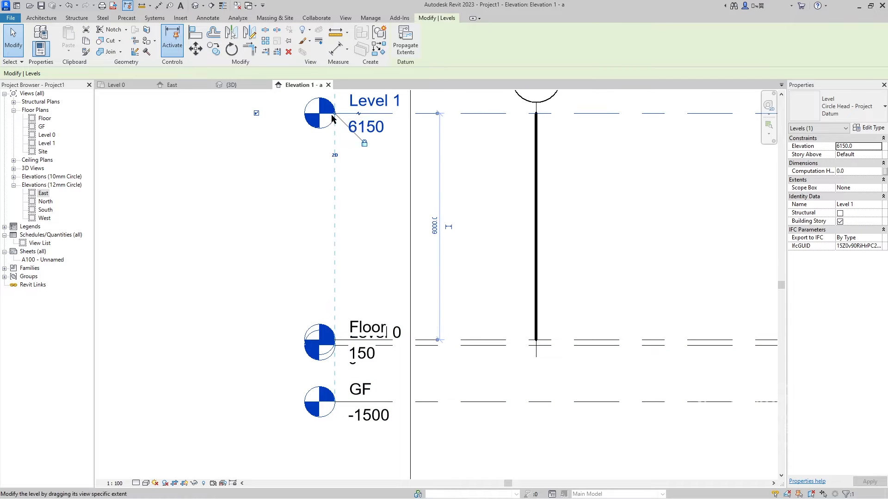
Extend the other ends of the level lines past grid 2 and just beyond the crop region
{"action": "middle_click_drag", "start_coordinate": [569, 211], "coordinate": [165, 188]}
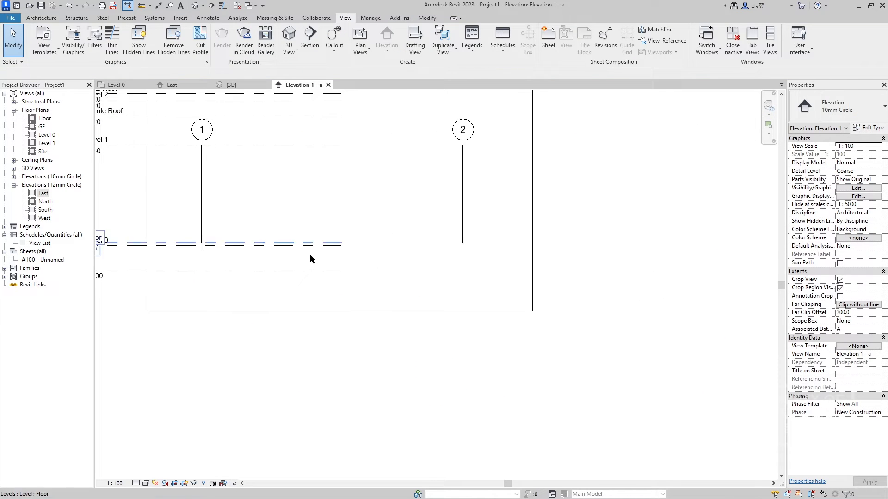
{"action": "left_click", "coordinate": [332, 269]}
{"action": "left_click_drag", "start_coordinate": [342, 272], "coordinate": [590, 297]}
{"action": "left_click", "coordinate": [442, 308]}
{"action": "middle_click_drag", "start_coordinate": [509, 335], "coordinate": [560, 352]}
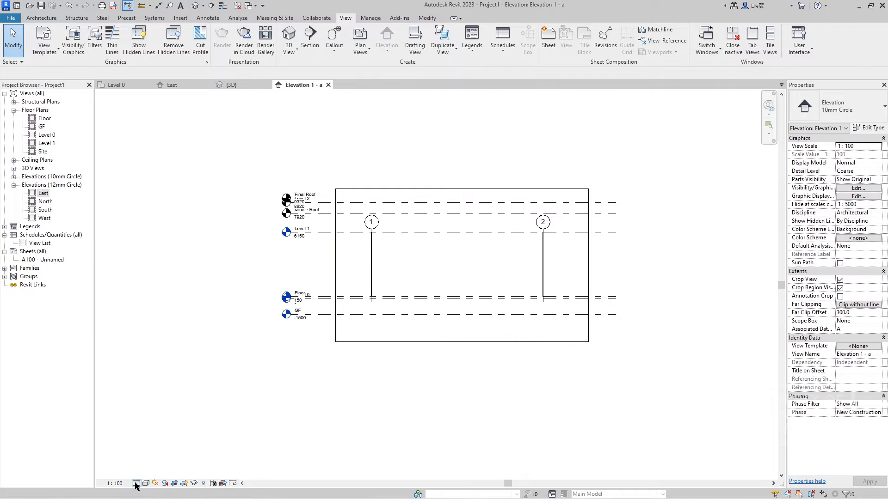
Set the elevation view's detail level to Fine and inspect the columns on grids 1 and 2
{"action": "left_click", "coordinate": [135, 483]}
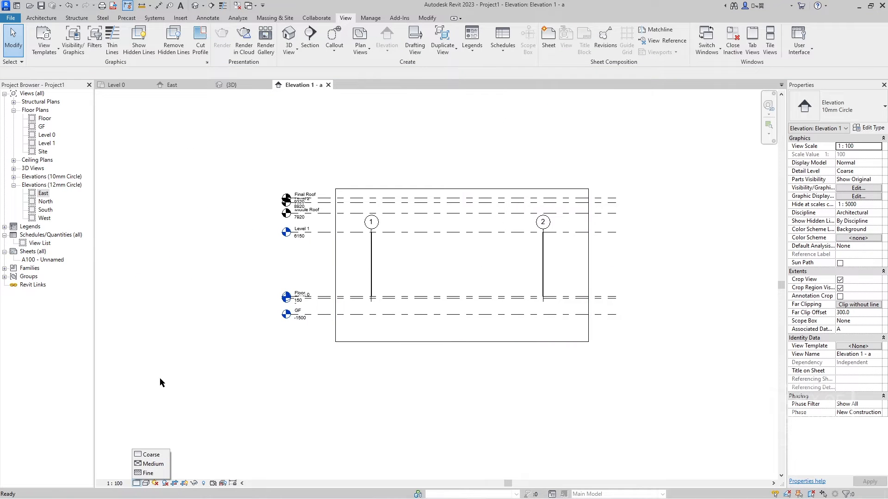
{"action": "left_click", "coordinate": [147, 473]}
{"action": "scroll", "coordinate": [530, 254], "scroll_direction": "up", "scroll_amount": 3}
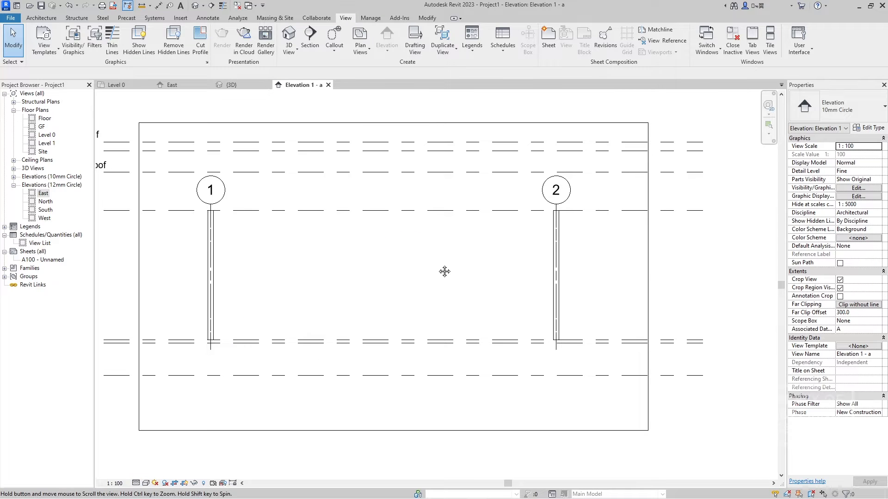
{"action": "mouse_move", "coordinate": [444, 272]}
{"action": "middle_mouse_down"}
{"action": "mouse_move", "coordinate": [417, 279]}
{"action": "mouse_move", "coordinate": [460, 272]}
{"action": "middle_mouse_up"}
{"action": "scroll", "coordinate": [418, 280], "scroll_direction": "up", "scroll_amount": 3}
{"action": "scroll", "coordinate": [414, 282], "scroll_direction": "down", "scroll_amount": 2}
{"action": "scroll", "coordinate": [460, 272], "scroll_direction": "down", "scroll_amount": 1}
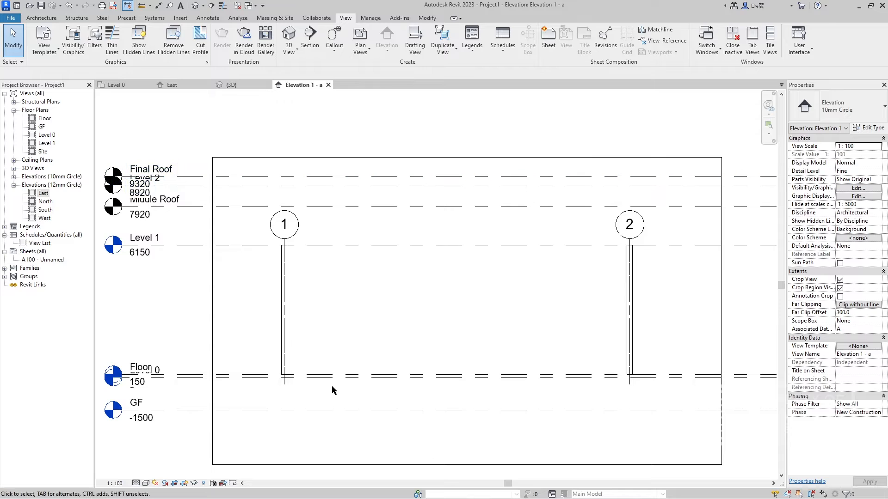
Draw a vertical grid line at =16000/2 from grid 1, running from below GF to above Final Roof
{"action": "left_click", "coordinate": [44, 19]}
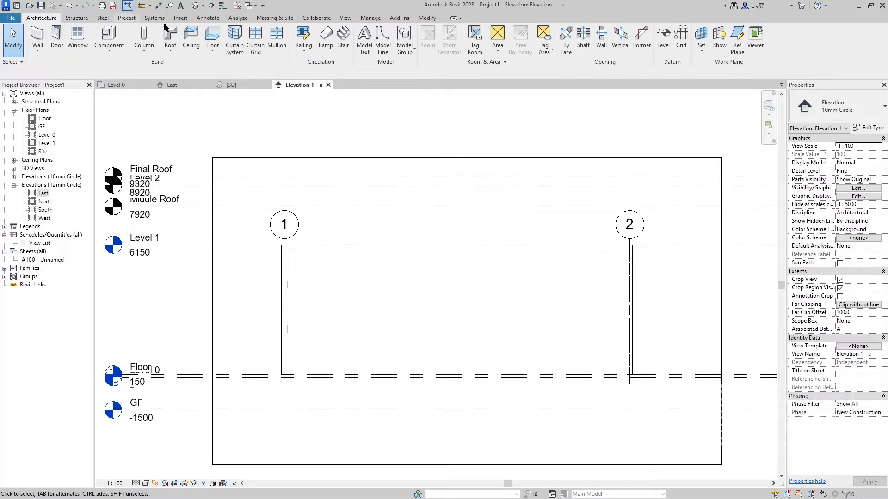
{"action": "left_click", "coordinate": [680, 45]}
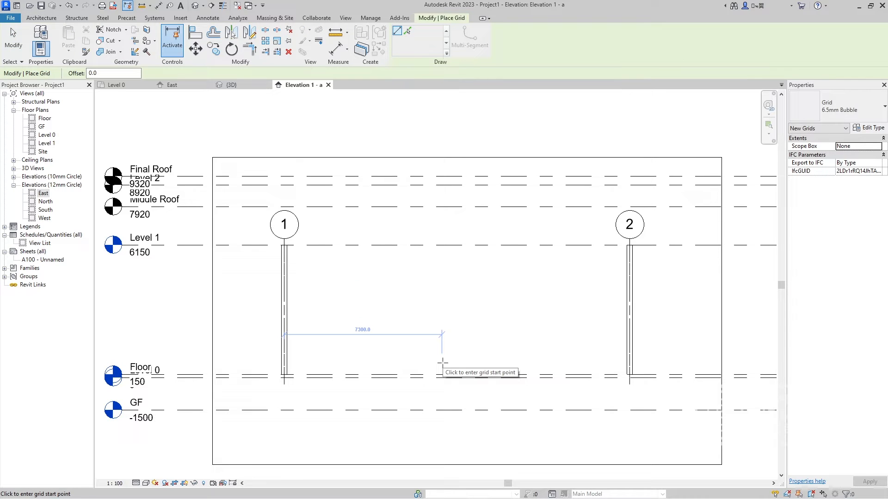
{"action": "type", "text": "=16000/2"}
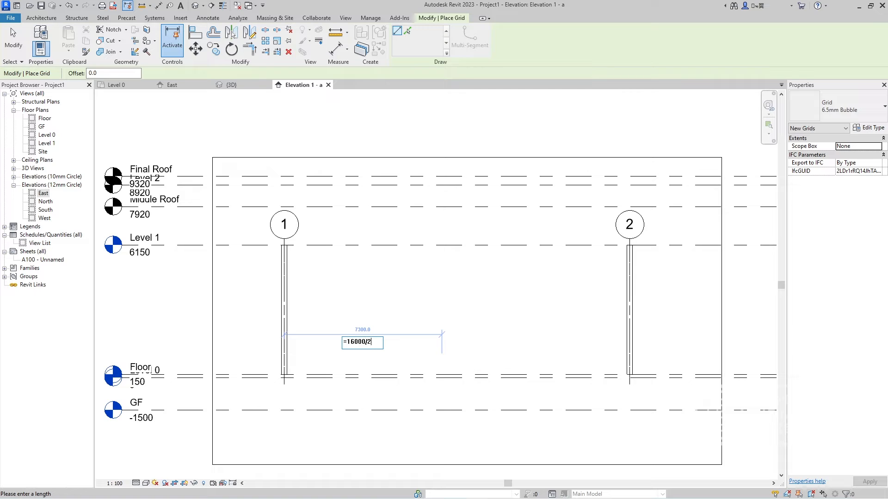
{"action": "key", "text": "Return"}
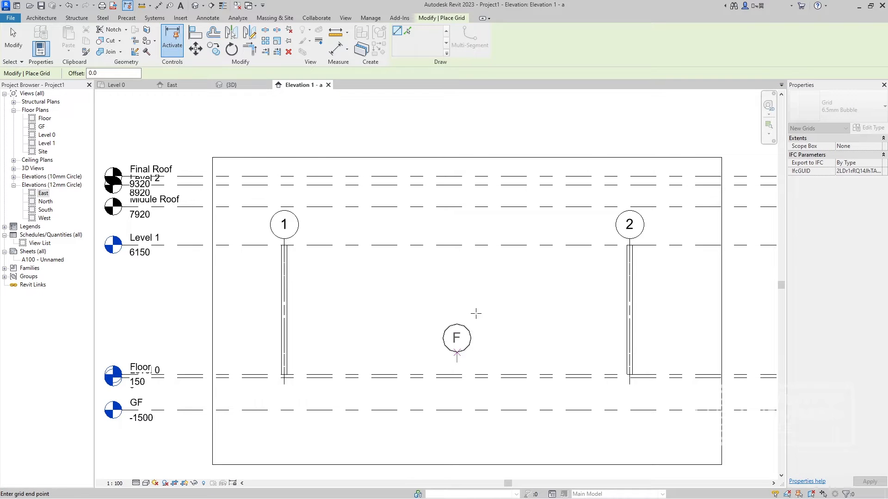
{"action": "left_click", "coordinate": [477, 142]}
{"action": "key", "text": "Escape"}
{"action": "key", "text": "Escape"}
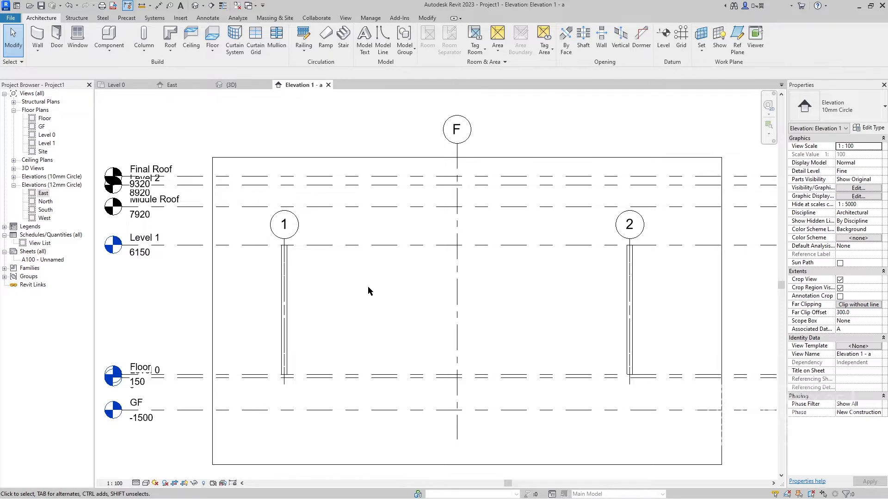
Start a structural beam and duplicate the UB305x165x40 type as IWF 250.150
{"action": "left_click", "coordinate": [76, 17]}
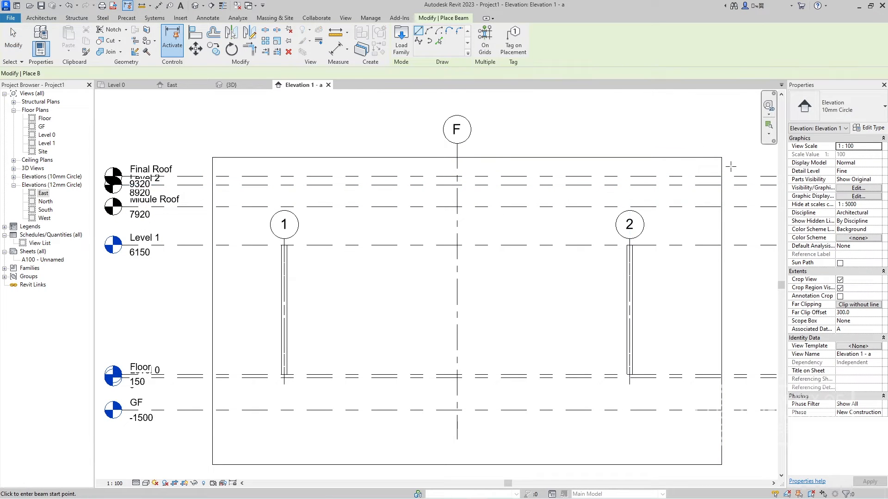
{"action": "left_click", "coordinate": [872, 127]}
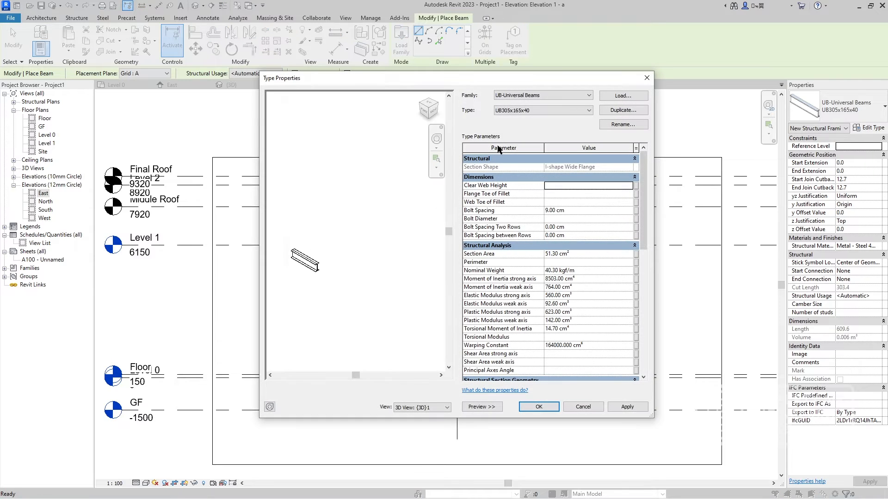
{"action": "left_click", "coordinate": [623, 110]}
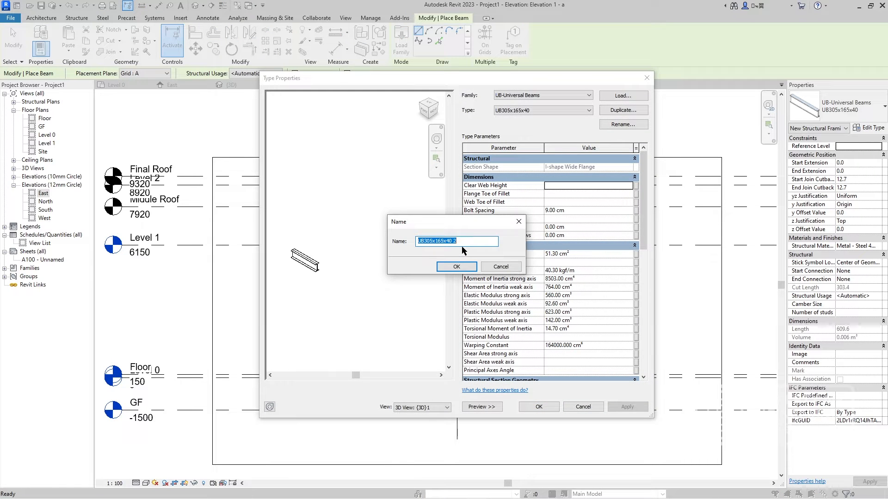
{"action": "type", "text": "IWF"}
{"action": "type", "text": " 250/"}
{"action": "type", "text": "150"}
{"action": "key", "text": "Return"}
Set the IWF 250.150 section's width to 15 cm and its height to 250 mm
{"action": "scroll", "coordinate": [575, 261], "scroll_direction": "down", "scroll_amount": 4}
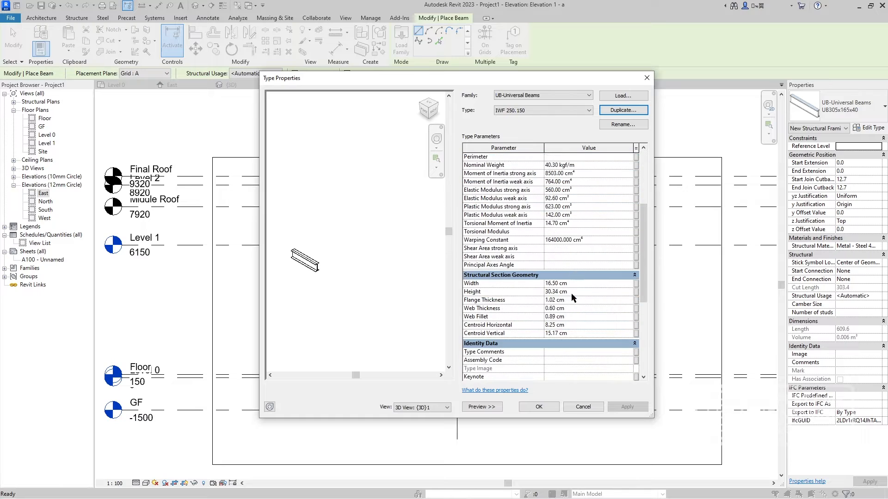
{"action": "scroll", "coordinate": [573, 298], "scroll_direction": "down", "scroll_amount": 1}
{"action": "scroll", "coordinate": [333, 245], "scroll_direction": "up", "scroll_amount": 2}
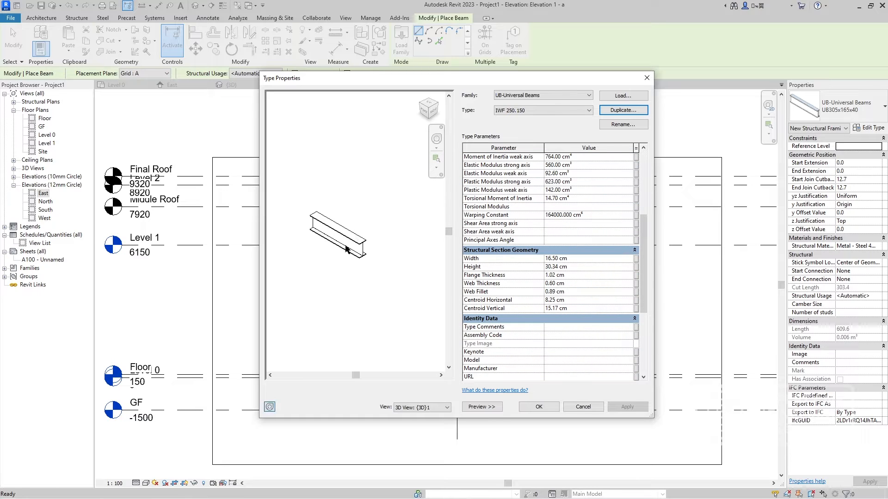
{"action": "left_click", "coordinate": [531, 258]}
{"action": "type", "text": "150"}
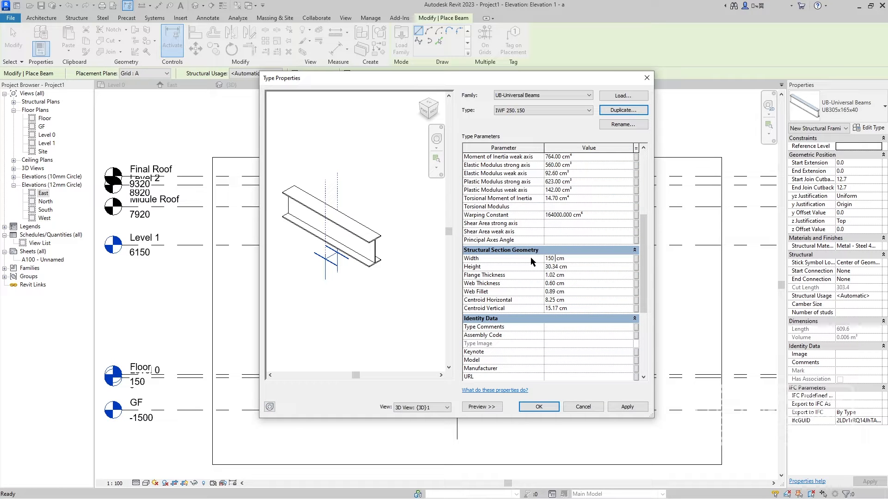
{"action": "type", "text": "0"}
{"action": "key", "text": "Return"}
{"action": "left_click", "coordinate": [557, 268]}
{"action": "type", "text": "250"}
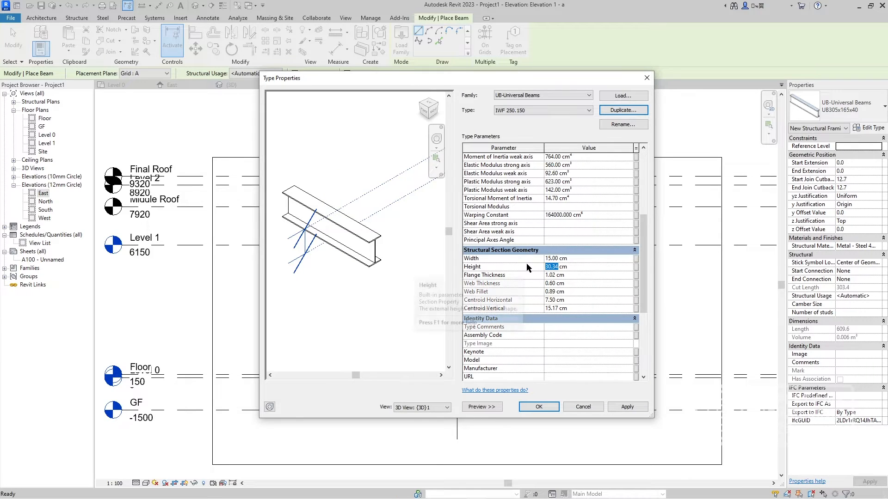
{"action": "key", "text": "shift+End"}
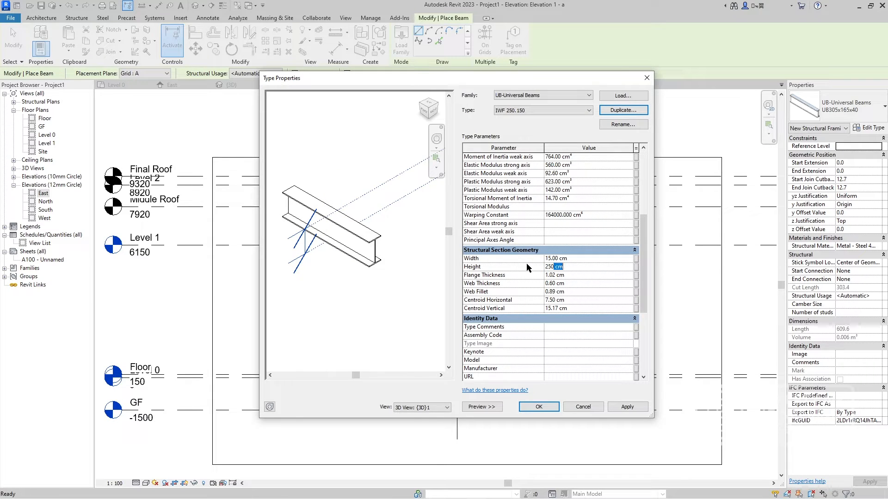
{"action": "type", "text": "mm"}
{"action": "key", "text": "Return"}
Set the beam's flange thickness to 0.30 cm and inspect the section in the preview
{"action": "left_click", "coordinate": [552, 275]}
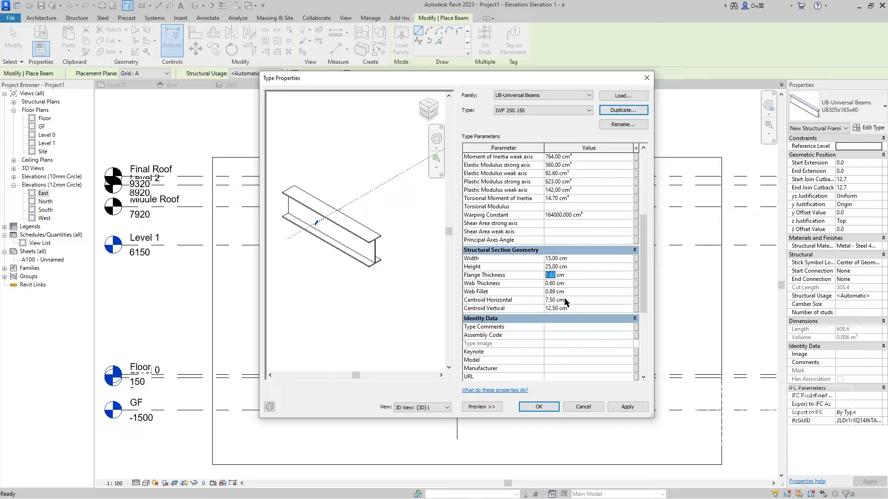
{"action": "type", "text": "0"}
{"action": "scroll", "coordinate": [313, 210], "scroll_direction": "up", "scroll_amount": 3}
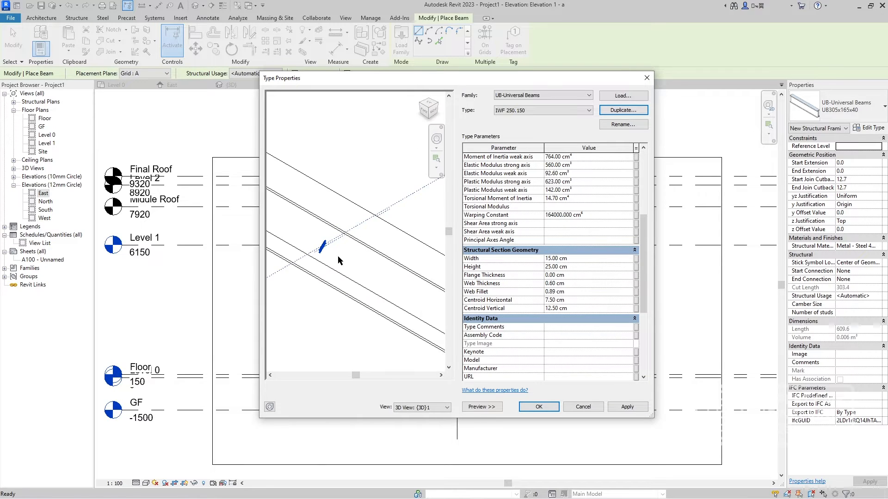
{"action": "middle_click_drag", "start_coordinate": [341, 259], "coordinate": [337, 262]}
{"action": "left_click", "coordinate": [537, 279]}
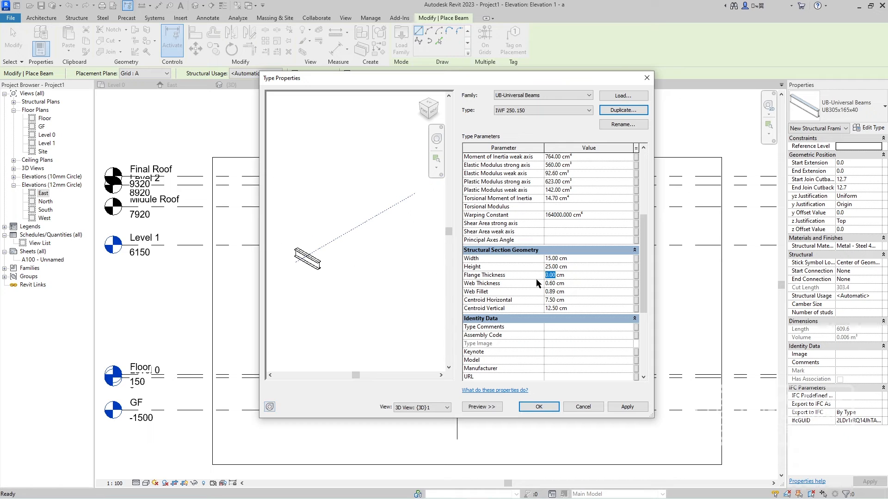
{"action": "key", "text": "BackSpace"}
{"action": "scroll", "coordinate": [309, 265], "scroll_direction": "up", "scroll_amount": 5}
{"action": "middle_click_drag", "start_coordinate": [326, 272], "coordinate": [356, 257]}
{"action": "scroll", "coordinate": [350, 272], "scroll_direction": "up", "scroll_amount": 2}
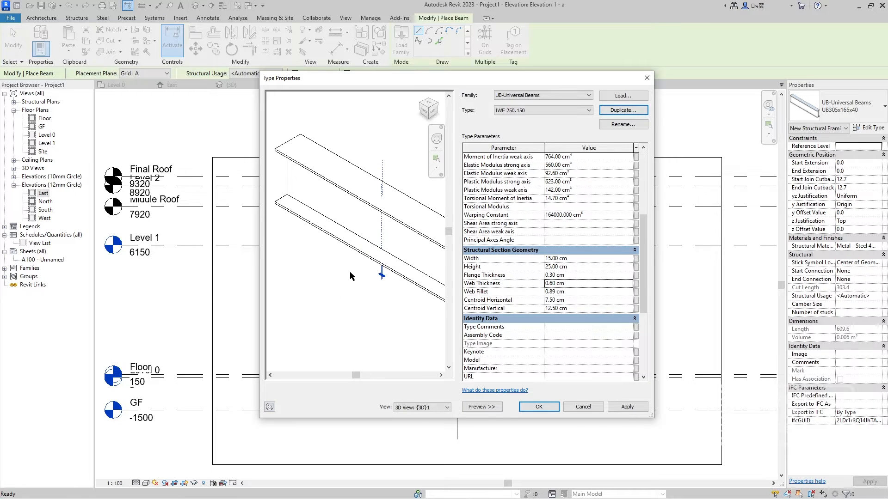
Set the IWF 250.150 section's web thickness to 5 mm and accept the type properties
{"action": "scroll", "coordinate": [350, 272], "scroll_direction": "down", "scroll_amount": 2}
{"action": "left_click_drag", "start_coordinate": [560, 284], "coordinate": [541, 284]}
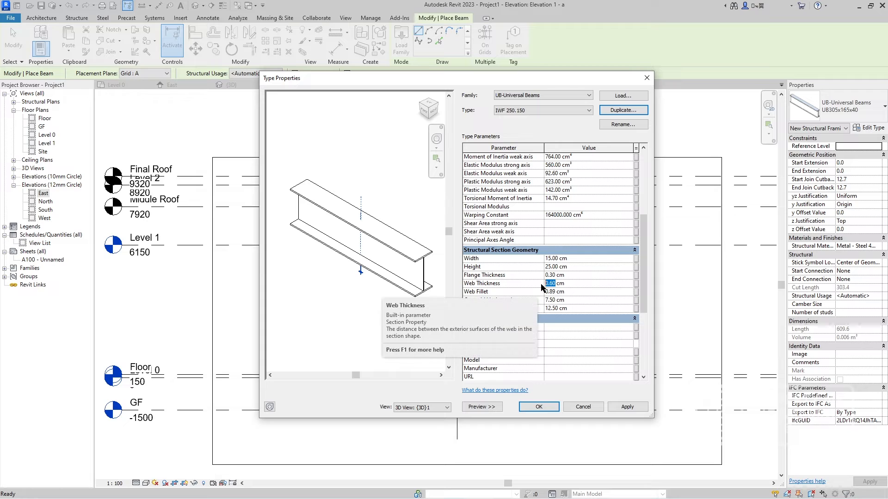
{"action": "type", "text": "5"}
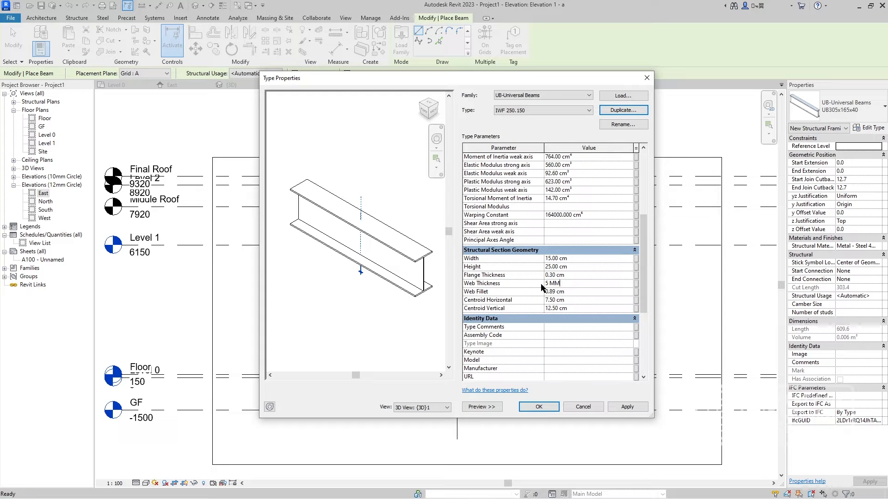
{"action": "key", "text": "Return"}
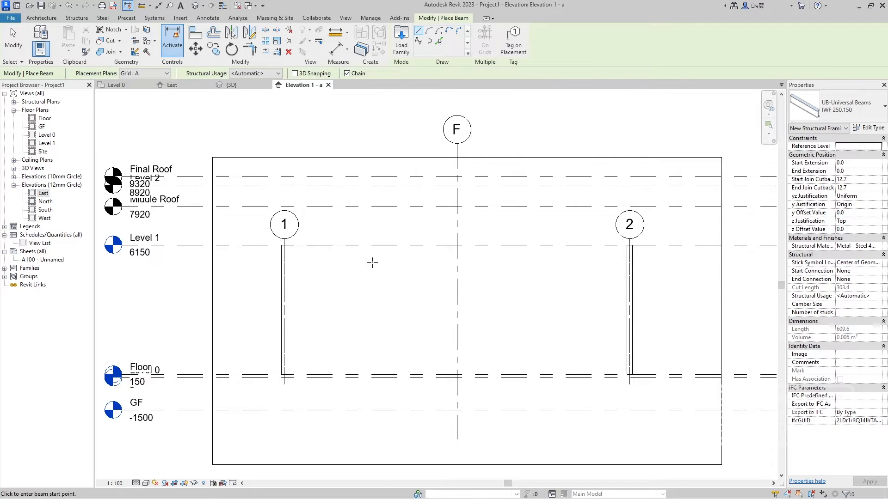
Draw two sloped IWF 250.150 beams from the column tops on grids 1 and 2 to grid F at Middle Roof
{"action": "left_click", "coordinate": [284, 245]}
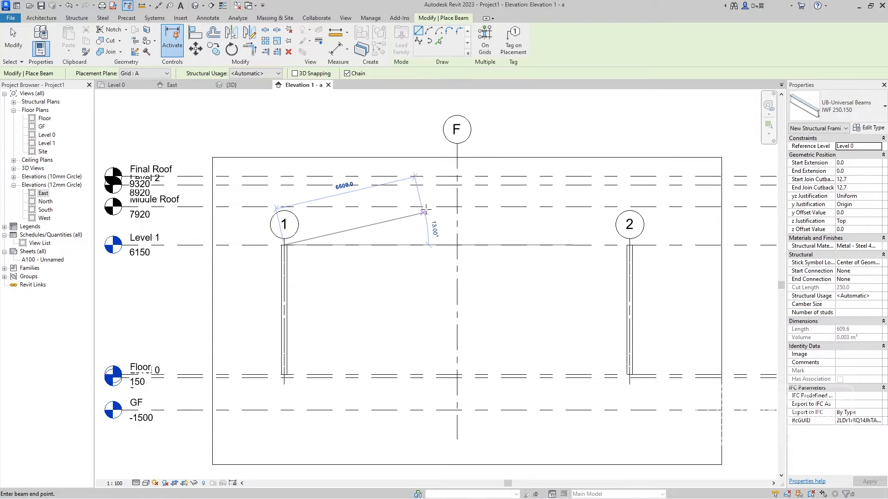
{"action": "left_click", "coordinate": [457, 206]}
{"action": "key", "text": "Escape"}
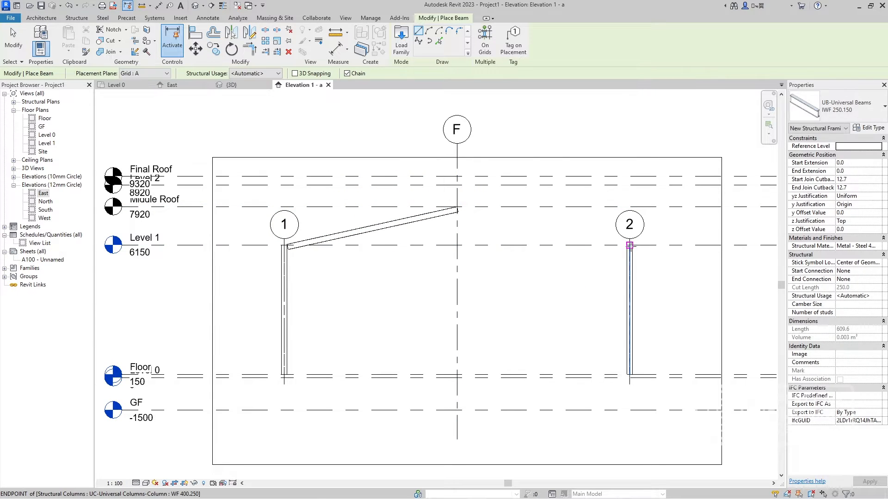
{"action": "left_click", "coordinate": [629, 245]}
{"action": "left_click", "coordinate": [455, 209]}
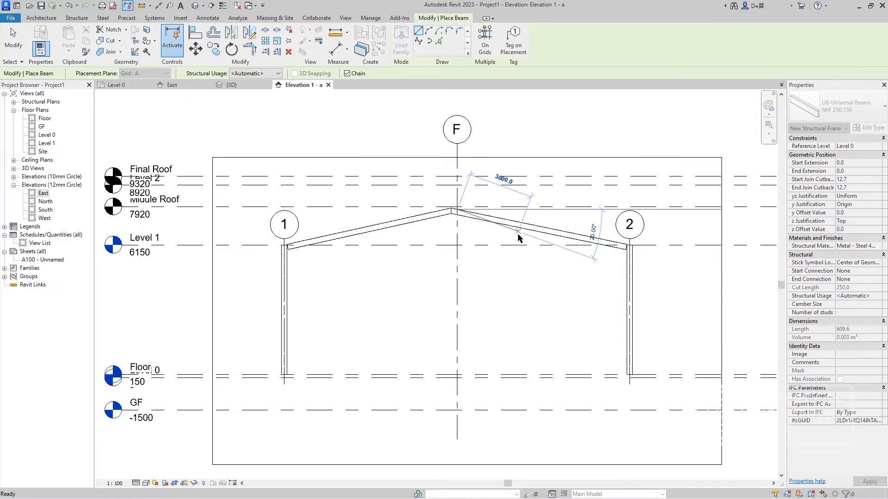
{"action": "key", "text": "Escape"}
{"action": "key", "text": "Escape"}
Delete both sloped beams between the columns and grid F
{"action": "left_click", "coordinate": [491, 218]}
{"action": "key", "text": "Delete"}
{"action": "left_click", "coordinate": [420, 225]}
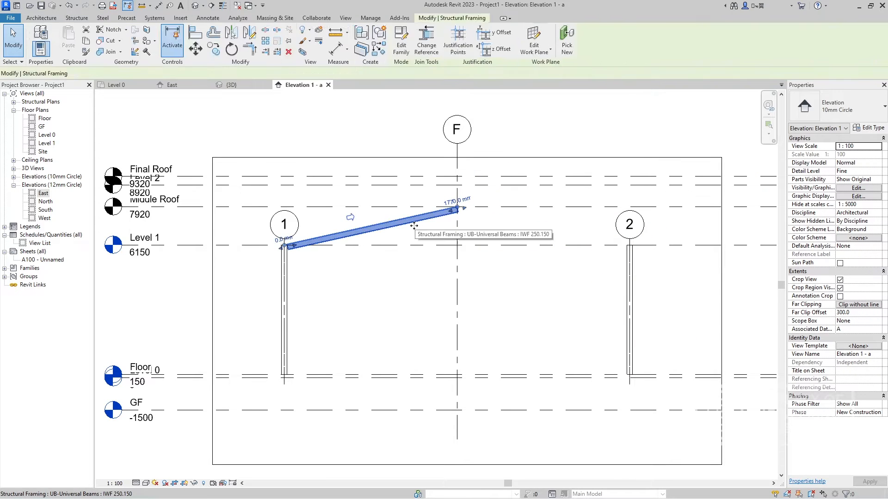
{"action": "key", "text": "Delete"}
Select both WF 400.250 columns on grid A in the Level 0 plan and check their orientation in 3D
{"action": "left_click", "coordinate": [118, 85]}
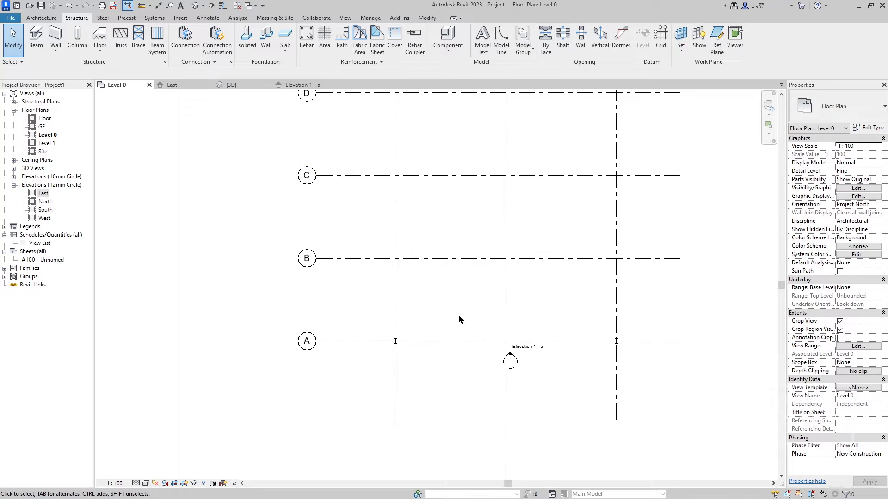
{"action": "scroll", "coordinate": [395, 342], "scroll_direction": "up", "scroll_amount": 6}
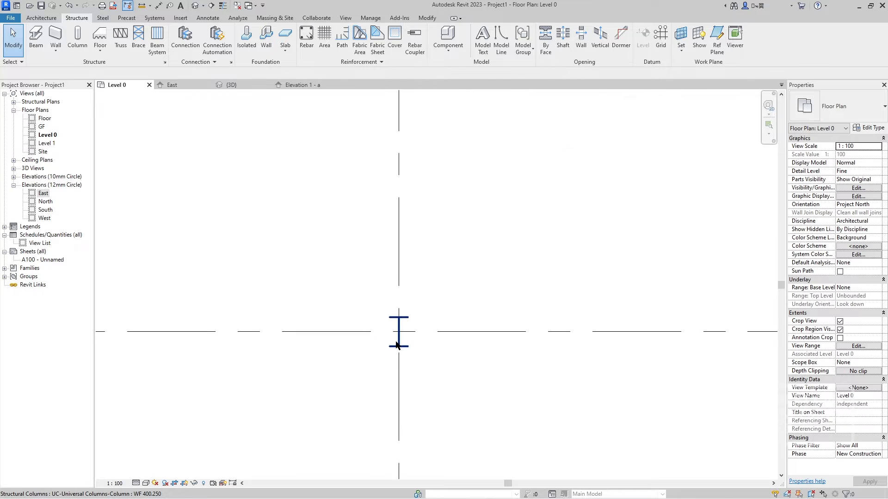
{"action": "left_click", "coordinate": [396, 343]}
{"action": "scroll", "coordinate": [504, 340], "scroll_direction": "down", "scroll_amount": 6}
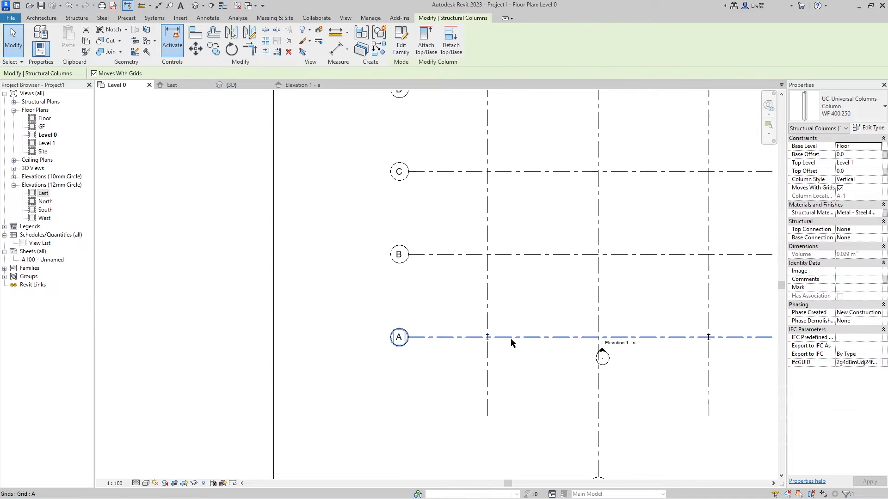
{"action": "middle_click_drag", "start_coordinate": [511, 342], "coordinate": [412, 301]}
{"action": "scroll", "coordinate": [613, 306], "scroll_direction": "up", "scroll_amount": 5}
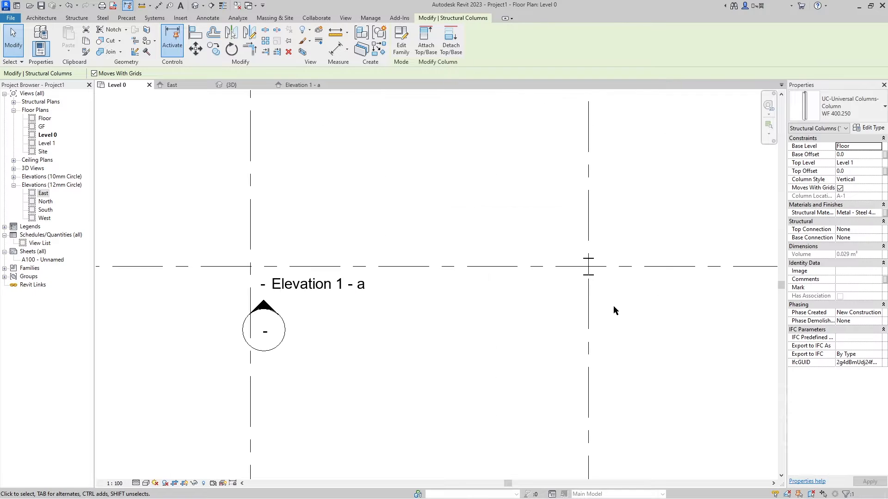
{"action": "left_click", "coordinate": [593, 273], "text": "ctrl"}
{"action": "scroll", "coordinate": [530, 293], "scroll_direction": "down", "scroll_amount": 4}
{"action": "scroll", "coordinate": [336, 294], "scroll_direction": "up", "scroll_amount": 4}
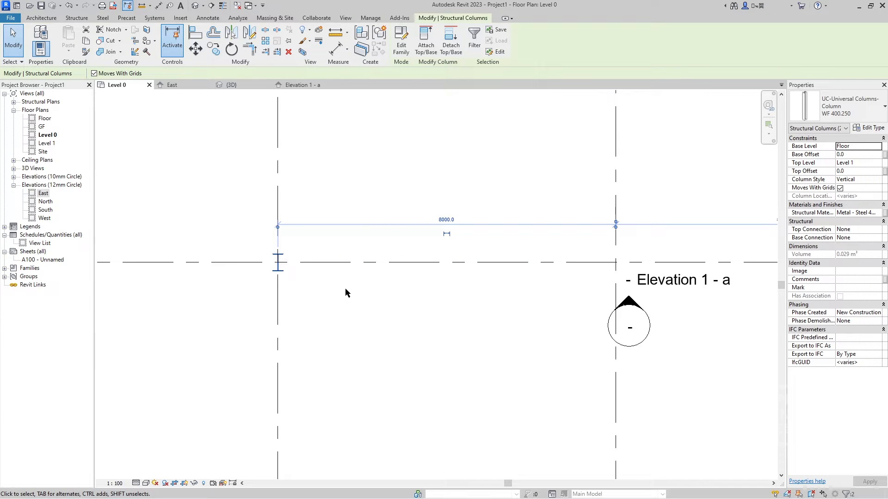
{"action": "left_click", "coordinate": [240, 86]}
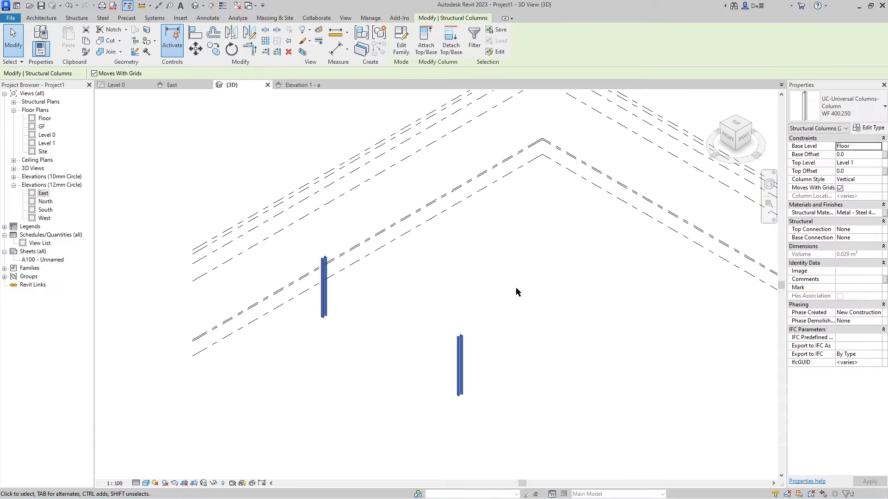
{"action": "scroll", "coordinate": [368, 312], "scroll_direction": "up", "scroll_amount": 4}
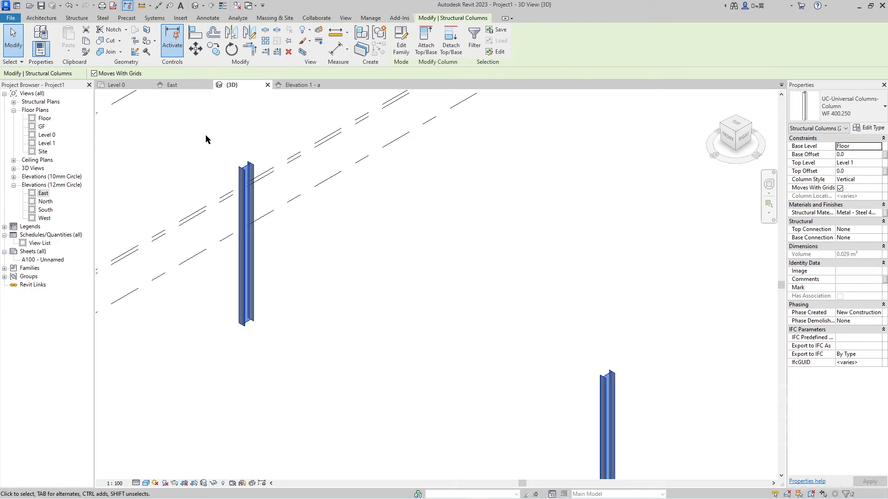
{"action": "left_click", "coordinate": [135, 86]}
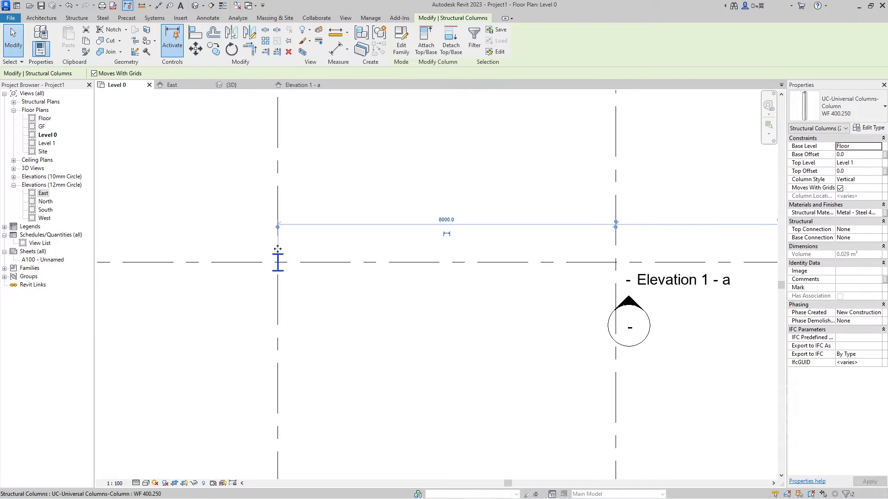
{"action": "key", "text": "r"}
{"action": "key", "text": "o"}
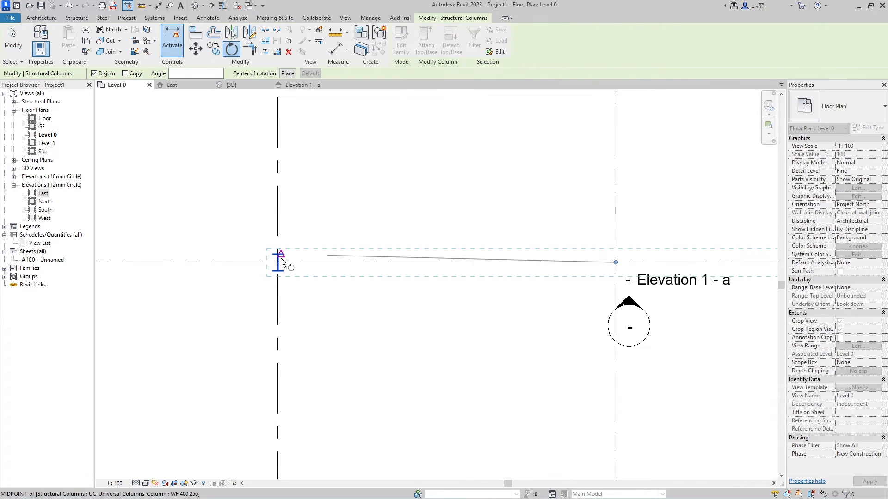
{"action": "scroll", "coordinate": [278, 262], "scroll_direction": "up", "scroll_amount": 5}
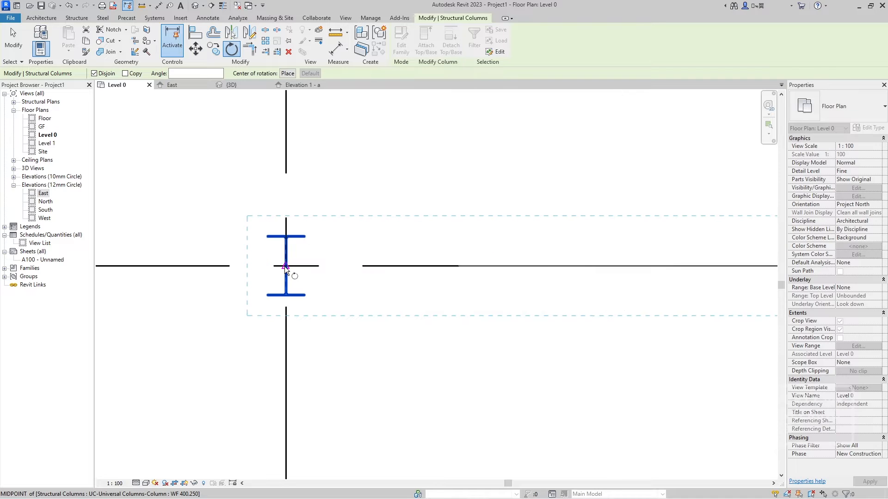
{"action": "key", "text": "Escape"}
{"action": "key", "text": "Escape"}
Rotate the WF 400.250 column at grids A and 1 by 90° clockwise about its centre in plan
{"action": "left_click", "coordinate": [306, 238]}
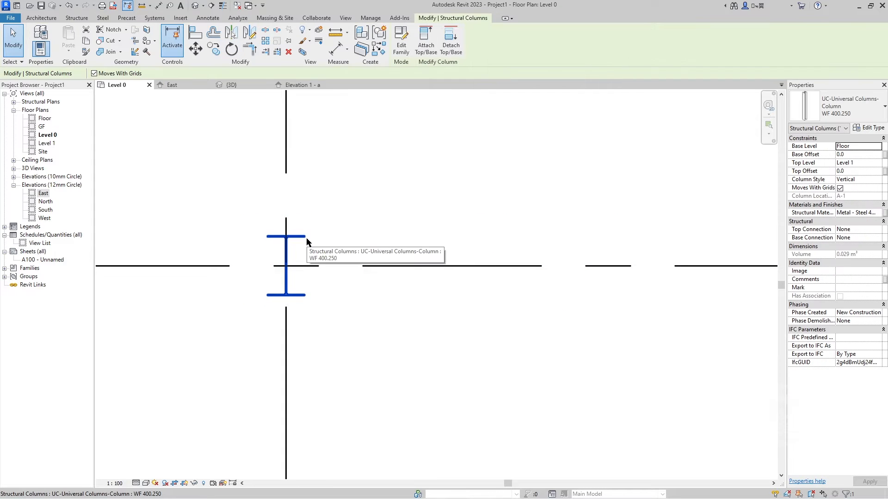
{"action": "key", "text": "r"}
{"action": "key", "text": "o"}
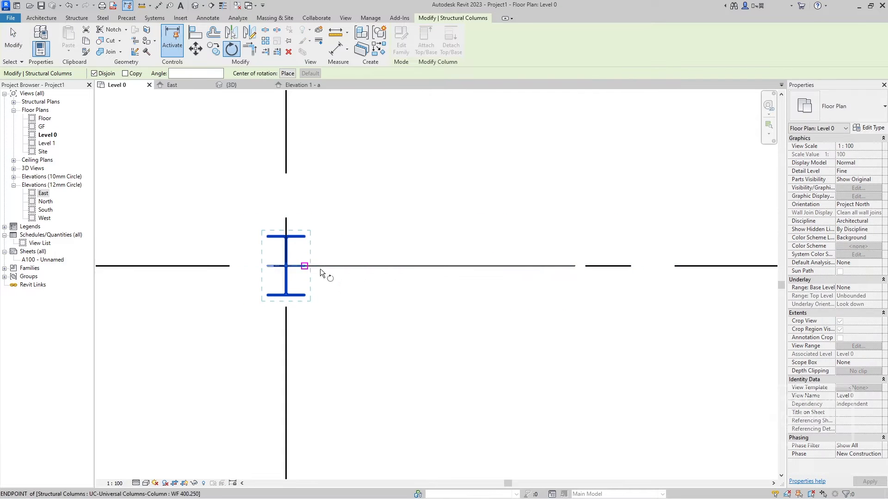
{"action": "left_click", "coordinate": [411, 266]}
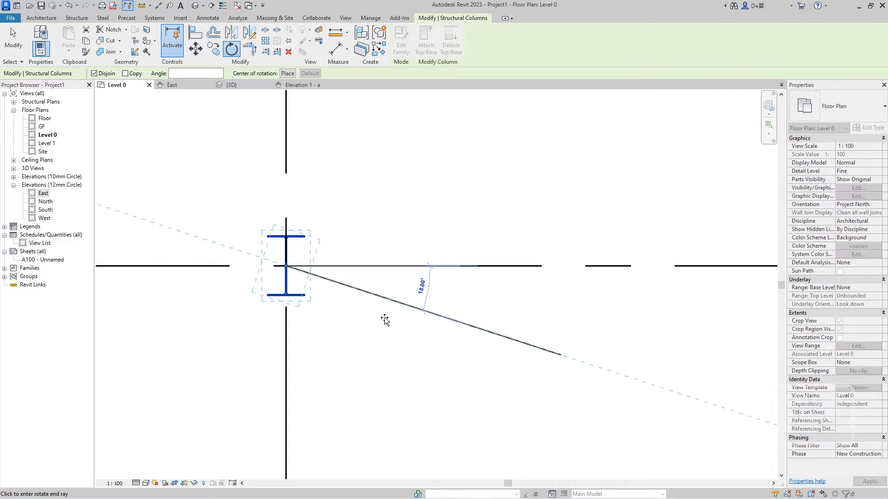
{"action": "left_click", "coordinate": [286, 377]}
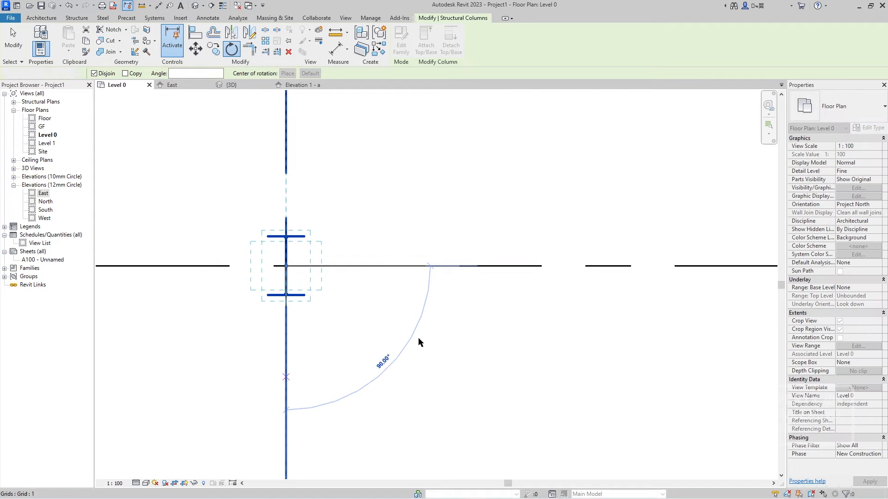
{"action": "key", "text": "Escape"}
Rotate the WF 400.250 column at grids A and 2 by 90° clockwise about its centre
{"action": "scroll", "coordinate": [509, 340], "scroll_direction": "down", "scroll_amount": 6}
{"action": "scroll", "coordinate": [578, 232], "scroll_direction": "up", "scroll_amount": 4}
{"action": "left_click", "coordinate": [744, 225]}
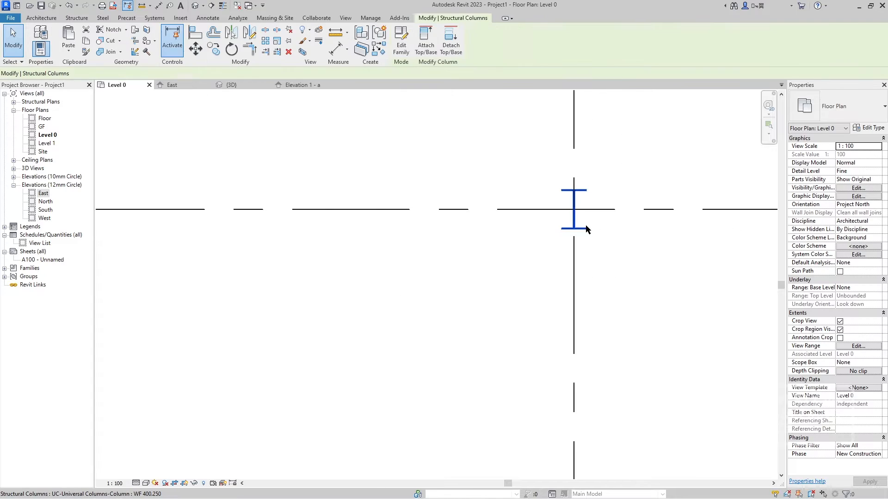
{"action": "key", "text": "r"}
{"action": "key", "text": "o"}
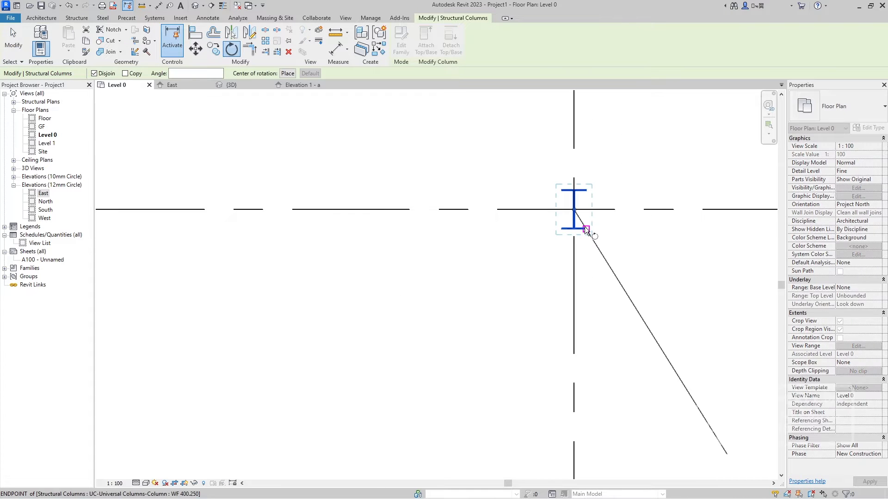
{"action": "left_click", "coordinate": [572, 260]}
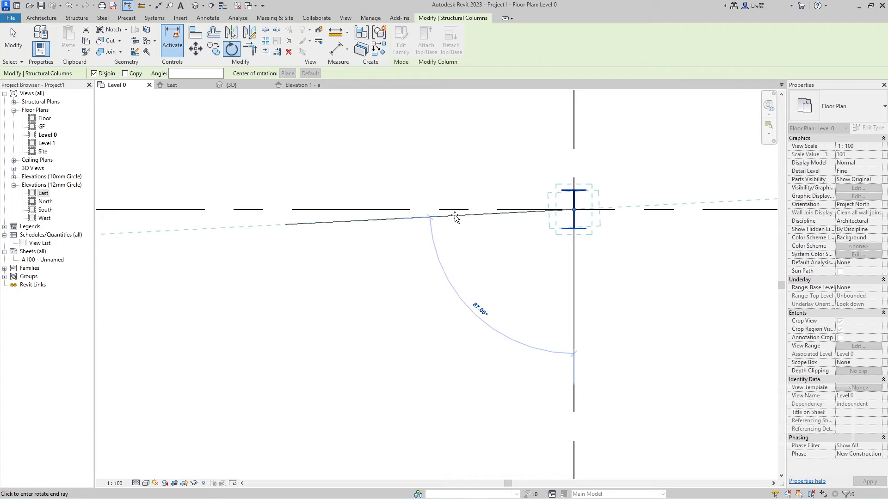
{"action": "left_click", "coordinate": [454, 210]}
{"action": "key", "text": "Escape"}
Start an IWF 250.150 beam in Elevation 1 - a with reference level Floor and z justification Bottom
{"action": "scroll", "coordinate": [463, 256], "scroll_direction": "down", "scroll_amount": 5}
{"action": "middle_click_drag", "start_coordinate": [422, 247], "coordinate": [481, 251]}
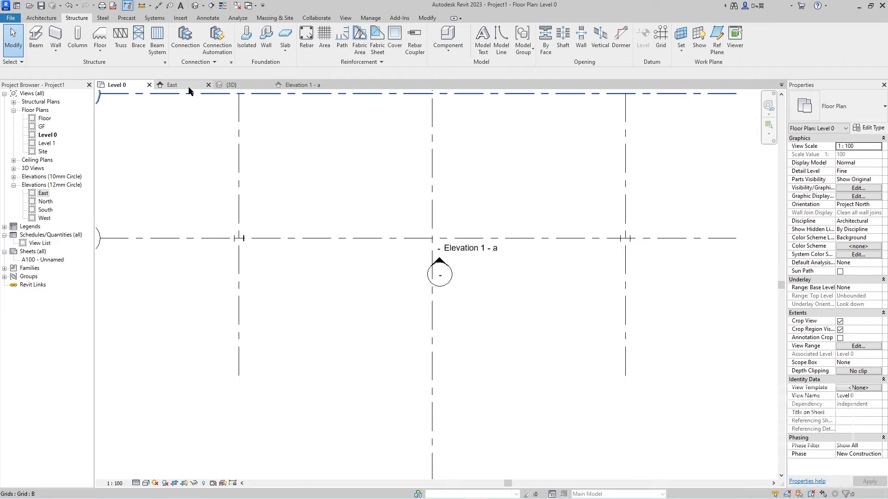
{"action": "left_click", "coordinate": [301, 84]}
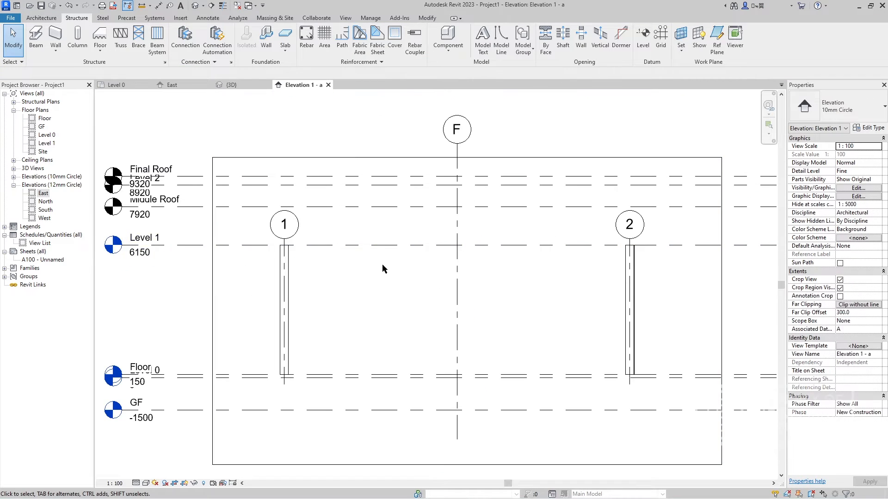
{"action": "scroll", "coordinate": [370, 252], "scroll_direction": "up", "scroll_amount": 1}
{"action": "key", "text": "b"}
{"action": "key", "text": "m"}
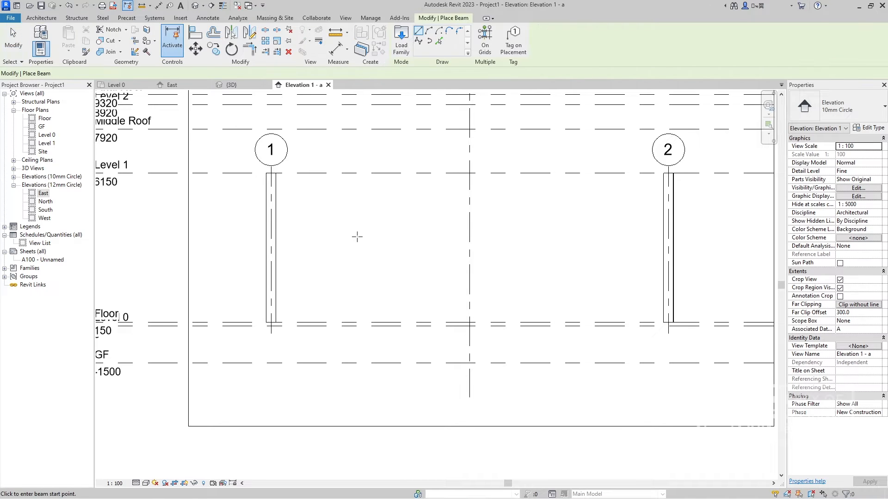
{"action": "scroll", "coordinate": [267, 242], "scroll_direction": "down", "scroll_amount": 3}
{"action": "left_click", "coordinate": [860, 146]}
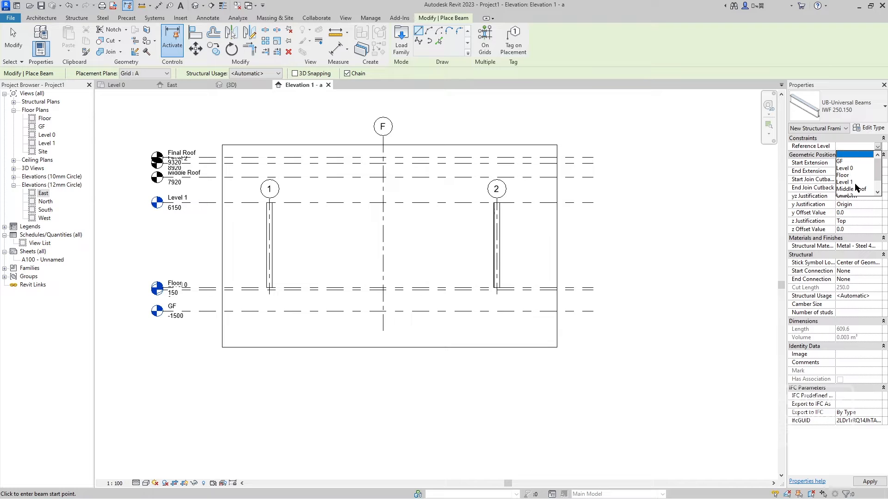
{"action": "left_click", "coordinate": [853, 175]}
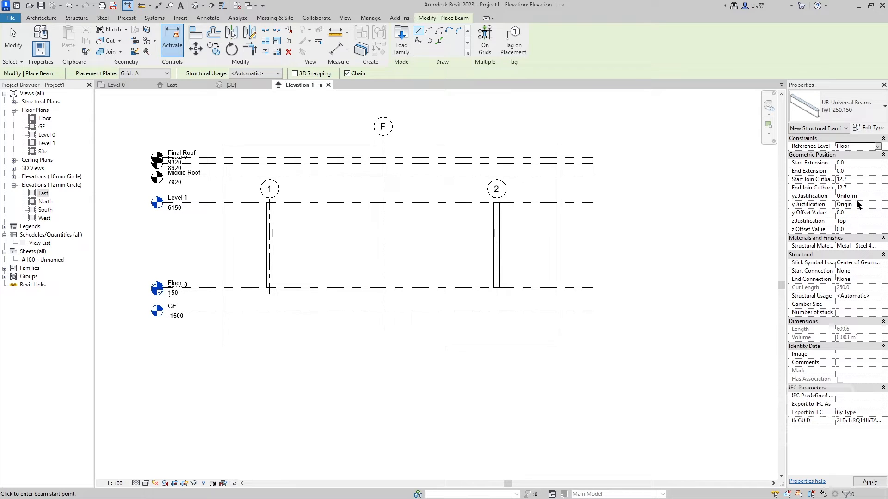
{"action": "left_click", "coordinate": [858, 221]}
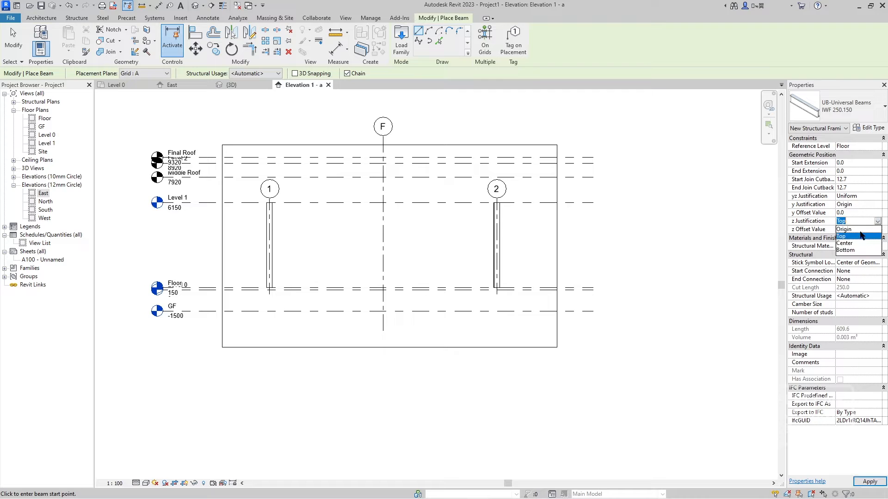
{"action": "left_click", "coordinate": [853, 250]}
{"action": "left_click", "coordinate": [869, 482]}
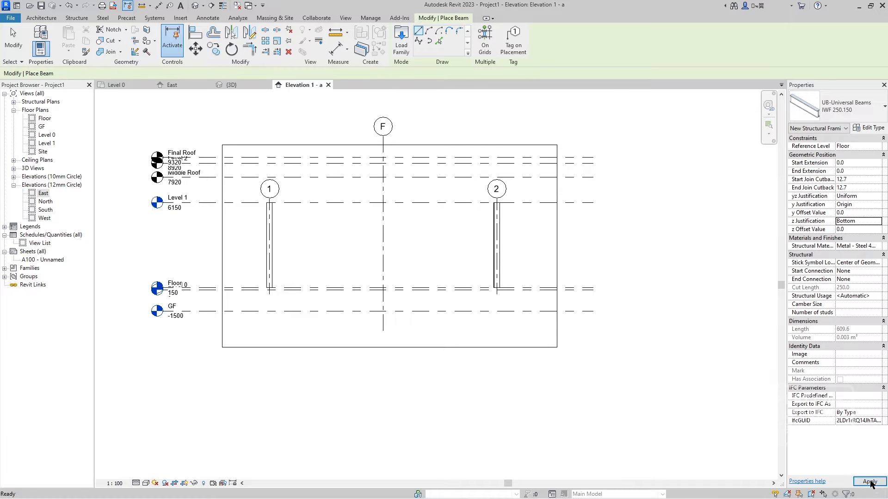
Draw the sloped beam from the top centre of the grid 1 column to grid F at Middle Roof
{"action": "scroll", "coordinate": [272, 199], "scroll_direction": "up", "scroll_amount": 6}
{"action": "middle_click_drag", "start_coordinate": [311, 224], "coordinate": [331, 253]}
{"action": "scroll", "coordinate": [307, 240], "scroll_direction": "up", "scroll_amount": 1}
{"action": "left_click", "coordinate": [302, 249]}
{"action": "scroll", "coordinate": [573, 216], "scroll_direction": "down", "scroll_amount": 5}
{"action": "middle_click_drag", "start_coordinate": [557, 225], "coordinate": [360, 271]}
{"action": "scroll", "coordinate": [434, 232], "scroll_direction": "up", "scroll_amount": 5}
{"action": "left_click", "coordinate": [439, 232]}
Continue the beam from grid F at Middle Roof down to the top centre of the grid 2 column at Level 1
{"action": "middle_click_drag", "start_coordinate": [639, 259], "coordinate": [408, 192]}
{"action": "scroll", "coordinate": [509, 222], "scroll_direction": "up", "scroll_amount": 2}
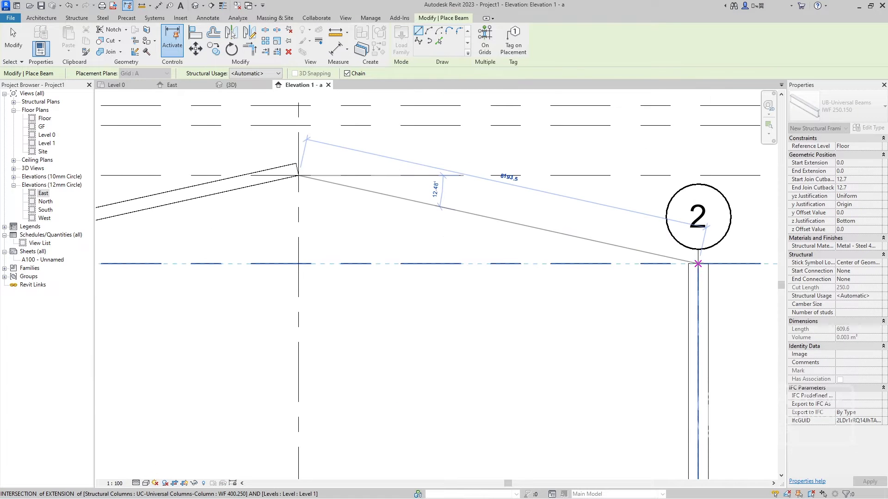
{"action": "left_click", "coordinate": [697, 262]}
{"action": "scroll", "coordinate": [482, 248], "scroll_direction": "down", "scroll_amount": 3}
{"action": "scroll", "coordinate": [481, 248], "scroll_direction": "down", "scroll_amount": 1}
{"action": "middle_click_drag", "start_coordinate": [481, 247], "coordinate": [544, 253]}
{"action": "key", "text": "Escape"}
{"action": "key", "text": "Escape"}
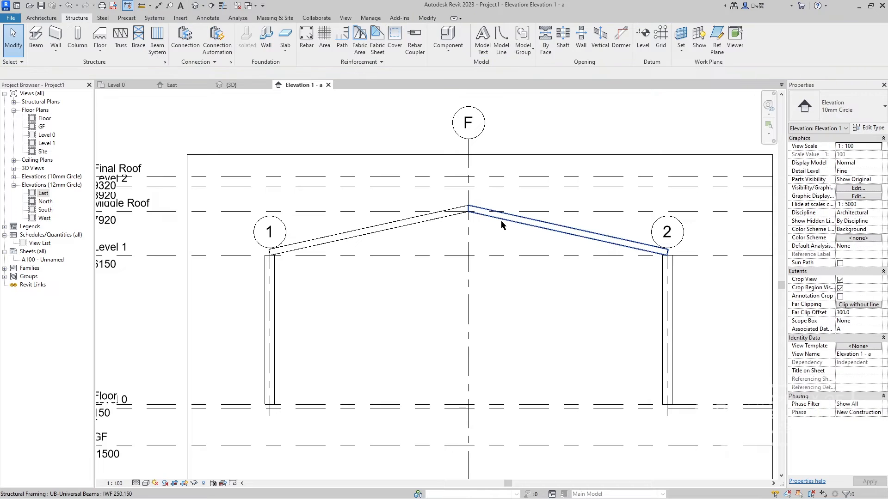
{"action": "scroll", "coordinate": [471, 234], "scroll_direction": "down", "scroll_amount": 3}
{"action": "middle_click_drag", "start_coordinate": [489, 246], "coordinate": [456, 254]}
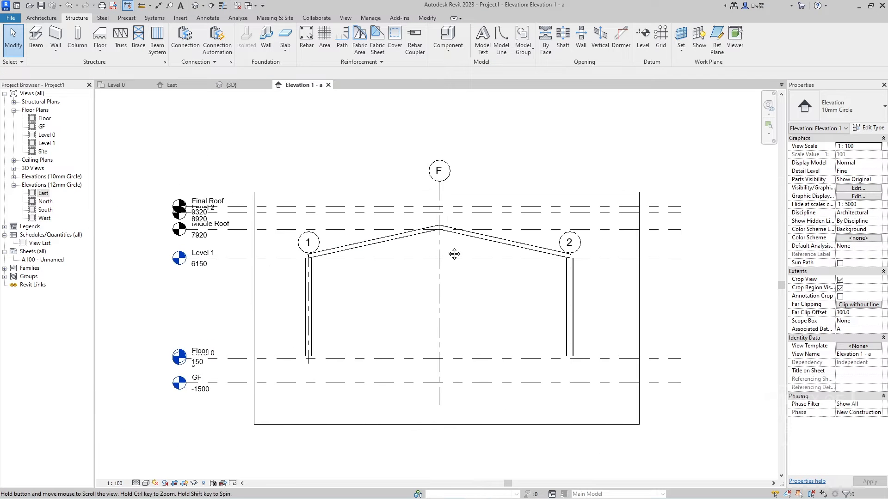
{"action": "scroll", "coordinate": [444, 242], "scroll_direction": "up", "scroll_amount": 5}
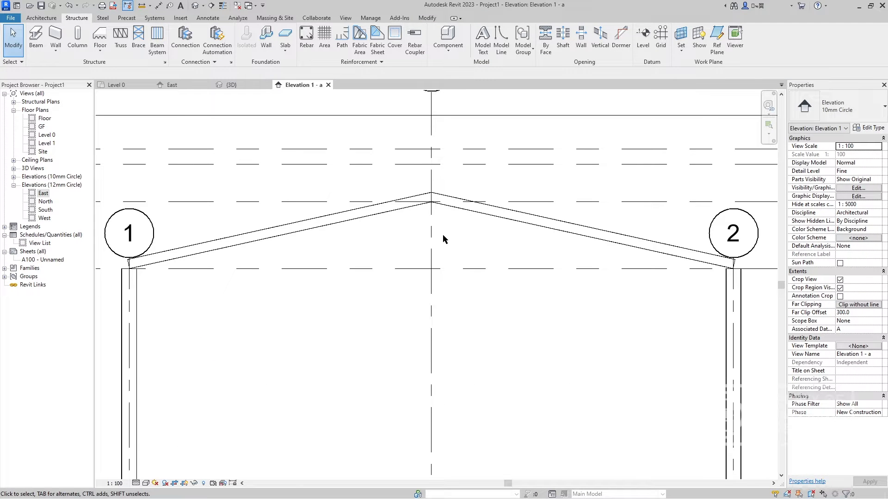
Examine the two sloped roof beams and their column joints in the 3D view, and return to Elevation 1 - a
{"action": "scroll", "coordinate": [443, 239], "scroll_direction": "down", "scroll_amount": 2}
{"action": "middle_click_drag", "start_coordinate": [440, 234], "coordinate": [448, 263]}
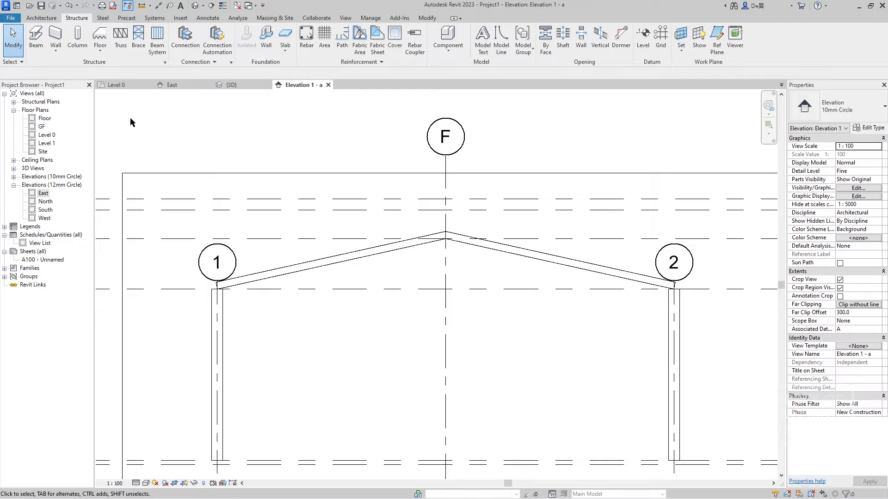
{"action": "left_click", "coordinate": [126, 6]}
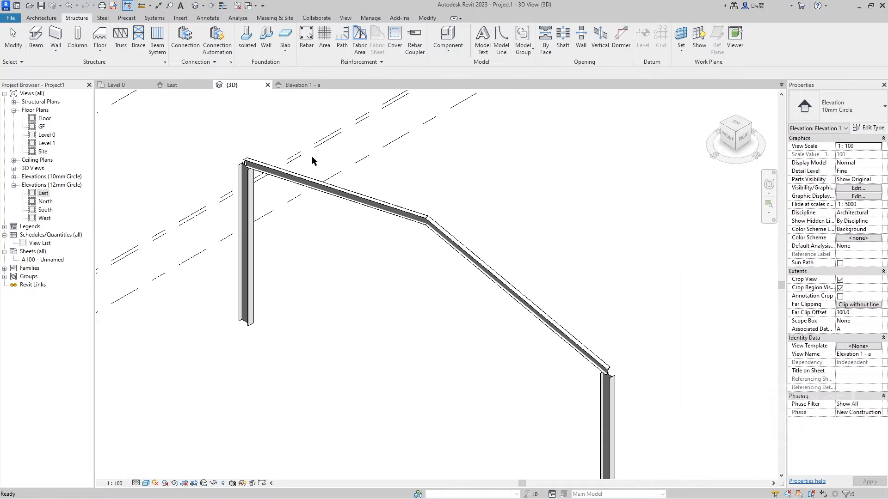
{"action": "scroll", "coordinate": [343, 264], "scroll_direction": "down", "scroll_amount": 2}
{"action": "middle_click_drag", "start_coordinate": [375, 290], "coordinate": [492, 289], "text": "shift"}
{"action": "scroll", "coordinate": [491, 283], "scroll_direction": "up", "scroll_amount": 3}
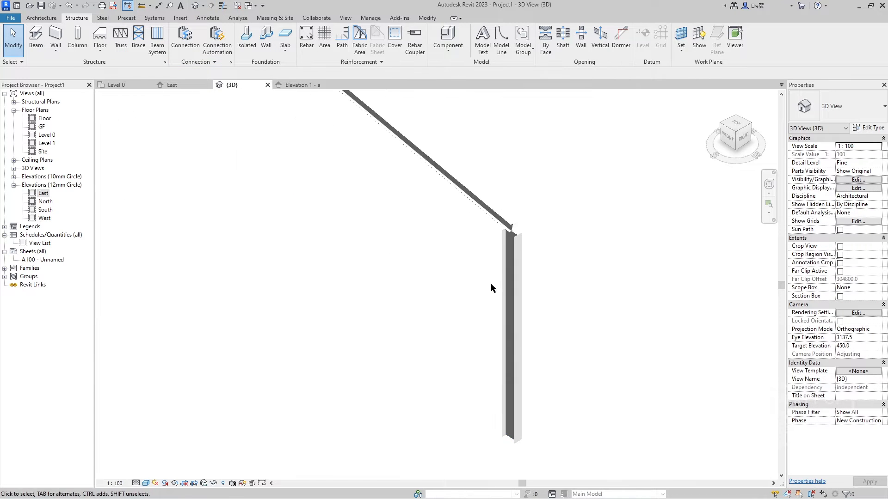
{"action": "key", "text": "ctrl+Tab"}
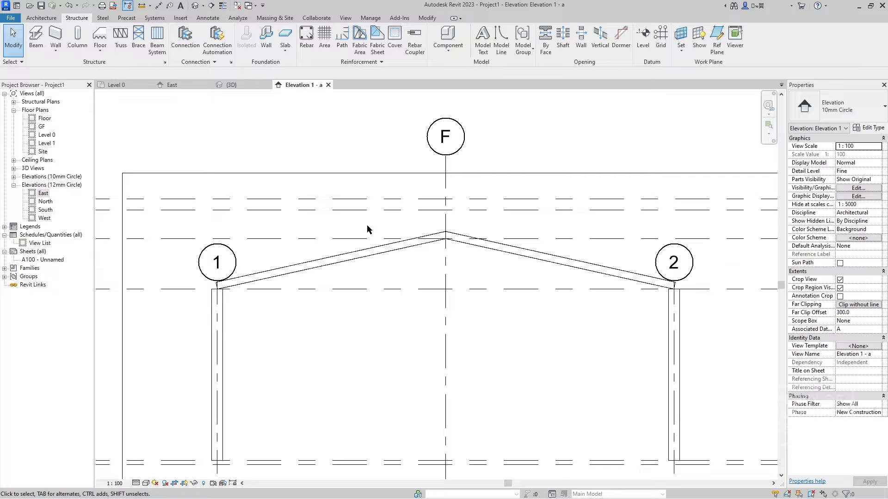
Rename grid F as 1' in Elevation 1 - a
{"action": "scroll", "coordinate": [531, 242], "scroll_direction": "down", "scroll_amount": 3}
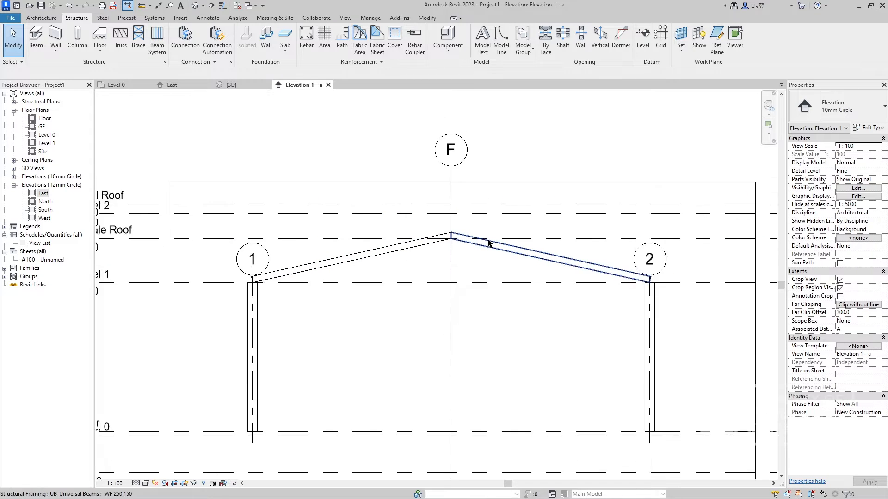
{"action": "left_click", "coordinate": [453, 290]}
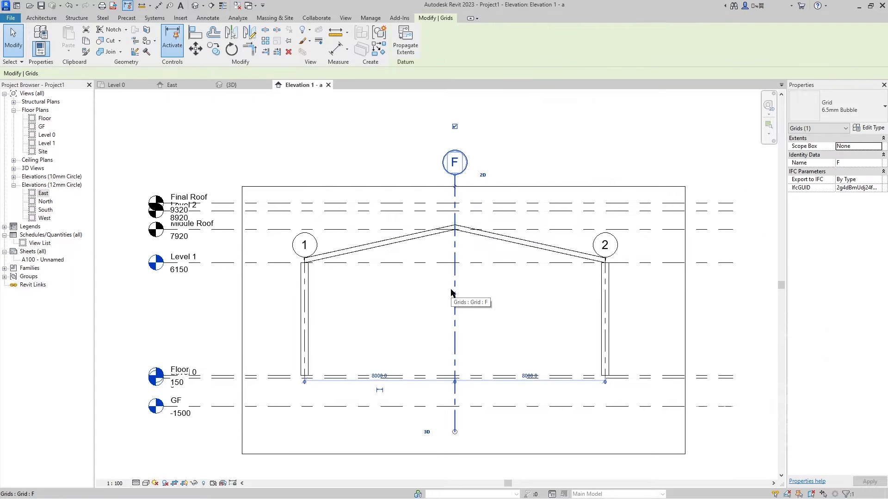
{"action": "left_click", "coordinate": [454, 163]}
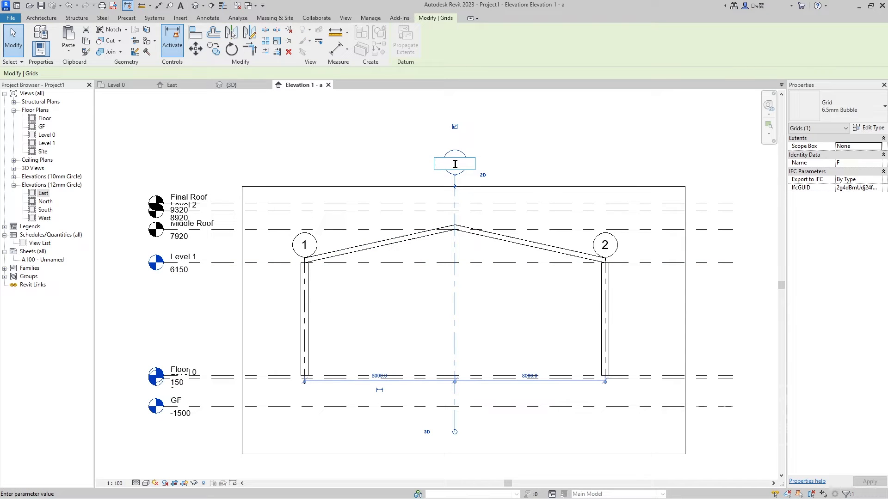
{"action": "type", "text": "1'"}
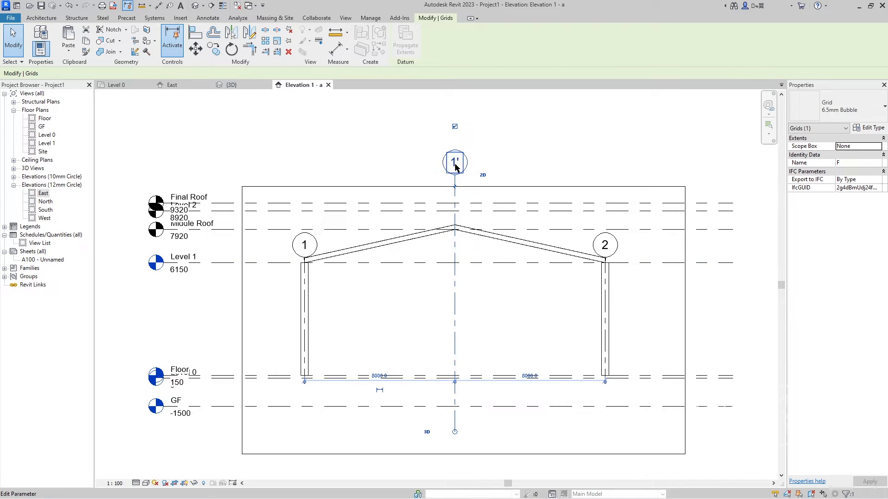
{"action": "key", "text": "Return"}
{"action": "left_click", "coordinate": [489, 316]}
{"action": "scroll", "coordinate": [479, 312], "scroll_direction": "down", "scroll_amount": 2}
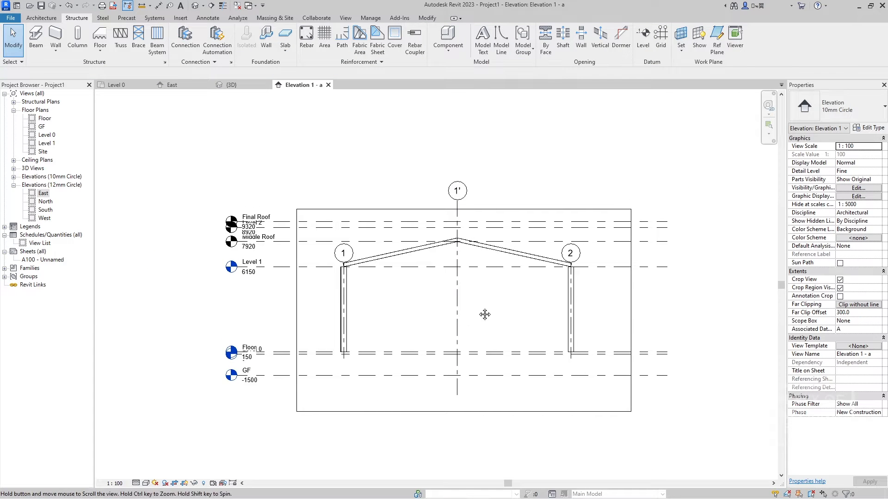
{"action": "scroll", "coordinate": [448, 273], "scroll_direction": "up", "scroll_amount": 3}
{"action": "left_click", "coordinate": [529, 277]}
{"action": "scroll", "coordinate": [528, 277], "scroll_direction": "down", "scroll_amount": 3}
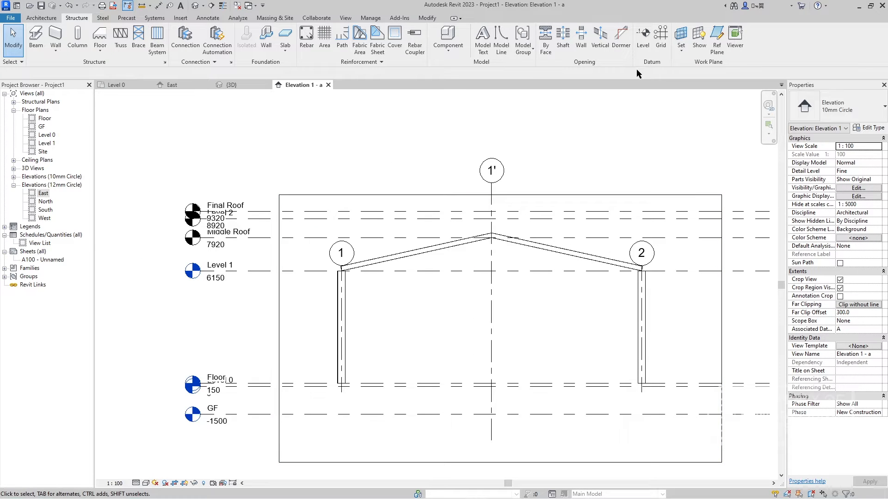
{"action": "left_click", "coordinate": [660, 37]}
{"action": "key", "text": "Escape"}
{"action": "key", "text": "Escape"}
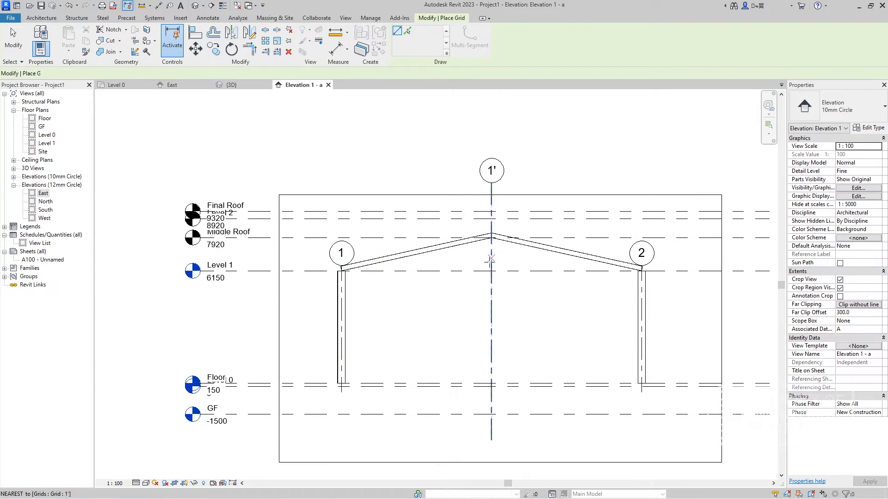
Copy grid 1' horizontally by 1000 mm toward grid 1
{"action": "left_click", "coordinate": [492, 437]}
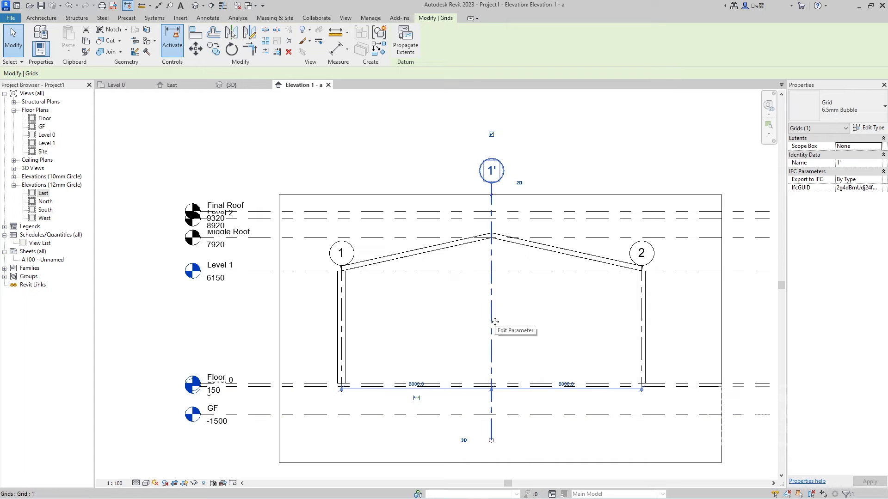
{"action": "key", "text": "c"}
{"action": "key", "text": "o"}
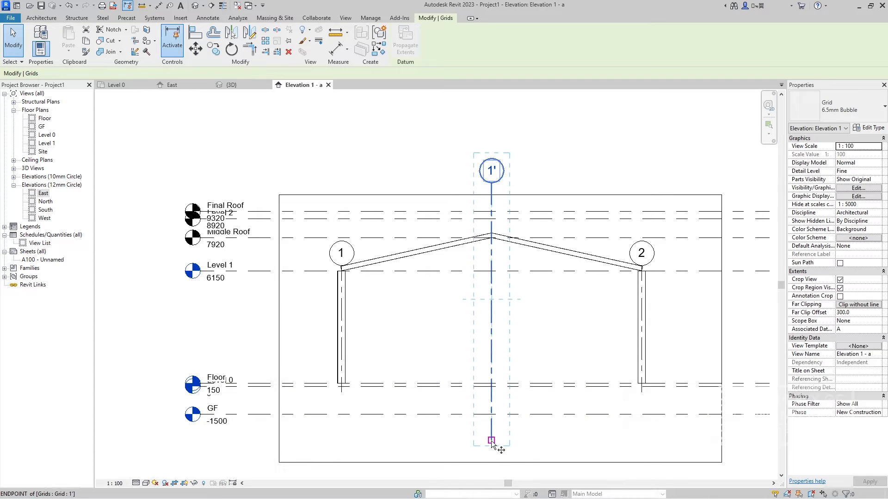
{"action": "left_click", "coordinate": [491, 440]}
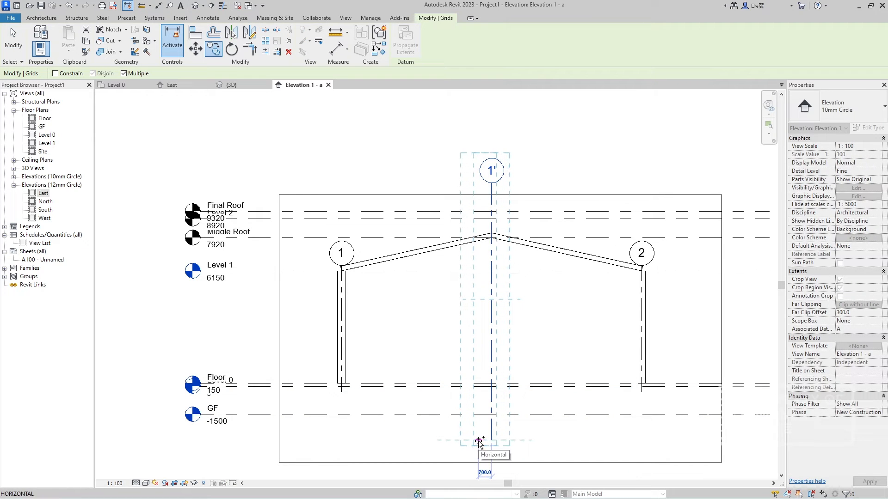
{"action": "scroll", "coordinate": [491, 437], "scroll_direction": "down", "scroll_amount": 2}
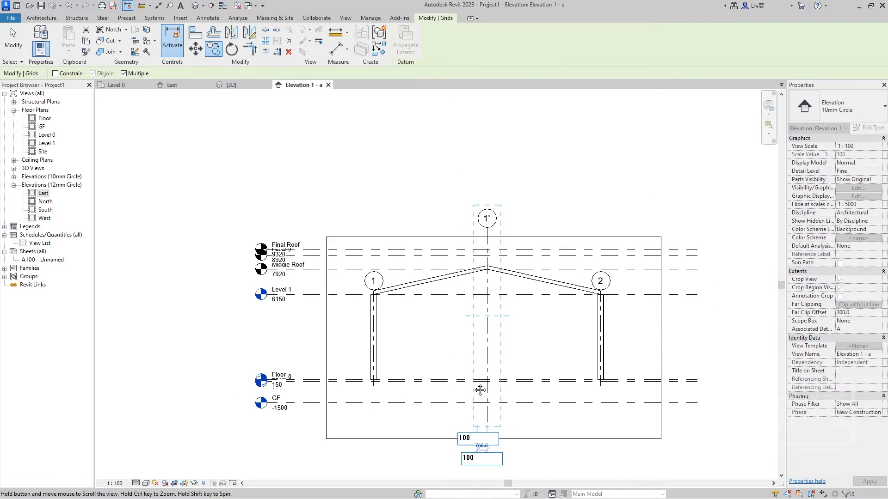
{"action": "scroll", "coordinate": [464, 401], "scroll_direction": "up", "scroll_amount": 3}
{"action": "left_click", "coordinate": [465, 404]}
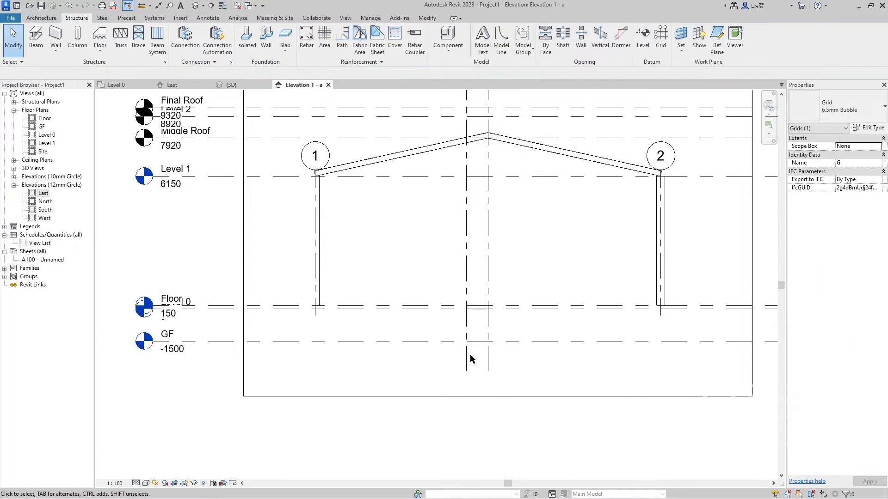
Mirror grid G about grid 1' to add a matching grid on the grid 2 side
{"action": "key", "text": "m"}
{"action": "key", "text": "m"}
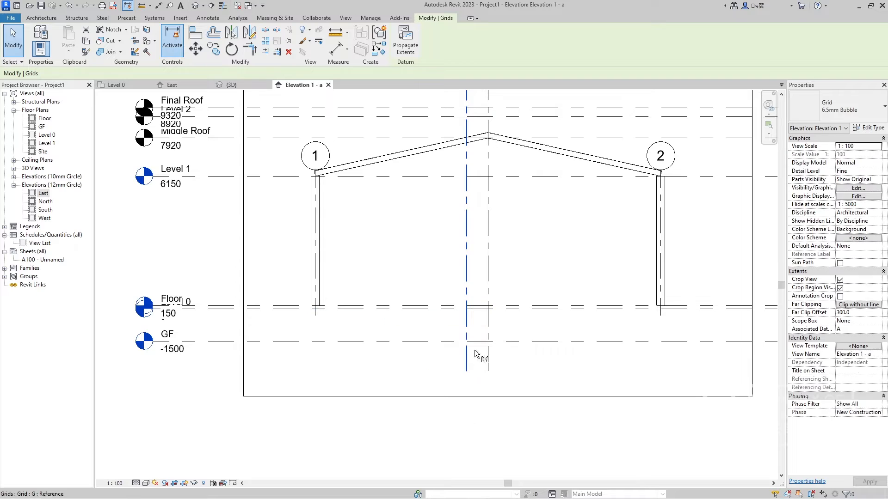
{"action": "left_click", "coordinate": [488, 343]}
{"action": "scroll", "coordinate": [527, 196], "scroll_direction": "down", "scroll_amount": 2}
{"action": "scroll", "coordinate": [488, 296], "scroll_direction": "up", "scroll_amount": 3}
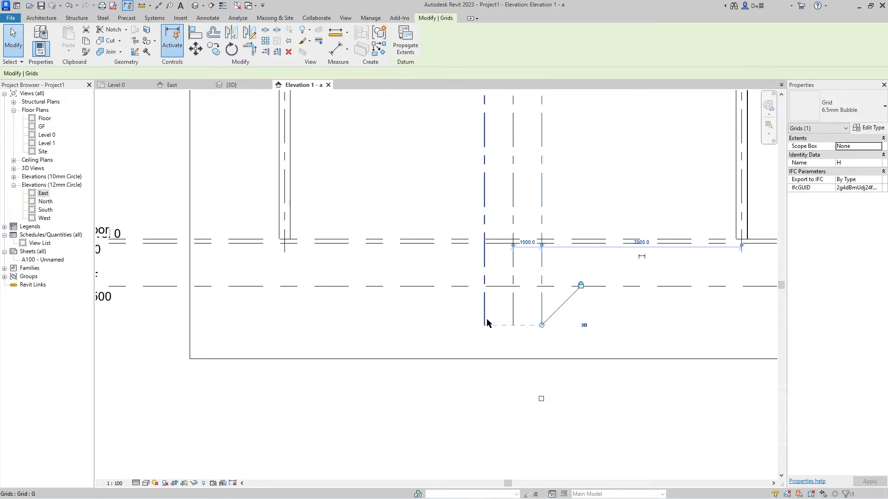
Copy grid G another 1000 mm toward grid 1, using the spacing between grids 1' and G
{"action": "left_click", "coordinate": [485, 318]}
{"action": "key", "text": "c"}
{"action": "key", "text": "o"}
{"action": "left_click", "coordinate": [513, 326]}
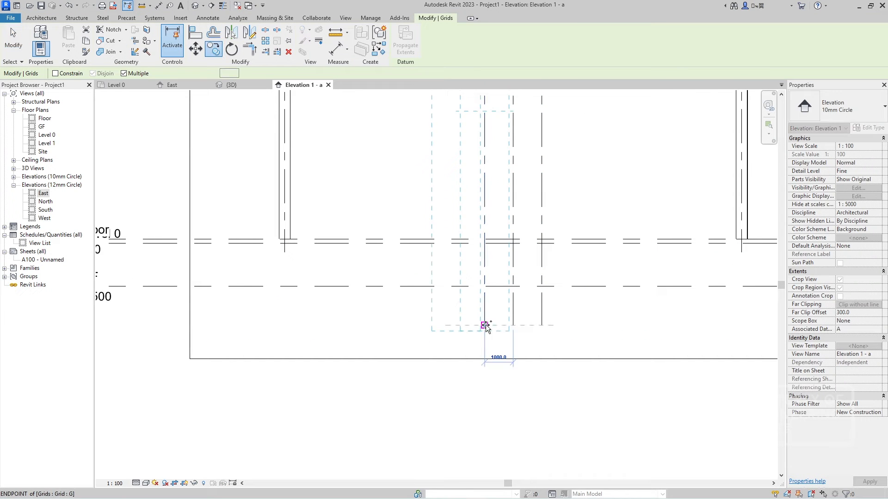
{"action": "left_click", "coordinate": [484, 326]}
{"action": "key", "text": "Escape"}
{"action": "key", "text": "Escape"}
Mirror grid I about grid 1' to create the outermost grid on the grid 2 side
{"action": "left_click", "coordinate": [456, 318]}
{"action": "key", "text": "m"}
{"action": "key", "text": "m"}
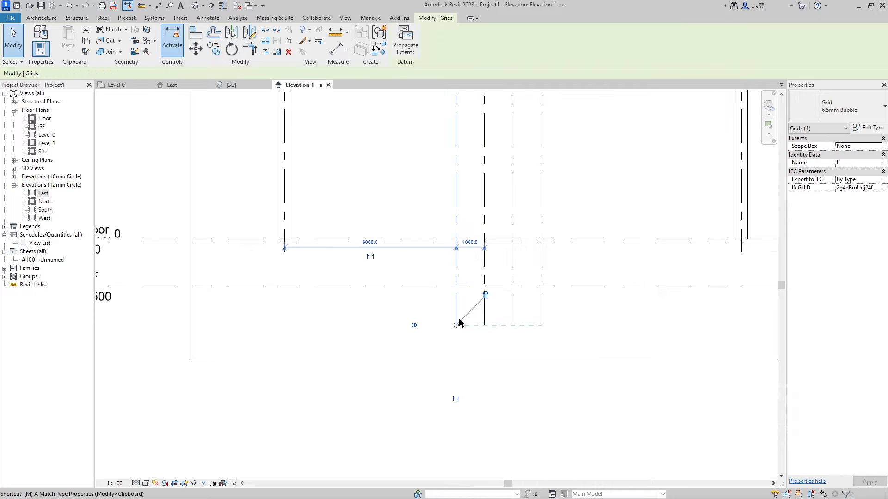
{"action": "left_click", "coordinate": [513, 270]}
{"action": "scroll", "coordinate": [520, 269], "scroll_direction": "down", "scroll_amount": 2}
{"action": "middle_click_drag", "start_coordinate": [519, 270], "coordinate": [530, 326]}
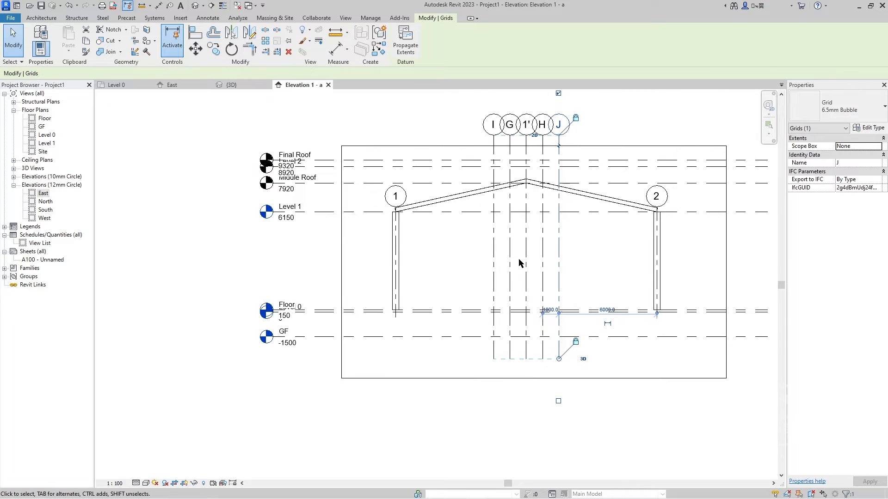
Start placing a structural column and browse the family library to the Steel column folder
{"action": "scroll", "coordinate": [520, 263], "scroll_direction": "up", "scroll_amount": 3}
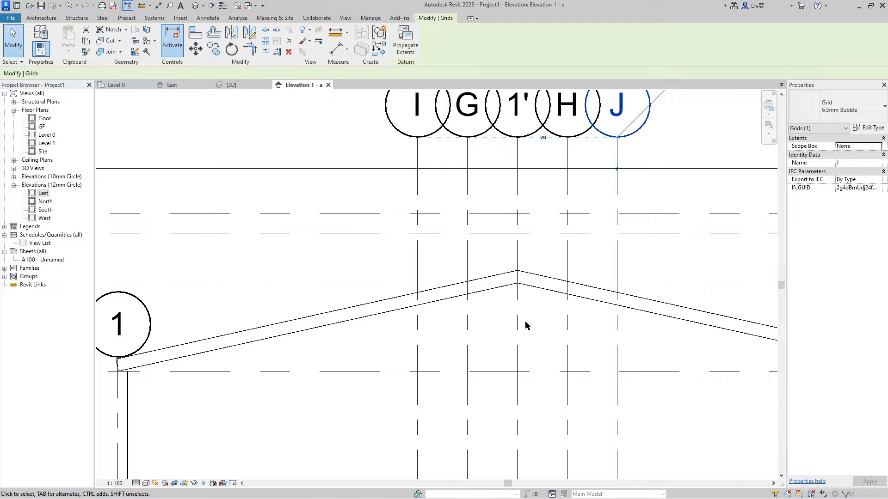
{"action": "key", "text": "c"}
{"action": "key", "text": "l"}
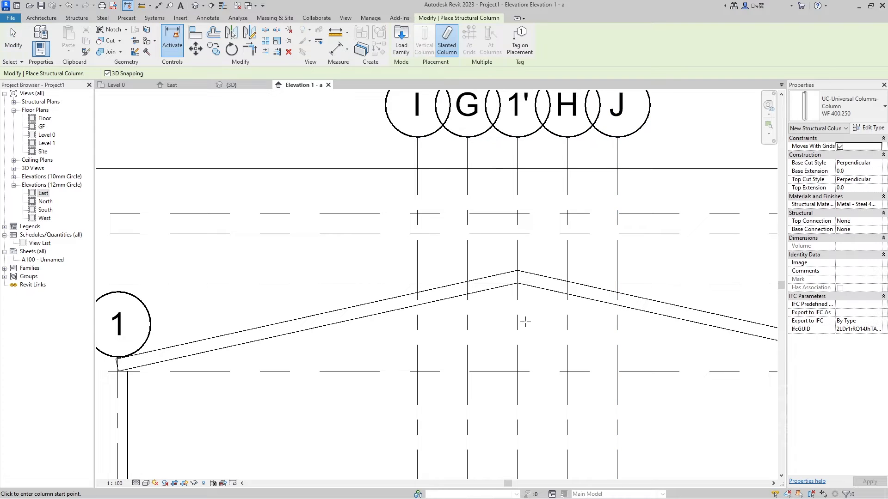
{"action": "left_click", "coordinate": [401, 39]}
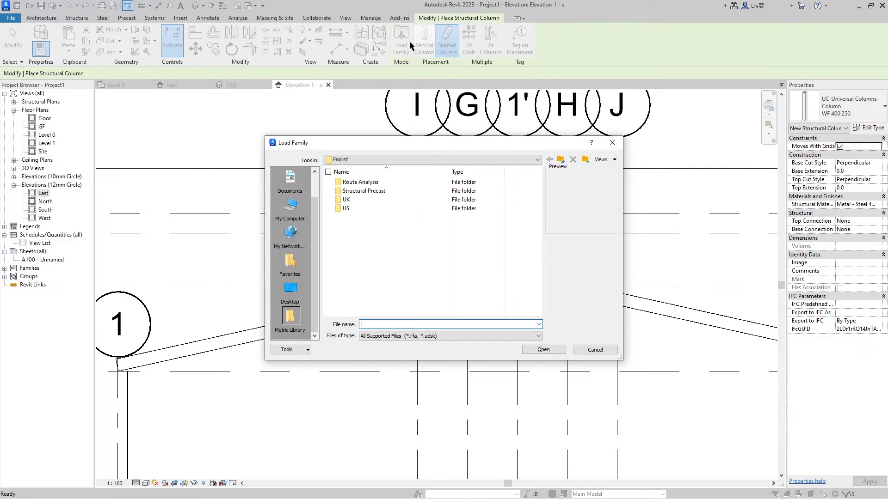
{"action": "left_click", "coordinate": [404, 209]}
{"action": "left_click", "coordinate": [403, 227]}
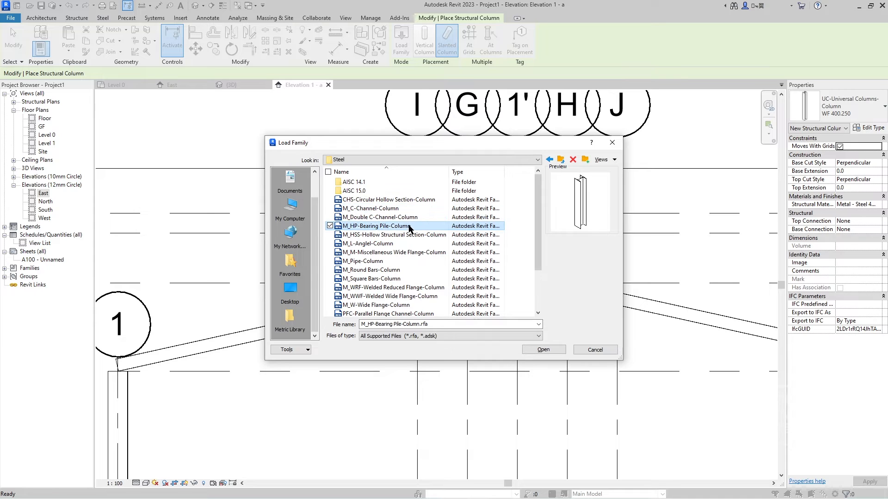
Preview the steel column families and open RHS-Rectangular Hollow Section-Column for loading
{"action": "left_click", "coordinate": [410, 236]}
{"action": "left_click", "coordinate": [408, 252]}
{"action": "left_click", "coordinate": [414, 270]}
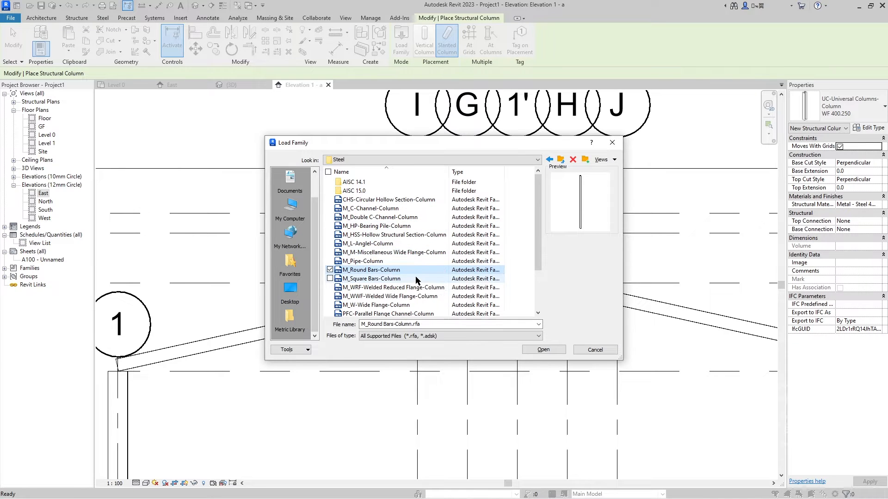
{"action": "left_click", "coordinate": [415, 278]}
{"action": "scroll", "coordinate": [421, 277], "scroll_direction": "down", "scroll_amount": 1}
{"action": "left_click", "coordinate": [423, 277]}
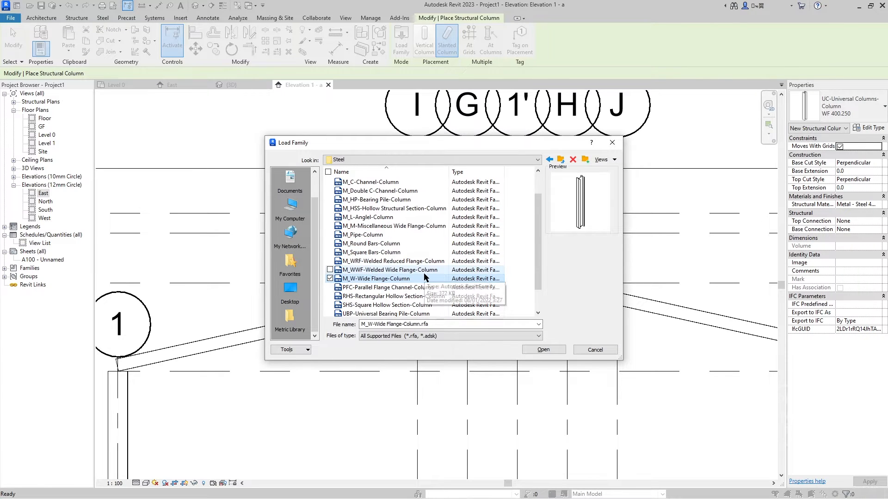
{"action": "scroll", "coordinate": [424, 274], "scroll_direction": "down", "scroll_amount": 1}
{"action": "left_click", "coordinate": [424, 273]}
{"action": "key", "text": "Down"}
{"action": "key", "text": "Up"}
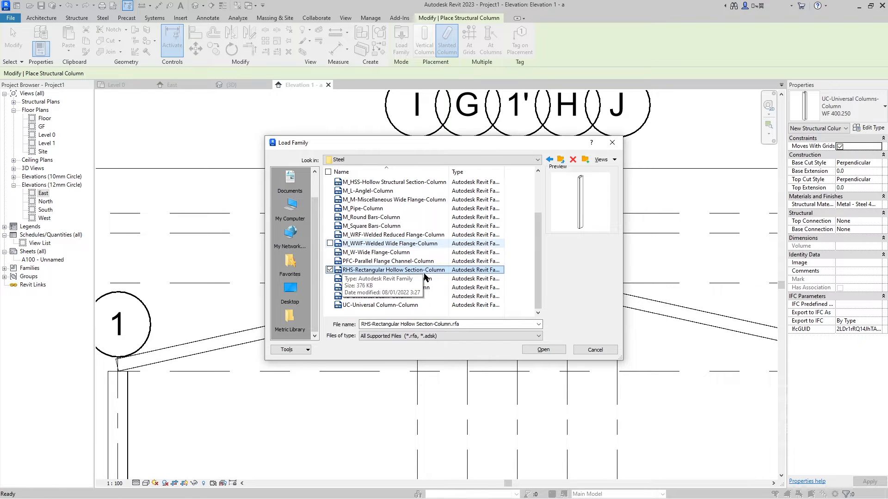
{"action": "key", "text": "Return"}
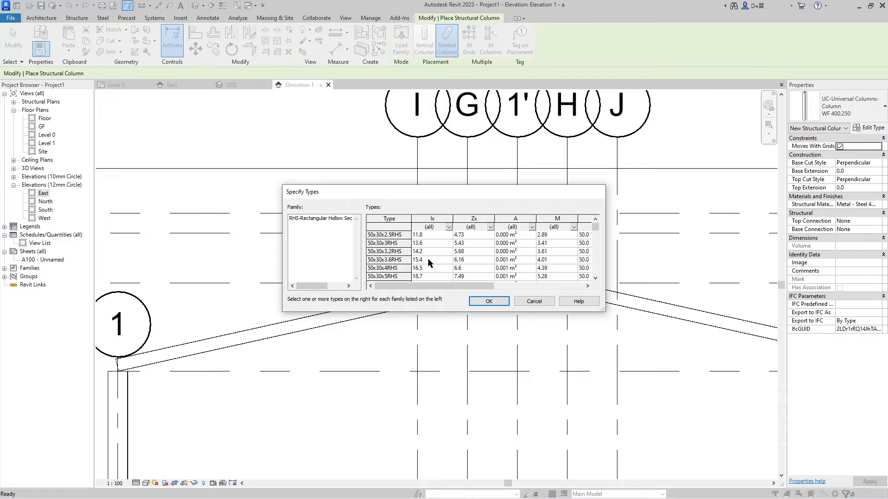
Load the 150x100x5RHS type of the rectangular hollow section column
{"action": "scroll", "coordinate": [399, 246], "scroll_direction": "down", "scroll_amount": 5}
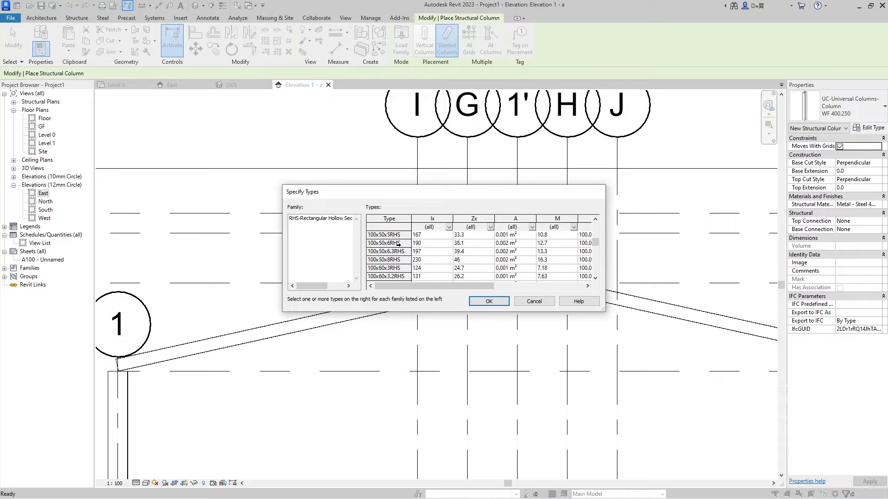
{"action": "scroll", "coordinate": [398, 245], "scroll_direction": "down", "scroll_amount": 2}
{"action": "scroll", "coordinate": [399, 245], "scroll_direction": "down", "scroll_amount": 5}
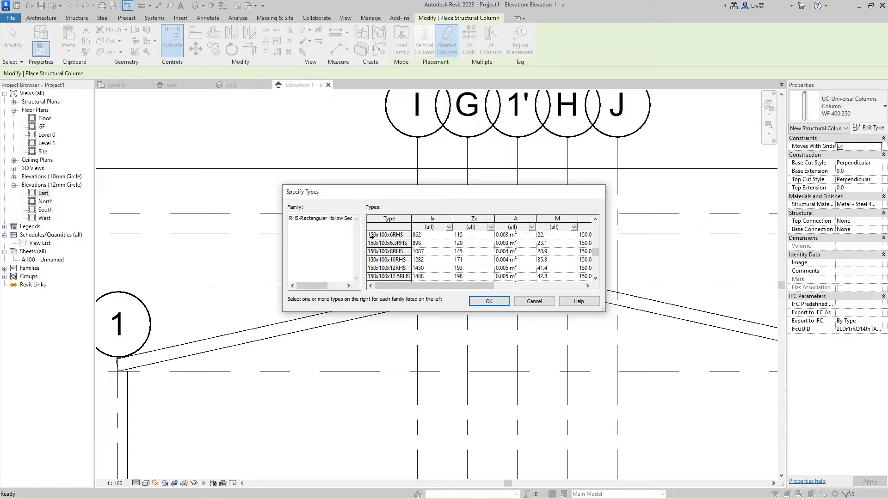
{"action": "left_click", "coordinate": [375, 252]}
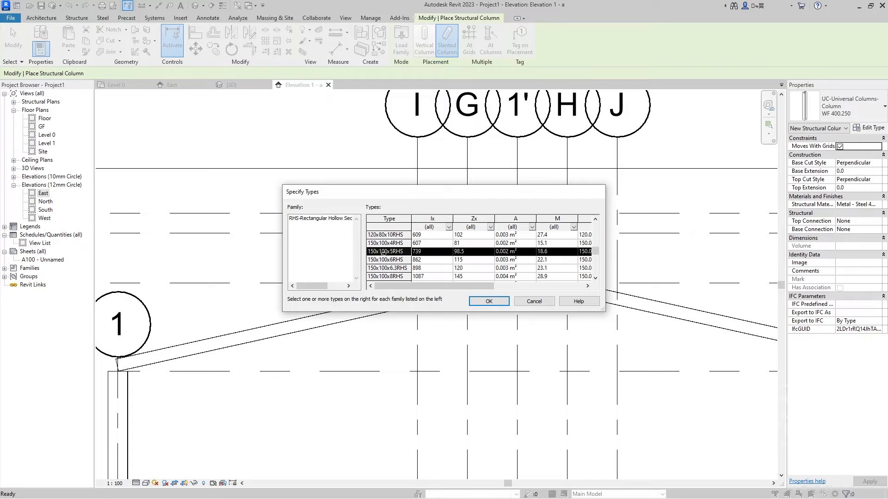
{"action": "left_click", "coordinate": [489, 301]}
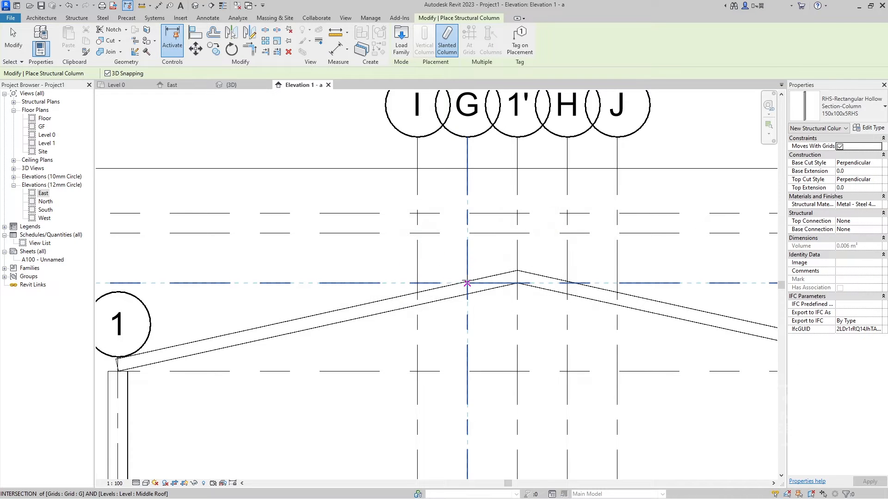
Place 150x100x5RHS slanted columns vertically on grids G and H, from the Middle Roof level up to Level 2
{"action": "left_click", "coordinate": [467, 283]}
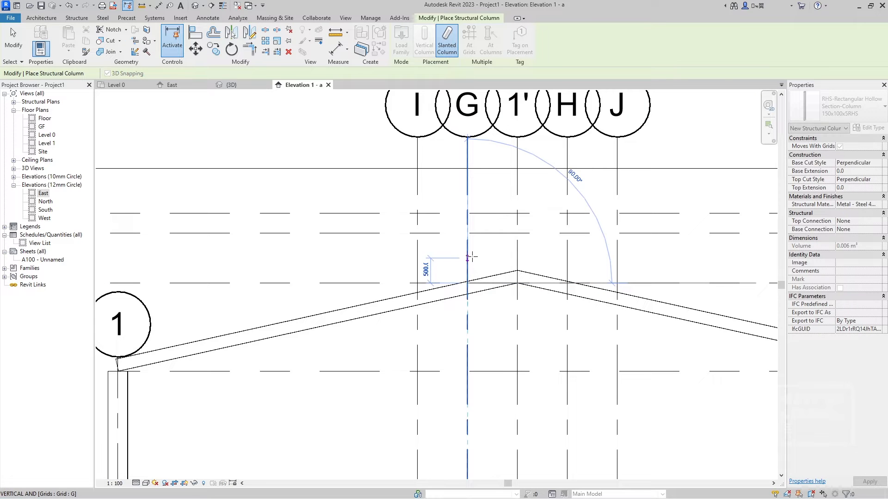
{"action": "scroll", "coordinate": [479, 240], "scroll_direction": "up", "scroll_amount": 1}
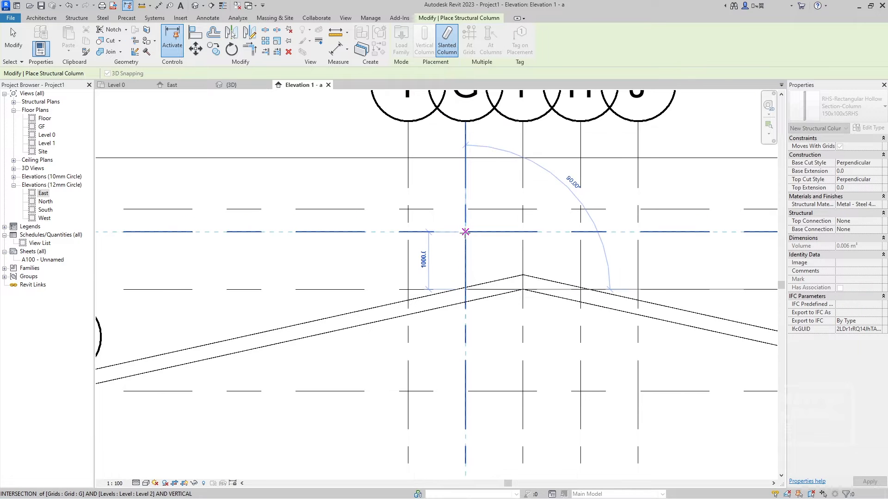
{"action": "left_click", "coordinate": [467, 234]}
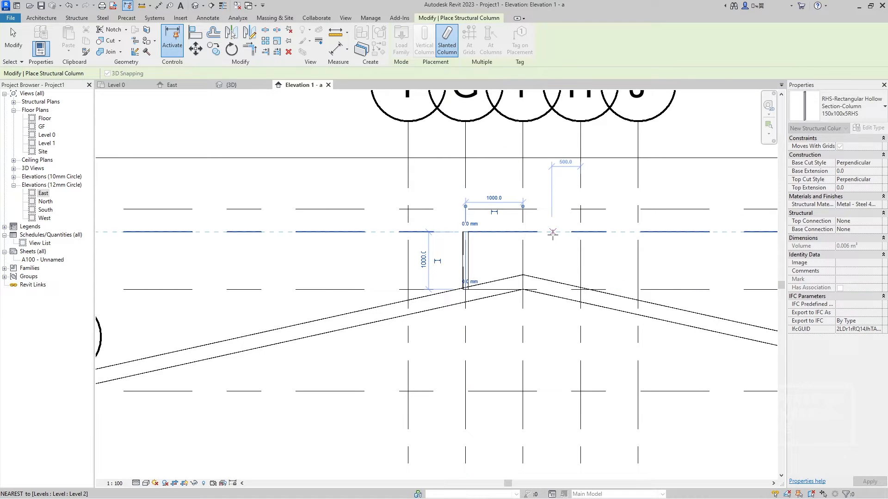
{"action": "left_click", "coordinate": [580, 290]}
{"action": "left_click", "coordinate": [580, 233]}
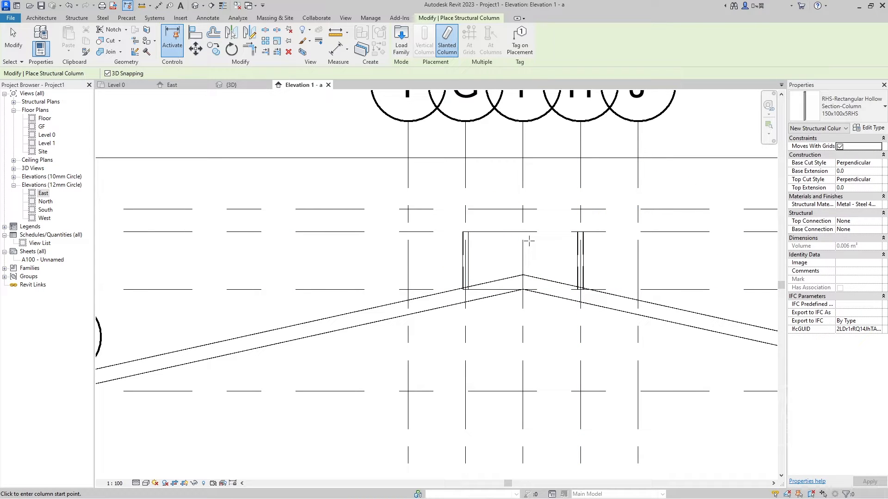
Start placing a beam and duplicate the IWF 250.150 universal beam type under the name IWF 150.100
{"action": "key", "text": "b"}
{"action": "key", "text": "m"}
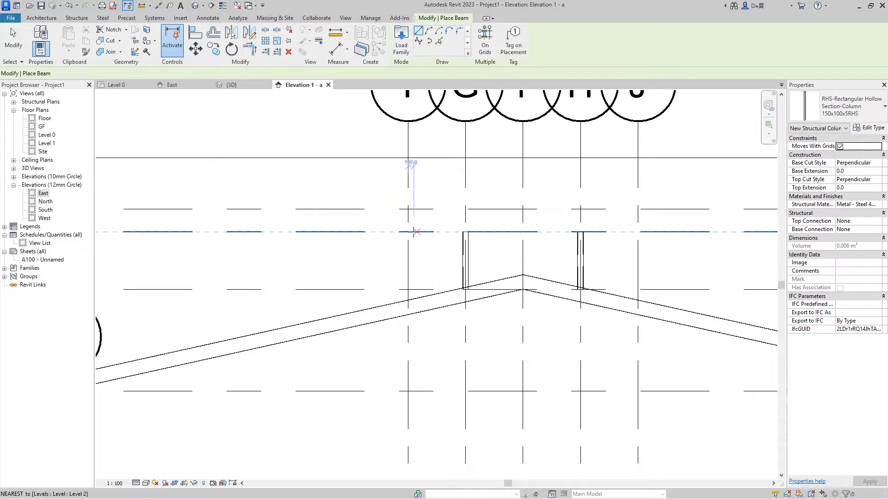
{"action": "left_click", "coordinate": [869, 127]}
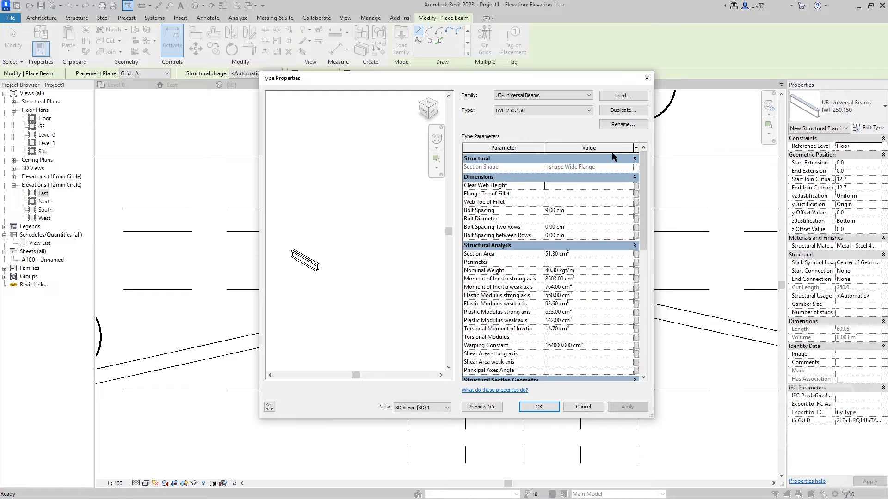
{"action": "key", "text": "Escape"}
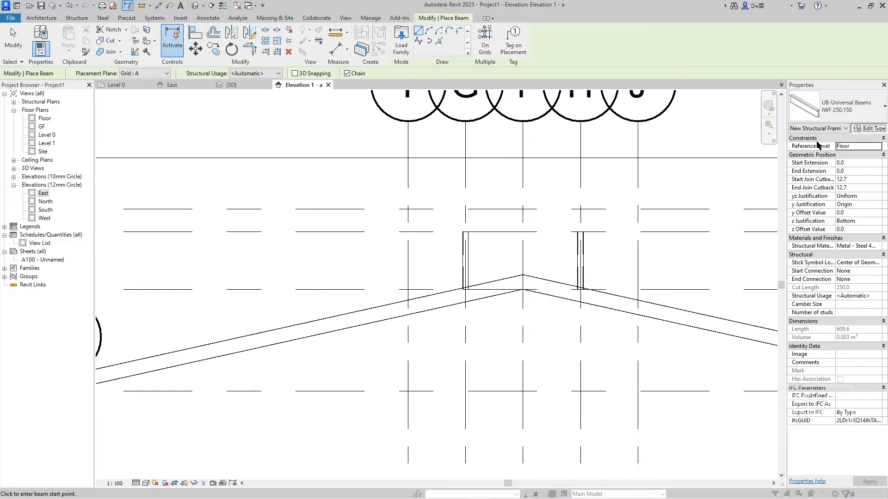
{"action": "left_click", "coordinate": [868, 128]}
{"action": "left_click", "coordinate": [623, 110]}
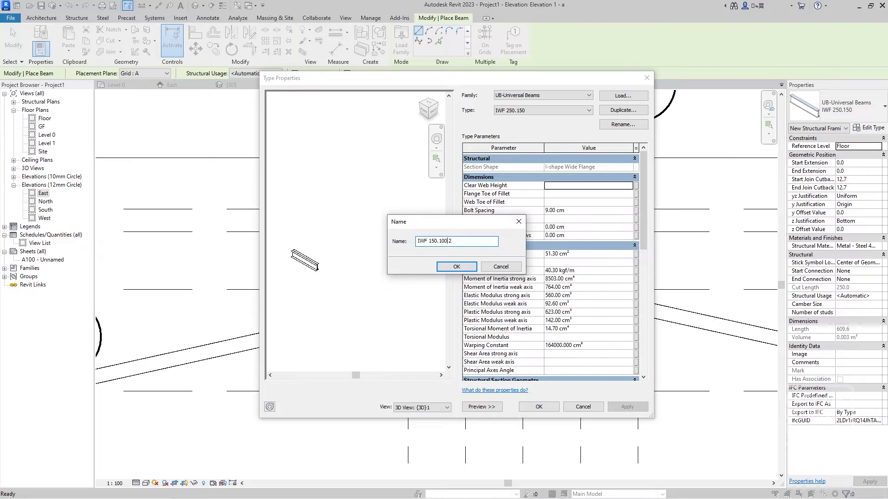
{"action": "key", "text": "BackSpace"}
{"action": "key", "text": "BackSpace"}
{"action": "key", "text": "Return"}
Set the IWF 150.100 section height to 150 mm and its width to 100 mm, and accept the type properties
{"action": "scroll", "coordinate": [574, 234], "scroll_direction": "down", "scroll_amount": 2}
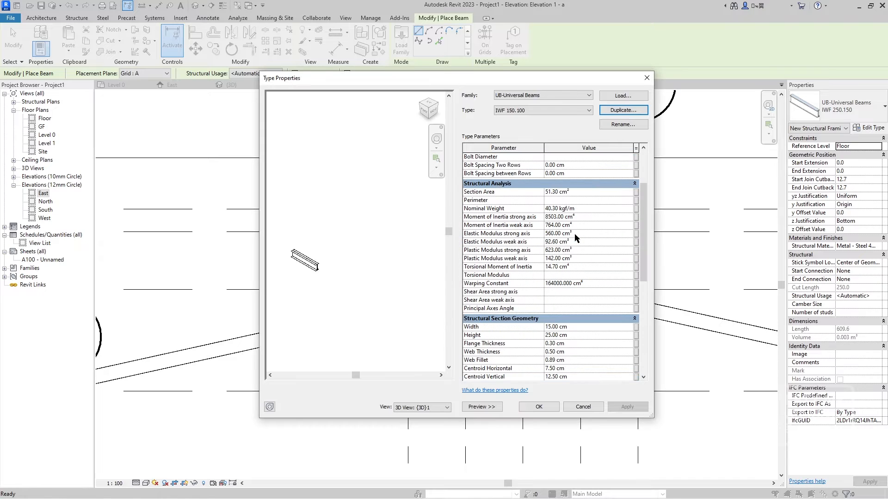
{"action": "scroll", "coordinate": [574, 234], "scroll_direction": "down", "scroll_amount": 3}
{"action": "left_click", "coordinate": [533, 266]}
{"action": "type", "text": "150MM"}
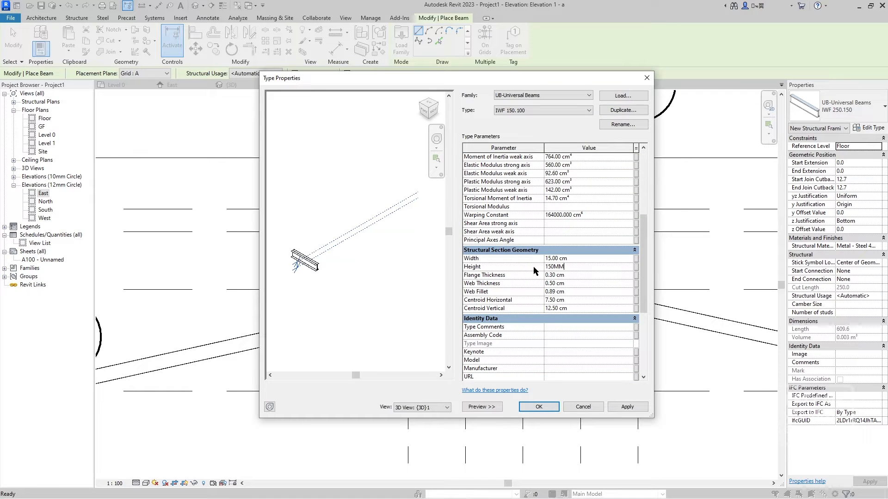
{"action": "key", "text": "Return"}
{"action": "left_click", "coordinate": [499, 257]}
{"action": "type", "text": "100"}
{"action": "key", "text": "Return"}
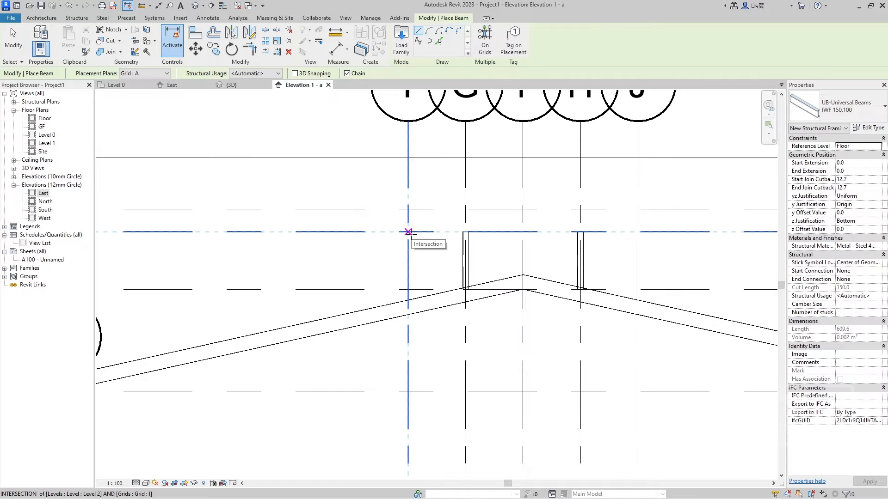
Draw two sloped IWF 150.100 beams from grid I at Level 2 to the Final Roof ridge on grid 1' and down to grid J
{"action": "left_click", "coordinate": [407, 231]}
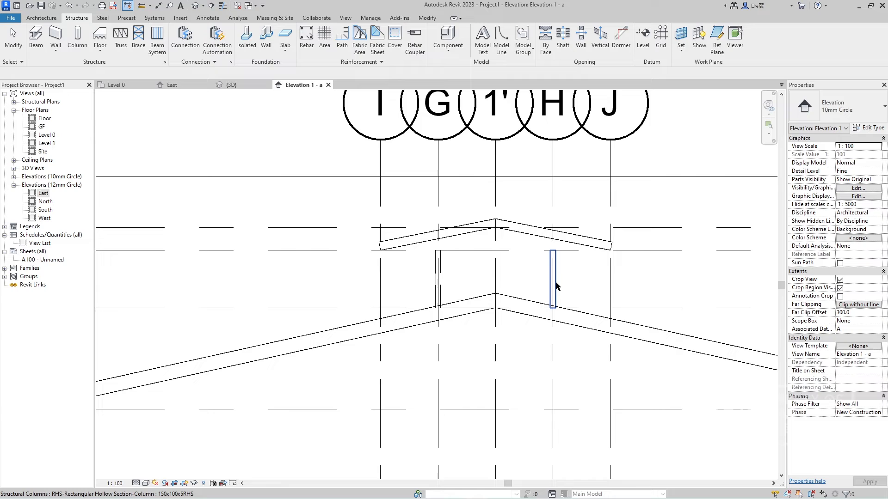
{"action": "key", "text": "Escape"}
Extend the tops of the RHS posts on grids H and G up into the sloped upper roof beams
{"action": "scroll", "coordinate": [556, 286], "scroll_direction": "down", "scroll_amount": 2}
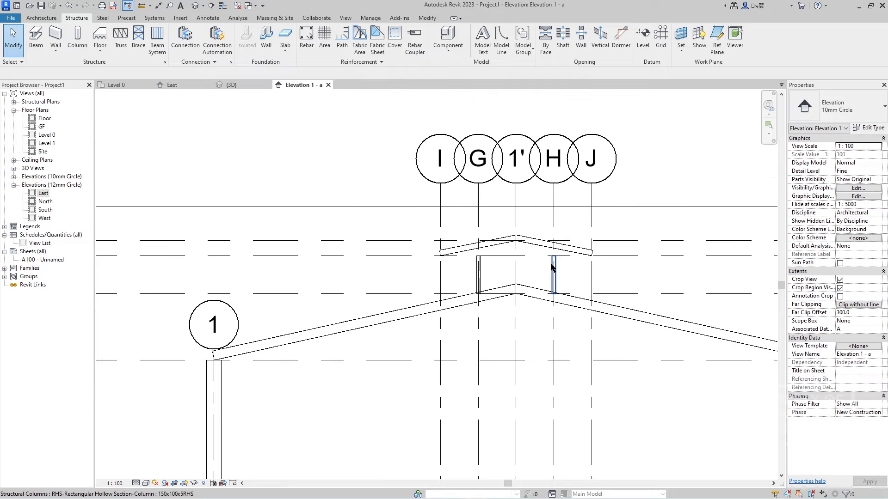
{"action": "left_click", "coordinate": [552, 269]}
{"action": "scroll", "coordinate": [555, 259], "scroll_direction": "up", "scroll_amount": 4}
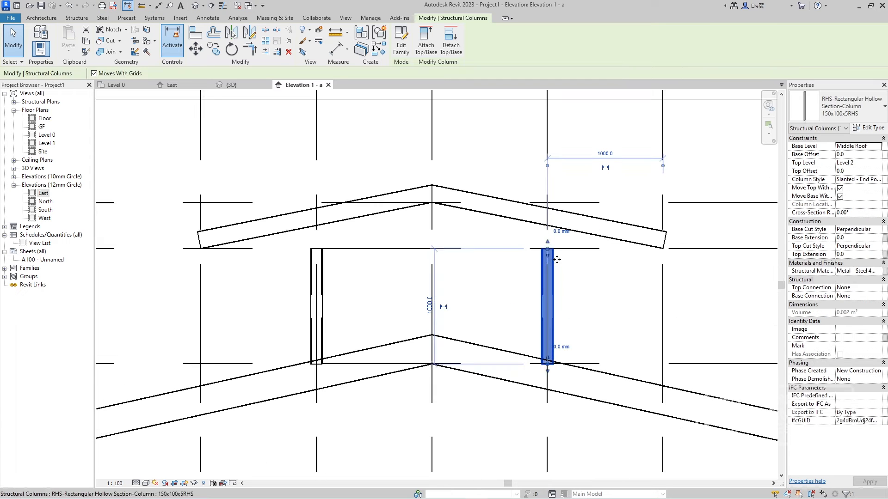
{"action": "left_click_drag", "start_coordinate": [549, 246], "coordinate": [547, 215]}
{"action": "left_click", "coordinate": [322, 265]}
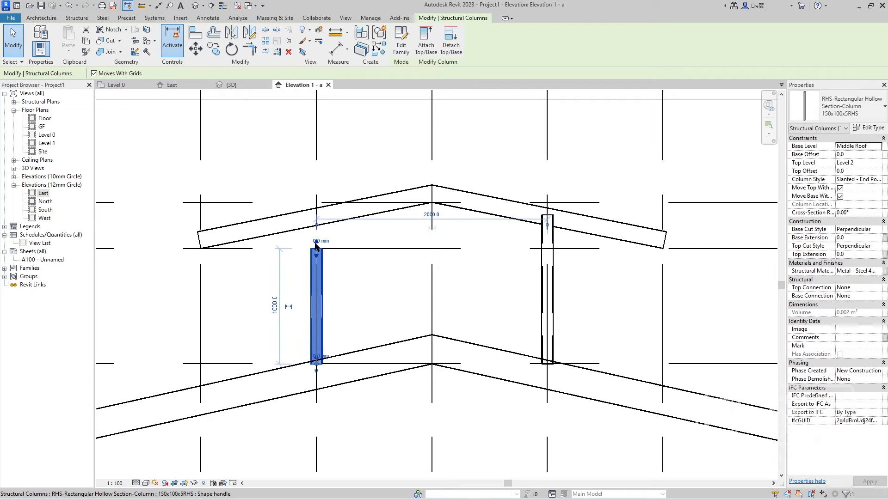
{"action": "left_click_drag", "start_coordinate": [316, 243], "coordinate": [316, 218]}
{"action": "key", "text": "Escape"}
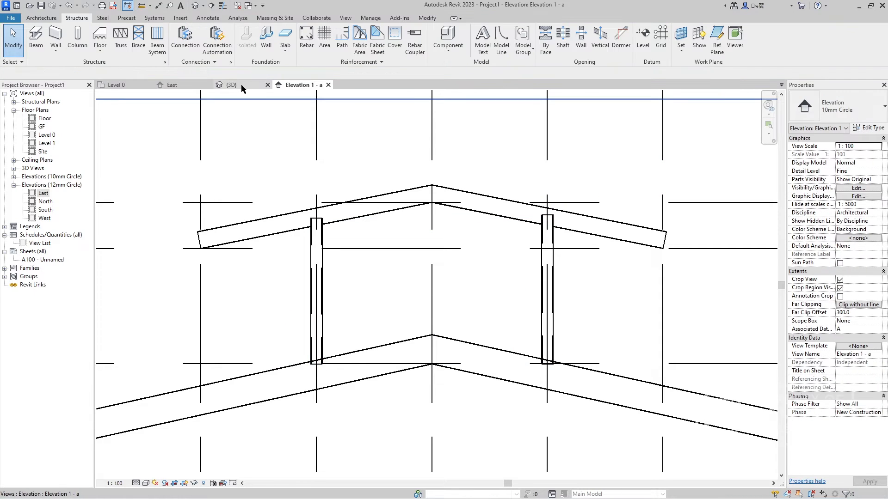
Examine the upper roof frame in the 3D view and the post and beam joints in the Elevation 1 - a view
{"action": "left_click", "coordinate": [241, 86]}
{"action": "middle_click_drag", "start_coordinate": [546, 201], "coordinate": [504, 227]}
{"action": "left_click", "coordinate": [300, 85]}
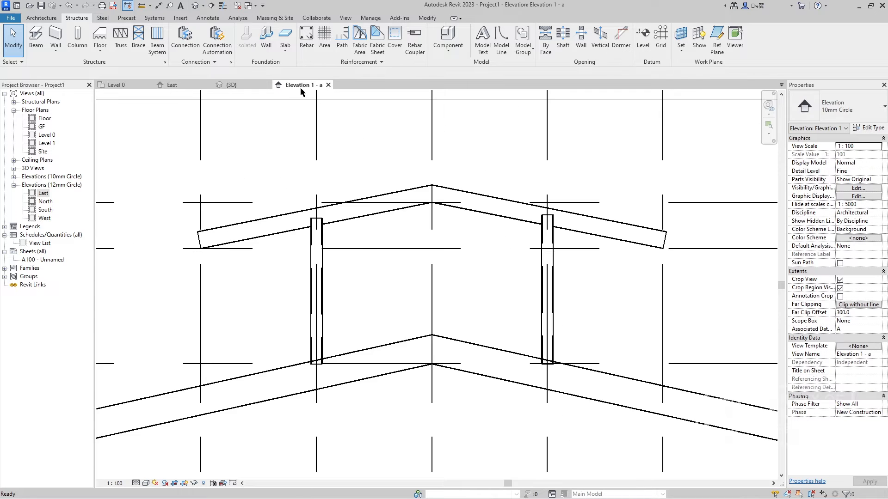
{"action": "scroll", "coordinate": [289, 200], "scroll_direction": "up", "scroll_amount": 5}
{"action": "scroll", "coordinate": [493, 249], "scroll_direction": "up", "scroll_amount": 4}
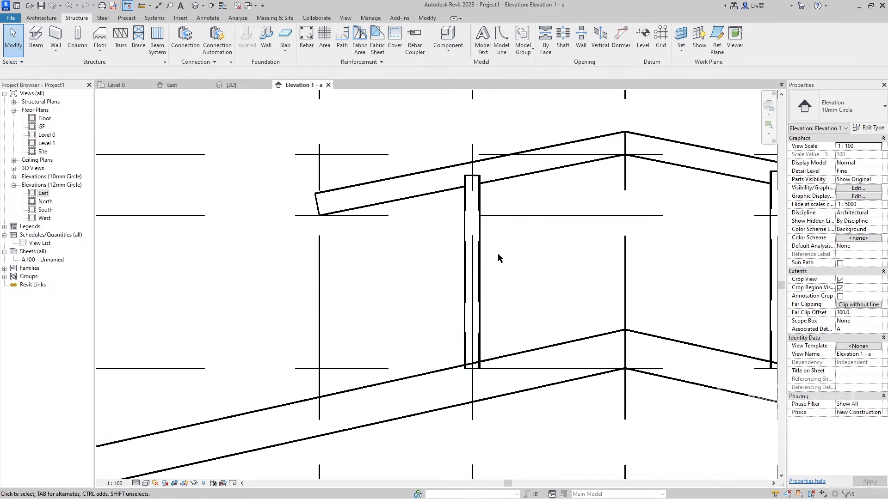
{"action": "scroll", "coordinate": [278, 311], "scroll_direction": "down", "scroll_amount": 6}
{"action": "scroll", "coordinate": [275, 306], "scroll_direction": "up", "scroll_amount": 3}
{"action": "scroll", "coordinate": [278, 305], "scroll_direction": "down", "scroll_amount": 3}
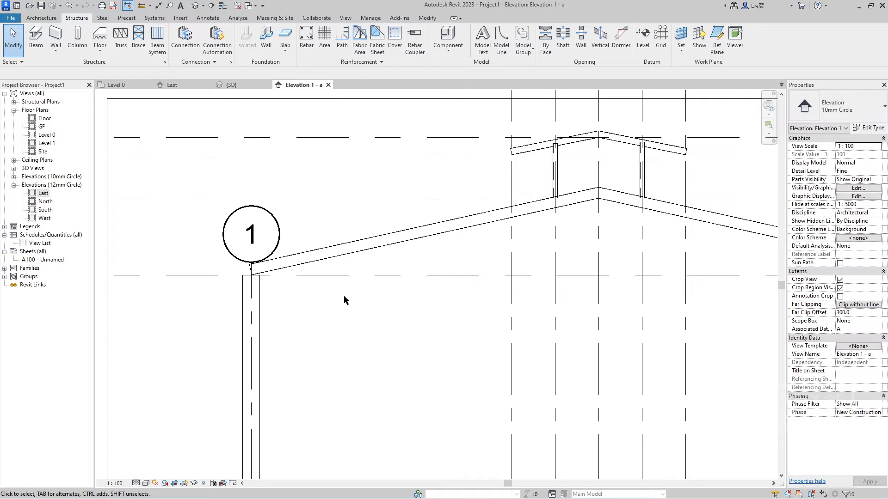
{"action": "scroll", "coordinate": [343, 301], "scroll_direction": "down", "scroll_amount": 2}
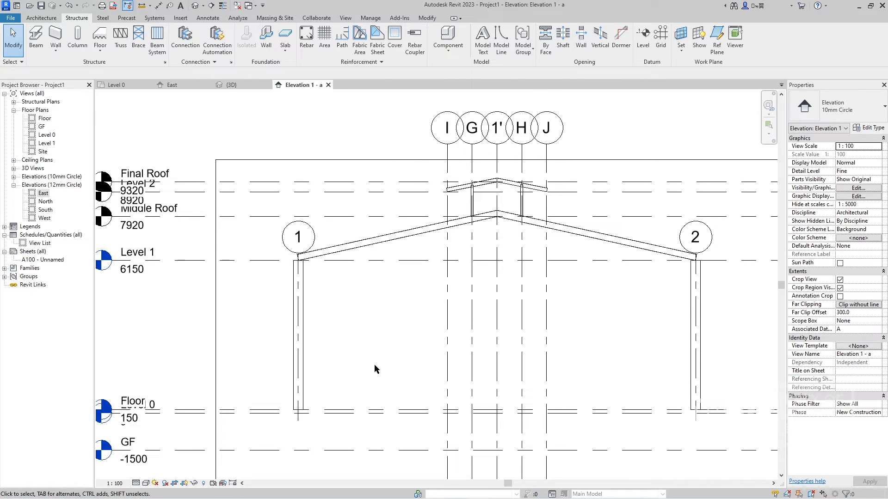
Create a structural connection between the grid 1 column and the sloped roof beam that rests on it
{"action": "left_click", "coordinate": [298, 296]}
{"action": "left_click", "coordinate": [333, 247], "text": "ctrl"}
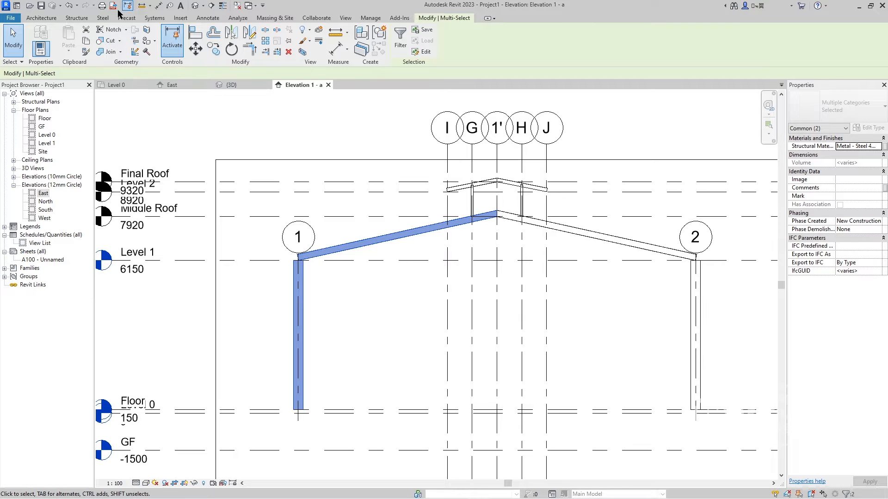
{"action": "left_click", "coordinate": [103, 17]}
{"action": "left_click", "coordinate": [42, 42]}
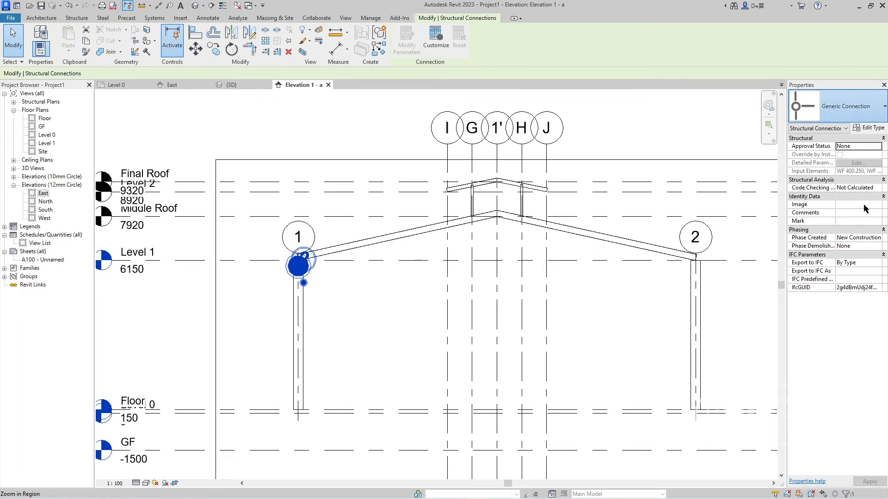
Load all available connection types into the project through the structural connection settings
{"action": "left_click", "coordinate": [99, 18]}
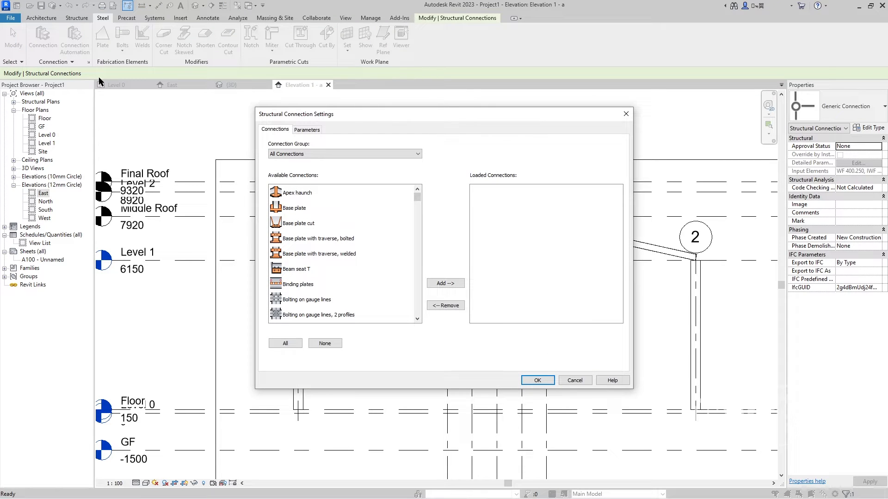
{"action": "left_click", "coordinate": [345, 241]}
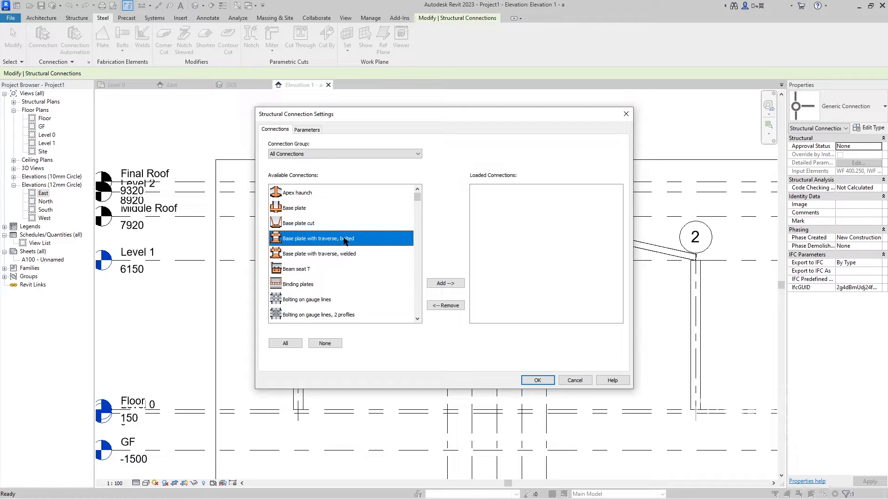
{"action": "left_click", "coordinate": [287, 342]}
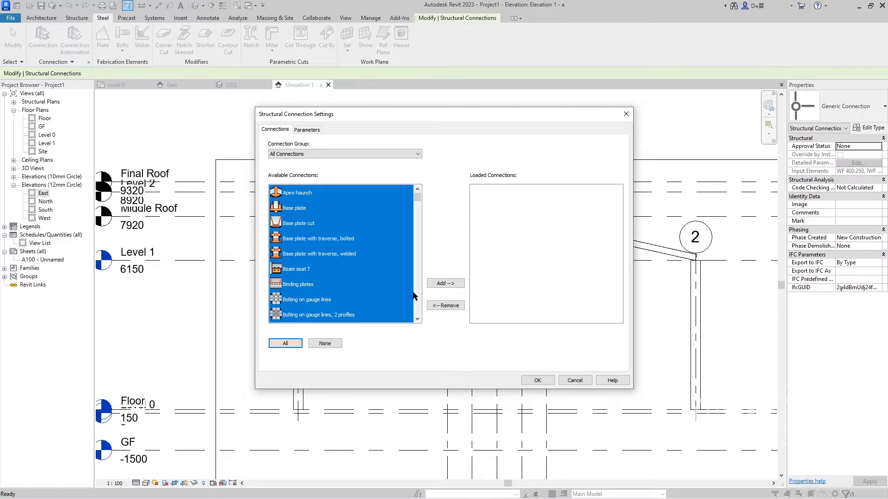
{"action": "left_click", "coordinate": [445, 283]}
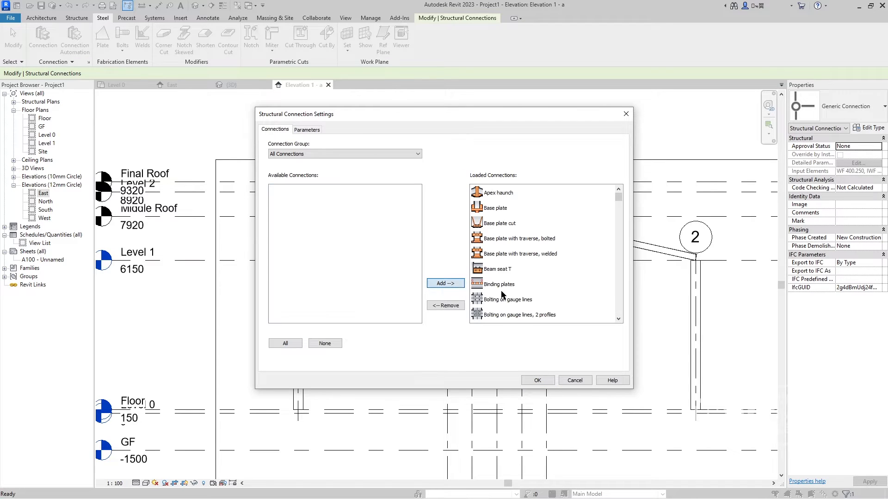
{"action": "left_click", "coordinate": [538, 380]}
Change the generic connection at the top of the grid 1 column to the "Knee of frame bolted, with haunch" type
{"action": "scroll", "coordinate": [300, 261], "scroll_direction": "up", "scroll_amount": 4}
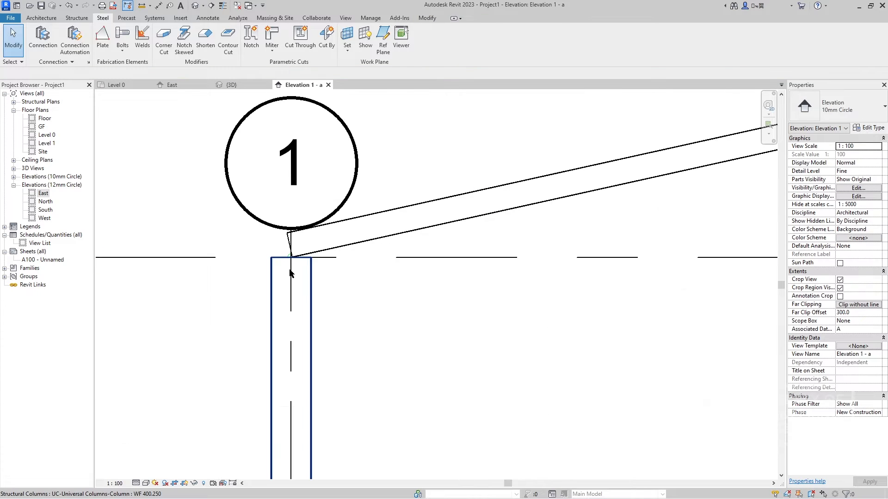
{"action": "left_click", "coordinate": [292, 270]}
{"action": "key", "text": "Escape"}
{"action": "scroll", "coordinate": [292, 255], "scroll_direction": "up", "scroll_amount": 3}
{"action": "left_click", "coordinate": [291, 261]}
{"action": "left_click", "coordinate": [884, 106]}
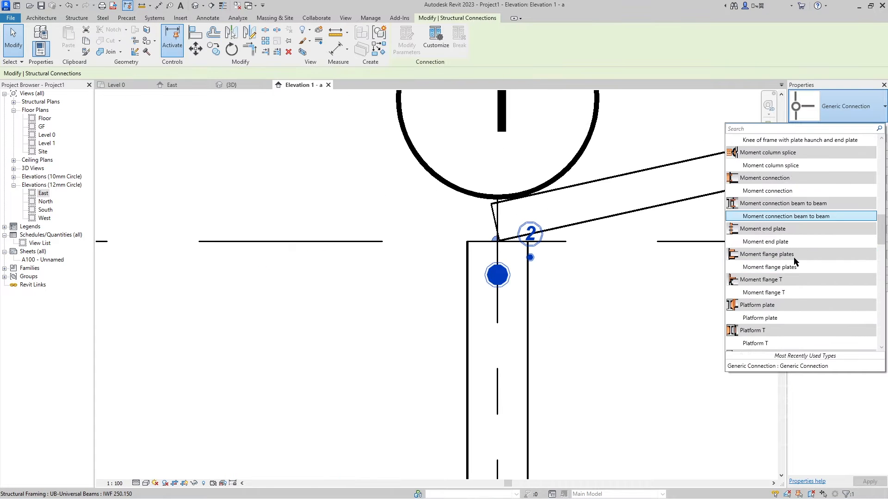
{"action": "scroll", "coordinate": [816, 238], "scroll_direction": "down", "scroll_amount": 3}
{"action": "scroll", "coordinate": [816, 238], "scroll_direction": "up", "scroll_amount": 5}
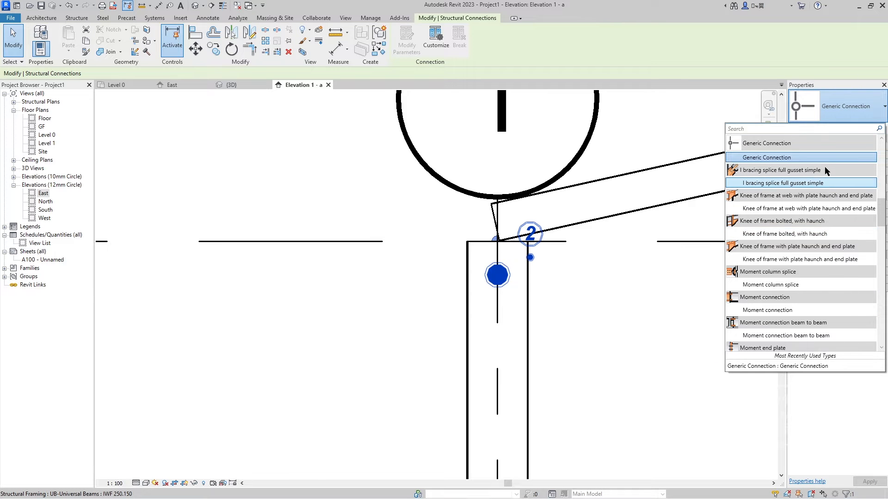
{"action": "left_click", "coordinate": [818, 234]}
Inspect the knee connection in the 3D view and return to the Elevation 1 - a view
{"action": "left_click", "coordinate": [231, 84]}
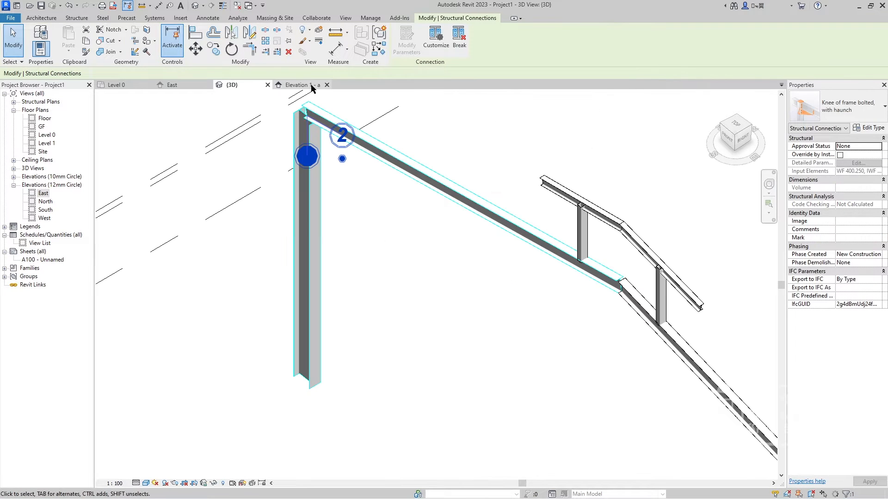
{"action": "left_click", "coordinate": [301, 84]}
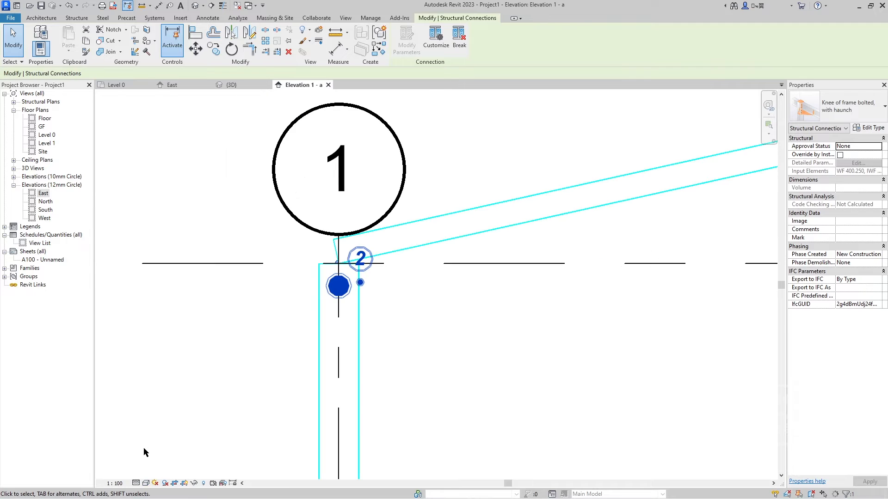
{"action": "left_click", "coordinate": [145, 483]}
{"action": "left_click", "coordinate": [446, 313]}
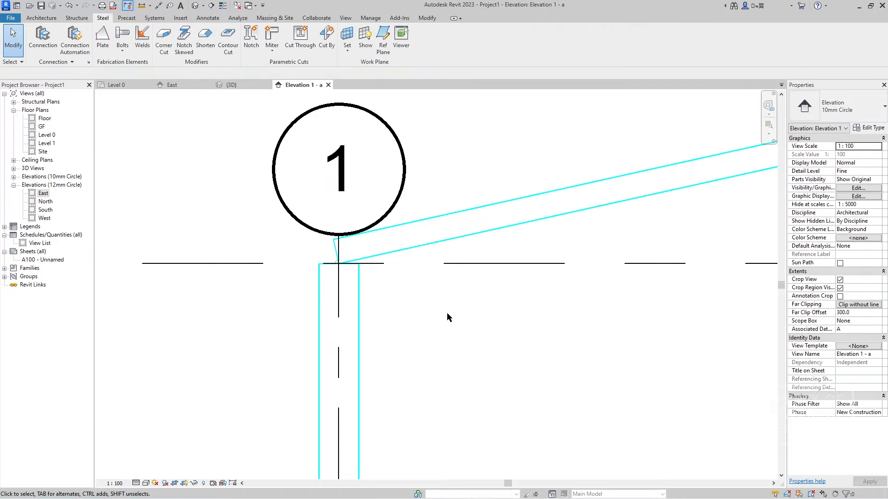
Check the visibility of the connection categories among the elevation's model and annotation categories, and accept the visibility settings
{"action": "left_click", "coordinate": [850, 188]}
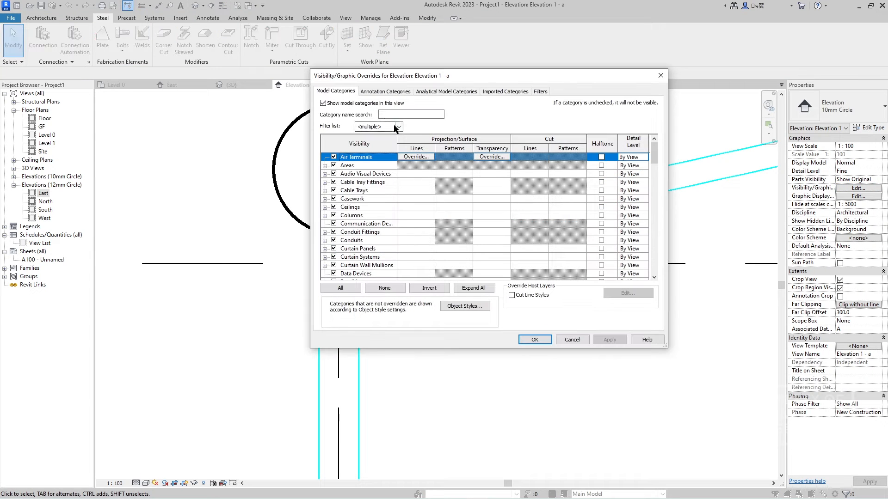
{"action": "left_click", "coordinate": [395, 113]}
{"action": "type", "text": "CONN"}
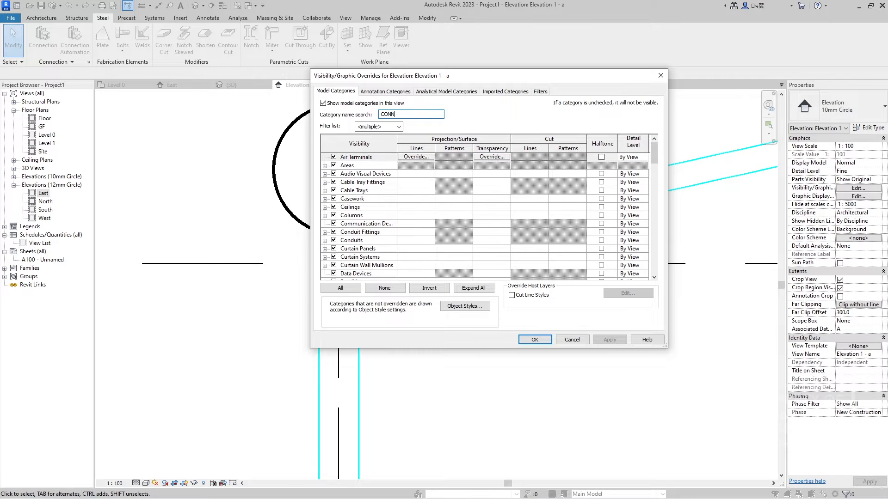
{"action": "type", "text": "ECN"}
{"action": "left_click_drag", "start_coordinate": [413, 114], "coordinate": [382, 112]}
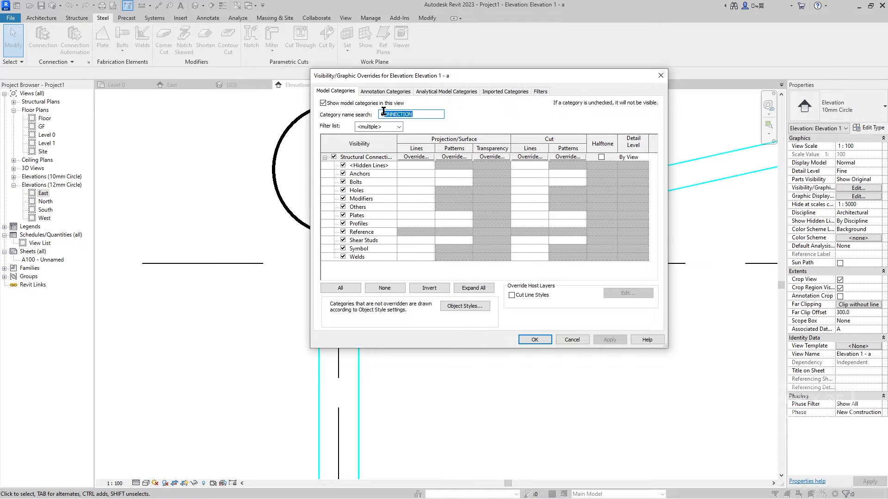
{"action": "left_click", "coordinate": [385, 91]}
{"action": "left_click", "coordinate": [431, 114]}
{"action": "type", "text": "CONNEC"}
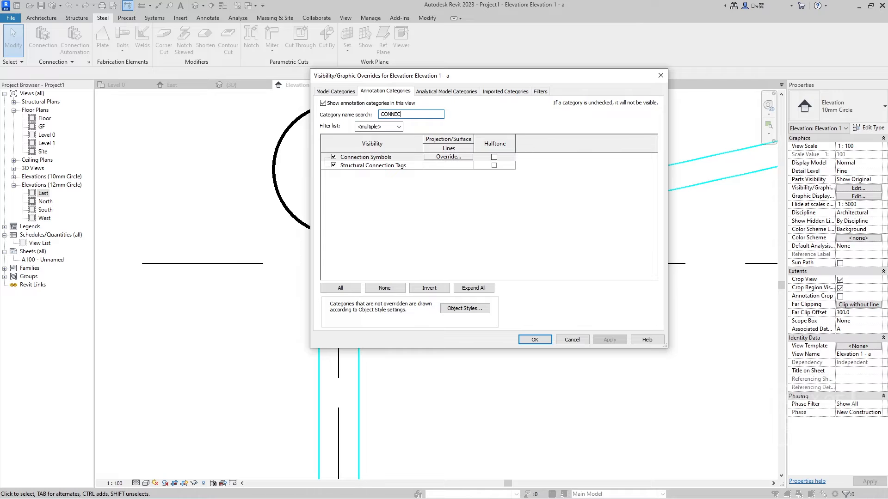
{"action": "left_click", "coordinate": [335, 91]}
{"action": "left_click", "coordinate": [534, 340]}
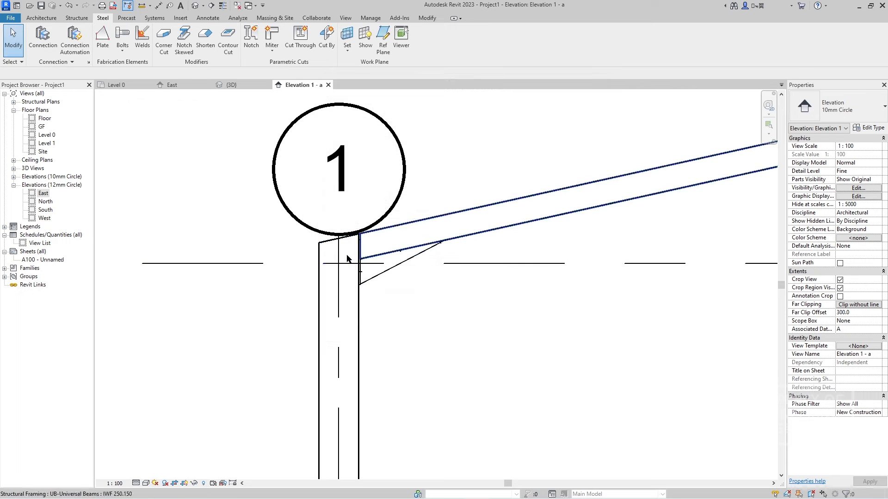
{"action": "scroll", "coordinate": [347, 257], "scroll_direction": "down", "scroll_amount": 5}
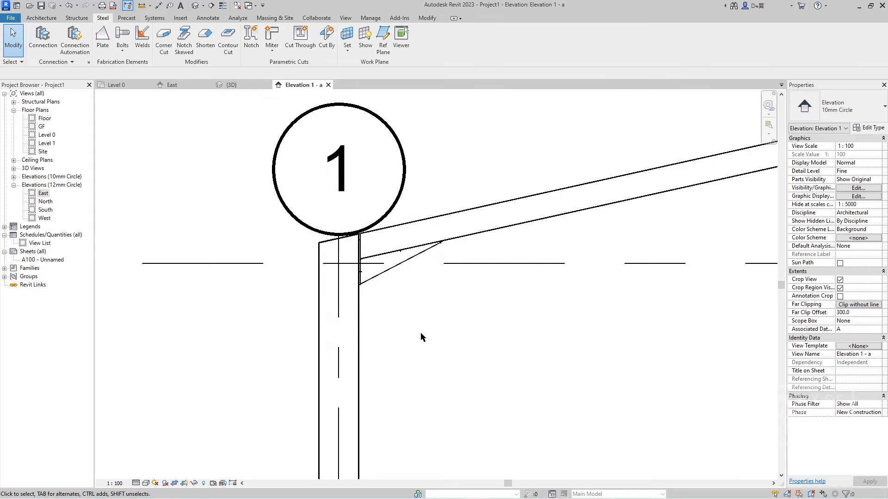
Enable the structural connection subcategories in the 3D view's visibility overrides and inspect the haunch at the column top
{"action": "left_click", "coordinate": [235, 86]}
{"action": "type", "text": "vg"}
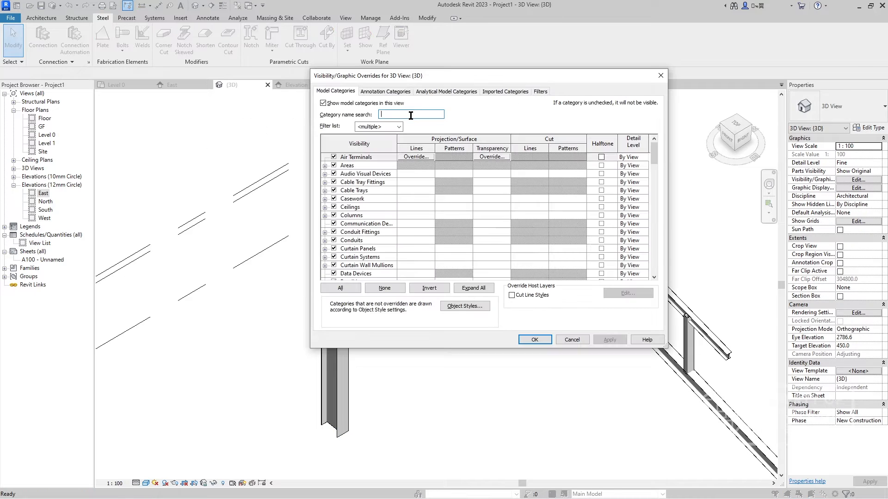
{"action": "type", "text": "CONNEC"}
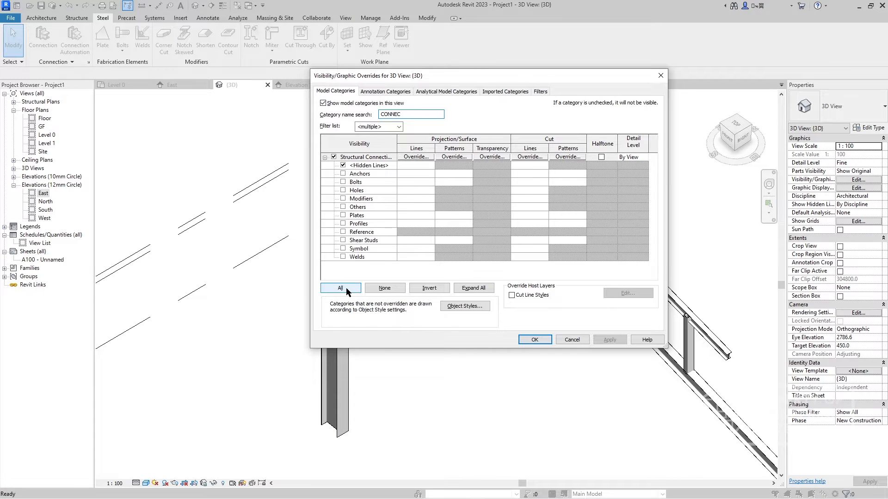
{"action": "left_click", "coordinate": [340, 288]}
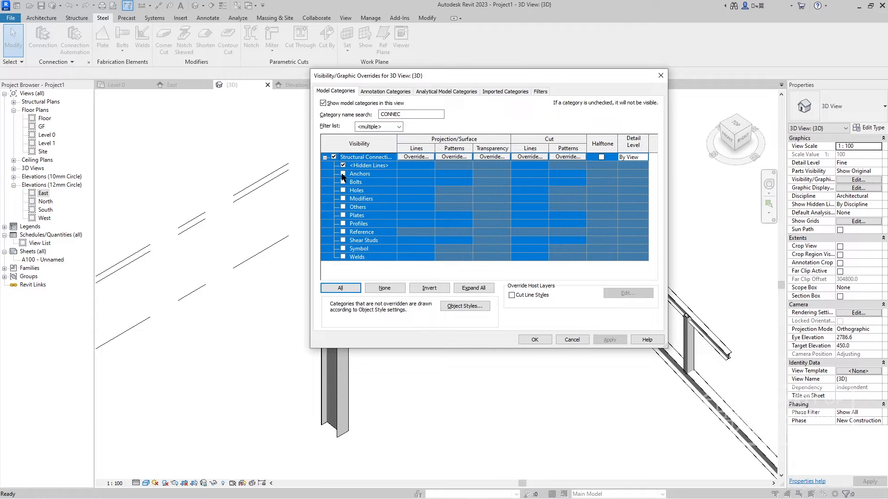
{"action": "left_click", "coordinate": [534, 340]}
{"action": "scroll", "coordinate": [467, 327], "scroll_direction": "up", "scroll_amount": 6}
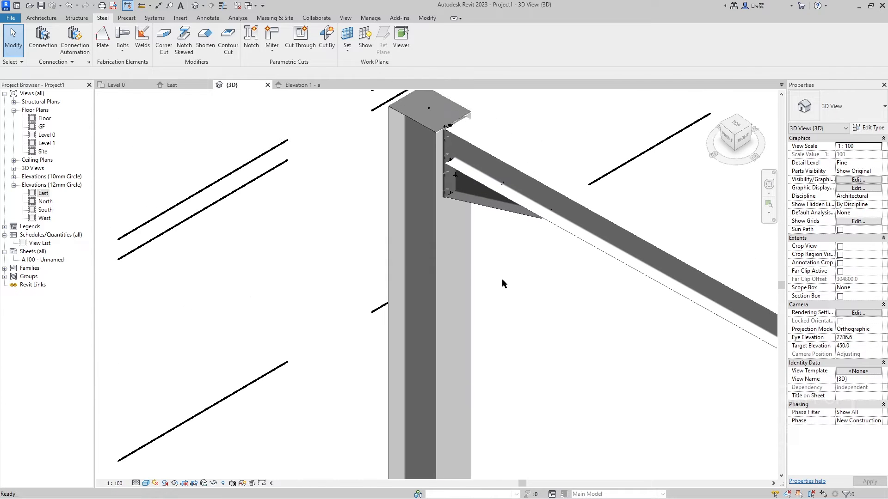
{"action": "middle_click_drag", "start_coordinate": [503, 282], "coordinate": [173, 90]}
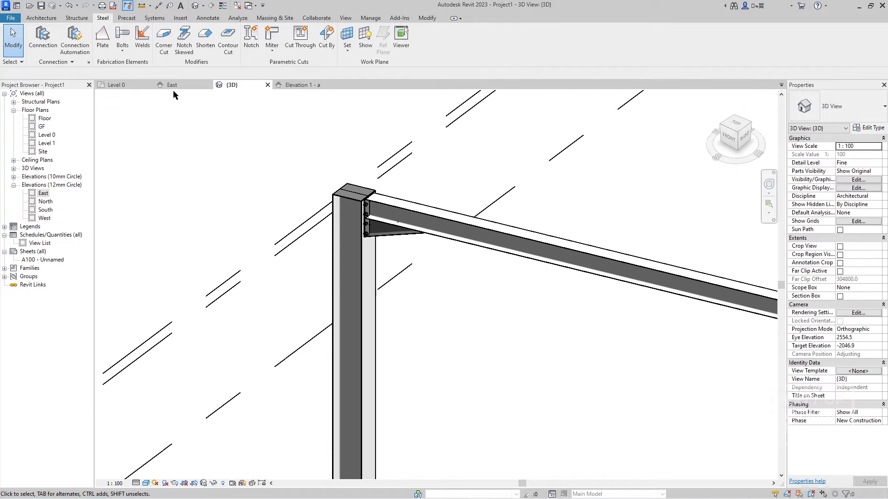
In Elevation 1 - a, mirror the bolted knee haunch connection from column 1 to column 2 about grid 1'
{"action": "left_click", "coordinate": [124, 85]}
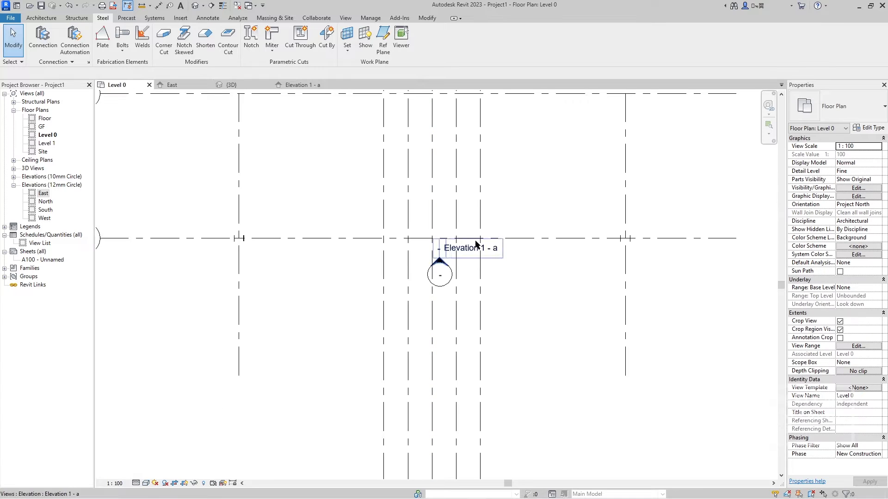
{"action": "scroll", "coordinate": [443, 245], "scroll_direction": "down", "scroll_amount": 4}
{"action": "double_click", "coordinate": [451, 375]}
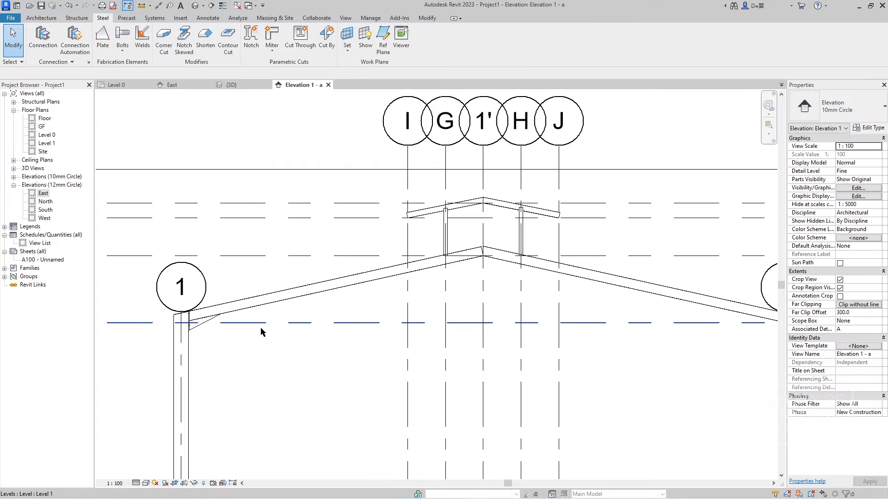
{"action": "scroll", "coordinate": [263, 331], "scroll_direction": "up", "scroll_amount": 3}
{"action": "left_click", "coordinate": [272, 254]}
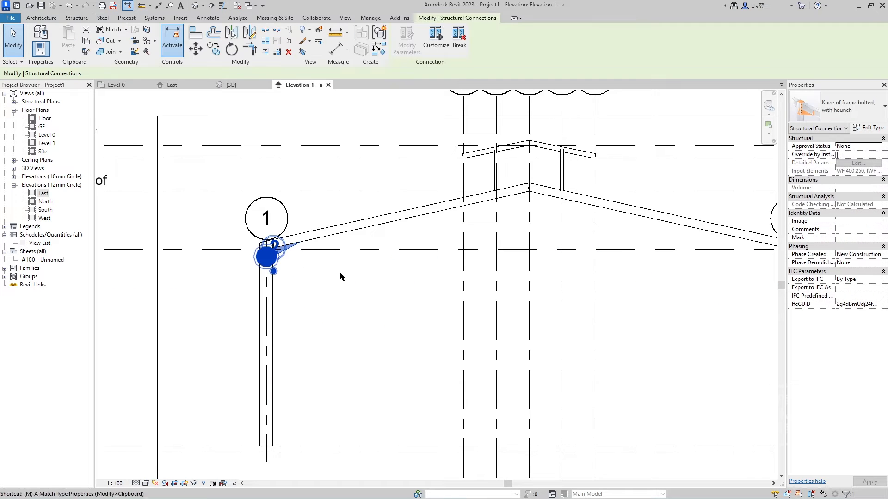
{"action": "key", "text": "m"}
{"action": "key", "text": "m"}
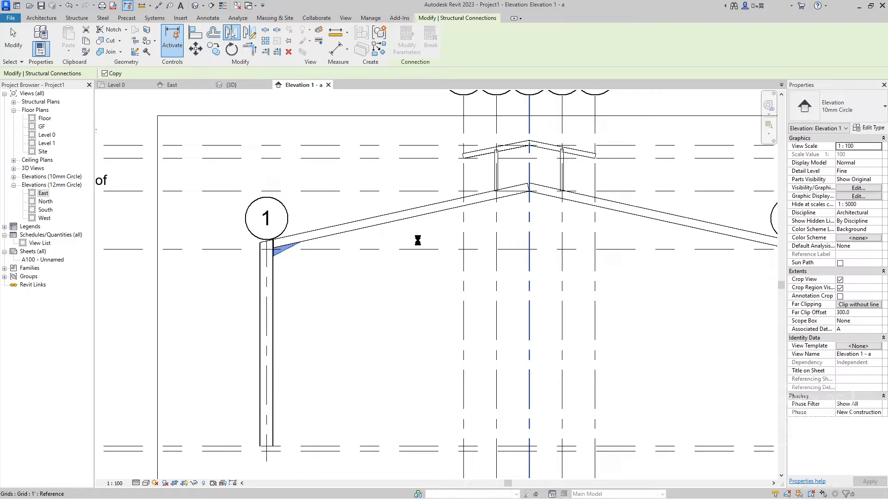
{"action": "key", "text": "z"}
{"action": "key", "text": "f"}
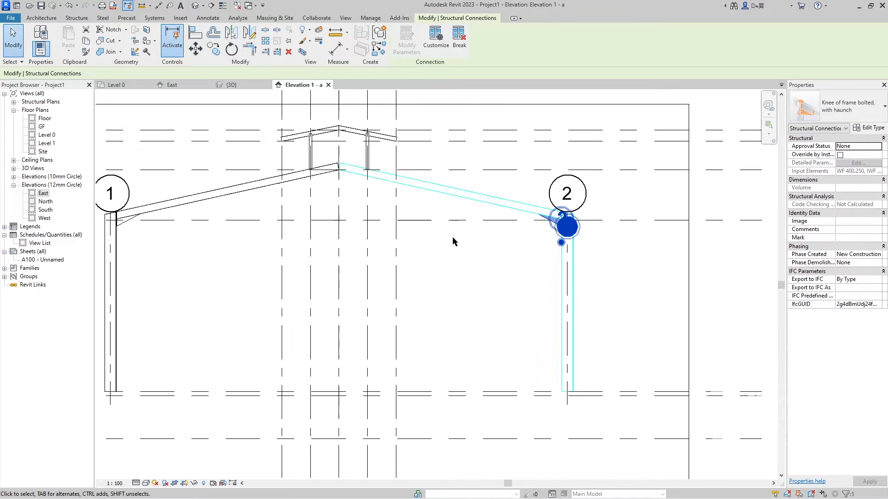
{"action": "key", "text": "Escape"}
Connect the two main rafters at the ridge with an Apex haunch connection and check it in the 3D view
{"action": "scroll", "coordinate": [453, 252], "scroll_direction": "up", "scroll_amount": 5}
{"action": "middle_click_drag", "start_coordinate": [350, 239], "coordinate": [618, 298]}
{"action": "scroll", "coordinate": [502, 291], "scroll_direction": "down", "scroll_amount": 2}
{"action": "left_click", "coordinate": [399, 209]}
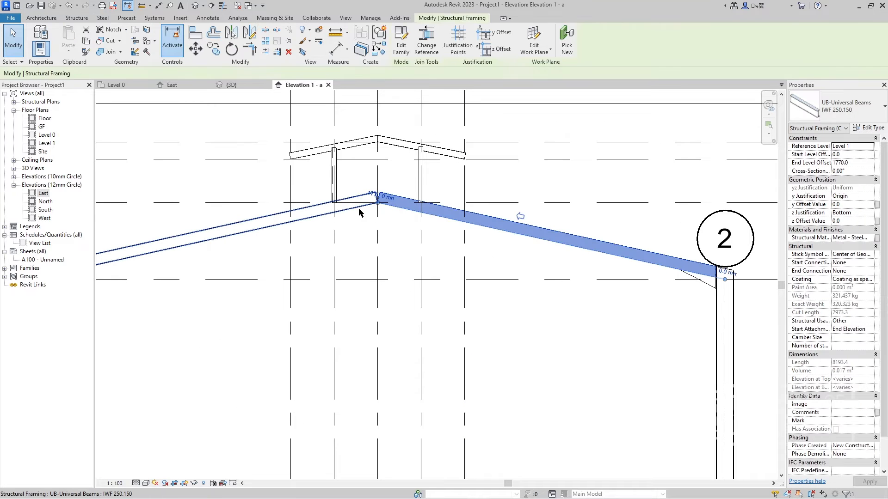
{"action": "left_click", "coordinate": [368, 206], "text": "ctrl"}
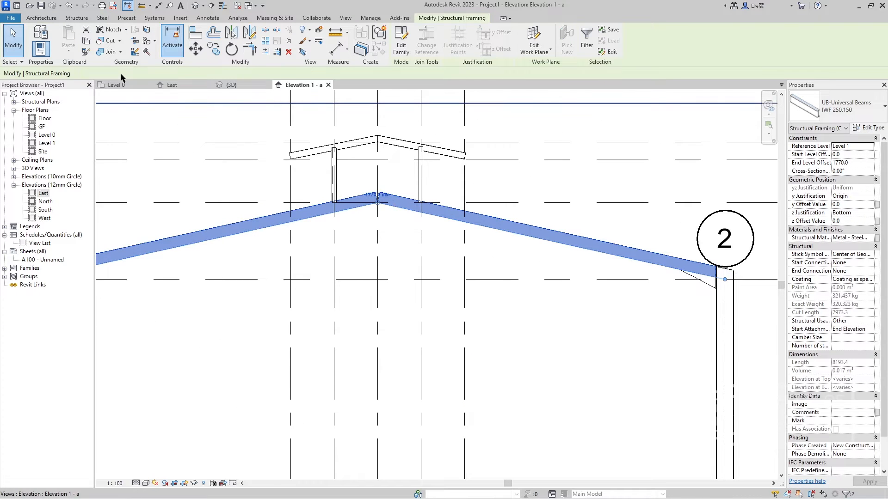
{"action": "left_click", "coordinate": [103, 18]}
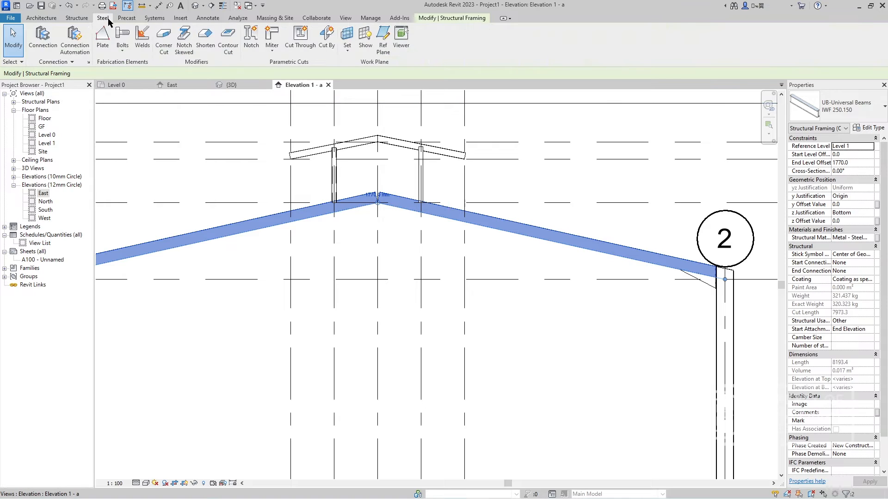
{"action": "left_click", "coordinate": [43, 41]}
{"action": "left_click", "coordinate": [846, 106]}
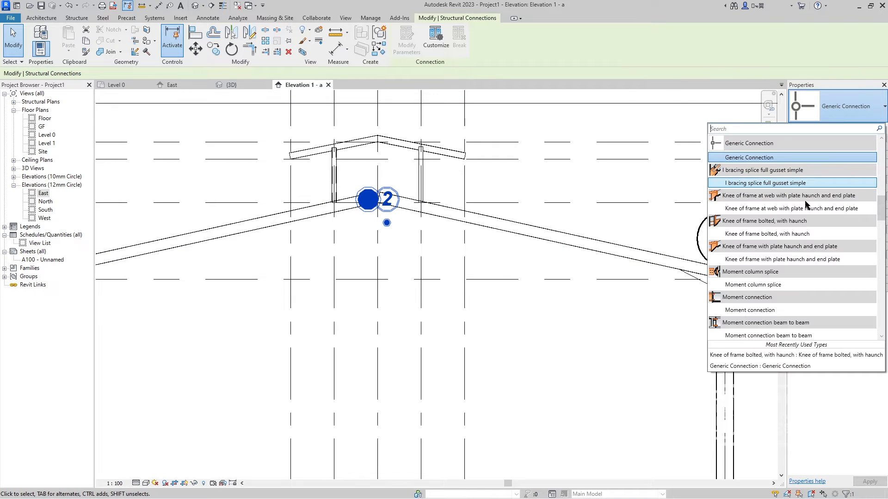
{"action": "scroll", "coordinate": [800, 199], "scroll_direction": "up", "scroll_amount": 15}
{"action": "left_click", "coordinate": [780, 154]}
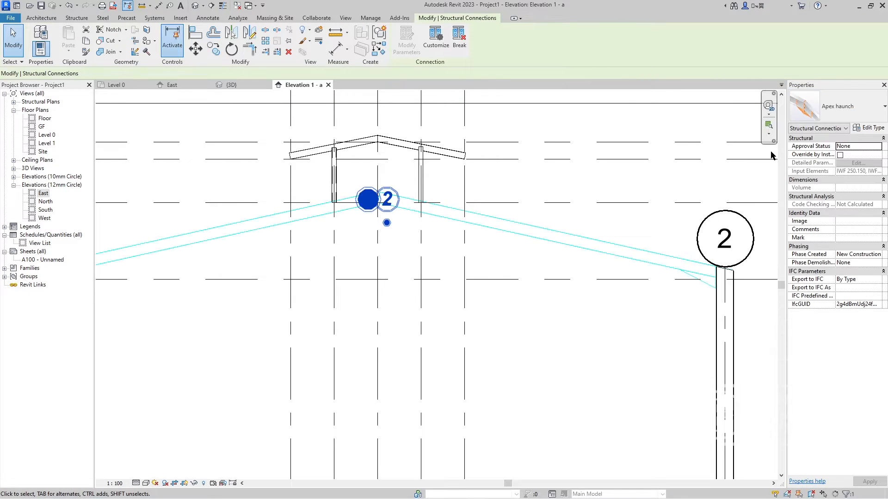
{"action": "left_click", "coordinate": [388, 257]}
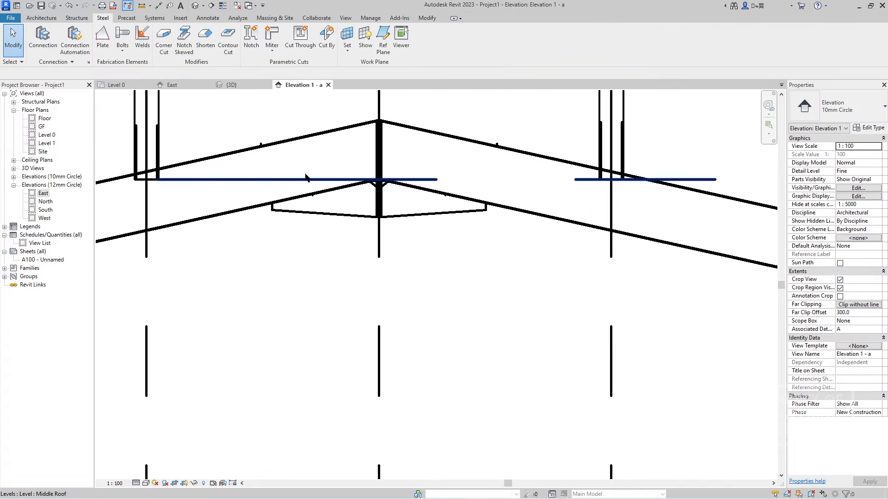
{"action": "left_click", "coordinate": [224, 88]}
{"action": "middle_click_drag", "start_coordinate": [434, 306], "coordinate": [497, 242], "text": "shift"}
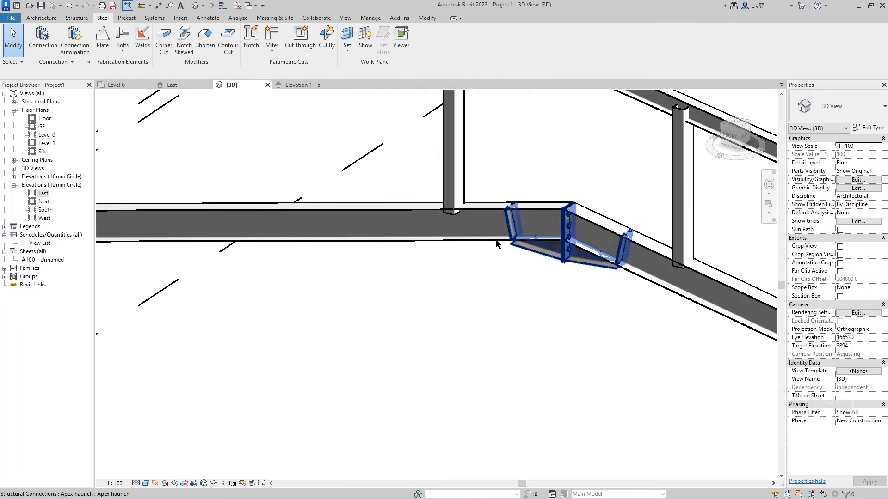
In Elevation 1 - a, try a Clip angle - skewed connection between the left upper RHS column and the main rafter
{"action": "left_click", "coordinate": [290, 87]}
{"action": "scroll", "coordinate": [429, 281], "scroll_direction": "down", "scroll_amount": 2}
{"action": "mouse_move", "coordinate": [429, 282]}
{"action": "middle_mouse_down"}
{"action": "mouse_move", "coordinate": [402, 254]}
{"action": "mouse_move", "coordinate": [419, 269]}
{"action": "middle_mouse_up"}
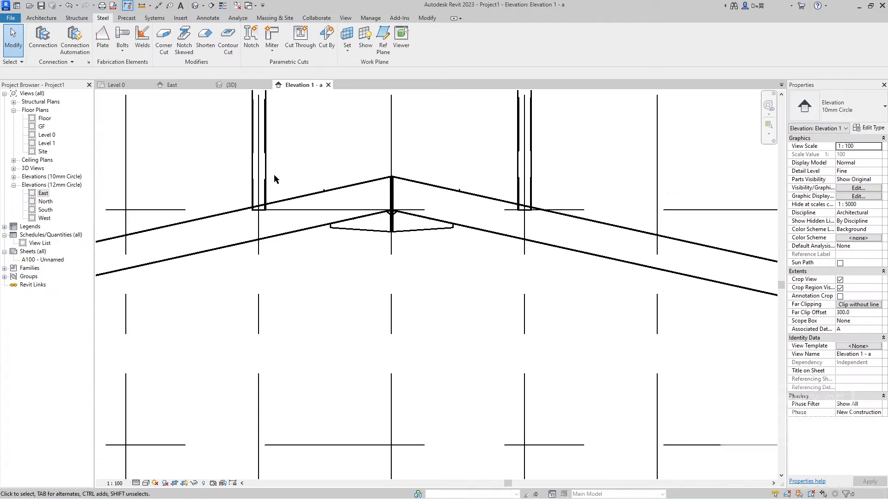
{"action": "left_click", "coordinate": [261, 171]}
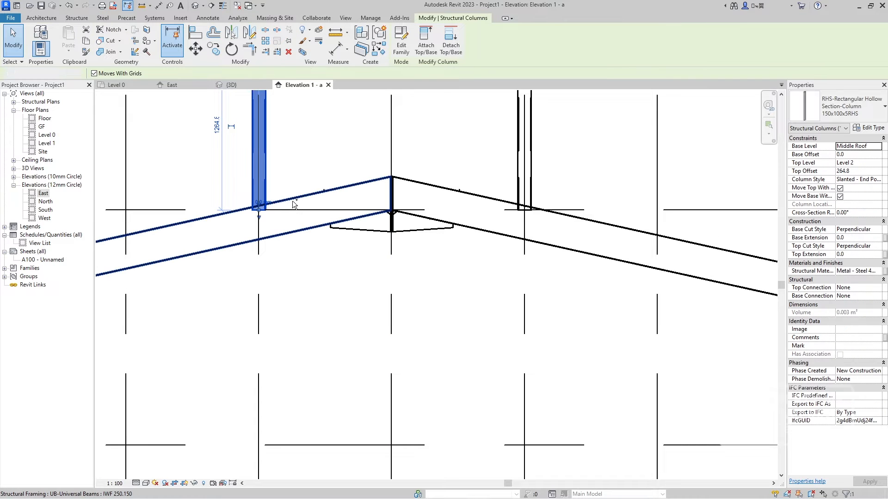
{"action": "left_click", "coordinate": [292, 201], "text": "ctrl"}
{"action": "left_click", "coordinate": [34, 40]}
{"action": "left_click", "coordinate": [860, 106]}
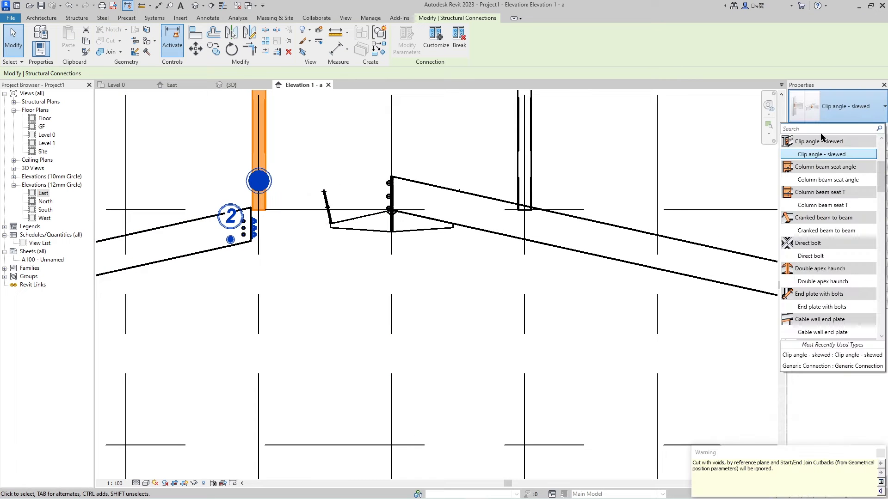
{"action": "left_click", "coordinate": [455, 92]}
{"action": "key", "text": "b"}
{"action": "key", "text": "x"}
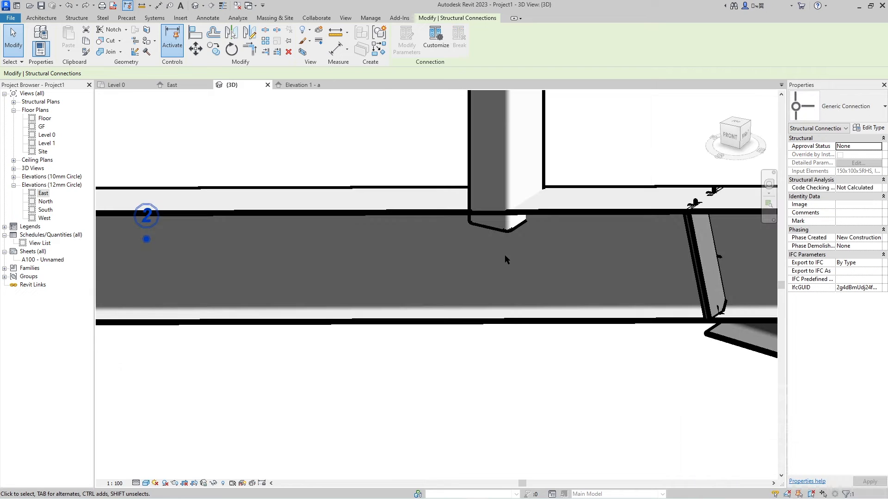
{"action": "key", "text": "ctrl+Tab"}
{"action": "scroll", "coordinate": [416, 186], "scroll_direction": "down", "scroll_amount": 5}
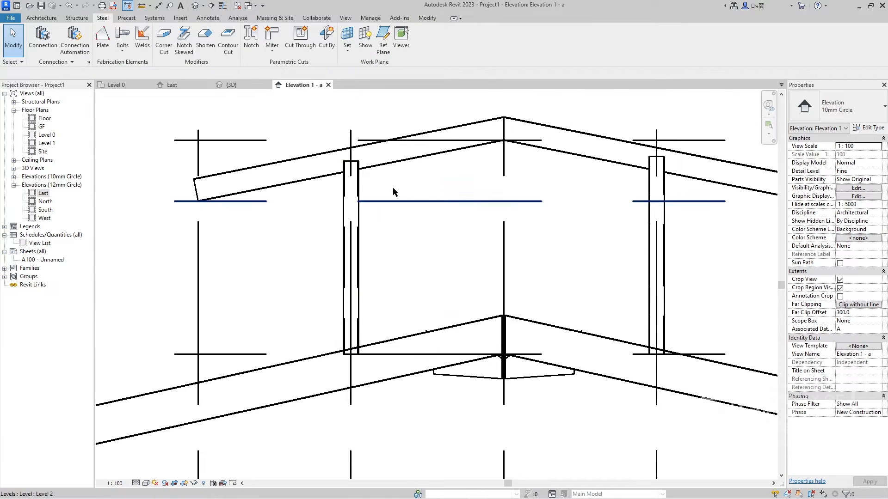
{"action": "left_click", "coordinate": [458, 143]}
{"action": "key", "text": "Escape"}
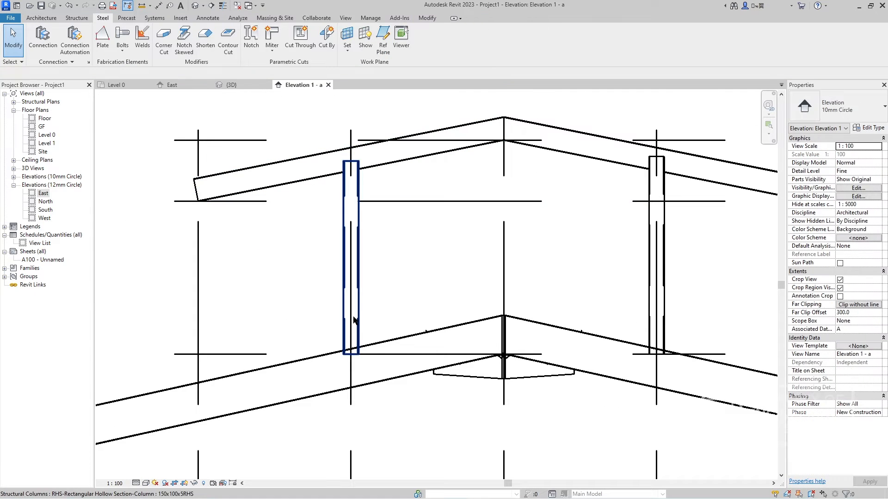
{"action": "left_click", "coordinate": [365, 323]}
{"action": "left_click", "coordinate": [354, 350]}
{"action": "key", "text": "super"}
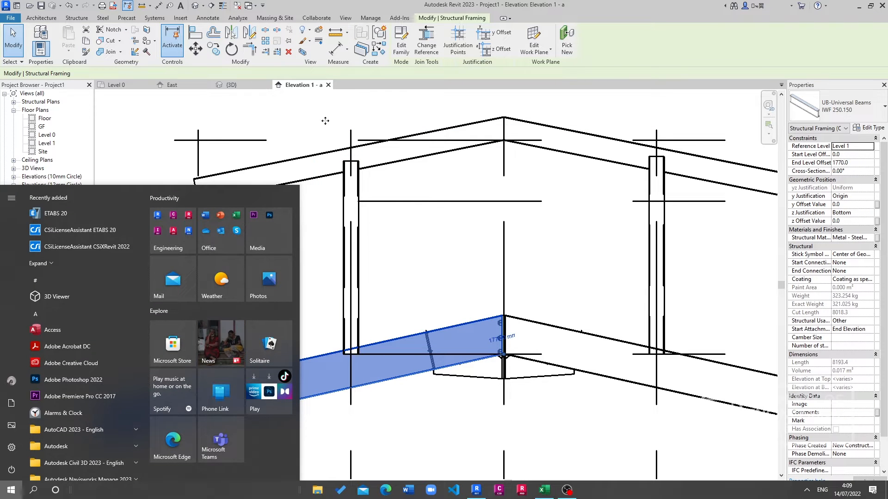
Try a Double apex haunch connection between the left upper RHS column and the main rafter, and undo it
{"action": "left_click", "coordinate": [360, 298]}
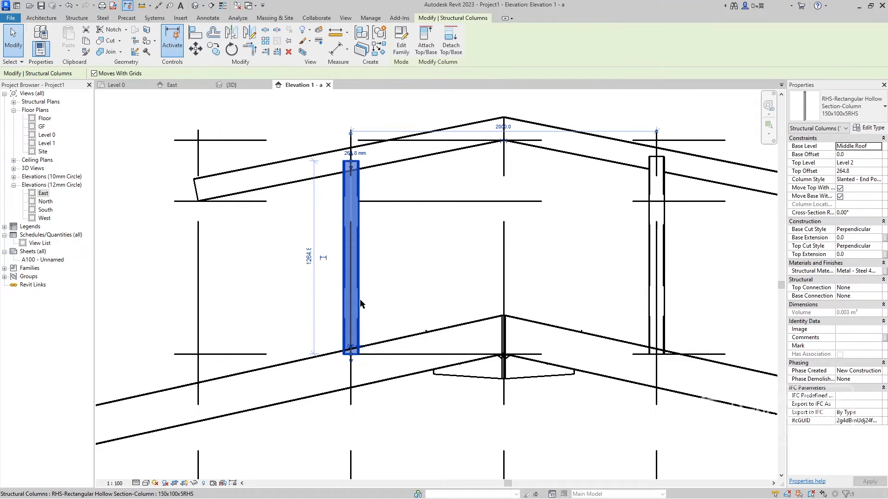
{"action": "left_click", "coordinate": [385, 340], "text": "ctrl"}
{"action": "left_click", "coordinate": [102, 17]}
{"action": "left_click", "coordinate": [55, 46]}
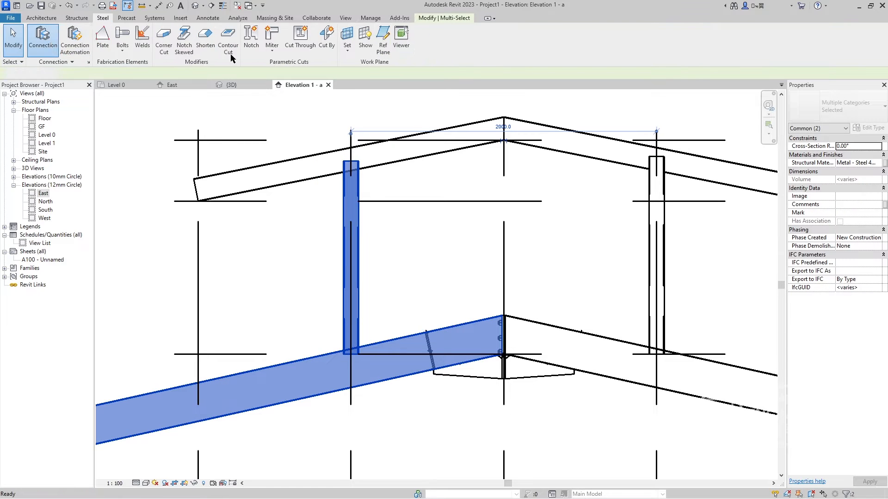
{"action": "left_click", "coordinate": [842, 106]}
{"action": "scroll", "coordinate": [800, 209], "scroll_direction": "down", "scroll_amount": 2}
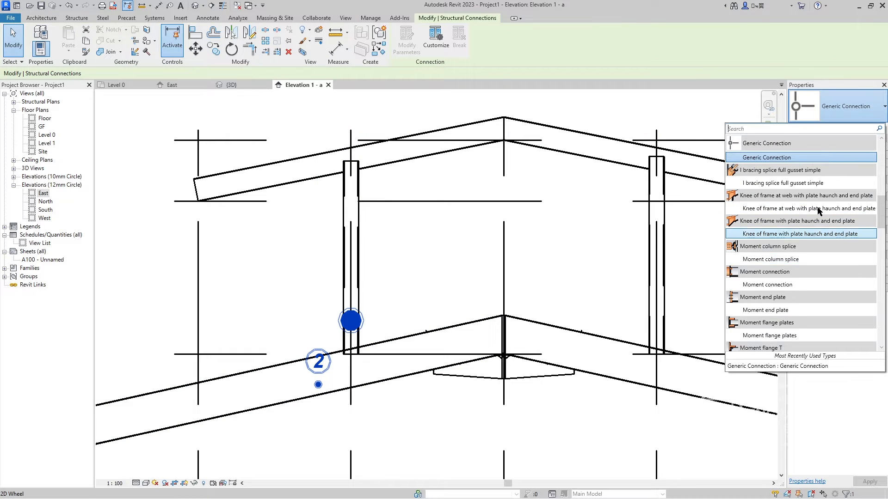
{"action": "scroll", "coordinate": [815, 204], "scroll_direction": "up", "scroll_amount": 5}
{"action": "scroll", "coordinate": [807, 248], "scroll_direction": "down", "scroll_amount": 2}
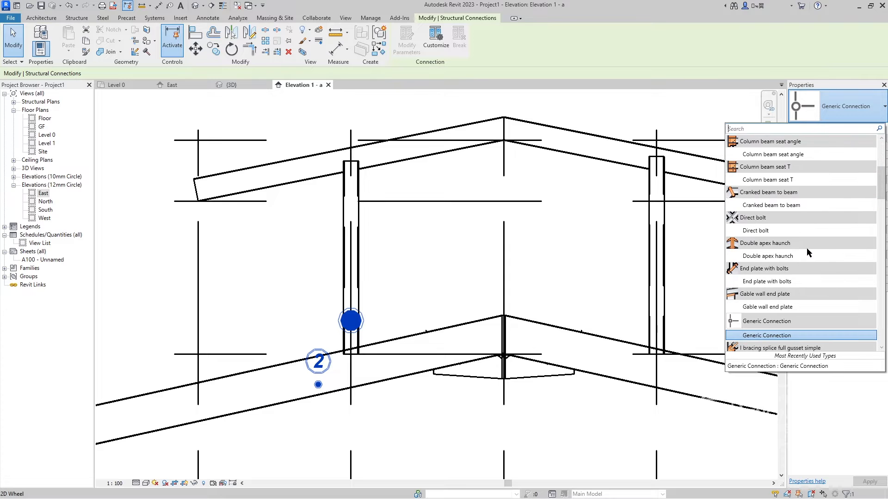
{"action": "left_click", "coordinate": [807, 253]}
{"action": "key", "text": "ctrl+z"}
{"action": "key", "text": "ctrl+z"}
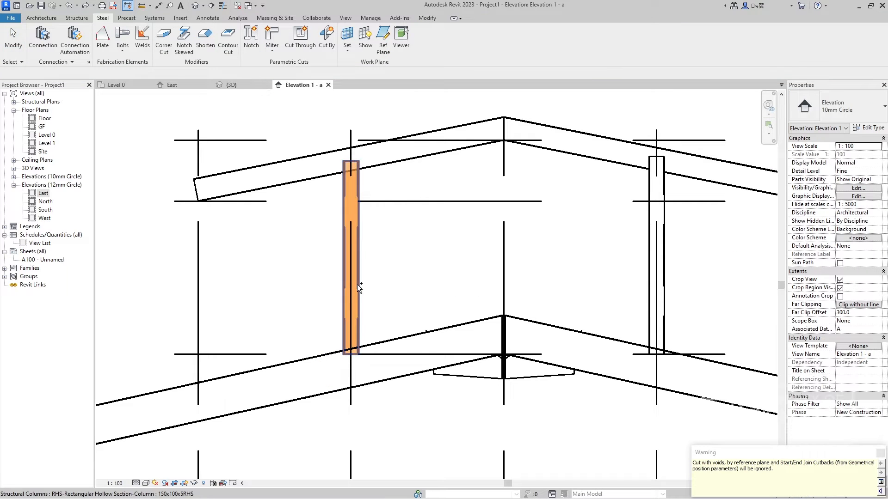
Raise the base of the left upper RHS column to the top edge of the main rafter
{"action": "middle_click_drag", "start_coordinate": [499, 472], "coordinate": [388, 315]}
{"action": "scroll", "coordinate": [387, 354], "scroll_direction": "down", "scroll_amount": 1}
{"action": "scroll", "coordinate": [544, 377], "scroll_direction": "down", "scroll_amount": 4}
{"action": "middle_click_drag", "start_coordinate": [544, 377], "coordinate": [562, 395]}
{"action": "scroll", "coordinate": [361, 319], "scroll_direction": "up", "scroll_amount": 3}
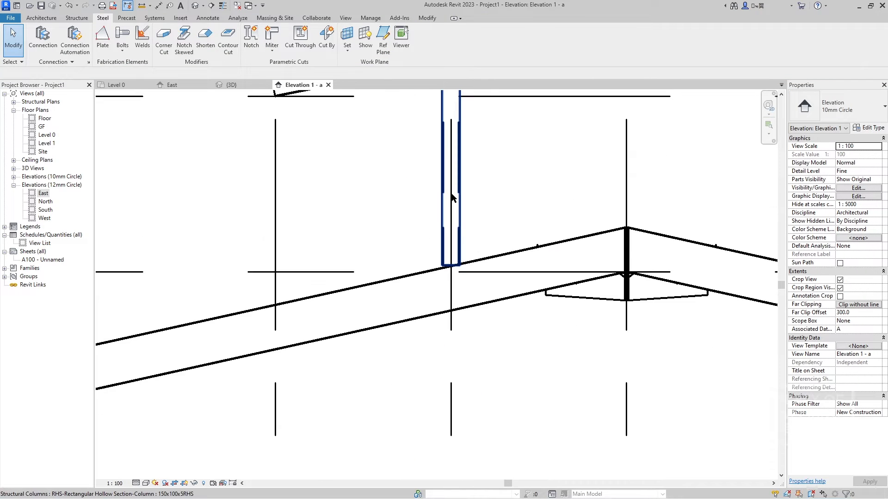
Try the End plate with bolts for railing posts automation on the left upper RHS column and main rafter
{"action": "left_click", "coordinate": [452, 193]}
{"action": "left_click", "coordinate": [410, 276], "text": "ctrl"}
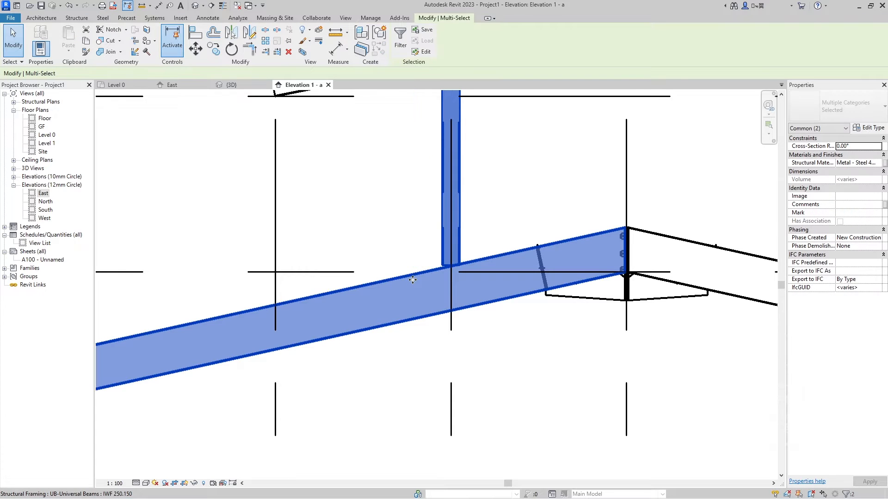
{"action": "left_click", "coordinate": [102, 18]}
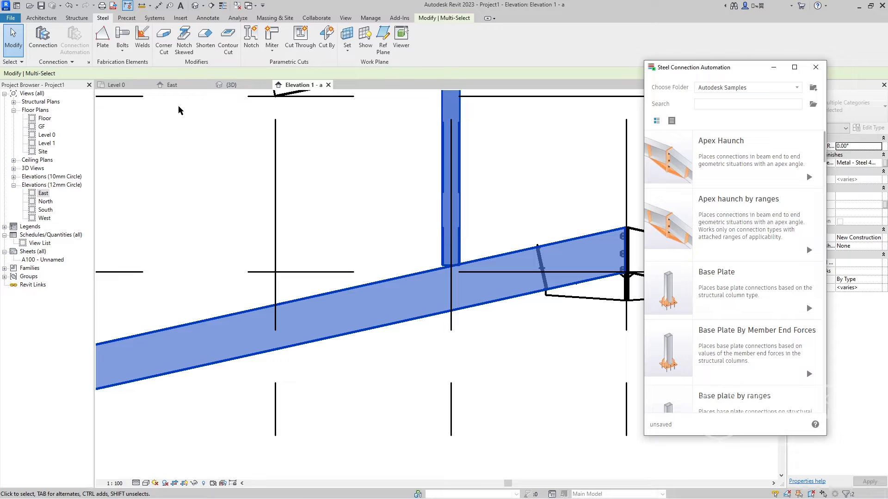
{"action": "scroll", "coordinate": [739, 222], "scroll_direction": "down", "scroll_amount": 10}
{"action": "scroll", "coordinate": [740, 300], "scroll_direction": "up", "scroll_amount": 5}
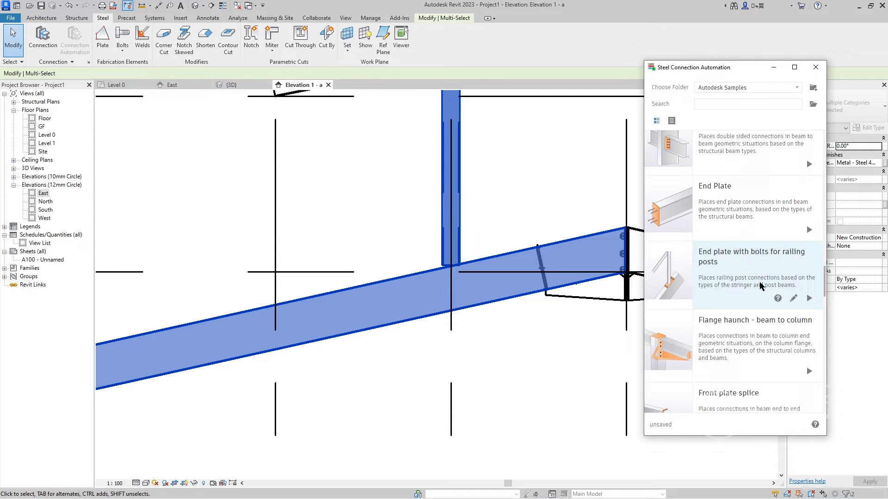
{"action": "left_click", "coordinate": [810, 298]}
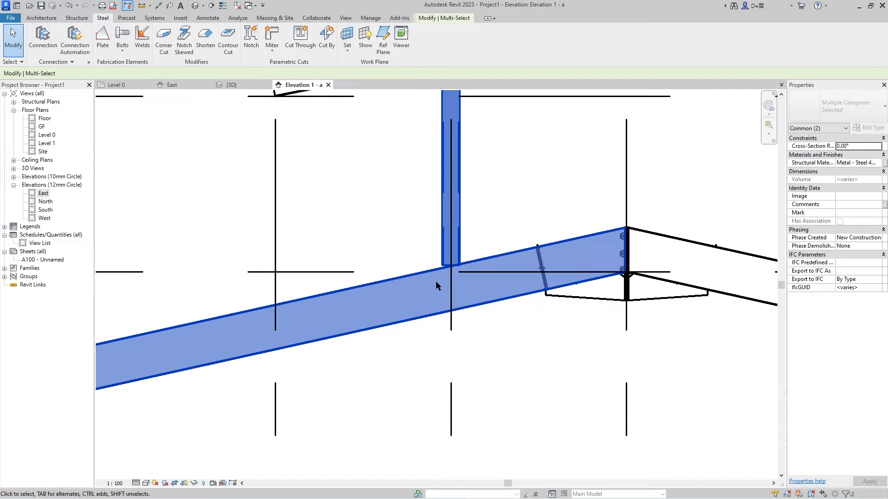
Try a Shear plate connection between the left upper RHS column and the main rafter, and undo it
{"action": "left_click", "coordinate": [43, 42]}
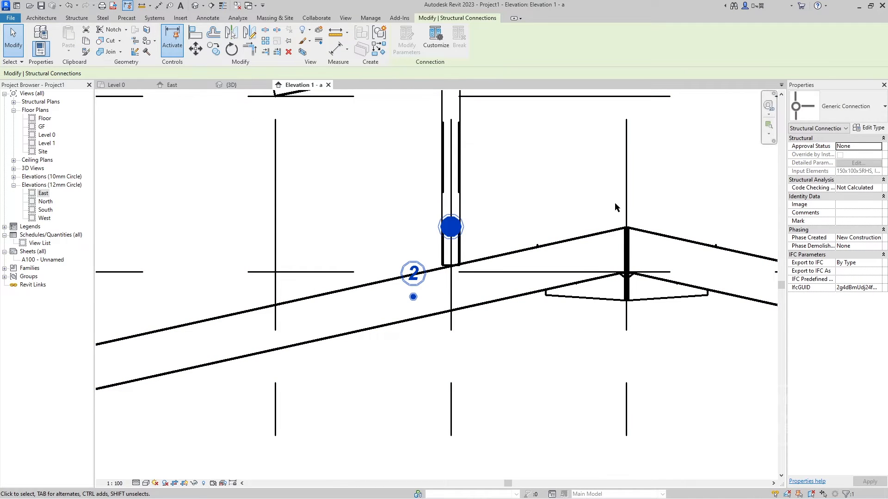
{"action": "left_click", "coordinate": [851, 108]}
{"action": "scroll", "coordinate": [801, 251], "scroll_direction": "down", "scroll_amount": 10}
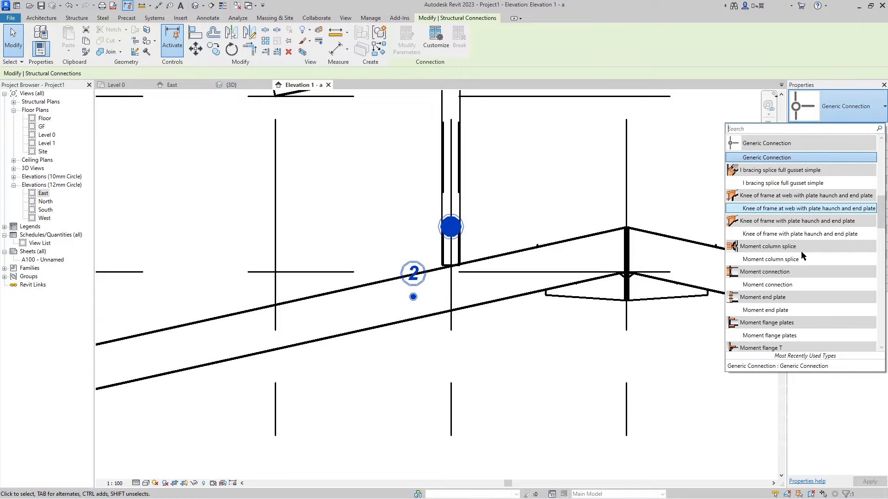
{"action": "scroll", "coordinate": [797, 245], "scroll_direction": "down", "scroll_amount": 5}
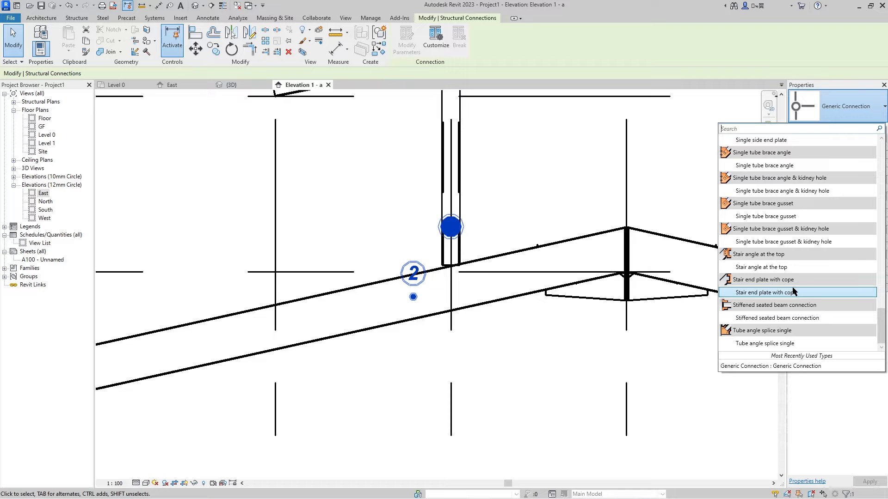
{"action": "left_click", "coordinate": [794, 291]}
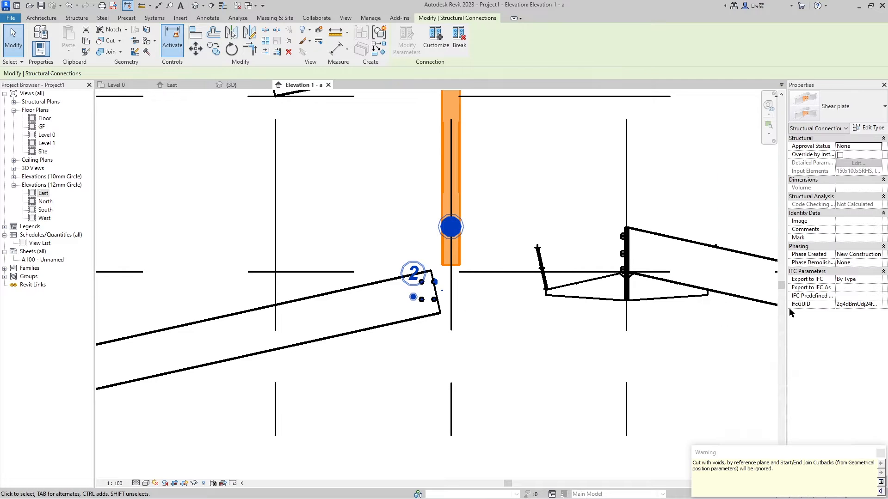
{"action": "key", "text": "Escape"}
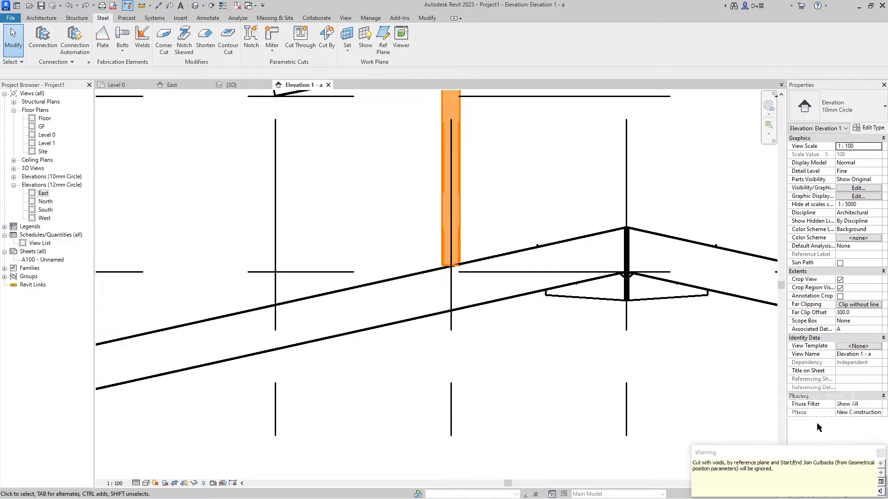
Place another connection between the main rafter and left upper RHS column, and search its connection types for "BEAM TO B"
{"action": "left_click", "coordinate": [471, 264]}
{"action": "left_click", "coordinate": [453, 243], "text": "ctrl"}
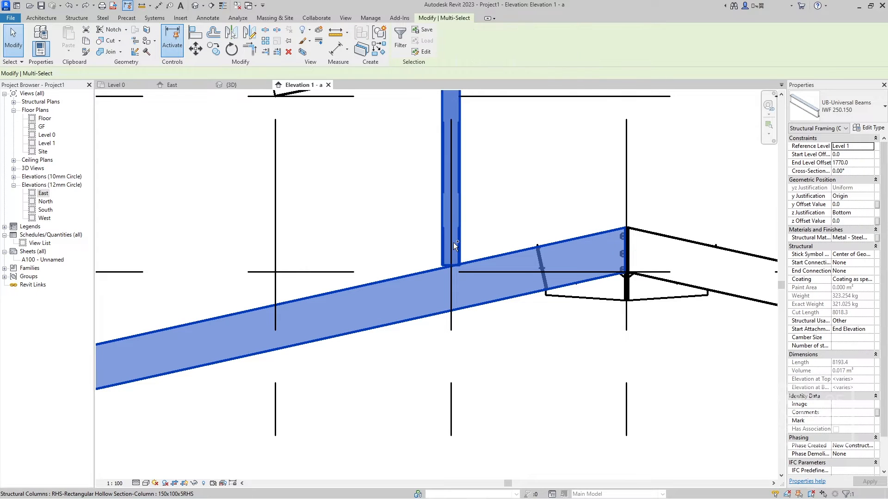
{"action": "left_click", "coordinate": [104, 18]}
{"action": "left_click", "coordinate": [51, 44]}
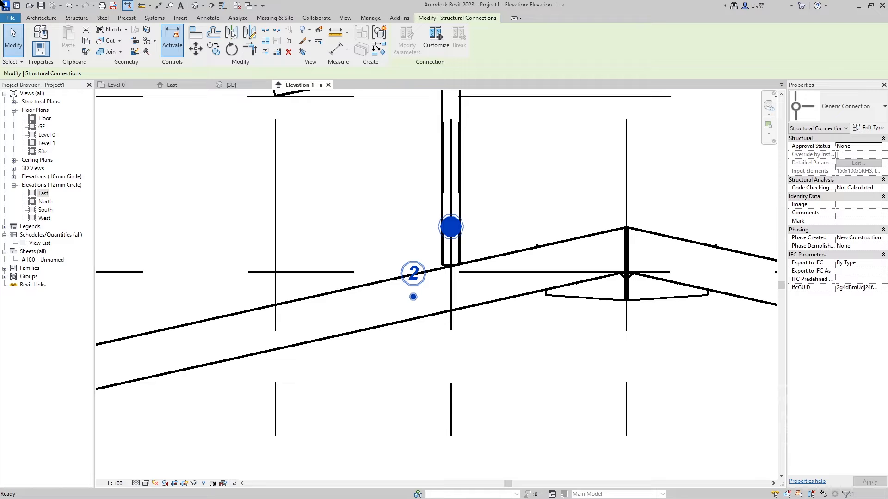
{"action": "left_click", "coordinate": [796, 121]}
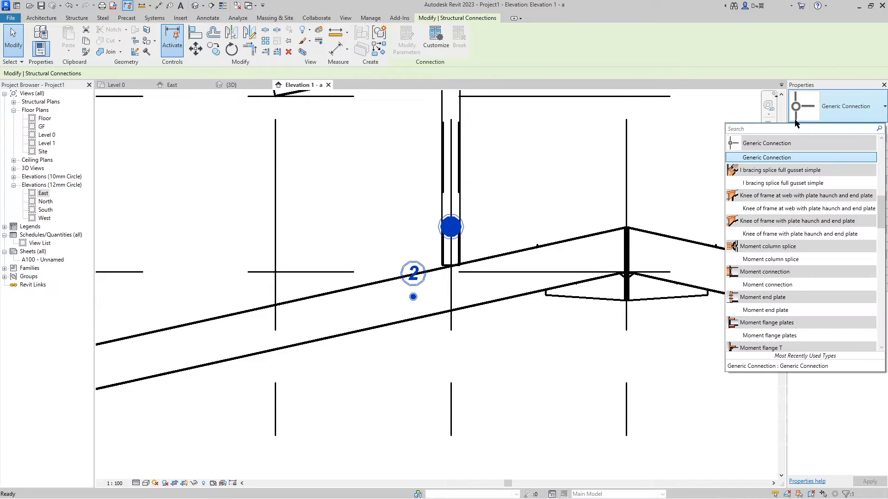
{"action": "type", "text": "BEAM TO B"}
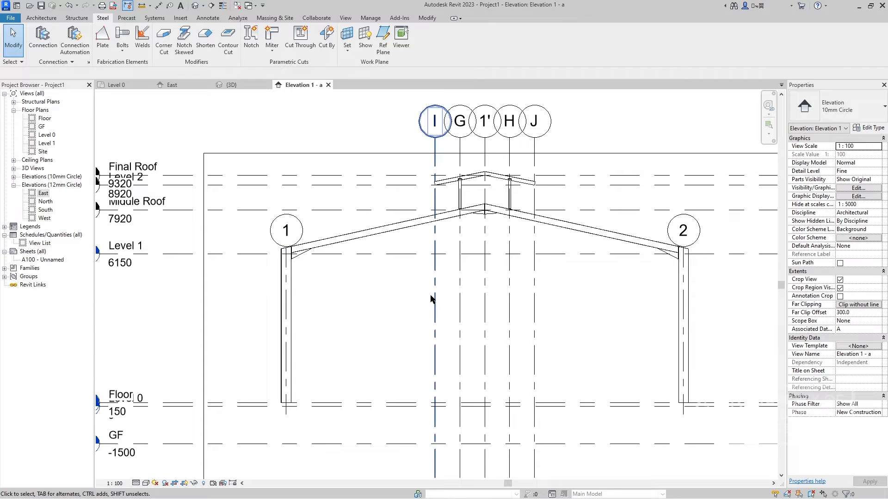
Lower the top of the right upper RHS column to the underside of the upper rafter
{"action": "scroll", "coordinate": [493, 175], "scroll_direction": "up", "scroll_amount": 5}
{"action": "left_click", "coordinate": [509, 194]}
{"action": "scroll", "coordinate": [509, 180], "scroll_direction": "up", "scroll_amount": 4}
{"action": "scroll", "coordinate": [590, 186], "scroll_direction": "up", "scroll_amount": 4}
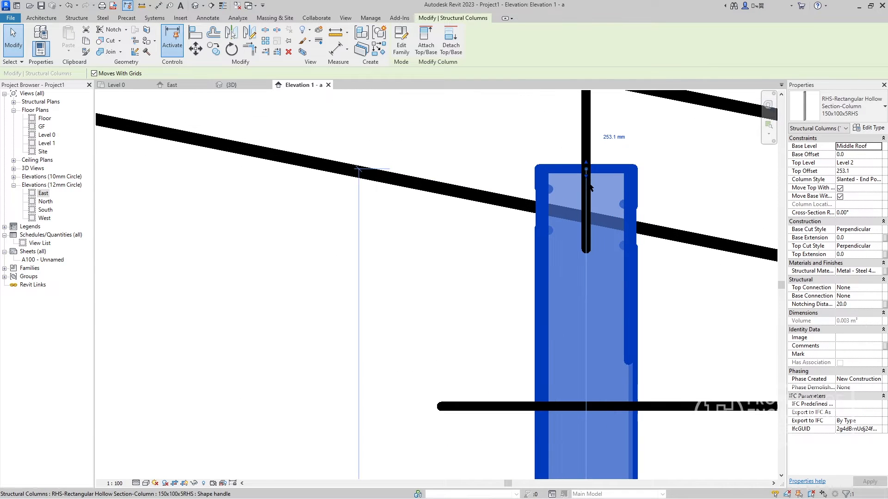
{"action": "left_click_drag", "start_coordinate": [586, 176], "coordinate": [586, 215]}
{"action": "scroll", "coordinate": [545, 269], "scroll_direction": "down", "scroll_amount": 9}
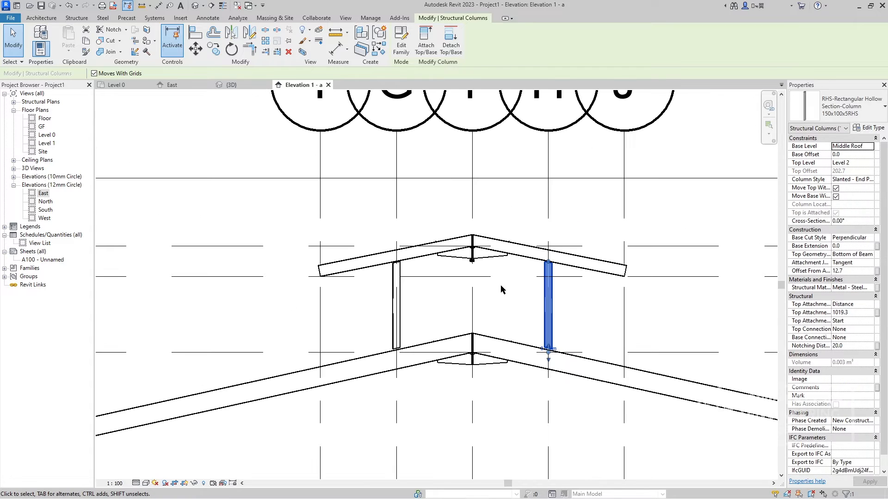
{"action": "left_click", "coordinate": [500, 285]}
Select the upper roof's apex haunch, show it in the 3D view, and duplicate its type as Apex haunch 2
{"action": "scroll", "coordinate": [512, 284], "scroll_direction": "down", "scroll_amount": 2}
{"action": "scroll", "coordinate": [489, 279], "scroll_direction": "up", "scroll_amount": 5}
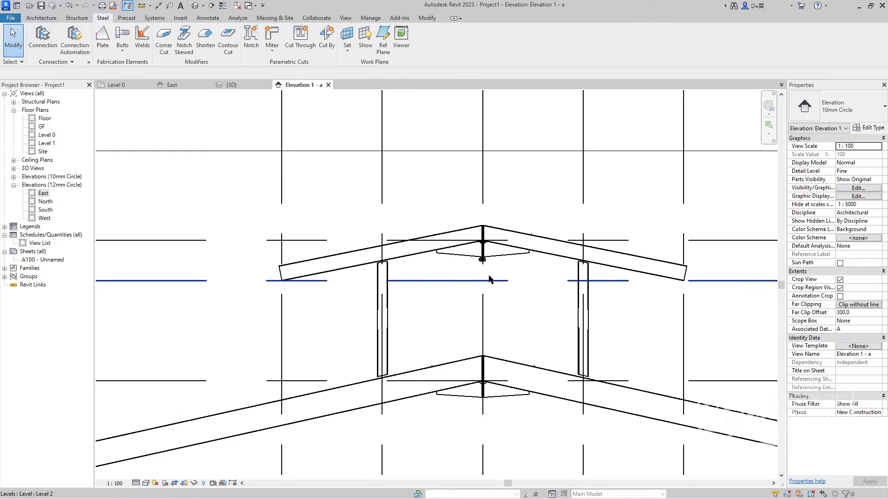
{"action": "left_click", "coordinate": [485, 248]}
{"action": "scroll", "coordinate": [491, 259], "scroll_direction": "up", "scroll_amount": 1}
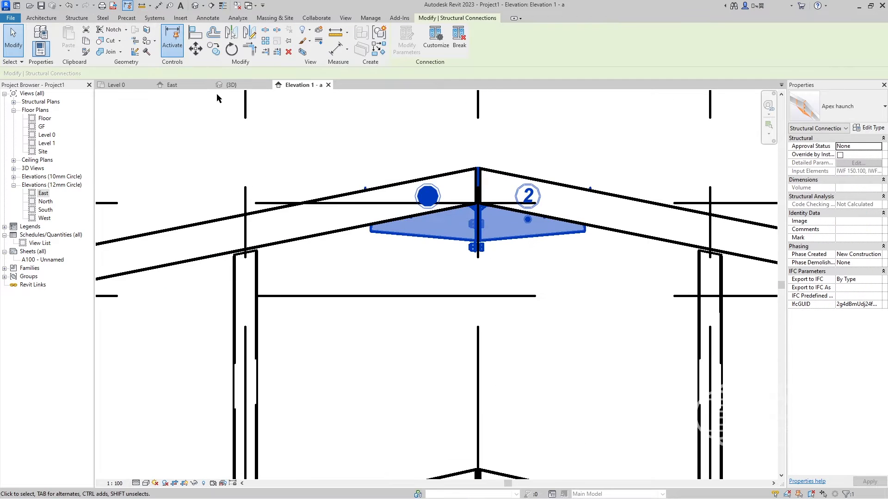
{"action": "left_click", "coordinate": [243, 88]}
{"action": "scroll", "coordinate": [551, 272], "scroll_direction": "up", "scroll_amount": 3}
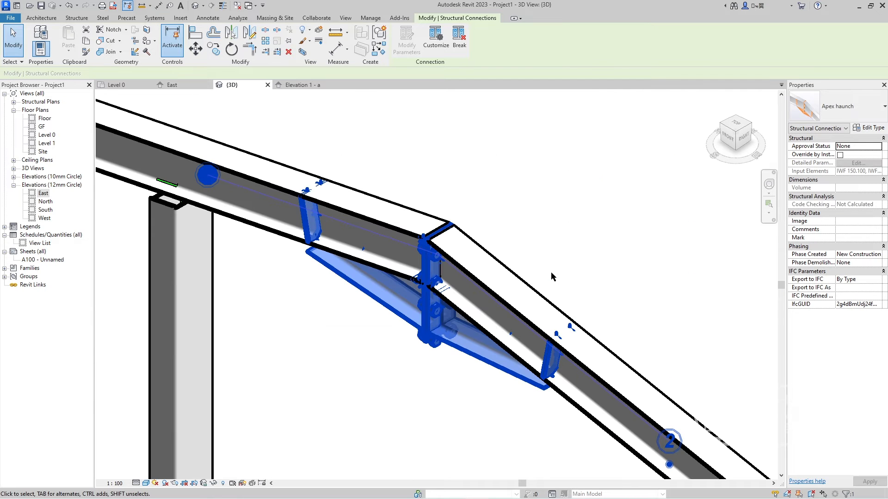
{"action": "scroll", "coordinate": [449, 338], "scroll_direction": "up", "scroll_amount": 4}
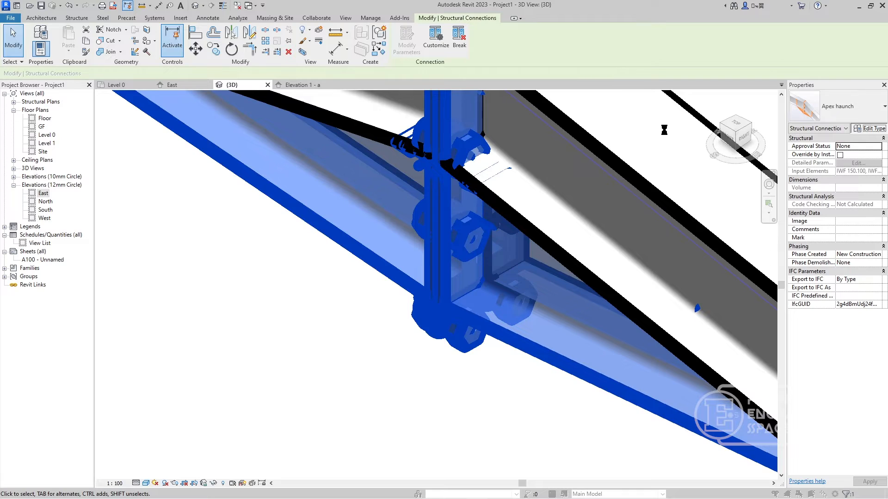
{"action": "left_click", "coordinate": [869, 128]}
{"action": "left_click", "coordinate": [623, 109]}
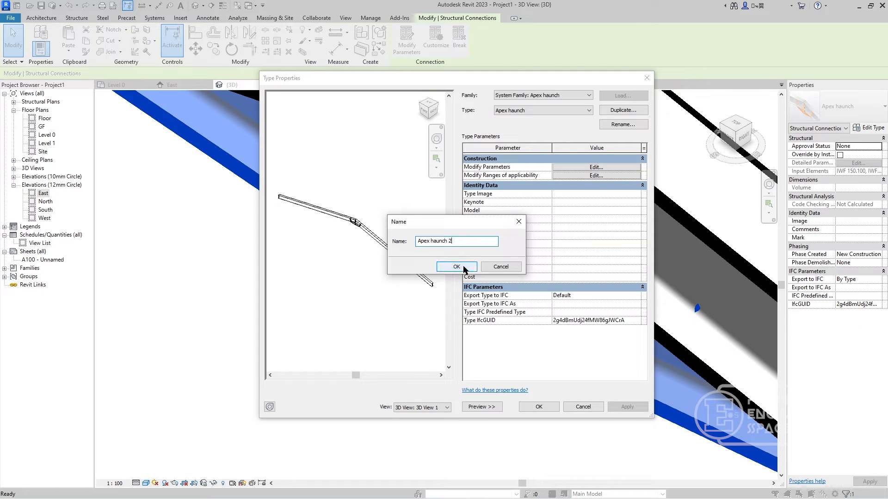
{"action": "left_click", "coordinate": [456, 266]}
In the type's bolt groups, set Group 2 to 1 line with start distance 150, and Group 1's intermediate distance to 150
{"action": "left_click", "coordinate": [561, 177]}
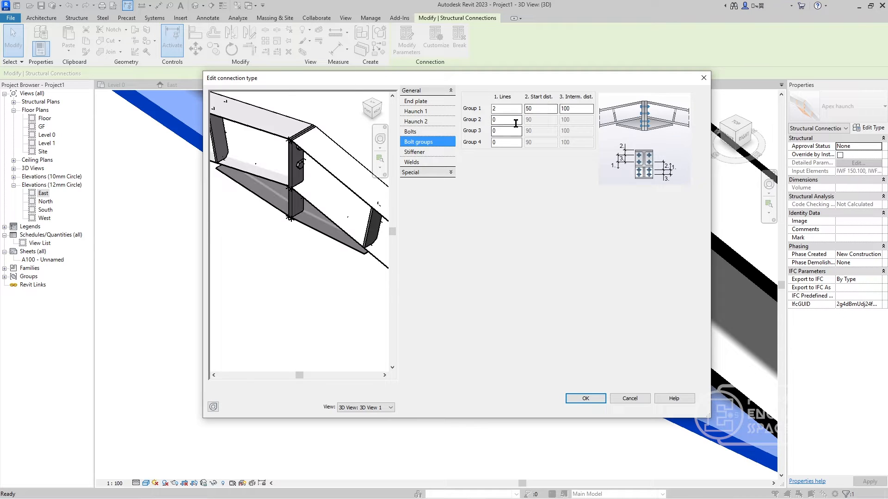
{"action": "left_click_drag", "start_coordinate": [509, 121], "coordinate": [475, 114]}
{"action": "type", "text": "1"}
{"action": "key", "text": "Tab"}
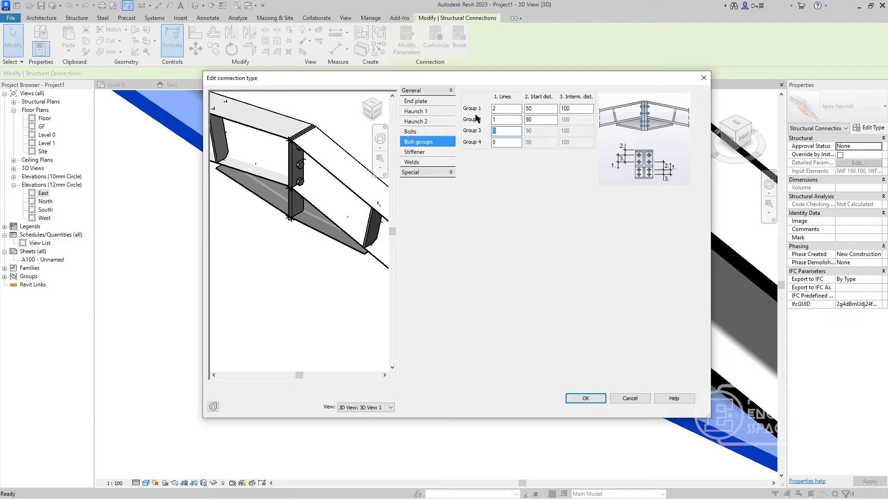
{"action": "left_click", "coordinate": [546, 119]}
{"action": "key", "text": "Tab"}
{"action": "left_click_drag", "start_coordinate": [537, 120], "coordinate": [503, 121]}
{"action": "type", "text": "150"}
{"action": "key", "text": "Tab"}
{"action": "double_click", "coordinate": [571, 109]}
{"action": "type", "text": "150"}
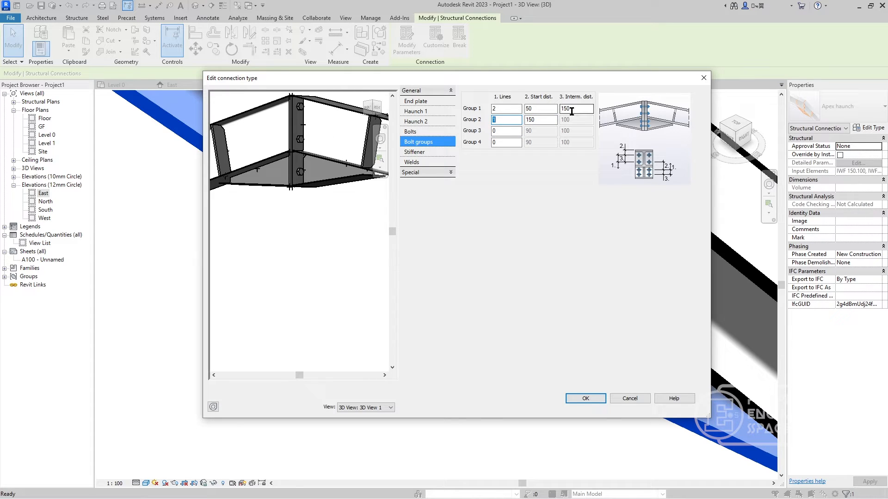
Set Group 1's intermediate distance to 100 and Group 2 to 2 lines with intermediate distance 70, and apply the type changes
{"action": "double_click", "coordinate": [572, 110]}
{"action": "type", "text": "100"}
{"action": "key", "text": "Tab"}
{"action": "type", "text": "2"}
{"action": "key", "text": "Tab"}
{"action": "double_click", "coordinate": [580, 120]}
{"action": "type", "text": "1"}
{"action": "key", "text": "Tab"}
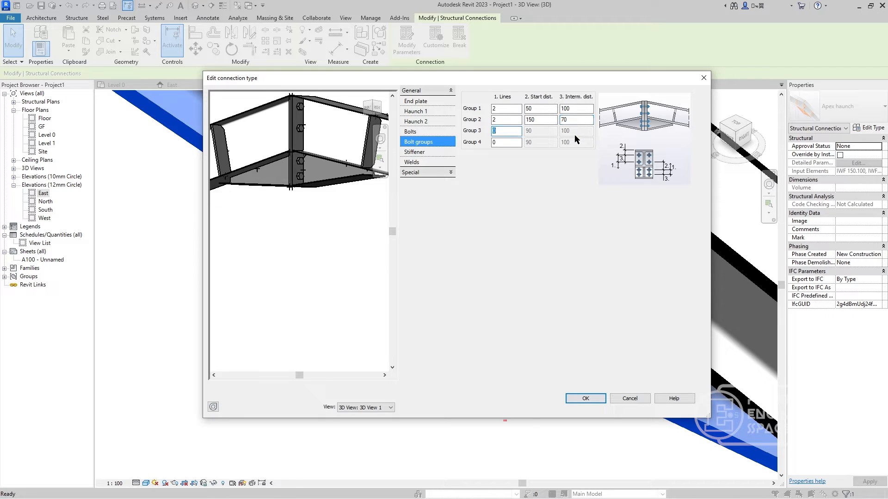
{"action": "scroll", "coordinate": [287, 258], "scroll_direction": "up", "scroll_amount": 3}
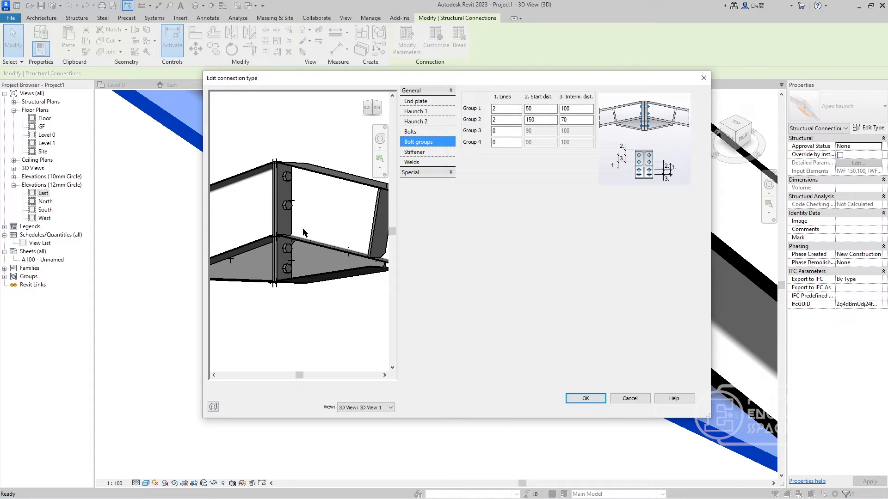
{"action": "key", "text": "Return"}
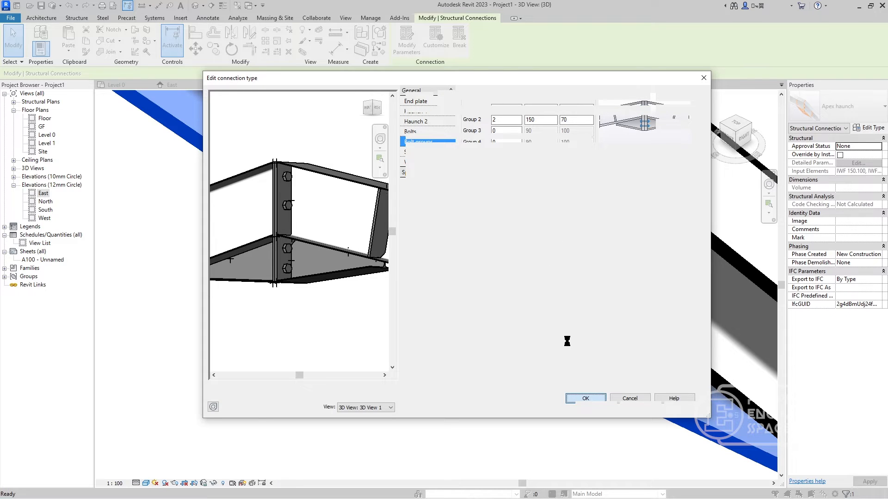
{"action": "left_click", "coordinate": [550, 407]}
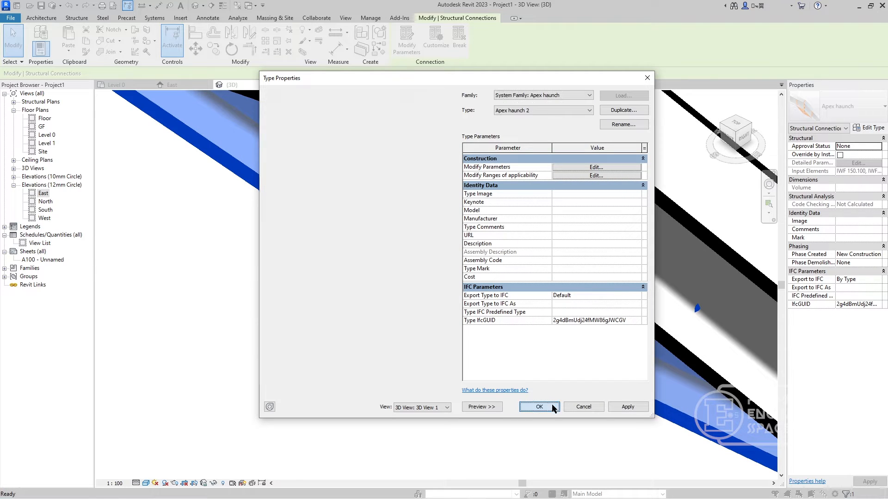
Edit the upper apex haunch's bolt groups again, setting Group 1's intermediate distance to 75 and Group 2's start distance to 100
{"action": "scroll", "coordinate": [472, 359], "scroll_direction": "down", "scroll_amount": 2}
{"action": "middle_click_drag", "start_coordinate": [474, 361], "coordinate": [538, 234]}
{"action": "scroll", "coordinate": [512, 273], "scroll_direction": "up", "scroll_amount": 1}
{"action": "middle_click_drag", "start_coordinate": [525, 307], "coordinate": [514, 403]}
{"action": "scroll", "coordinate": [513, 319], "scroll_direction": "up", "scroll_amount": 3}
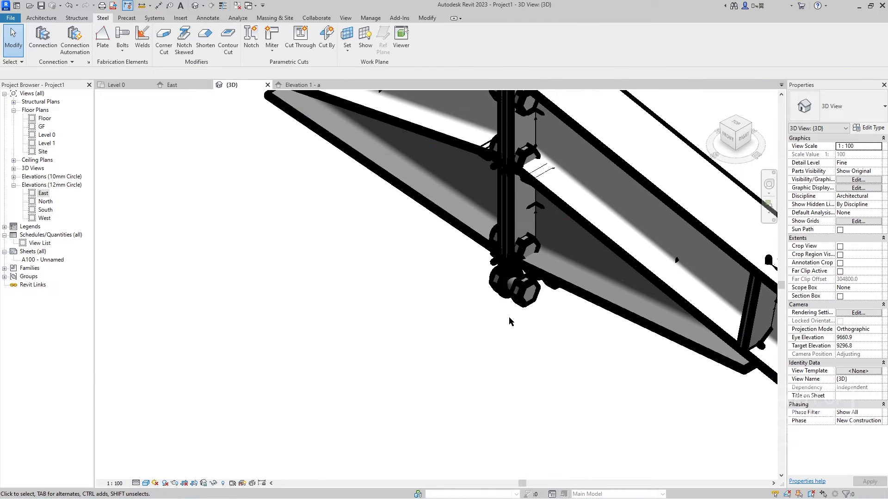
{"action": "scroll", "coordinate": [555, 306], "scroll_direction": "down", "scroll_amount": 4}
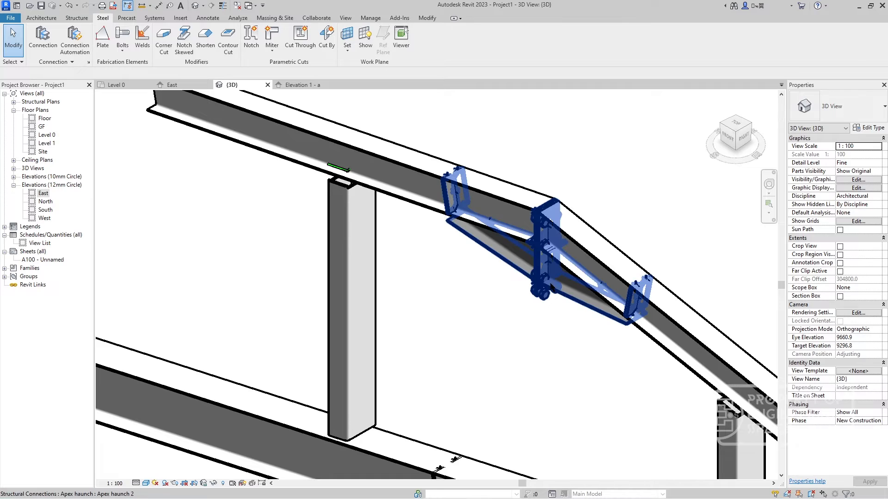
{"action": "left_click", "coordinate": [543, 310]}
{"action": "left_click", "coordinate": [854, 129]}
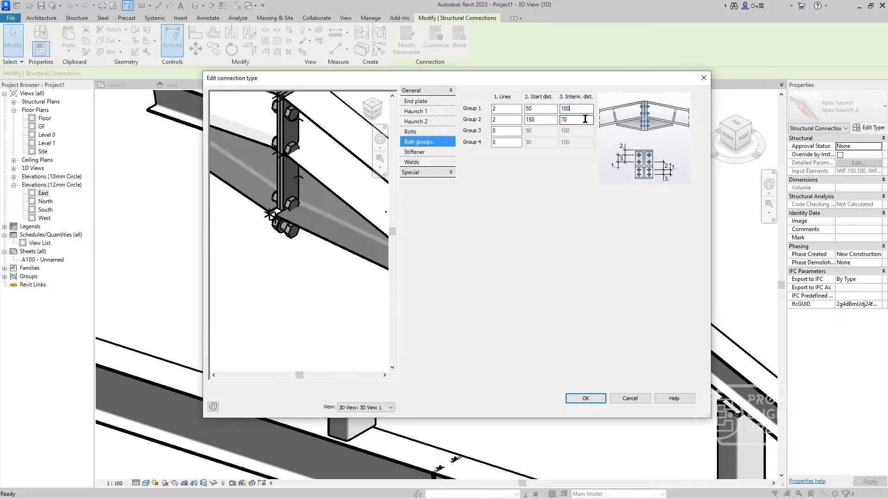
{"action": "key", "text": "BackSpace"}
{"action": "key", "text": "Tab"}
{"action": "key", "text": "Tab"}
{"action": "type", "text": "100"}
{"action": "key", "text": "Tab"}
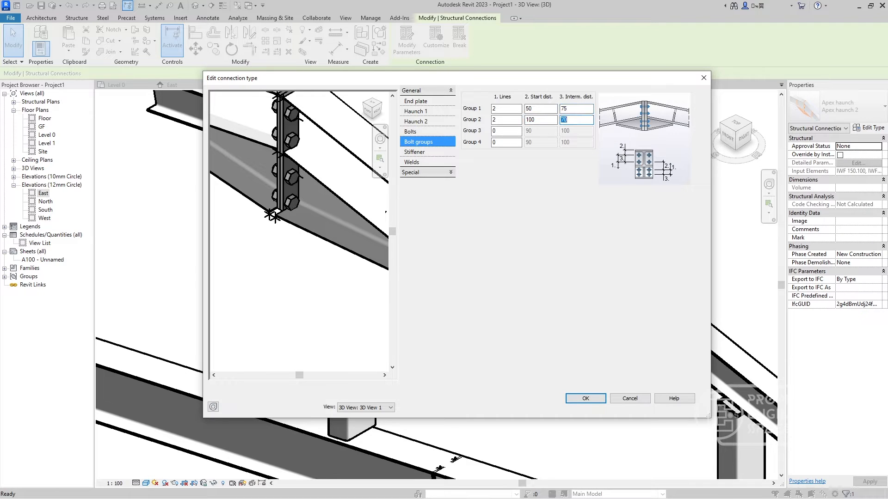
{"action": "left_click", "coordinate": [585, 398]}
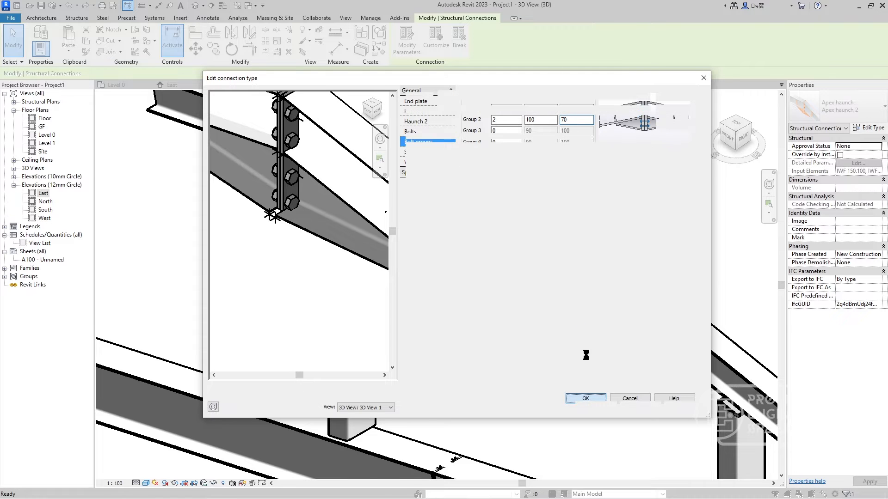
Examine the upper apex haunch's bolts, and show the whole portal frame from the front in the 3D view
{"action": "scroll", "coordinate": [552, 308], "scroll_direction": "down", "scroll_amount": 2}
{"action": "scroll", "coordinate": [532, 351], "scroll_direction": "up", "scroll_amount": 6}
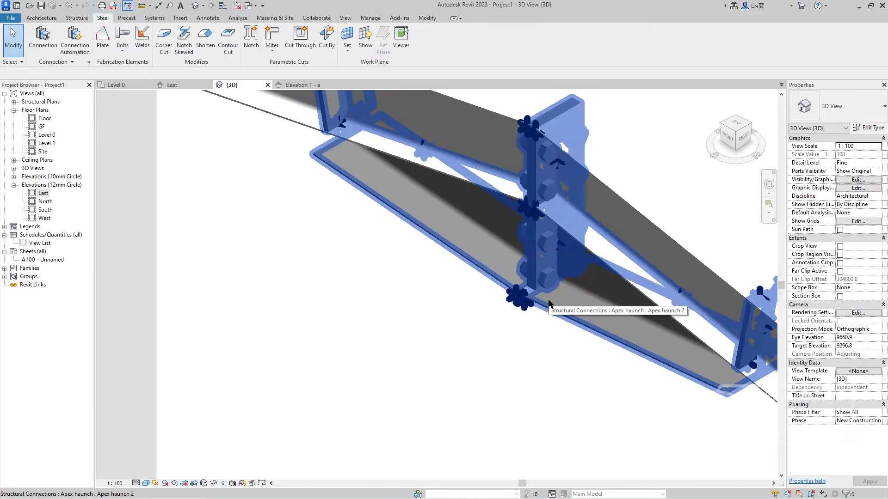
{"action": "scroll", "coordinate": [675, 192], "scroll_direction": "down", "scroll_amount": 6}
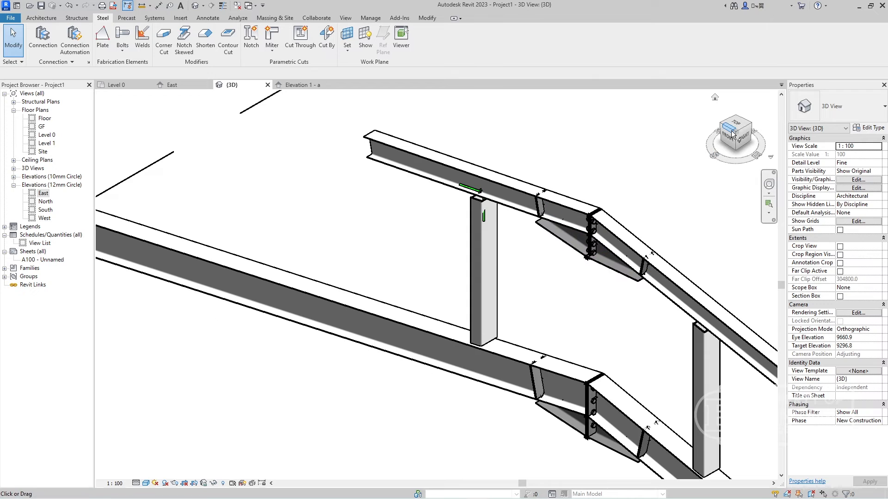
{"action": "left_click", "coordinate": [726, 149]}
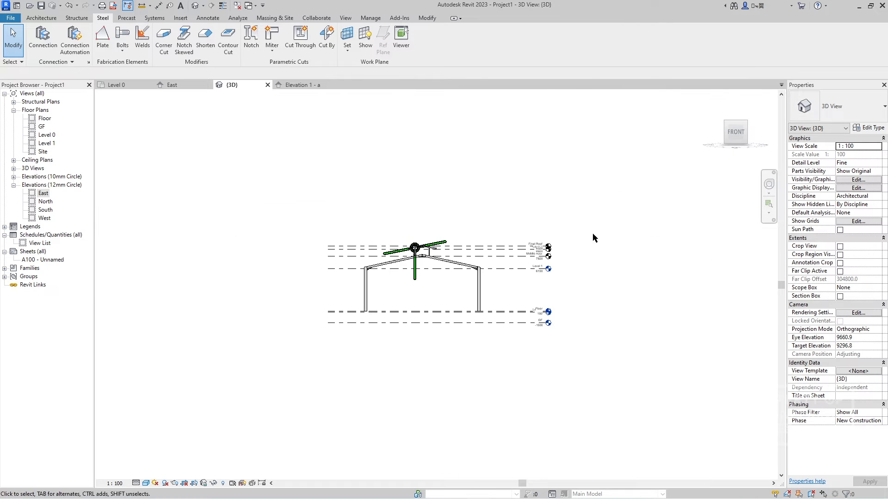
{"action": "left_click", "coordinate": [467, 207]}
{"action": "key", "text": "Escape"}
{"action": "scroll", "coordinate": [466, 207], "scroll_direction": "down", "scroll_amount": 4}
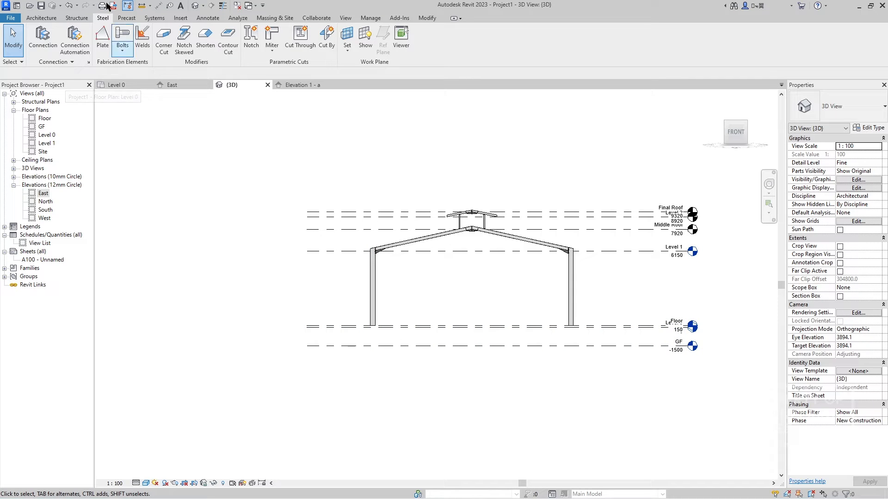
In the Level 0 plan, start placing a structural column and load the M_Concrete-Rectangular-Column family
{"action": "left_click", "coordinate": [82, 18]}
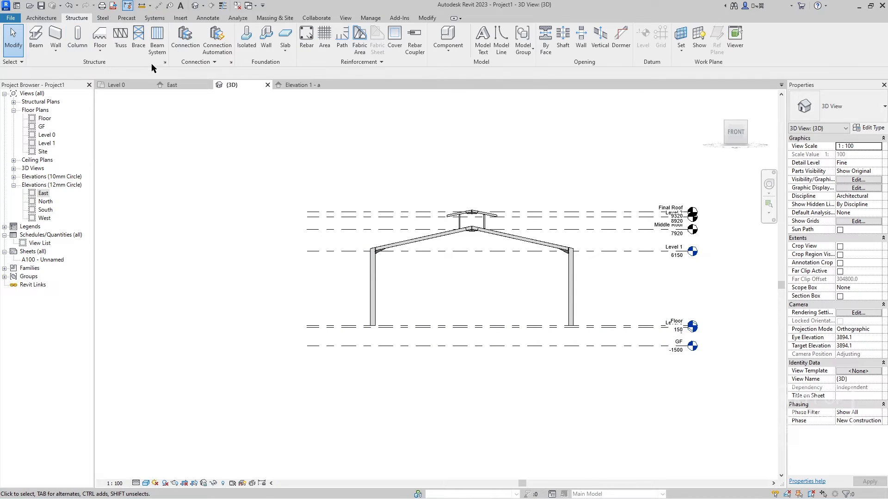
{"action": "left_click", "coordinate": [120, 86]}
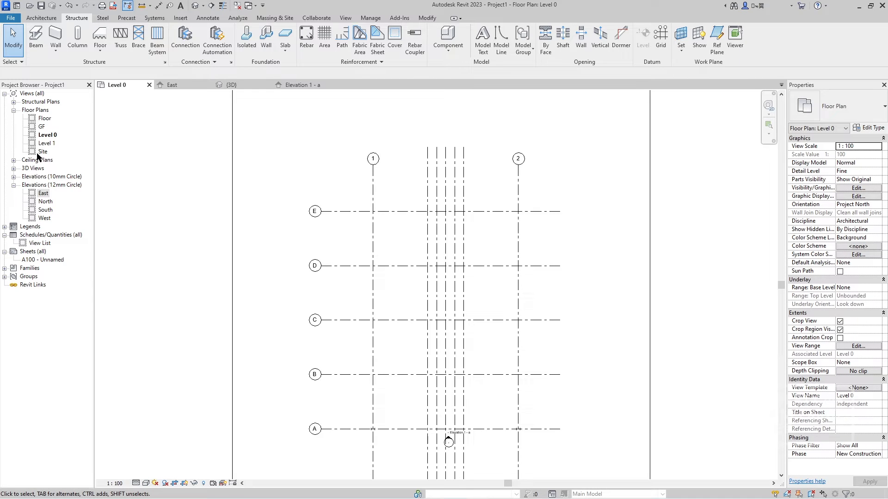
{"action": "left_click", "coordinate": [77, 37]}
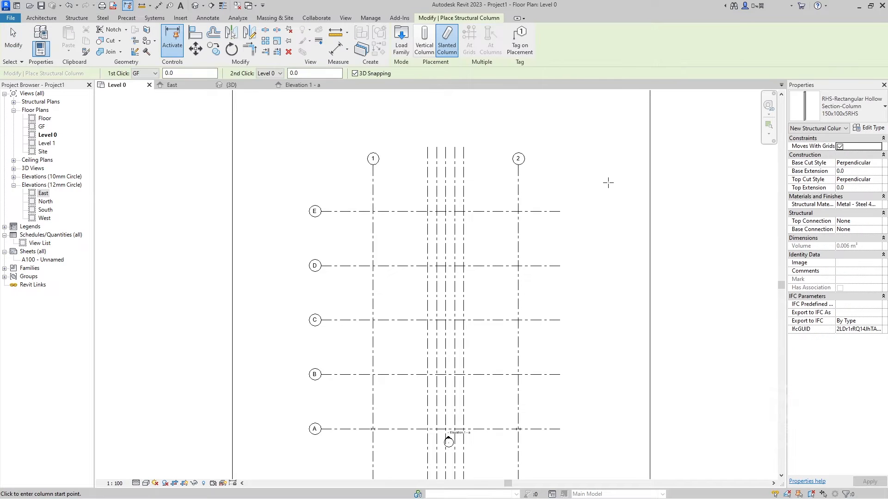
{"action": "left_click", "coordinate": [402, 42]}
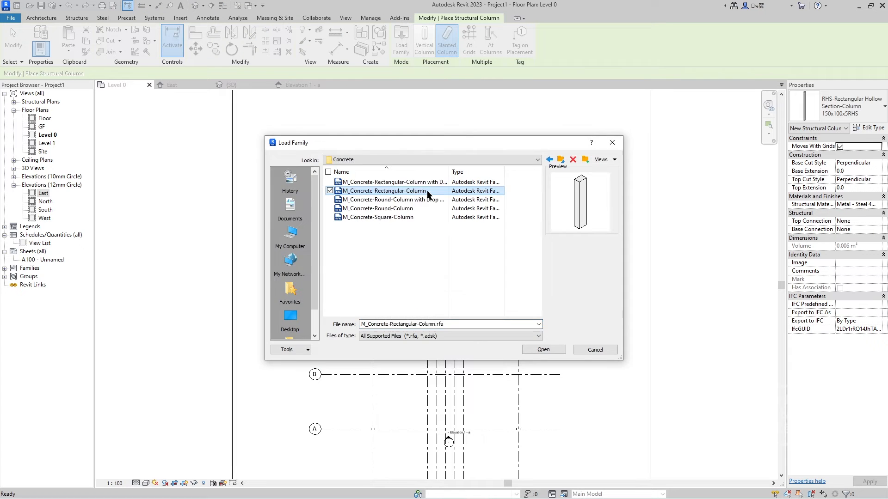
{"action": "double_click", "coordinate": [427, 196]}
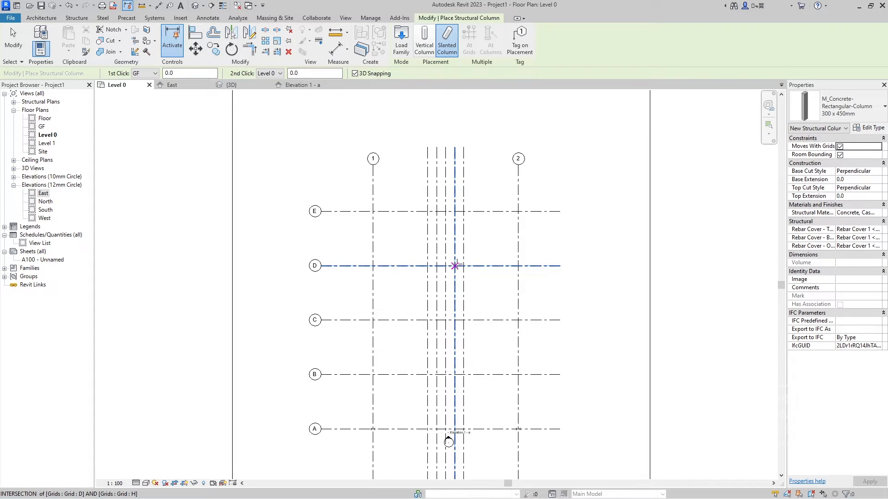
{"action": "scroll", "coordinate": [422, 333], "scroll_direction": "down", "scroll_amount": 1}
{"action": "middle_click_drag", "start_coordinate": [421, 329], "coordinate": [474, 212]}
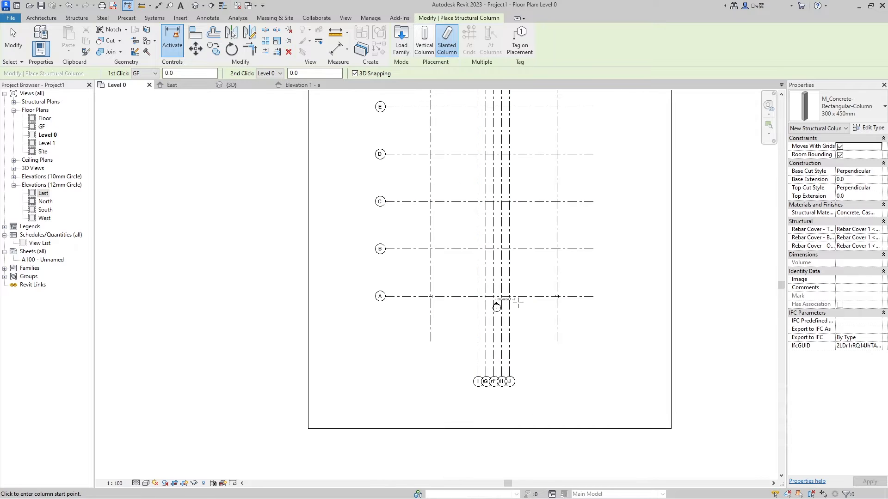
Save the project as Project1 in Documents with a maximum of 1 backup
{"action": "key", "text": "ctrl+s"}
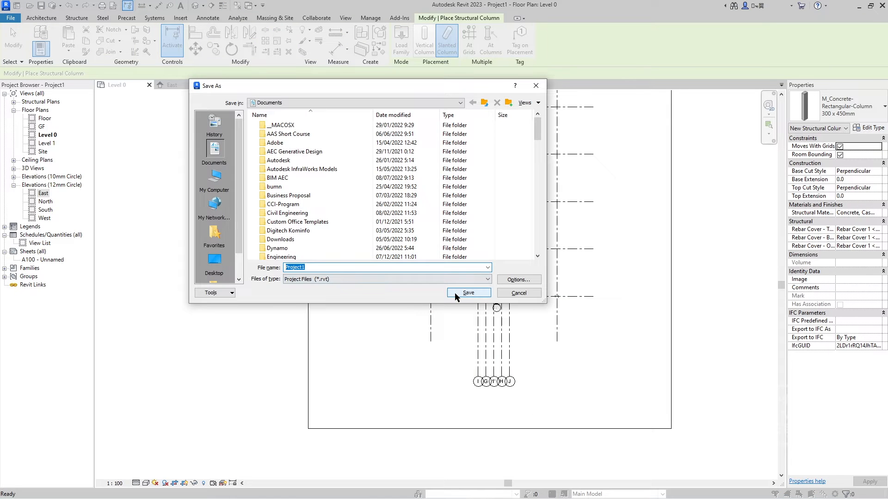
{"action": "left_click", "coordinate": [518, 279]}
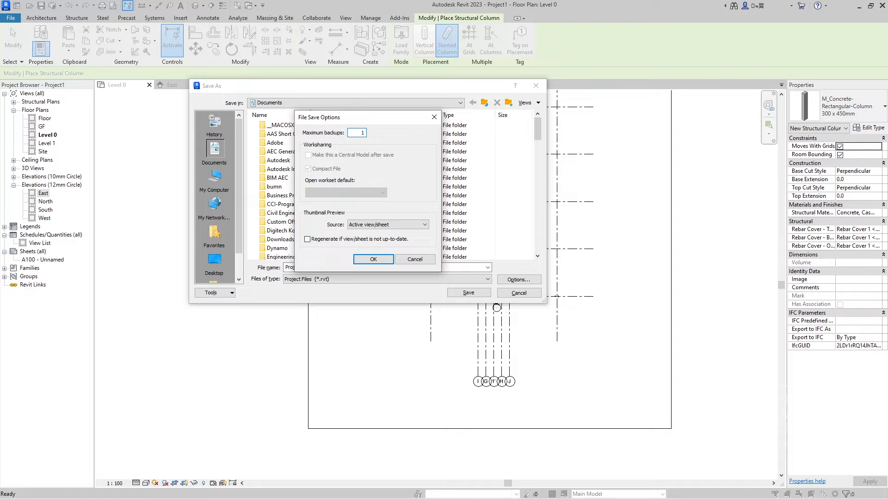
{"action": "left_click", "coordinate": [386, 259]}
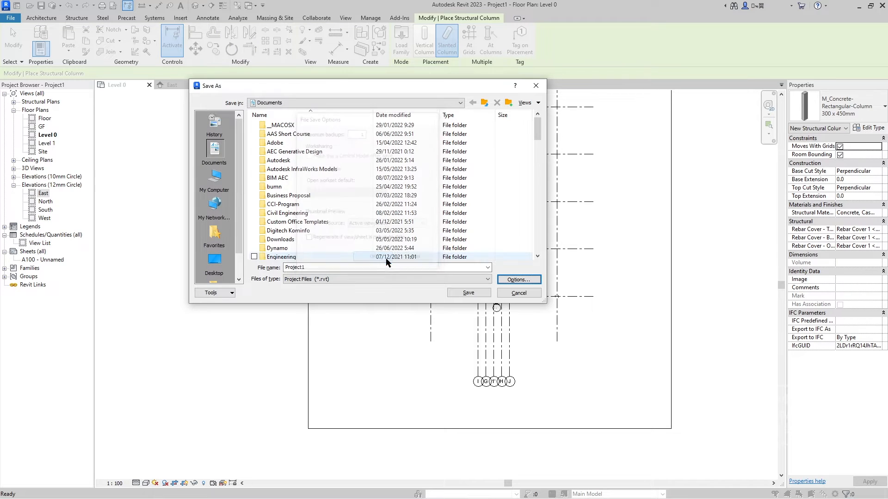
{"action": "left_click", "coordinate": [478, 292]}
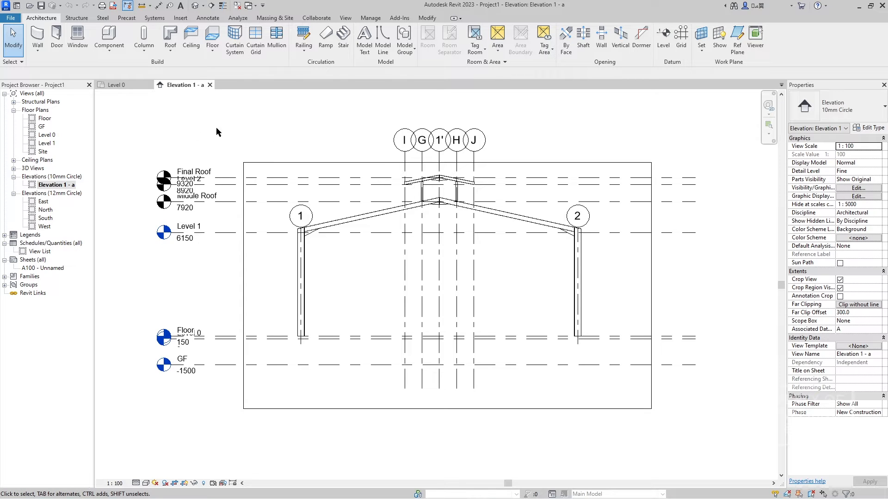
Open the default 3D view and examine the portal frame's knee haunch connection up close
{"action": "scroll", "coordinate": [384, 239], "scroll_direction": "up", "scroll_amount": 2}
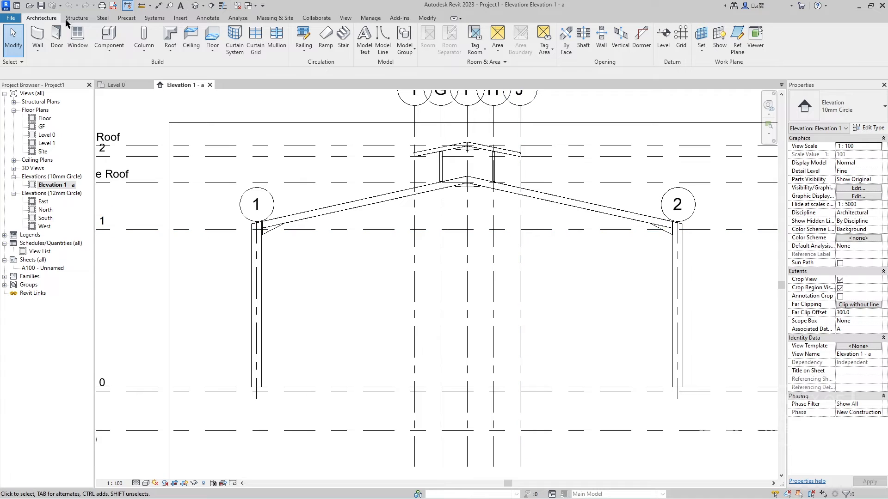
{"action": "left_click", "coordinate": [196, 9]}
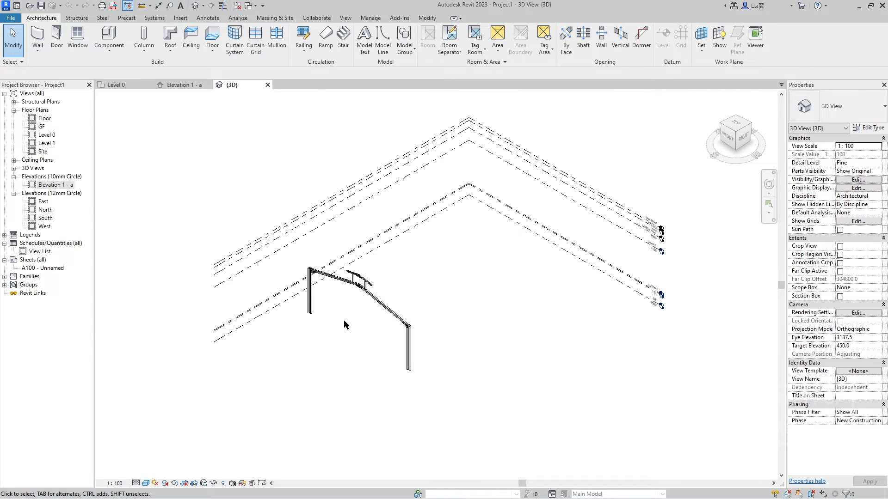
{"action": "middle_click_drag", "start_coordinate": [347, 198], "coordinate": [518, 224], "text": "shift"}
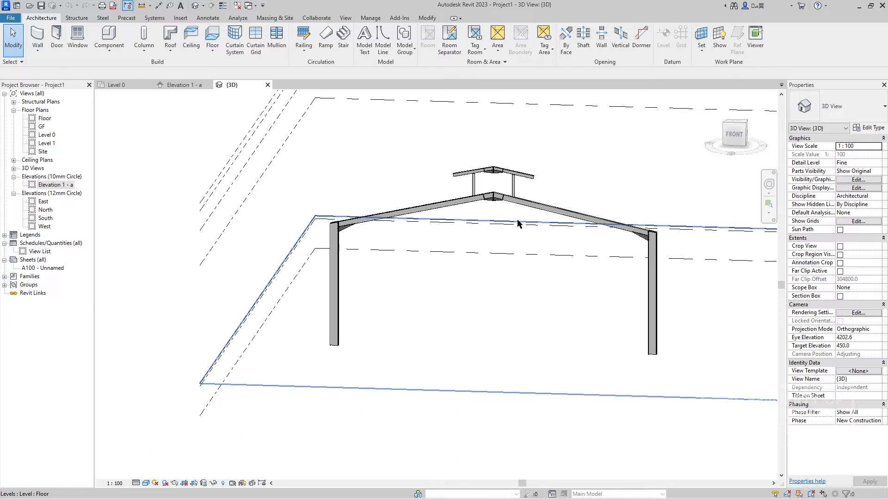
{"action": "scroll", "coordinate": [517, 224], "scroll_direction": "up", "scroll_amount": 3}
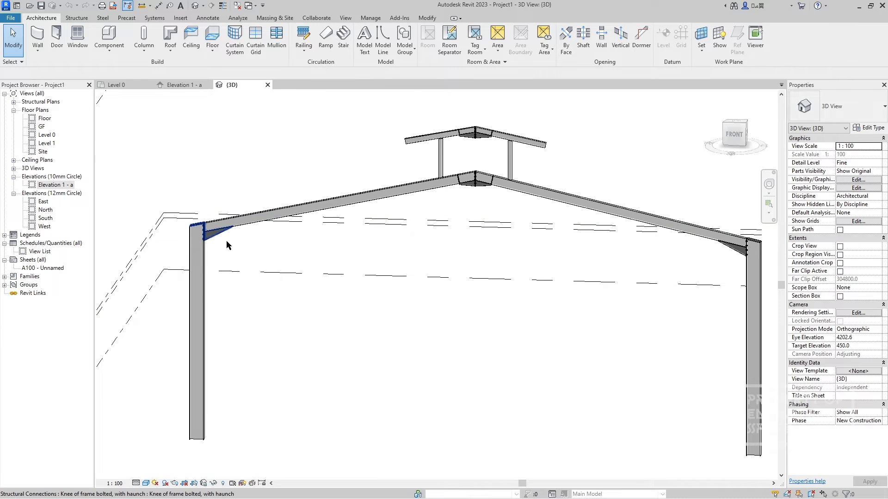
{"action": "middle_click_drag", "start_coordinate": [227, 240], "coordinate": [142, 229], "text": "shift"}
{"action": "scroll", "coordinate": [122, 214], "scroll_direction": "up", "scroll_amount": 2}
{"action": "scroll", "coordinate": [117, 214], "scroll_direction": "up", "scroll_amount": 2}
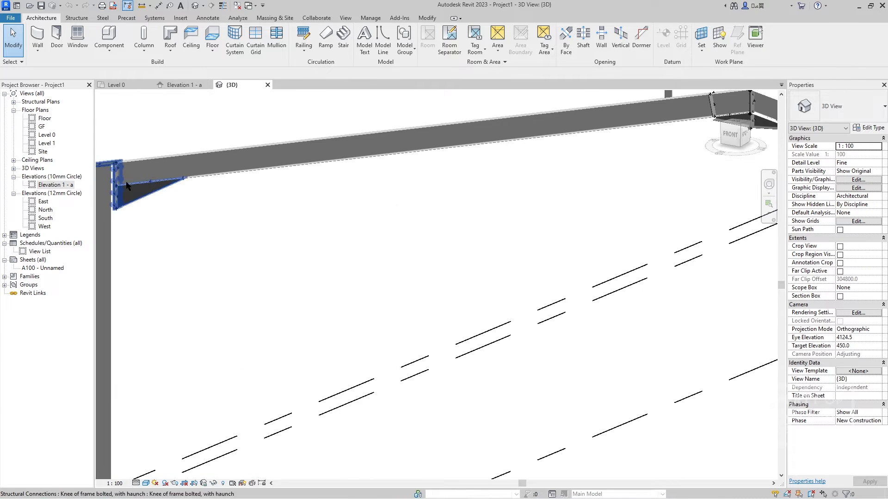
Review the Level 0 plan and Elevation 1 - a, and return to an isometric 3D view of the whole frame
{"action": "left_click", "coordinate": [132, 84]}
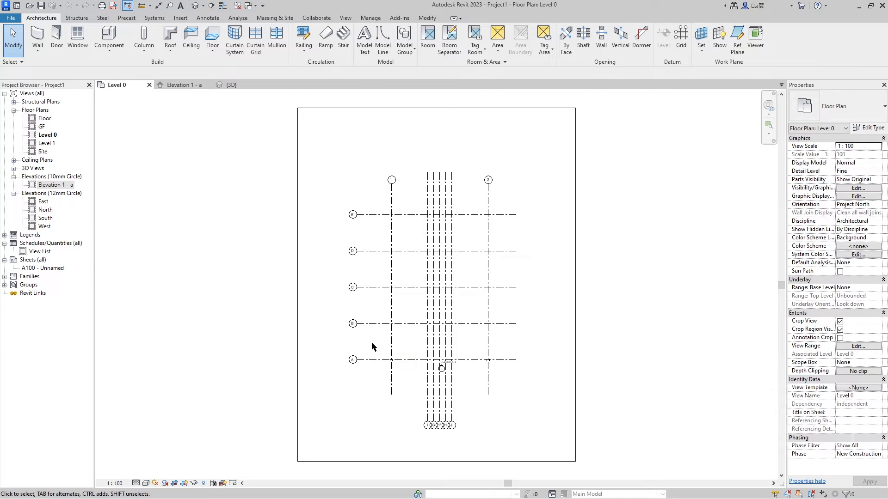
{"action": "left_click", "coordinate": [188, 86]}
{"action": "left_click", "coordinate": [230, 85]}
{"action": "scroll", "coordinate": [388, 248], "scroll_direction": "down", "scroll_amount": 3}
{"action": "scroll", "coordinate": [444, 243], "scroll_direction": "down", "scroll_amount": 3}
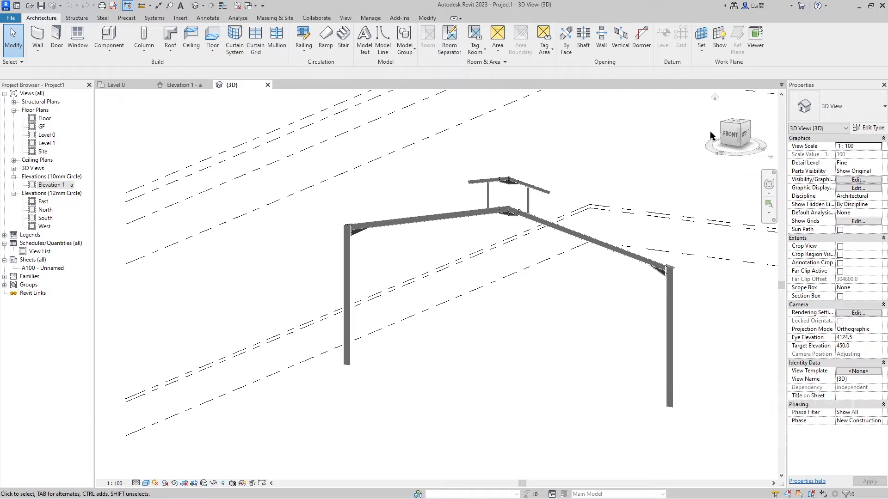
{"action": "left_click", "coordinate": [740, 126]}
{"action": "middle_click_drag", "start_coordinate": [642, 298], "coordinate": [498, 353]}
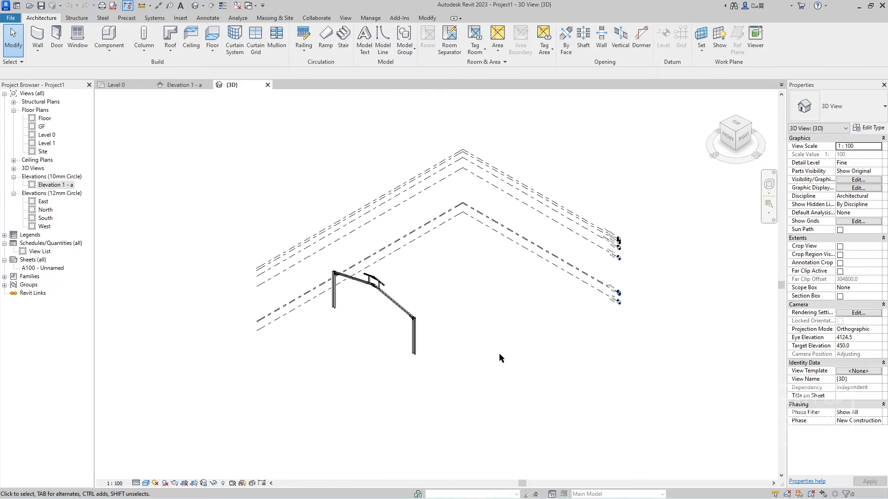
{"action": "left_click_drag", "start_coordinate": [421, 377], "coordinate": [331, 284]}
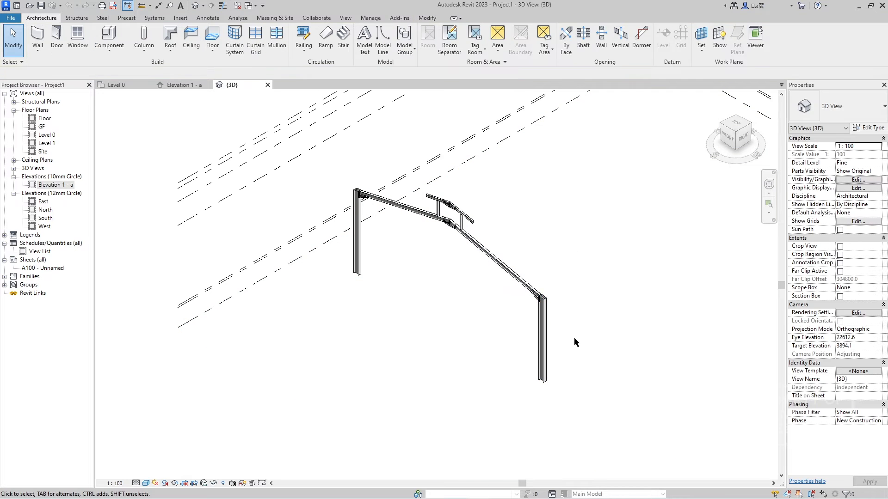
{"action": "left_click", "coordinate": [612, 316]}
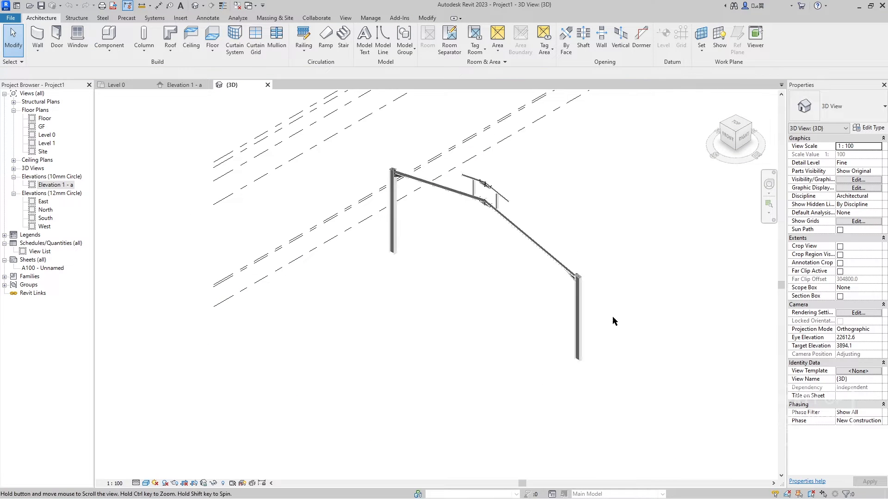
Select the whole portal frame in Elevation 1 - a and copy it on Level 0 from grid A to grid B along grid 1'
{"action": "left_click", "coordinate": [184, 85]}
{"action": "left_click_drag", "start_coordinate": [712, 369], "coordinate": [642, 298]}
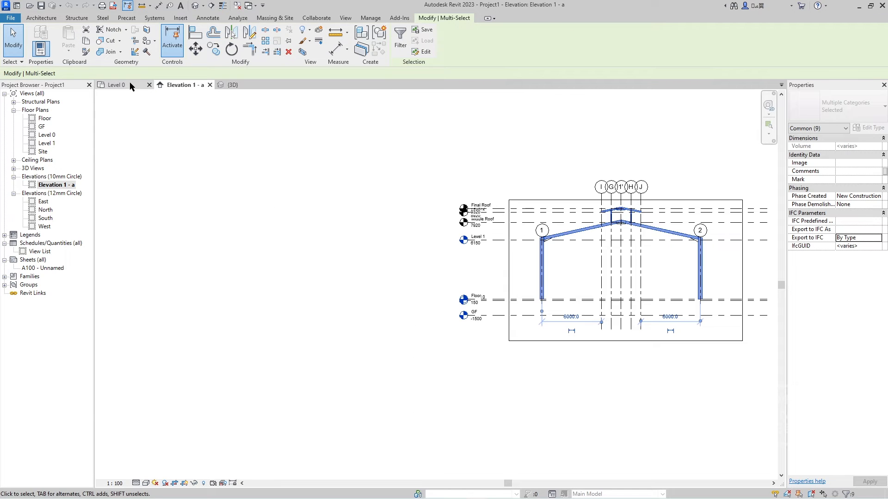
{"action": "left_click", "coordinate": [131, 85]}
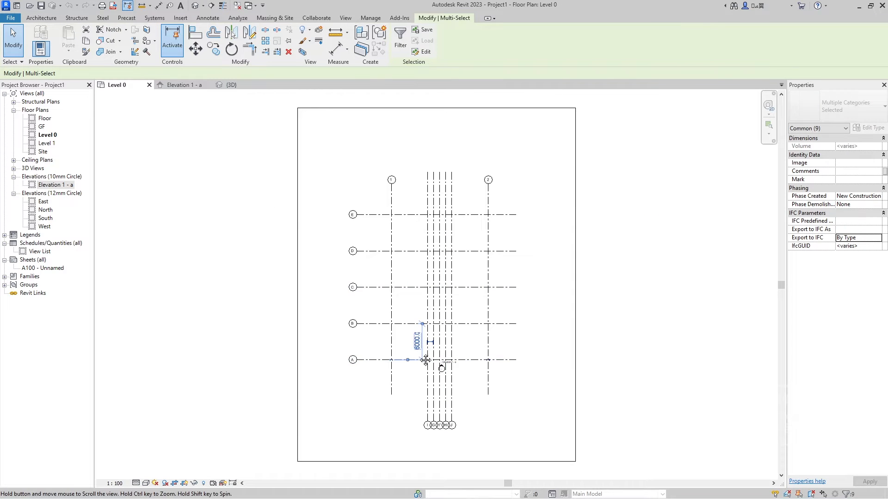
{"action": "middle_click_drag", "start_coordinate": [439, 362], "coordinate": [483, 362]}
{"action": "scroll", "coordinate": [426, 317], "scroll_direction": "up", "scroll_amount": 3}
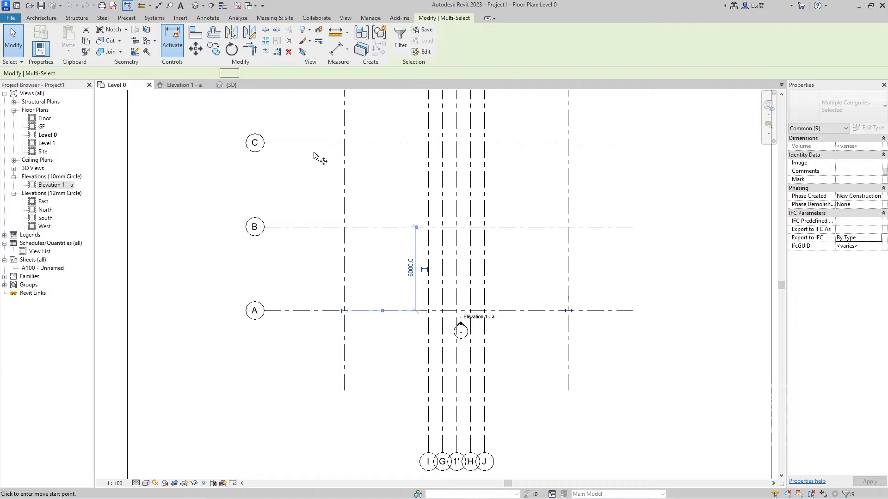
{"action": "key", "text": "c"}
{"action": "key", "text": "o"}
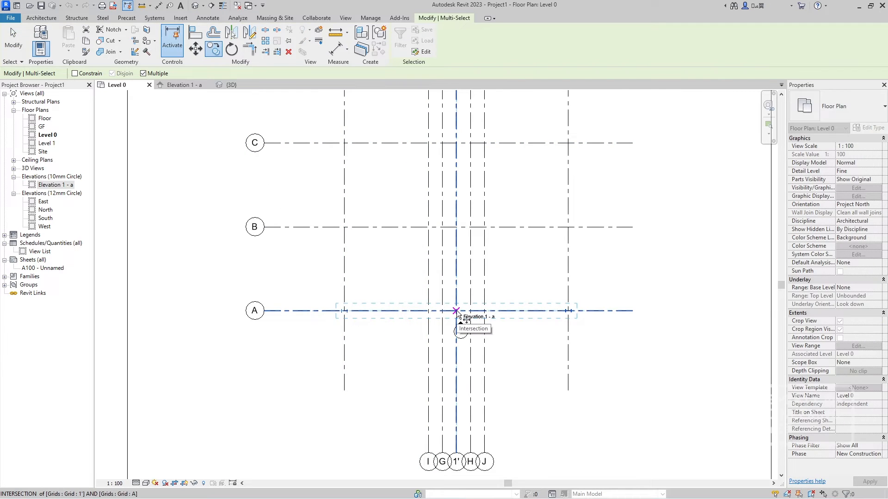
{"action": "left_click", "coordinate": [456, 311]}
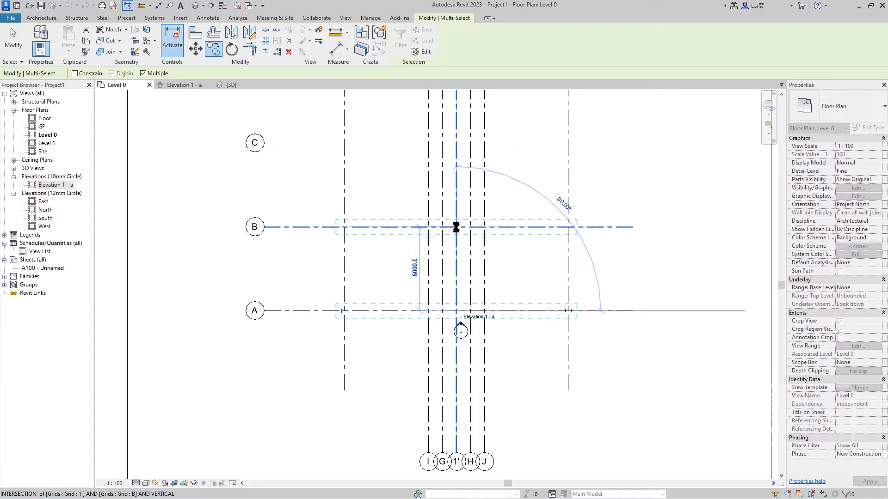
{"action": "left_click", "coordinate": [456, 227]}
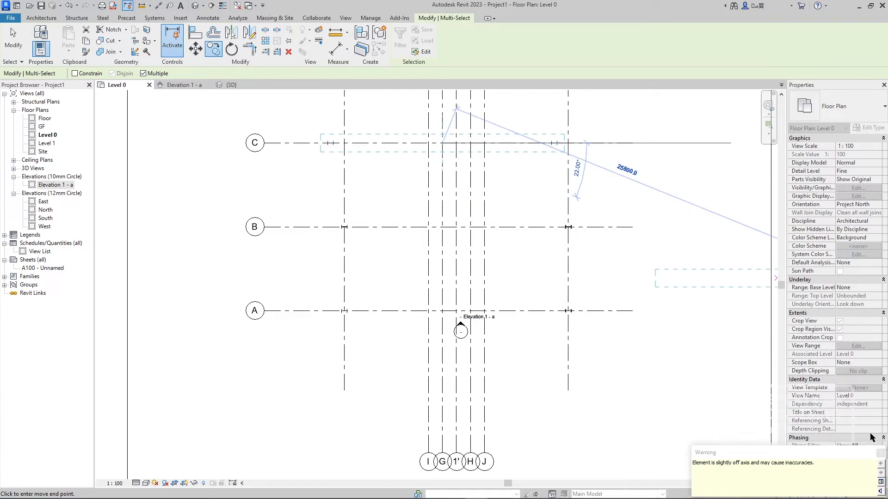
{"action": "left_click", "coordinate": [880, 453]}
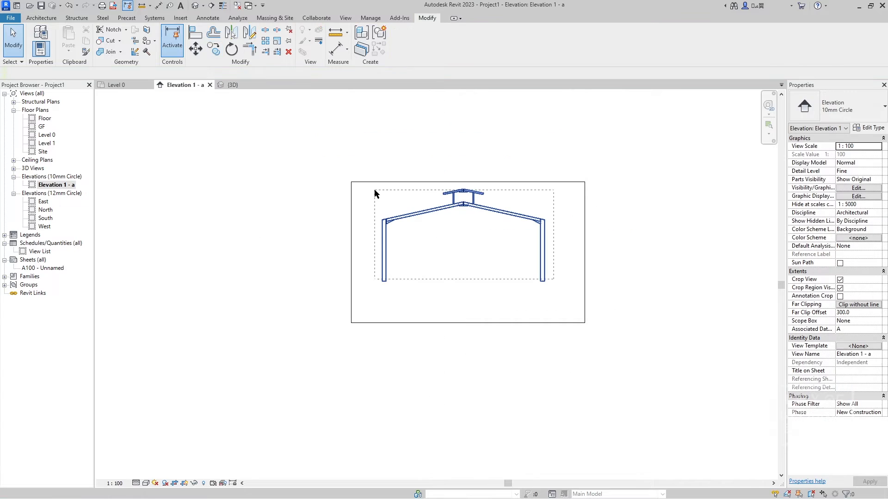
Select the whole frame in Elevation 1 - a again and copy it on Level 0 from grid A to grids C, D and E
{"action": "left_click_drag", "start_coordinate": [376, 194], "coordinate": [375, 194]}
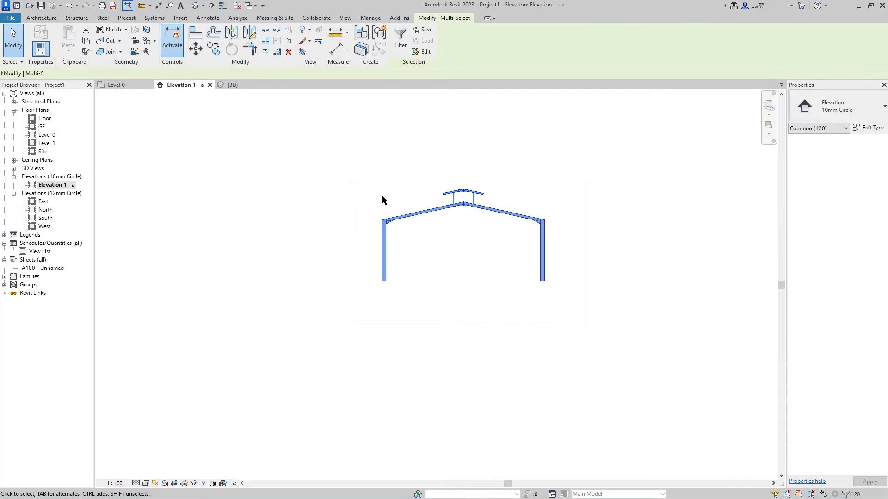
{"action": "left_click", "coordinate": [124, 90]}
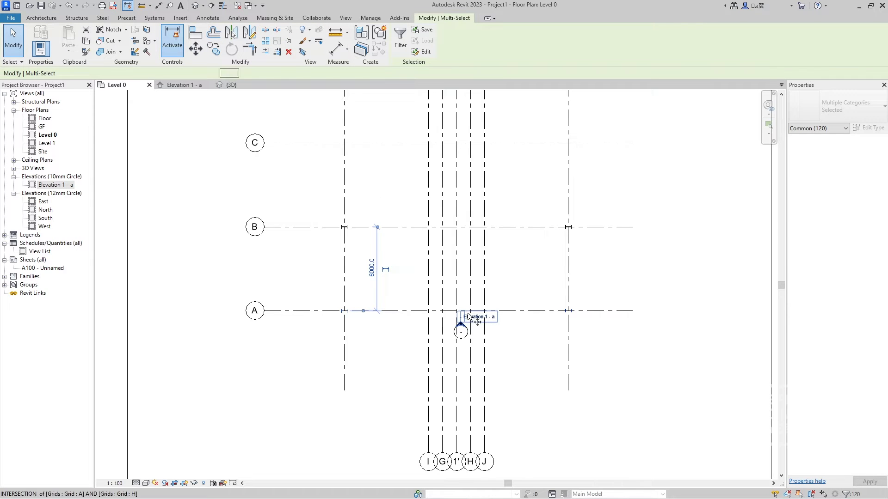
{"action": "key", "text": "c"}
{"action": "key", "text": "o"}
{"action": "left_click", "coordinate": [263, 310]}
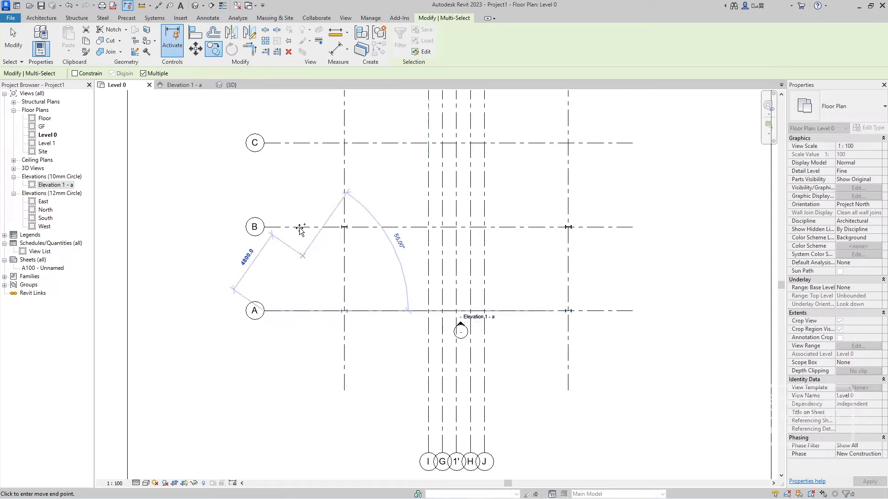
{"action": "left_click", "coordinate": [264, 143]}
{"action": "scroll", "coordinate": [320, 155], "scroll_direction": "down", "scroll_amount": 1}
{"action": "middle_click_drag", "start_coordinate": [307, 98], "coordinate": [318, 276]}
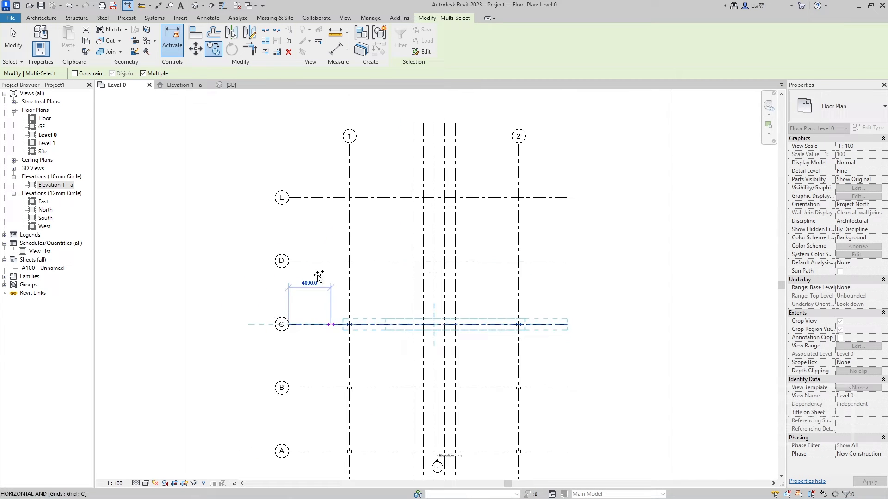
{"action": "left_click", "coordinate": [289, 261]}
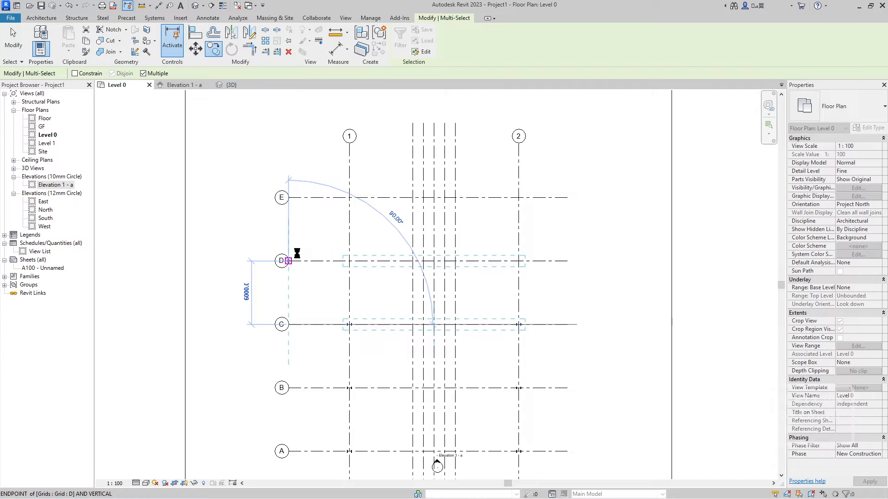
{"action": "left_click", "coordinate": [288, 198]}
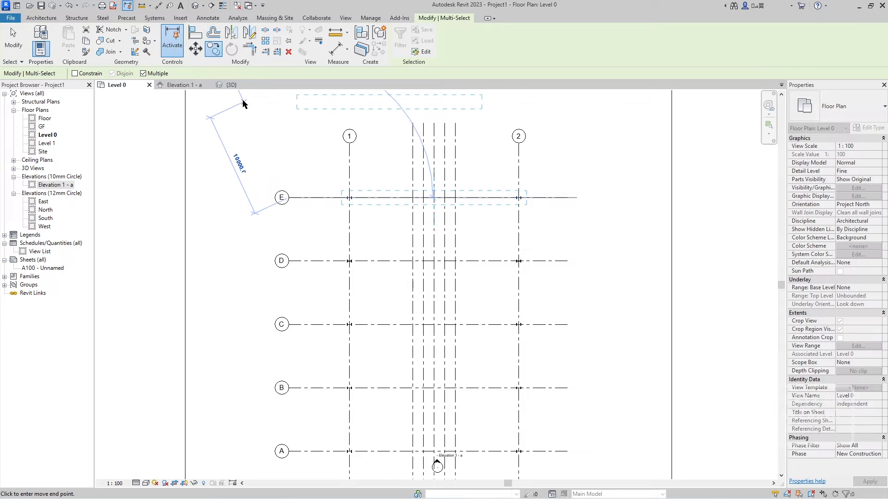
{"action": "key", "text": "Escape"}
In the 3D view, delete the raised roof posts and upper rafters from the end frames on grids A and E
{"action": "left_click", "coordinate": [239, 85]}
{"action": "scroll", "coordinate": [508, 269], "scroll_direction": "down", "scroll_amount": 2}
{"action": "middle_click_drag", "start_coordinate": [507, 269], "coordinate": [382, 311]}
{"action": "scroll", "coordinate": [339, 264], "scroll_direction": "up", "scroll_amount": 4}
{"action": "left_click_drag", "start_coordinate": [490, 271], "coordinate": [441, 228]}
{"action": "key", "text": "Delete"}
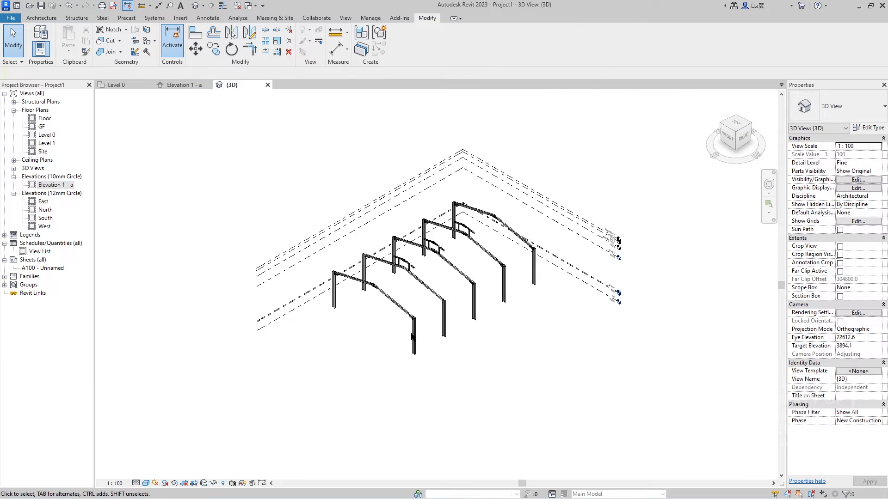
{"action": "scroll", "coordinate": [412, 337], "scroll_direction": "up", "scroll_amount": 3}
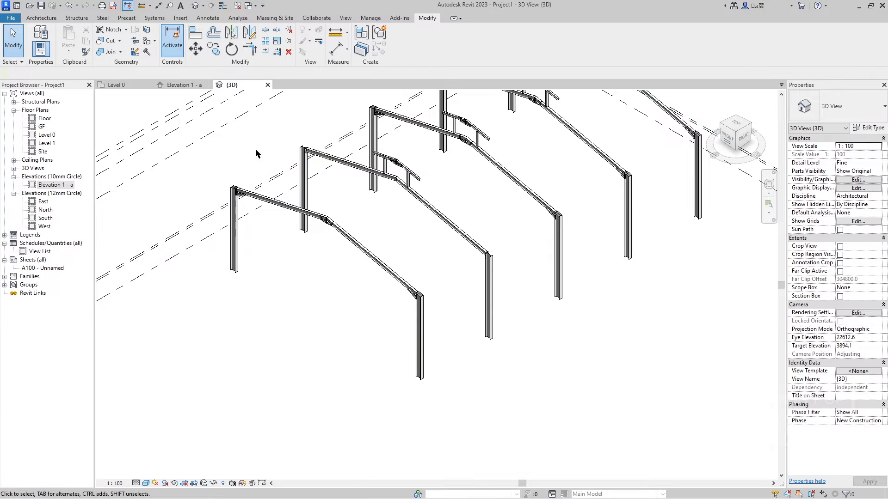
On the Level 0 plan, start placing a vertical structural column and review the available column types
{"action": "left_click", "coordinate": [183, 85]}
{"action": "left_click", "coordinate": [115, 85]}
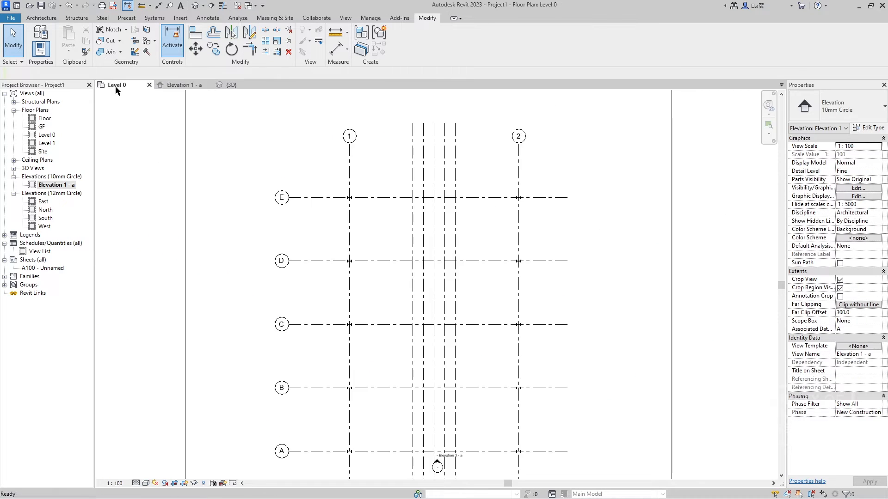
{"action": "scroll", "coordinate": [381, 258], "scroll_direction": "down", "scroll_amount": 4}
{"action": "middle_click_drag", "start_coordinate": [381, 258], "coordinate": [377, 189]}
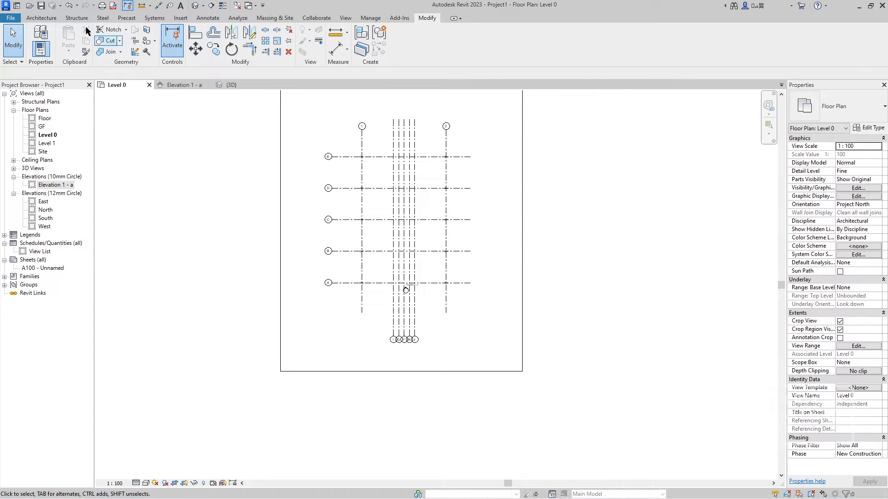
{"action": "left_click", "coordinate": [75, 19]}
{"action": "left_click", "coordinate": [76, 39]}
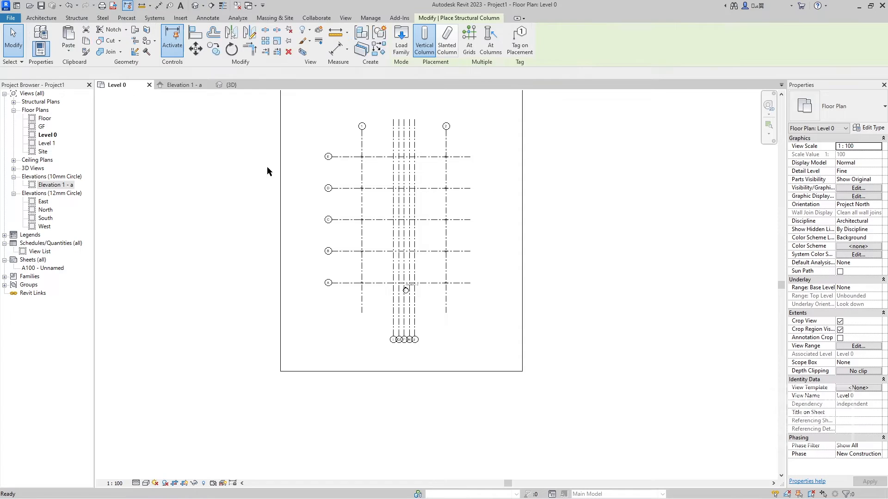
{"action": "left_click", "coordinate": [806, 120]}
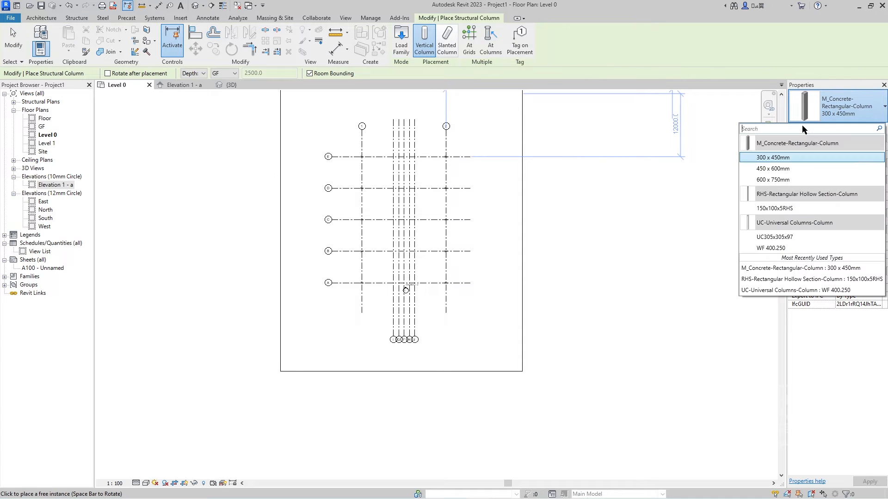
{"action": "mouse_move", "coordinate": [785, 162]}
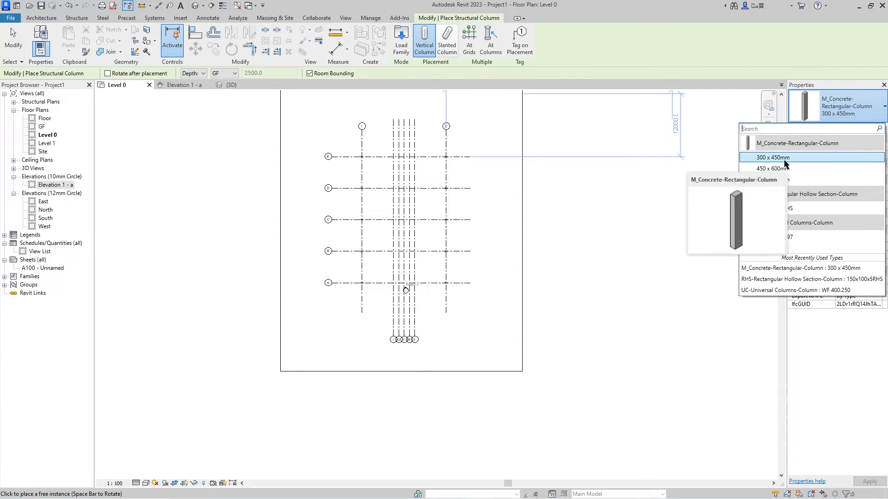
{"action": "left_click", "coordinate": [828, 112]}
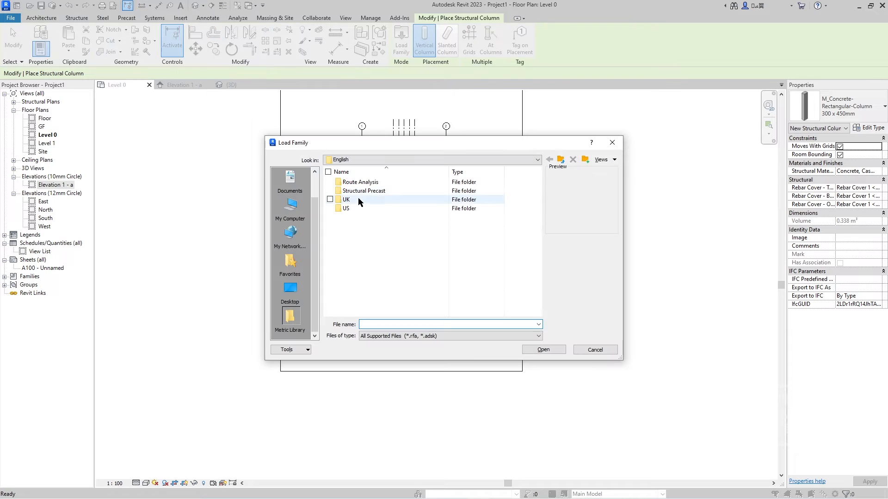
Load the M_Concrete-Square-Column family from the US library's Structural Columns > Concrete folder
{"action": "double_click", "coordinate": [360, 204]}
{"action": "scroll", "coordinate": [372, 196], "scroll_direction": "down", "scroll_amount": 10}
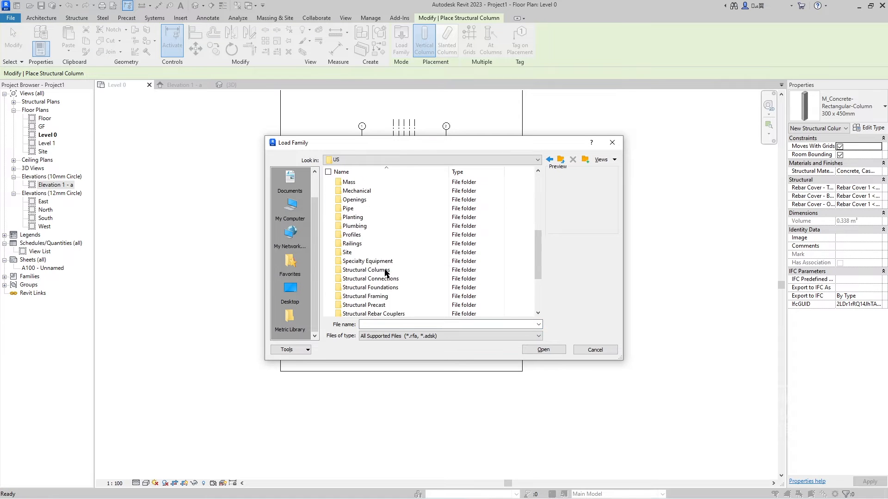
{"action": "double_click", "coordinate": [384, 192]}
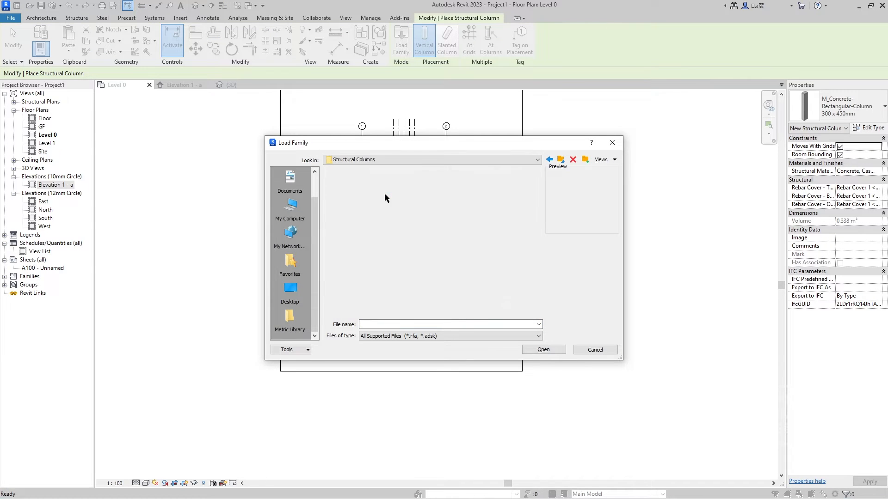
{"action": "double_click", "coordinate": [385, 182]}
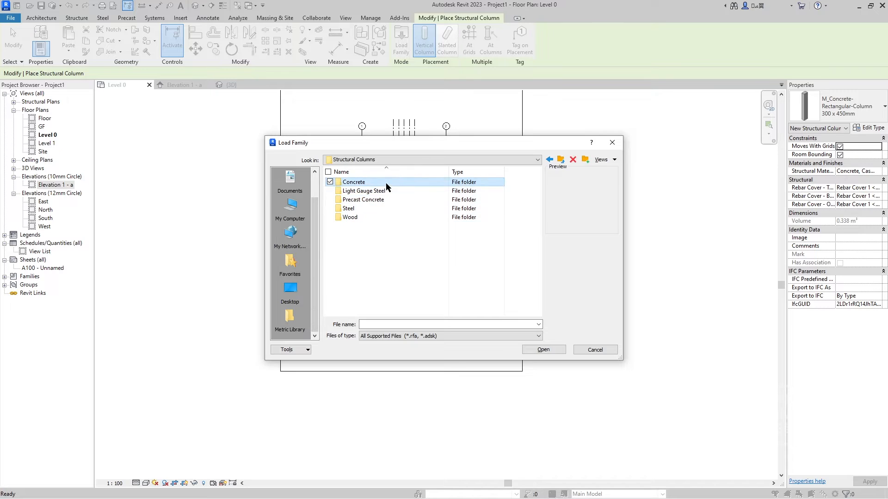
{"action": "left_click", "coordinate": [383, 217]}
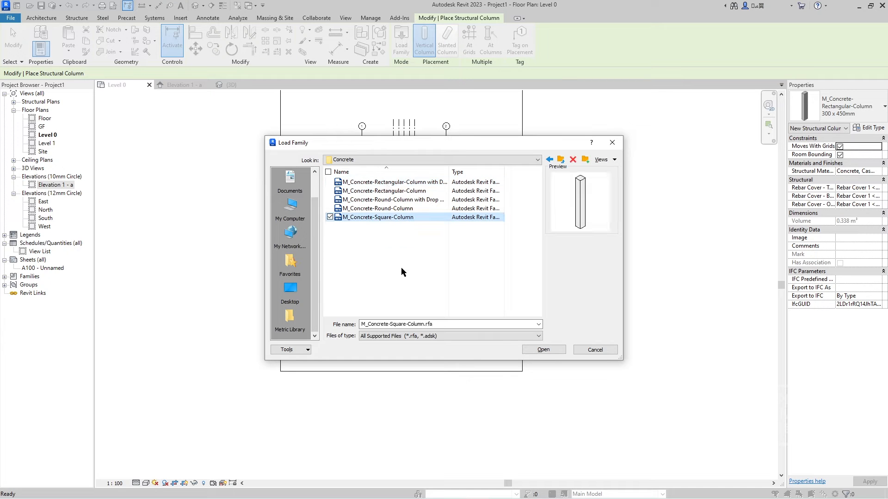
{"action": "left_click", "coordinate": [550, 348]}
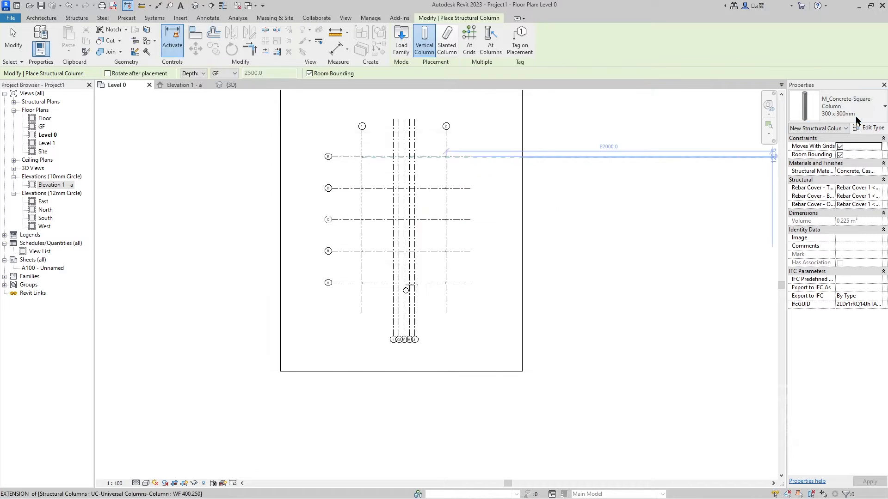
Duplicate the 300 x 300mm concrete square column type under the name 500 x 500mm
{"action": "left_click", "coordinate": [836, 109]}
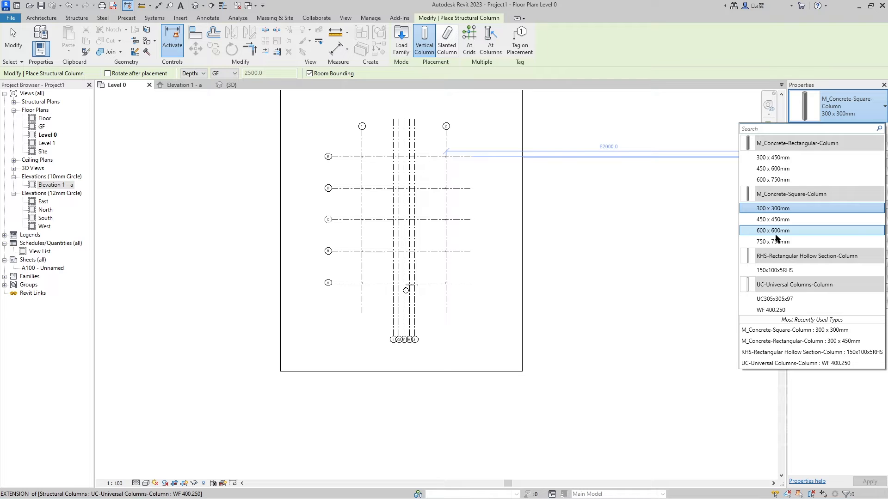
{"action": "left_click", "coordinate": [794, 223]}
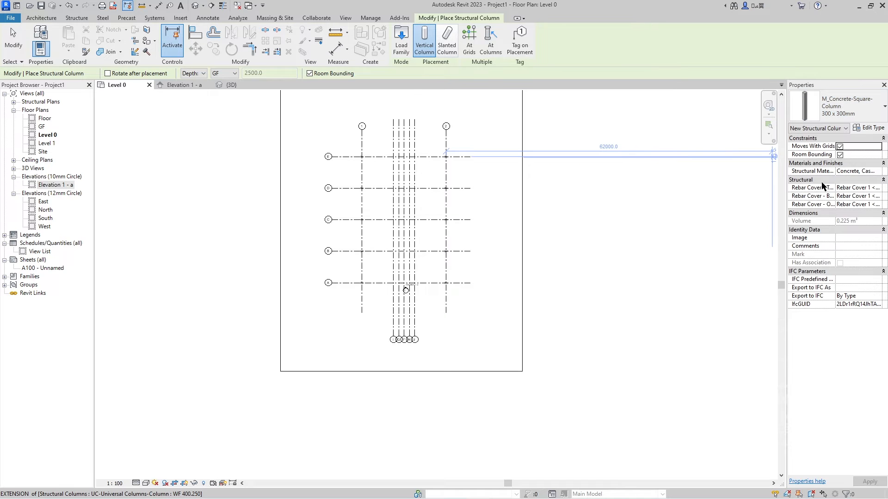
{"action": "left_click", "coordinate": [869, 130]}
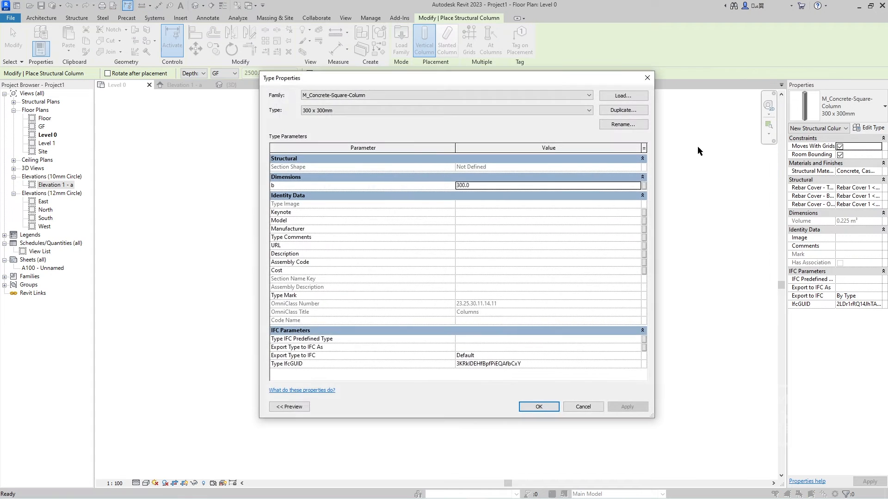
{"action": "left_click", "coordinate": [622, 110]}
{"action": "key", "text": "Home"}
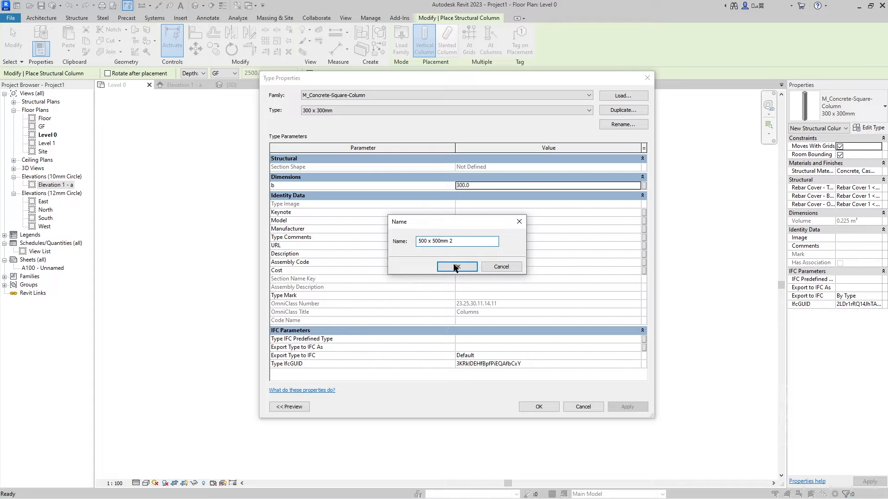
{"action": "double_click", "coordinate": [461, 240]}
{"action": "key", "text": "Return"}
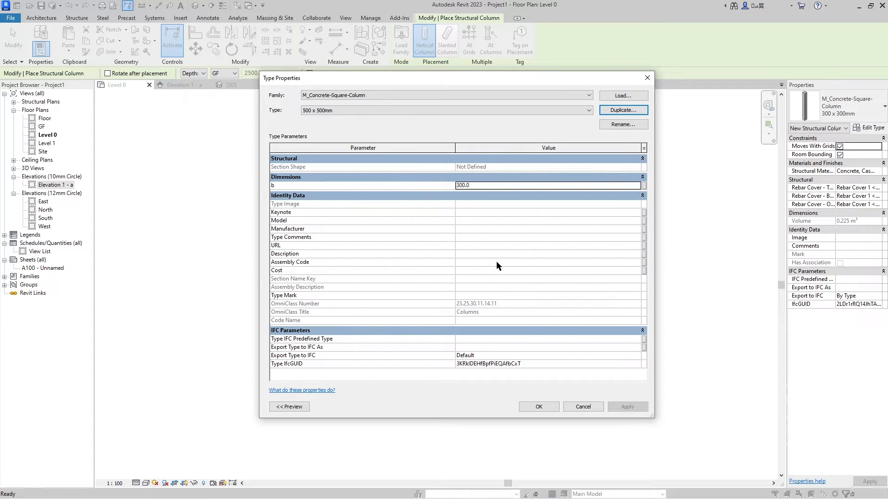
Set dimension b of the 500 x 500mm column type to 500 and apply the type properties
{"action": "left_click", "coordinate": [478, 185]}
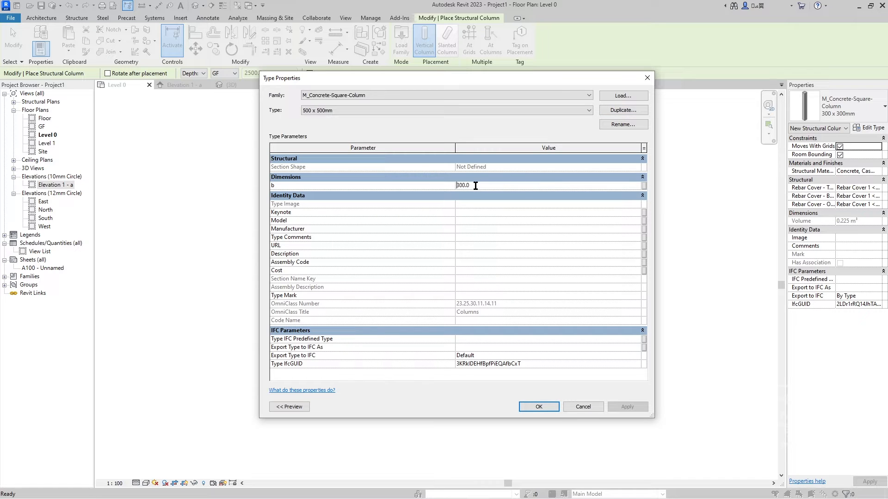
{"action": "key", "text": "Delete"}
{"action": "type", "text": "5"}
{"action": "left_click", "coordinate": [538, 406]}
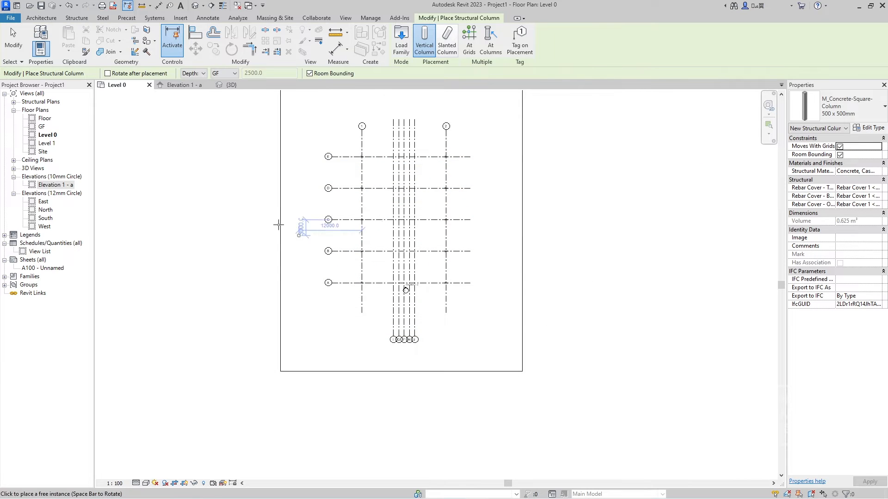
Check the column's depth level GF, and examine the Floor, Level 0 and GF levels in the East elevation
{"action": "scroll", "coordinate": [347, 304], "scroll_direction": "up", "scroll_amount": 8}
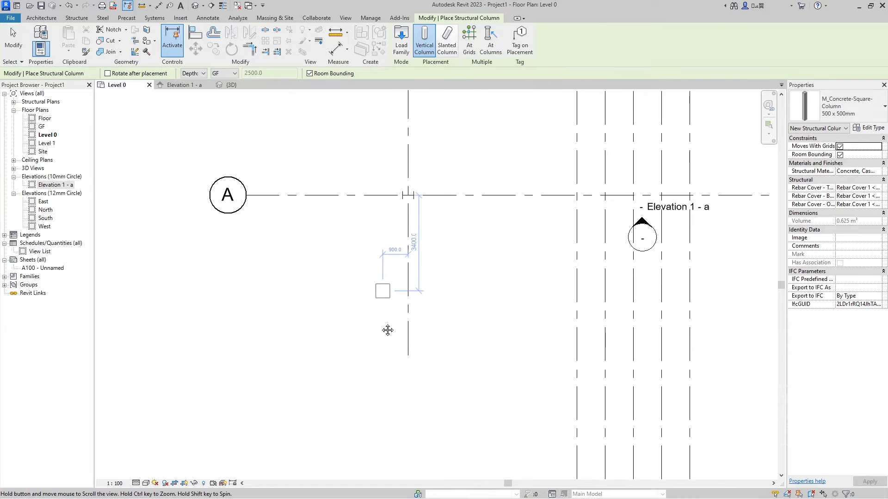
{"action": "left_click", "coordinate": [216, 73]}
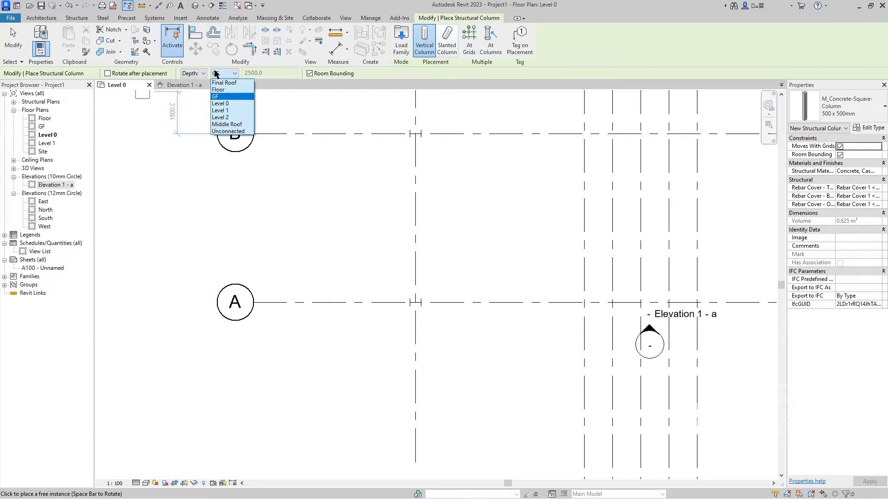
{"action": "left_click", "coordinate": [222, 97]}
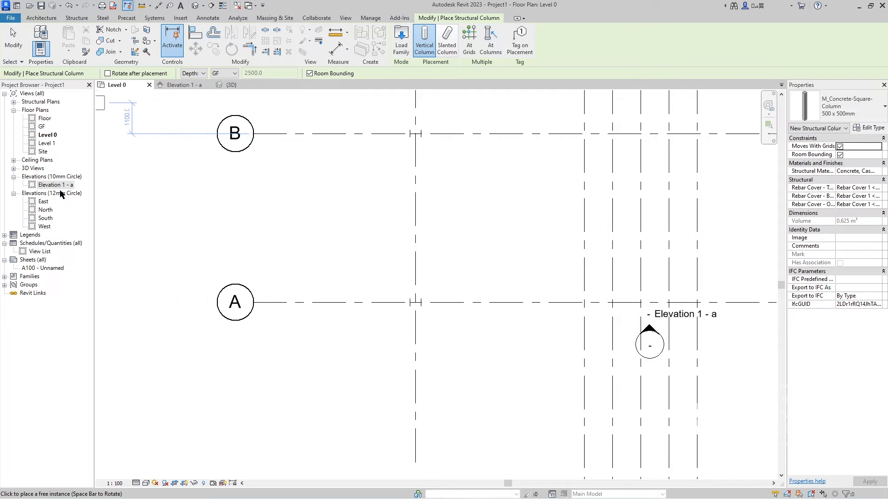
{"action": "double_click", "coordinate": [35, 203]}
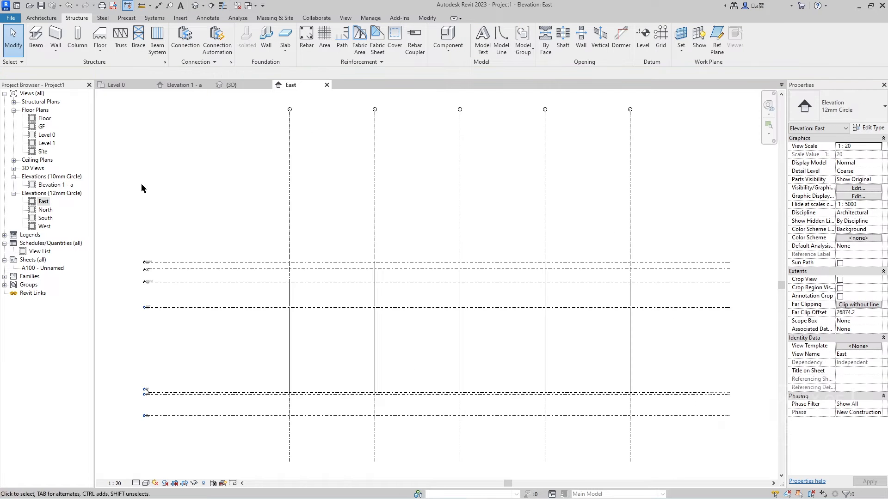
{"action": "scroll", "coordinate": [199, 275], "scroll_direction": "up", "scroll_amount": 6}
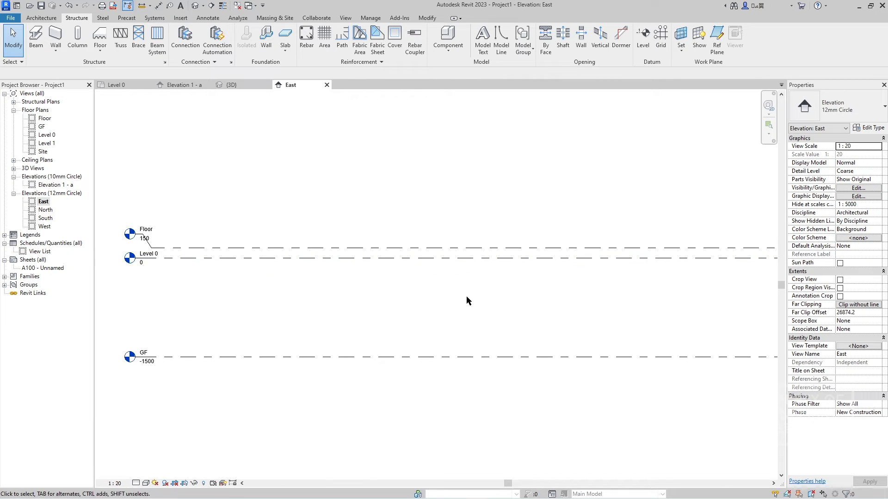
{"action": "scroll", "coordinate": [467, 299], "scroll_direction": "down", "scroll_amount": 3}
{"action": "middle_click_drag", "start_coordinate": [479, 304], "coordinate": [384, 258]}
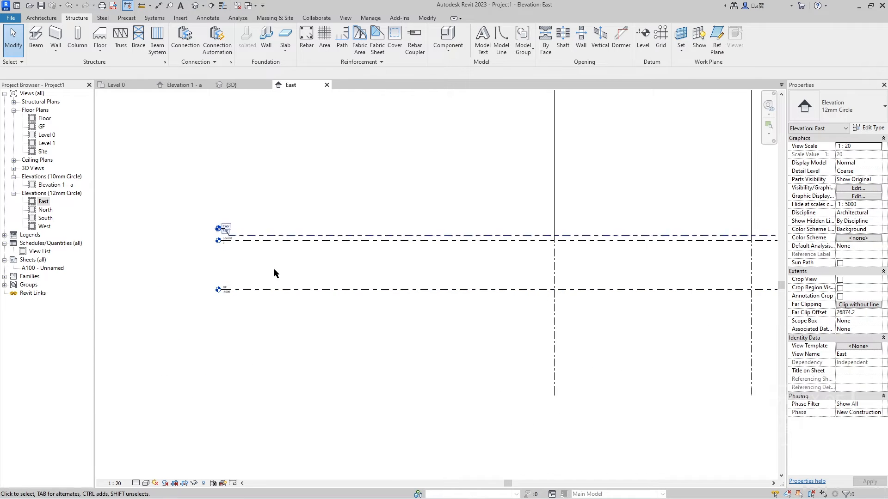
{"action": "scroll", "coordinate": [274, 268], "scroll_direction": "up", "scroll_amount": 3}
{"action": "scroll", "coordinate": [221, 294], "scroll_direction": "up", "scroll_amount": 3}
{"action": "scroll", "coordinate": [224, 293], "scroll_direction": "down", "scroll_amount": 3}
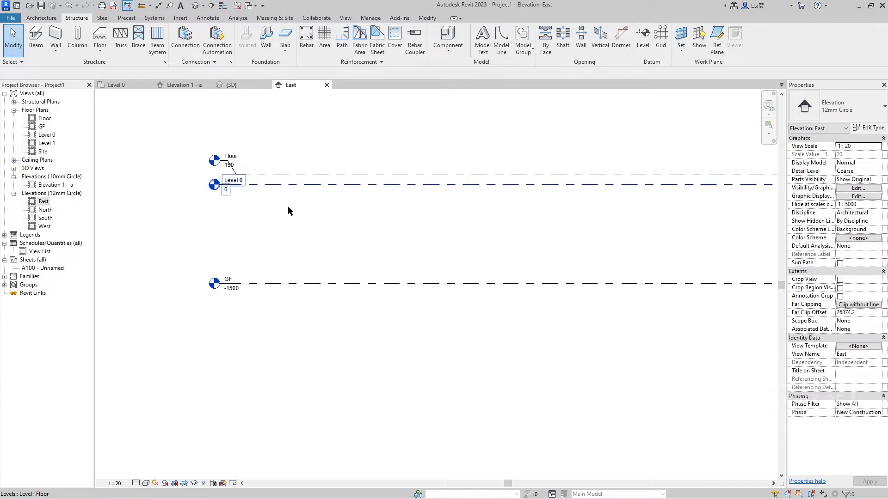
Draw a new level at about -1300, just above GF, spanning the full length of the existing level lines
{"action": "left_click", "coordinate": [649, 41]}
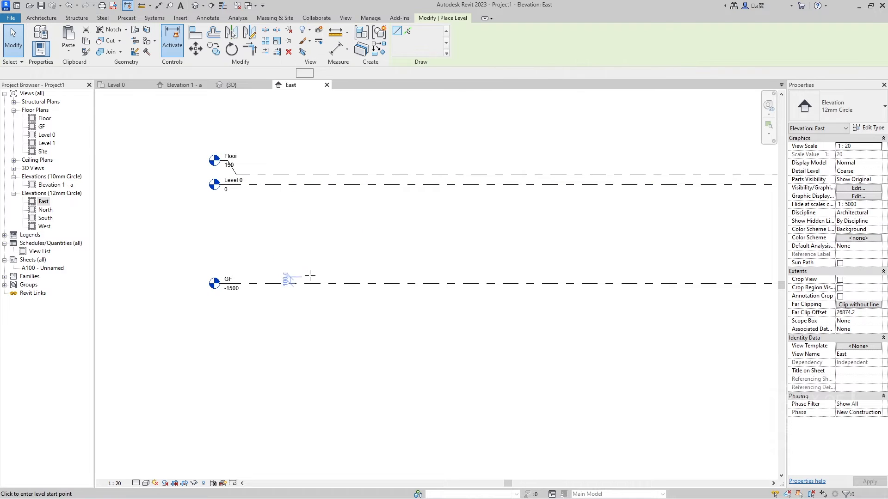
{"action": "left_click", "coordinate": [222, 271]}
{"action": "scroll", "coordinate": [601, 257], "scroll_direction": "down", "scroll_amount": 5}
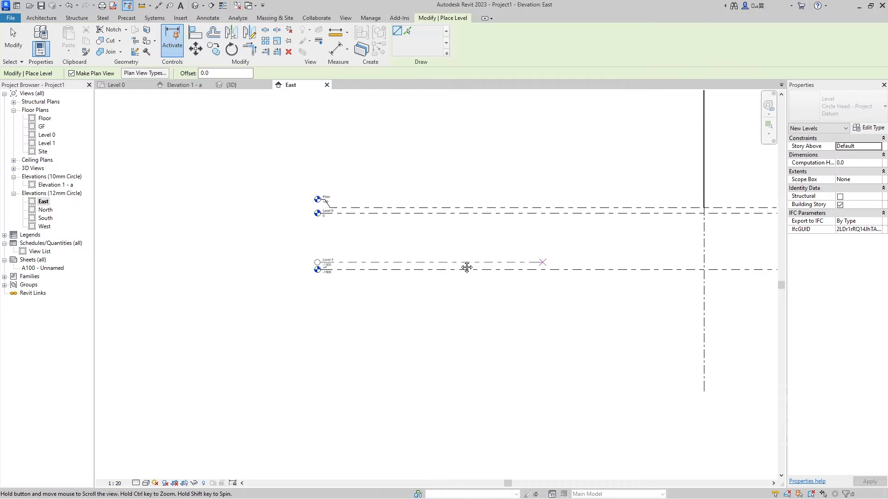
{"action": "scroll", "coordinate": [603, 249], "scroll_direction": "down", "scroll_amount": 5}
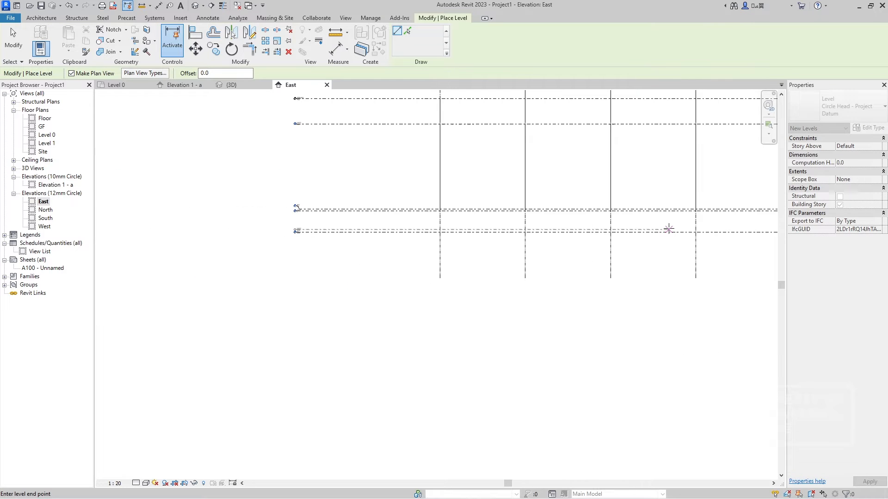
{"action": "middle_click_drag", "start_coordinate": [665, 228], "coordinate": [324, 226]}
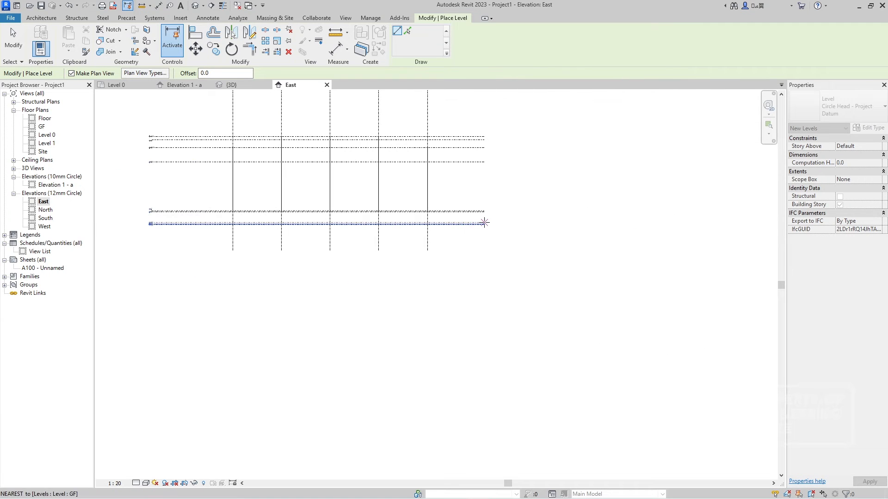
{"action": "left_click", "coordinate": [484, 223]}
{"action": "key", "text": "Escape"}
{"action": "key", "text": "Escape"}
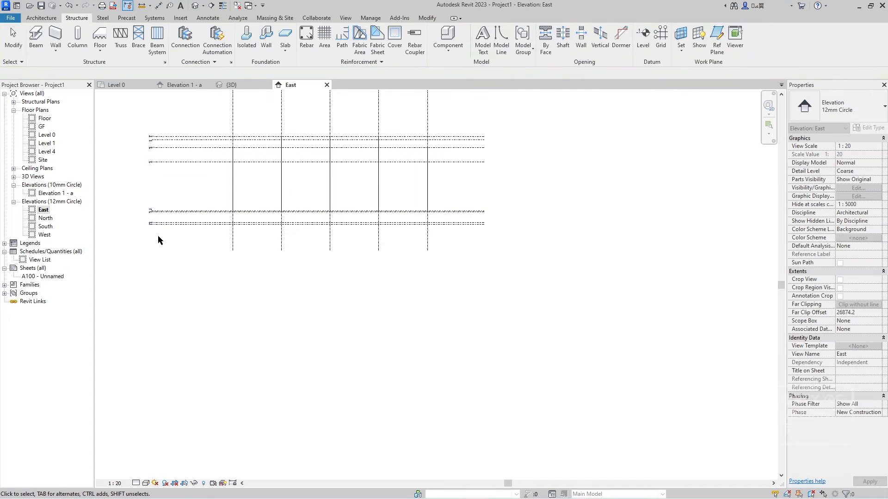
Add an elbow to the GF level line to separate its head from the new level above
{"action": "scroll", "coordinate": [159, 238], "scroll_direction": "up", "scroll_amount": 4}
{"action": "middle_click_drag", "start_coordinate": [160, 232], "coordinate": [341, 307]}
{"action": "scroll", "coordinate": [337, 296], "scroll_direction": "up", "scroll_amount": 3}
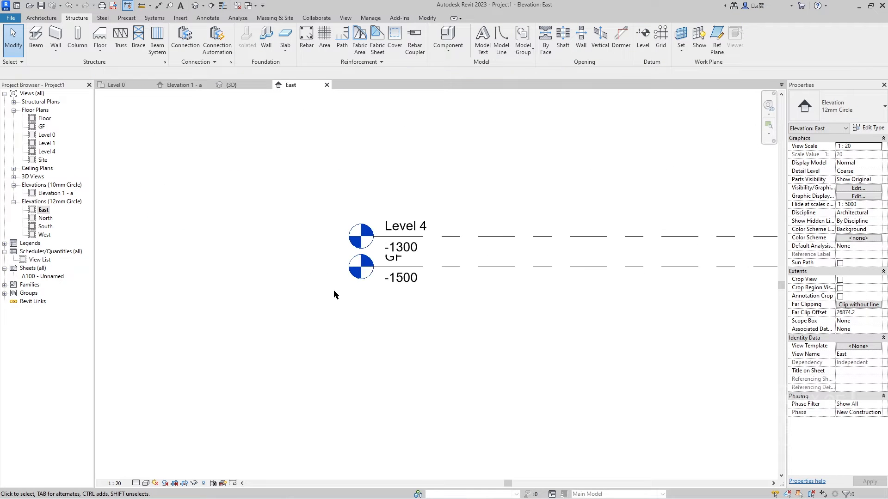
{"action": "left_click", "coordinate": [440, 270]}
{"action": "left_click", "coordinate": [392, 268]}
{"action": "left_click", "coordinate": [468, 315]}
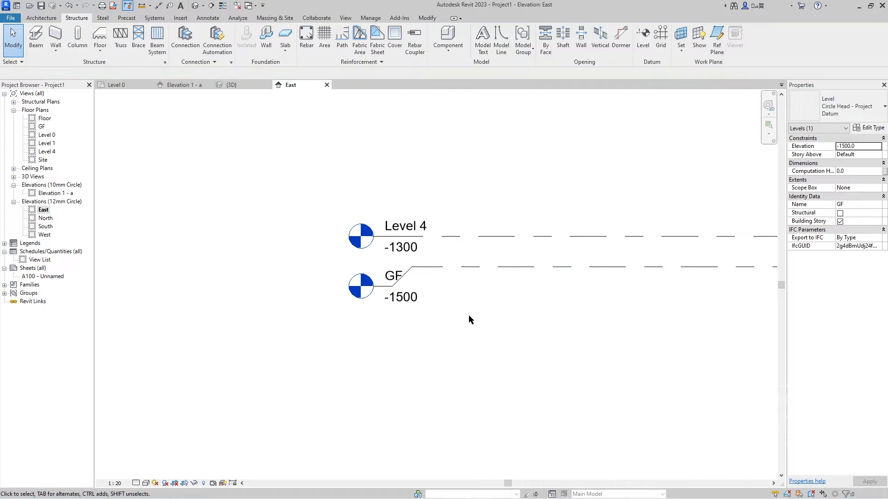
{"action": "scroll", "coordinate": [484, 317], "scroll_direction": "down", "scroll_amount": 3}
{"action": "middle_click_drag", "start_coordinate": [422, 318], "coordinate": [252, 288]}
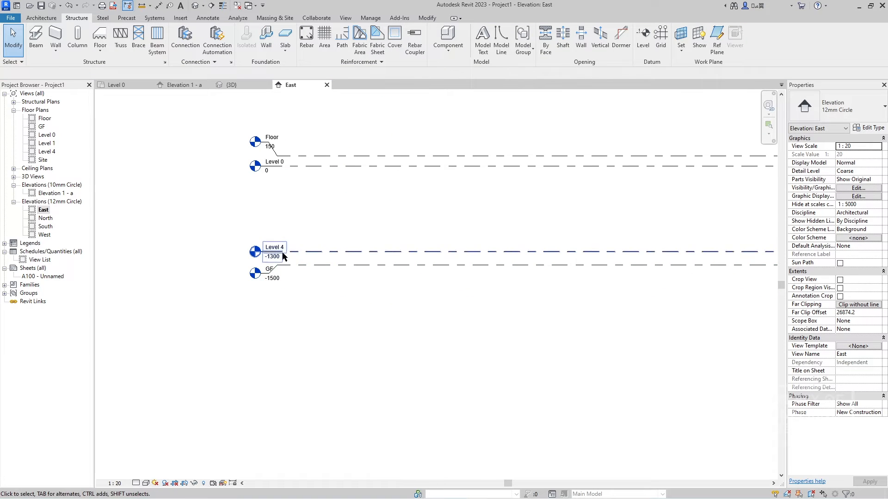
{"action": "double_click", "coordinate": [277, 247]}
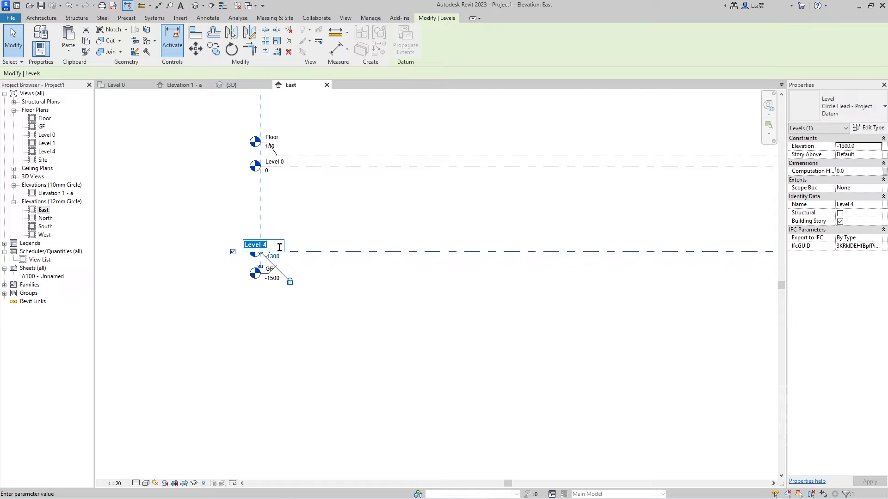
{"action": "type", "text": "G"}
{"action": "key", "text": "Escape"}
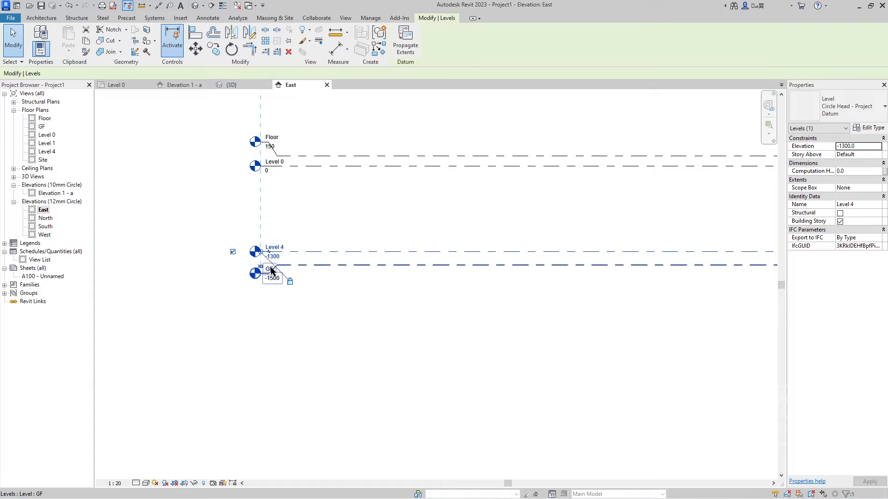
Rename the level at -1500, just under the newly drawn level, as FOUNDATION
{"action": "left_click", "coordinate": [271, 269]}
{"action": "key", "text": "Escape"}
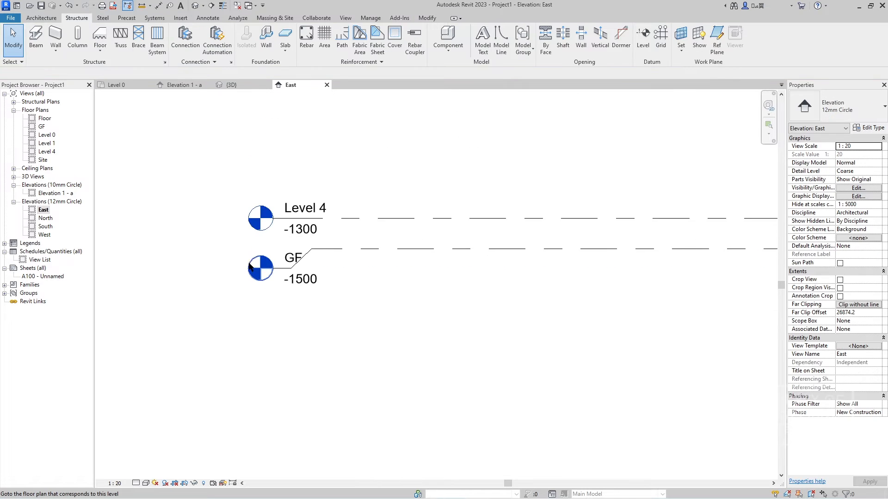
{"action": "scroll", "coordinate": [261, 281], "scroll_direction": "up", "scroll_amount": 5}
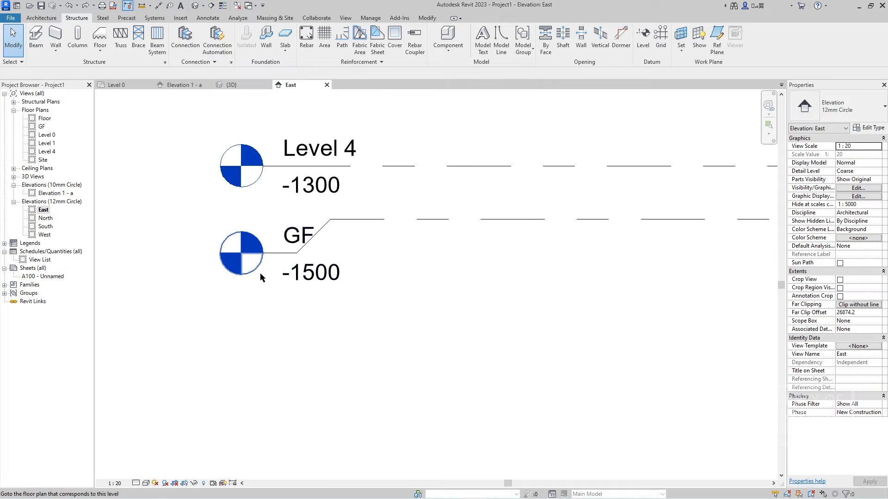
{"action": "left_click", "coordinate": [260, 273]}
{"action": "double_click", "coordinate": [300, 236]}
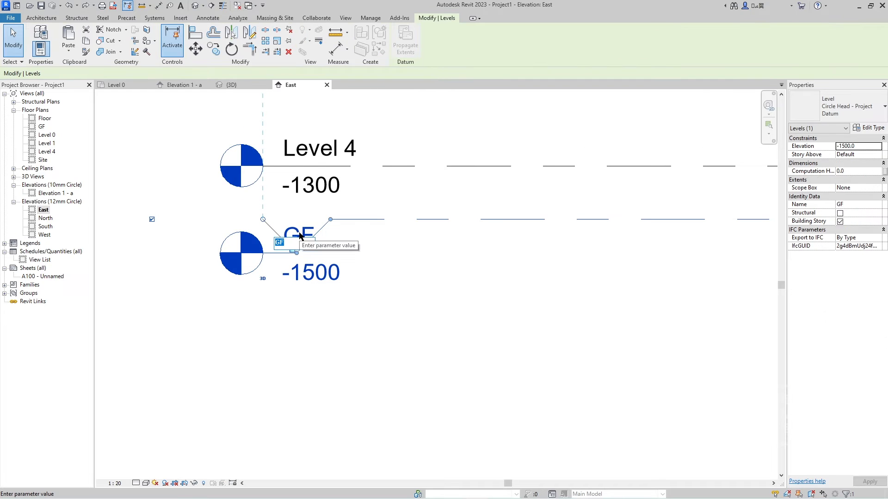
{"action": "type", "text": "ISOLATED"}
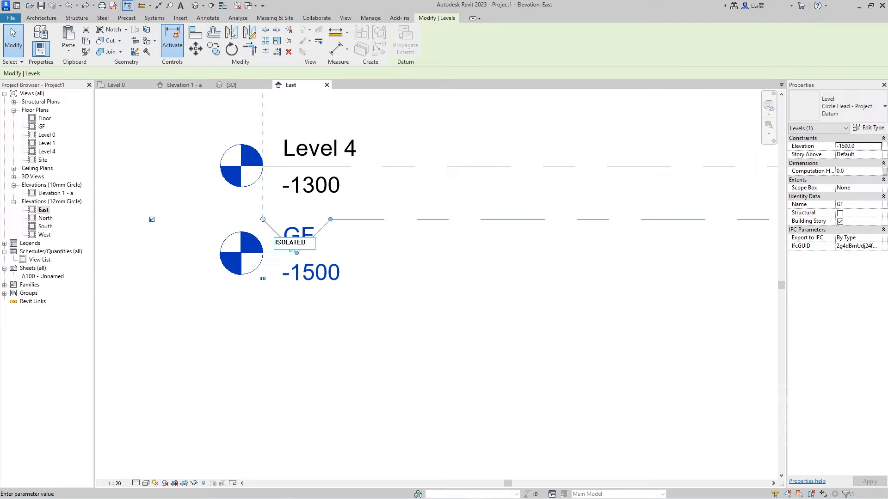
{"action": "key", "text": "ctrl+a"}
{"action": "type", "text": "FOUNDATION"}
{"action": "key", "text": "Return"}
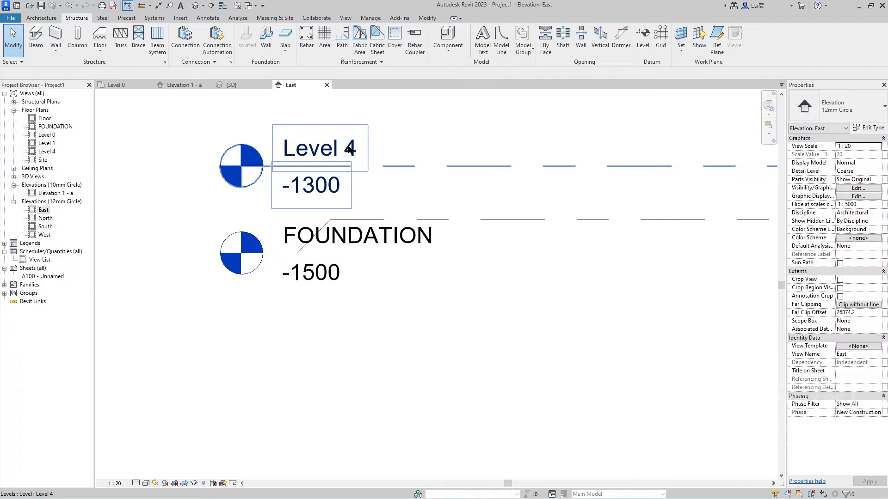
Rename the Level 4 datum at -1300 as GF and return to the Level 0 floor plan
{"action": "double_click", "coordinate": [331, 154]}
{"action": "type", "text": "GF"}
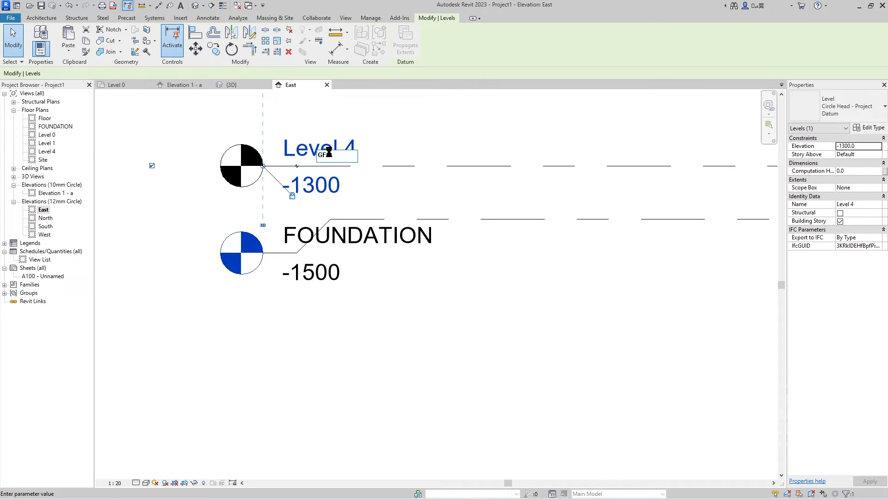
{"action": "left_click", "coordinate": [125, 86]}
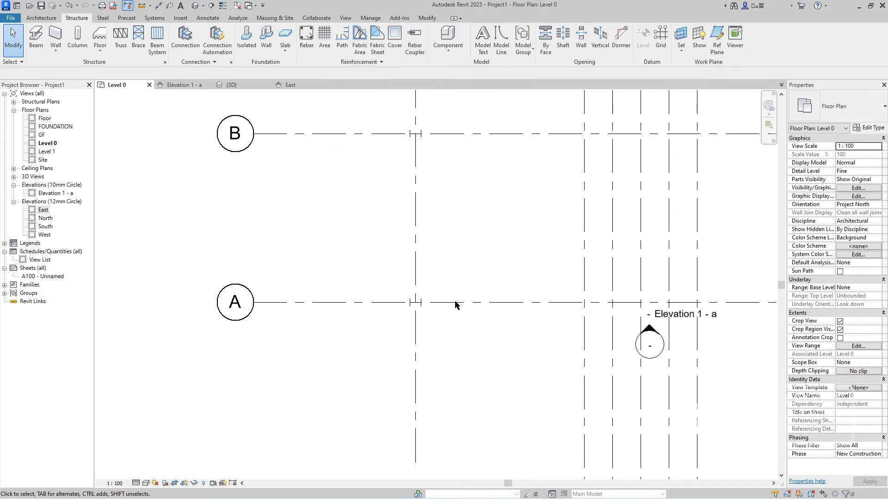
Place a vertical 500 x 500mm concrete column with its depth set to FOUNDATION at the intersection of grids A and 1
{"action": "scroll", "coordinate": [548, 326], "scroll_direction": "down", "scroll_amount": 1}
{"action": "middle_click_drag", "start_coordinate": [548, 326], "coordinate": [446, 303]}
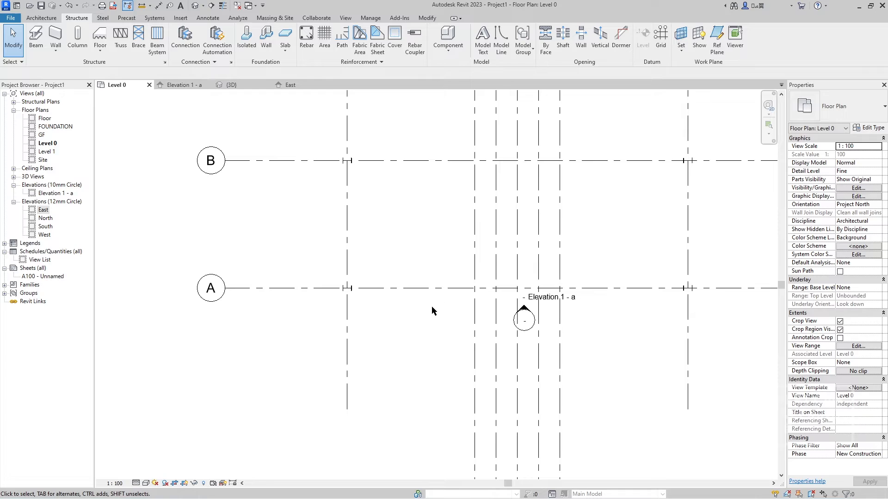
{"action": "key", "text": "c"}
{"action": "key", "text": "l"}
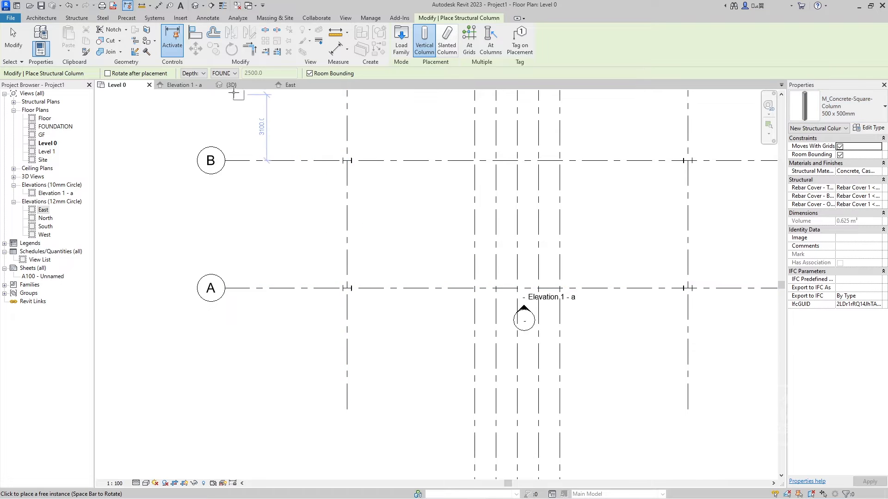
{"action": "left_click", "coordinate": [196, 71]}
{"action": "left_click", "coordinate": [196, 71]}
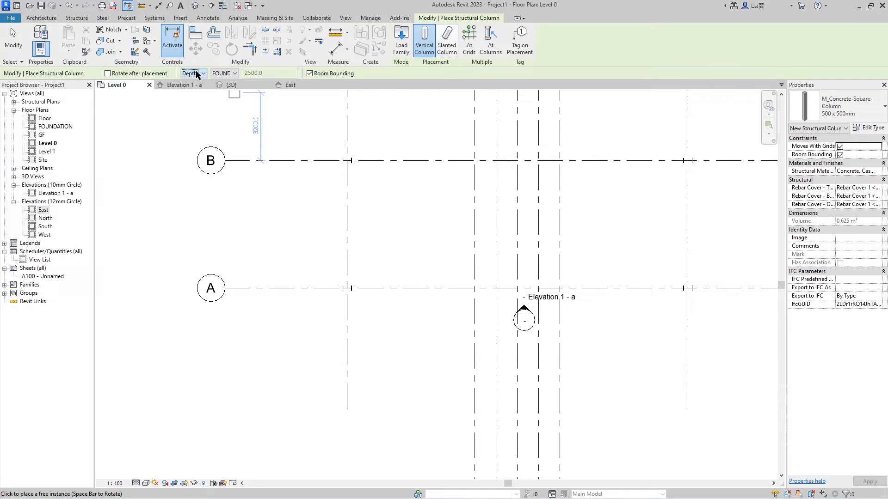
{"action": "left_click", "coordinate": [229, 76]}
{"action": "left_click", "coordinate": [229, 76]}
{"action": "left_click", "coordinate": [223, 74]}
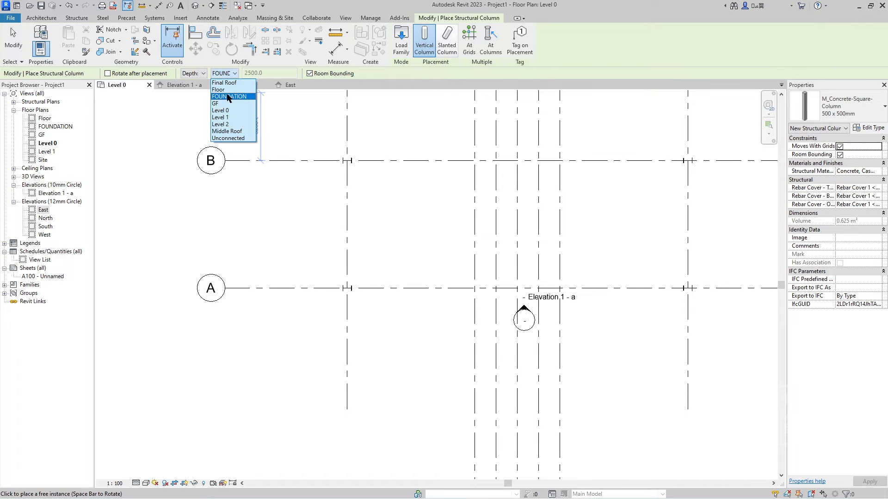
{"action": "left_click", "coordinate": [228, 96]}
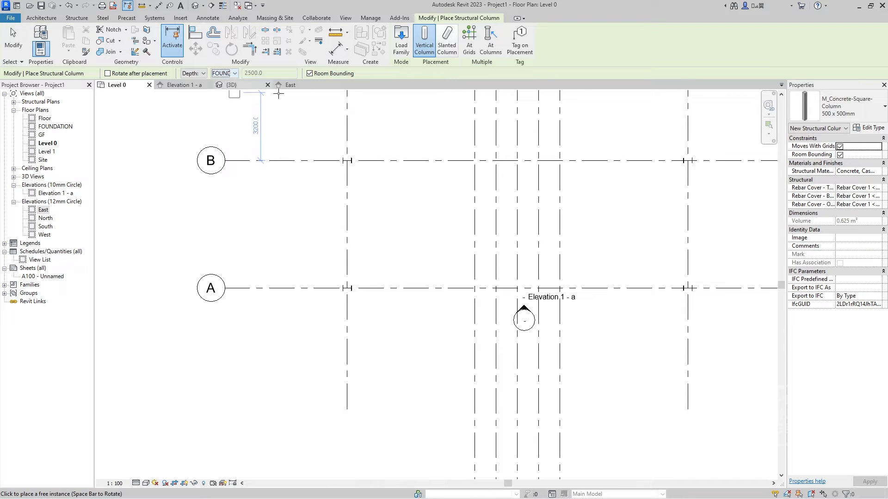
{"action": "scroll", "coordinate": [346, 287], "scroll_direction": "up", "scroll_amount": 5}
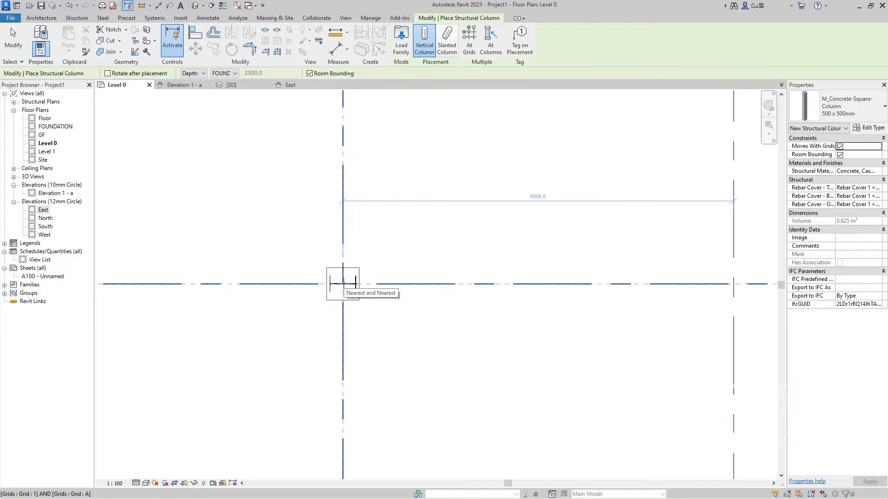
{"action": "left_click", "coordinate": [343, 283]}
Check how the new concrete column meets the steel column base in the 3D view and Elevation 1 - a
{"action": "left_click", "coordinate": [237, 85]}
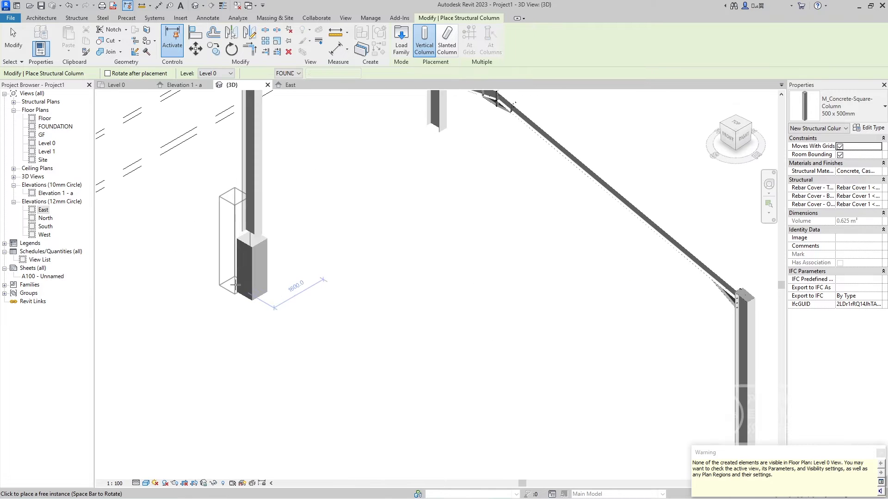
{"action": "scroll", "coordinate": [355, 212], "scroll_direction": "up", "scroll_amount": 5}
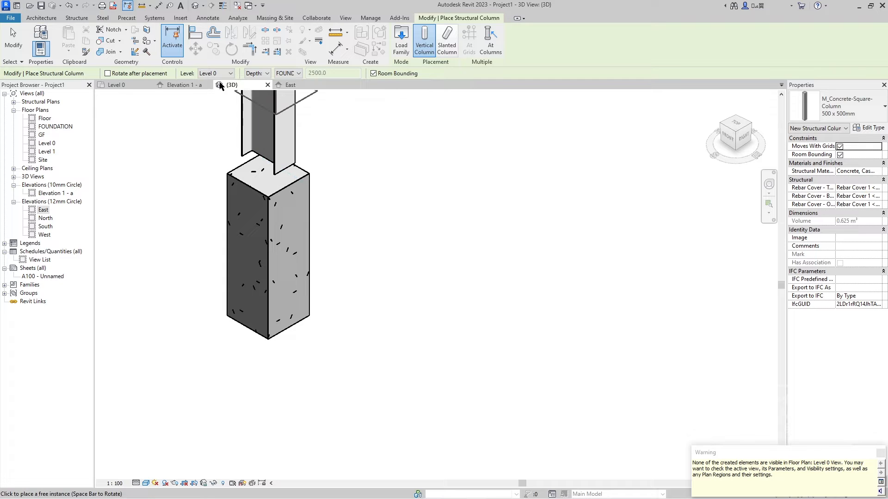
{"action": "left_click", "coordinate": [180, 85]}
{"action": "scroll", "coordinate": [389, 290], "scroll_direction": "up", "scroll_amount": 4}
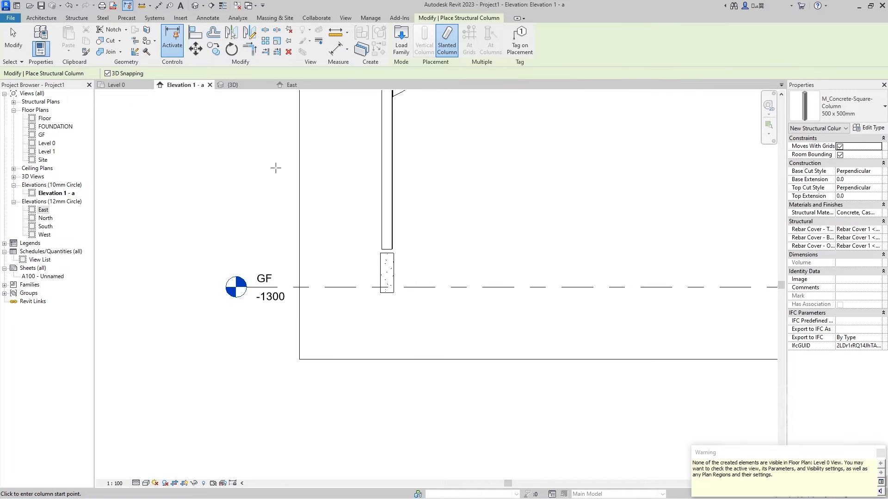
{"action": "left_click", "coordinate": [115, 86]}
{"action": "key", "text": "Escape"}
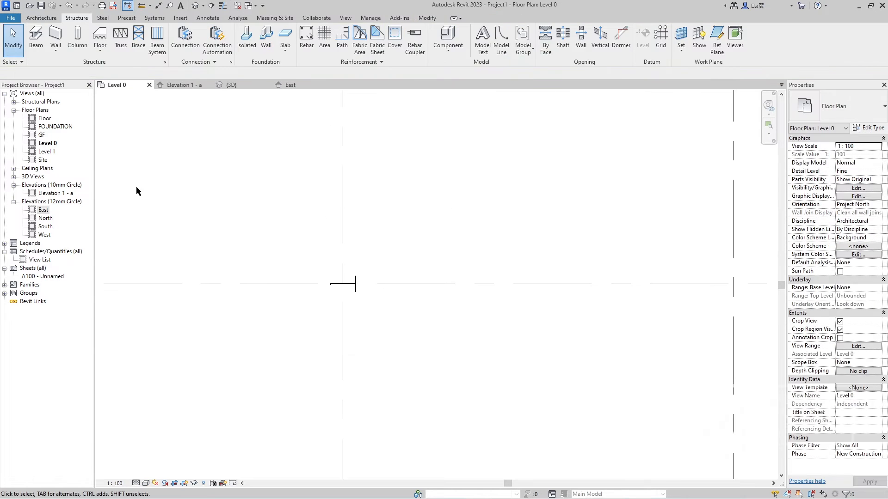
{"action": "double_click", "coordinate": [44, 118]}
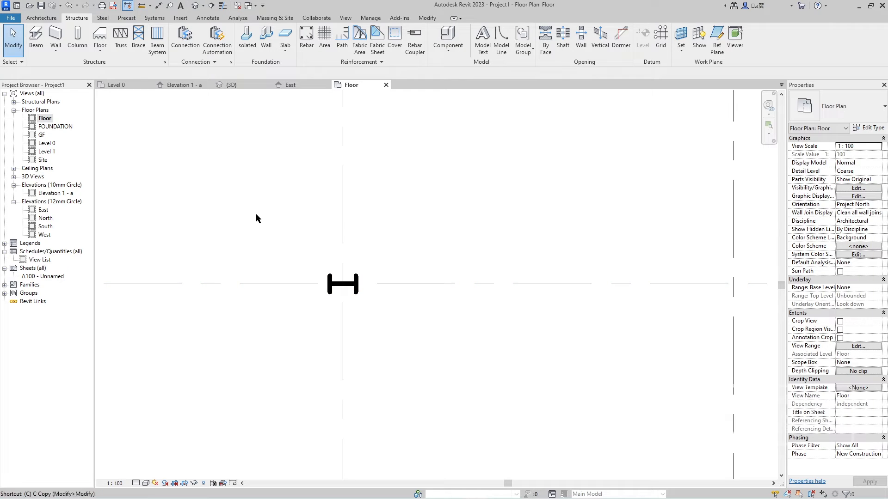
{"action": "key", "text": "l"}
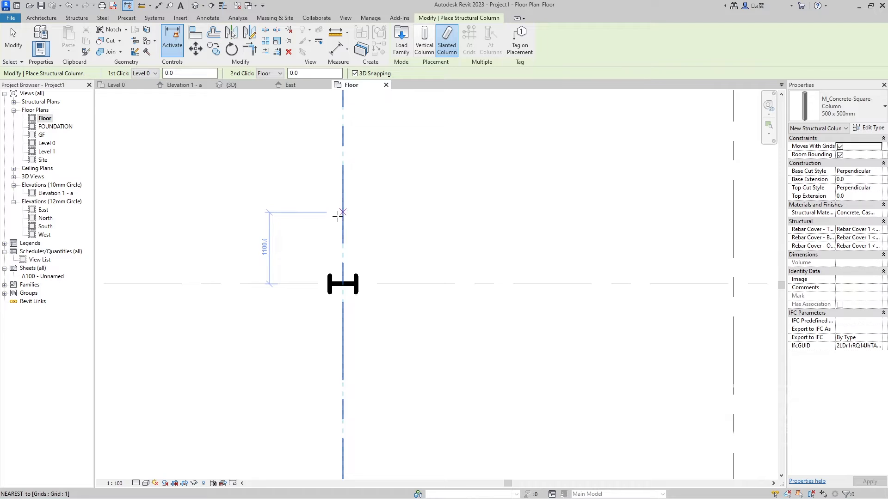
{"action": "scroll", "coordinate": [478, 301], "scroll_direction": "down", "scroll_amount": 2}
{"action": "middle_click_drag", "start_coordinate": [567, 307], "coordinate": [395, 238]}
{"action": "scroll", "coordinate": [525, 269], "scroll_direction": "down", "scroll_amount": 2}
{"action": "left_click", "coordinate": [146, 73]}
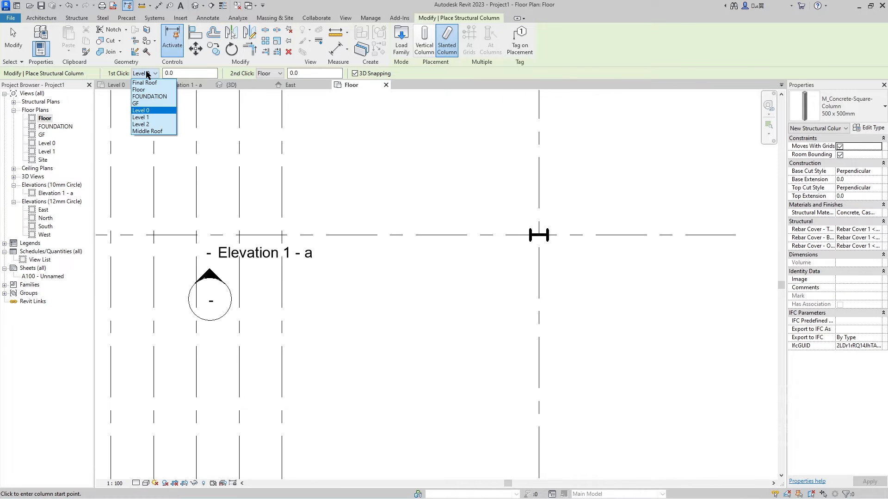
{"action": "left_click", "coordinate": [147, 89]}
{"action": "left_click", "coordinate": [231, 84]}
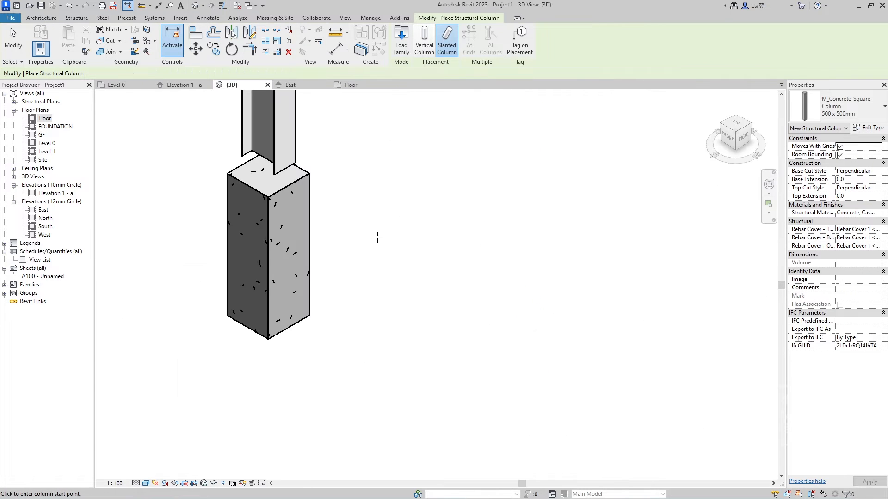
{"action": "scroll", "coordinate": [537, 230], "scroll_direction": "down", "scroll_amount": 2}
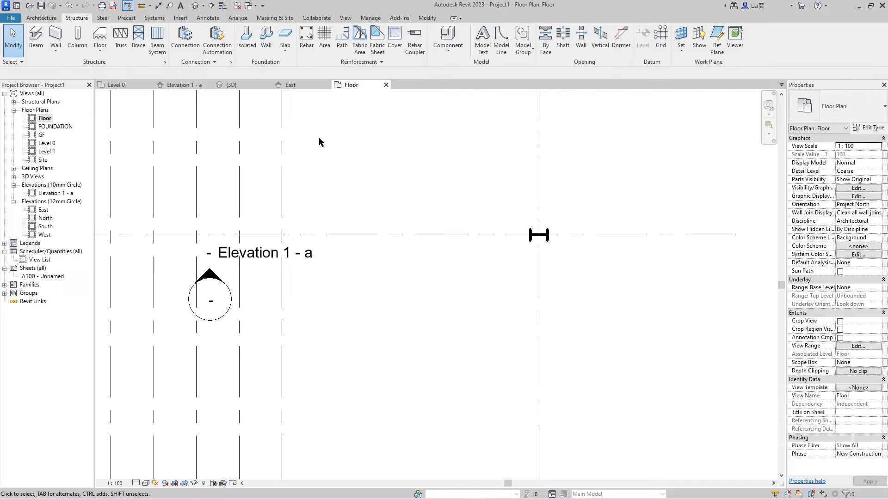
Open the Floor structural plan at the concrete column on grids A and 1
{"action": "double_click", "coordinate": [41, 102]}
{"action": "double_click", "coordinate": [44, 110]}
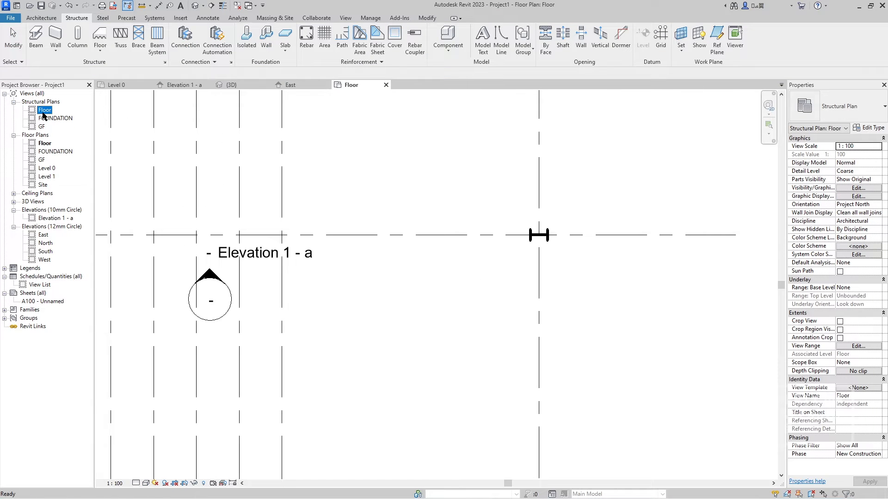
{"action": "scroll", "coordinate": [317, 210], "scroll_direction": "up", "scroll_amount": 5}
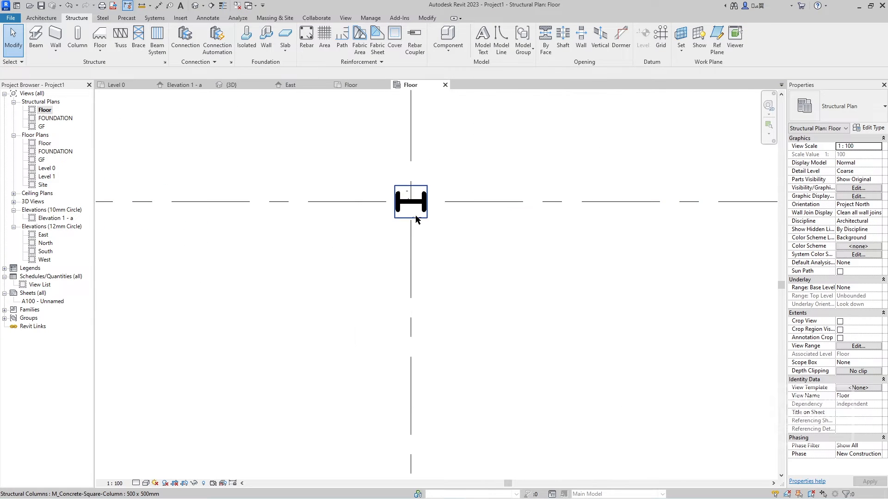
Copy the 500 x 500mm concrete column from grid intersection A-1 to the steel column at A-2
{"action": "left_click", "coordinate": [416, 215]}
{"action": "key", "text": "c"}
{"action": "key", "text": "o"}
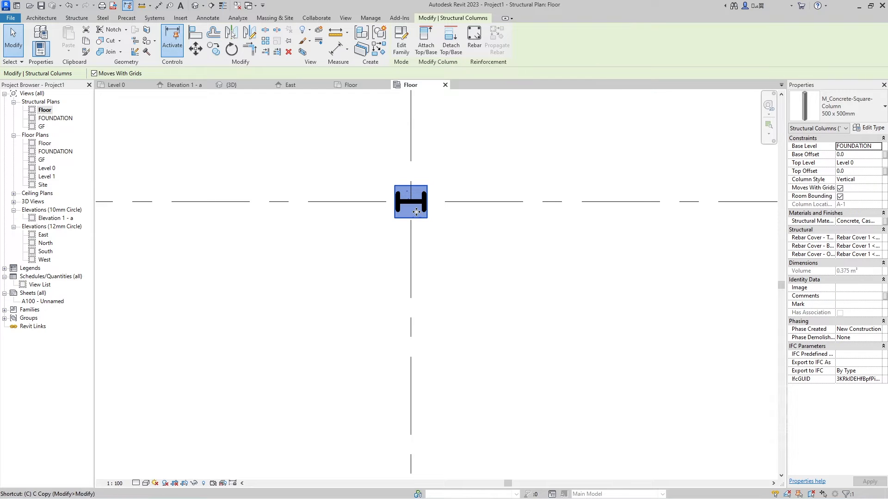
{"action": "left_click", "coordinate": [414, 209]}
{"action": "scroll", "coordinate": [528, 223], "scroll_direction": "down", "scroll_amount": 2}
{"action": "scroll", "coordinate": [527, 223], "scroll_direction": "down", "scroll_amount": 2}
{"action": "middle_click_drag", "start_coordinate": [740, 234], "coordinate": [486, 202]}
{"action": "scroll", "coordinate": [544, 178], "scroll_direction": "up", "scroll_amount": 5}
{"action": "left_click", "coordinate": [545, 156]}
{"action": "key", "text": "Escape"}
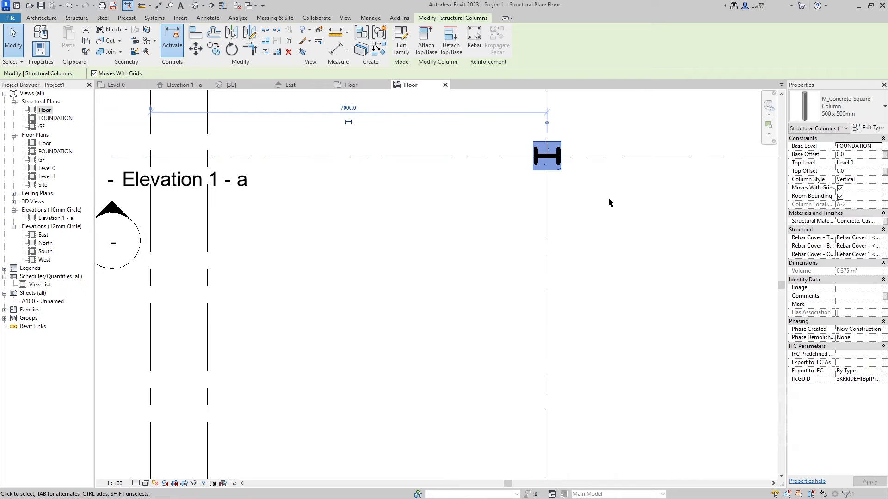
Set the top level of the copied concrete column at A-2 to Floor
{"action": "left_click", "coordinate": [876, 150]}
{"action": "left_click", "coordinate": [877, 150]}
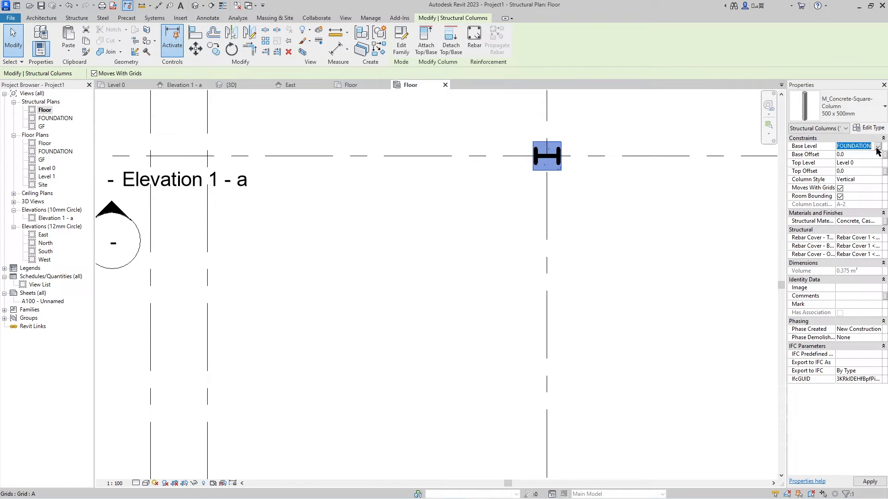
{"action": "left_click", "coordinate": [875, 165]}
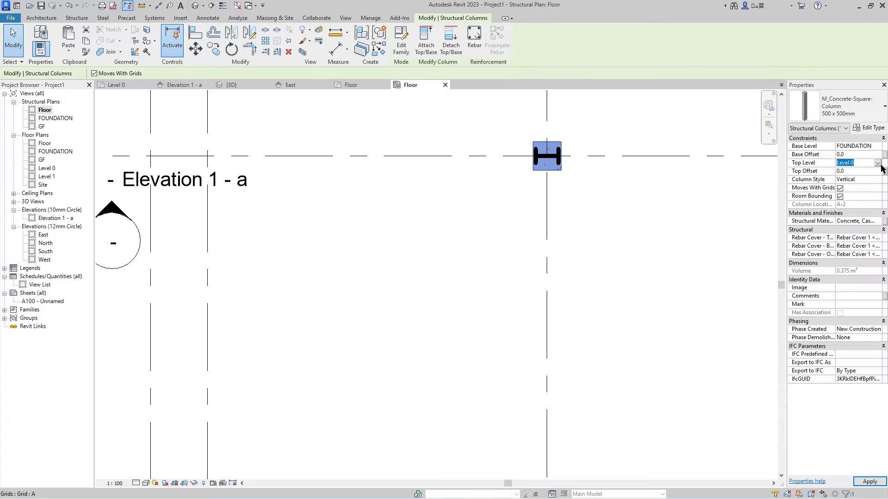
{"action": "left_click", "coordinate": [877, 163]}
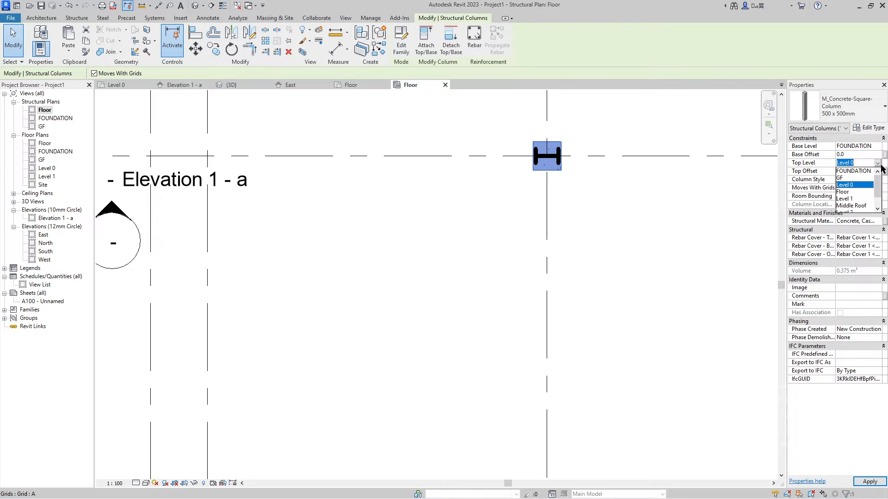
{"action": "left_click", "coordinate": [843, 192]}
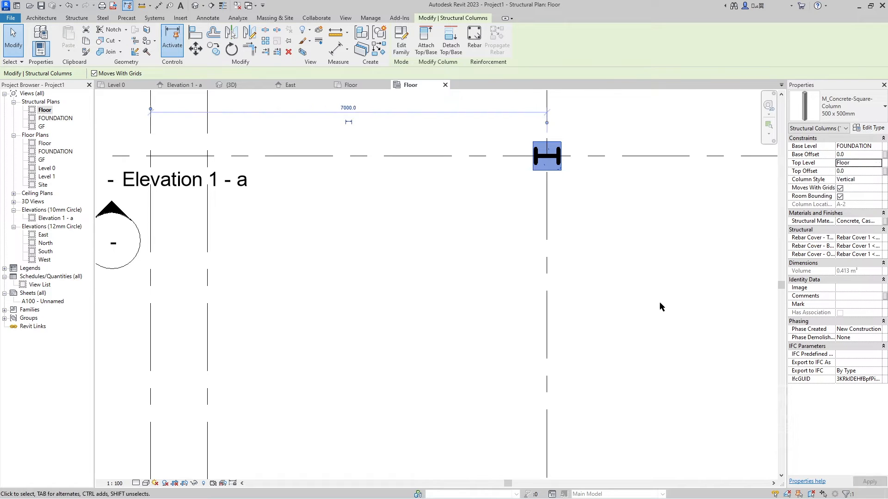
Compare the two concrete columns with the steel column bases and the GF level in Elevation 1 - a
{"action": "scroll", "coordinate": [659, 306], "scroll_direction": "down", "scroll_amount": 5}
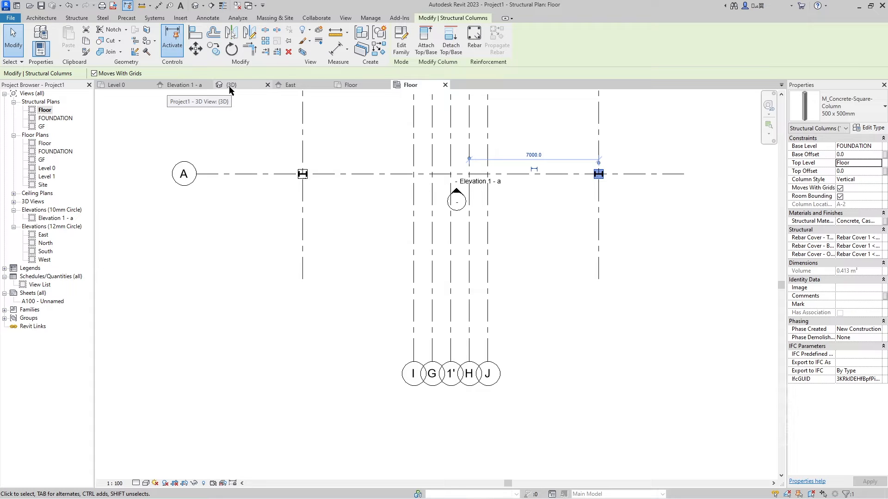
{"action": "left_click", "coordinate": [186, 85]}
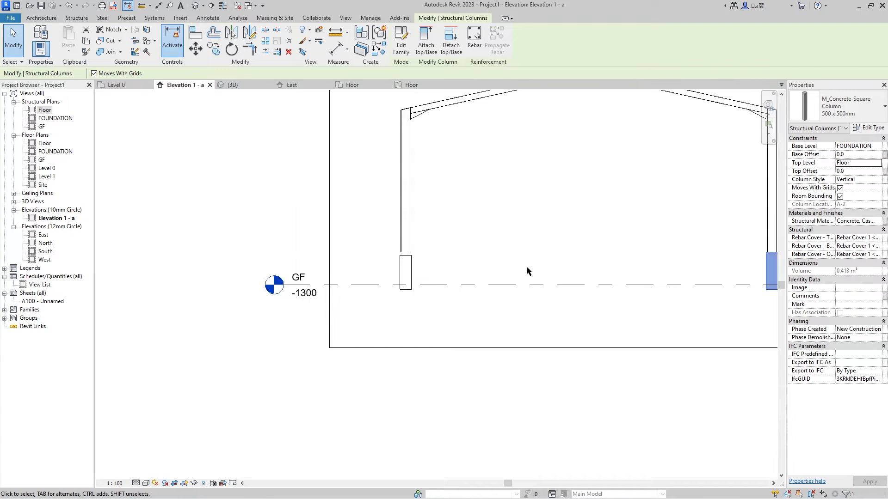
{"action": "scroll", "coordinate": [526, 267], "scroll_direction": "down", "scroll_amount": 1}
{"action": "middle_click_drag", "start_coordinate": [527, 267], "coordinate": [257, 210]}
{"action": "scroll", "coordinate": [456, 238], "scroll_direction": "up", "scroll_amount": 2}
{"action": "left_click", "coordinate": [450, 162]}
{"action": "scroll", "coordinate": [429, 160], "scroll_direction": "up", "scroll_amount": 5}
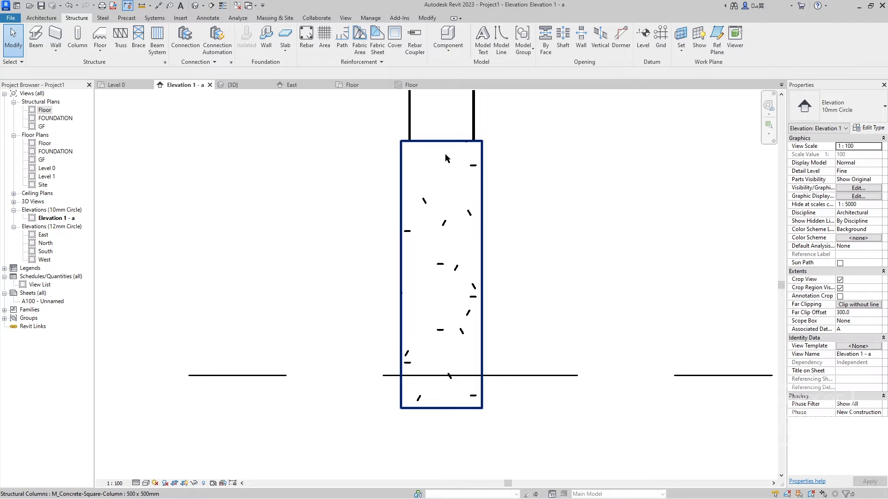
{"action": "scroll", "coordinate": [441, 239], "scroll_direction": "down", "scroll_amount": 5}
{"action": "middle_click_drag", "start_coordinate": [443, 240], "coordinate": [546, 199]}
{"action": "scroll", "coordinate": [481, 217], "scroll_direction": "down", "scroll_amount": 3}
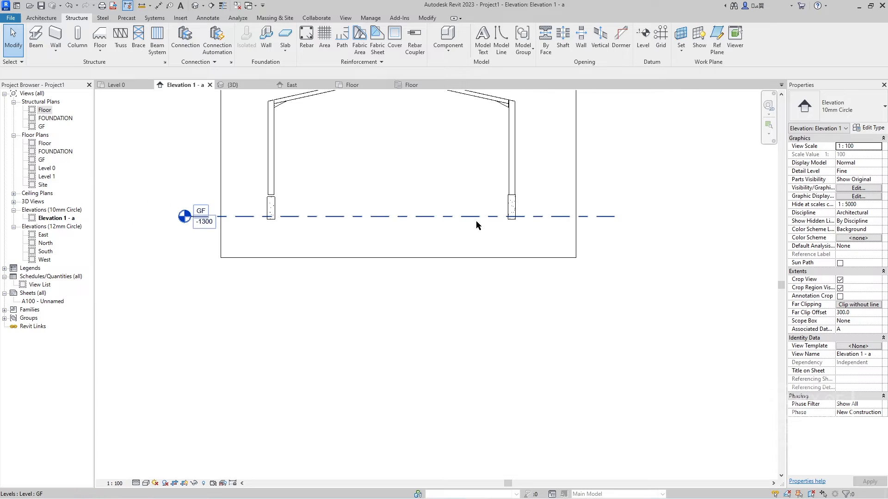
{"action": "scroll", "coordinate": [503, 221], "scroll_direction": "up", "scroll_amount": 3}
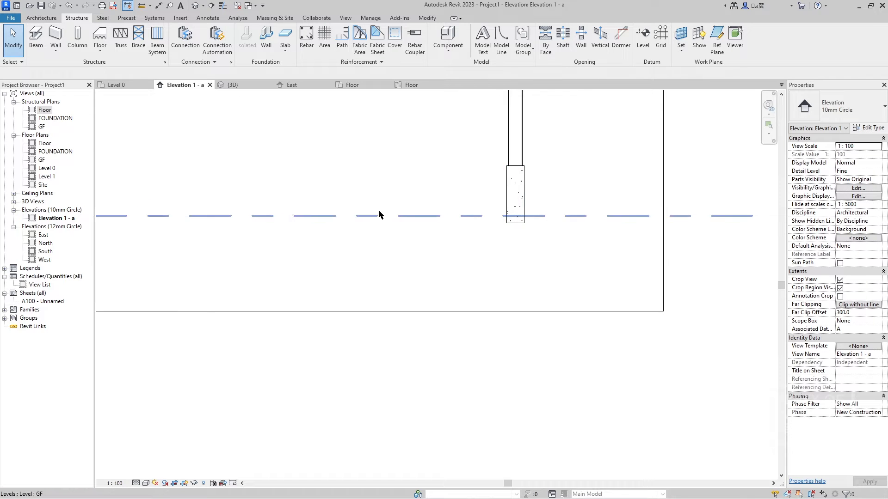
Set the base level of the 500 x 500mm concrete column at A-2 to GF in the East elevation
{"action": "scroll", "coordinate": [379, 214], "scroll_direction": "down", "scroll_amount": 3}
{"action": "scroll", "coordinate": [323, 232], "scroll_direction": "down", "scroll_amount": 1}
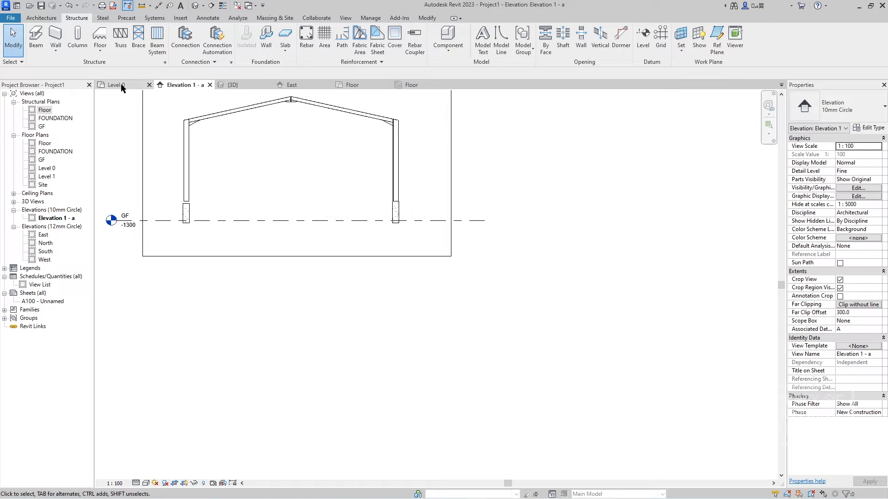
{"action": "left_click", "coordinate": [291, 84]}
{"action": "scroll", "coordinate": [360, 299], "scroll_direction": "down", "scroll_amount": 2}
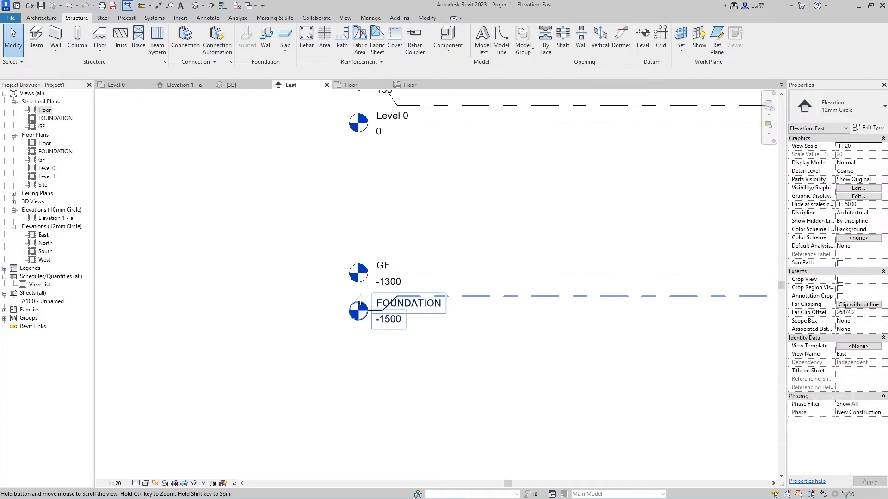
{"action": "middle_click_drag", "start_coordinate": [360, 299], "coordinate": [233, 276]}
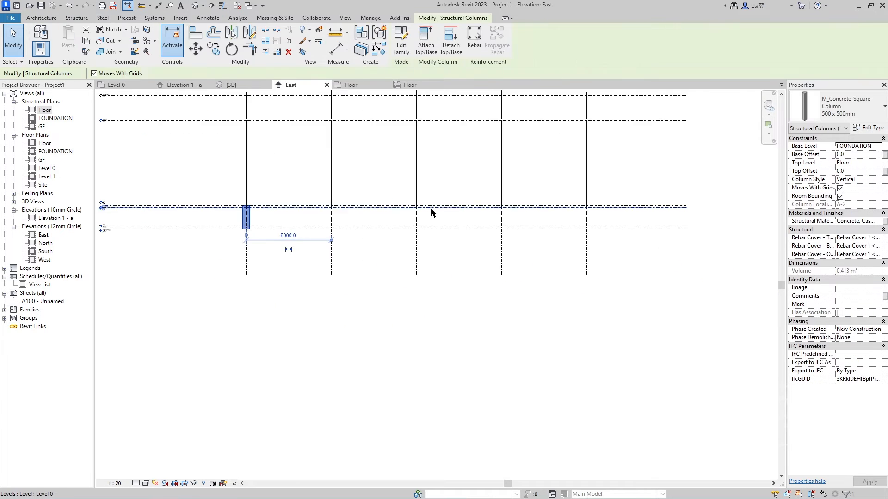
{"action": "scroll", "coordinate": [430, 208], "scroll_direction": "down", "scroll_amount": 1}
{"action": "middle_click_drag", "start_coordinate": [427, 237], "coordinate": [441, 293]}
{"action": "scroll", "coordinate": [272, 256], "scroll_direction": "up", "scroll_amount": 4}
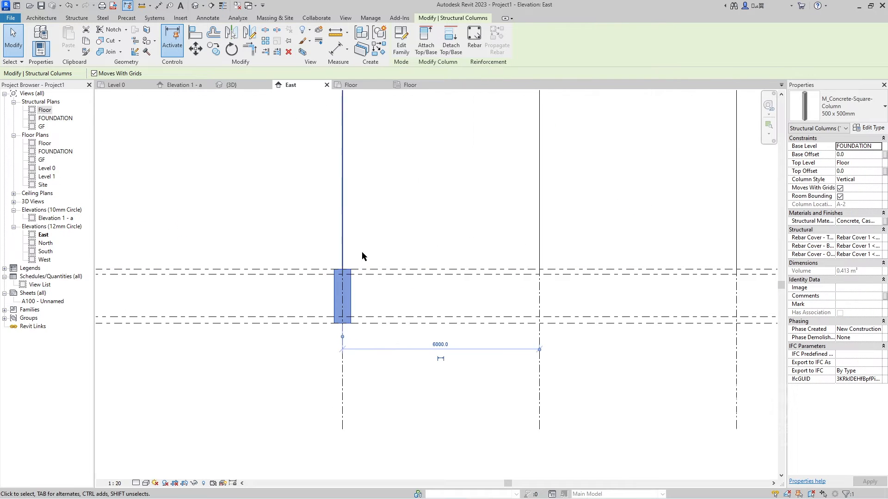
{"action": "scroll", "coordinate": [362, 255], "scroll_direction": "down", "scroll_amount": 1}
{"action": "left_click", "coordinate": [878, 146]}
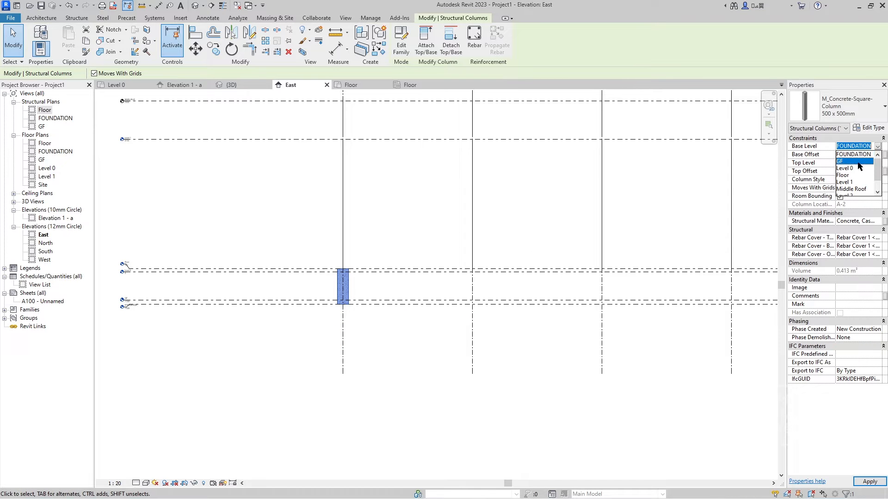
{"action": "left_click", "coordinate": [857, 162]}
{"action": "left_click", "coordinate": [869, 482]}
{"action": "scroll", "coordinate": [402, 317], "scroll_direction": "up", "scroll_amount": 3}
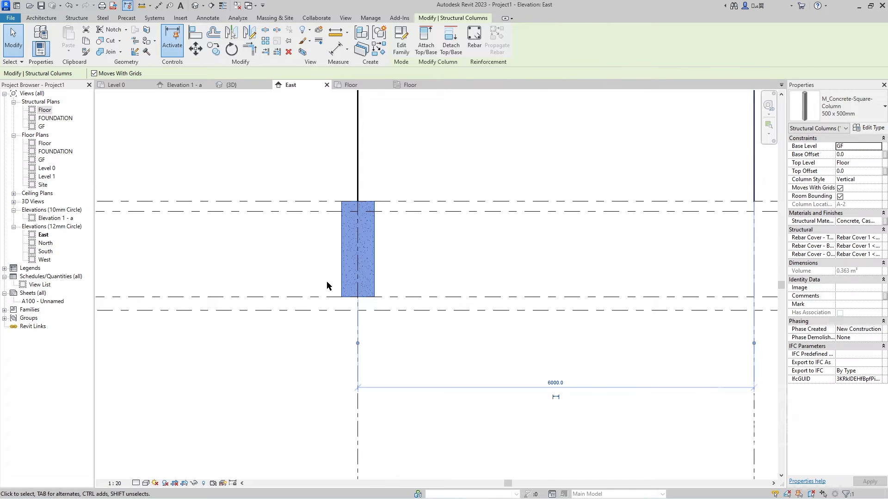
Delete the concrete column under the steel column at A-1 in the 3D view
{"action": "left_click", "coordinate": [407, 85]}
{"action": "left_click", "coordinate": [245, 88]}
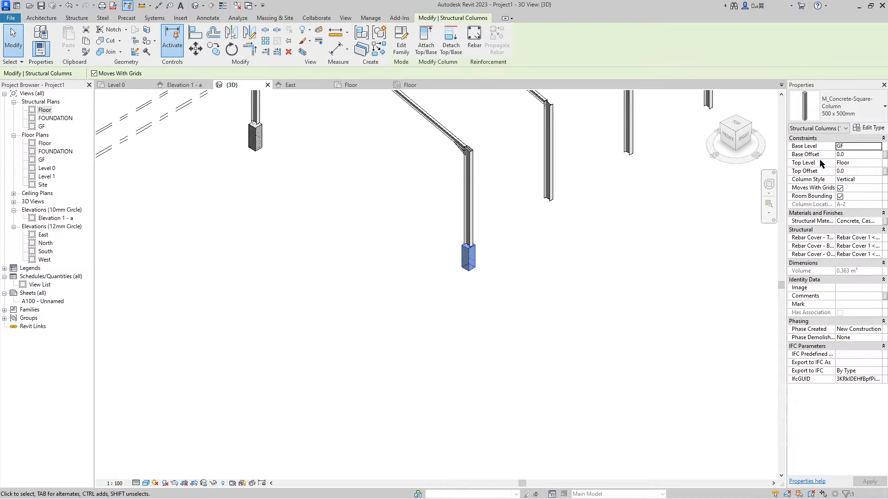
{"action": "left_click", "coordinate": [256, 144]}
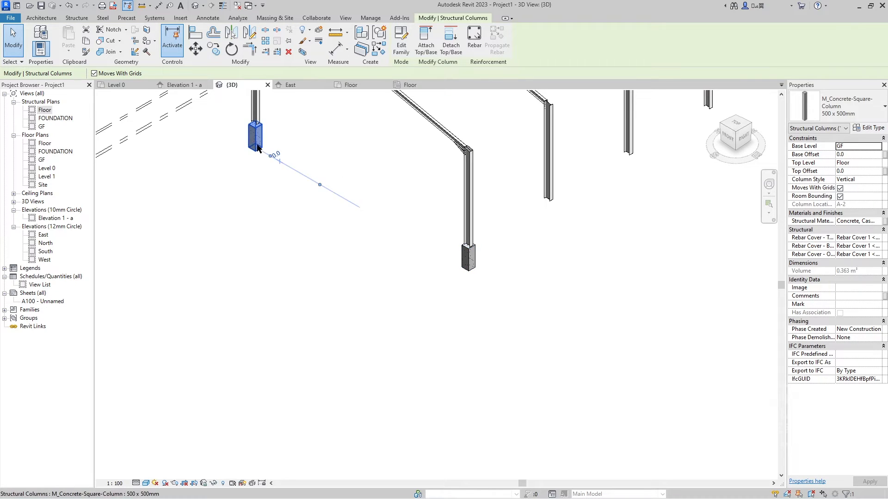
{"action": "key", "text": "Escape"}
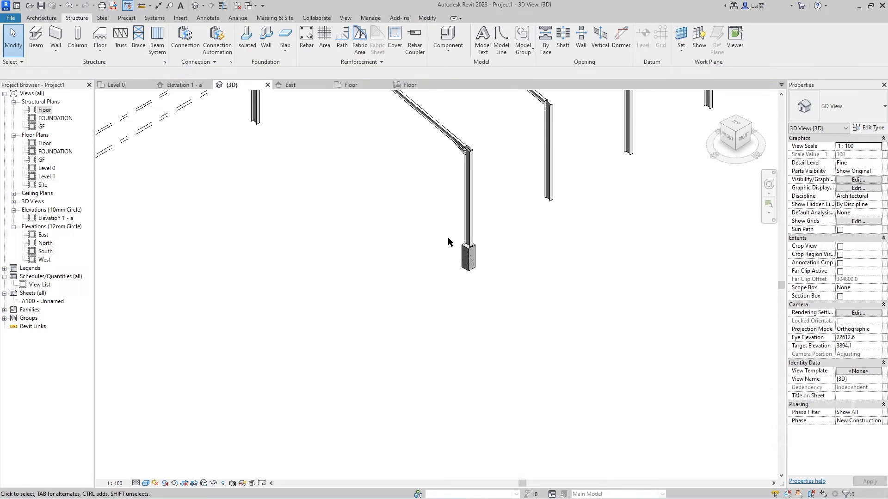
Copy the remaining concrete column from A-2 to the steel column at A-1 in the Floor structural plan
{"action": "left_click", "coordinate": [468, 255]}
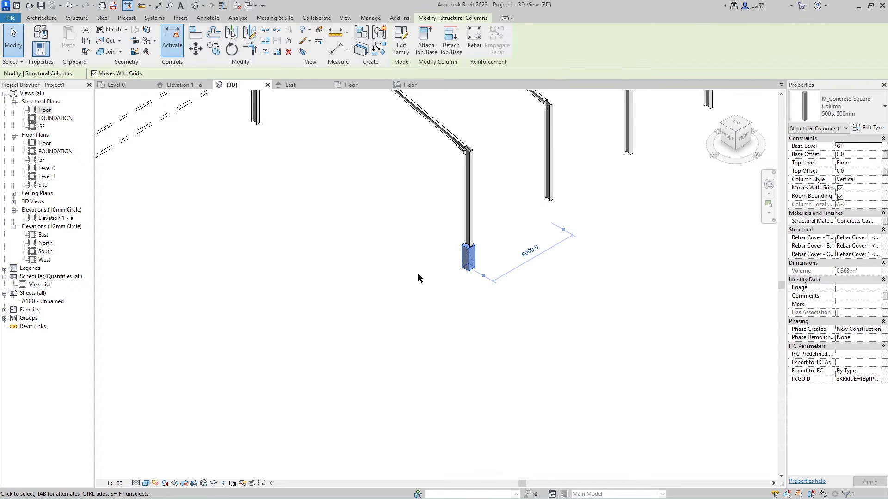
{"action": "left_click", "coordinate": [409, 85]}
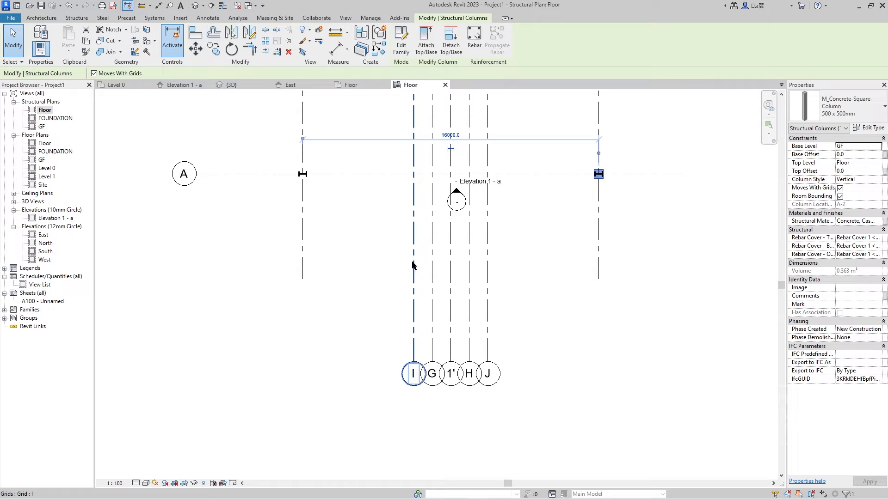
{"action": "key", "text": "m"}
{"action": "key", "text": "v"}
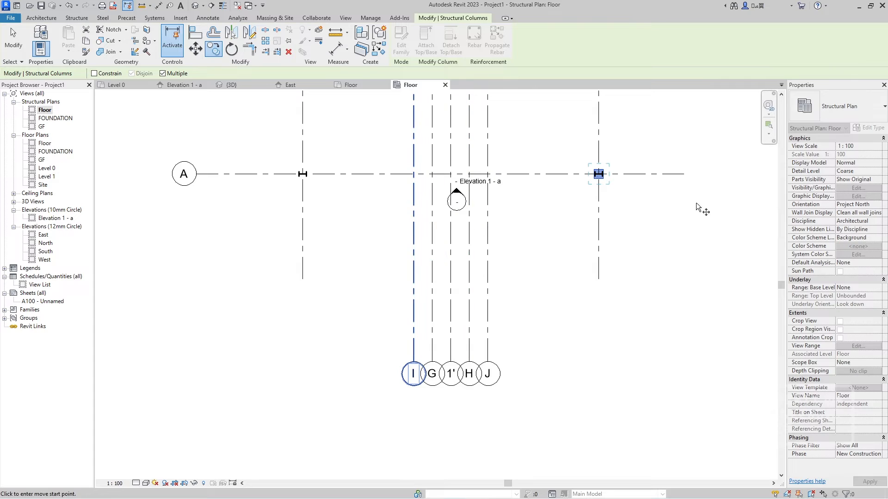
{"action": "scroll", "coordinate": [593, 173], "scroll_direction": "up", "scroll_amount": 6}
{"action": "left_click", "coordinate": [652, 181]}
{"action": "scroll", "coordinate": [357, 196], "scroll_direction": "down", "scroll_amount": 6}
{"action": "middle_click_drag", "start_coordinate": [360, 196], "coordinate": [706, 185]}
{"action": "scroll", "coordinate": [352, 182], "scroll_direction": "up", "scroll_amount": 5}
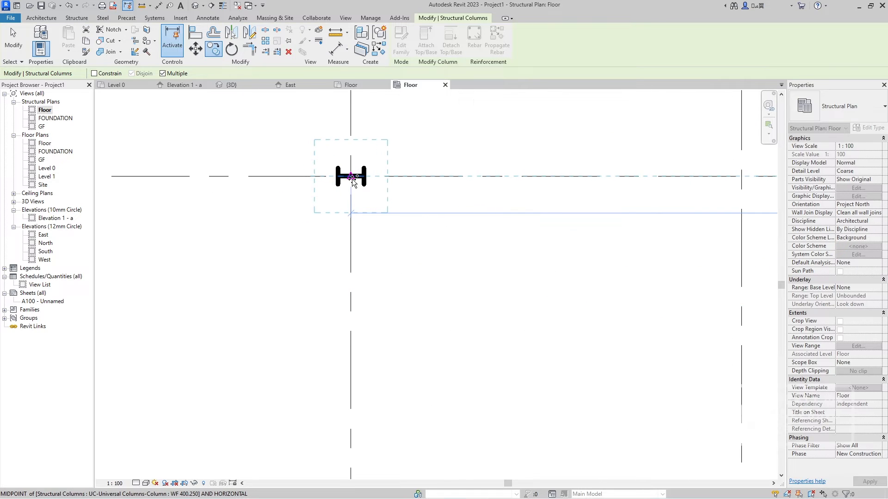
{"action": "left_click", "coordinate": [352, 179]}
{"action": "scroll", "coordinate": [452, 192], "scroll_direction": "down", "scroll_amount": 5}
{"action": "key", "text": "Escape"}
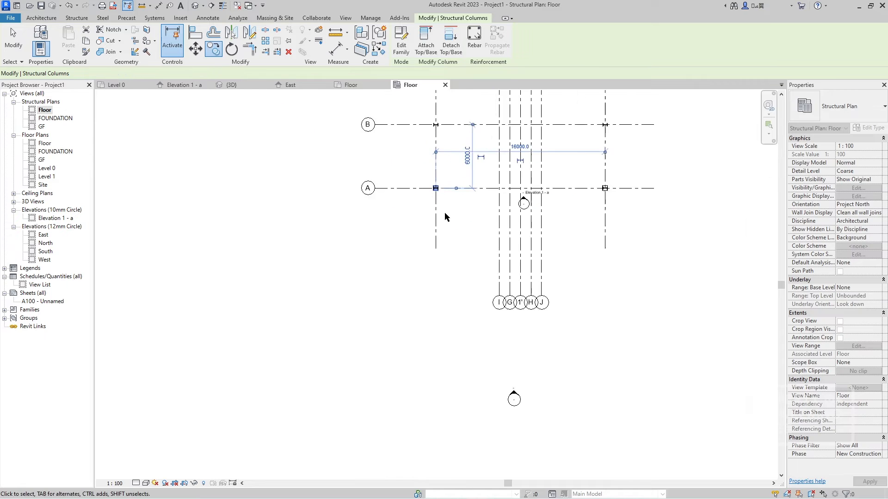
{"action": "scroll", "coordinate": [439, 196], "scroll_direction": "up", "scroll_amount": 7}
{"action": "key", "text": "Escape"}
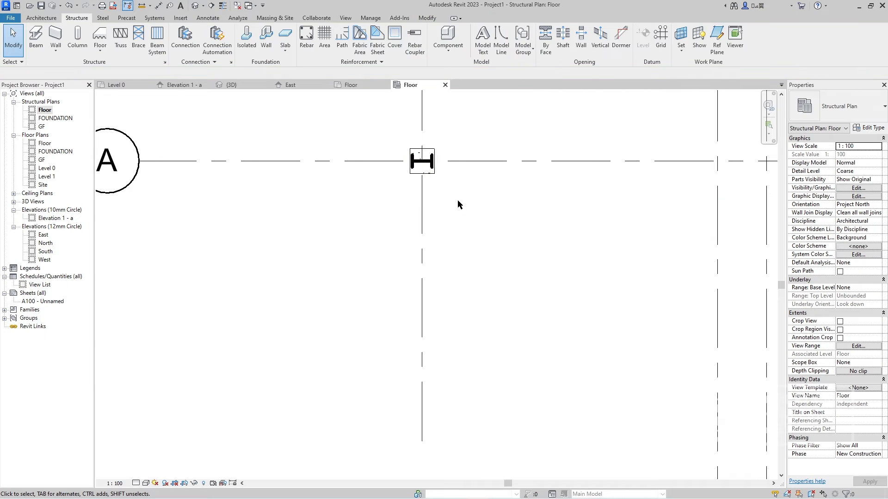
Load the M_Footing-Rectangular isolated foundation family and review the dimensions of its 1800 x 1200 x 450mm type
{"action": "left_click", "coordinate": [425, 171]}
{"action": "left_click", "coordinate": [97, 20]}
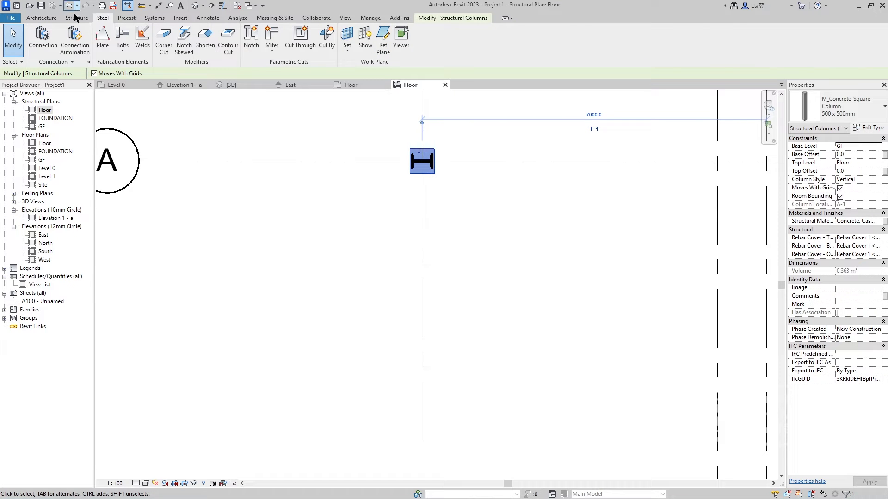
{"action": "left_click", "coordinate": [75, 19]}
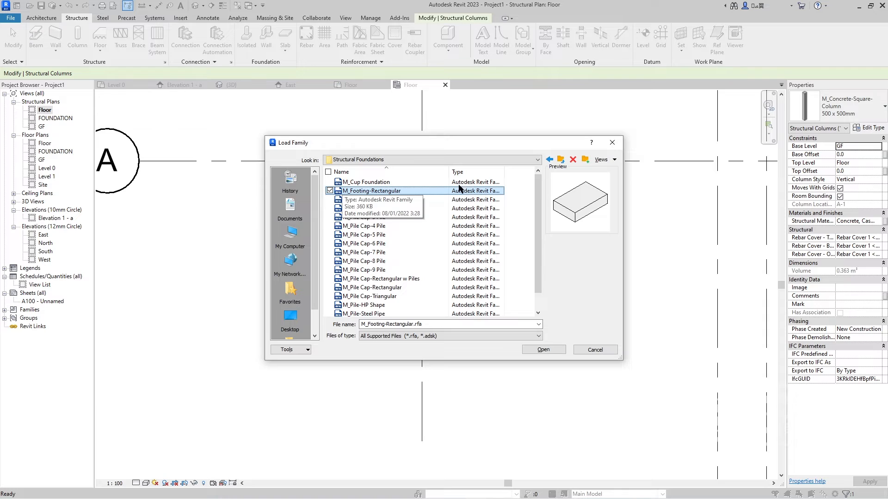
{"action": "double_click", "coordinate": [382, 192]}
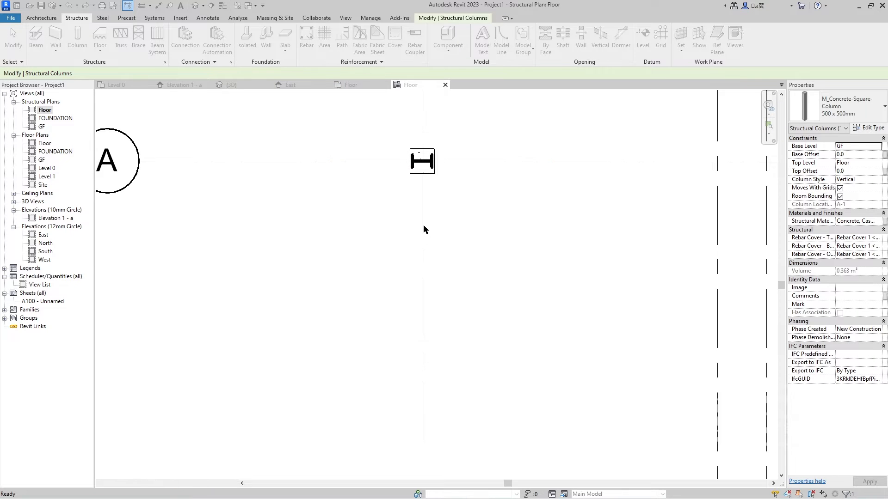
{"action": "left_click", "coordinate": [861, 128]}
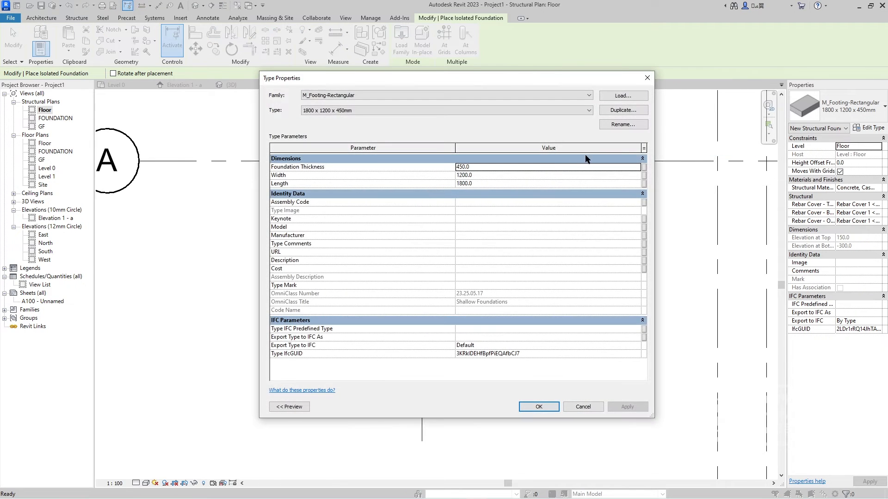
{"action": "left_click", "coordinate": [586, 406]}
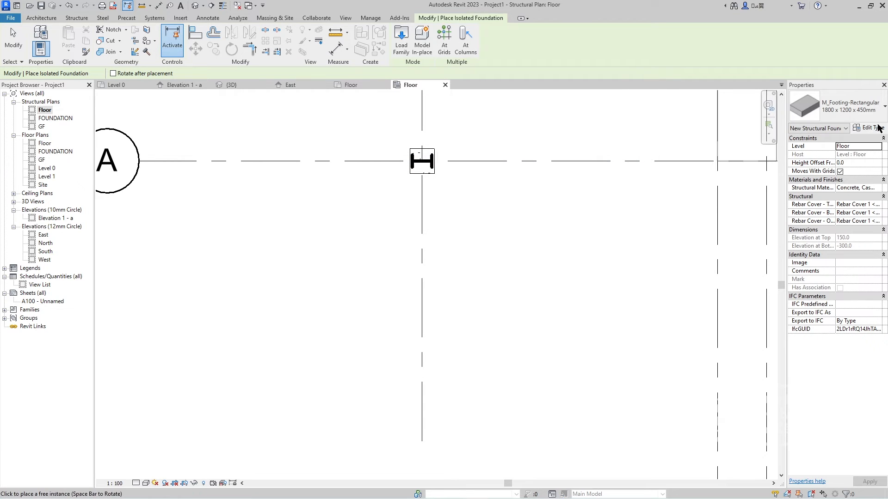
{"action": "left_click", "coordinate": [876, 128]}
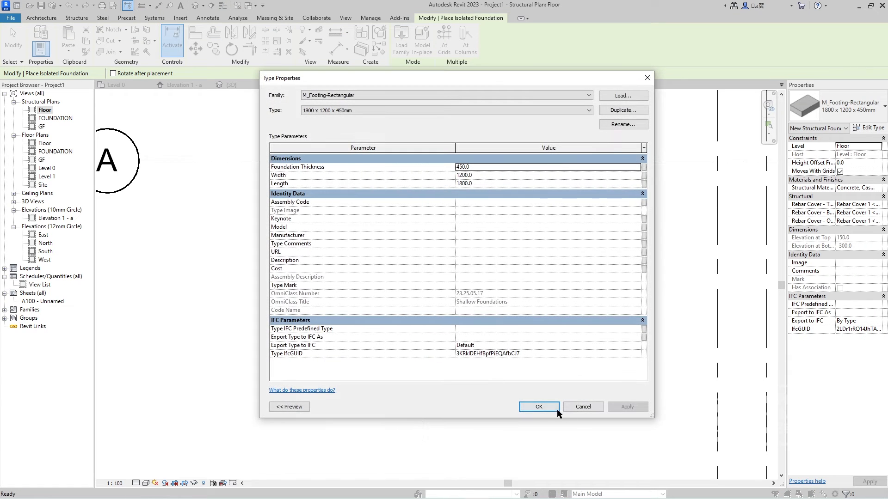
{"action": "left_click", "coordinate": [557, 409]}
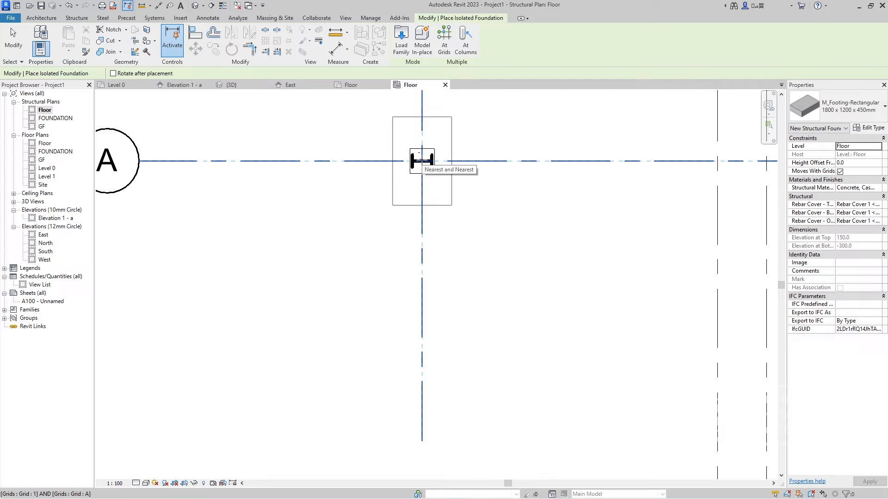
Place a rectangular footing at A-1 on the FOUNDATION level, rotated after placement so its long side runs along grid A
{"action": "left_click", "coordinate": [874, 147]}
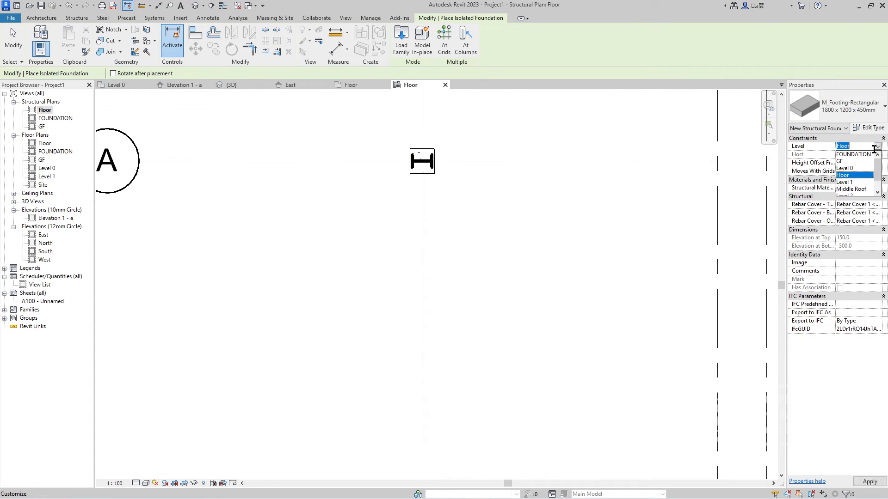
{"action": "left_click", "coordinate": [860, 154]}
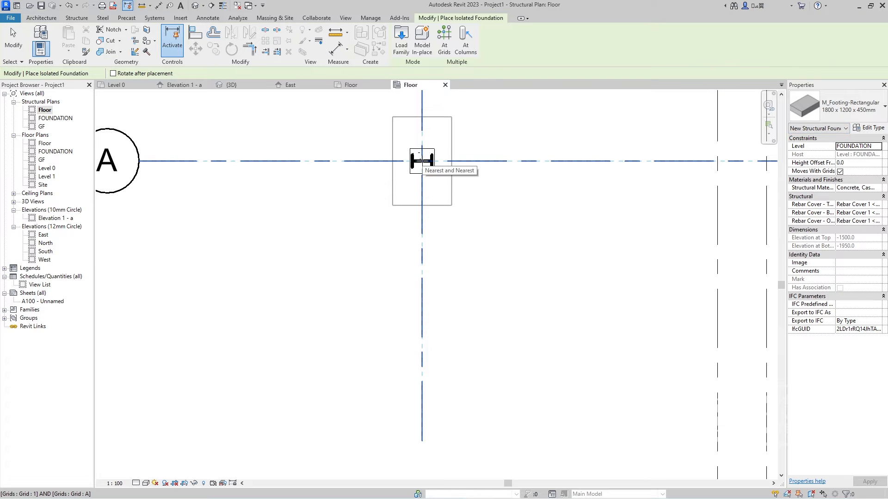
{"action": "left_click", "coordinate": [422, 161]}
{"action": "left_click", "coordinate": [511, 375]}
Place a second 1800 x 1200 x 450mm footing under the column at grid intersection A-2
{"action": "scroll", "coordinate": [566, 193], "scroll_direction": "down", "scroll_amount": 3}
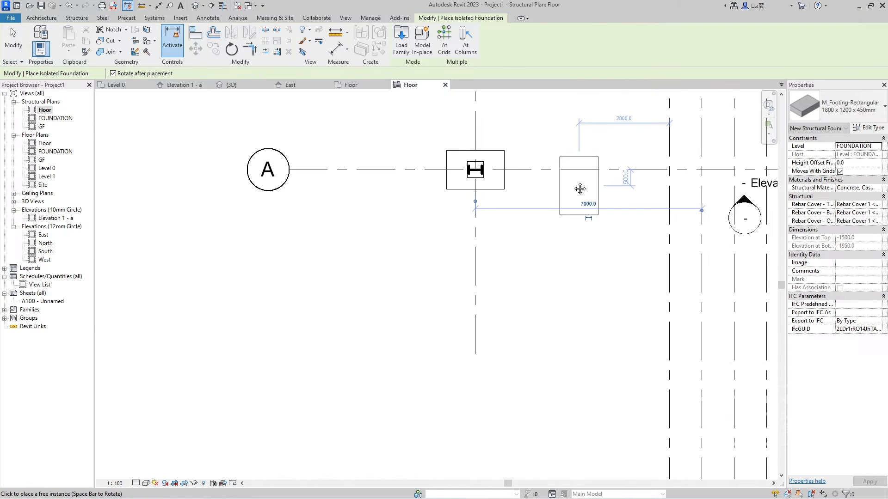
{"action": "middle_click_drag", "start_coordinate": [581, 188], "coordinate": [303, 139]}
{"action": "middle_click_drag", "start_coordinate": [463, 180], "coordinate": [550, 192]}
{"action": "scroll", "coordinate": [462, 213], "scroll_direction": "down", "scroll_amount": 1}
{"action": "middle_click_drag", "start_coordinate": [464, 213], "coordinate": [325, 226]}
{"action": "scroll", "coordinate": [519, 160], "scroll_direction": "up", "scroll_amount": 6}
{"action": "left_click", "coordinate": [518, 158]}
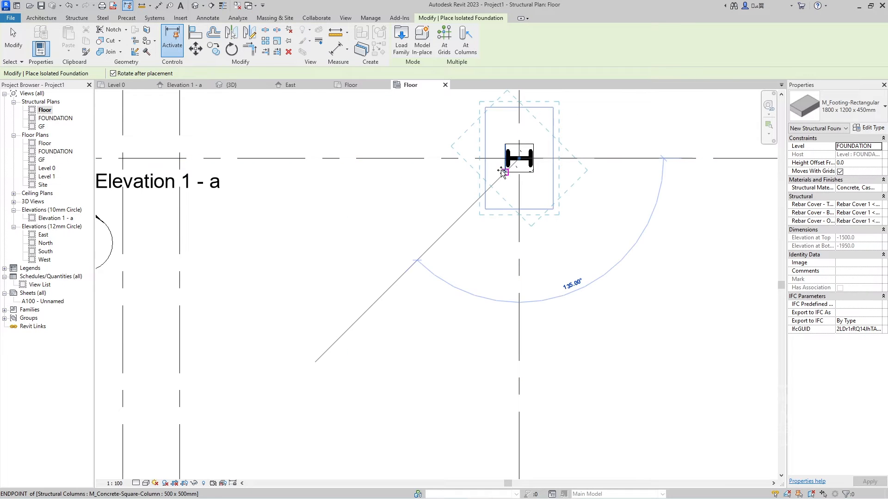
{"action": "left_click", "coordinate": [485, 159]}
{"action": "scroll", "coordinate": [468, 203], "scroll_direction": "down", "scroll_amount": 1}
{"action": "key", "text": "Escape"}
{"action": "key", "text": "Escape"}
Rotate the footing at A-2 so its long side runs along grid A
{"action": "scroll", "coordinate": [474, 196], "scroll_direction": "down", "scroll_amount": 8}
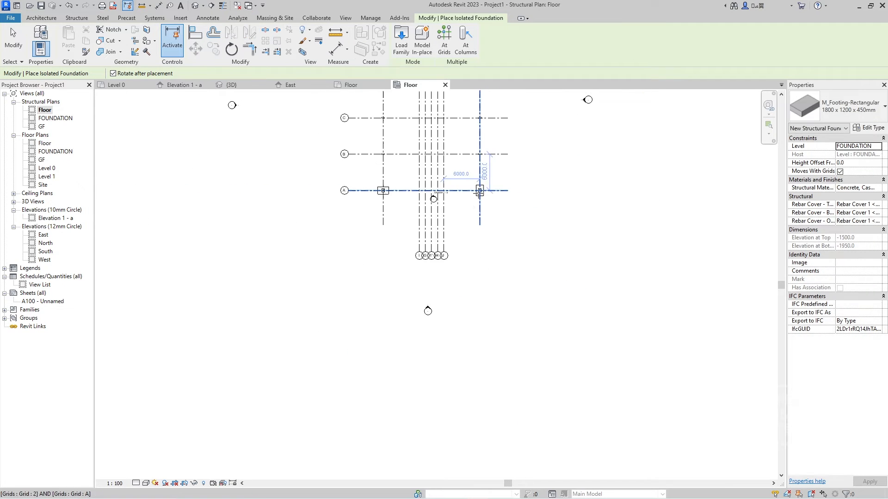
{"action": "scroll", "coordinate": [483, 197], "scroll_direction": "up", "scroll_amount": 7}
{"action": "left_click", "coordinate": [465, 189]}
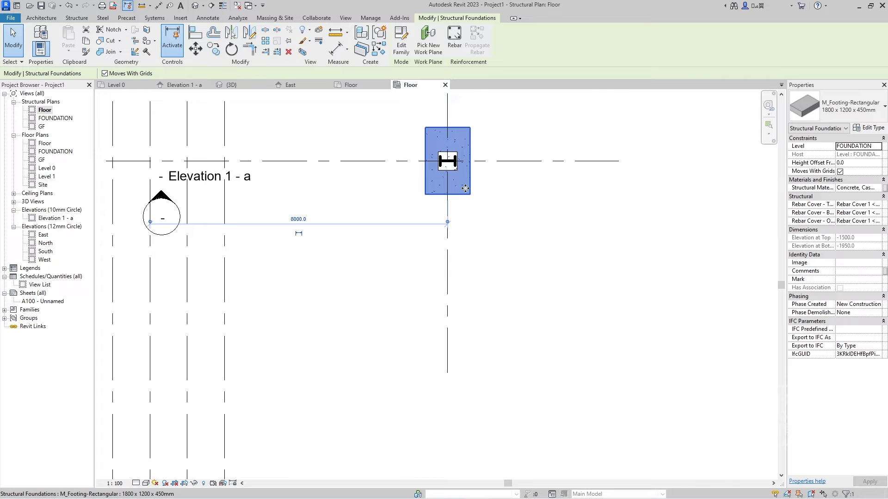
{"action": "key", "text": "Escape"}
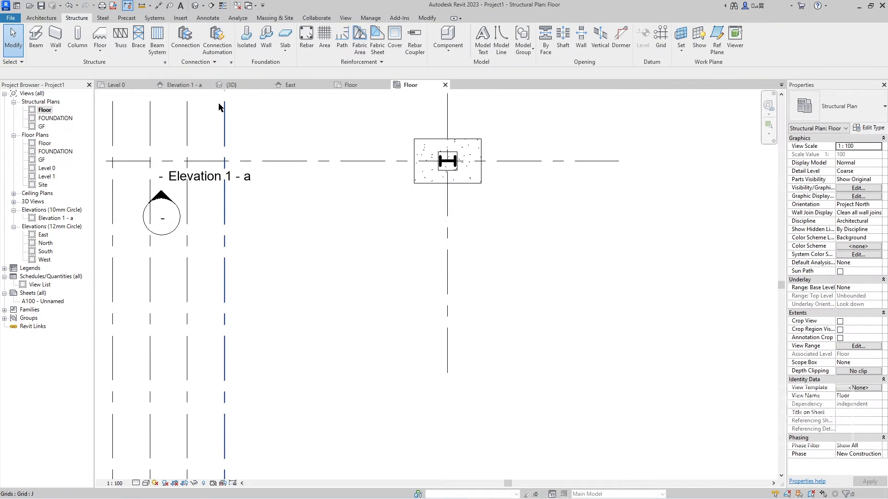
Inspect the footings in the 3D view and check the foundation thickness in the type properties
{"action": "left_click", "coordinate": [229, 88]}
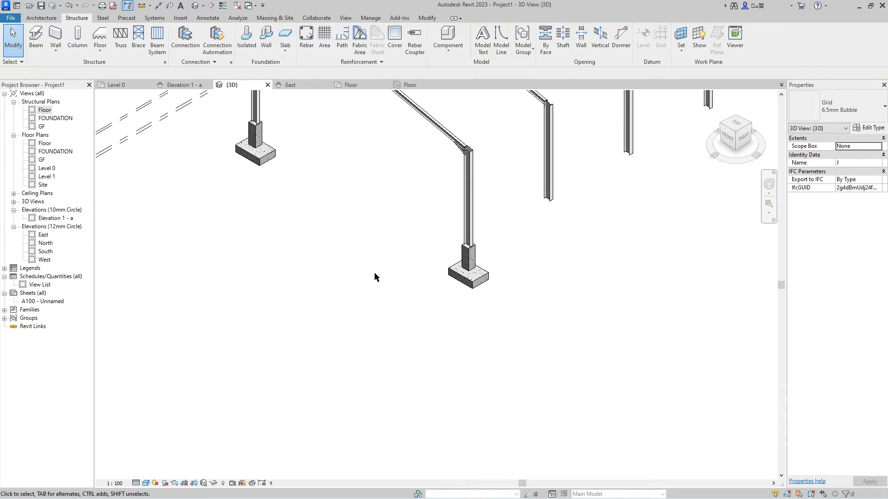
{"action": "scroll", "coordinate": [450, 278], "scroll_direction": "up", "scroll_amount": 4}
{"action": "scroll", "coordinate": [448, 273], "scroll_direction": "up", "scroll_amount": 3}
{"action": "left_click", "coordinate": [449, 270]}
{"action": "scroll", "coordinate": [449, 271], "scroll_direction": "down", "scroll_amount": 5}
{"action": "left_click", "coordinate": [868, 128]}
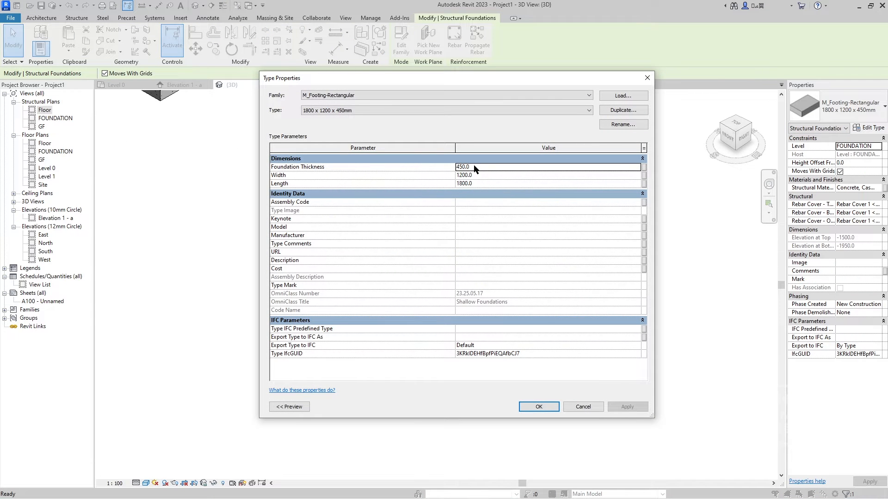
{"action": "left_click", "coordinate": [477, 167]}
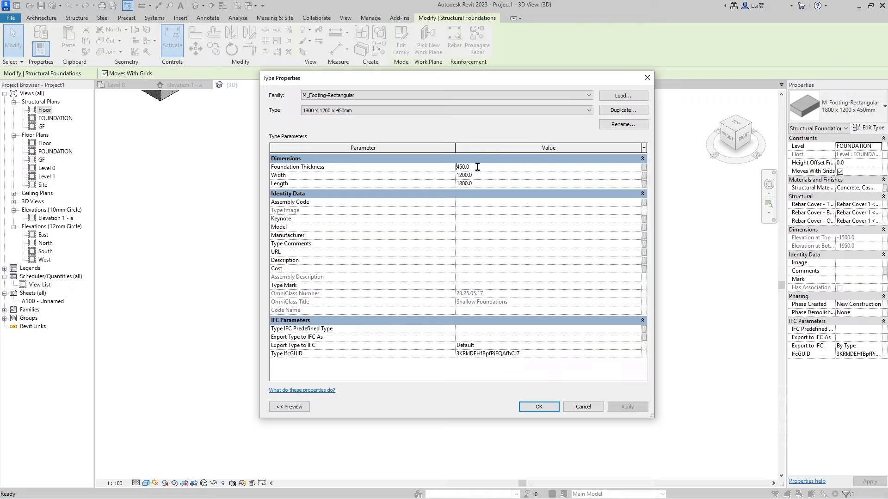
{"action": "left_click", "coordinate": [538, 406]}
Delete the FOUNDATION level in the East elevation, together with its hosted footings and associated plan views
{"action": "left_click", "coordinate": [291, 84]}
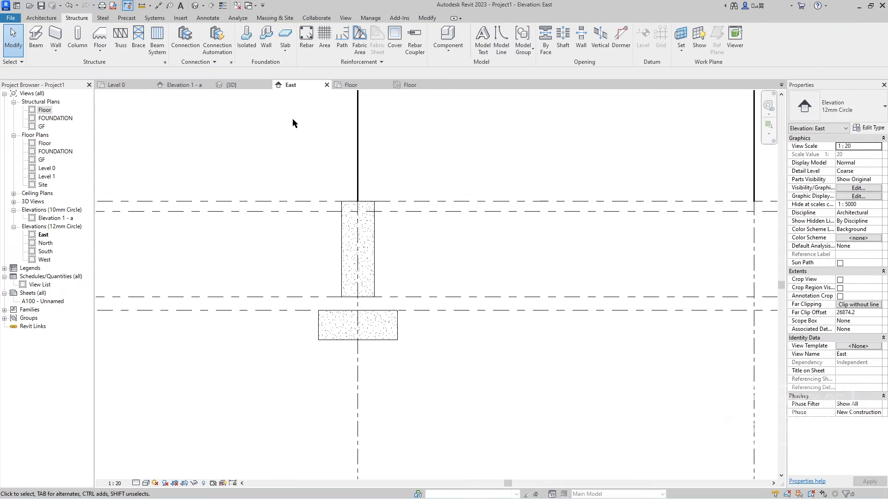
{"action": "scroll", "coordinate": [325, 291], "scroll_direction": "down", "scroll_amount": 4}
{"action": "middle_click_drag", "start_coordinate": [379, 281], "coordinate": [431, 266]}
{"action": "scroll", "coordinate": [305, 313], "scroll_direction": "up", "scroll_amount": 3}
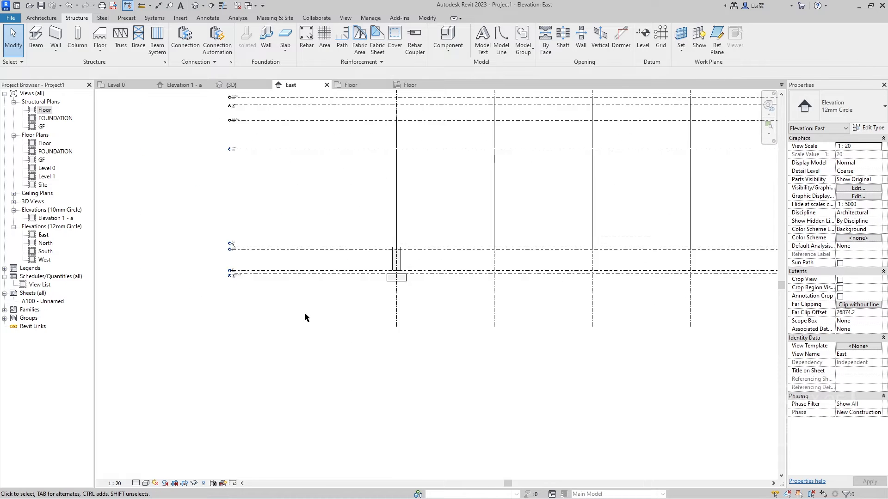
{"action": "left_click", "coordinate": [307, 208]}
{"action": "middle_click_drag", "start_coordinate": [299, 245], "coordinate": [443, 233]}
{"action": "scroll", "coordinate": [346, 231], "scroll_direction": "up", "scroll_amount": 3}
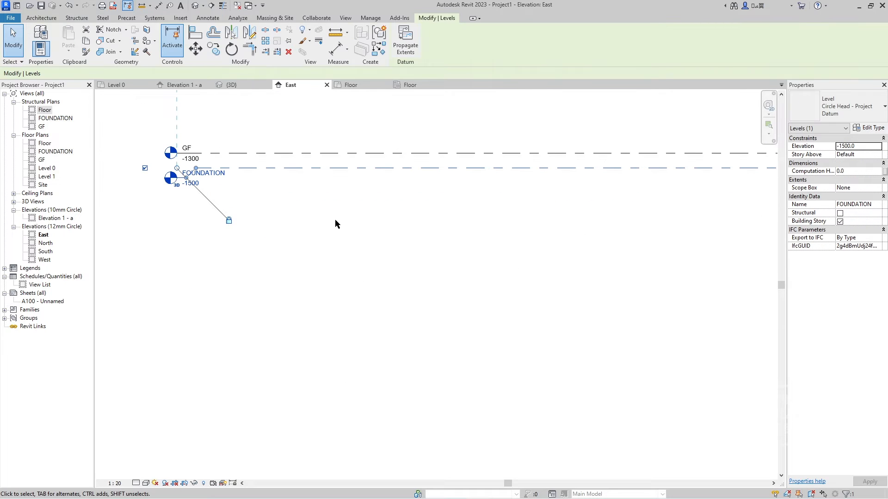
{"action": "left_click", "coordinate": [196, 183]}
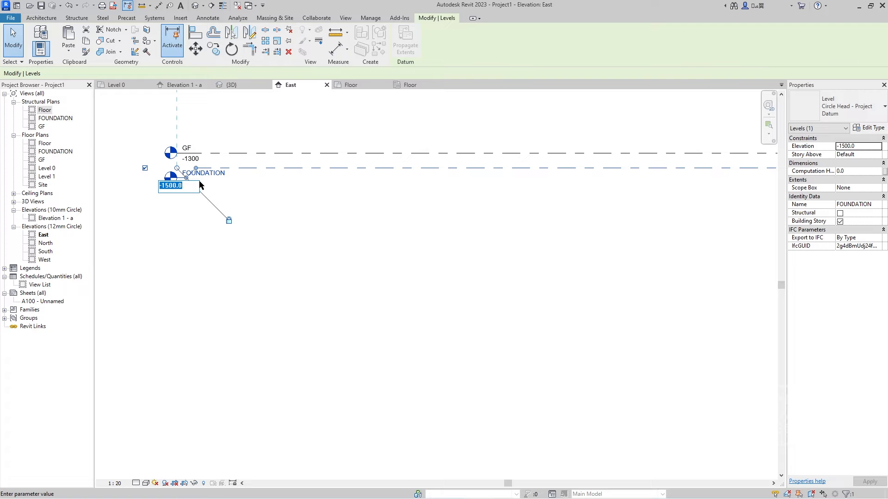
{"action": "left_click", "coordinate": [292, 168]}
{"action": "key", "text": "Delete"}
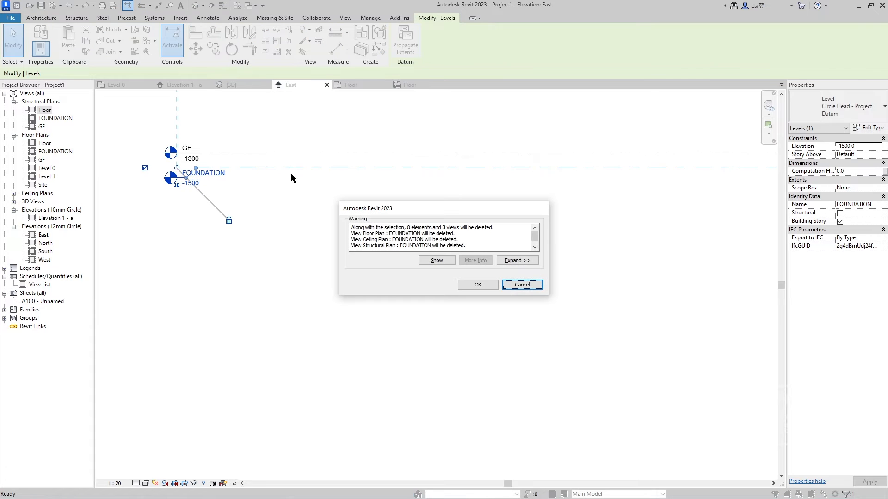
{"action": "left_click", "coordinate": [477, 280]}
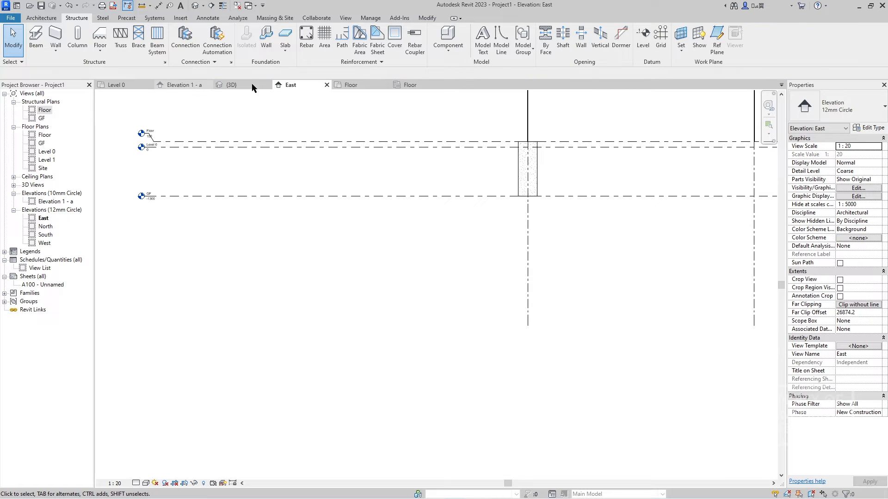
Place a 1800 x 1200 x 450mm rectangular footing at grid intersection A-2 in the Floor structural plan, with rotation after placement enabled
{"action": "left_click", "coordinate": [409, 85]}
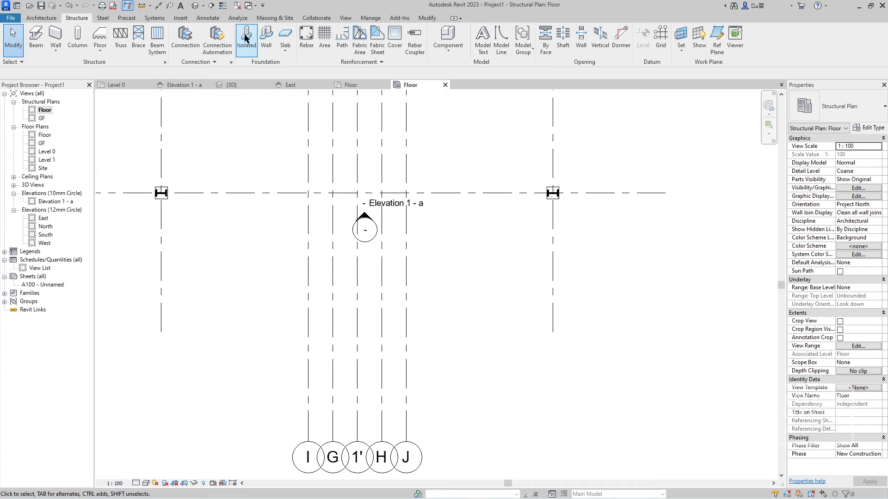
{"action": "left_click", "coordinate": [245, 38]}
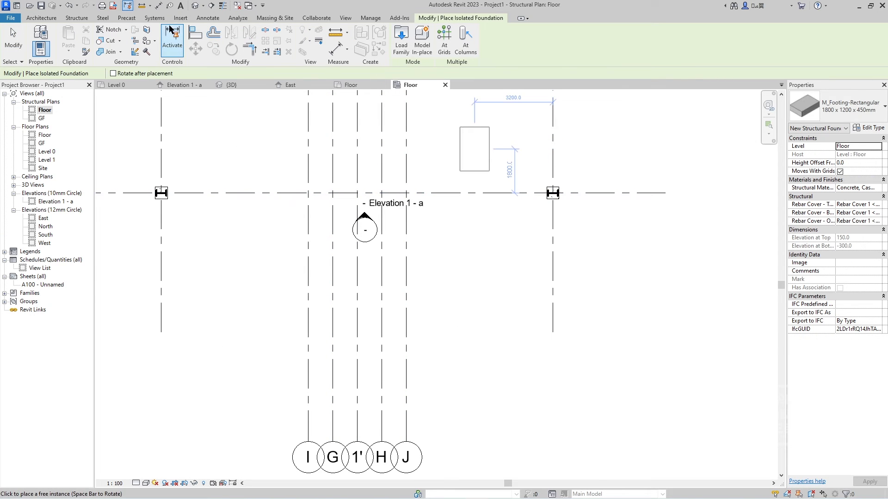
{"action": "left_click", "coordinate": [112, 73]}
{"action": "scroll", "coordinate": [552, 193], "scroll_direction": "up", "scroll_amount": 3}
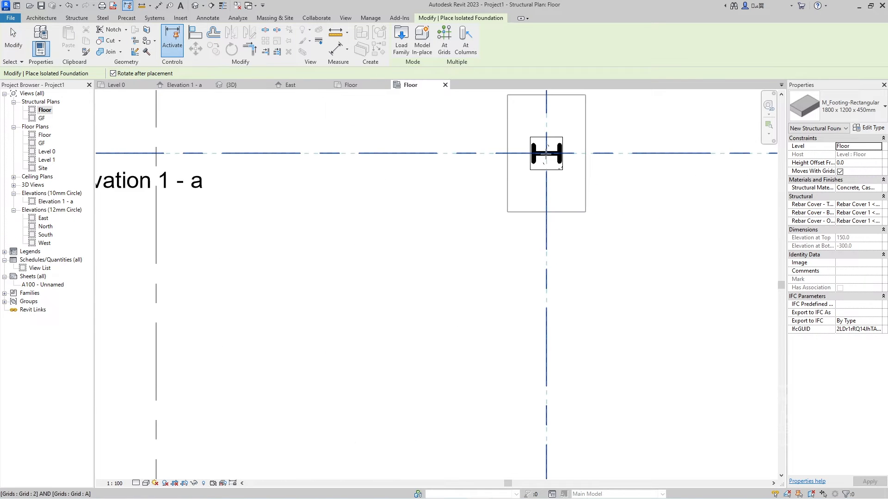
{"action": "left_click", "coordinate": [546, 154]}
{"action": "left_click", "coordinate": [468, 155]}
Place a matching footing at grid intersection A-1, rotated so its long side runs along grid A
{"action": "scroll", "coordinate": [416, 179], "scroll_direction": "down", "scroll_amount": 3}
{"action": "middle_click_drag", "start_coordinate": [411, 189], "coordinate": [598, 192]}
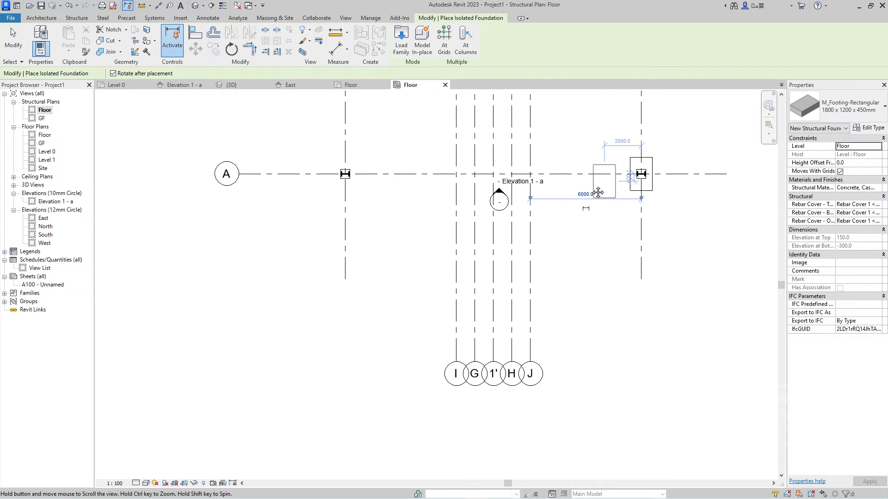
{"action": "scroll", "coordinate": [345, 172], "scroll_direction": "up", "scroll_amount": 5}
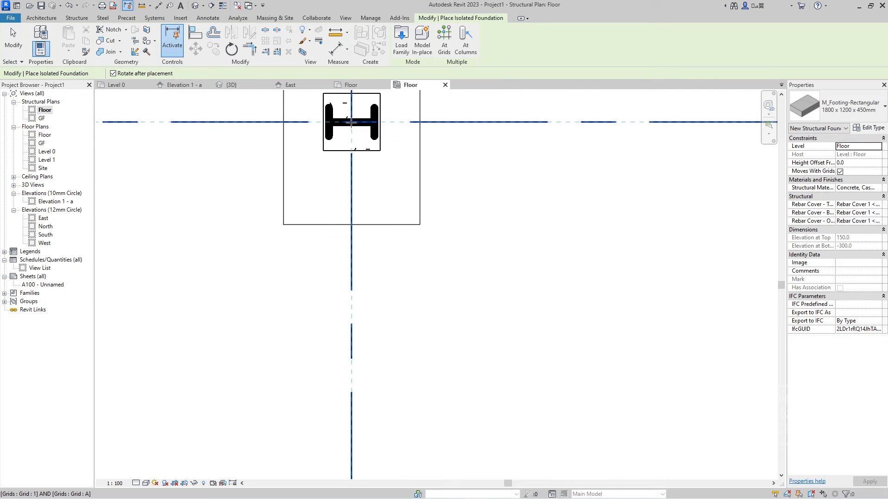
{"action": "left_click", "coordinate": [351, 122]}
{"action": "left_click", "coordinate": [307, 123]}
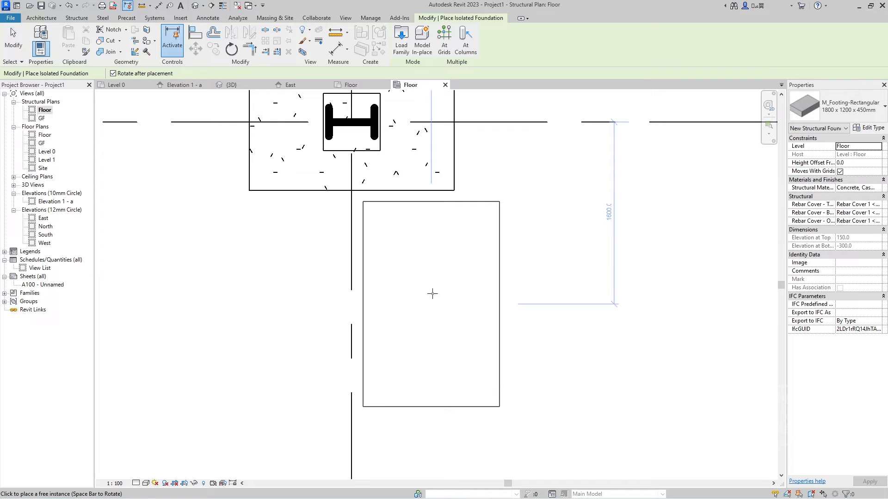
{"action": "key", "text": "Escape"}
Rotate the A-2 footing 90° about its centre so its long side lies along grid A
{"action": "scroll", "coordinate": [443, 268], "scroll_direction": "down", "scroll_amount": 6}
{"action": "middle_click_drag", "start_coordinate": [446, 266], "coordinate": [327, 201]}
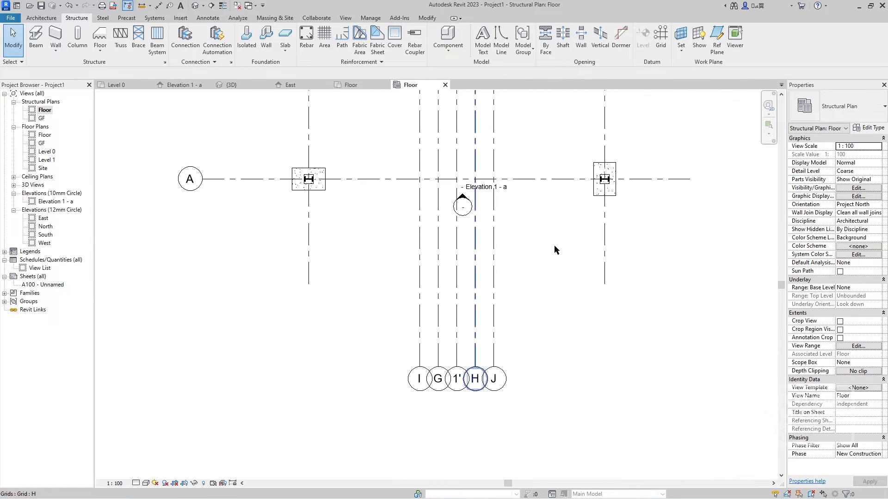
{"action": "left_click", "coordinate": [611, 189]}
{"action": "scroll", "coordinate": [605, 189], "scroll_direction": "up", "scroll_amount": 3}
{"action": "key", "text": "r"}
{"action": "key", "text": "o"}
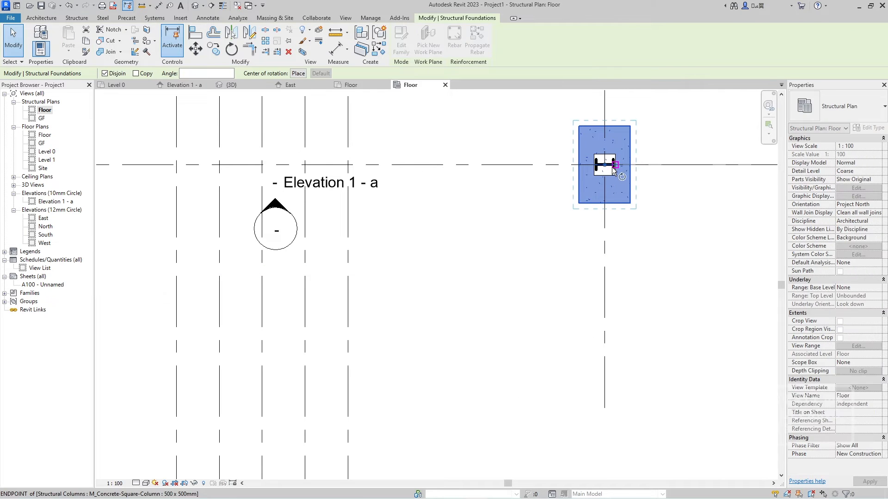
{"action": "left_click", "coordinate": [602, 259]}
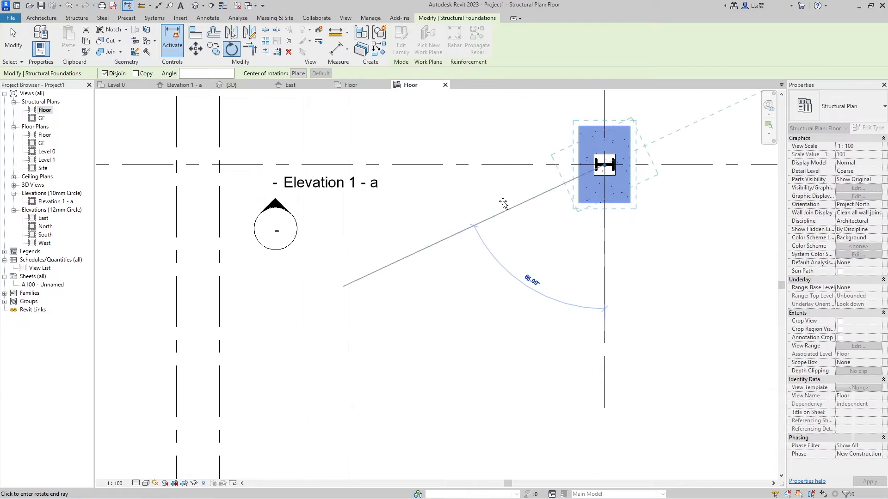
{"action": "left_click", "coordinate": [475, 167]}
{"action": "left_click", "coordinate": [540, 237]}
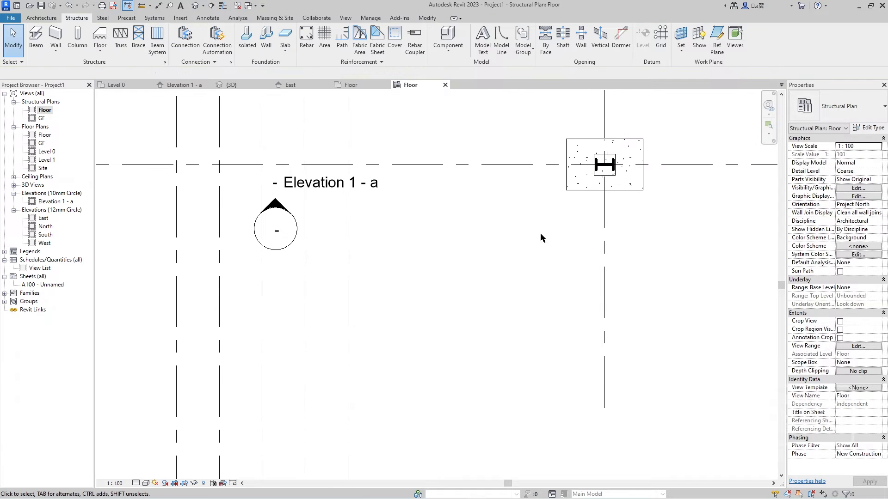
Set the level of the A-2 footing to GF so it sits beneath the concrete column
{"action": "left_click", "coordinate": [606, 189]}
{"action": "left_click", "coordinate": [290, 85]}
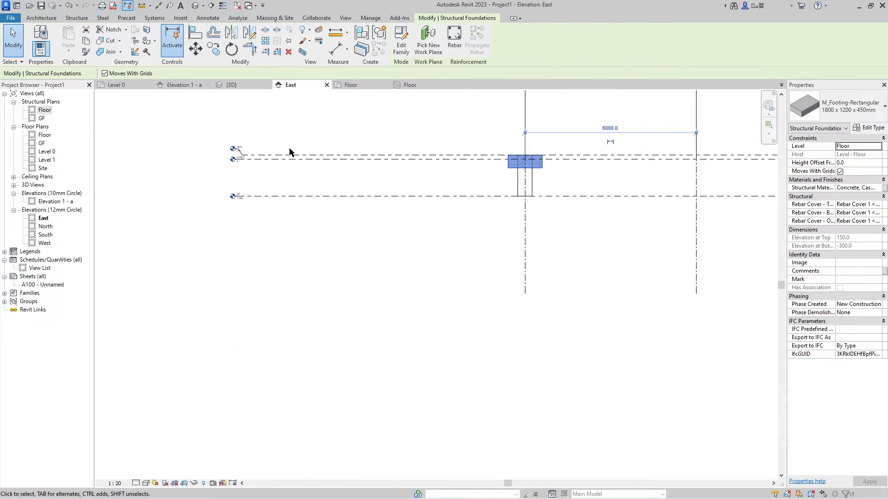
{"action": "scroll", "coordinate": [296, 150], "scroll_direction": "up", "scroll_amount": 2}
{"action": "middle_click_drag", "start_coordinate": [407, 124], "coordinate": [207, 125]}
{"action": "left_click", "coordinate": [877, 146]}
{"action": "left_click", "coordinate": [877, 147]}
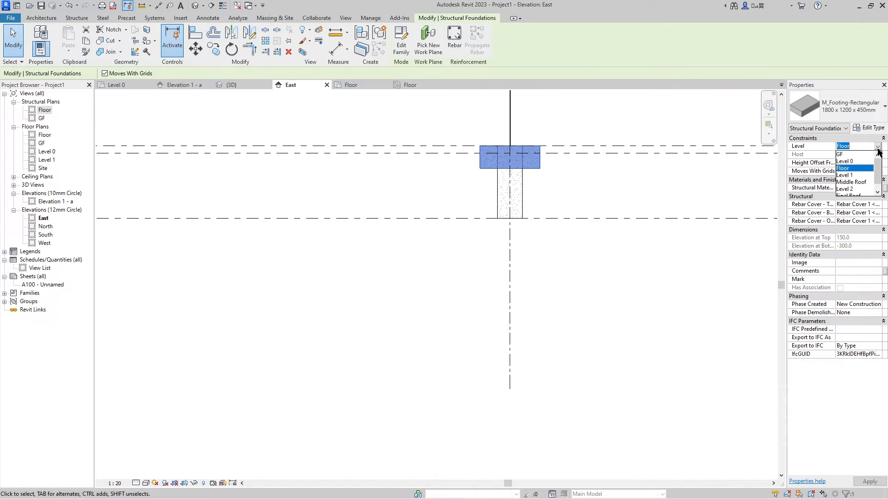
{"action": "left_click", "coordinate": [844, 154]}
{"action": "left_click", "coordinate": [868, 481]}
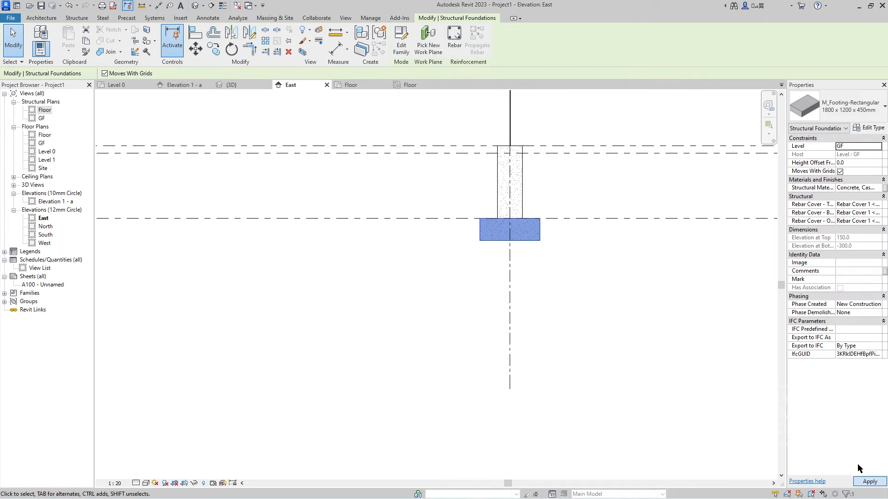
{"action": "left_click", "coordinate": [606, 232]}
{"action": "scroll", "coordinate": [606, 232], "scroll_direction": "down", "scroll_amount": 3}
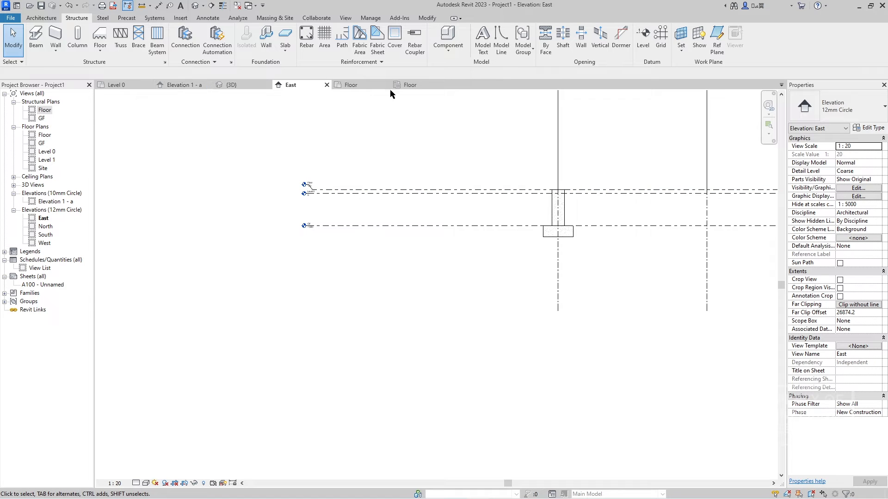
Set the level of the A-1 footing to GF in the Floor structural plan
{"action": "left_click", "coordinate": [409, 84]}
{"action": "left_click", "coordinate": [601, 164]}
{"action": "scroll", "coordinate": [405, 198], "scroll_direction": "down", "scroll_amount": 3}
{"action": "middle_click_drag", "start_coordinate": [440, 204], "coordinate": [611, 212]}
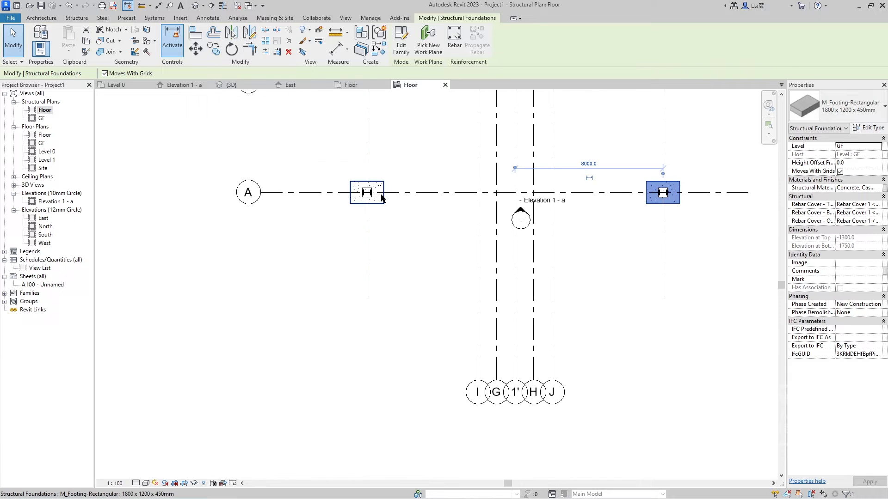
{"action": "left_click", "coordinate": [378, 196]}
{"action": "left_click", "coordinate": [878, 146]}
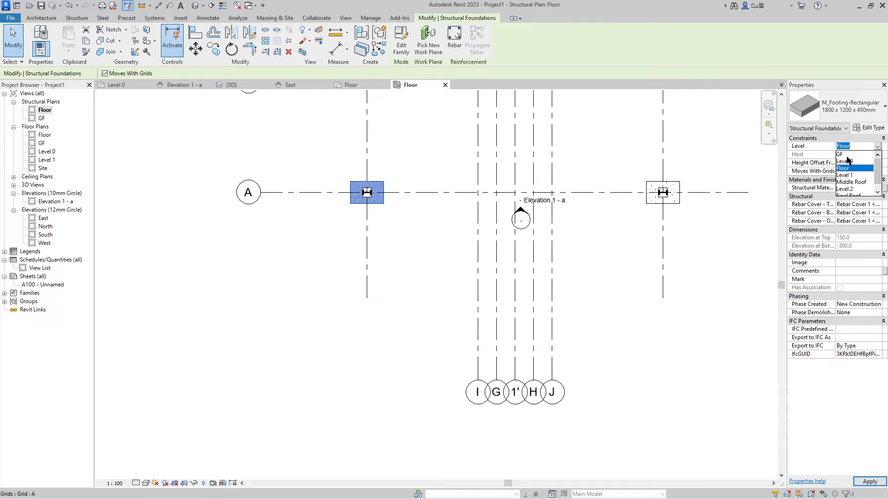
{"action": "left_click", "coordinate": [240, 245]}
Add a Base plate structural connection between the steel column and the concrete column at A-1 in the 3D view
{"action": "left_click", "coordinate": [231, 84]}
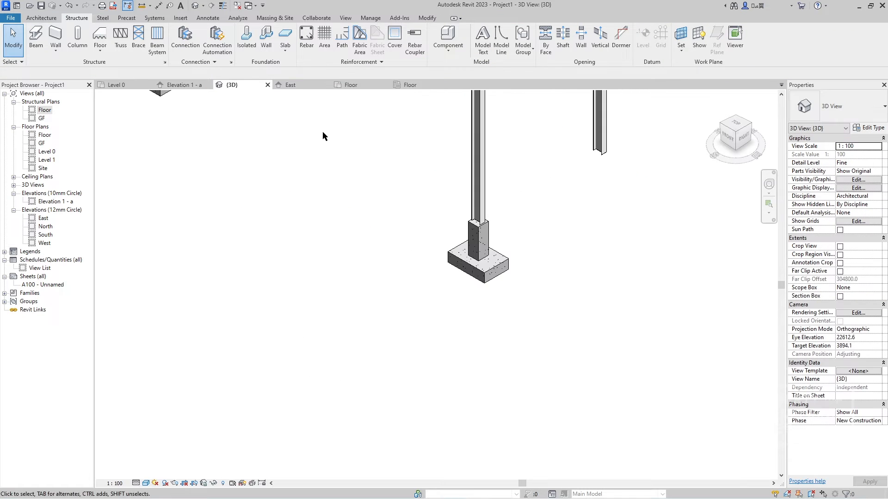
{"action": "middle_click_drag", "start_coordinate": [323, 131], "coordinate": [510, 333]}
{"action": "scroll", "coordinate": [395, 167], "scroll_direction": "up", "scroll_amount": 4}
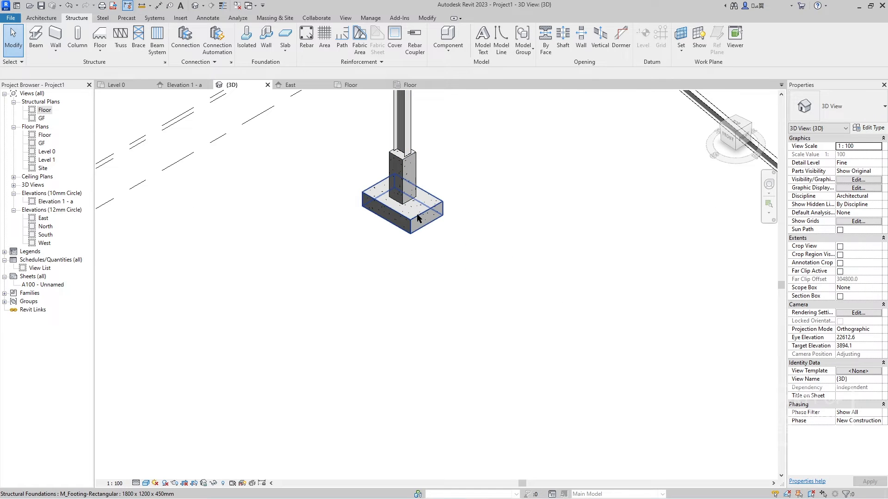
{"action": "scroll", "coordinate": [443, 271], "scroll_direction": "down", "scroll_amount": 5}
{"action": "middle_click_drag", "start_coordinate": [452, 272], "coordinate": [471, 303]}
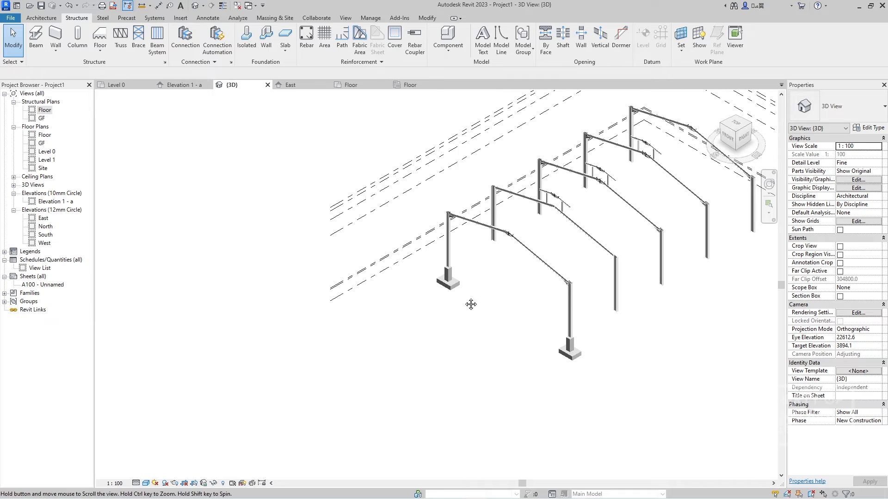
{"action": "scroll", "coordinate": [438, 257], "scroll_direction": "up", "scroll_amount": 4}
{"action": "scroll", "coordinate": [475, 271], "scroll_direction": "up", "scroll_amount": 5}
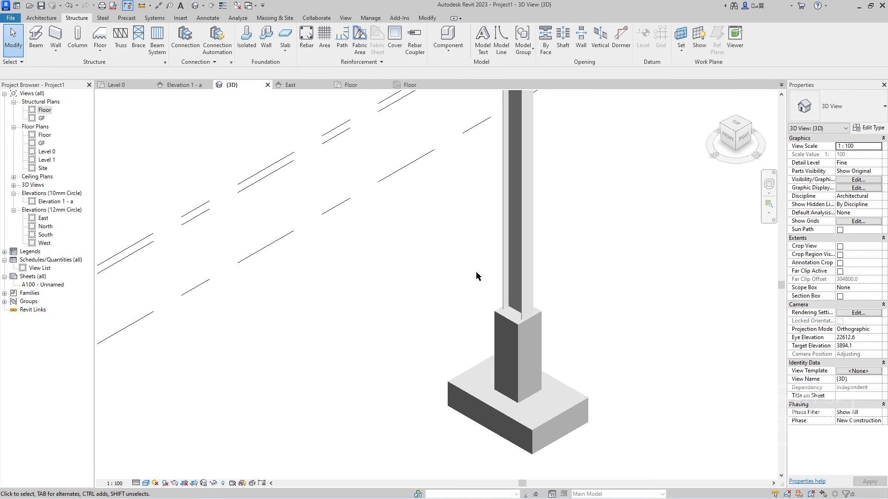
{"action": "left_click", "coordinate": [529, 297]}
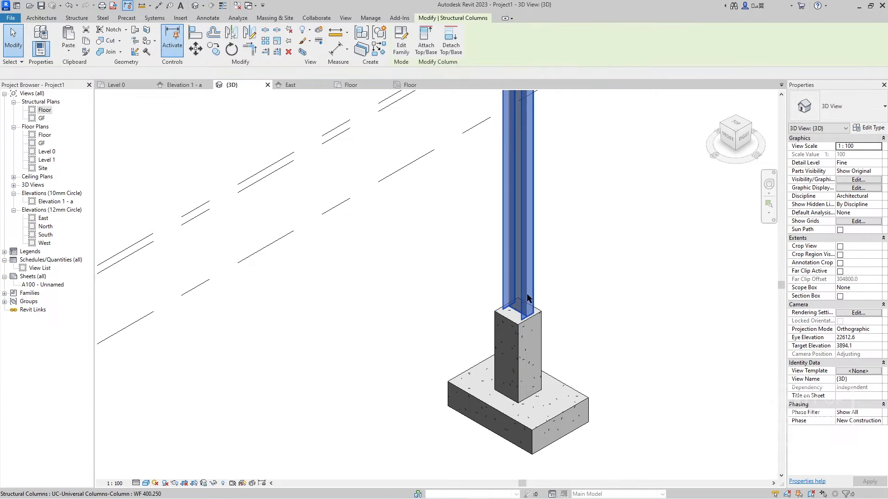
{"action": "left_click", "coordinate": [517, 329], "text": "ctrl"}
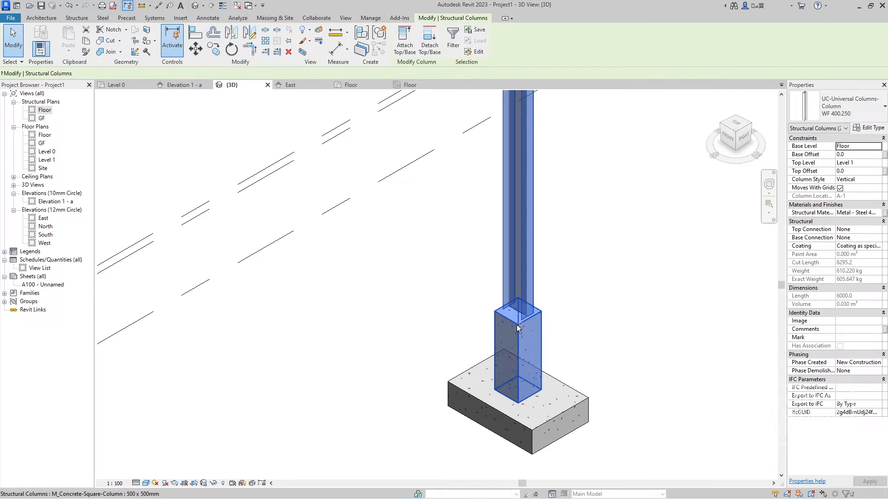
{"action": "left_click", "coordinate": [85, 21]}
{"action": "left_click", "coordinate": [101, 19]}
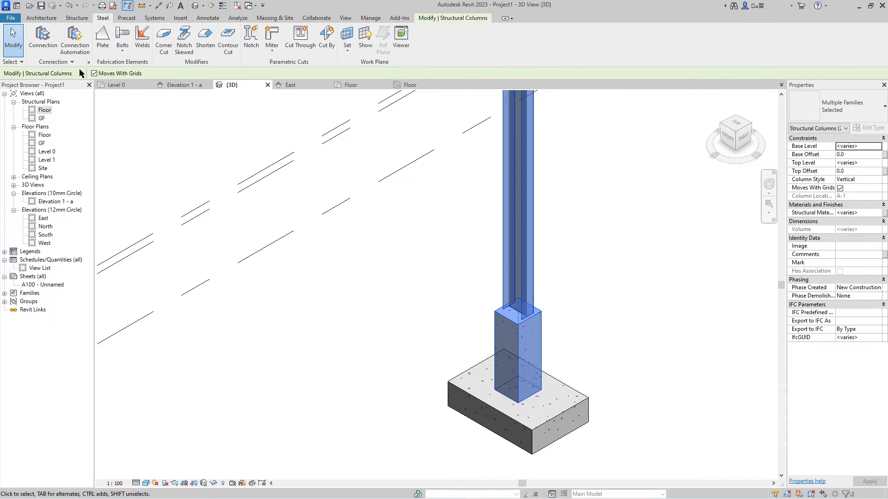
{"action": "left_click", "coordinate": [55, 38]}
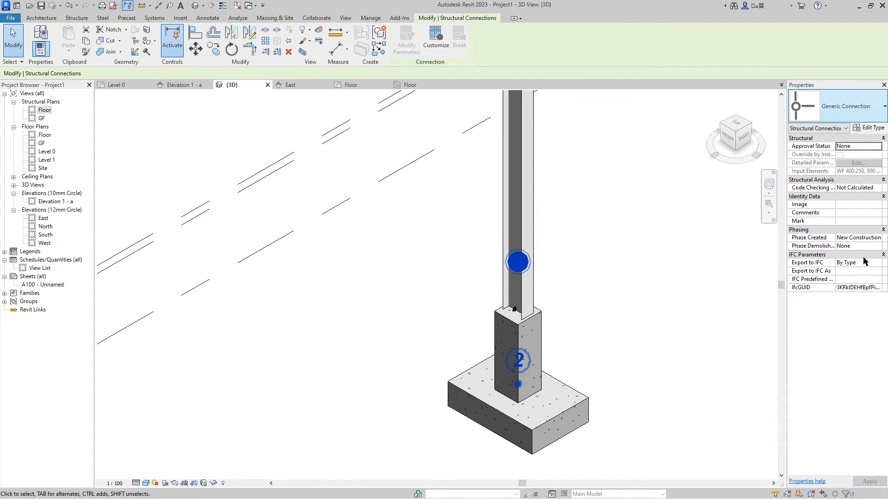
{"action": "left_click", "coordinate": [813, 156]}
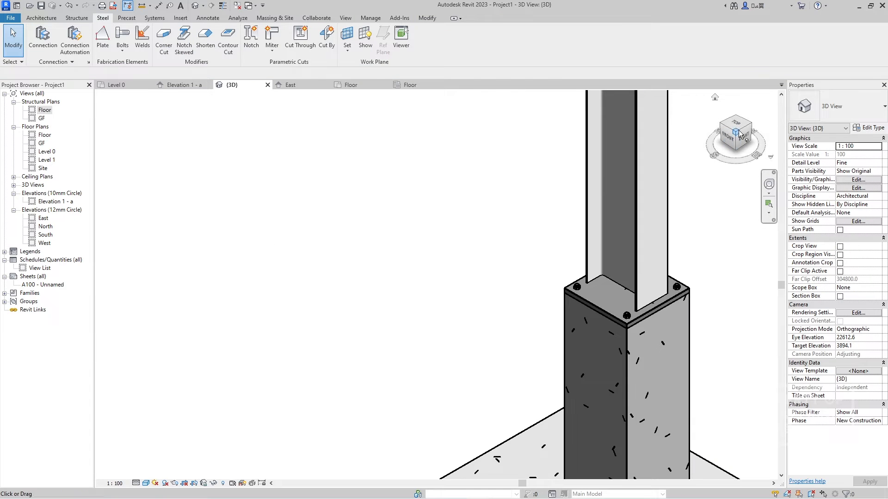
Reduce the intermediate distance of the anchors parallel to the web and flange in the type of the A-1 base plate
{"action": "left_click", "coordinate": [738, 125]}
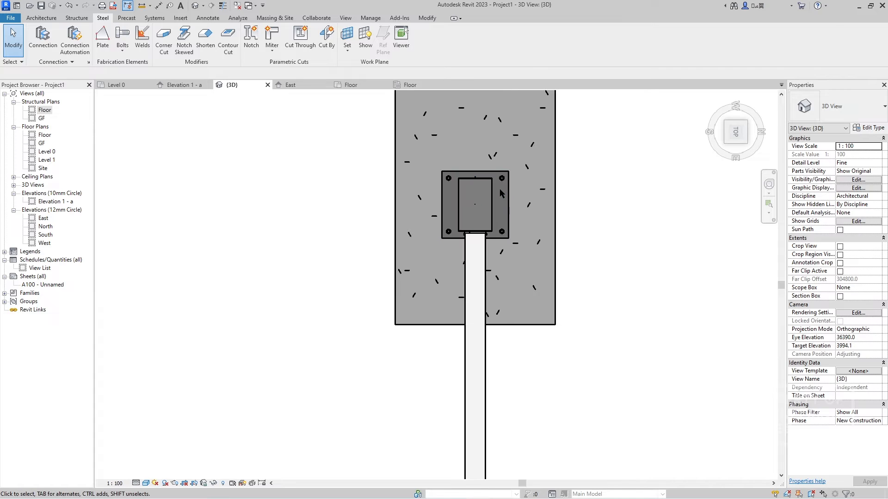
{"action": "left_click", "coordinate": [499, 189]}
{"action": "left_click", "coordinate": [869, 128]}
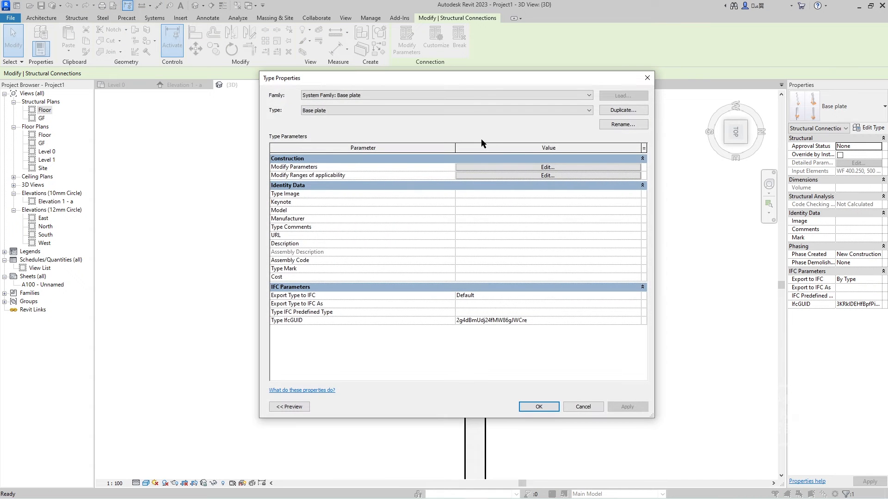
{"action": "left_click", "coordinate": [528, 167]}
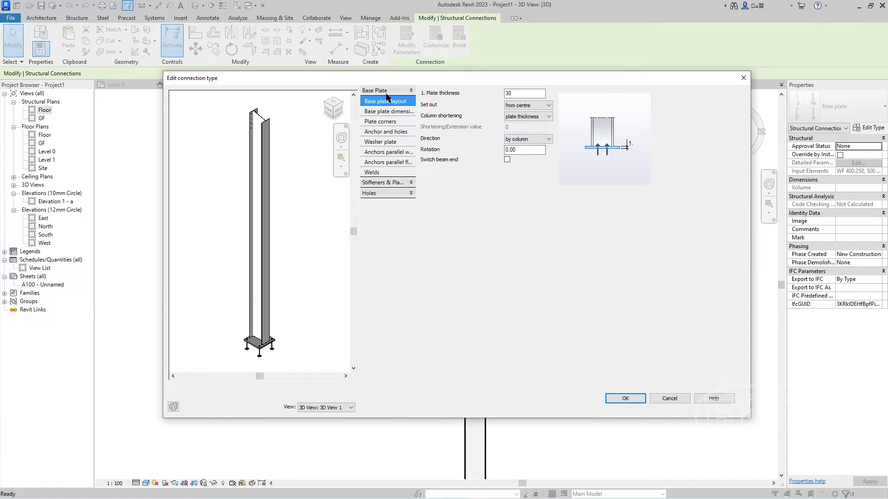
{"action": "left_click", "coordinate": [390, 114]}
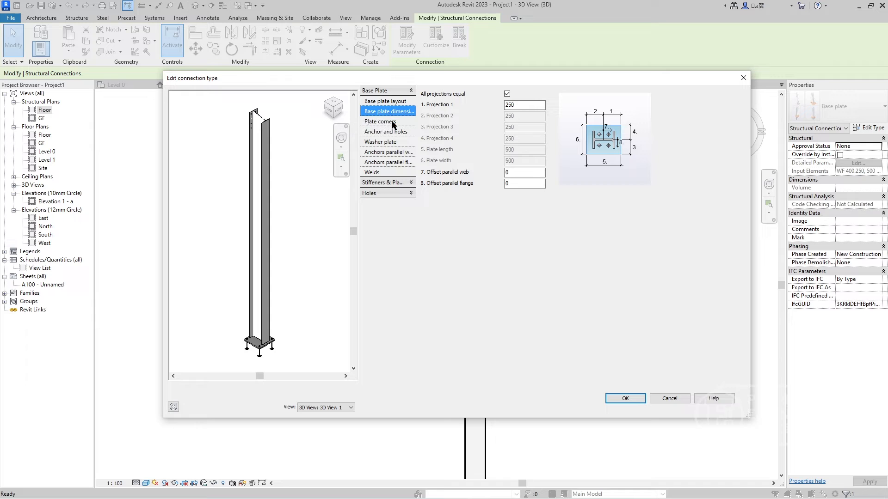
{"action": "left_click", "coordinate": [393, 133]}
{"action": "left_click", "coordinate": [394, 154]}
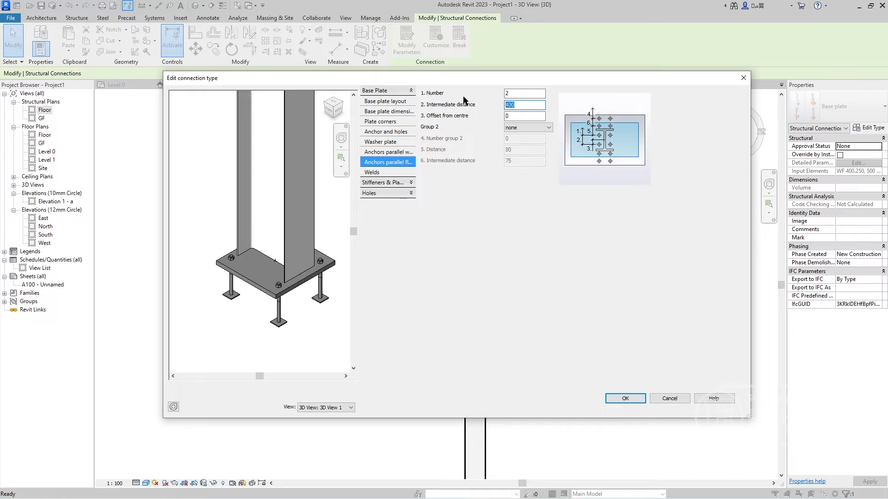
{"action": "type", "text": "0"}
{"action": "key", "text": "Tab"}
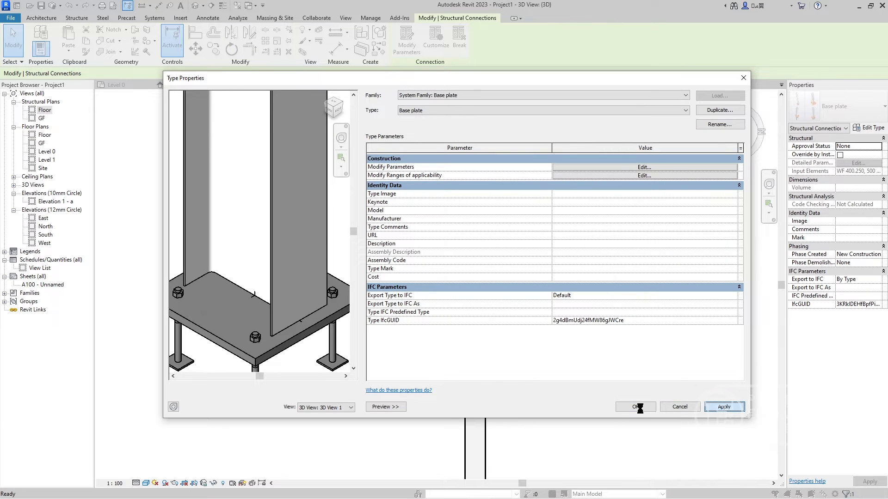
{"action": "left_click", "coordinate": [637, 407]}
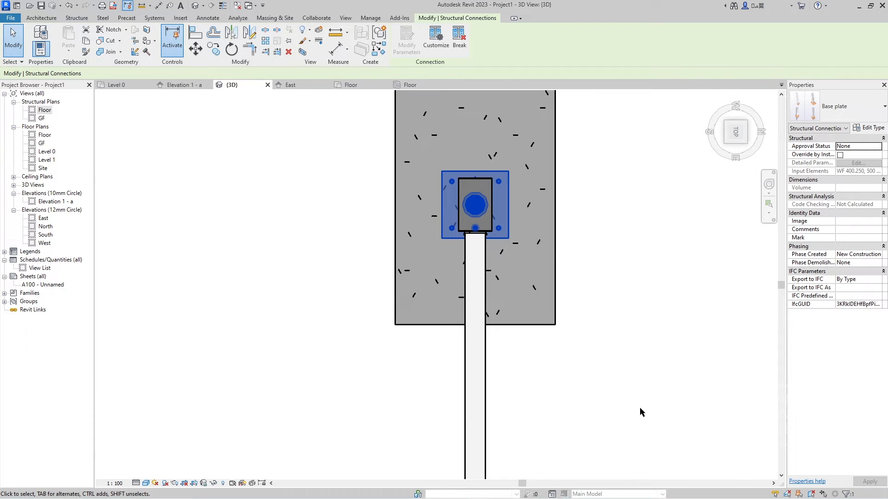
{"action": "left_click", "coordinate": [620, 332]}
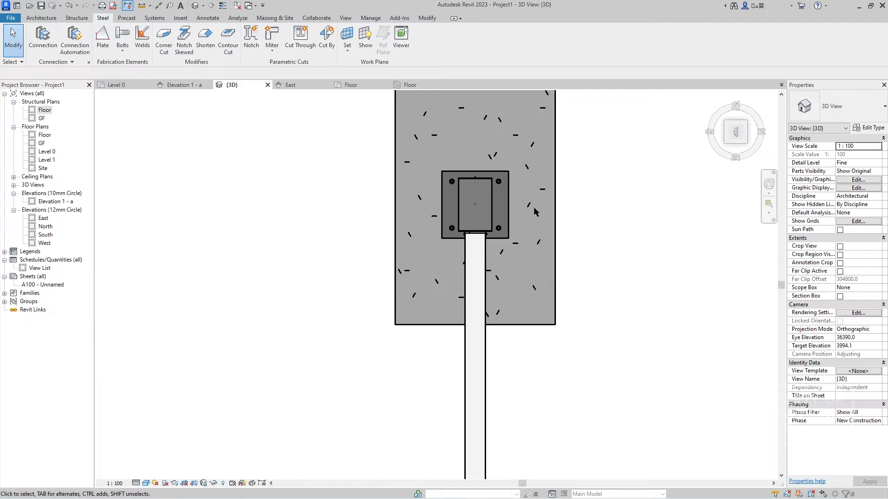
Set the intermediate distance of the anchors parallel to the web to 200 in the A-1 base plate's connection type
{"action": "left_click", "coordinate": [727, 145]}
{"action": "scroll", "coordinate": [446, 311], "scroll_direction": "up", "scroll_amount": 10}
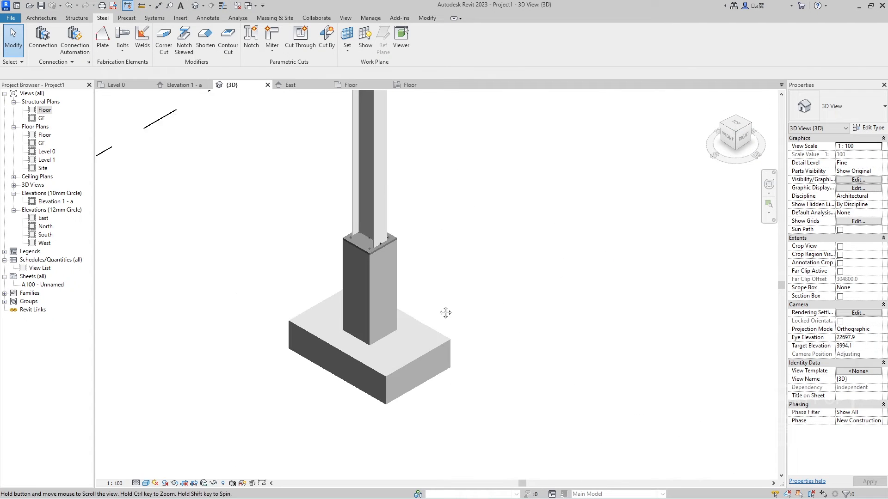
{"action": "scroll", "coordinate": [376, 276], "scroll_direction": "up", "scroll_amount": 5}
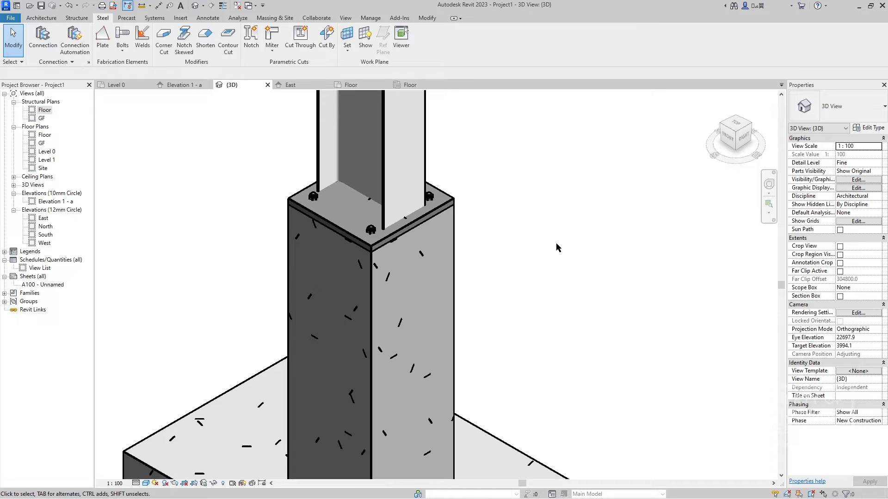
{"action": "middle_click_drag", "start_coordinate": [556, 243], "coordinate": [532, 165], "text": "shift"}
{"action": "scroll", "coordinate": [532, 165], "scroll_direction": "down", "scroll_amount": 2}
{"action": "scroll", "coordinate": [406, 130], "scroll_direction": "up", "scroll_amount": 4}
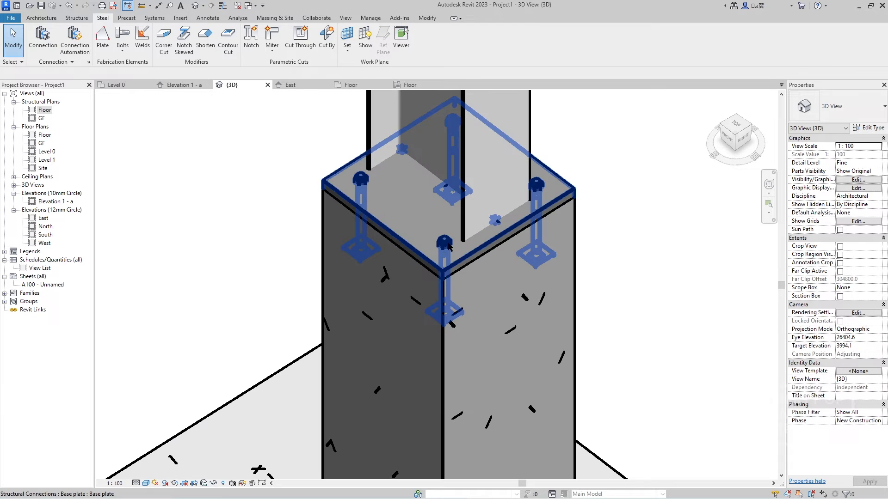
{"action": "left_click", "coordinate": [406, 129]}
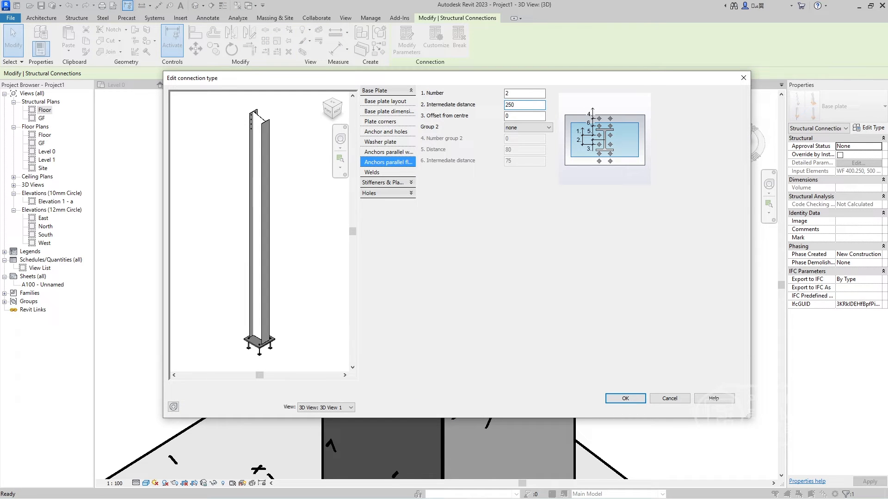
{"action": "scroll", "coordinate": [256, 346], "scroll_direction": "up", "scroll_amount": 6}
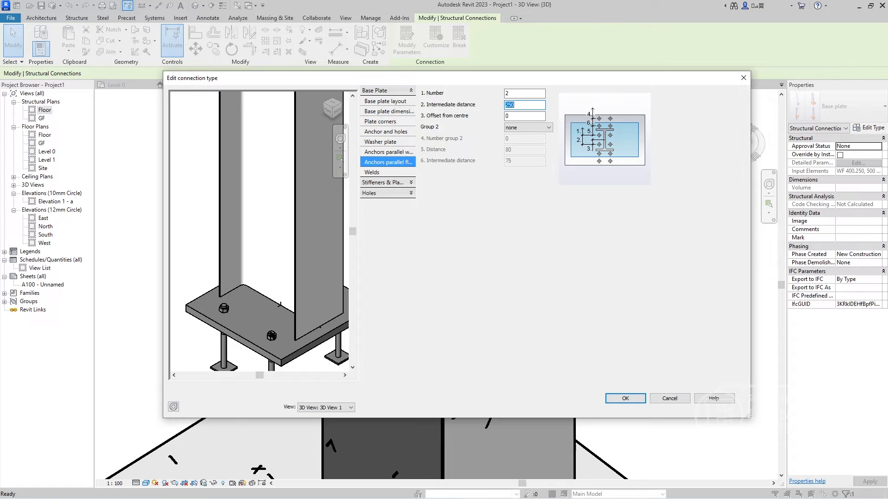
{"action": "left_click", "coordinate": [388, 152]}
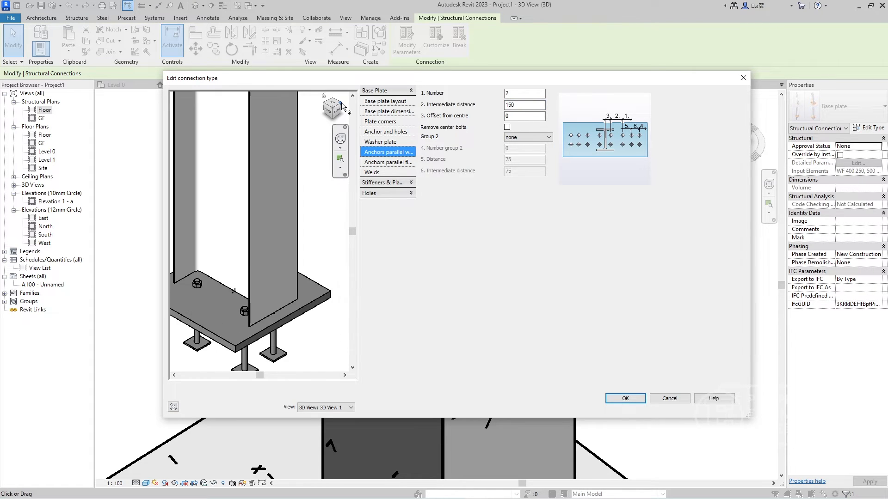
{"action": "left_click_drag", "start_coordinate": [341, 105], "coordinate": [278, 139]}
{"action": "left_click_drag", "start_coordinate": [522, 104], "coordinate": [494, 102]}
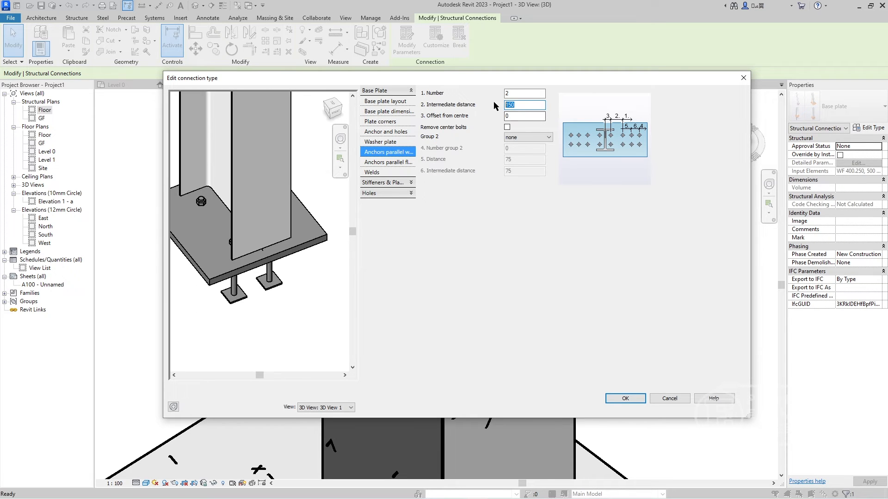
{"action": "type", "text": "200"}
{"action": "key", "text": "Tab"}
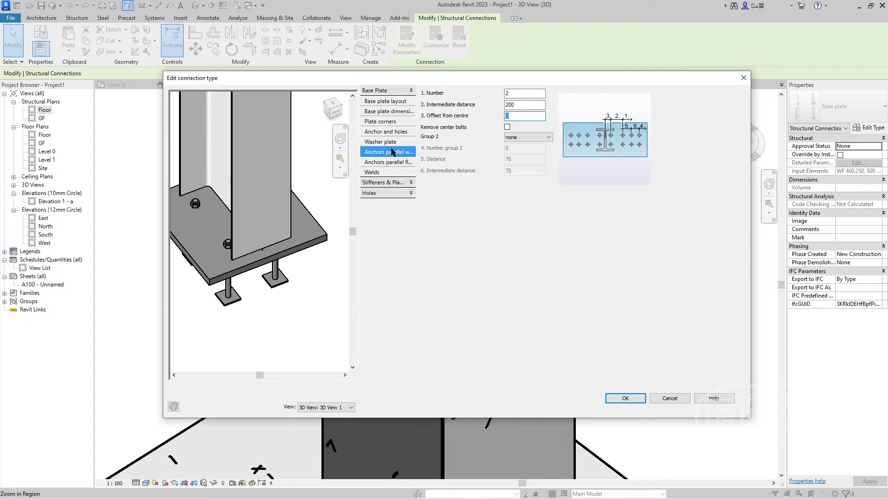
Set the intermediate distance of the anchors parallel to the flange to 250 and apply the base plate type changes
{"action": "left_click", "coordinate": [396, 163]}
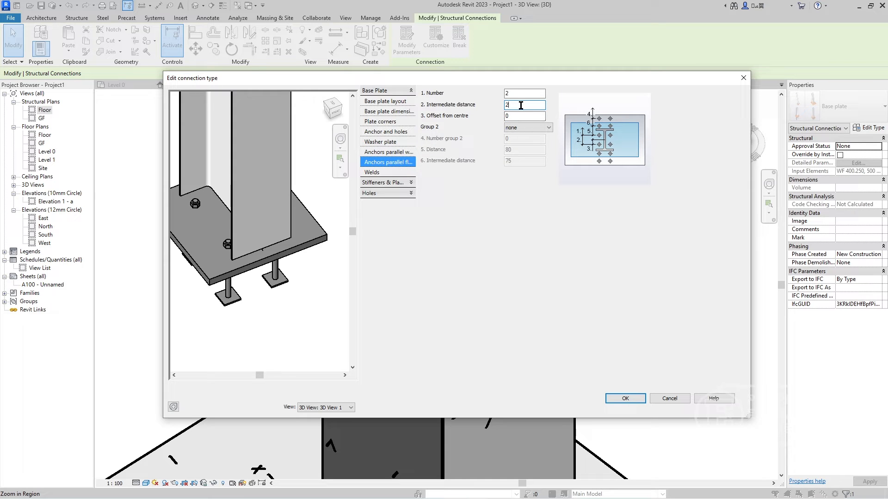
{"action": "key", "text": "Tab"}
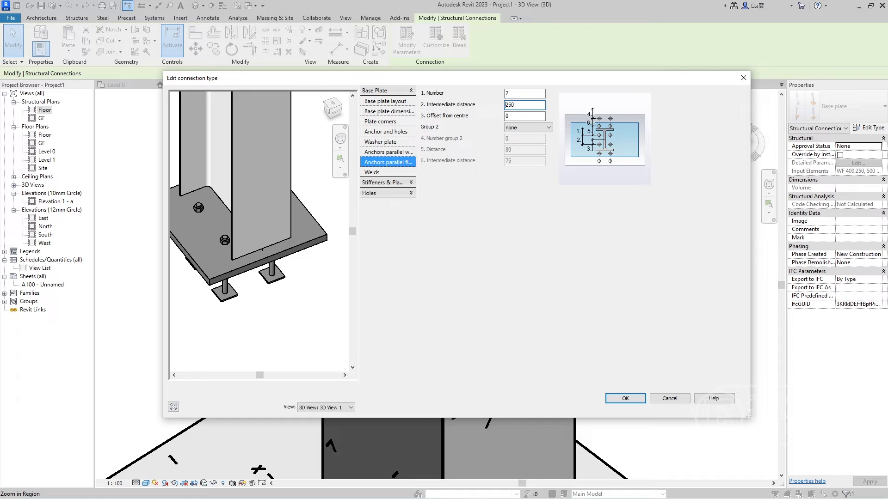
{"action": "left_click", "coordinate": [626, 398]}
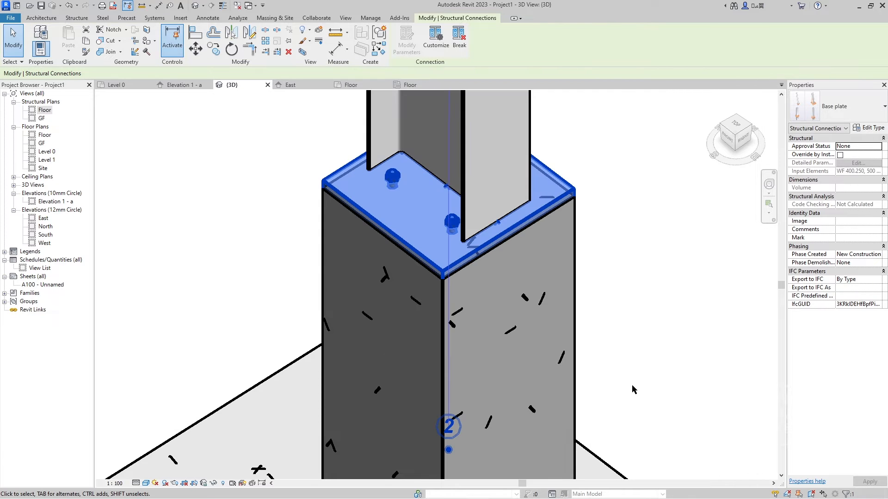
{"action": "key", "text": "Escape"}
Copy the base plate connection from the A-1 column to the A-2 column in the Floor structural plan
{"action": "scroll", "coordinate": [496, 272], "scroll_direction": "down", "scroll_amount": 5}
{"action": "scroll", "coordinate": [495, 272], "scroll_direction": "up", "scroll_amount": 3}
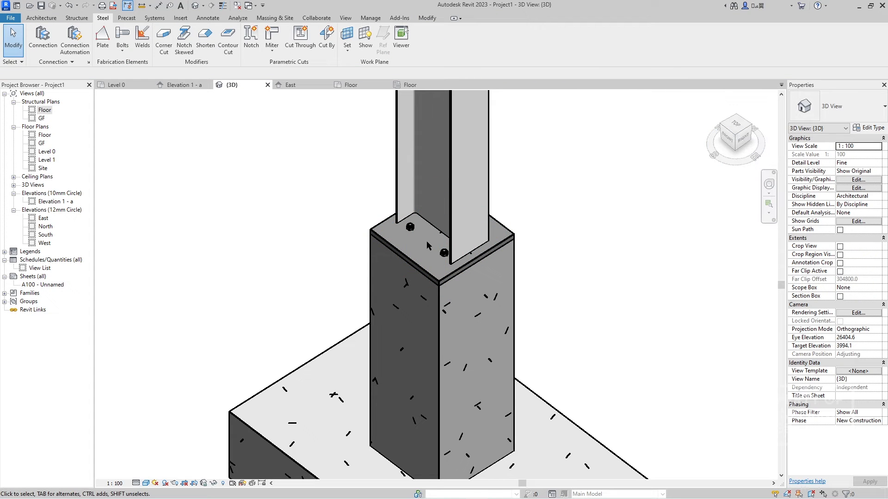
{"action": "left_click", "coordinate": [413, 233]}
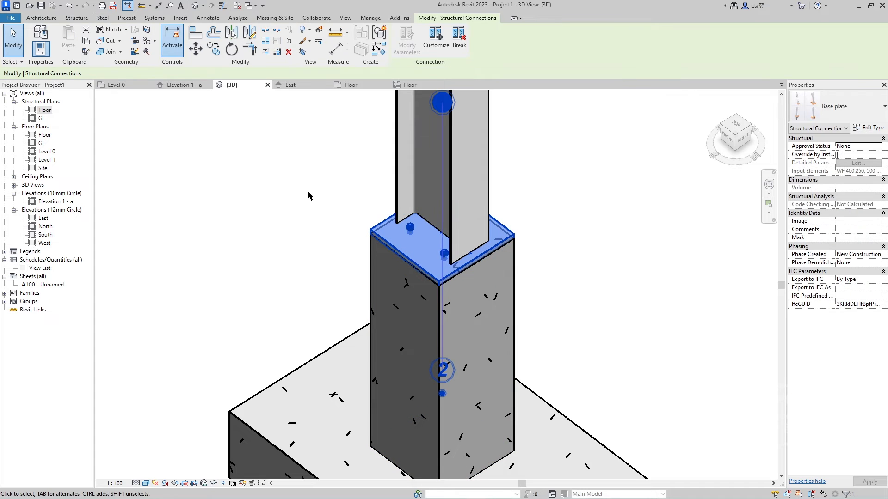
{"action": "left_click", "coordinate": [409, 85]}
{"action": "middle_click_drag", "start_coordinate": [402, 232], "coordinate": [382, 291]}
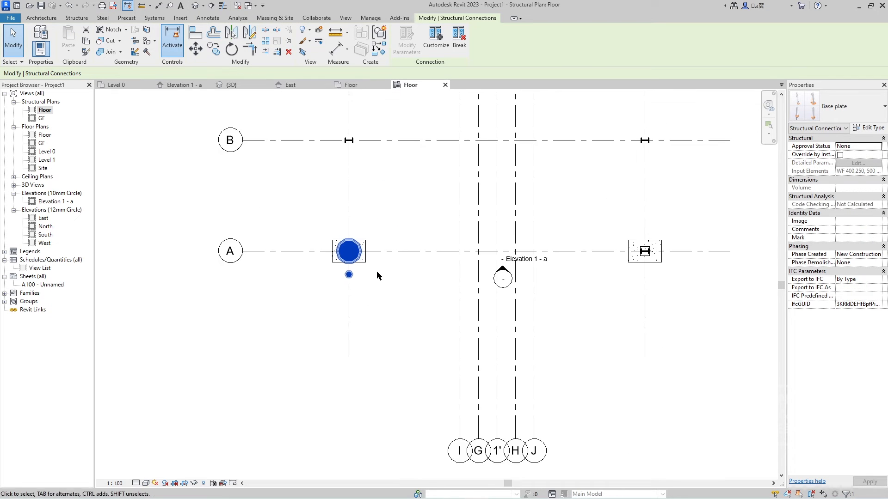
{"action": "scroll", "coordinate": [342, 179], "scroll_direction": "up", "scroll_amount": 2}
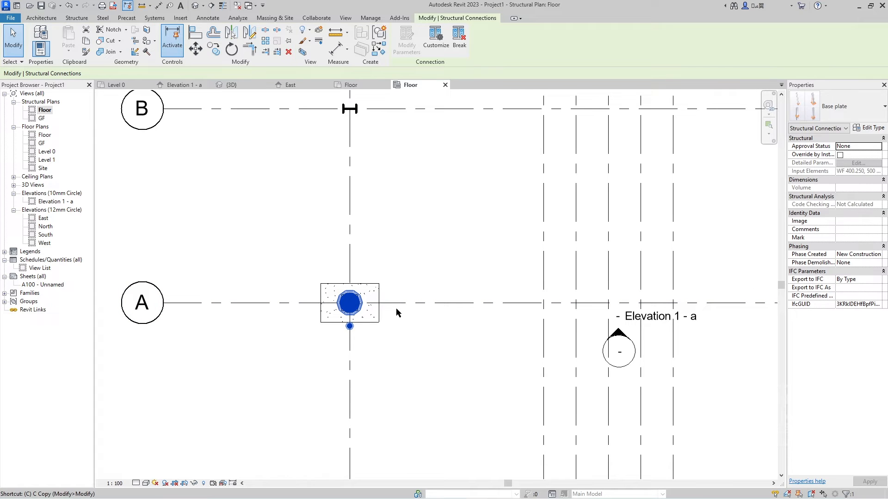
{"action": "key", "text": "c"}
{"action": "key", "text": "o"}
{"action": "scroll", "coordinate": [351, 305], "scroll_direction": "up", "scroll_amount": 5}
{"action": "left_click", "coordinate": [358, 306]}
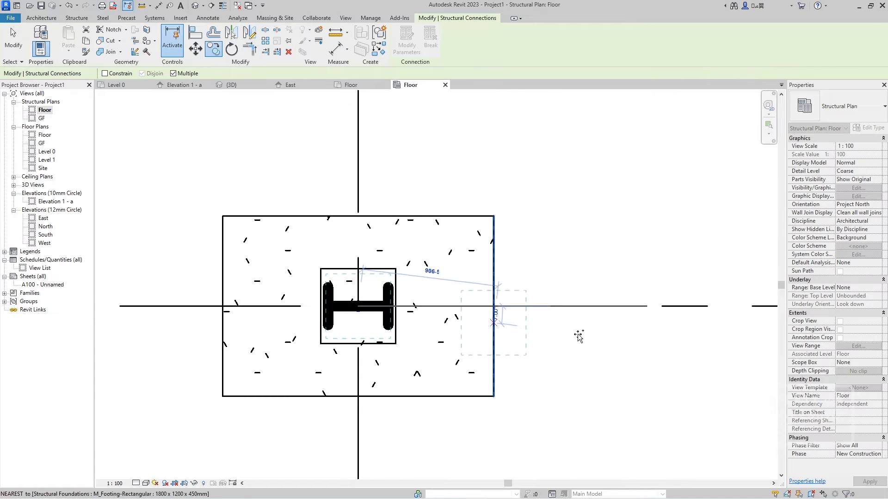
{"action": "scroll", "coordinate": [579, 335], "scroll_direction": "down", "scroll_amount": 3}
{"action": "middle_click_drag", "start_coordinate": [604, 333], "coordinate": [332, 265]}
{"action": "left_click", "coordinate": [618, 244]}
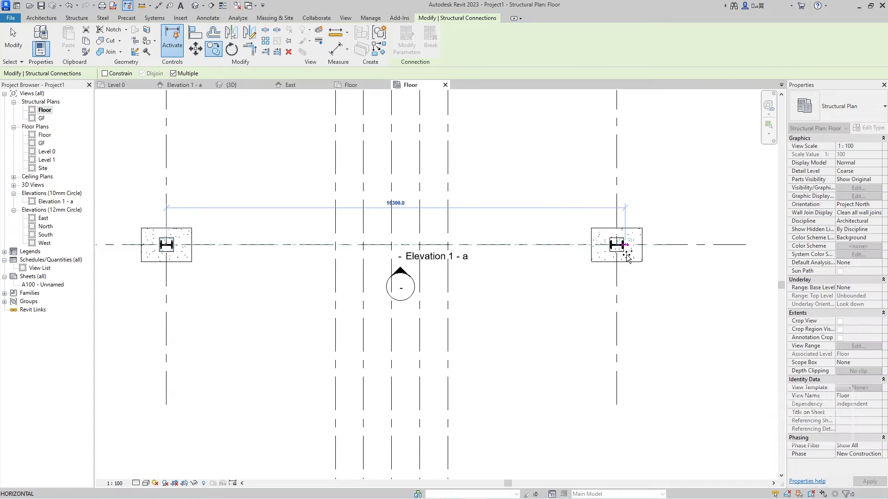
{"action": "scroll", "coordinate": [610, 240], "scroll_direction": "up", "scroll_amount": 3}
{"action": "key", "text": "Escape"}
{"action": "key", "text": "Escape"}
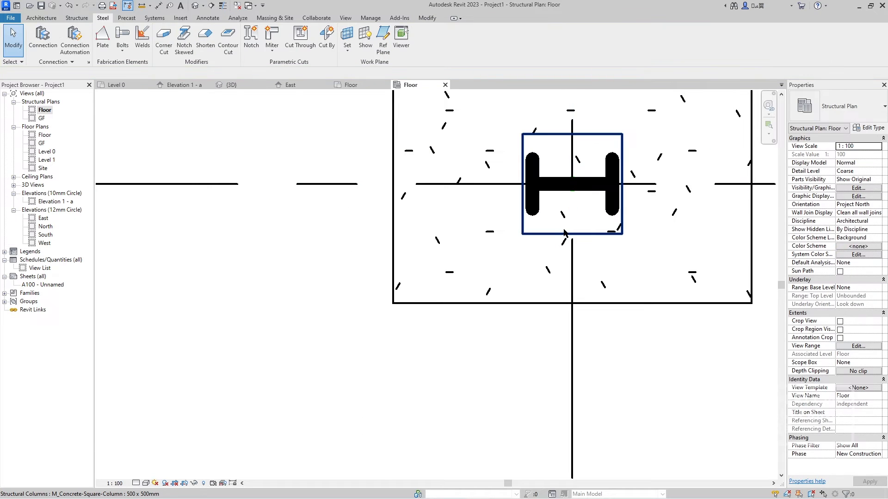
Examine the base plates and footings on grid A and the columns up to grid E in the Floor structural plan
{"action": "scroll", "coordinate": [661, 210], "scroll_direction": "down", "scroll_amount": 2}
{"action": "scroll", "coordinate": [202, 231], "scroll_direction": "down", "scroll_amount": 2}
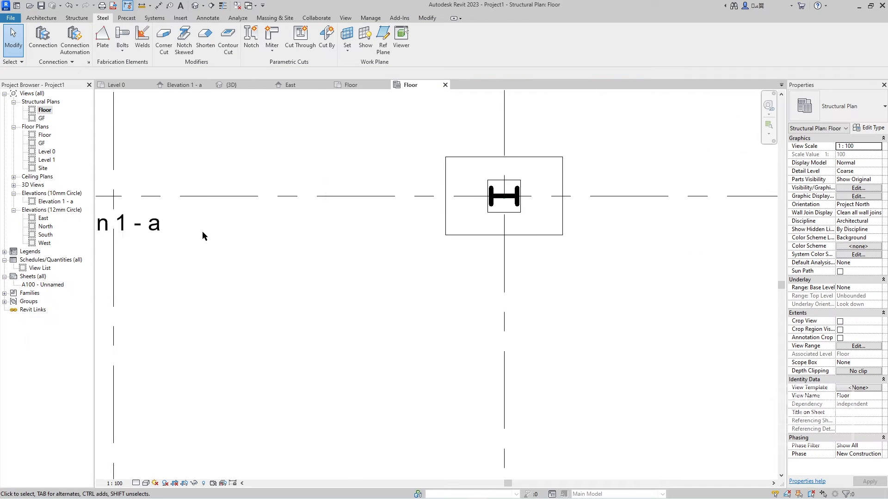
{"action": "scroll", "coordinate": [201, 231], "scroll_direction": "down", "scroll_amount": 3}
{"action": "middle_click_drag", "start_coordinate": [202, 232], "coordinate": [487, 200]}
{"action": "scroll", "coordinate": [251, 212], "scroll_direction": "down", "scroll_amount": 1}
{"action": "middle_click_drag", "start_coordinate": [177, 222], "coordinate": [282, 213]}
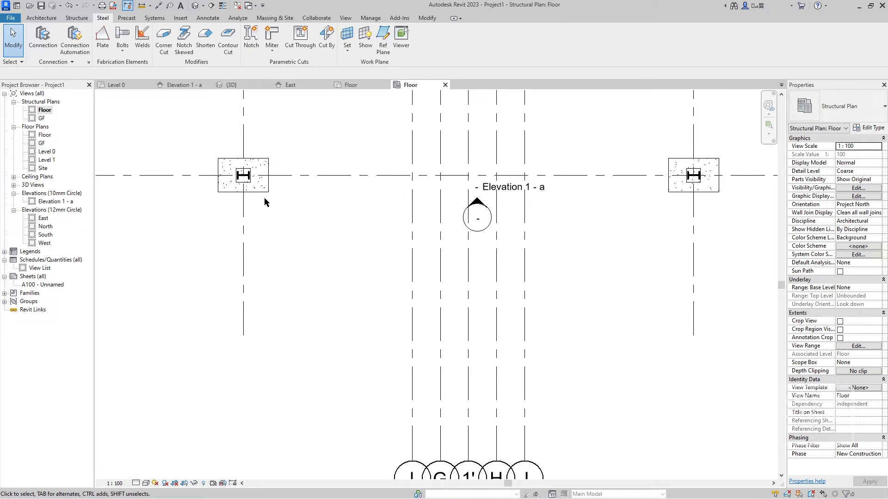
{"action": "scroll", "coordinate": [264, 198], "scroll_direction": "down", "scroll_amount": 5}
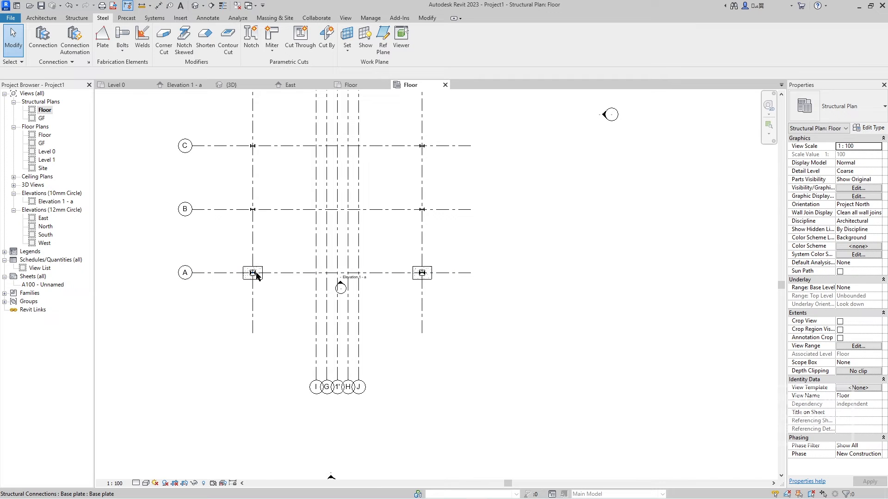
{"action": "scroll", "coordinate": [256, 273], "scroll_direction": "down", "scroll_amount": 3}
{"action": "middle_click_drag", "start_coordinate": [260, 156], "coordinate": [258, 279]}
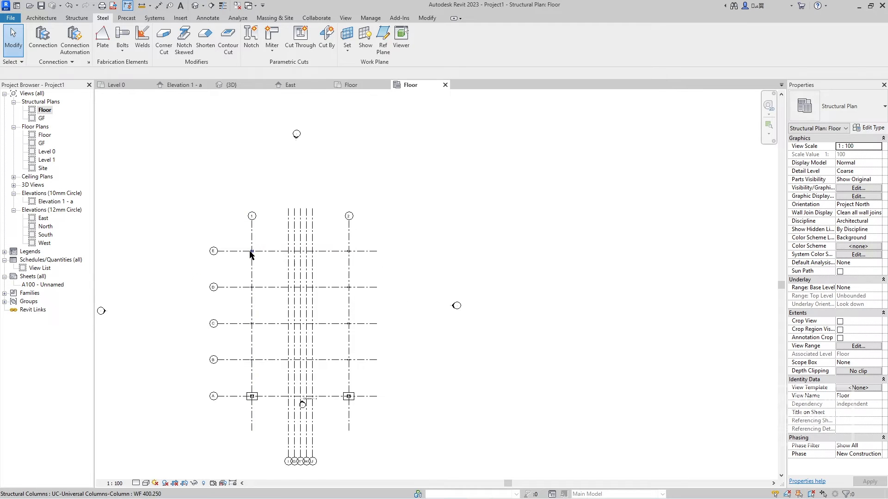
{"action": "scroll", "coordinate": [337, 166], "scroll_direction": "up", "scroll_amount": 10}
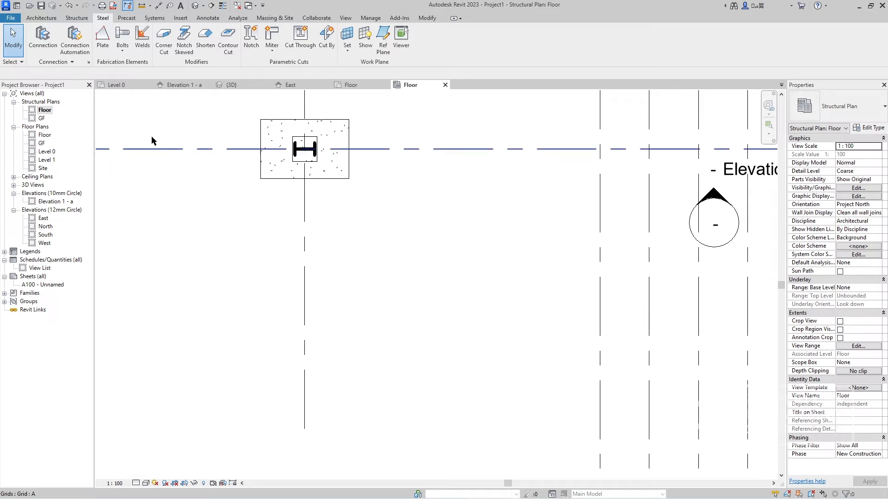
Temporarily hide the steel column at A-1 in the Floor structural plan
{"action": "left_click", "coordinate": [307, 153]}
{"action": "scroll", "coordinate": [561, 243], "scroll_direction": "down", "scroll_amount": 2}
{"action": "middle_click_drag", "start_coordinate": [562, 243], "coordinate": [263, 247]}
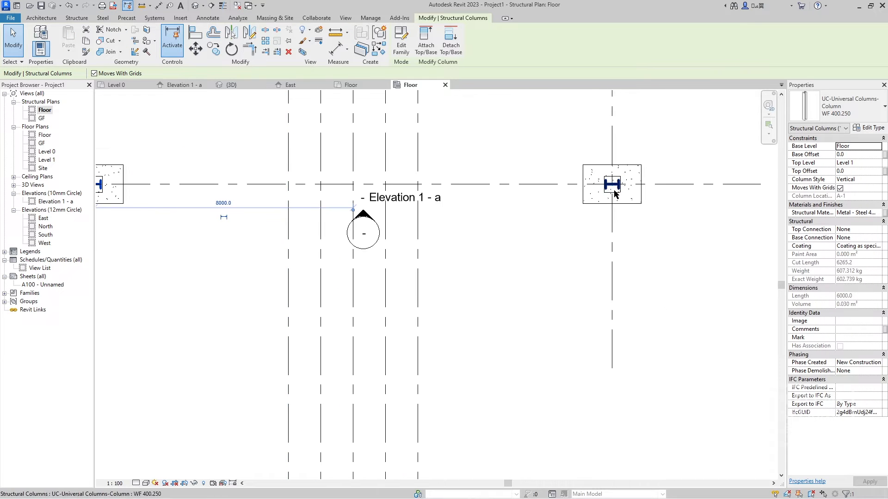
{"action": "left_click", "coordinate": [614, 190], "text": "ctrl"}
{"action": "scroll", "coordinate": [407, 281], "scroll_direction": "down", "scroll_amount": 1}
{"action": "middle_click_drag", "start_coordinate": [407, 281], "coordinate": [513, 250]}
{"action": "scroll", "coordinate": [278, 231], "scroll_direction": "up", "scroll_amount": 2}
{"action": "middle_click_drag", "start_coordinate": [344, 212], "coordinate": [374, 324]}
{"action": "scroll", "coordinate": [359, 309], "scroll_direction": "up", "scroll_amount": 2}
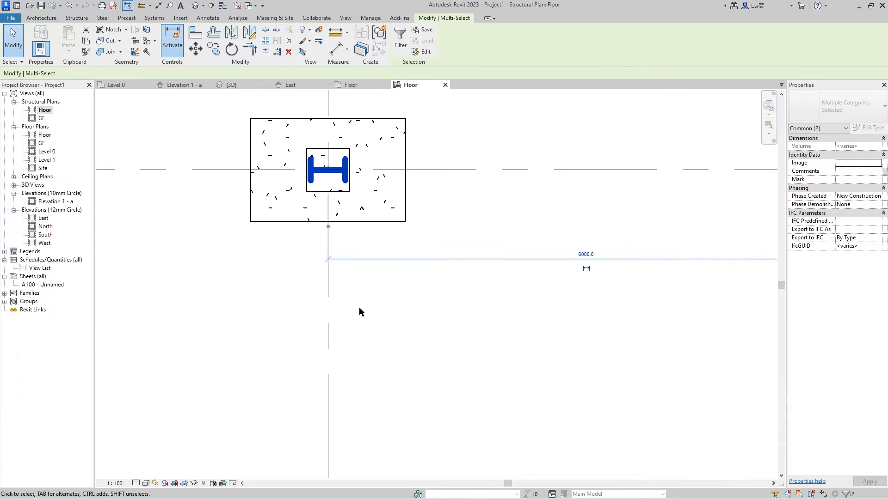
{"action": "key", "text": "h"}
{"action": "key", "text": "h"}
Temporarily hide the steel column at A-2 in the Floor structural plan
{"action": "scroll", "coordinate": [423, 263], "scroll_direction": "down", "scroll_amount": 3}
{"action": "middle_click_drag", "start_coordinate": [433, 272], "coordinate": [343, 242]}
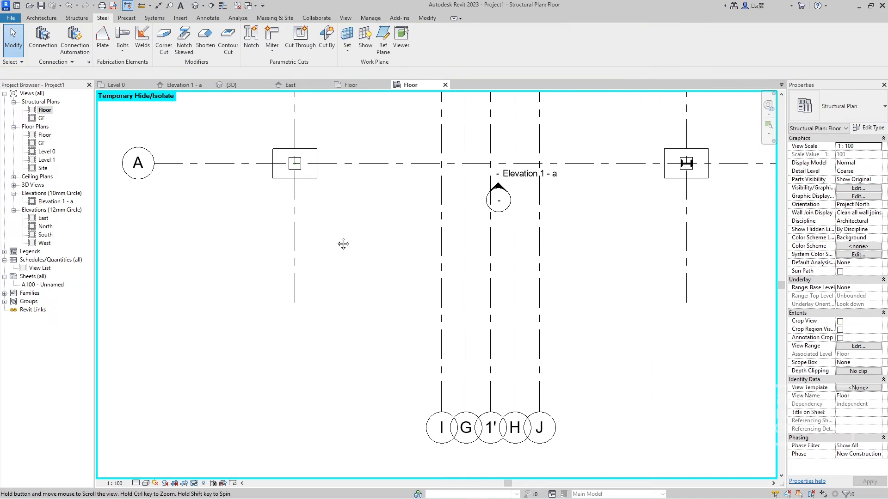
{"action": "left_click", "coordinate": [295, 263]}
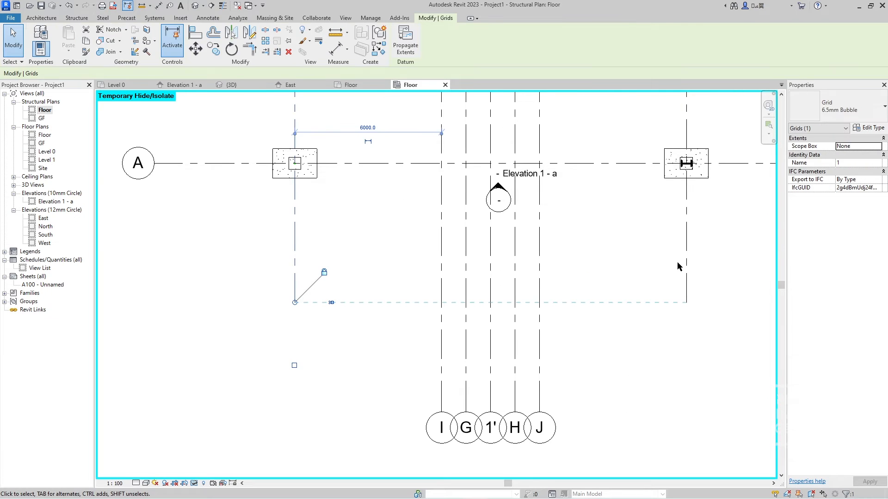
{"action": "key", "text": "Escape"}
{"action": "scroll", "coordinate": [678, 265], "scroll_direction": "down", "scroll_amount": 1}
{"action": "middle_click_drag", "start_coordinate": [678, 265], "coordinate": [511, 259]}
{"action": "scroll", "coordinate": [529, 179], "scroll_direction": "up", "scroll_amount": 5}
{"action": "left_click", "coordinate": [515, 162]}
{"action": "key", "text": "h"}
{"action": "key", "text": "h"}
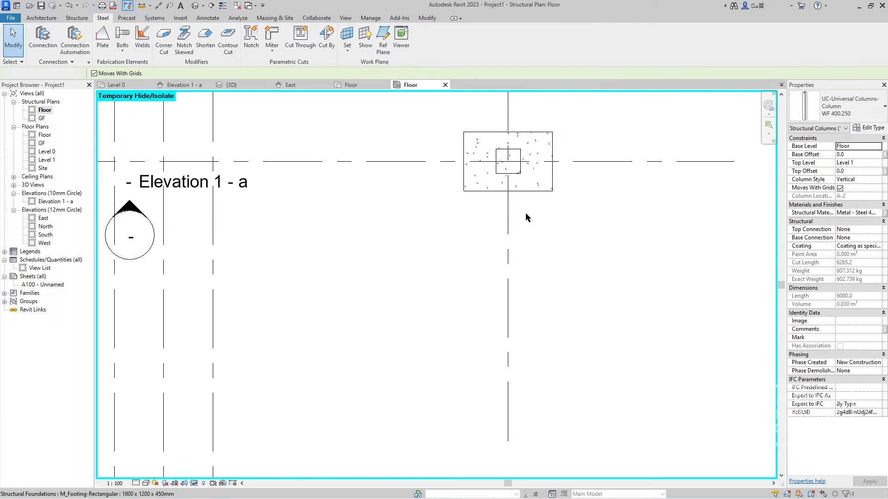
Undo the temporary hiding of the steel columns on grid A
{"action": "left_click_drag", "start_coordinate": [569, 216], "coordinate": [462, 134]}
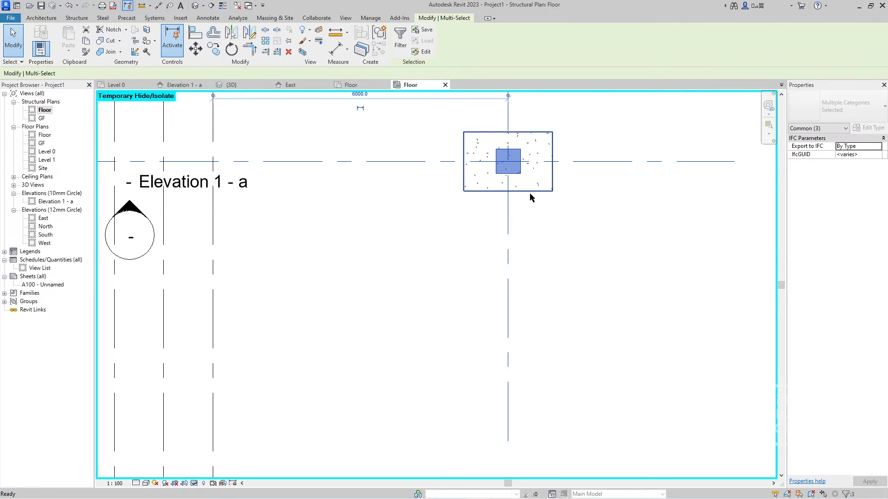
{"action": "key", "text": "ctrl+z"}
{"action": "scroll", "coordinate": [512, 180], "scroll_direction": "up", "scroll_amount": 3}
{"action": "key", "text": "ctrl+z"}
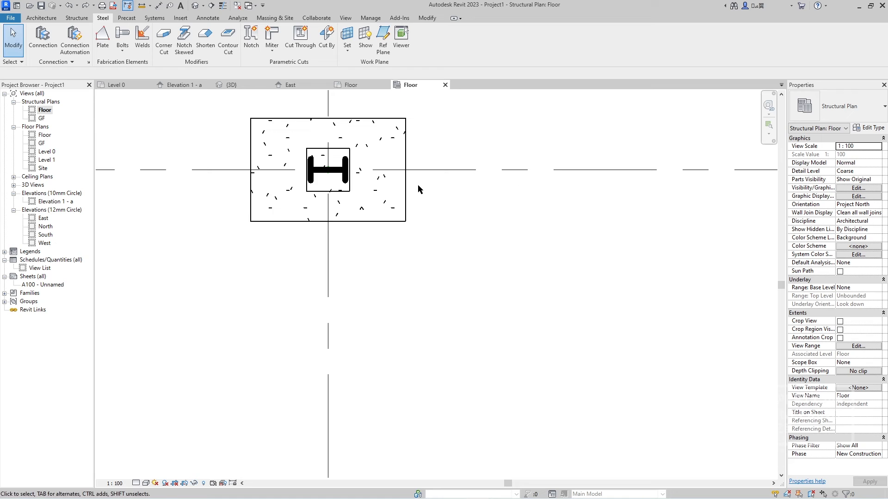
Temporarily hide the steel columns at A-2 and A-1, leaving the concrete columns and base plates selectable
{"action": "scroll", "coordinate": [721, 211], "scroll_direction": "down", "scroll_amount": 2}
{"action": "middle_click_drag", "start_coordinate": [706, 212], "coordinate": [467, 185]}
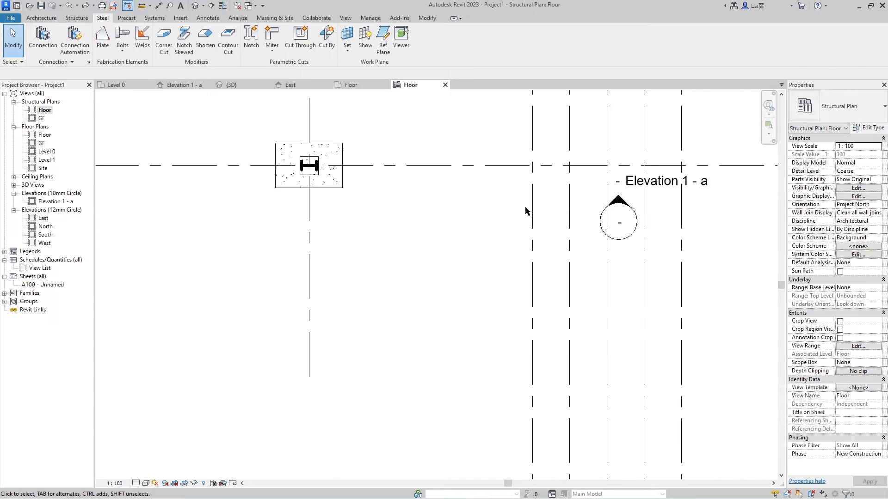
{"action": "scroll", "coordinate": [555, 206], "scroll_direction": "down", "scroll_amount": 2}
{"action": "middle_click_drag", "start_coordinate": [523, 208], "coordinate": [372, 186]}
{"action": "scroll", "coordinate": [568, 177], "scroll_direction": "up", "scroll_amount": 1}
{"action": "scroll", "coordinate": [567, 176], "scroll_direction": "up", "scroll_amount": 4}
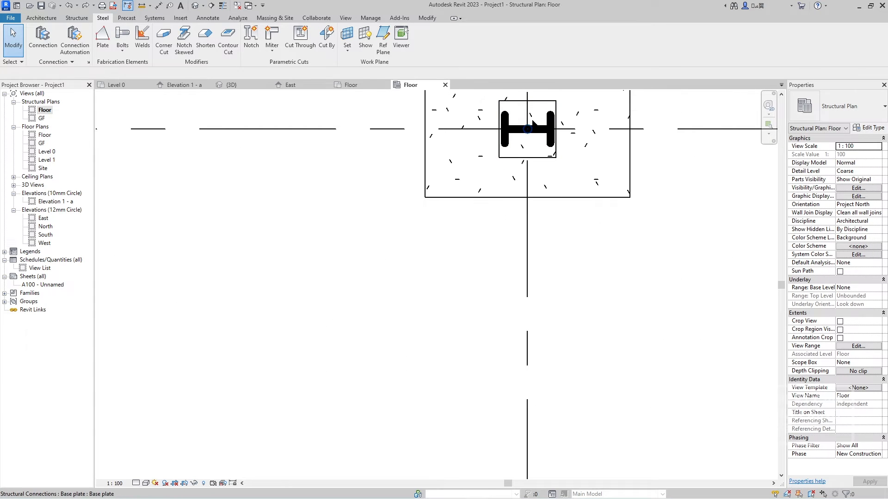
{"action": "left_click", "coordinate": [552, 141]}
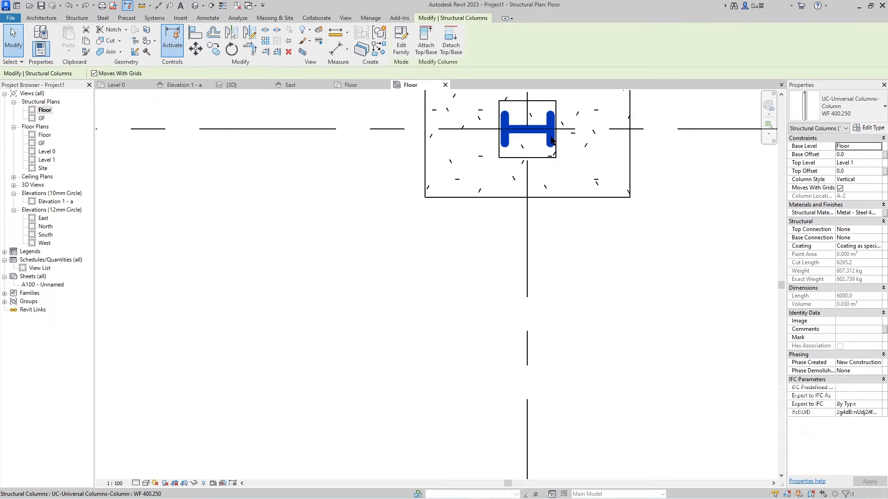
{"action": "key", "text": "h"}
{"action": "key", "text": "h"}
{"action": "scroll", "coordinate": [484, 186], "scroll_direction": "down", "scroll_amount": 6}
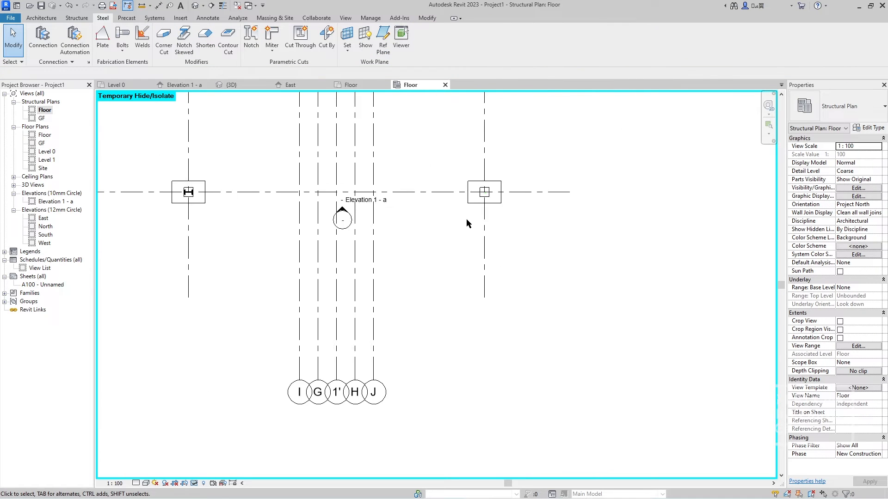
{"action": "middle_click_drag", "start_coordinate": [426, 218], "coordinate": [581, 217]}
{"action": "scroll", "coordinate": [334, 198], "scroll_direction": "up", "scroll_amount": 6}
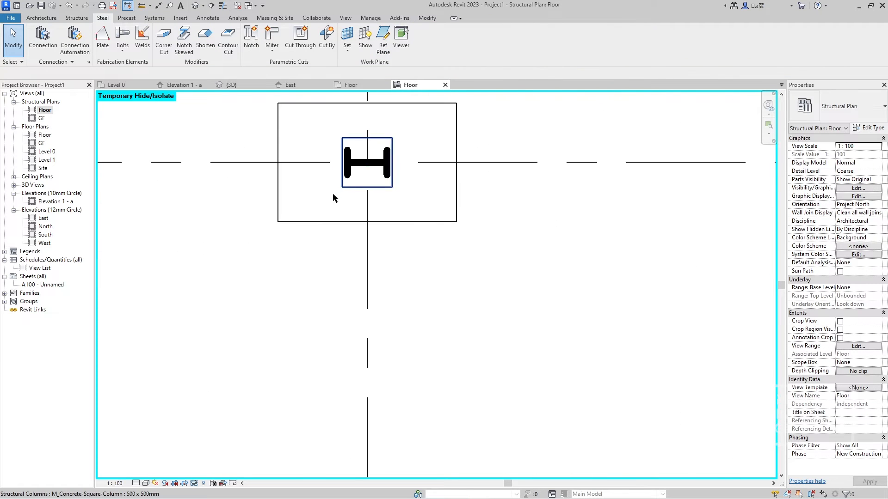
{"action": "left_click", "coordinate": [389, 165]}
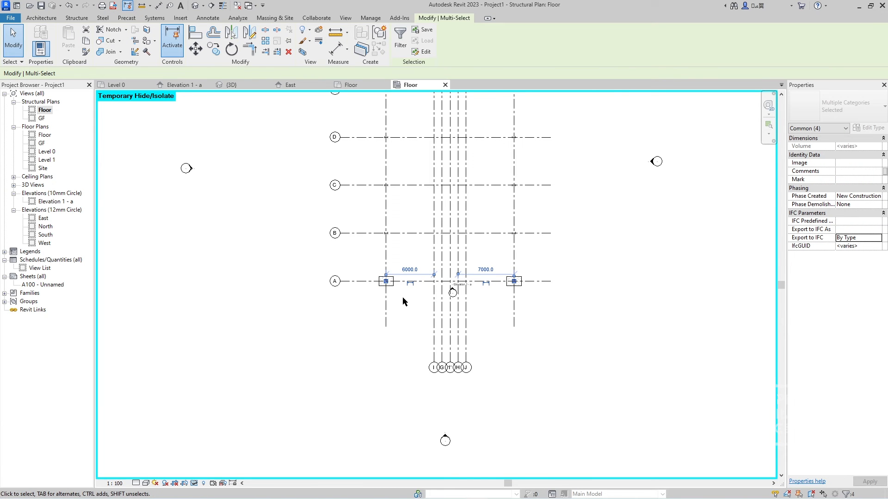
Copy the concrete columns and base plates at A-1 and A-2 from grid A to grids B, C, D and E
{"action": "key", "text": "c"}
{"action": "key", "text": "o"}
{"action": "left_click", "coordinate": [339, 280]}
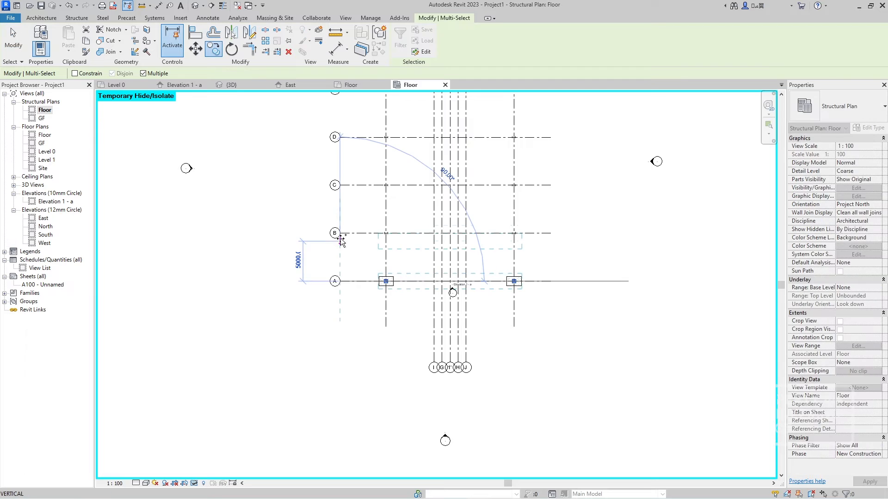
{"action": "left_click", "coordinate": [340, 233]}
{"action": "left_click", "coordinate": [340, 185]}
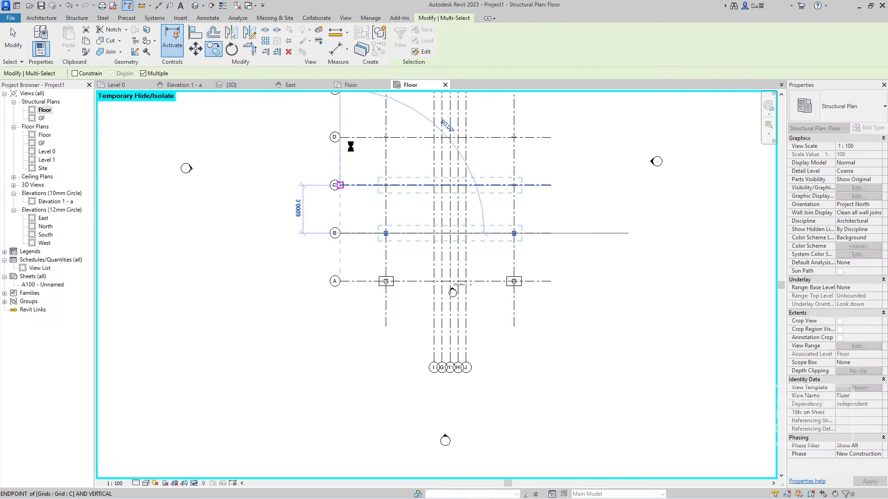
{"action": "left_click", "coordinate": [340, 137]}
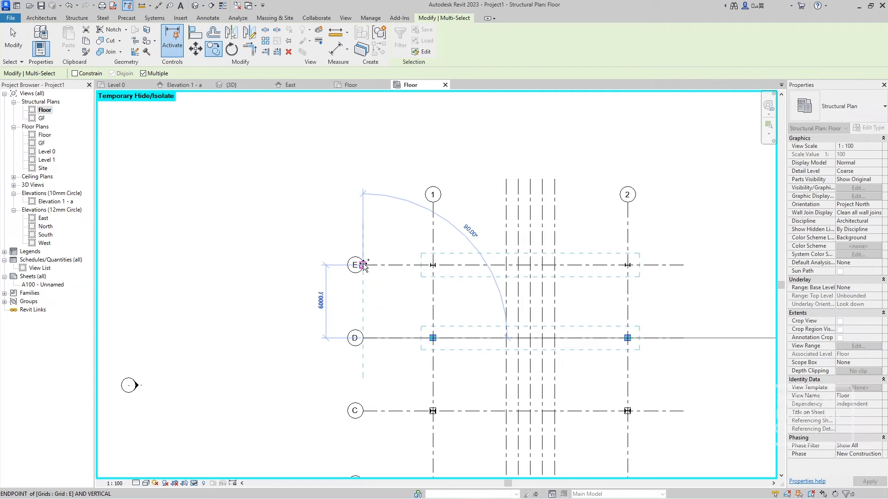
{"action": "left_click", "coordinate": [340, 90]}
{"action": "key", "text": "Escape"}
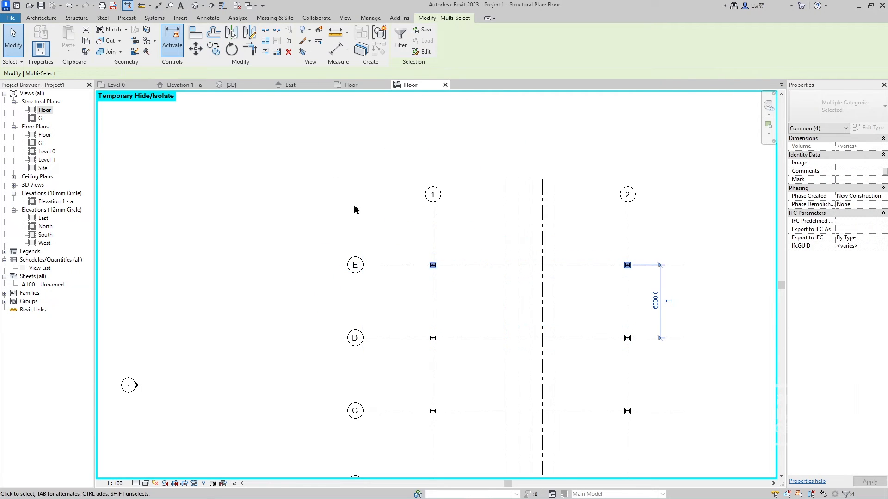
Restore the temporarily hidden steel columns and show the whole model in the 3D view
{"action": "key", "text": "Escape"}
{"action": "key", "text": "h"}
{"action": "key", "text": "r"}
{"action": "left_click", "coordinate": [231, 85]}
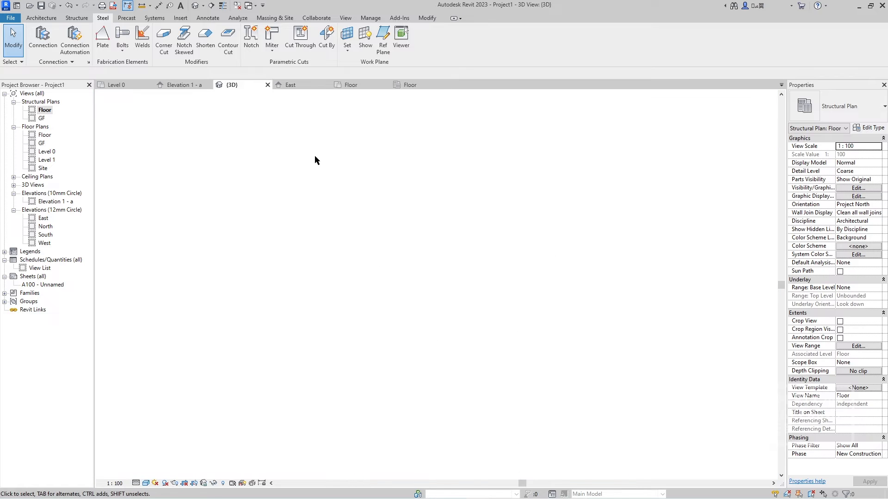
{"action": "left_click", "coordinate": [717, 99]}
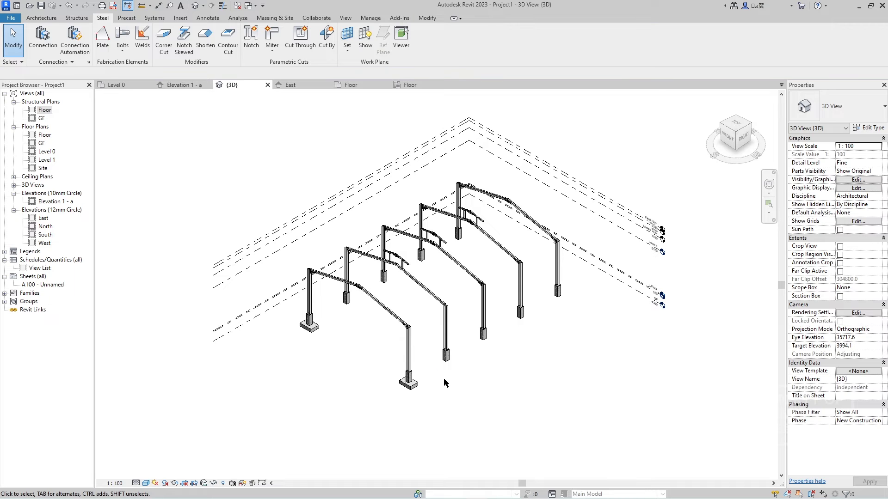
Copy both rectangular footings from grid A to grids B, C, D and E in the Floor structural plan
{"action": "left_click", "coordinate": [411, 385]}
{"action": "left_click", "coordinate": [312, 327], "text": "ctrl"}
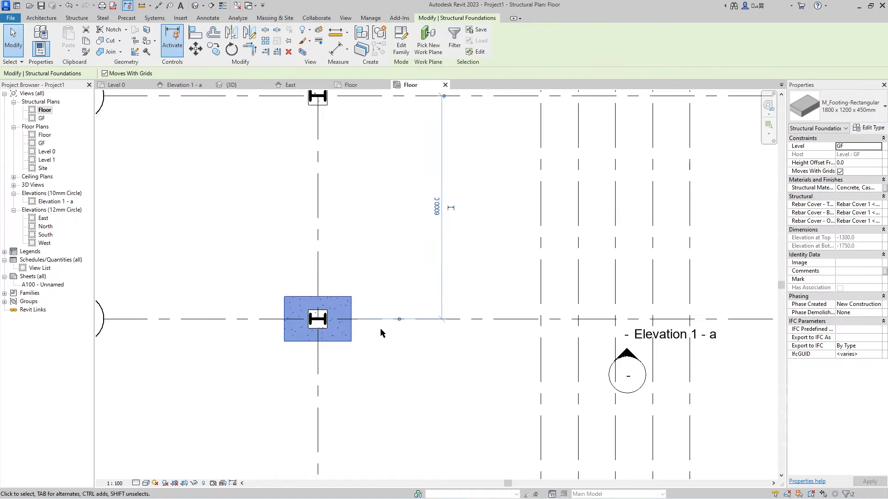
{"action": "key", "text": "c"}
{"action": "key", "text": "o"}
{"action": "scroll", "coordinate": [377, 329], "scroll_direction": "down", "scroll_amount": 2}
{"action": "middle_click_drag", "start_coordinate": [377, 329], "coordinate": [533, 334]}
{"action": "left_click", "coordinate": [398, 328]}
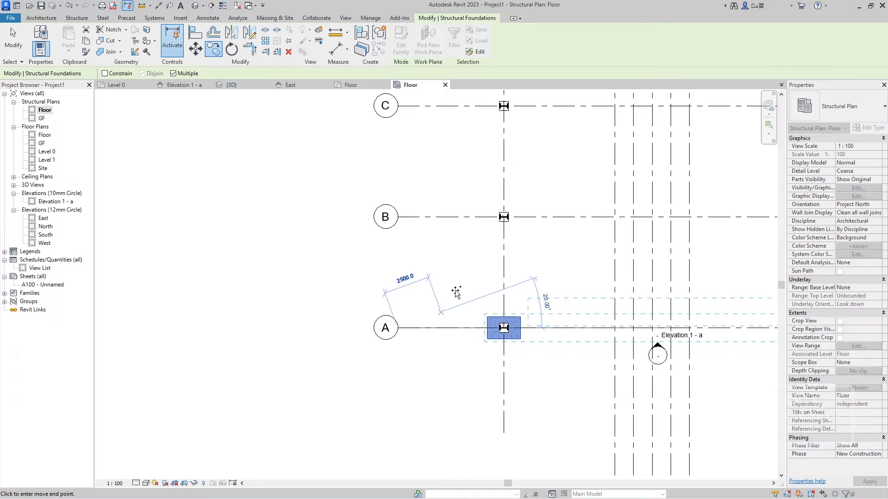
{"action": "left_click", "coordinate": [397, 216]}
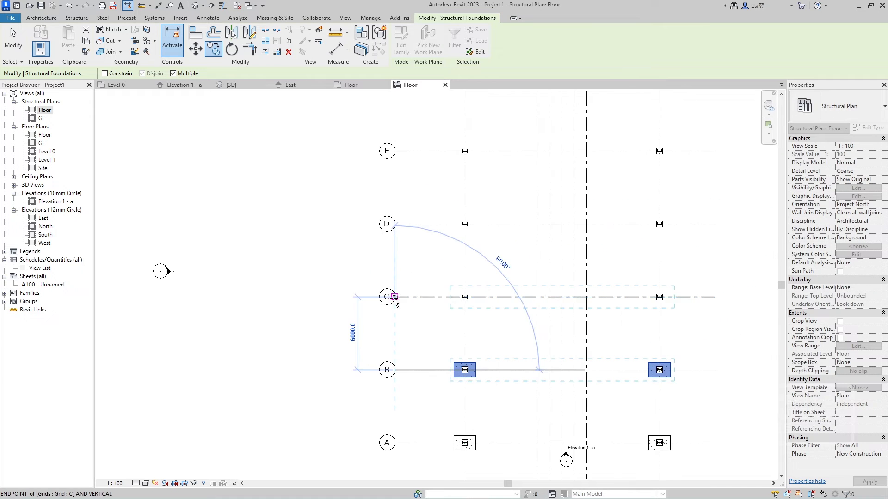
{"action": "left_click", "coordinate": [394, 296]}
{"action": "left_click", "coordinate": [395, 224]}
{"action": "left_click", "coordinate": [394, 150]}
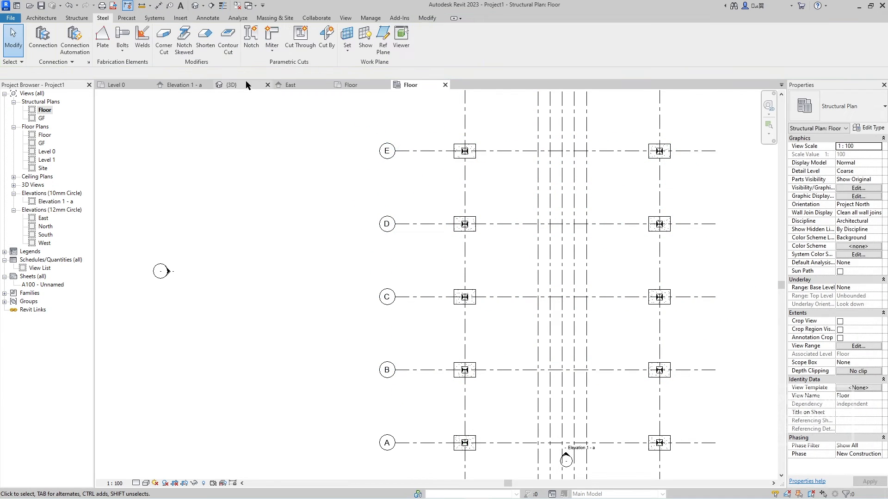
Examine the copied footings, concrete columns and bolted base plates in the 3D view
{"action": "left_click", "coordinate": [246, 82]}
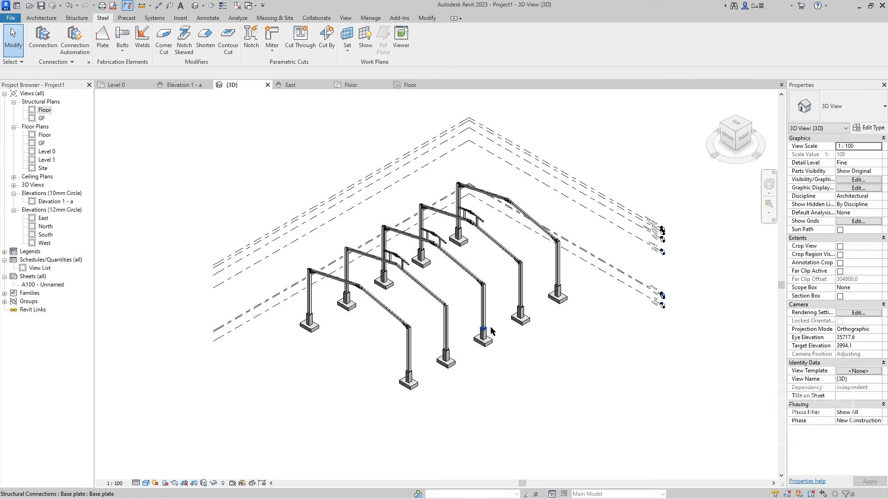
{"action": "scroll", "coordinate": [491, 330], "scroll_direction": "up", "scroll_amount": 10}
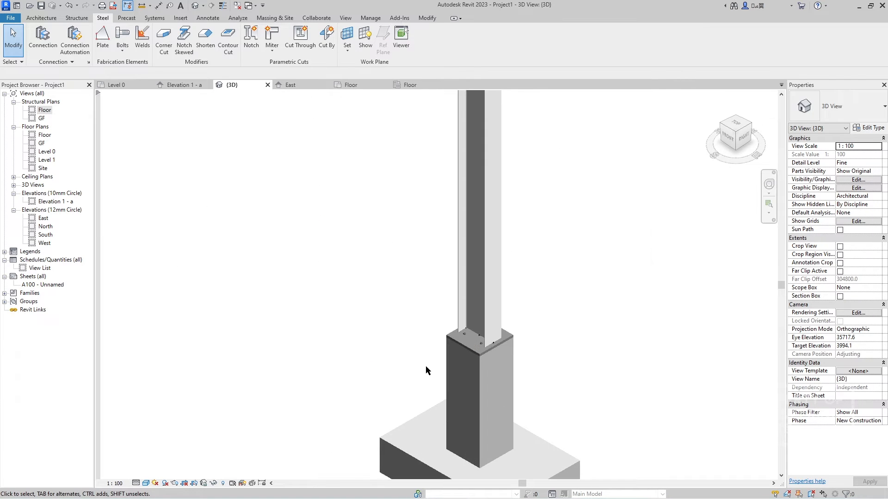
{"action": "scroll", "coordinate": [426, 365], "scroll_direction": "up", "scroll_amount": 5}
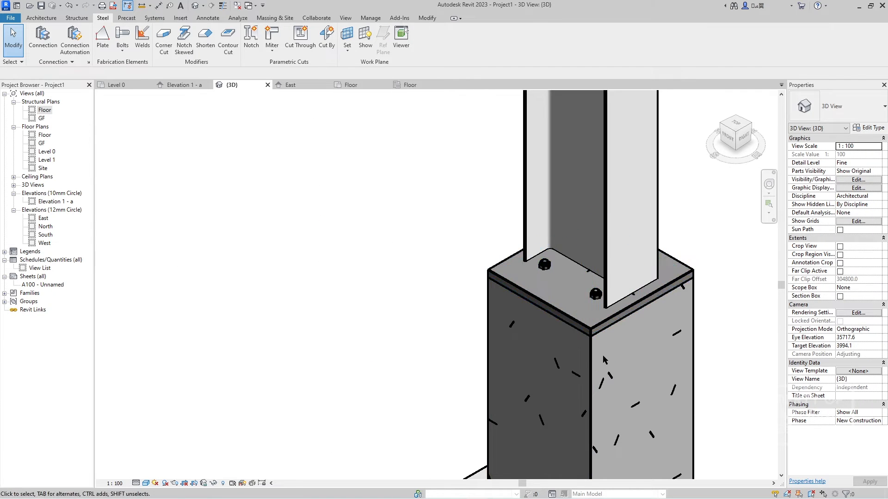
{"action": "scroll", "coordinate": [588, 368], "scroll_direction": "down", "scroll_amount": 8}
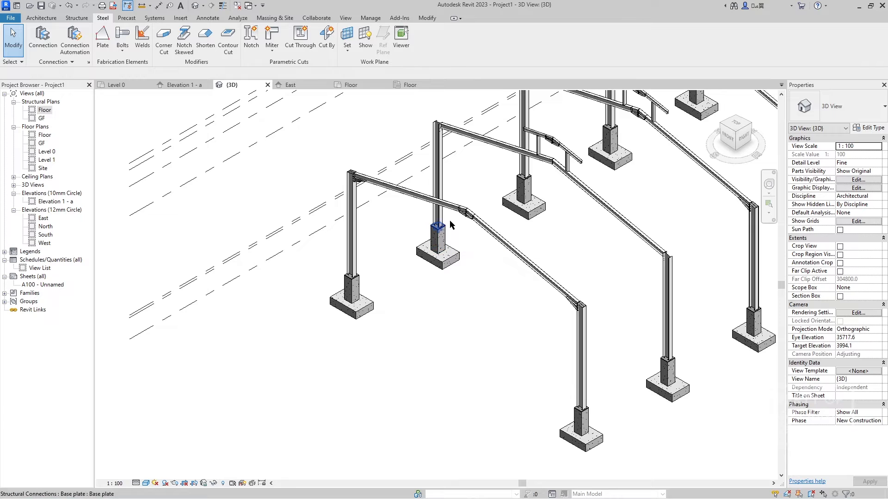
Start a structural beam and load the M_C-Channel family with type C150X15.6
{"action": "left_click", "coordinate": [76, 20]}
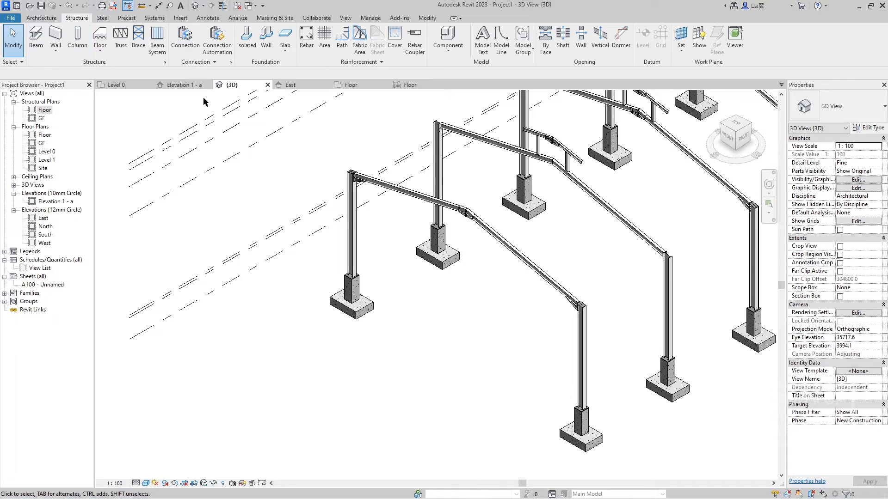
{"action": "scroll", "coordinate": [190, 200], "scroll_direction": "down", "scroll_amount": 4}
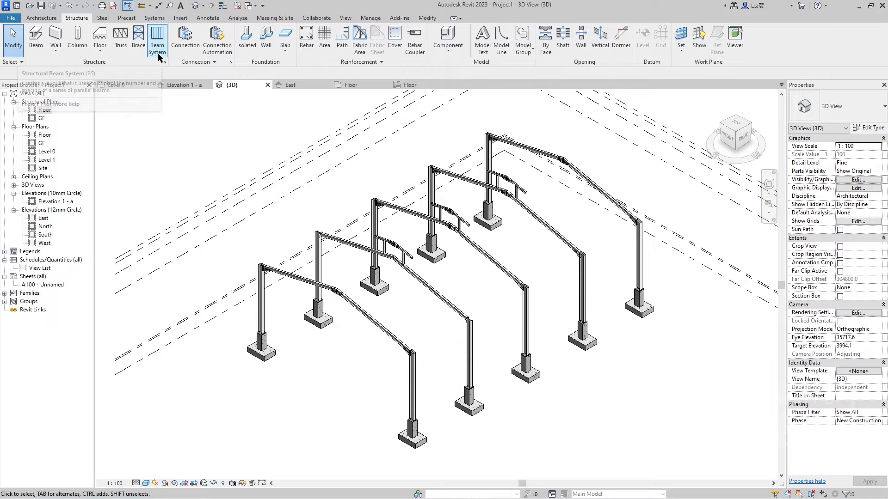
{"action": "scroll", "coordinate": [342, 307], "scroll_direction": "up", "scroll_amount": 5}
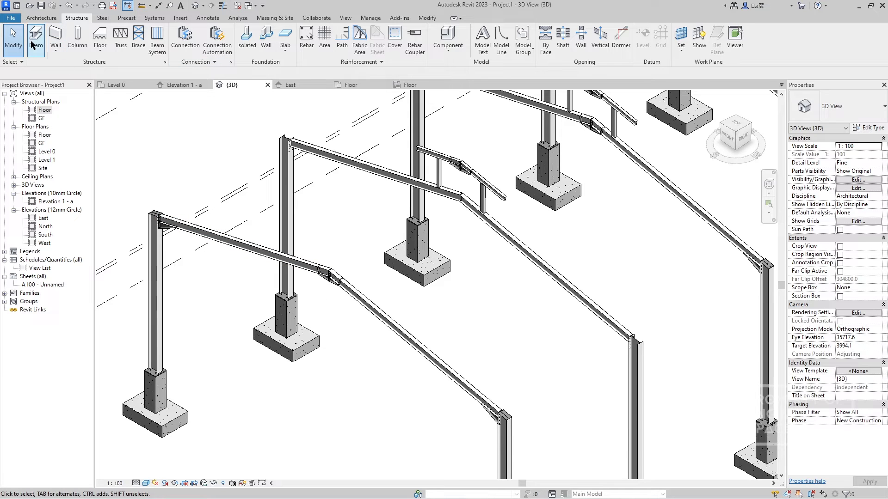
{"action": "key", "text": "b"}
{"action": "key", "text": "m"}
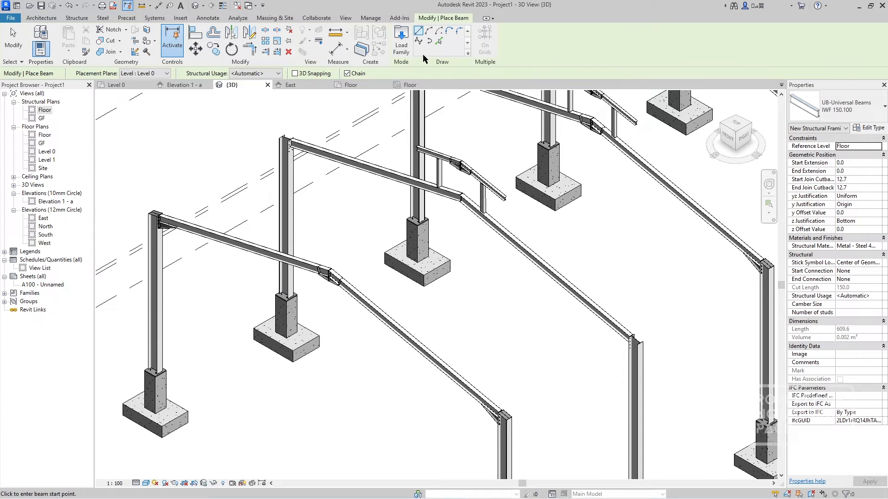
{"action": "left_click", "coordinate": [400, 46]}
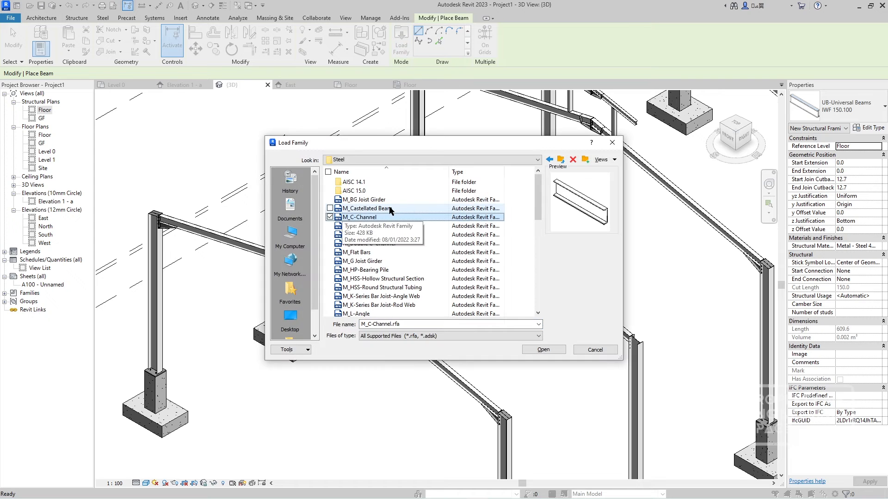
{"action": "double_click", "coordinate": [370, 216]}
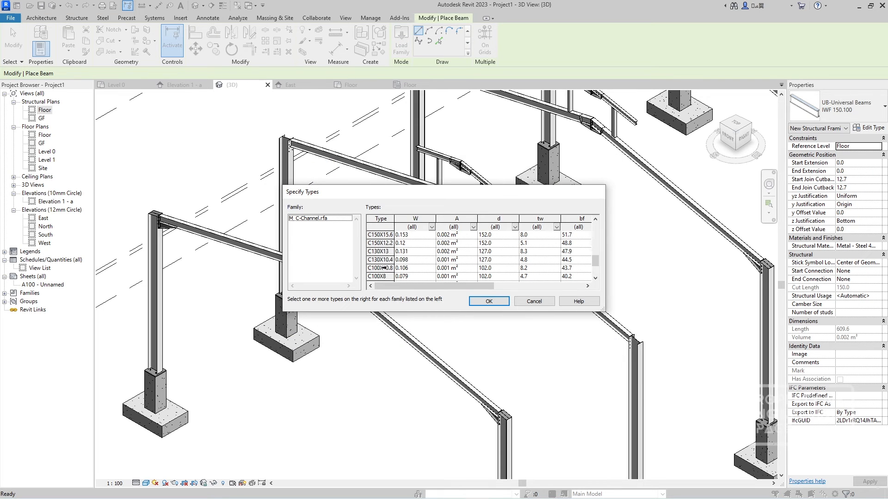
{"action": "scroll", "coordinate": [381, 256], "scroll_direction": "up", "scroll_amount": 1}
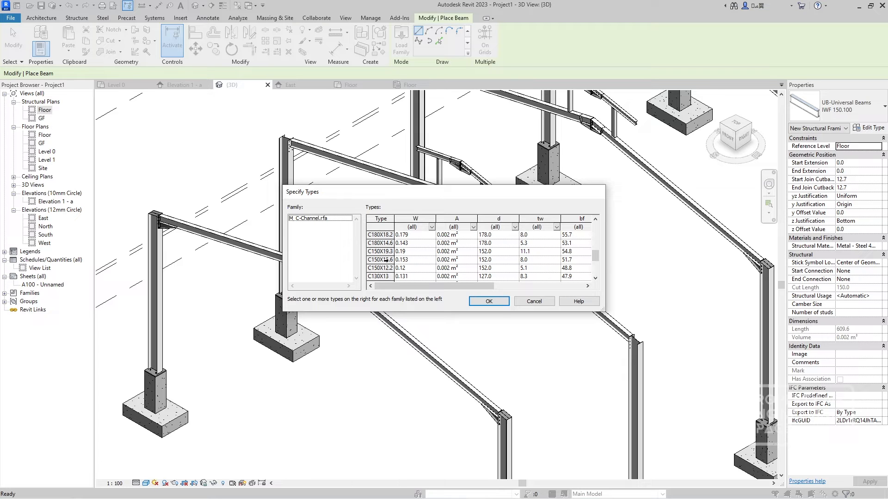
{"action": "left_click", "coordinate": [381, 260]}
{"action": "left_click", "coordinate": [489, 301]}
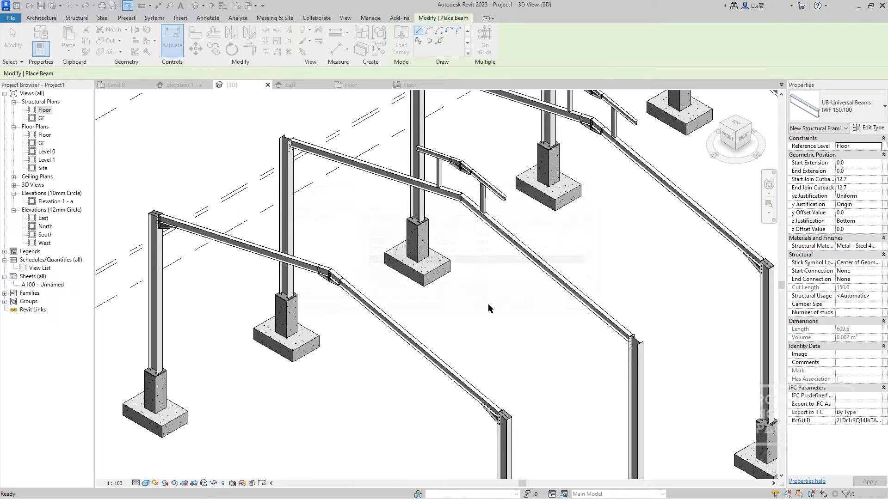
{"action": "scroll", "coordinate": [355, 213], "scroll_direction": "down", "scroll_amount": 3}
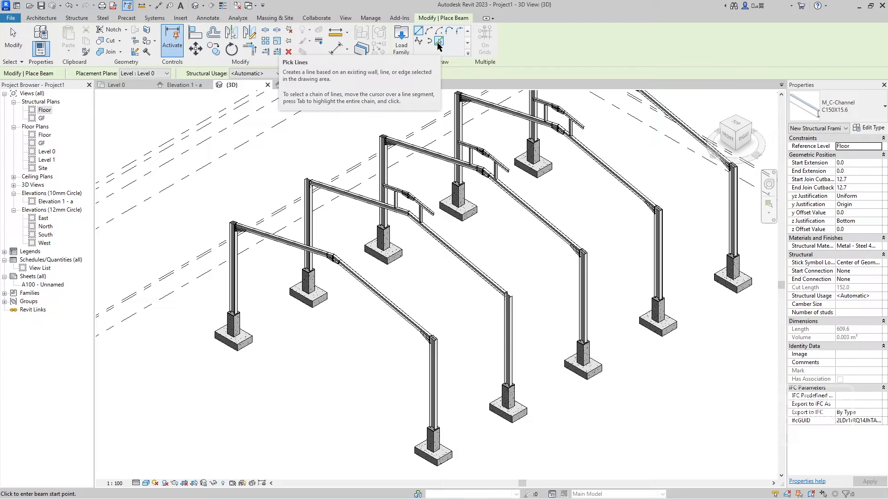
{"action": "key", "text": "Escape"}
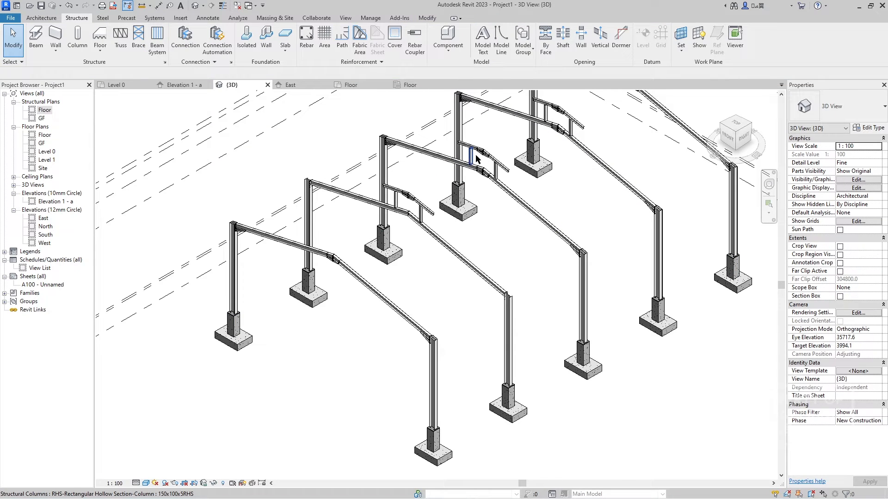
{"action": "left_click", "coordinate": [501, 43]}
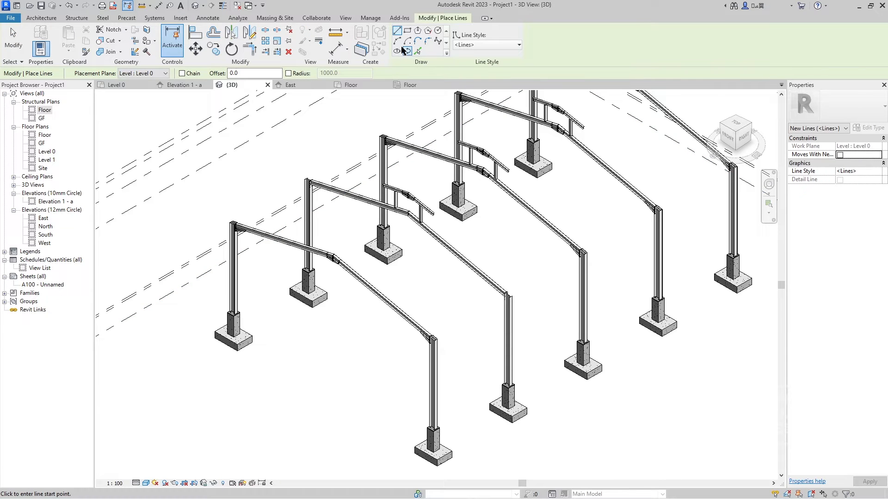
{"action": "scroll", "coordinate": [476, 180], "scroll_direction": "up", "scroll_amount": 4}
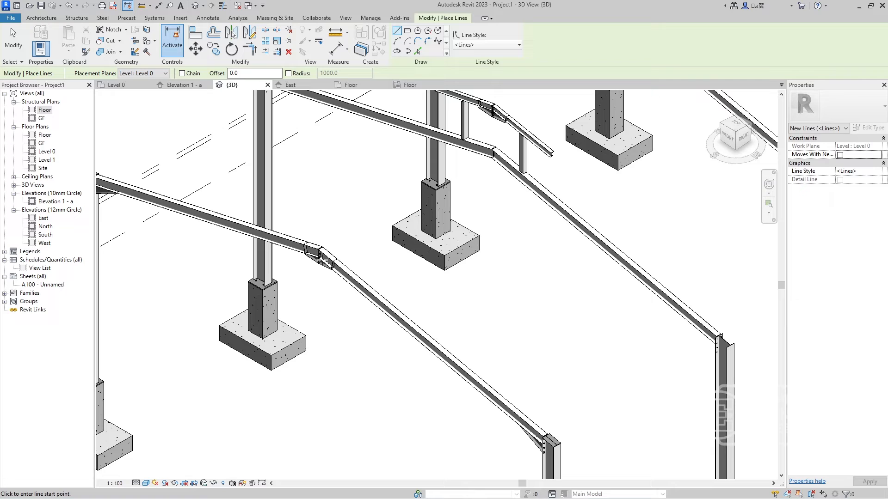
{"action": "key", "text": "Escape"}
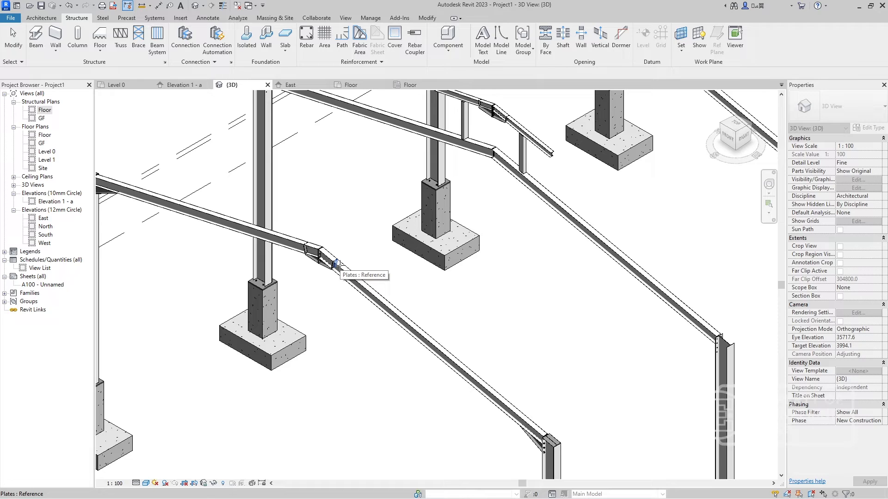
Set the work plane to the sloping top face of the front frame's rafter just beyond the ridge connection
{"action": "left_click", "coordinate": [682, 54]}
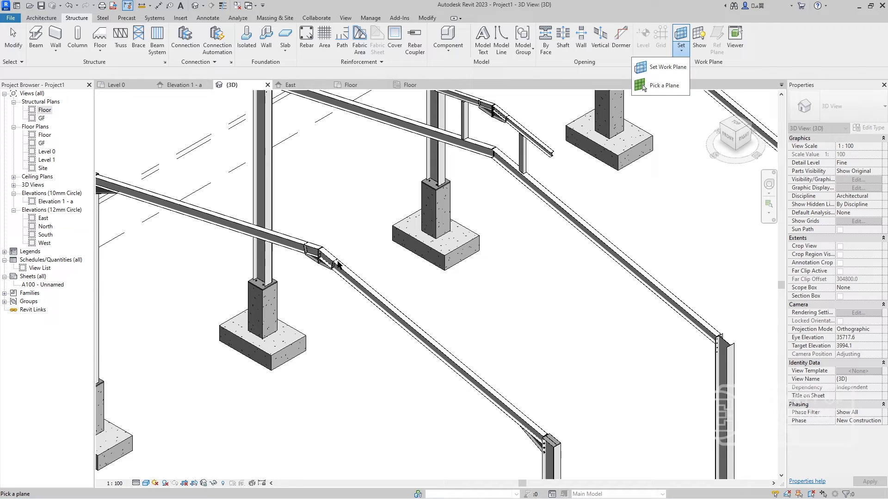
{"action": "scroll", "coordinate": [333, 257], "scroll_direction": "up", "scroll_amount": 4}
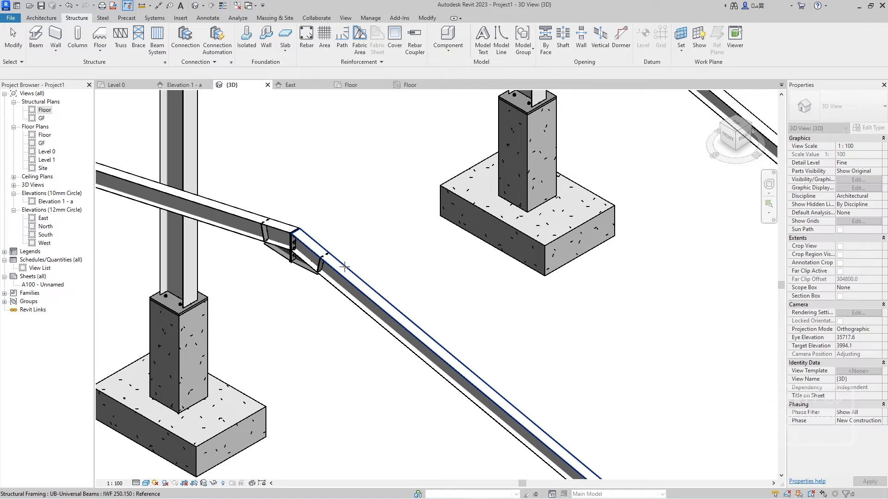
{"action": "left_click", "coordinate": [345, 267]}
{"action": "scroll", "coordinate": [438, 289], "scroll_direction": "down", "scroll_amount": 3}
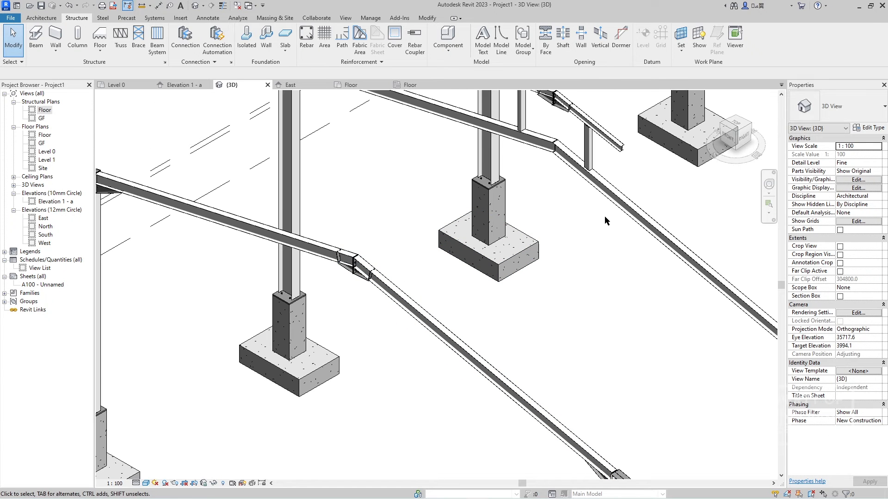
{"action": "scroll", "coordinate": [451, 216], "scroll_direction": "down", "scroll_amount": 2}
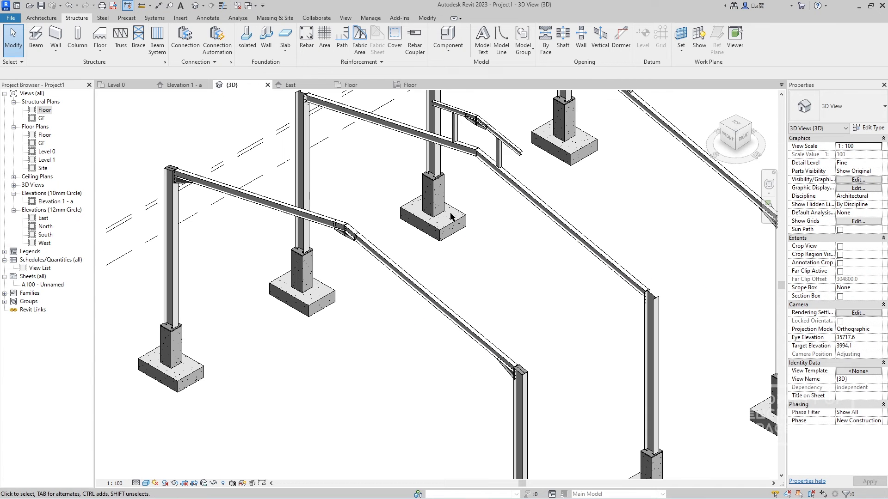
Draw a model line about 6023 mm long from the front frame's ridge to the next frame's ridge
{"action": "key", "text": "l"}
{"action": "key", "text": "i"}
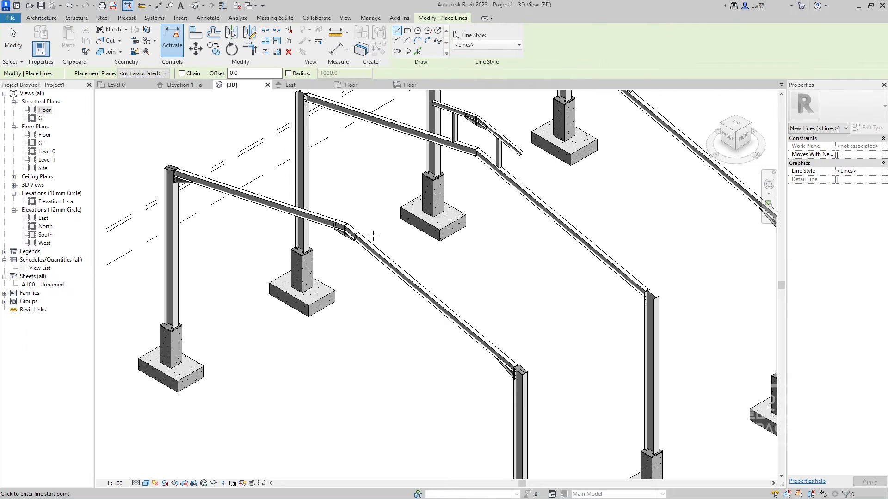
{"action": "scroll", "coordinate": [344, 232], "scroll_direction": "up", "scroll_amount": 5}
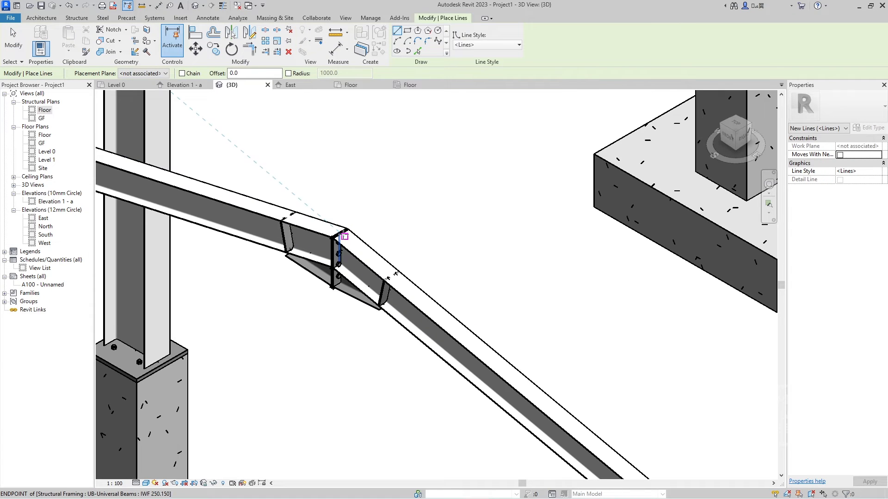
{"action": "scroll", "coordinate": [344, 236], "scroll_direction": "down", "scroll_amount": 2}
{"action": "scroll", "coordinate": [426, 292], "scroll_direction": "down", "scroll_amount": 1}
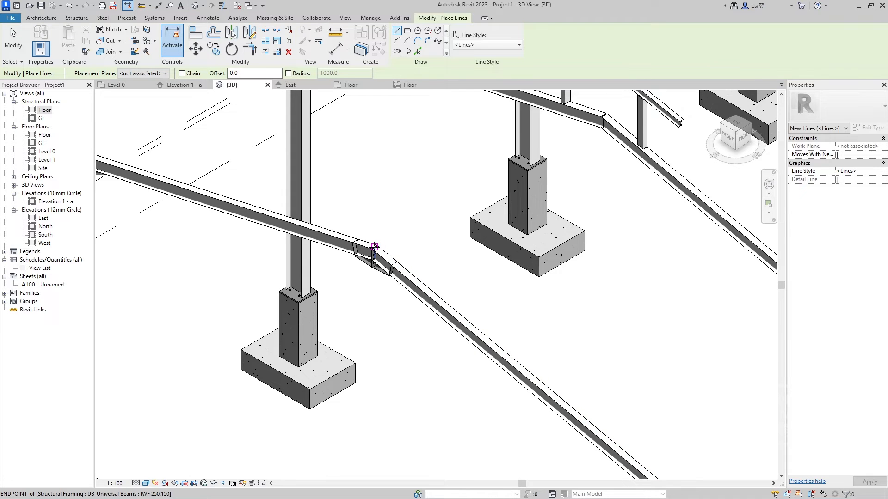
{"action": "scroll", "coordinate": [374, 247], "scroll_direction": "up", "scroll_amount": 5}
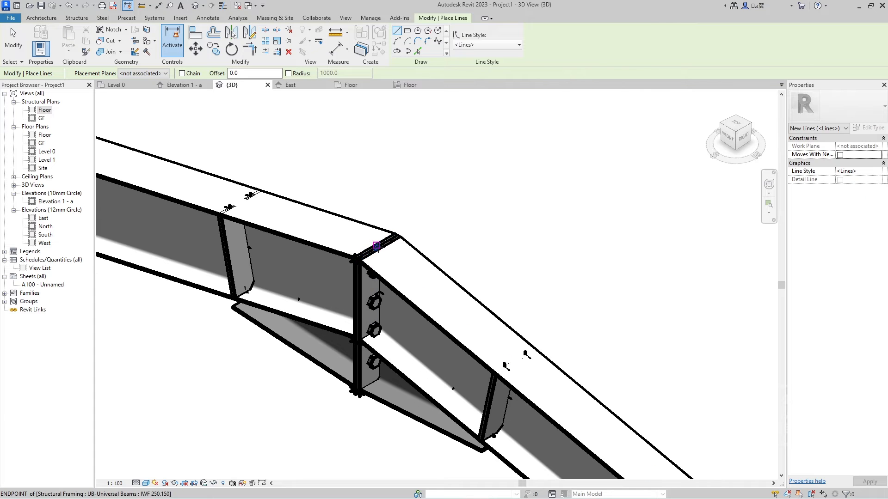
{"action": "left_click", "coordinate": [377, 247]}
{"action": "scroll", "coordinate": [376, 247], "scroll_direction": "down", "scroll_amount": 5}
{"action": "scroll", "coordinate": [536, 243], "scroll_direction": "up", "scroll_amount": 4}
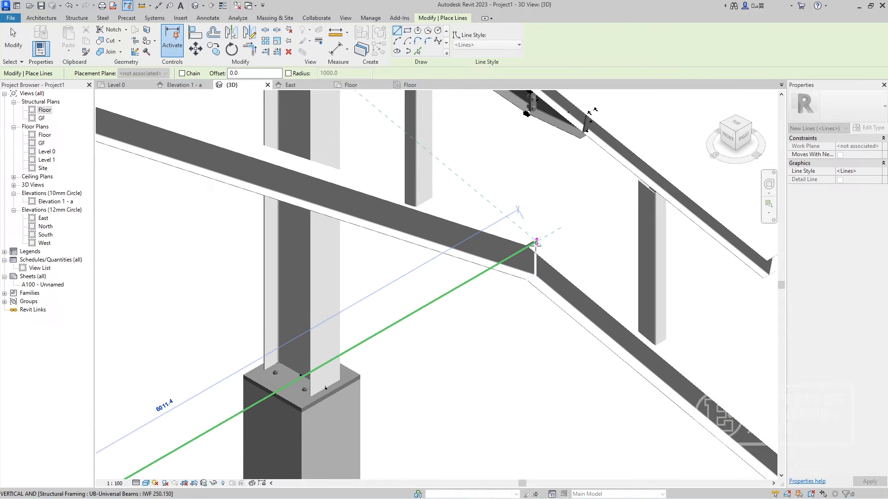
{"action": "scroll", "coordinate": [536, 243], "scroll_direction": "down", "scroll_amount": 2}
{"action": "scroll", "coordinate": [536, 243], "scroll_direction": "up", "scroll_amount": 2}
{"action": "scroll", "coordinate": [536, 244], "scroll_direction": "down", "scroll_amount": 5}
{"action": "scroll", "coordinate": [384, 412], "scroll_direction": "up", "scroll_amount": 2}
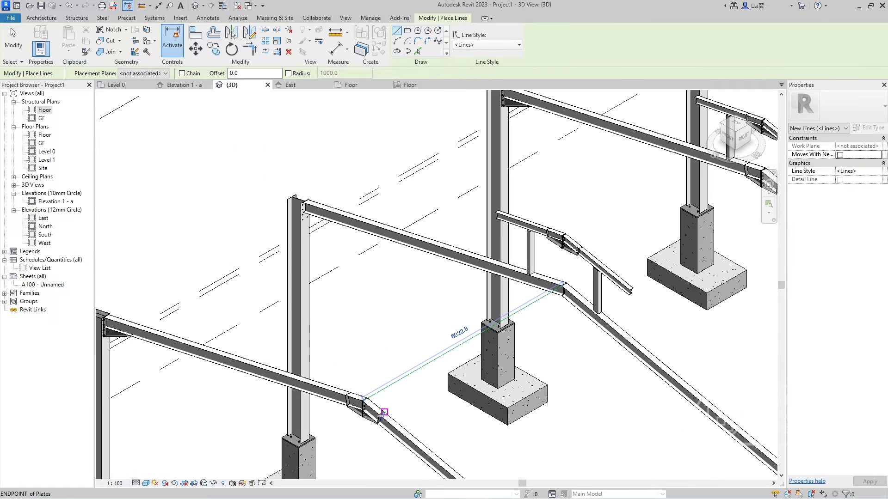
{"action": "left_click", "coordinate": [384, 412]}
{"action": "key", "text": "Escape"}
Set the ridge model line's length to 6000 mm
{"action": "left_click", "coordinate": [406, 375]}
{"action": "left_click", "coordinate": [432, 312]}
{"action": "type", "text": "60"}
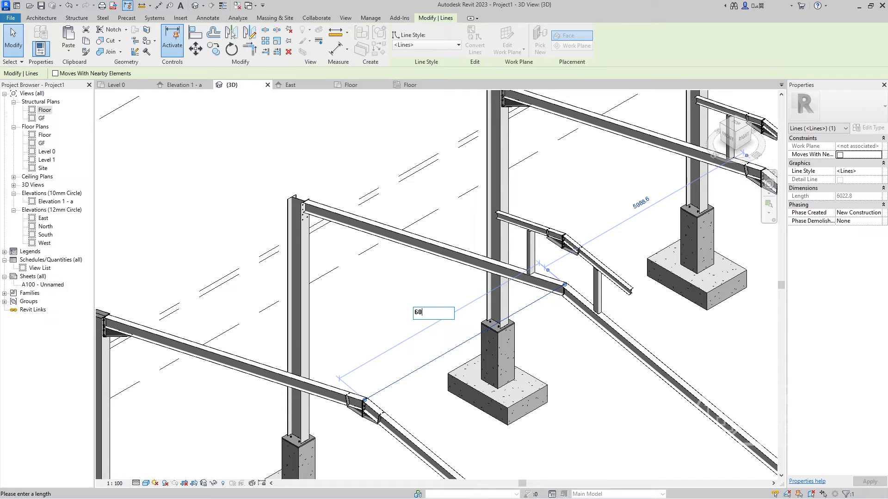
{"action": "type", "text": "00"}
{"action": "key", "text": "Return"}
{"action": "key", "text": "Escape"}
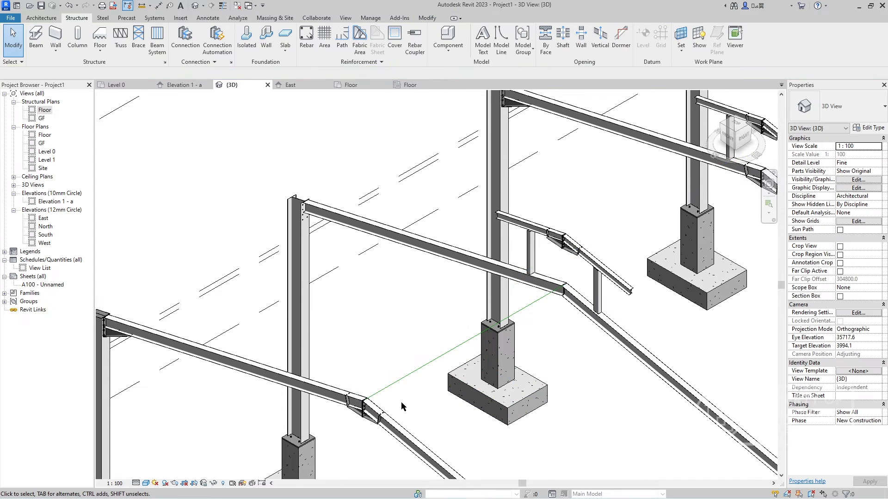
Draw a second model line between the two rafters, about 2000 mm down the slope from the ridge line
{"action": "scroll", "coordinate": [481, 335], "scroll_direction": "down", "scroll_amount": 2}
{"action": "key", "text": "l"}
{"action": "key", "text": "i"}
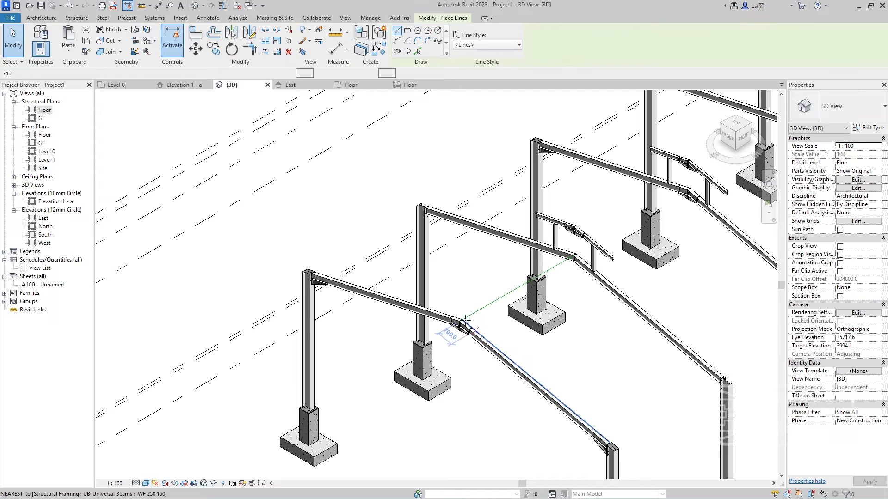
{"action": "left_click", "coordinate": [470, 329]}
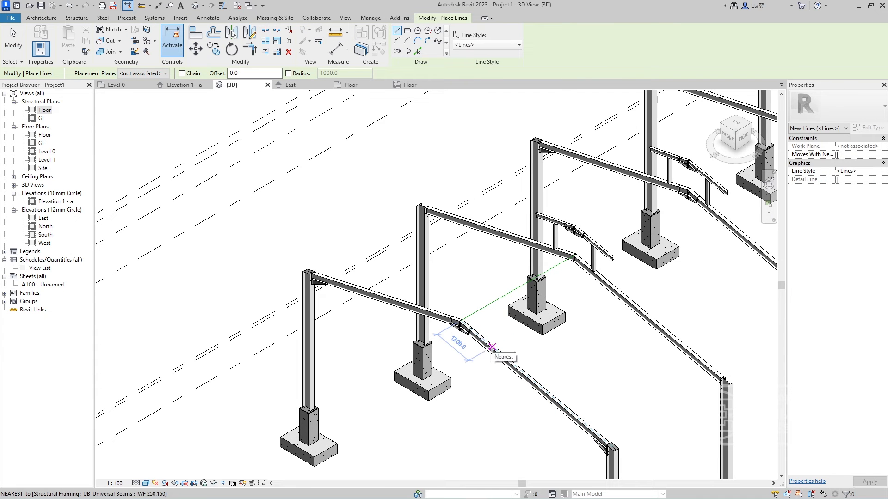
{"action": "left_click", "coordinate": [592, 268]}
{"action": "scroll", "coordinate": [593, 268], "scroll_direction": "up", "scroll_amount": 5}
{"action": "key", "text": "Escape"}
{"action": "key", "text": "Escape"}
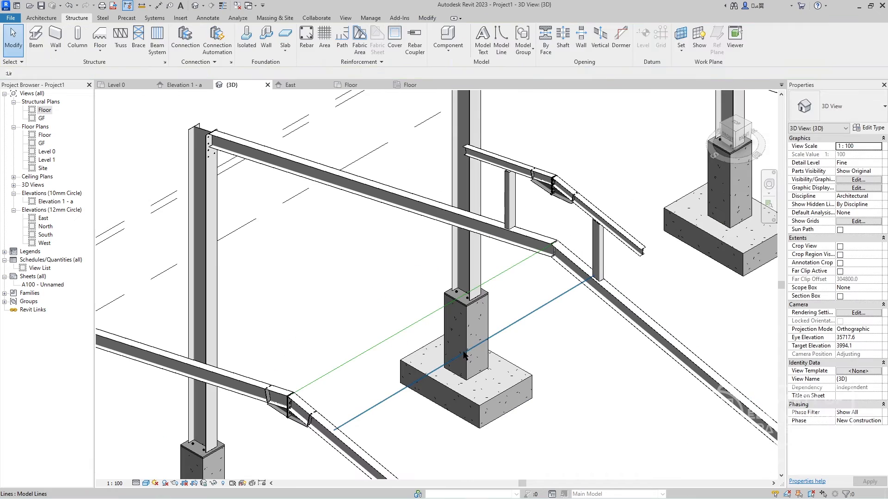
{"action": "left_click", "coordinate": [464, 355]}
{"action": "key", "text": "Escape"}
{"action": "middle_click_drag", "start_coordinate": [464, 355], "coordinate": [398, 359], "text": "shift"}
{"action": "scroll", "coordinate": [641, 307], "scroll_direction": "down", "scroll_amount": 2}
{"action": "scroll", "coordinate": [508, 356], "scroll_direction": "up", "scroll_amount": 3}
{"action": "scroll", "coordinate": [476, 294], "scroll_direction": "down", "scroll_amount": 1}
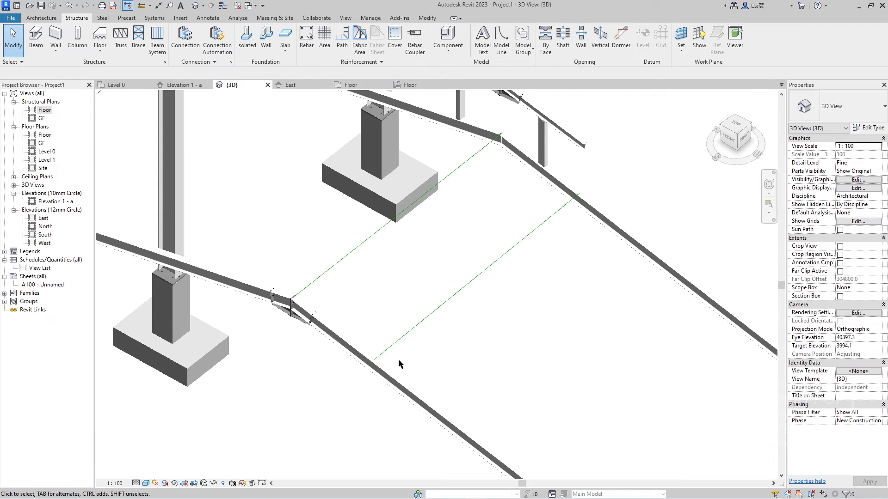
Copy the second model line about 2000 mm further down the slope, using the ridge line's end as base point
{"action": "left_click", "coordinate": [422, 325]}
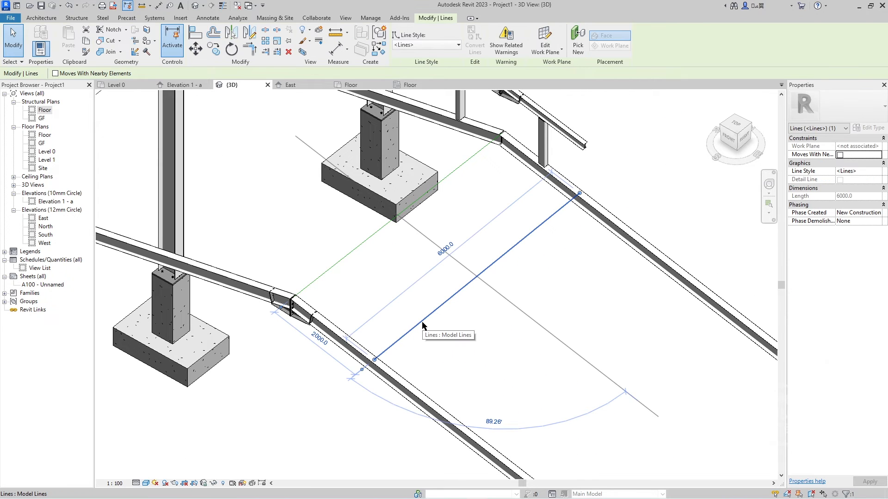
{"action": "key", "text": "c"}
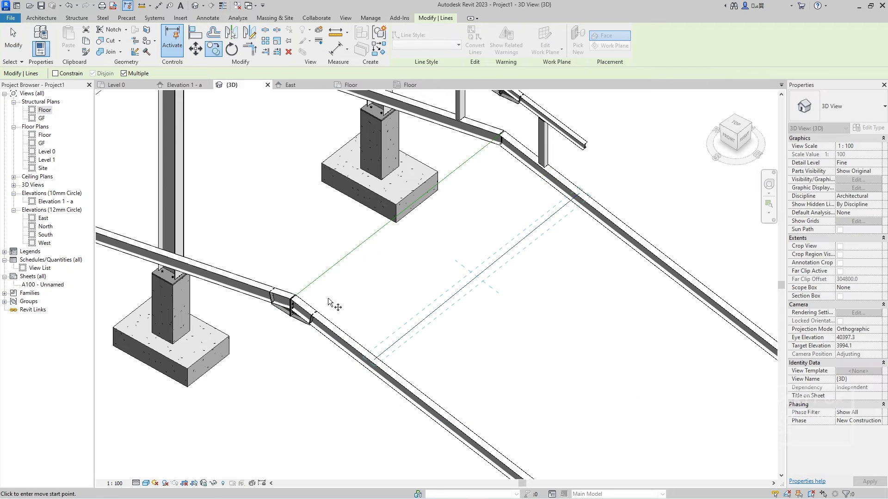
{"action": "left_click", "coordinate": [295, 298]}
{"action": "scroll", "coordinate": [389, 379], "scroll_direction": "up", "scroll_amount": 7}
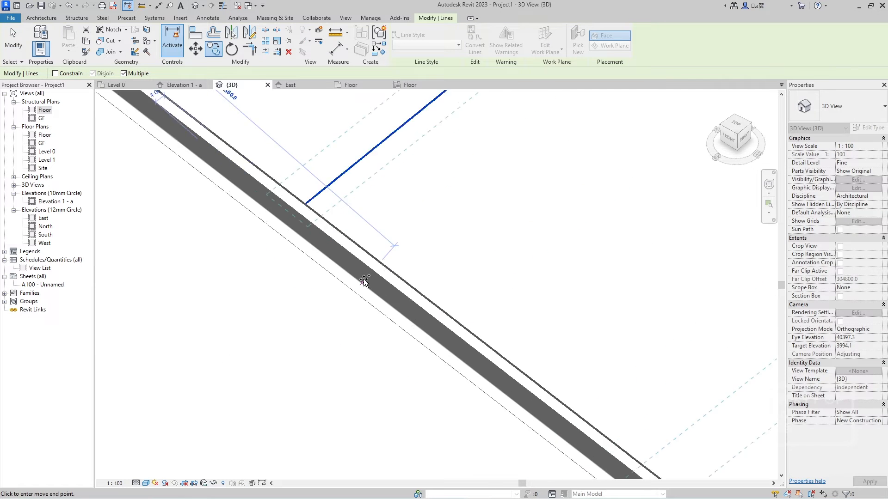
{"action": "left_click", "coordinate": [251, 122]}
{"action": "scroll", "coordinate": [464, 252], "scroll_direction": "down", "scroll_amount": 8}
{"action": "key", "text": "Escape"}
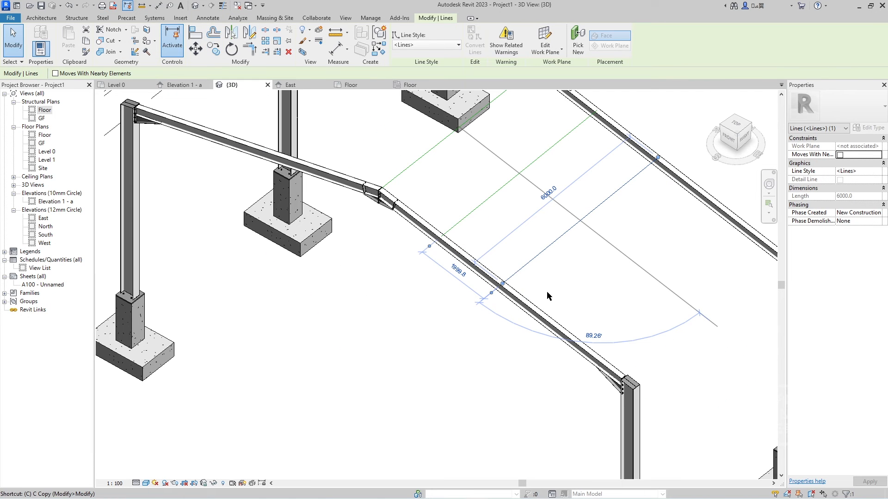
Switch to the top view and delete the two slightly skewed model lines, keeping the ridge line
{"action": "left_click", "coordinate": [735, 124]}
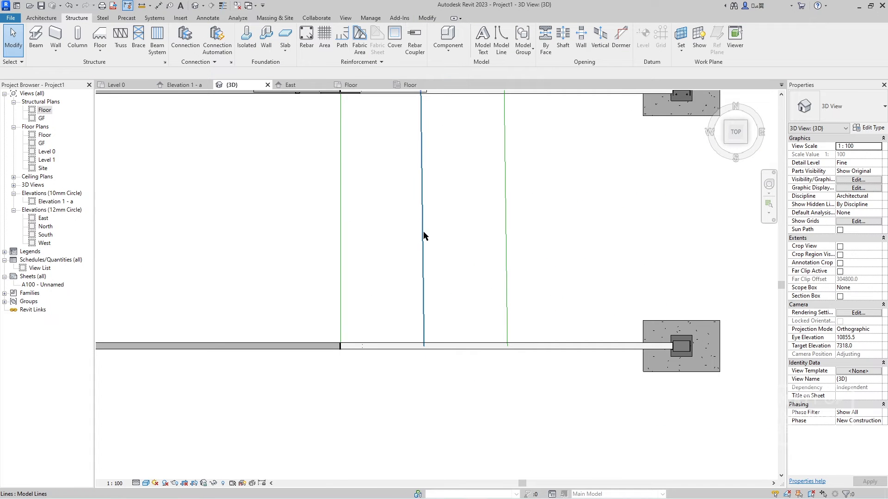
{"action": "left_click", "coordinate": [418, 225]}
{"action": "scroll", "coordinate": [430, 222], "scroll_direction": "down", "scroll_amount": 3}
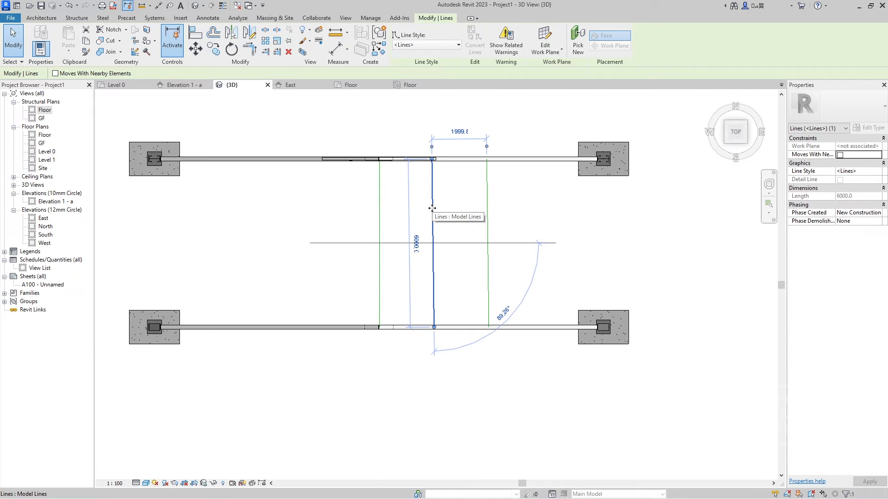
{"action": "key", "text": "Delete"}
{"action": "left_click", "coordinate": [459, 229]}
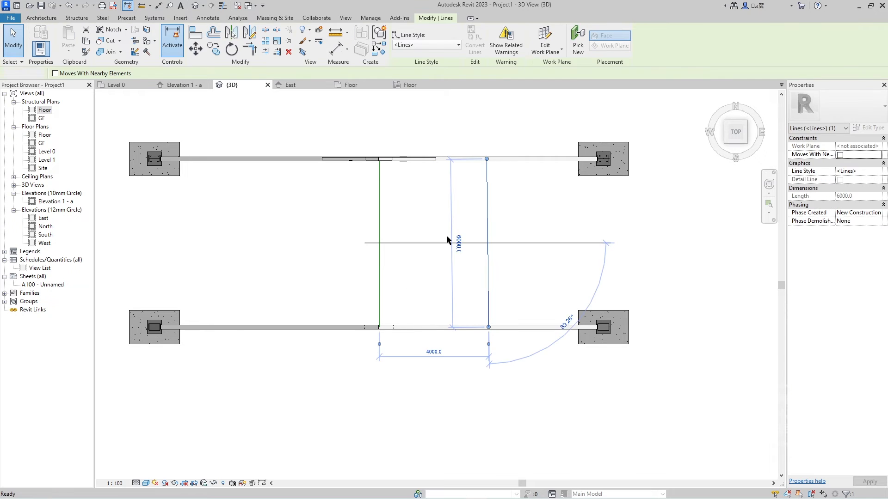
{"action": "key", "text": "Delete"}
Copy the ridge line horizontally down the slope, placing one copy at 1000 mm and another 3000 mm beyond it
{"action": "left_click", "coordinate": [379, 225]}
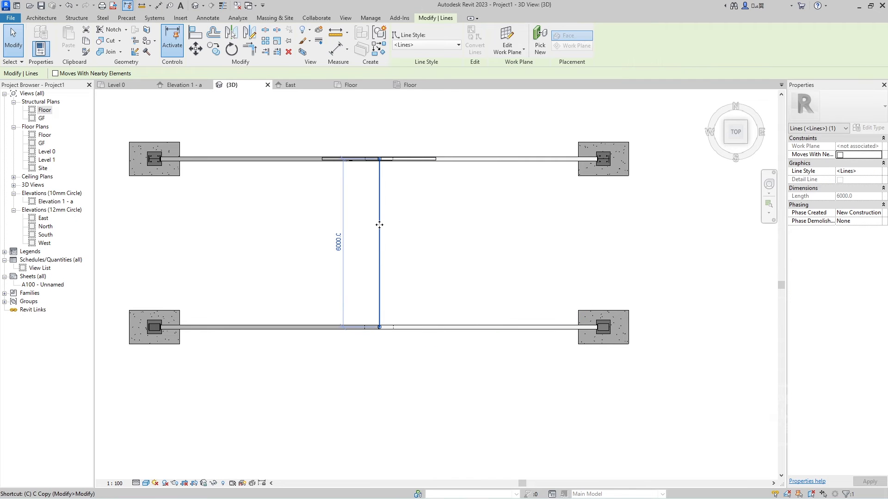
{"action": "key", "text": "c"}
{"action": "scroll", "coordinate": [384, 327], "scroll_direction": "up", "scroll_amount": 4}
{"action": "left_click", "coordinate": [379, 328]}
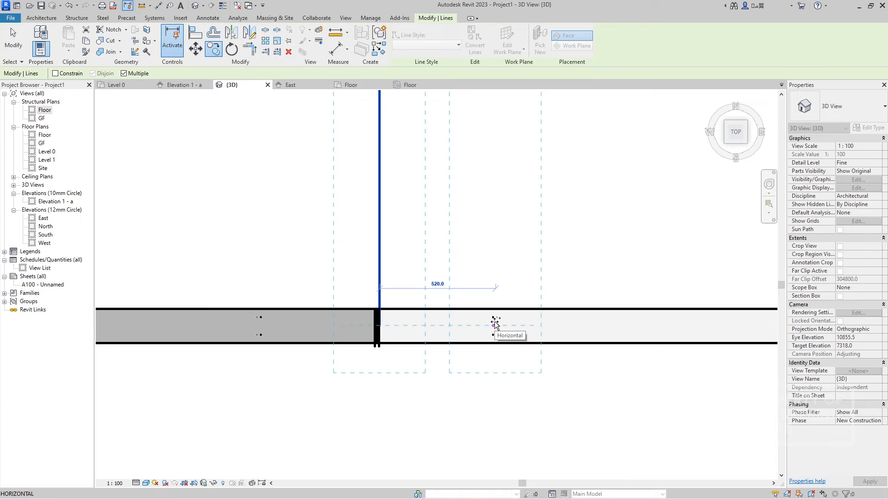
{"action": "type", "text": "1000"}
{"action": "key", "text": "Return"}
{"action": "scroll", "coordinate": [470, 409], "scroll_direction": "down", "scroll_amount": 4}
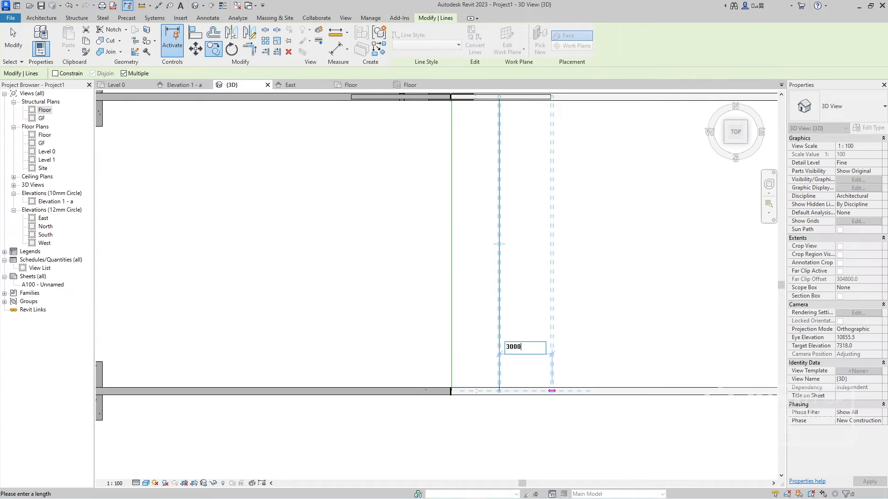
Set the distance between the ridge line and the nearest copy to 2000 mm
{"action": "type", "text": "2"}
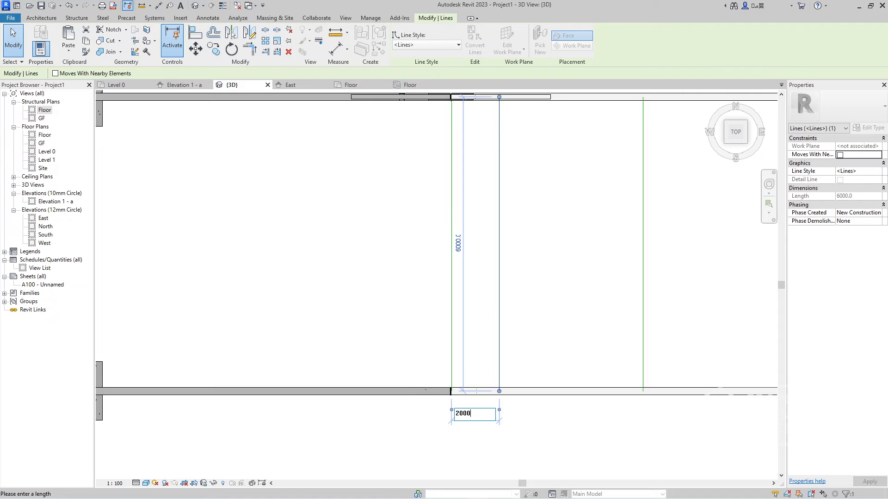
{"action": "type", "text": "000"}
{"action": "key", "text": "Return"}
{"action": "left_click", "coordinate": [682, 319]}
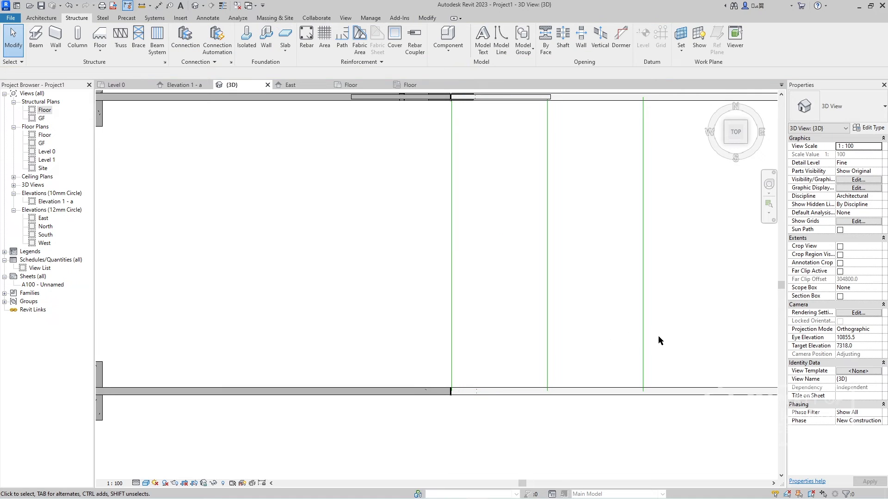
Copy the outermost line twice towards the eave columns, repeating the 2000 mm spacing between the existing lines
{"action": "left_click", "coordinate": [643, 342]}
{"action": "key", "text": "m"}
{"action": "key", "text": "v"}
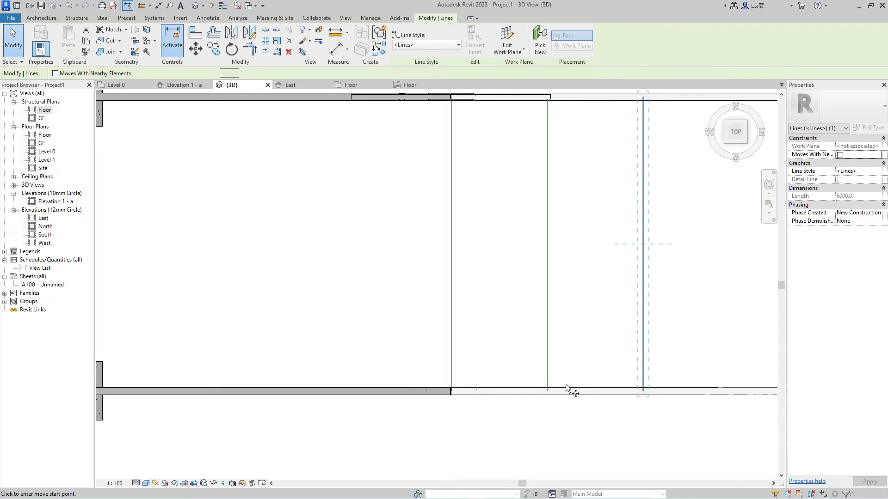
{"action": "left_click", "coordinate": [547, 391]}
{"action": "left_click", "coordinate": [642, 392]}
{"action": "scroll", "coordinate": [682, 382], "scroll_direction": "down", "scroll_amount": 3}
{"action": "middle_click_drag", "start_coordinate": [672, 377], "coordinate": [549, 357]}
{"action": "left_click", "coordinate": [594, 362]}
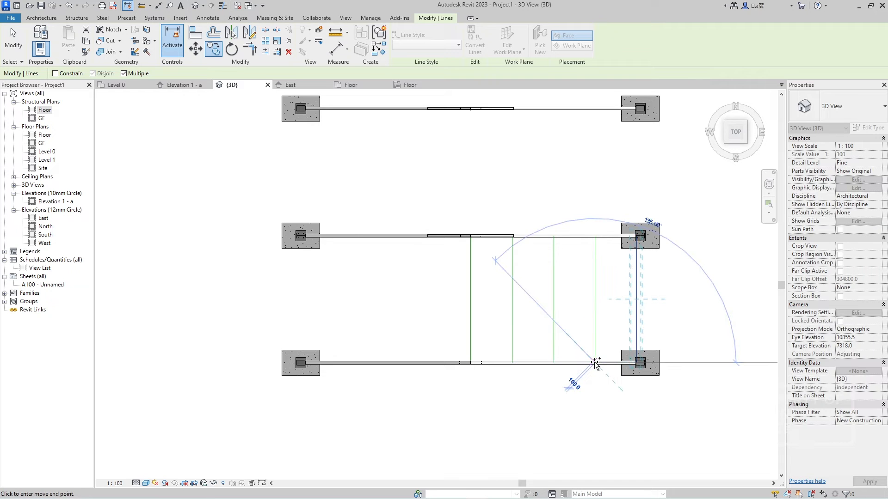
{"action": "key", "text": "Escape"}
{"action": "key", "text": "Escape"}
{"action": "middle_click_drag", "start_coordinate": [640, 320], "coordinate": [644, 295], "text": "ctrl"}
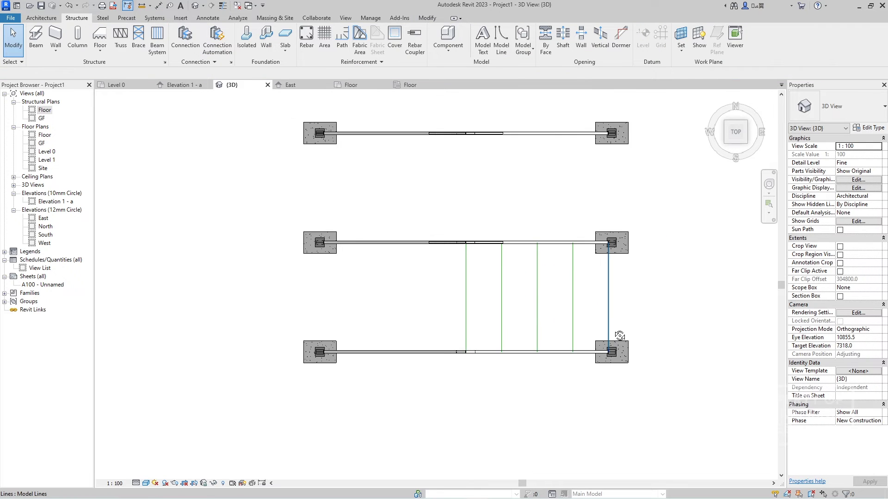
Examine the evenly spaced model lines on the sloped roof between the two front frames in 3D
{"action": "middle_click_drag", "start_coordinate": [619, 336], "coordinate": [622, 259], "text": "shift"}
{"action": "scroll", "coordinate": [607, 364], "scroll_direction": "up", "scroll_amount": 6}
{"action": "middle_click_drag", "start_coordinate": [606, 363], "coordinate": [622, 309], "text": "shift"}
{"action": "scroll", "coordinate": [615, 346], "scroll_direction": "down", "scroll_amount": 5}
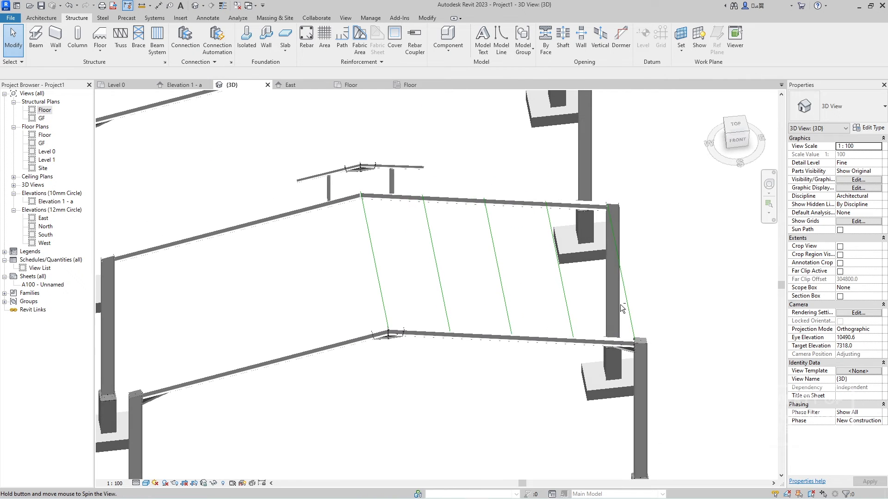
{"action": "middle_click_drag", "start_coordinate": [615, 341], "coordinate": [497, 279], "text": "shift"}
{"action": "scroll", "coordinate": [541, 307], "scroll_direction": "down", "scroll_amount": 2}
{"action": "scroll", "coordinate": [541, 307], "scroll_direction": "up", "scroll_amount": 1}
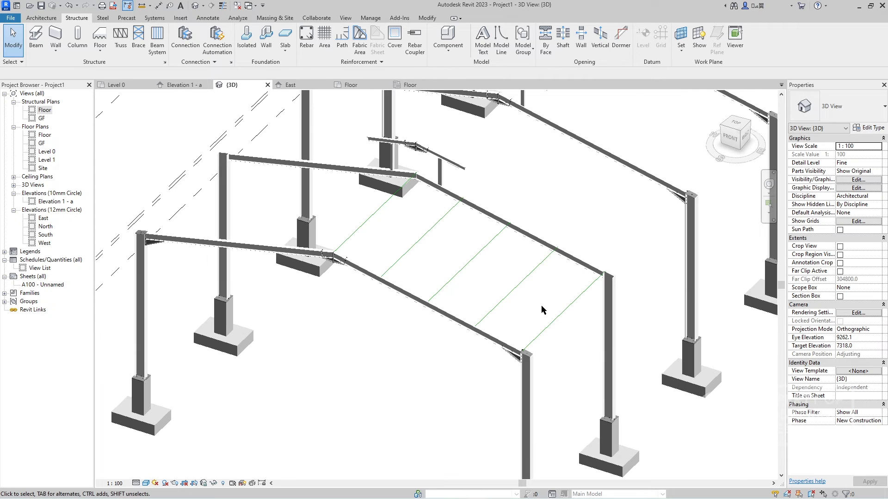
{"action": "scroll", "coordinate": [541, 293], "scroll_direction": "up", "scroll_amount": 1}
{"action": "scroll", "coordinate": [541, 301], "scroll_direction": "up", "scroll_amount": 3}
{"action": "scroll", "coordinate": [552, 322], "scroll_direction": "down", "scroll_amount": 3}
{"action": "scroll", "coordinate": [550, 314], "scroll_direction": "up", "scroll_amount": 2}
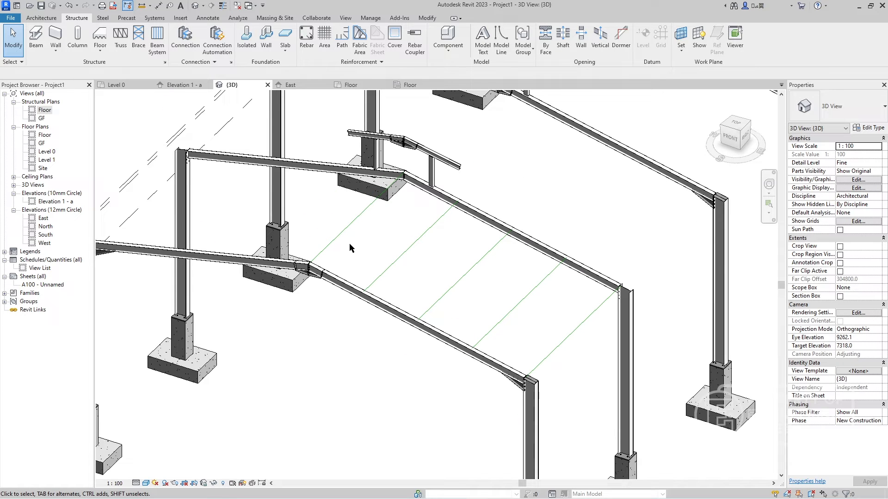
Start the Beam command with Pick Lines and place an M_C-Channel C150X15.6 beam on the ridge model line
{"action": "key", "text": "b"}
{"action": "key", "text": "m"}
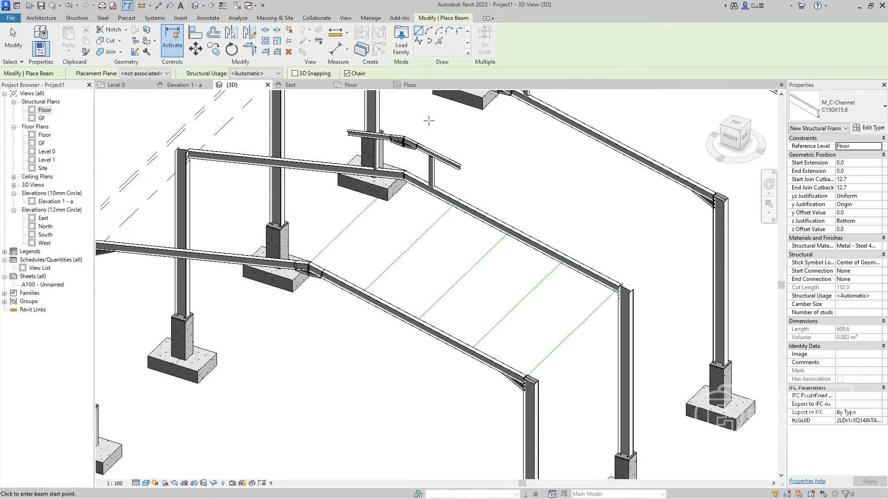
{"action": "left_click", "coordinate": [439, 41]}
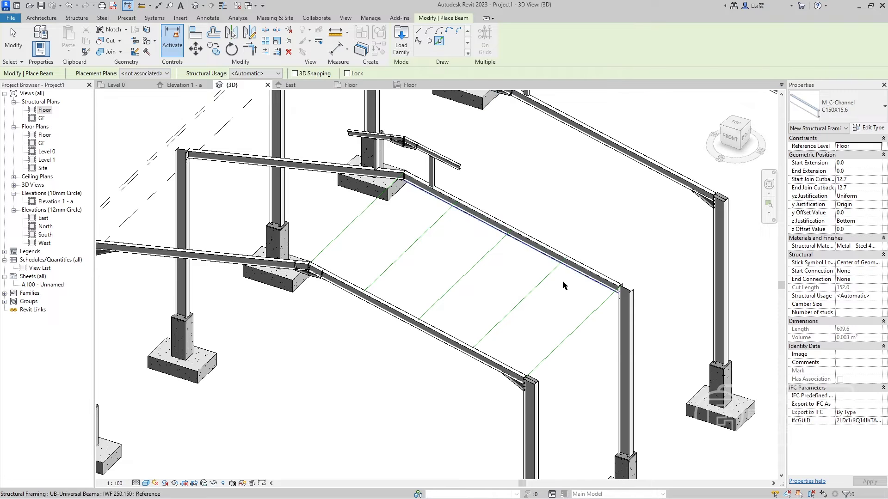
{"action": "left_click", "coordinate": [370, 211]}
{"action": "scroll", "coordinate": [370, 212], "scroll_direction": "up", "scroll_amount": 5}
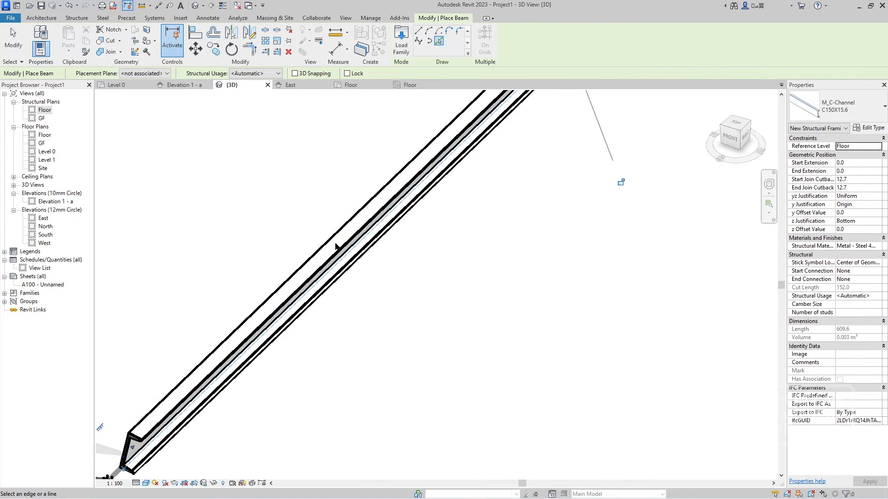
{"action": "scroll", "coordinate": [340, 242], "scroll_direction": "down", "scroll_amount": 3}
{"action": "scroll", "coordinate": [375, 204], "scroll_direction": "down", "scroll_amount": 4}
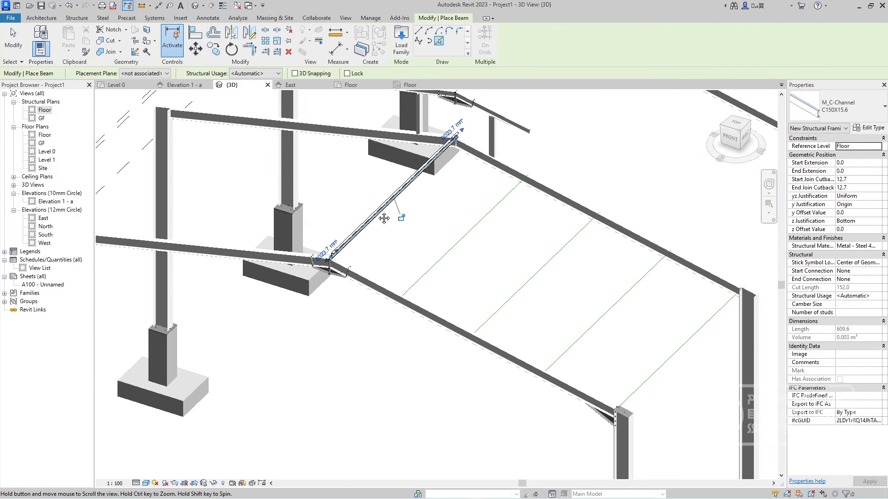
Place C150X15.6 C-channel beams on the four remaining model lines down the slope and end the Beam command
{"action": "left_click", "coordinate": [408, 200]}
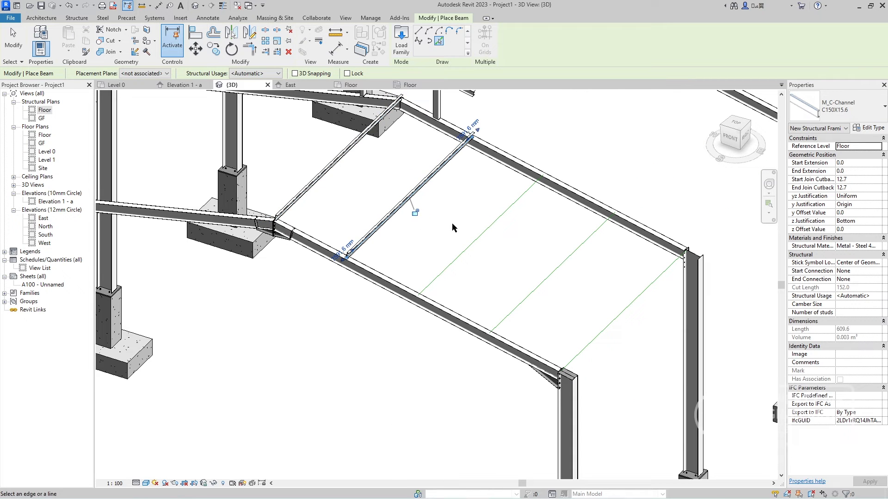
{"action": "left_click", "coordinate": [471, 249]}
{"action": "left_click", "coordinate": [539, 282]}
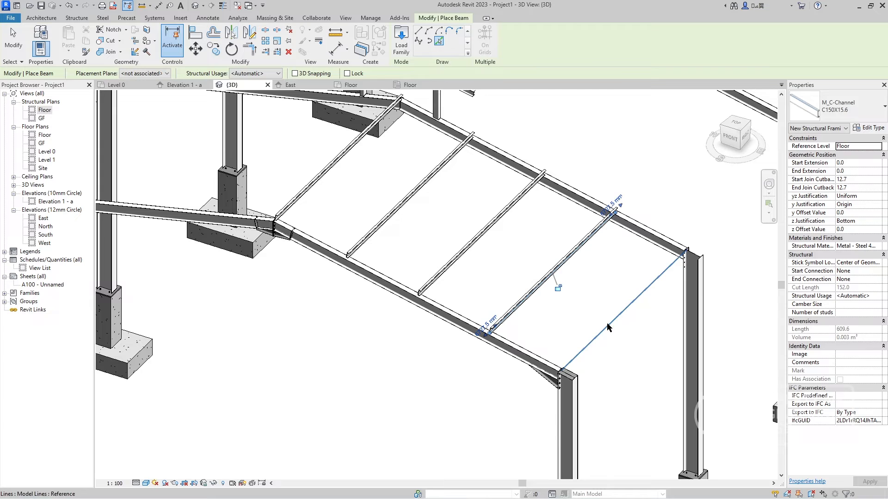
{"action": "left_click", "coordinate": [594, 337]}
{"action": "key", "text": "Escape"}
{"action": "key", "text": "Escape"}
{"action": "scroll", "coordinate": [567, 271], "scroll_direction": "down", "scroll_amount": 3}
{"action": "middle_click_drag", "start_coordinate": [561, 276], "coordinate": [540, 359]}
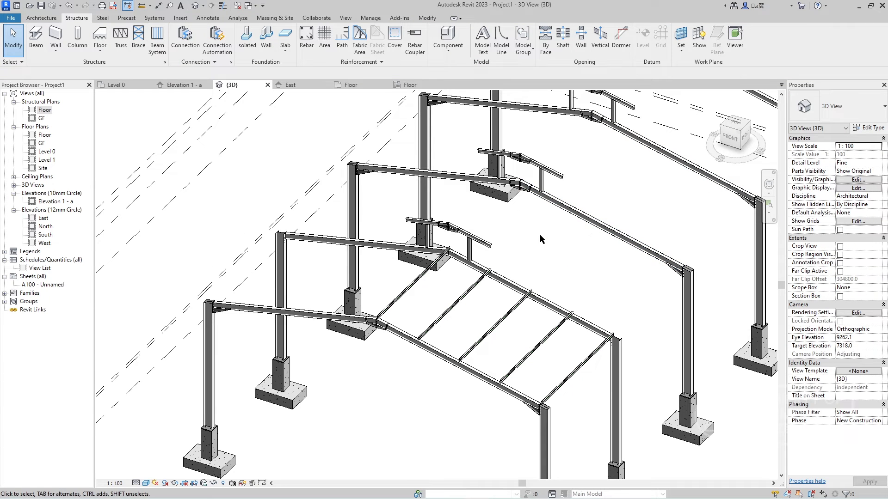
{"action": "middle_click_drag", "start_coordinate": [560, 218], "coordinate": [521, 172]}
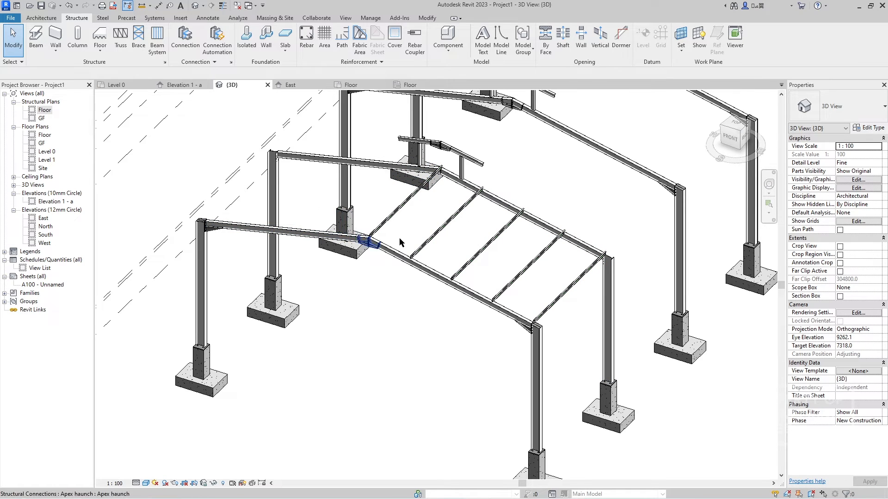
Select the five C-channel beams together with their model lines from the top view
{"action": "left_click", "coordinate": [746, 138]}
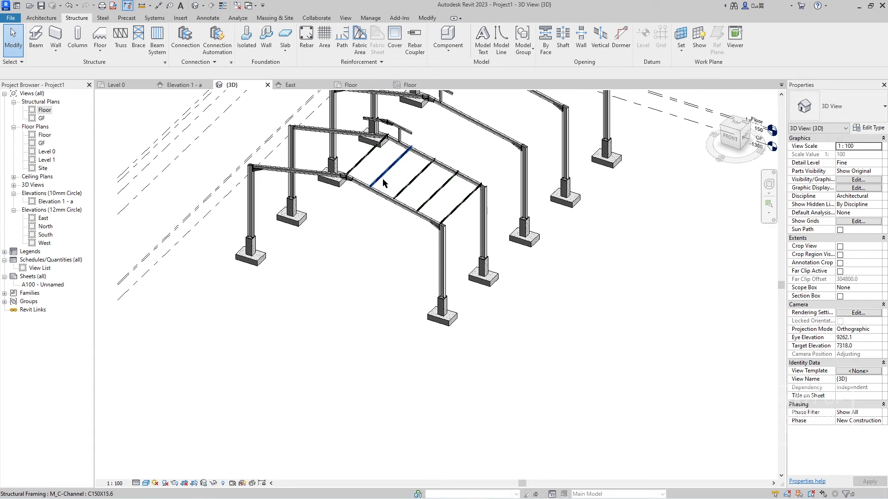
{"action": "left_click", "coordinate": [737, 124]}
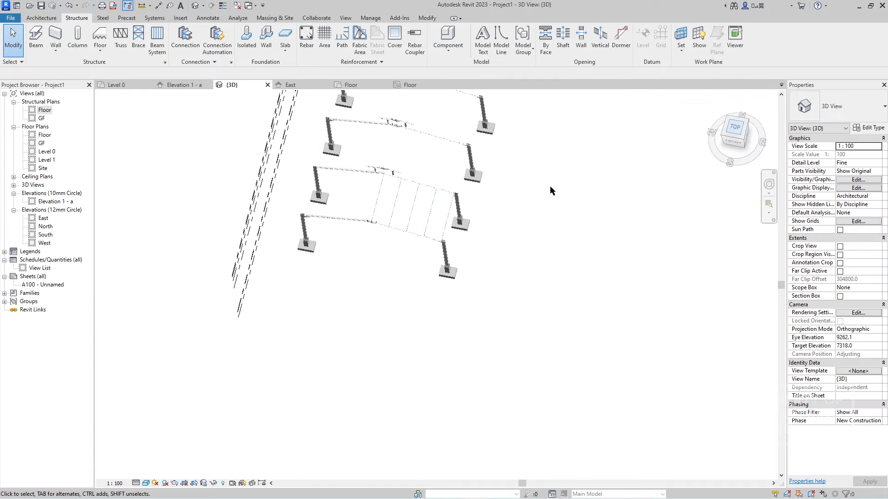
{"action": "left_click_drag", "start_coordinate": [502, 339], "coordinate": [420, 330]}
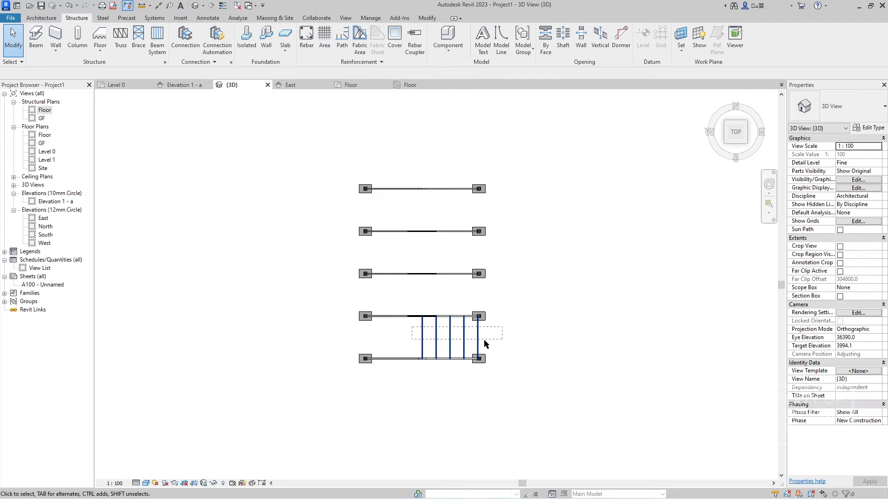
{"action": "left_click", "coordinate": [746, 142]}
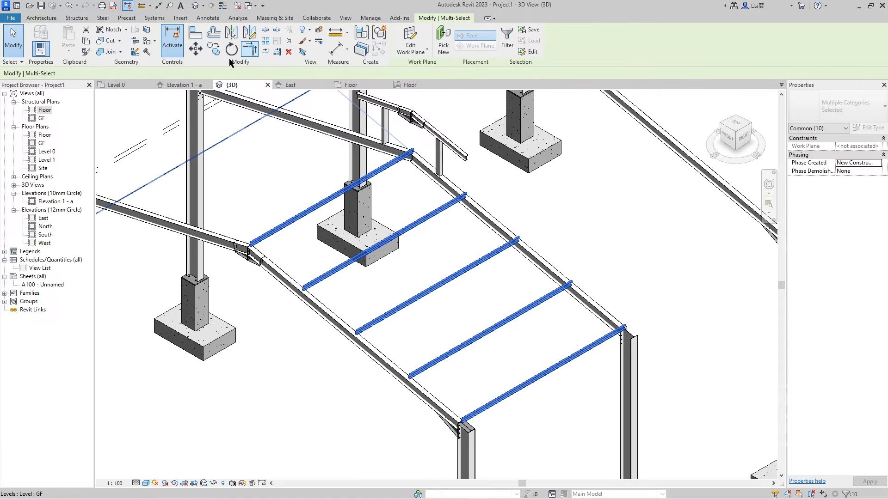
Unhide the ridge grid 1' in the Elevation 1 - a view and return to the 3D view
{"action": "left_click", "coordinate": [186, 83]}
{"action": "scroll", "coordinate": [334, 187], "scroll_direction": "down", "scroll_amount": 2}
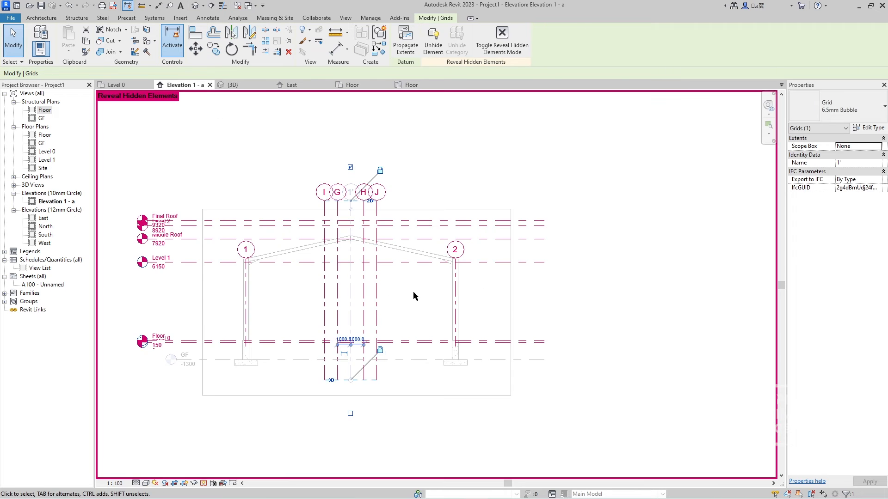
{"action": "left_click", "coordinate": [254, 86]}
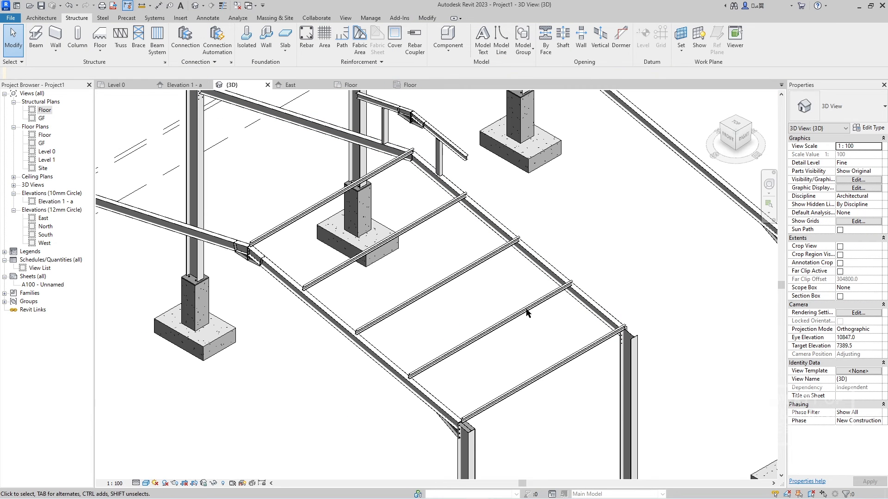
Mirror the five C-channel beams and their model lines about grid 1' in Elevation 1 - a onto the opposite slope
{"action": "left_click_drag", "start_coordinate": [555, 418], "coordinate": [463, 309]}
{"action": "left_click", "coordinate": [735, 122]}
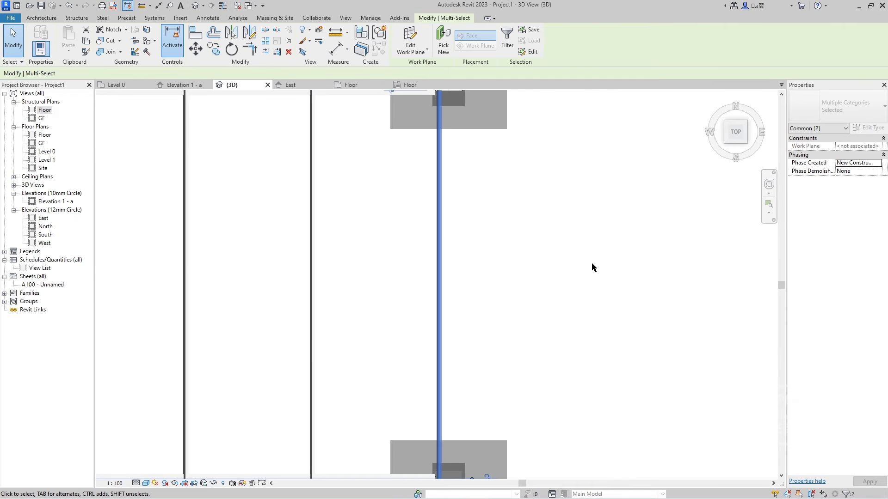
{"action": "left_click", "coordinate": [185, 85]}
{"action": "key", "text": "m"}
{"action": "key", "text": "m"}
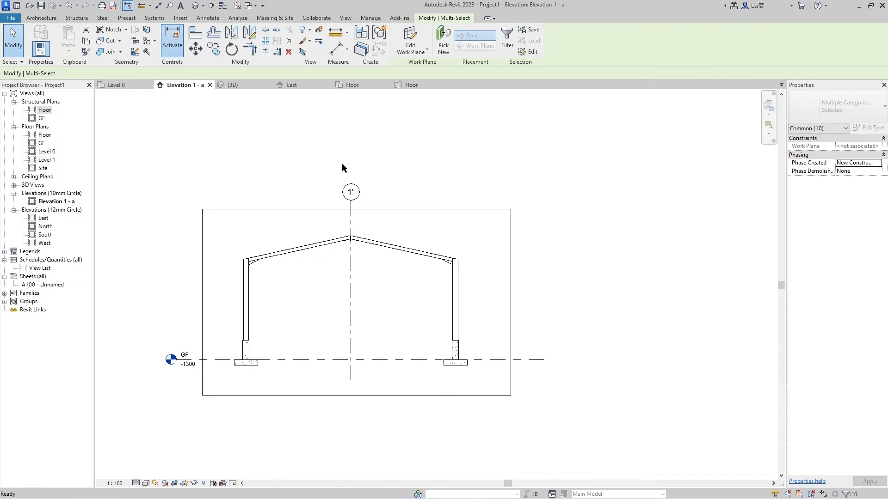
{"action": "left_click", "coordinate": [353, 274]}
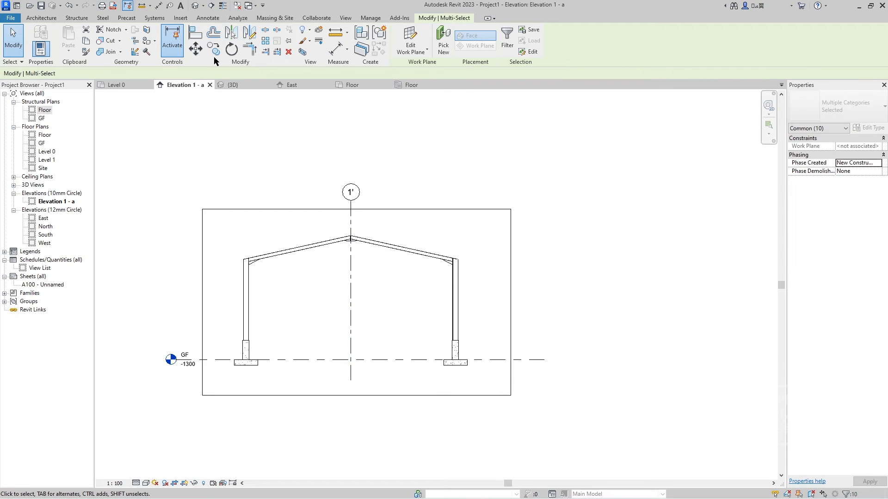
{"action": "left_click", "coordinate": [258, 88]}
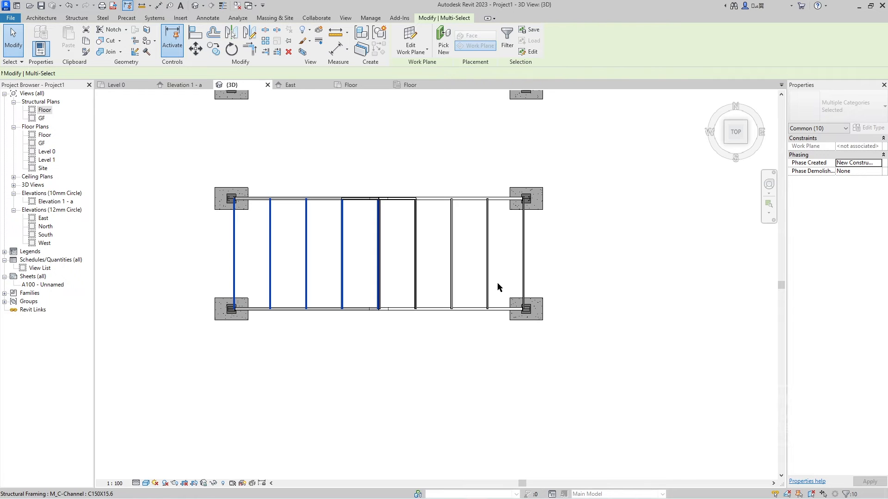
{"action": "key", "text": "Escape"}
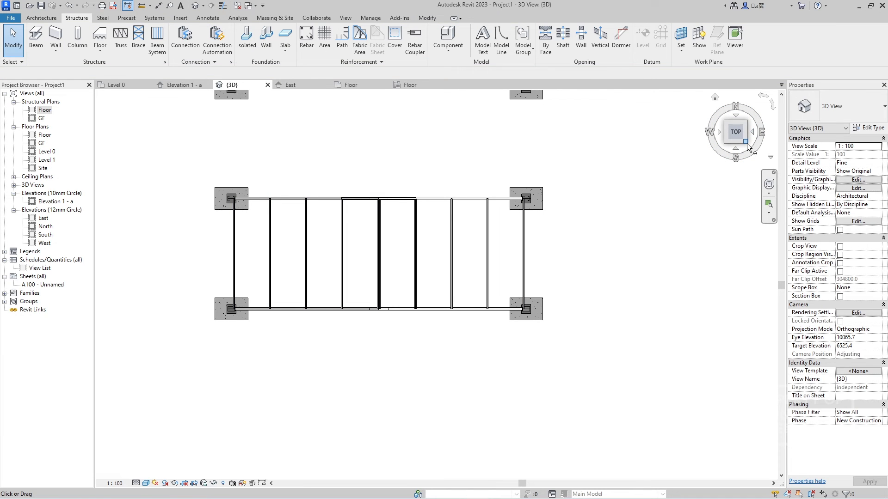
Copy the beams and model lines of both slopes from grid A to grids B, C, D and E in the Floor structural plan
{"action": "left_click", "coordinate": [747, 143]}
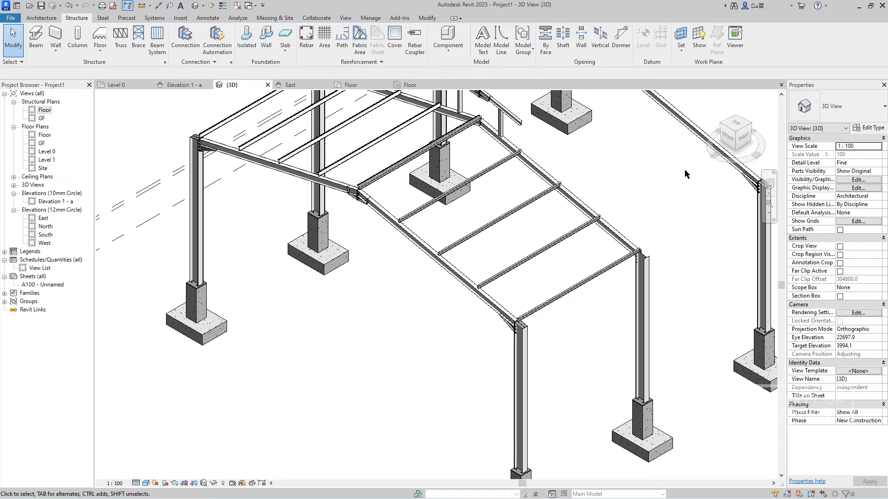
{"action": "scroll", "coordinate": [379, 181], "scroll_direction": "up", "scroll_amount": 3}
{"action": "scroll", "coordinate": [379, 185], "scroll_direction": "down", "scroll_amount": 5}
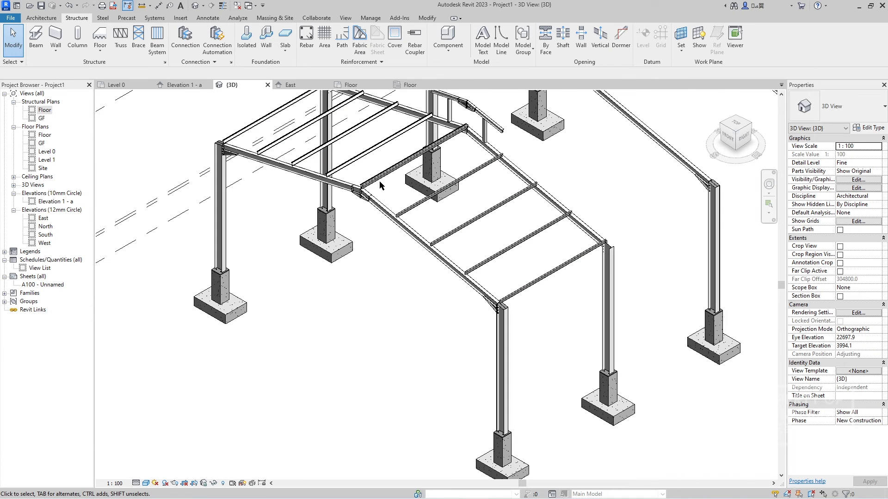
{"action": "scroll", "coordinate": [546, 217], "scroll_direction": "up", "scroll_amount": 2}
{"action": "scroll", "coordinate": [551, 207], "scroll_direction": "down", "scroll_amount": 5}
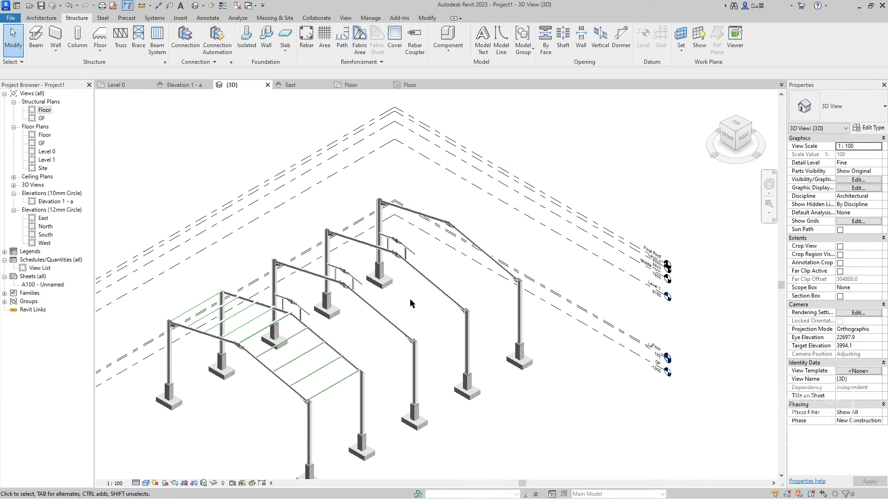
{"action": "left_click", "coordinate": [742, 126]}
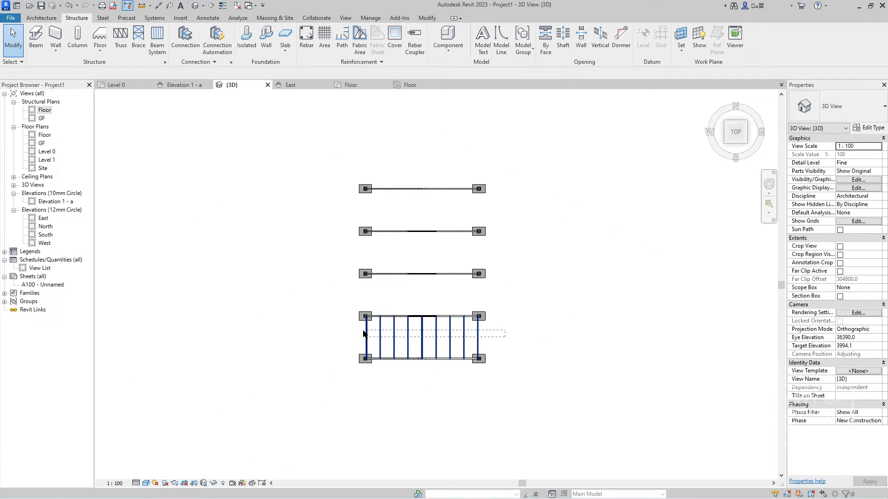
{"action": "left_click", "coordinate": [362, 335]}
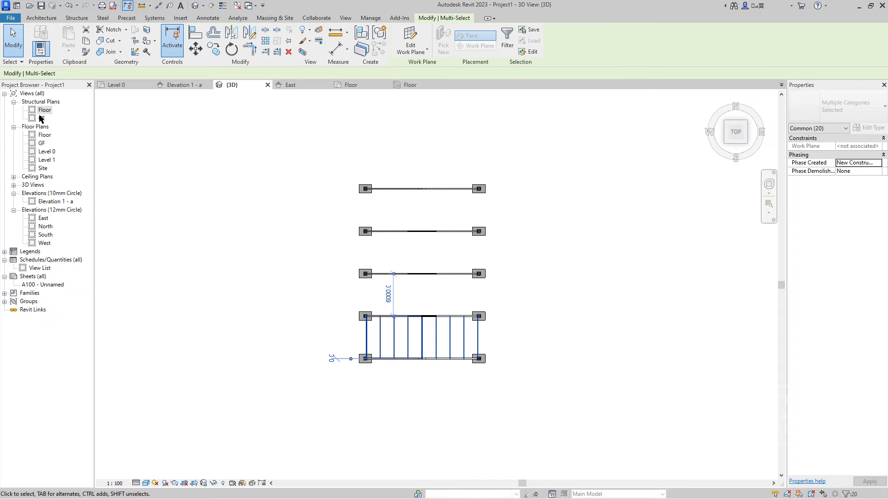
{"action": "left_click", "coordinate": [410, 85]}
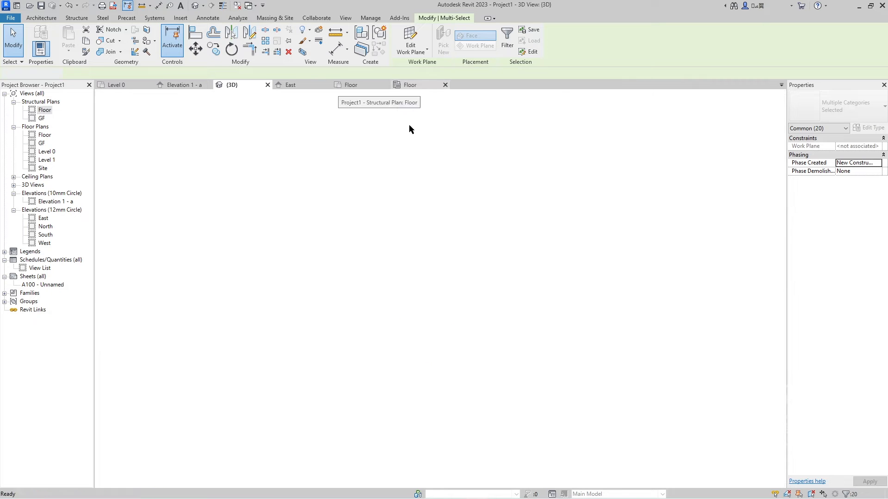
{"action": "key", "text": "c"}
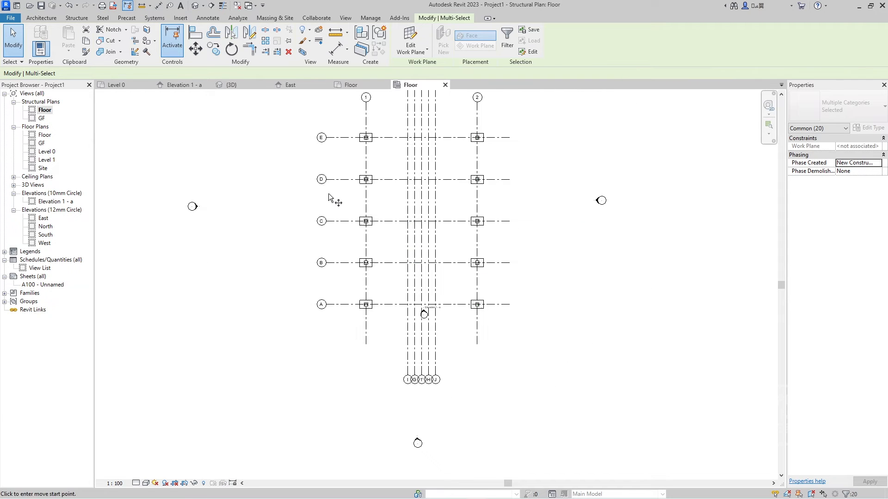
{"action": "left_click", "coordinate": [326, 305]}
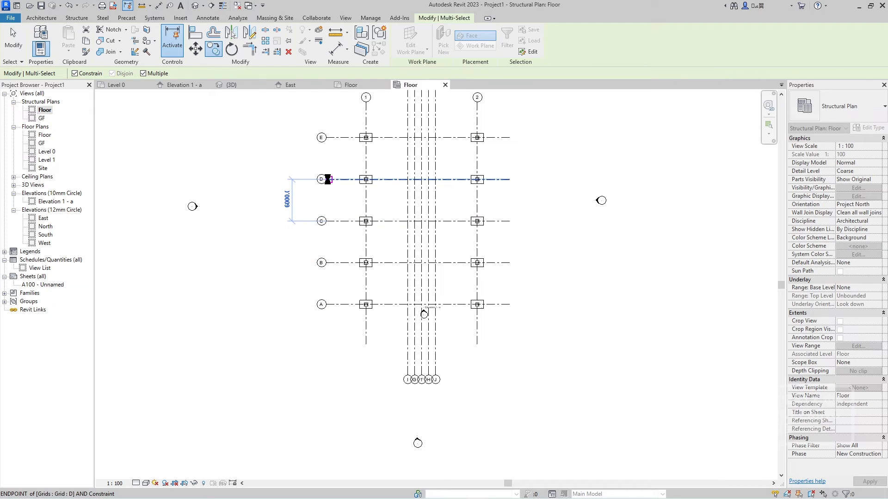
{"action": "left_click", "coordinate": [329, 138]}
{"action": "key", "text": "Escape"}
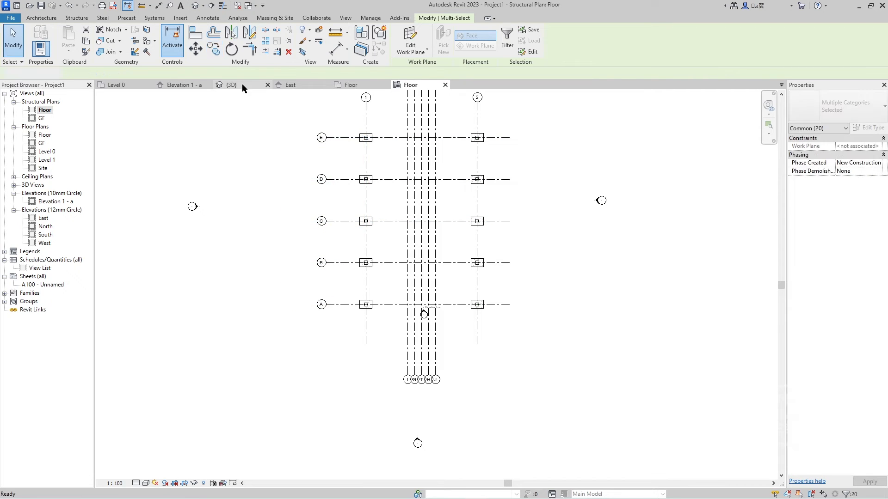
Delete the surplus beams and model lines copied beyond the last frame at grid E
{"action": "left_click", "coordinate": [242, 87]}
{"action": "left_click_drag", "start_coordinate": [505, 165], "coordinate": [353, 132]}
{"action": "key", "text": "Delete"}
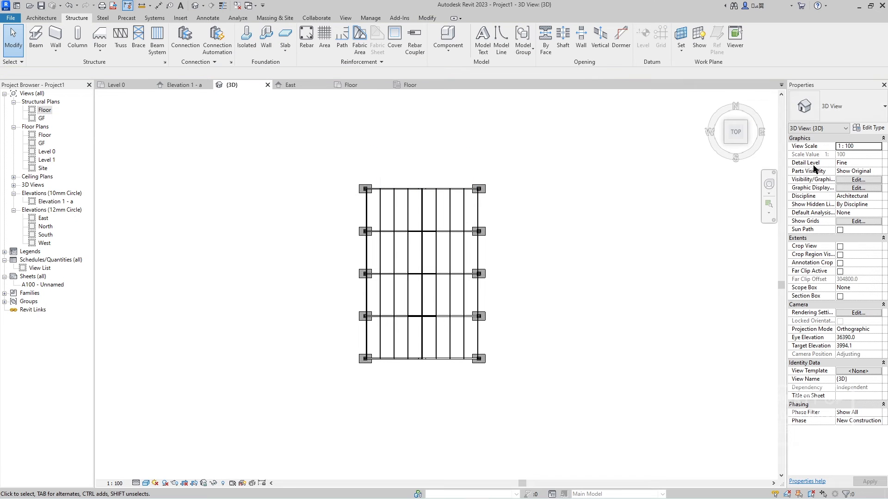
{"action": "left_click", "coordinate": [744, 141]}
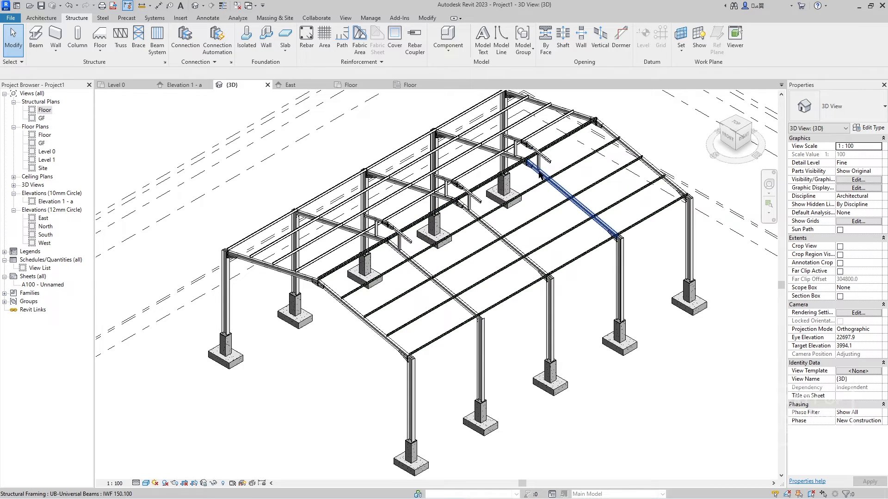
Delete the C-channel beams and model lines along the ridge in the two middle bays beneath the raised roof frames
{"action": "left_click", "coordinate": [732, 127]}
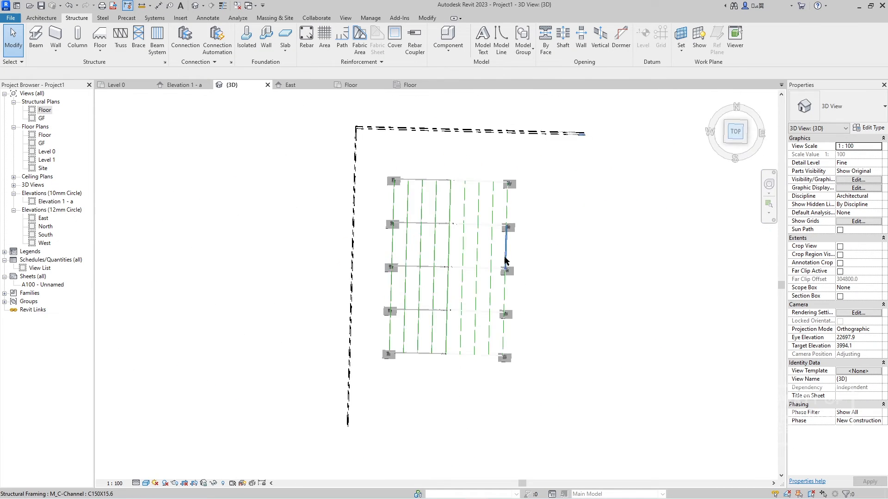
{"action": "scroll", "coordinate": [453, 296], "scroll_direction": "up", "scroll_amount": 5}
{"action": "left_click_drag", "start_coordinate": [455, 285], "coordinate": [434, 300]}
{"action": "scroll", "coordinate": [450, 292], "scroll_direction": "down", "scroll_amount": 1}
{"action": "middle_click_drag", "start_coordinate": [450, 292], "coordinate": [428, 265]}
{"action": "left_click_drag", "start_coordinate": [438, 270], "coordinate": [407, 251], "text": "ctrl"}
{"action": "scroll", "coordinate": [439, 228], "scroll_direction": "down", "scroll_amount": 2}
{"action": "middle_click_drag", "start_coordinate": [440, 228], "coordinate": [430, 294]}
{"action": "key", "text": "Delete"}
{"action": "left_click", "coordinate": [746, 143]}
{"action": "scroll", "coordinate": [454, 368], "scroll_direction": "up", "scroll_amount": 5}
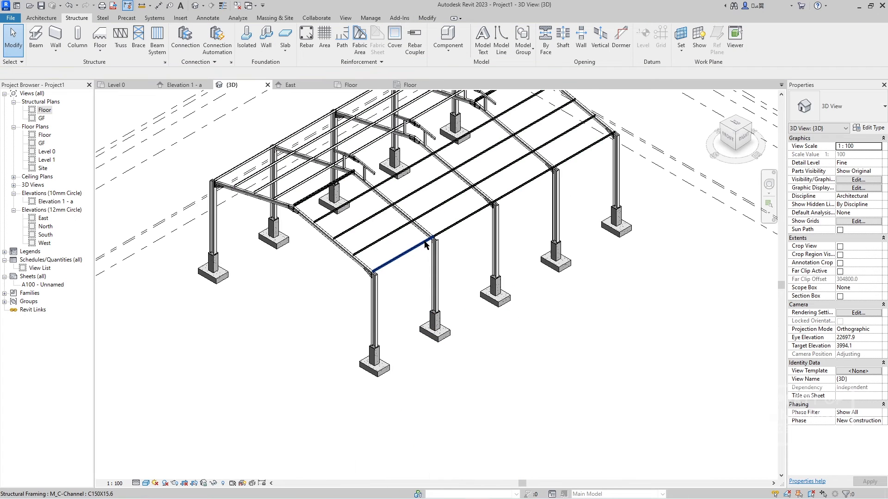
Examine the Level 1 reflected ceiling plan and close it again
{"action": "left_click", "coordinate": [14, 177]}
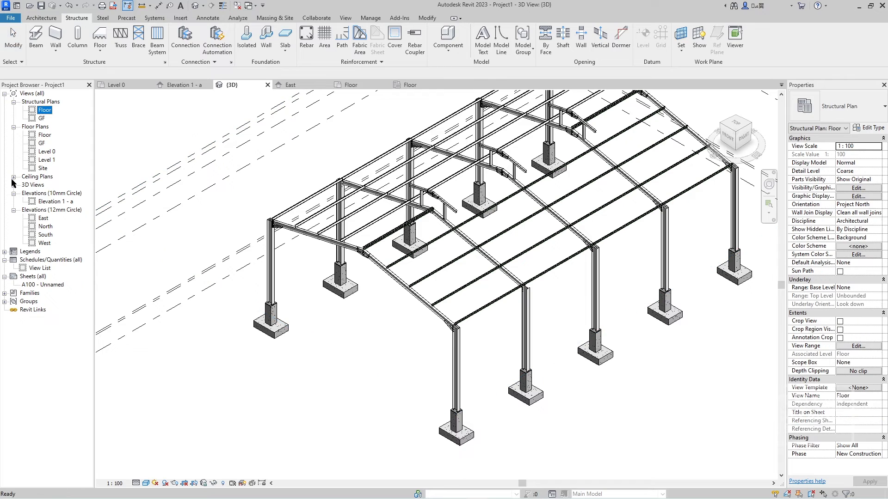
{"action": "left_click", "coordinate": [14, 177]}
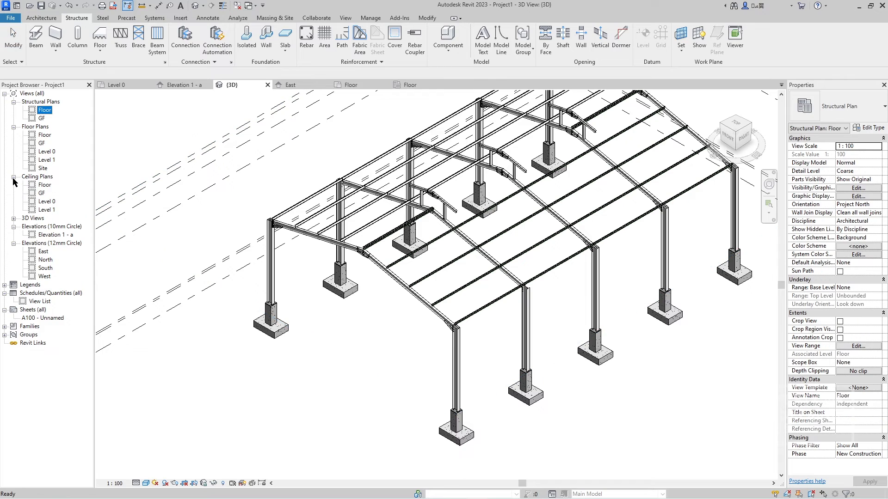
{"action": "double_click", "coordinate": [46, 210]}
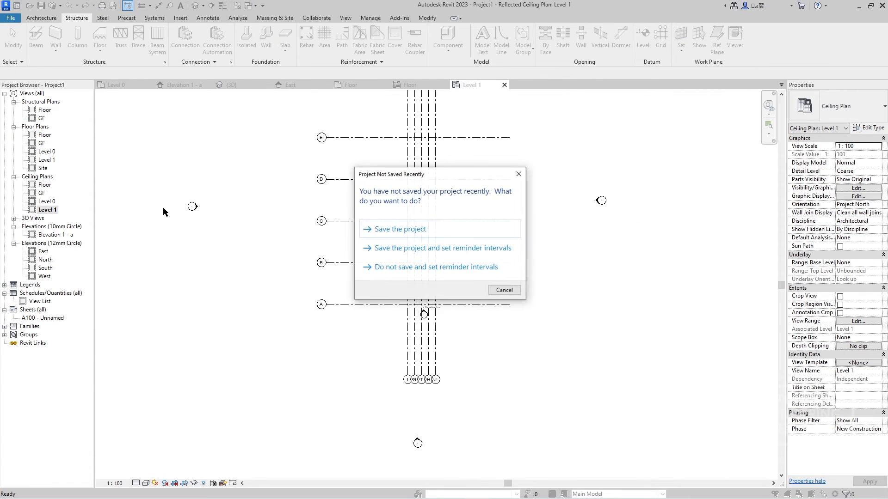
{"action": "left_click", "coordinate": [438, 241]}
{"action": "left_click", "coordinate": [505, 84]}
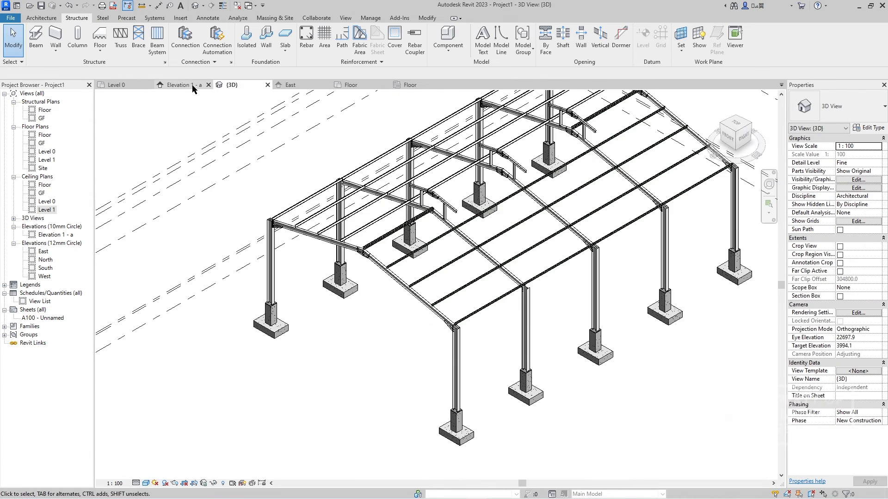
Close the Level 0 plan, the East elevation and one of the two Floor views
{"action": "left_click", "coordinate": [138, 87]}
{"action": "left_click", "coordinate": [149, 84]}
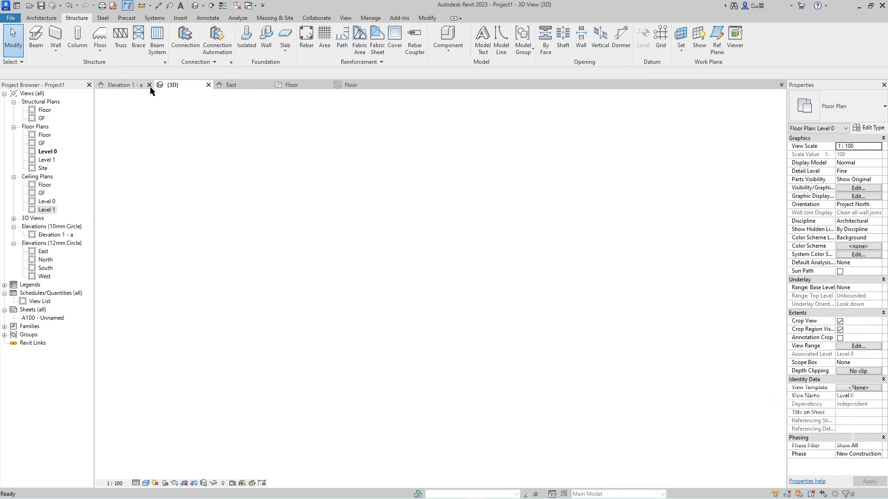
{"action": "left_click", "coordinate": [248, 86]}
{"action": "left_click", "coordinate": [267, 84]}
{"action": "left_click", "coordinate": [267, 85]}
Set the work plane by picking the sloping top of the raised roof frame's IWF 150.100 beam
{"action": "scroll", "coordinate": [424, 211], "scroll_direction": "up", "scroll_amount": 10}
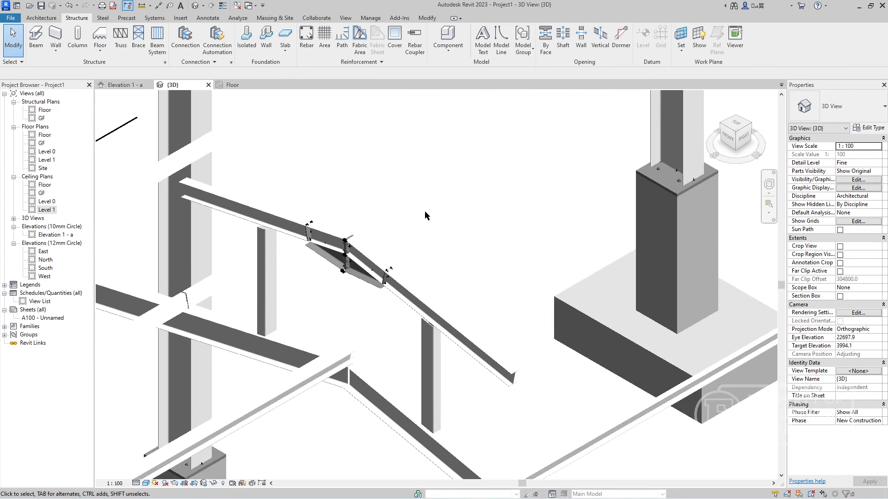
{"action": "middle_click_drag", "start_coordinate": [369, 167], "coordinate": [336, 237]}
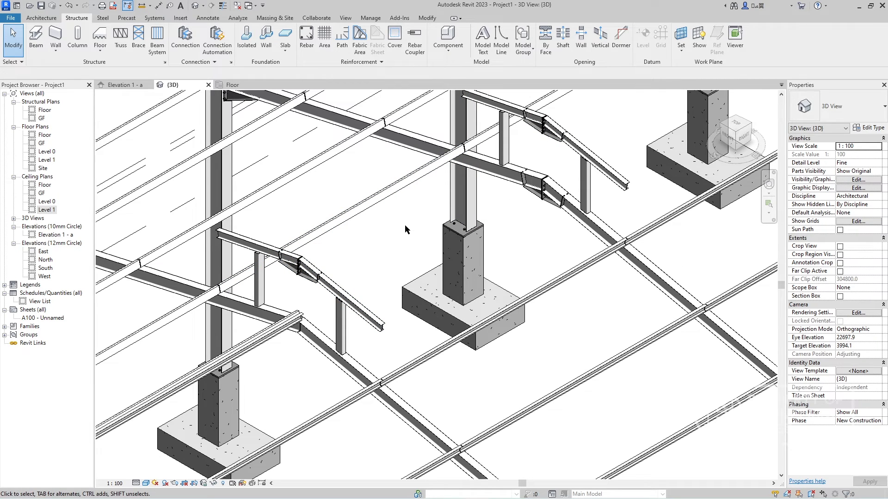
{"action": "scroll", "coordinate": [405, 189], "scroll_direction": "down", "scroll_amount": 4}
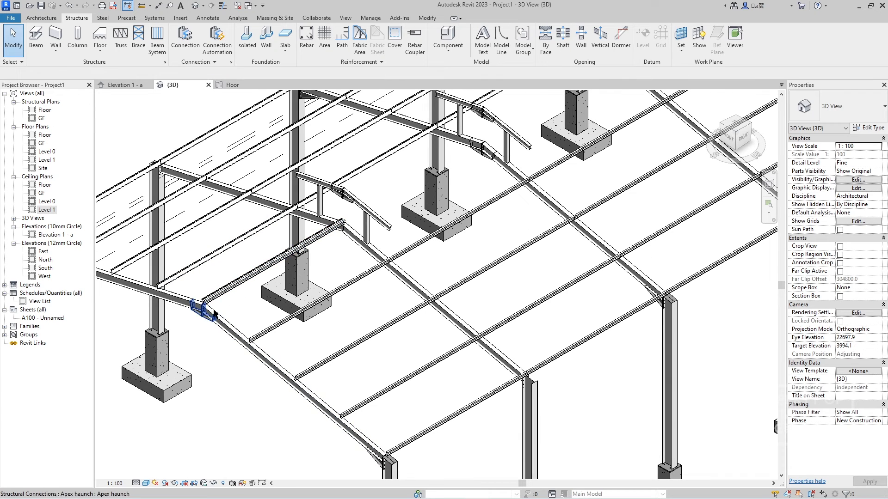
{"action": "key", "text": "a"}
{"action": "key", "text": "l"}
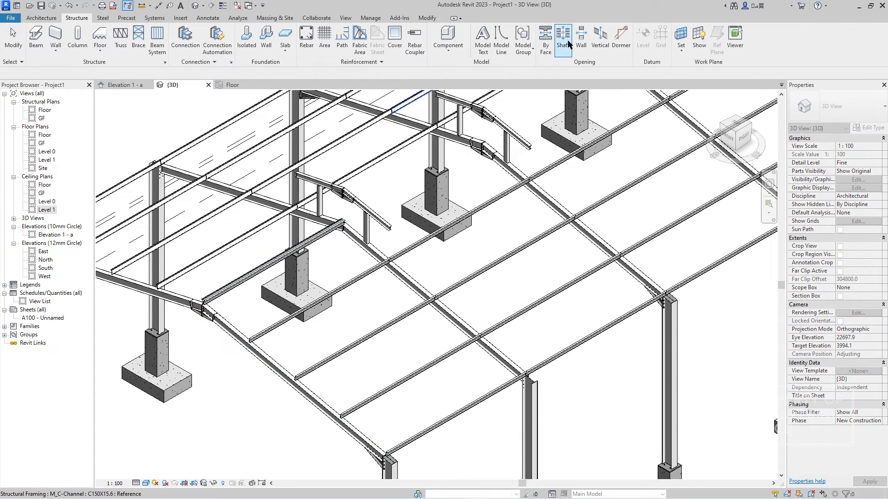
{"action": "left_click", "coordinate": [687, 51]}
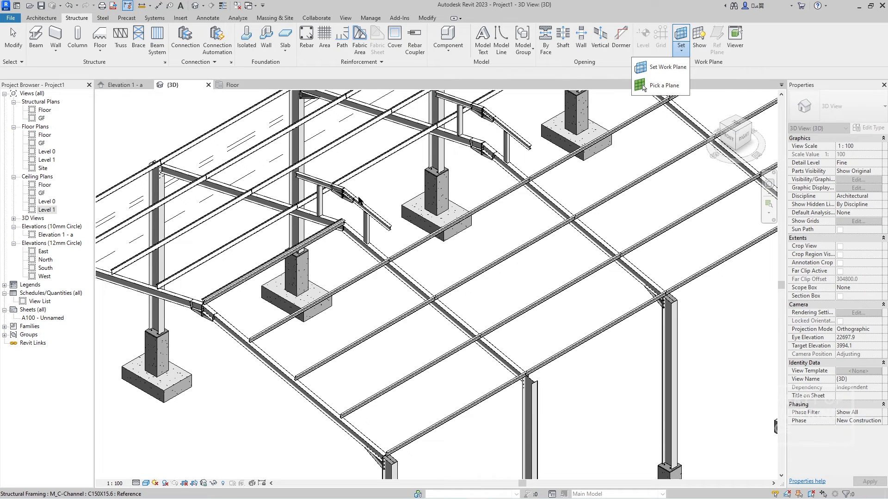
{"action": "scroll", "coordinate": [359, 200], "scroll_direction": "up", "scroll_amount": 5}
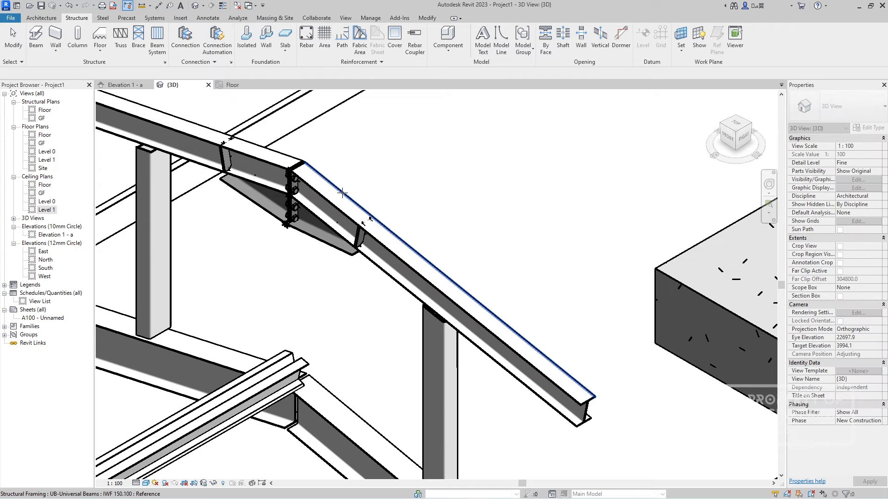
{"action": "left_click", "coordinate": [342, 192]}
{"action": "scroll", "coordinate": [342, 208], "scroll_direction": "down", "scroll_amount": 5}
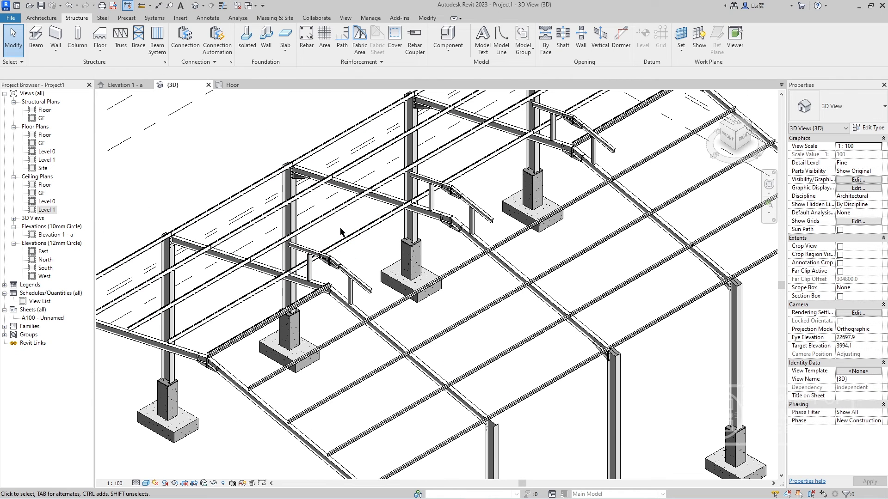
{"action": "key", "text": "b"}
{"action": "key", "text": "m"}
{"action": "scroll", "coordinate": [340, 228], "scroll_direction": "up", "scroll_amount": 5}
{"action": "left_click", "coordinate": [375, 200]}
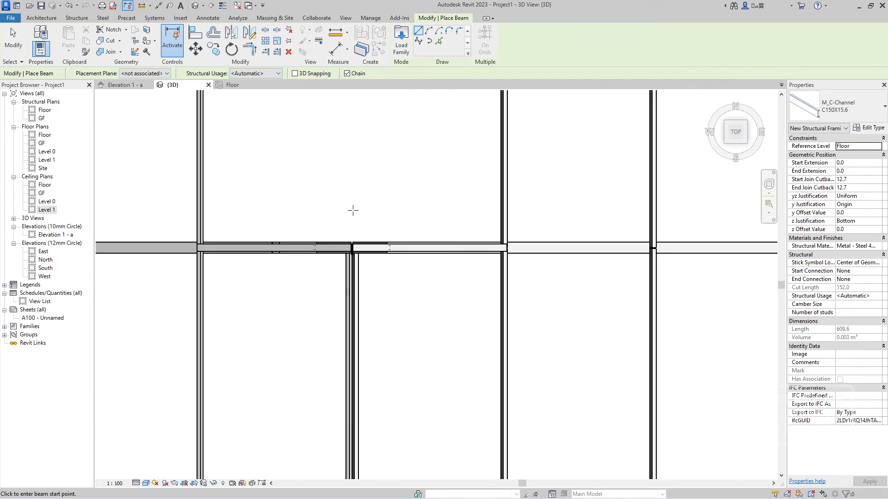
Draw a 6000 mm model line in the top view from the raised frame's apex straight to the next frame
{"action": "key", "text": "l"}
{"action": "key", "text": "i"}
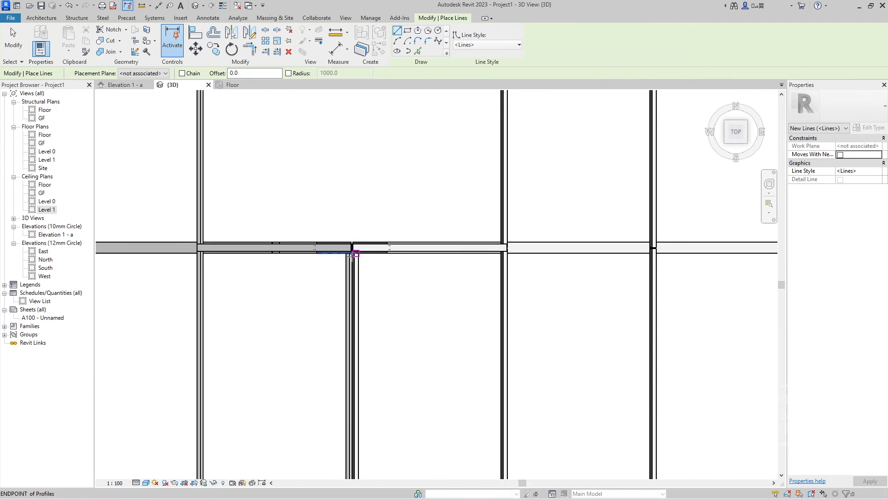
{"action": "scroll", "coordinate": [352, 246], "scroll_direction": "up", "scroll_amount": 5}
{"action": "left_click", "coordinate": [376, 249]}
{"action": "scroll", "coordinate": [372, 249], "scroll_direction": "down", "scroll_amount": 3}
{"action": "scroll", "coordinate": [370, 245], "scroll_direction": "up", "scroll_amount": 6}
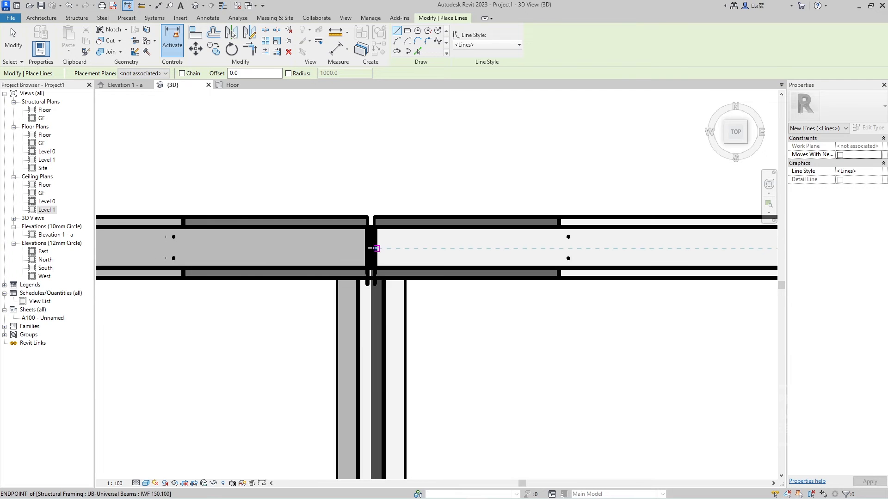
{"action": "middle_click_drag", "start_coordinate": [410, 158], "coordinate": [361, 405]}
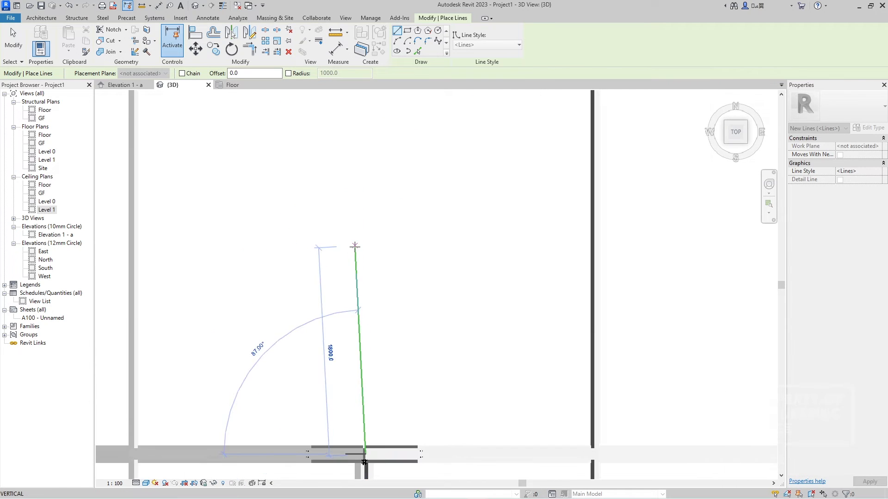
{"action": "scroll", "coordinate": [353, 222], "scroll_direction": "down", "scroll_amount": 3}
{"action": "type", "text": "600"}
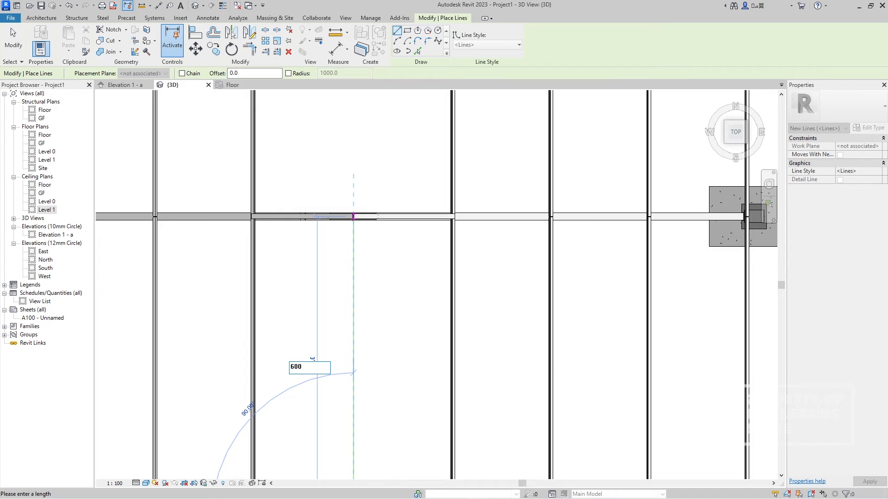
{"action": "type", "text": "0"}
{"action": "key", "text": "Return"}
{"action": "key", "text": "Escape"}
{"action": "key", "text": "Escape"}
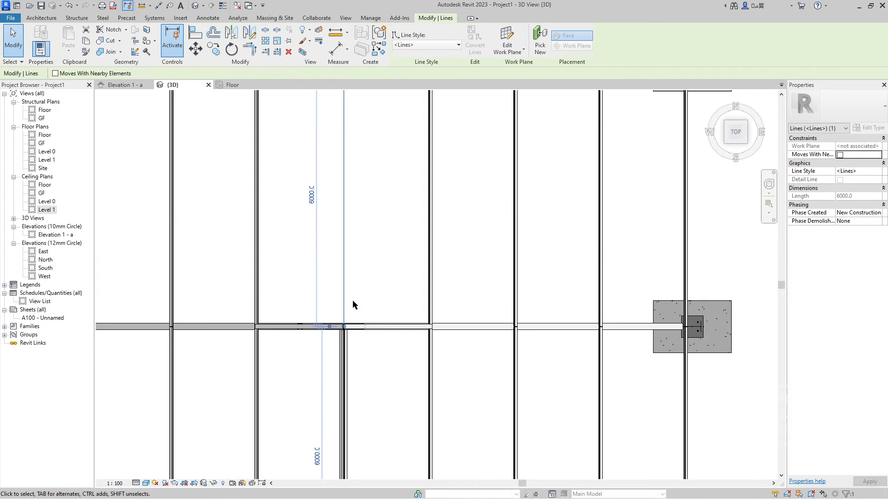
Copy the model line down the raised frame's slope to its middle and lower end, using a 1000 mm offset
{"action": "key", "text": "c"}
{"action": "scroll", "coordinate": [348, 373], "scroll_direction": "up", "scroll_amount": 8}
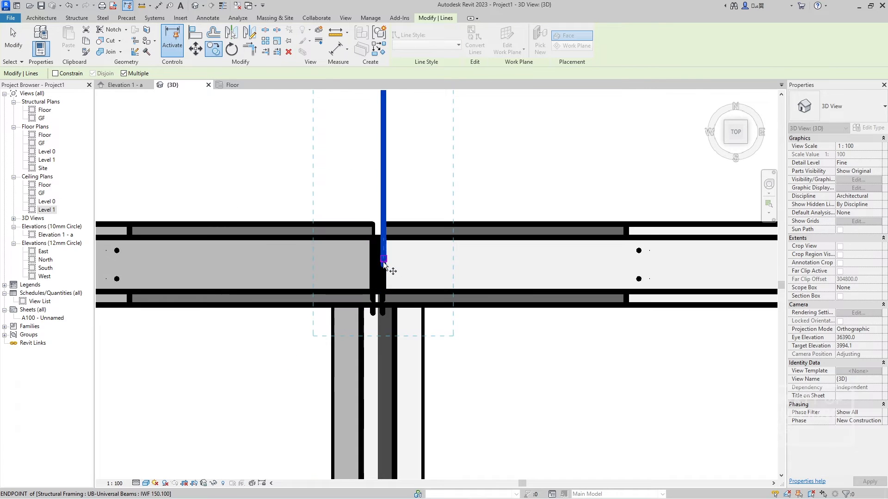
{"action": "left_click", "coordinate": [383, 266]}
{"action": "scroll", "coordinate": [540, 267], "scroll_direction": "down", "scroll_amount": 8}
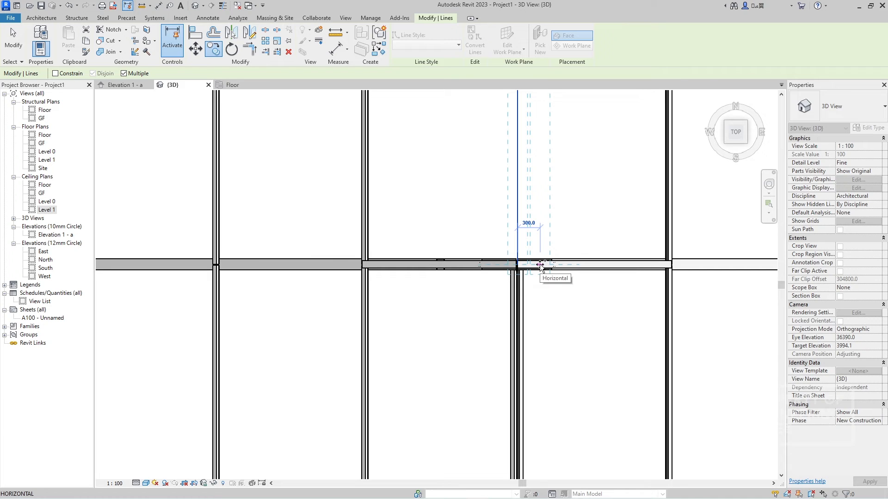
{"action": "type", "text": "1000"}
{"action": "key", "text": "Return"}
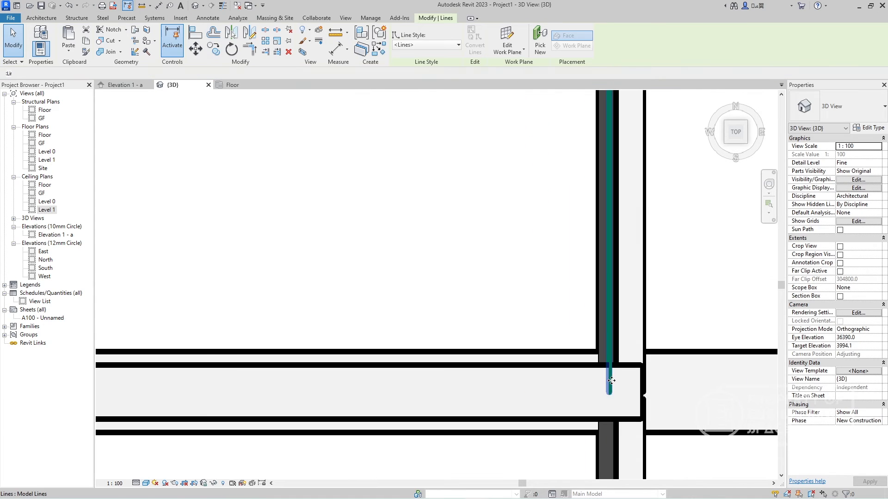
{"action": "left_click", "coordinate": [490, 250]}
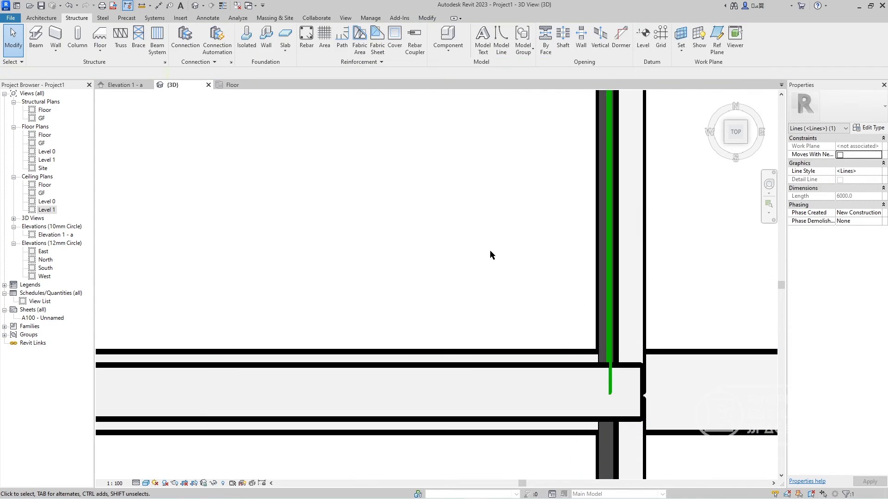
Load the M_C-Channel beam family with the type C100X6.7 into the project
{"action": "left_click", "coordinate": [745, 143]}
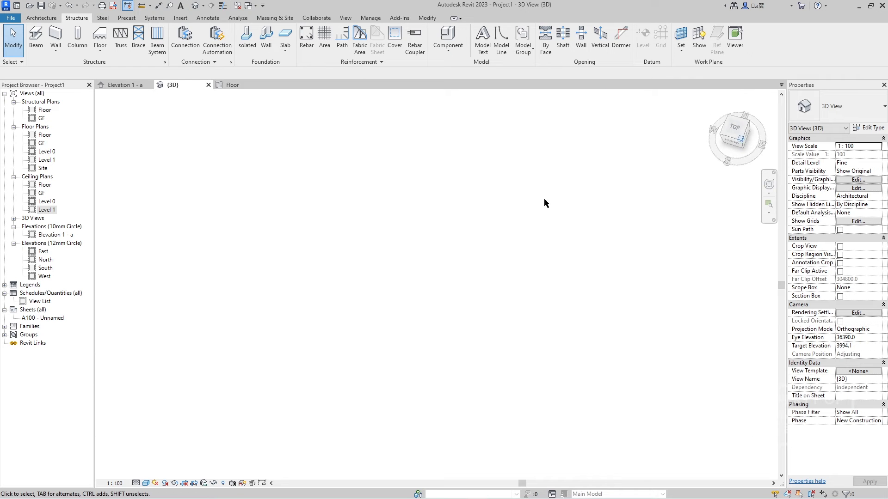
{"action": "scroll", "coordinate": [499, 222], "scroll_direction": "up", "scroll_amount": 10}
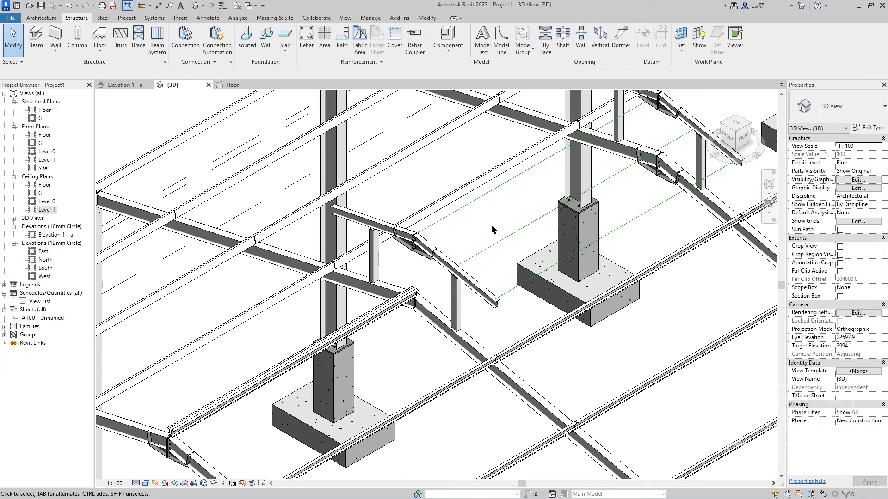
{"action": "key", "text": "b"}
{"action": "key", "text": "m"}
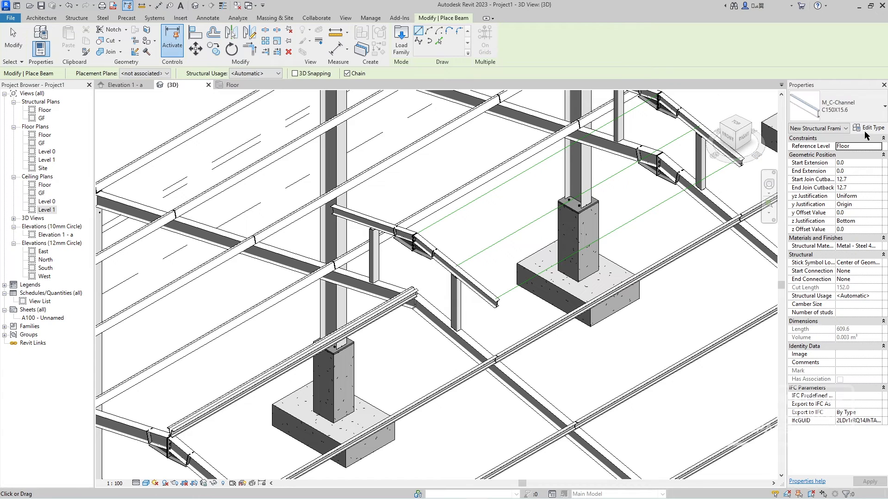
{"action": "left_click", "coordinate": [401, 43]}
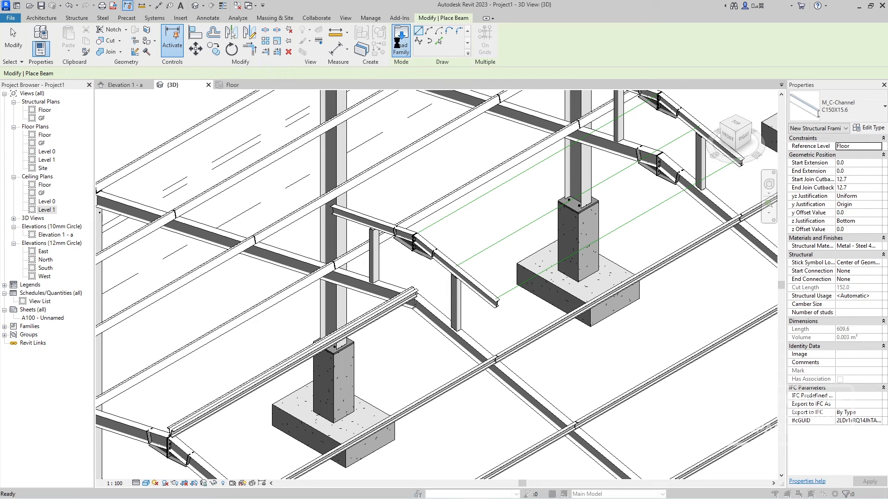
{"action": "left_click", "coordinate": [359, 217]}
{"action": "left_click", "coordinate": [543, 350]}
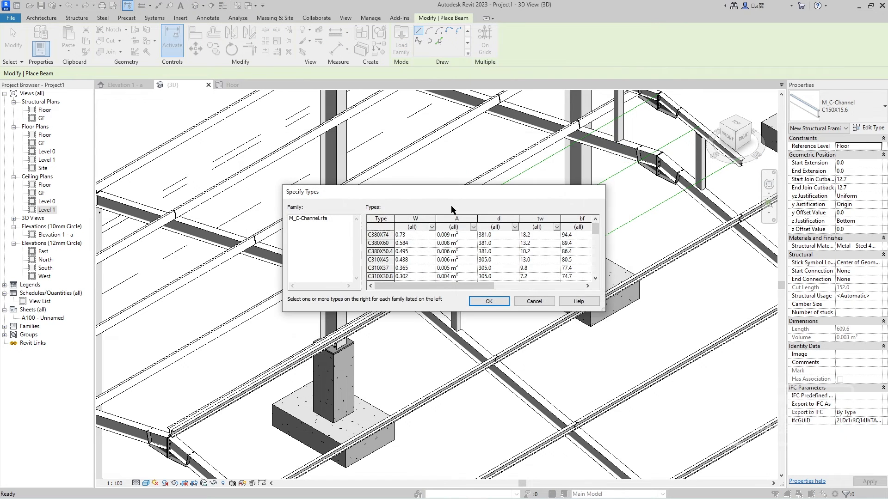
{"action": "scroll", "coordinate": [405, 261], "scroll_direction": "down", "scroll_amount": 10}
{"action": "scroll", "coordinate": [377, 251], "scroll_direction": "up", "scroll_amount": 2}
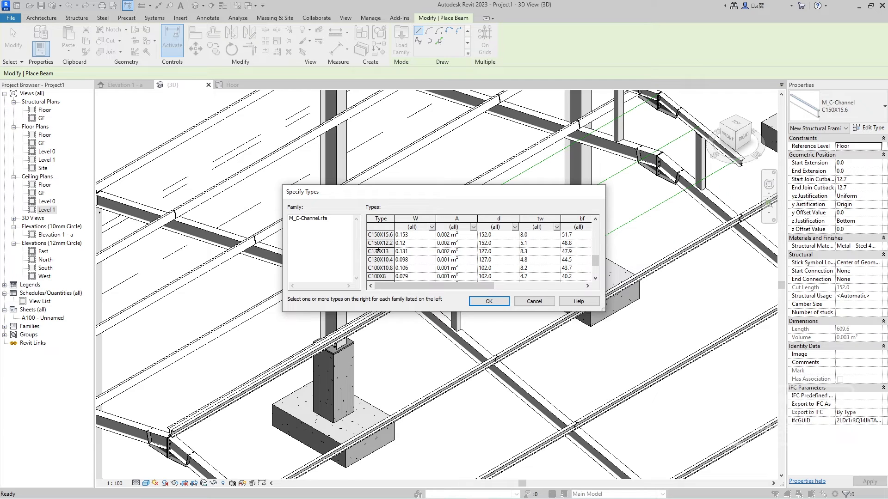
{"action": "scroll", "coordinate": [378, 250], "scroll_direction": "down", "scroll_amount": 2}
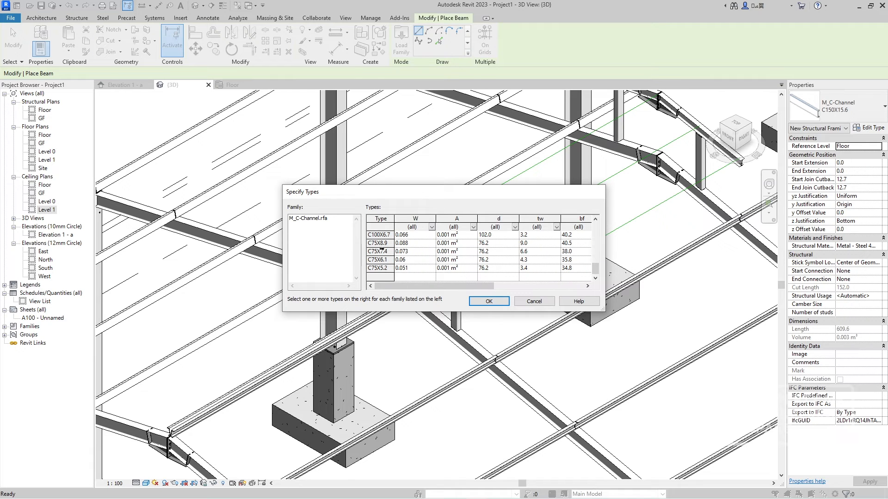
{"action": "scroll", "coordinate": [383, 243], "scroll_direction": "up", "scroll_amount": 1}
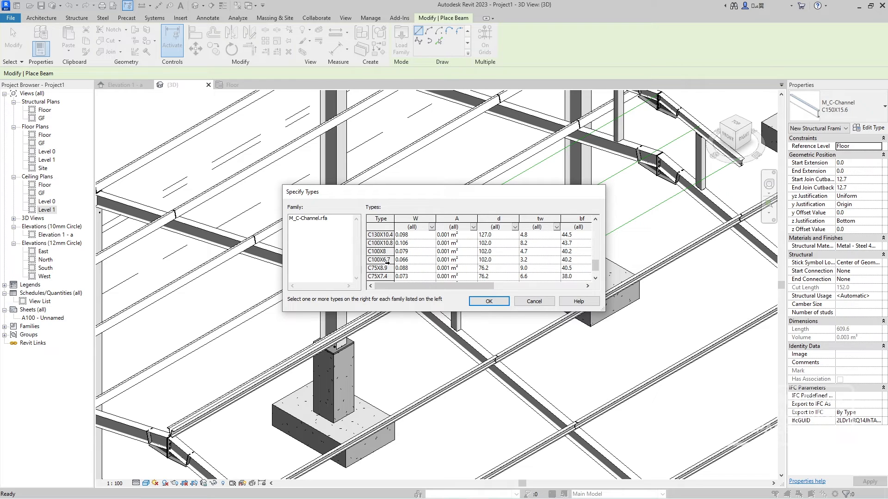
{"action": "left_click", "coordinate": [387, 260]}
{"action": "left_click", "coordinate": [486, 300]}
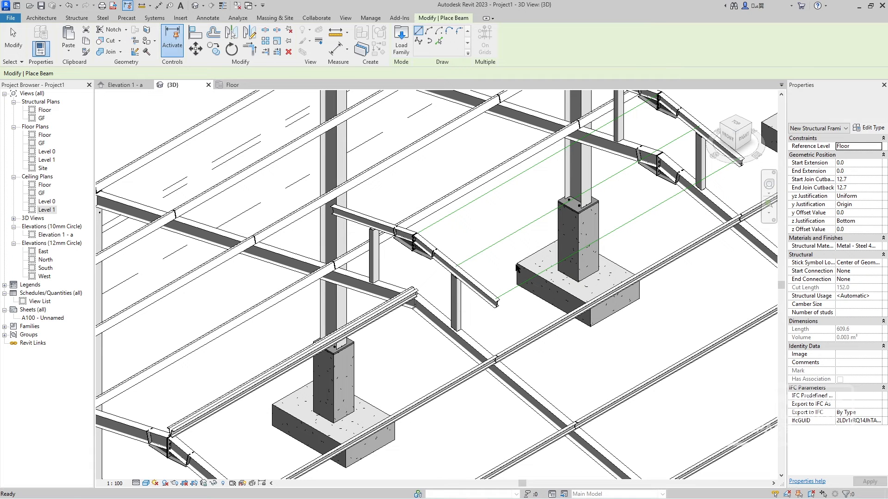
Place M_C-Channel C150X15.6 beams along the three model lines on the raised frame's slope
{"action": "left_click", "coordinate": [439, 42]}
{"action": "scroll", "coordinate": [481, 215], "scroll_direction": "up", "scroll_amount": 2}
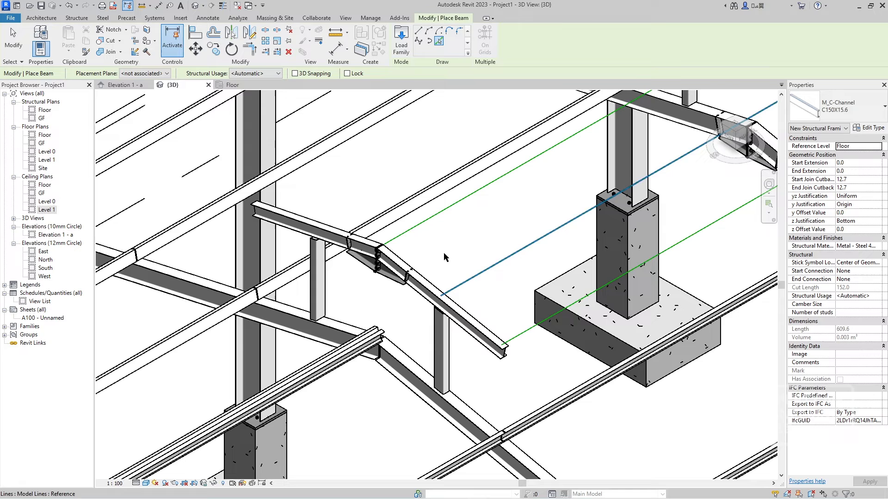
{"action": "left_click", "coordinate": [429, 221]}
{"action": "left_click", "coordinate": [497, 264]}
{"action": "left_click", "coordinate": [512, 338]}
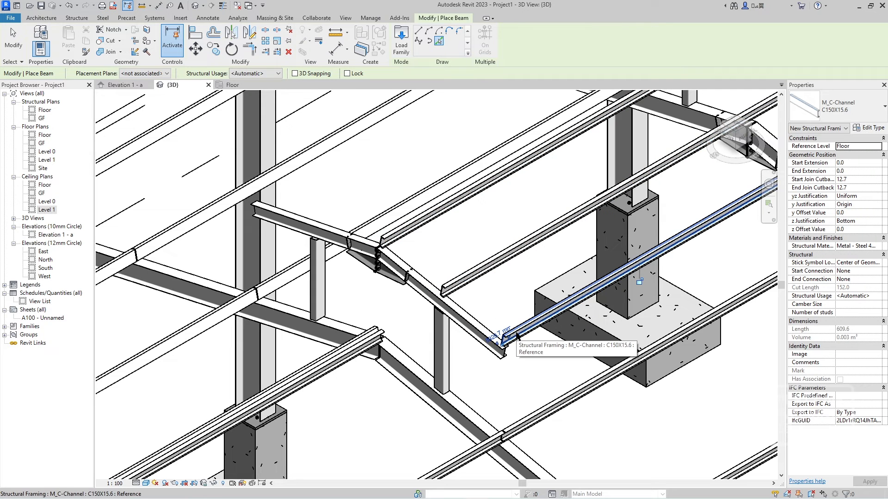
{"action": "key", "text": "Escape"}
{"action": "key", "text": "Escape"}
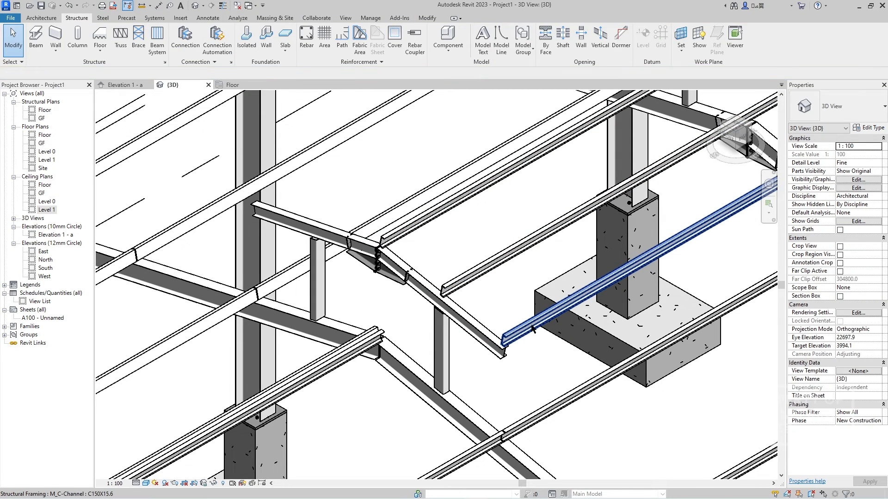
Mirror the three C150X15.6 beams on the raised frame's slope about grid 1' in Elevation 1 - a
{"action": "left_click", "coordinate": [532, 329]}
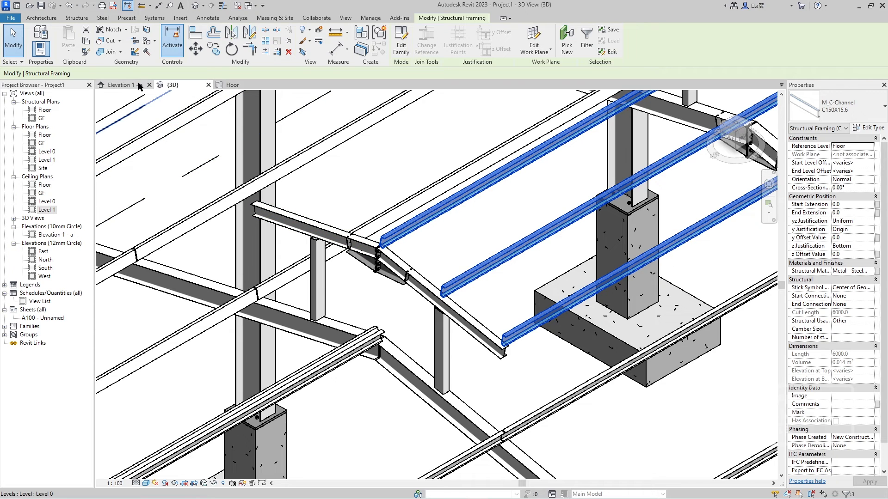
{"action": "key", "text": "ctrl+Tab"}
{"action": "key", "text": "m"}
{"action": "key", "text": "m"}
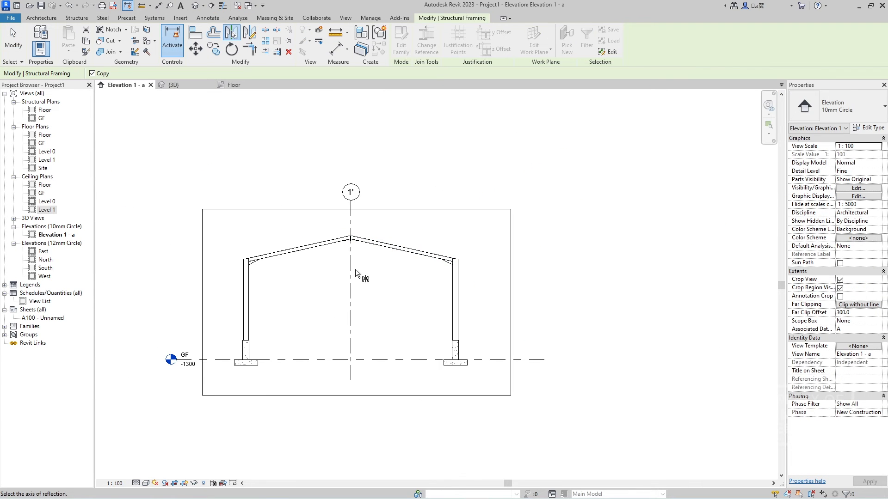
{"action": "left_click", "coordinate": [353, 268]}
{"action": "left_click", "coordinate": [193, 88]}
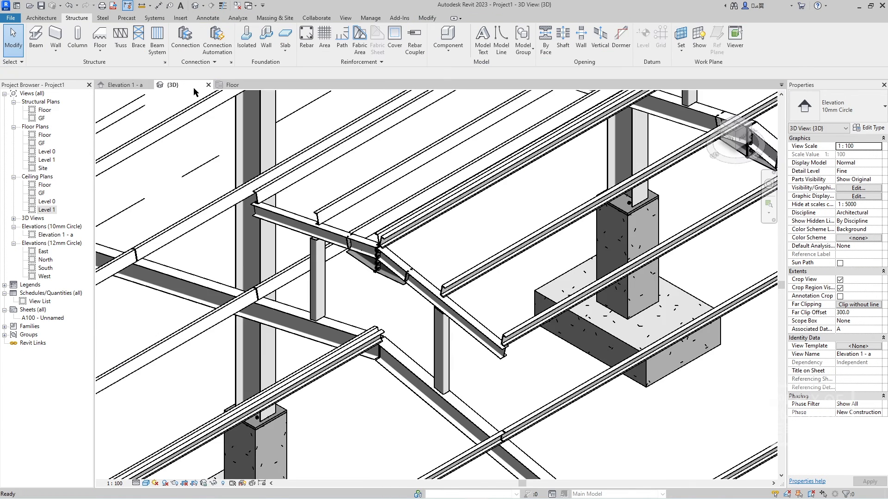
Copy the six C-channel beams of the raised roof from grid B to grid C in the Floor structural plan
{"action": "scroll", "coordinate": [500, 290], "scroll_direction": "down", "scroll_amount": 2}
{"action": "middle_click_drag", "start_coordinate": [399, 316], "coordinate": [329, 372]}
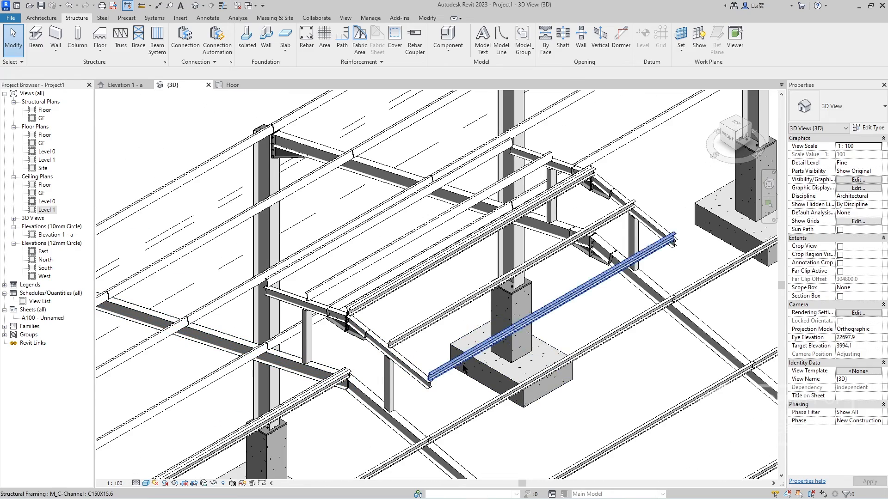
{"action": "left_click", "coordinate": [450, 366]}
{"action": "left_click", "coordinate": [416, 331], "text": "ctrl"}
{"action": "left_click", "coordinate": [378, 291], "text": "ctrl"}
{"action": "scroll", "coordinate": [377, 290], "scroll_direction": "up", "scroll_amount": 4}
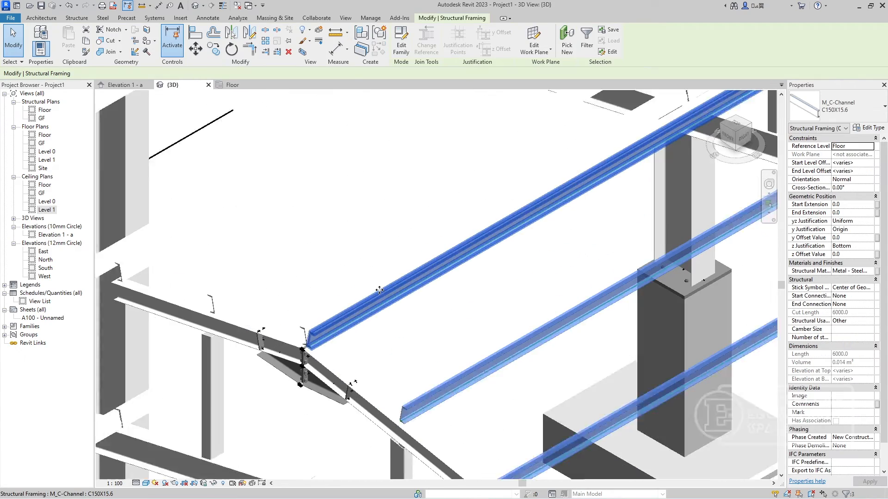
{"action": "left_click", "coordinate": [323, 316], "text": "ctrl"}
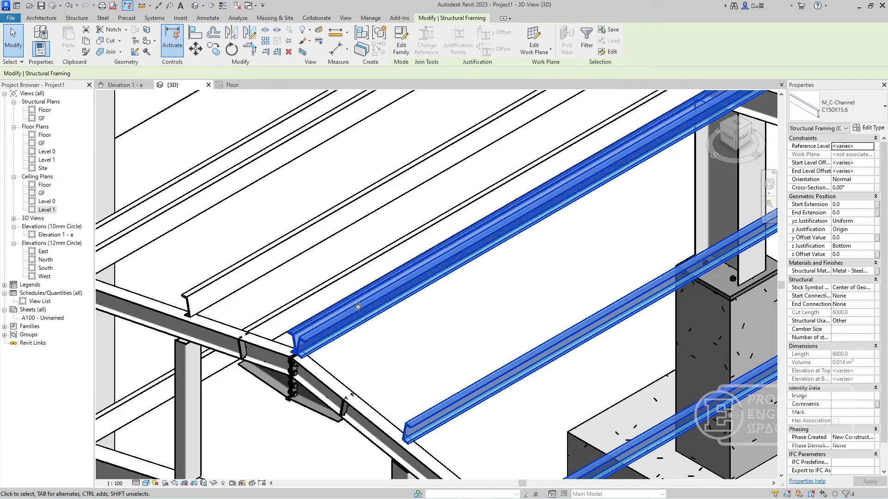
{"action": "left_click", "coordinate": [262, 273], "text": "ctrl"}
{"action": "scroll", "coordinate": [333, 294], "scroll_direction": "down", "scroll_amount": 2}
{"action": "middle_click_drag", "start_coordinate": [333, 294], "coordinate": [353, 320]}
{"action": "left_click", "coordinate": [396, 242], "text": "ctrl"}
{"action": "scroll", "coordinate": [466, 305], "scroll_direction": "down", "scroll_amount": 3}
{"action": "left_click", "coordinate": [234, 85]}
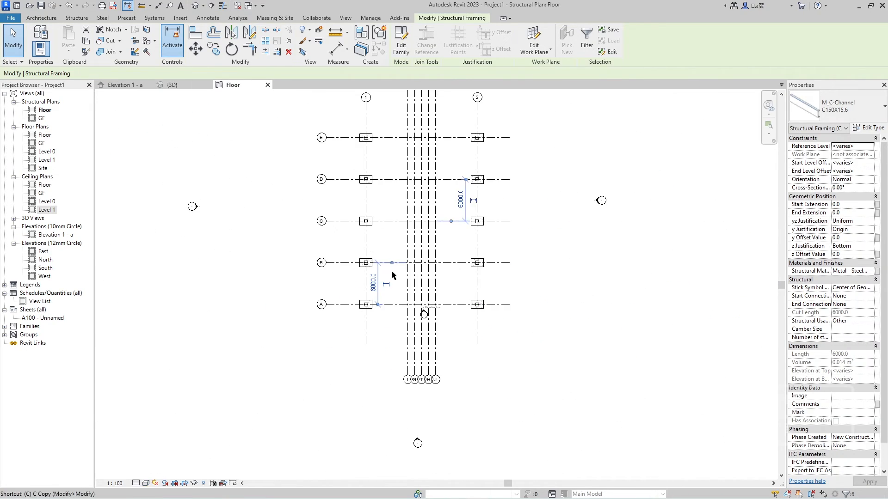
{"action": "key", "text": "c"}
{"action": "key", "text": "c"}
{"action": "left_click", "coordinate": [327, 263]}
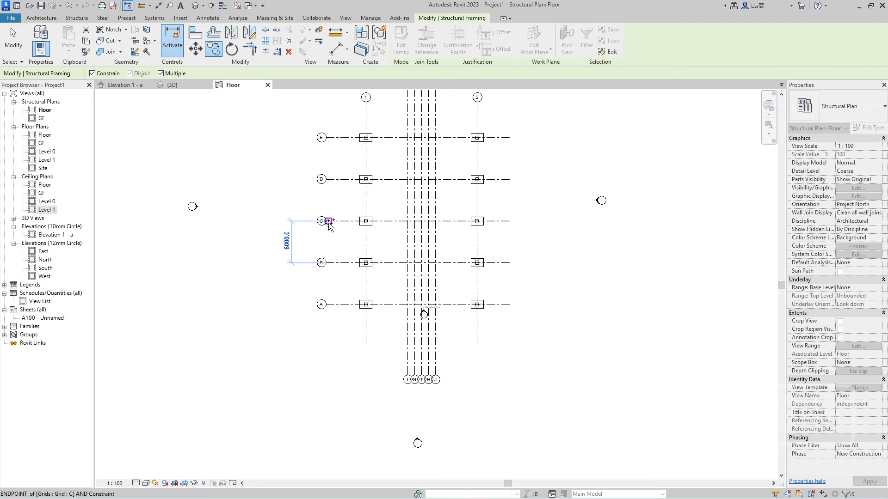
{"action": "left_click", "coordinate": [327, 222]}
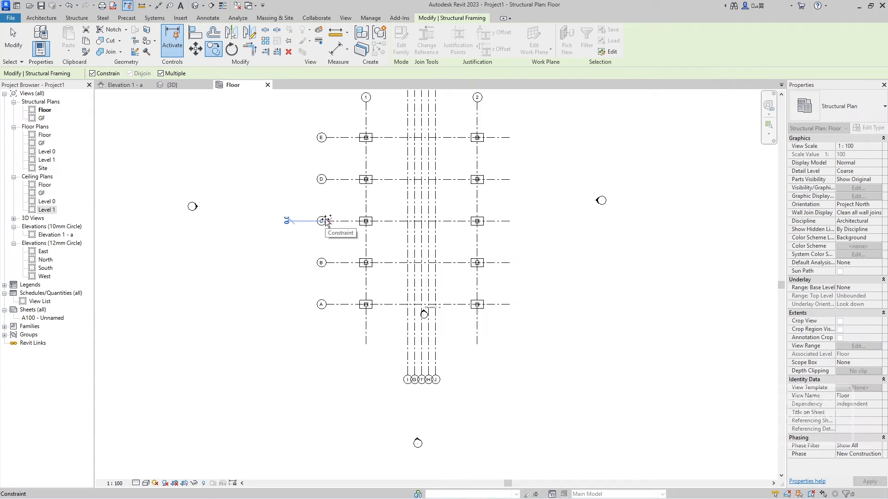
{"action": "left_click", "coordinate": [171, 85]}
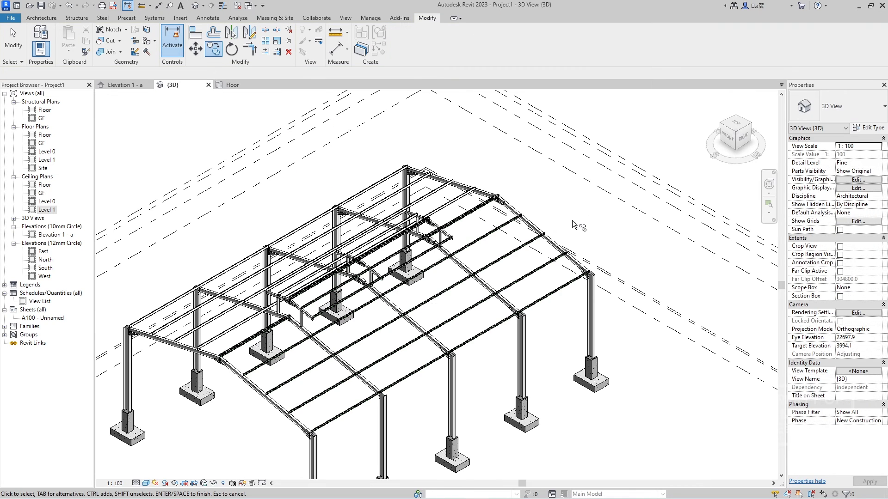
{"action": "key", "text": "Escape"}
Examine the completed roof framing as a whole, from the front and in the isometric view
{"action": "scroll", "coordinate": [351, 265], "scroll_direction": "up", "scroll_amount": 3}
{"action": "scroll", "coordinate": [350, 265], "scroll_direction": "down", "scroll_amount": 6}
{"action": "middle_click_drag", "start_coordinate": [350, 265], "coordinate": [464, 219]}
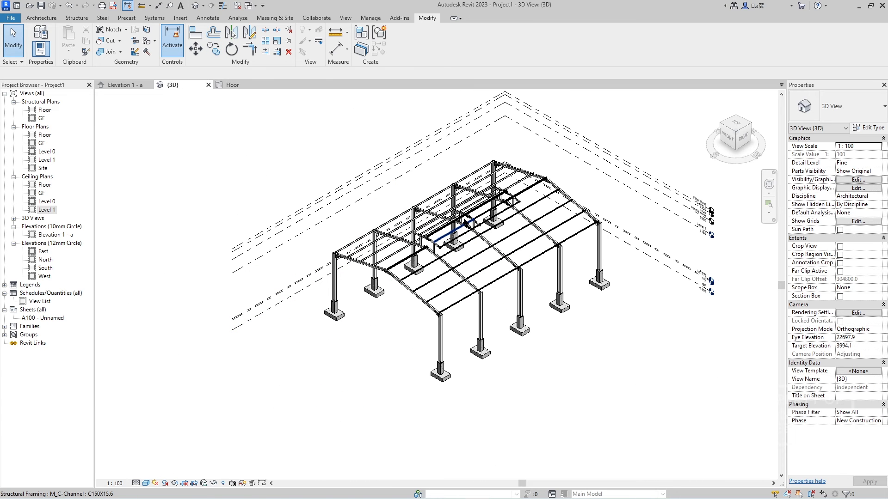
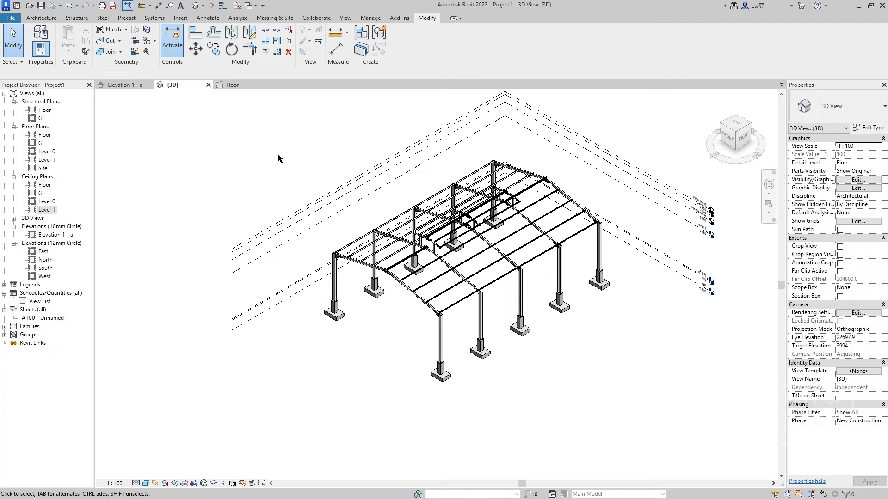
{"action": "left_click", "coordinate": [727, 138]}
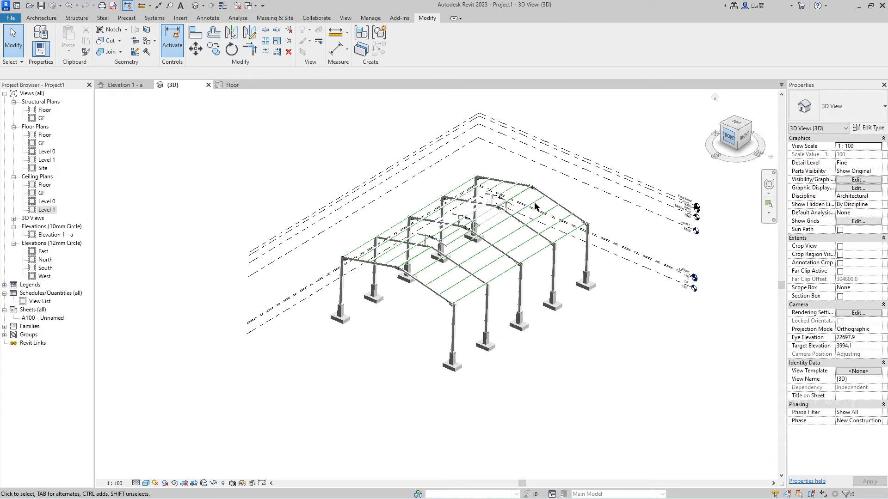
{"action": "scroll", "coordinate": [464, 289], "scroll_direction": "up", "scroll_amount": 8}
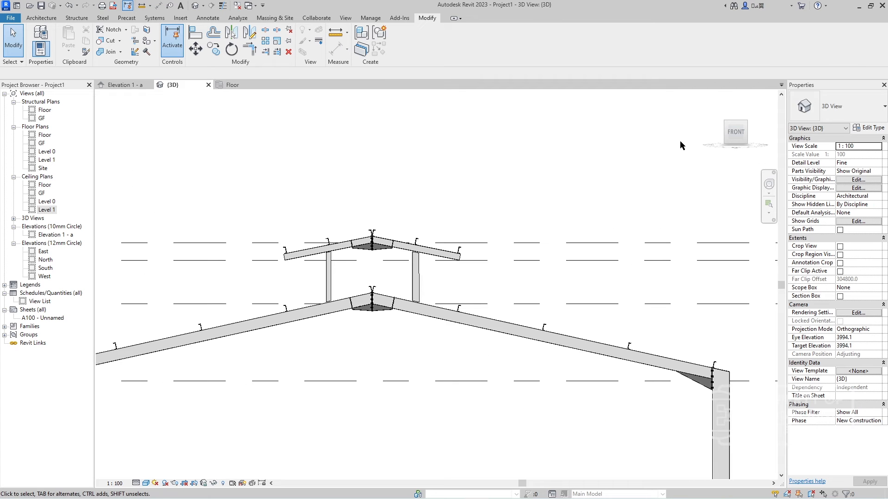
{"action": "left_click", "coordinate": [746, 122]}
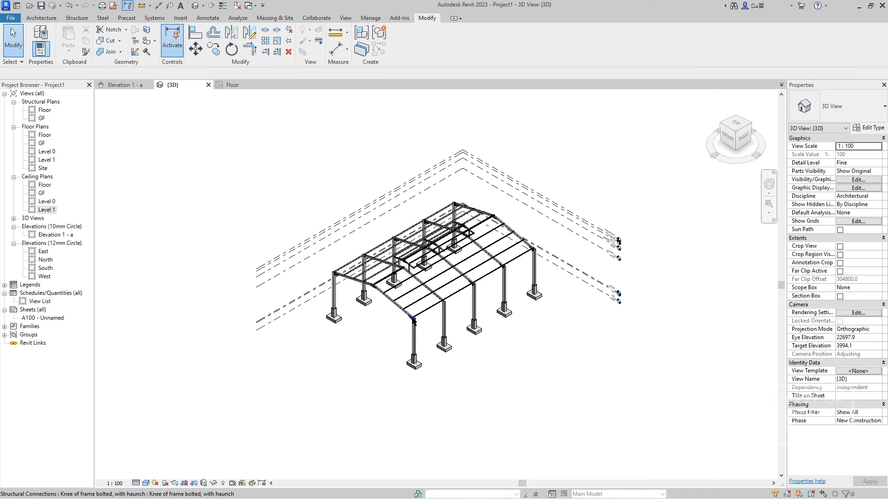
{"action": "scroll", "coordinate": [391, 303], "scroll_direction": "up", "scroll_amount": 3}
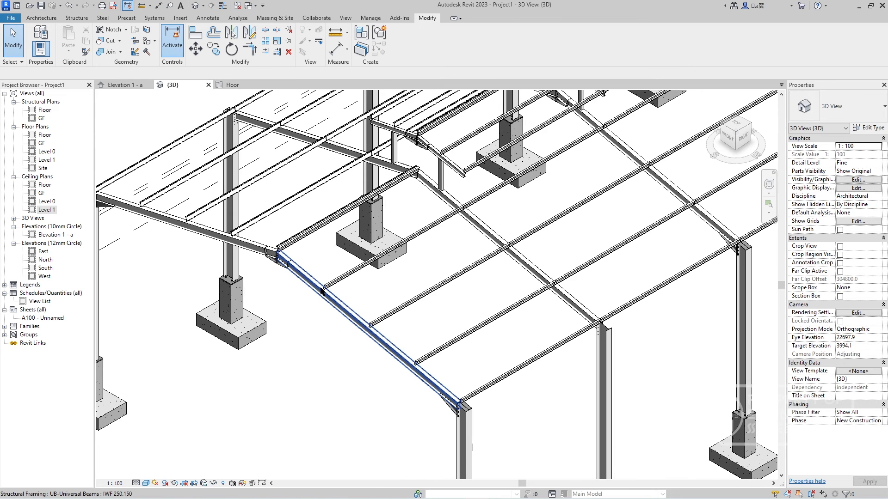
{"action": "left_click", "coordinate": [41, 17]}
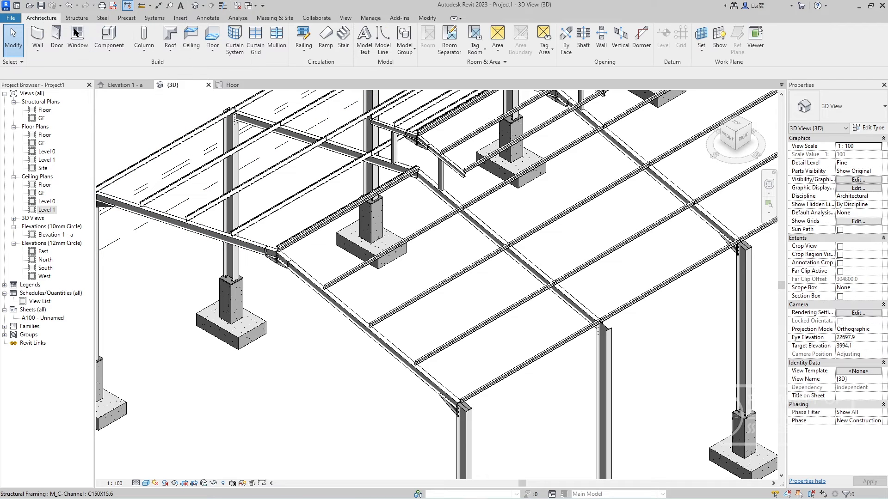
{"action": "left_click", "coordinate": [165, 51]}
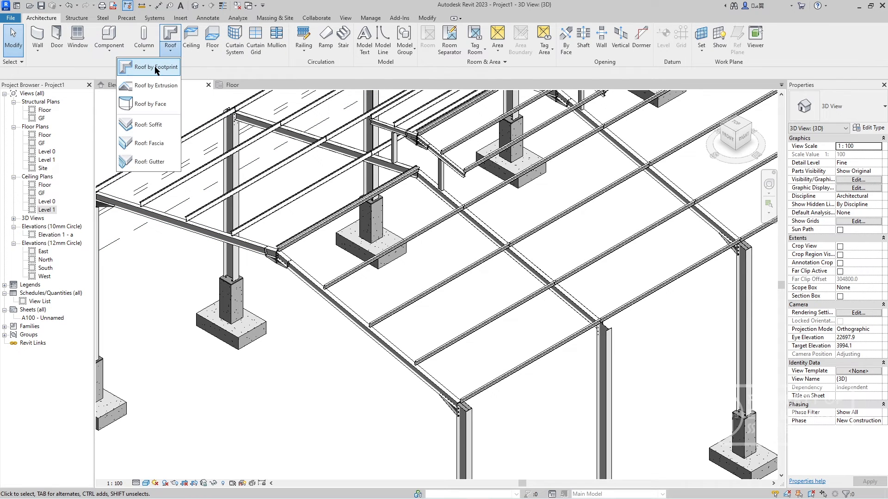
{"action": "left_click", "coordinate": [156, 67]}
{"action": "key", "text": "Escape"}
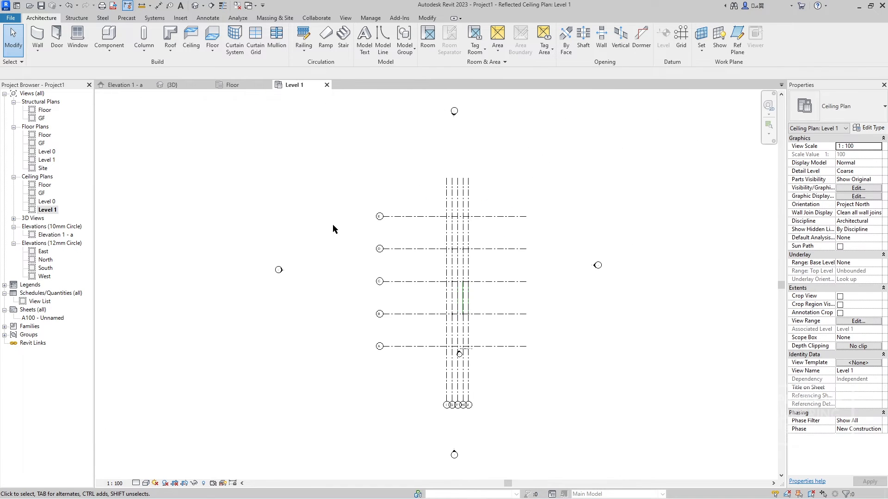
{"action": "scroll", "coordinate": [430, 234], "scroll_direction": "up", "scroll_amount": 4}
Open the Level 0 ceiling plan and bring the whole grid into view
{"action": "double_click", "coordinate": [47, 201]}
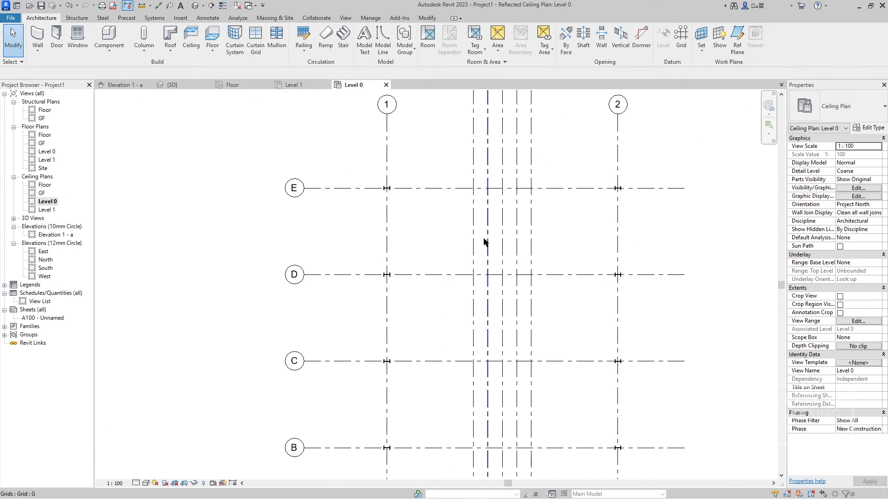
{"action": "scroll", "coordinate": [483, 238], "scroll_direction": "down", "scroll_amount": 2}
{"action": "middle_click_drag", "start_coordinate": [483, 238], "coordinate": [353, 225]}
{"action": "left_click", "coordinate": [170, 46]}
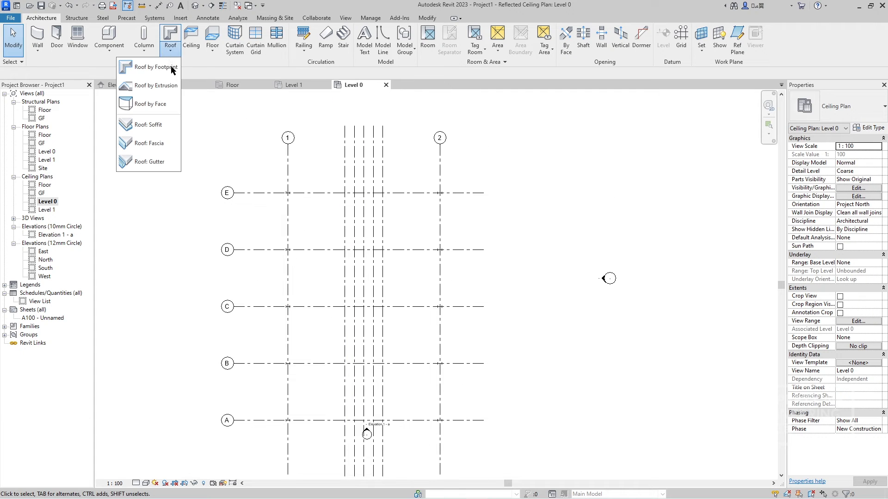
{"action": "left_click", "coordinate": [150, 67]}
{"action": "left_click", "coordinate": [503, 277]}
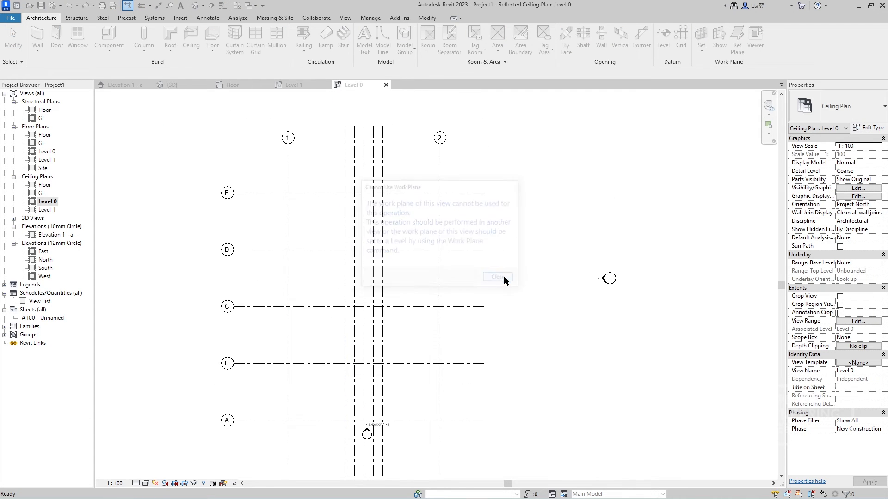
Set the Level 0 ceiling plan's work plane to the Middle Roof level
{"action": "left_click", "coordinate": [700, 46]}
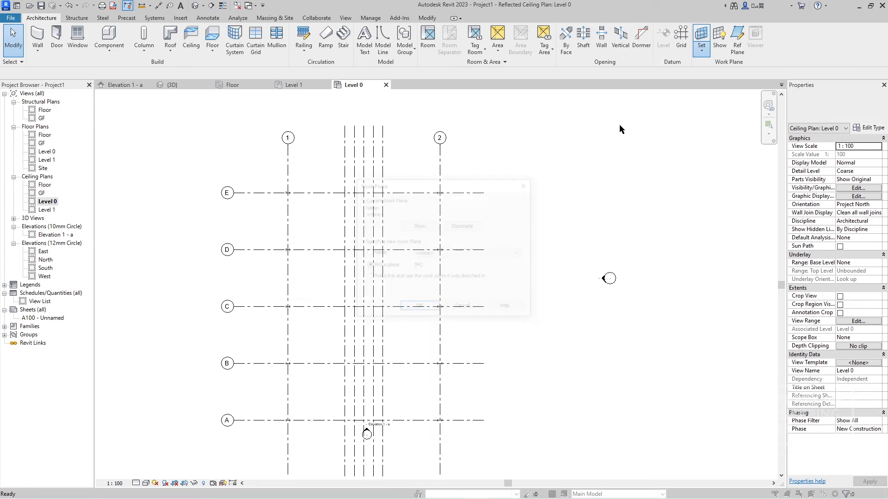
{"action": "left_click", "coordinate": [468, 253]}
{"action": "left_click", "coordinate": [449, 375]}
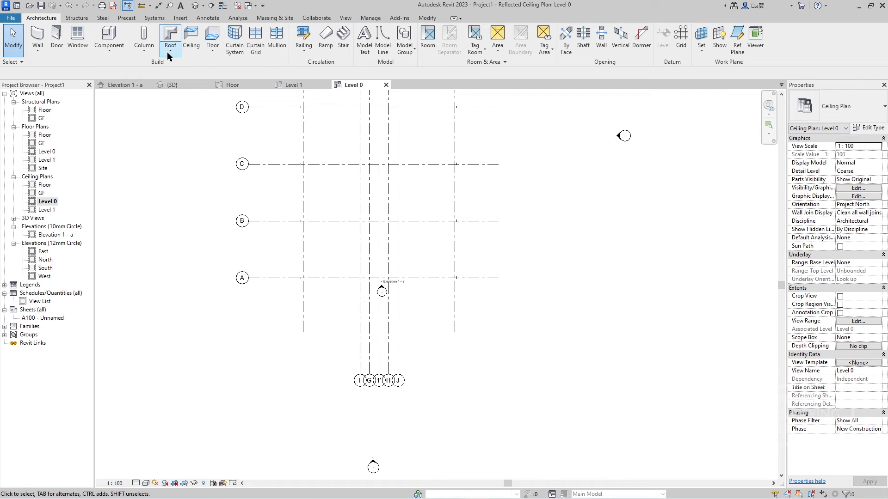
Start a Roof by Footprint using the Basic Roof type Roof_Generic-125mm
{"action": "left_click", "coordinate": [168, 56]}
{"action": "left_click", "coordinate": [150, 67]}
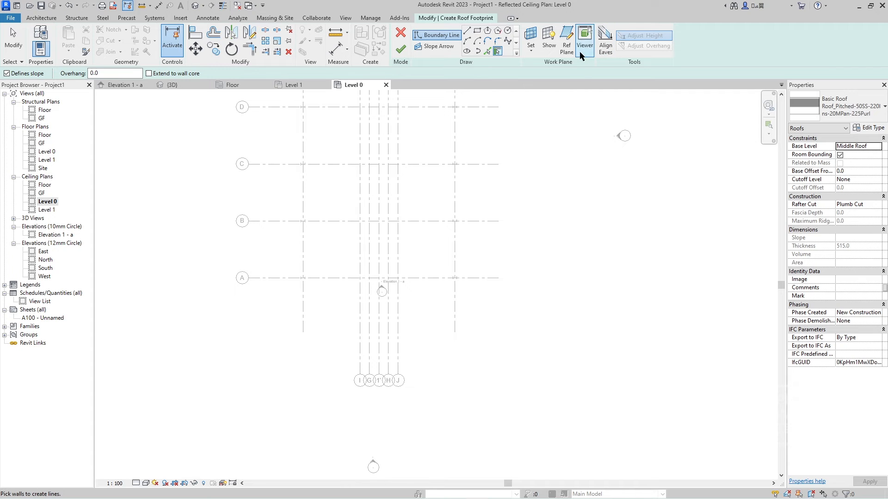
{"action": "left_click", "coordinate": [859, 111]}
{"action": "left_click", "coordinate": [755, 189]}
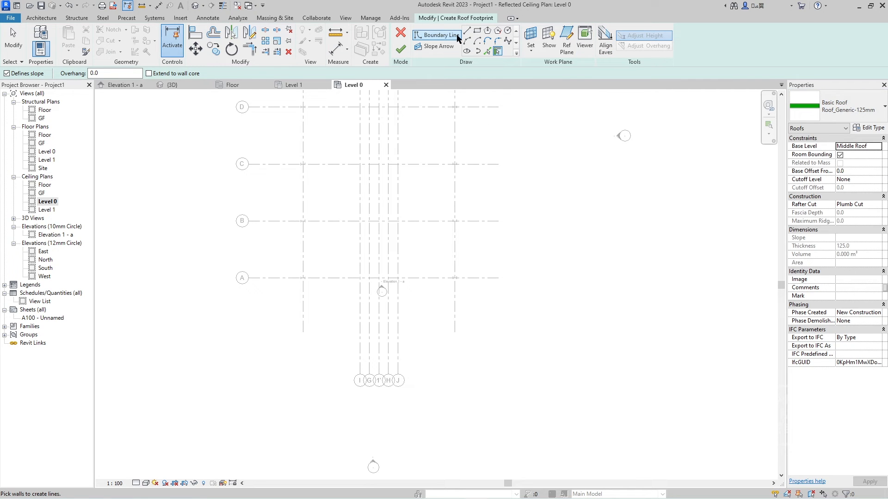
Sketch a rectangular slope-defining roof boundary from grid intersection A-1 to E-2 and finish the roof
{"action": "left_click", "coordinate": [477, 30]}
{"action": "scroll", "coordinate": [303, 277], "scroll_direction": "up", "scroll_amount": 5}
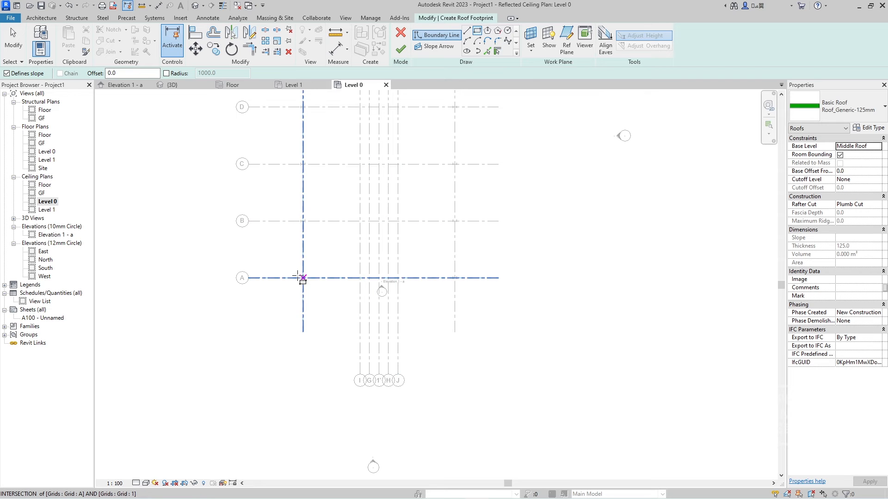
{"action": "left_click", "coordinate": [305, 244]}
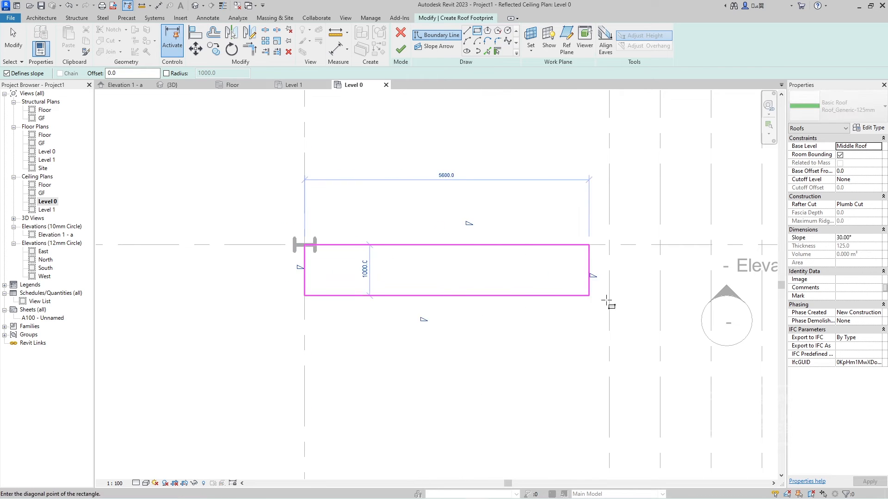
{"action": "scroll", "coordinate": [601, 307], "scroll_direction": "down", "scroll_amount": 3}
{"action": "middle_click_drag", "start_coordinate": [597, 309], "coordinate": [307, 333]}
{"action": "left_click", "coordinate": [598, 298]}
{"action": "scroll", "coordinate": [598, 299], "scroll_direction": "up", "scroll_amount": 2}
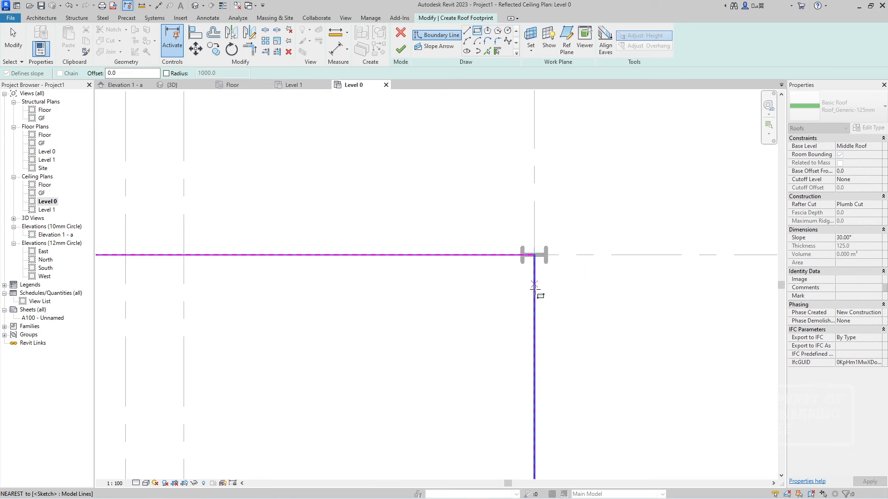
{"action": "left_click", "coordinate": [401, 48]}
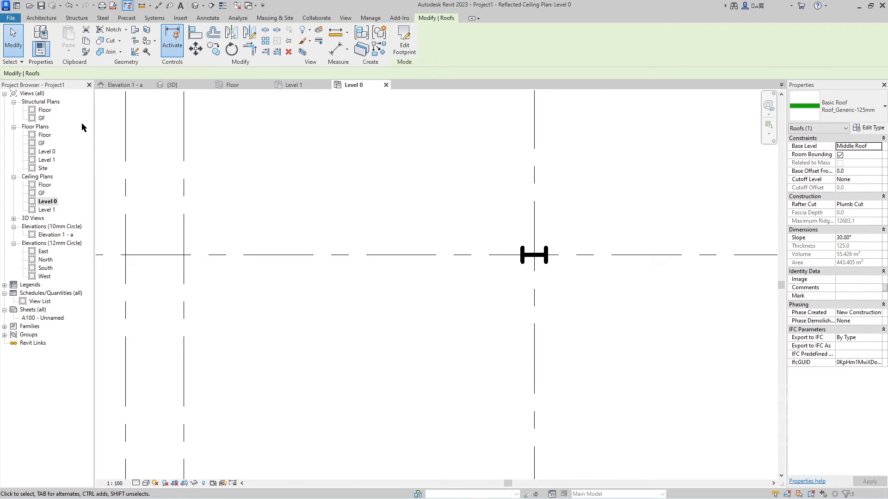
Temporarily hide the new roof in the 3D view
{"action": "left_click", "coordinate": [176, 85]}
{"action": "scroll", "coordinate": [421, 204], "scroll_direction": "down", "scroll_amount": 3}
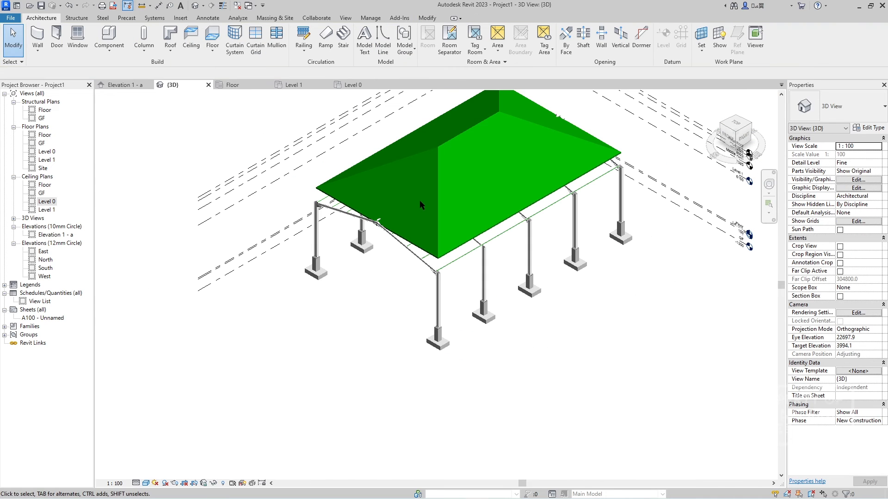
{"action": "left_click", "coordinate": [456, 140]}
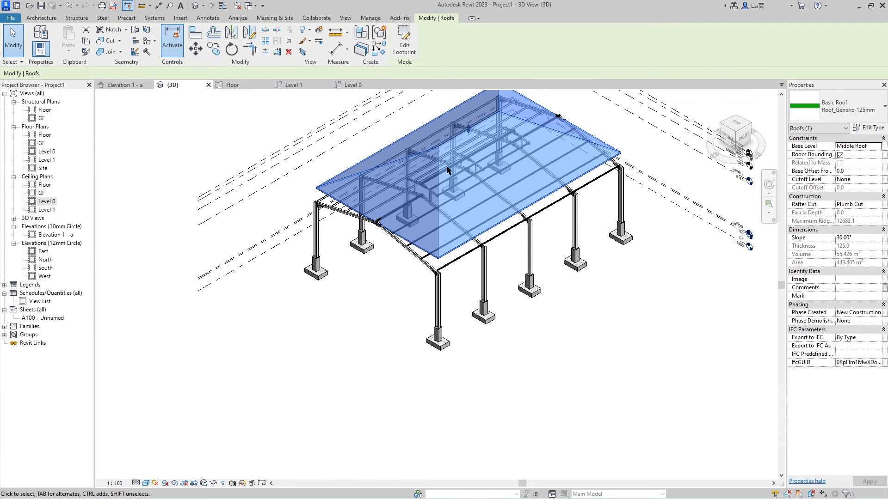
{"action": "key", "text": "h"}
{"action": "key", "text": "h"}
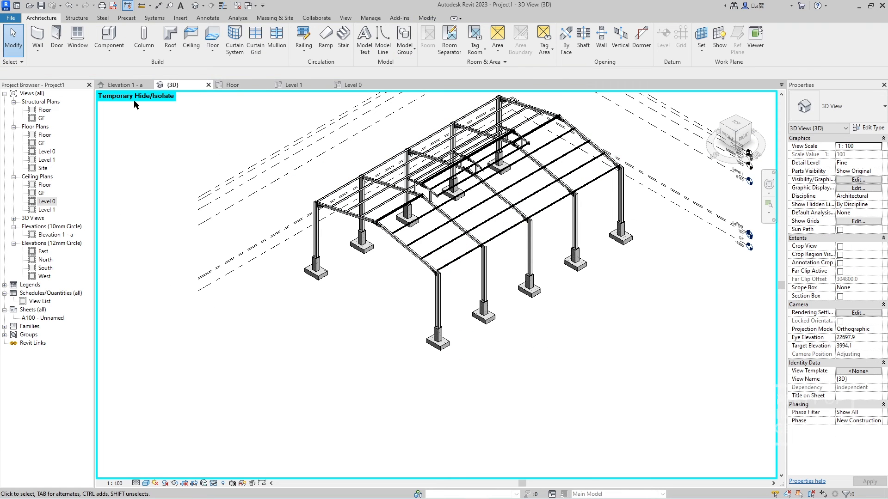
Measure the rafter's slope in Elevation 1 - a with an angular dimension between its upper edge and the horizontal roof line
{"action": "left_click", "coordinate": [125, 85]}
{"action": "scroll", "coordinate": [394, 224], "scroll_direction": "down", "scroll_amount": 2}
{"action": "scroll", "coordinate": [376, 258], "scroll_direction": "up", "scroll_amount": 8}
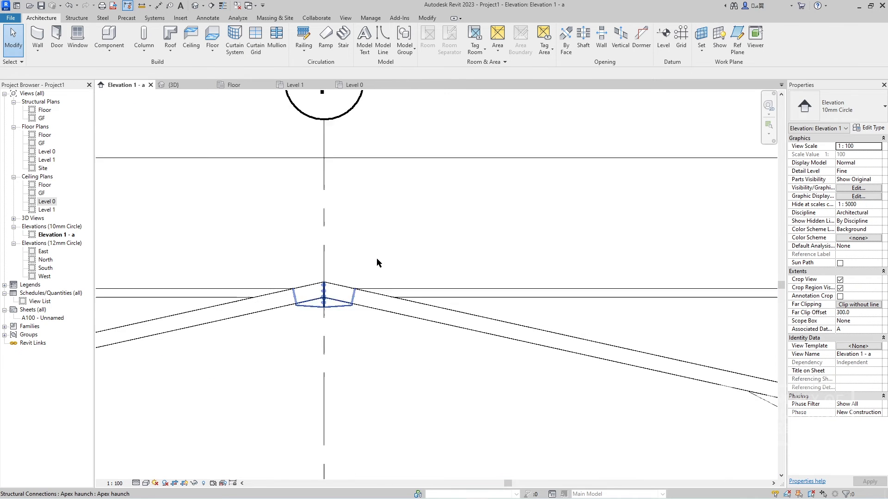
{"action": "scroll", "coordinate": [346, 230], "scroll_direction": "down", "scroll_amount": 1}
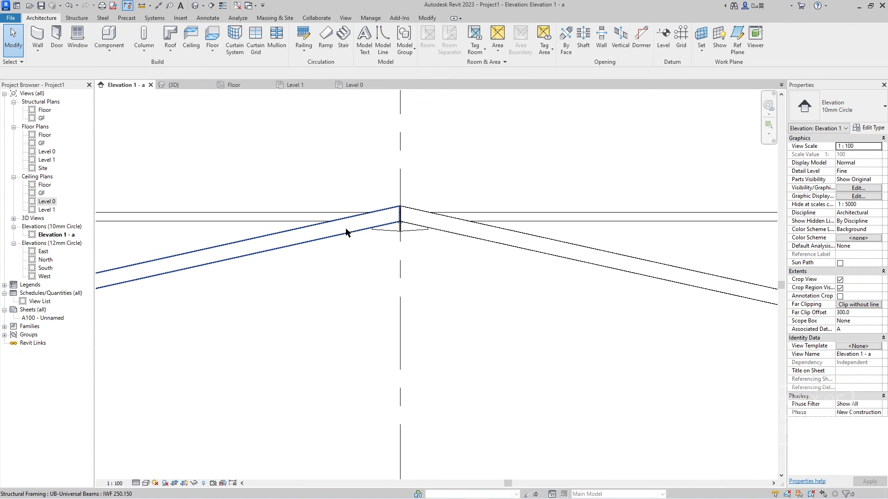
{"action": "middle_click_drag", "start_coordinate": [349, 231], "coordinate": [397, 227]}
{"action": "key", "text": "d"}
{"action": "key", "text": "i"}
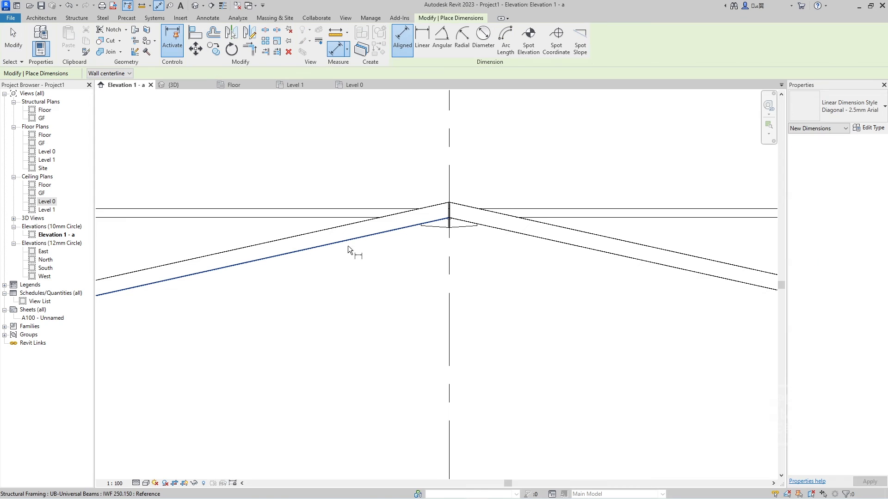
{"action": "scroll", "coordinate": [348, 248], "scroll_direction": "down", "scroll_amount": 1}
{"action": "middle_click_drag", "start_coordinate": [349, 251], "coordinate": [423, 219]}
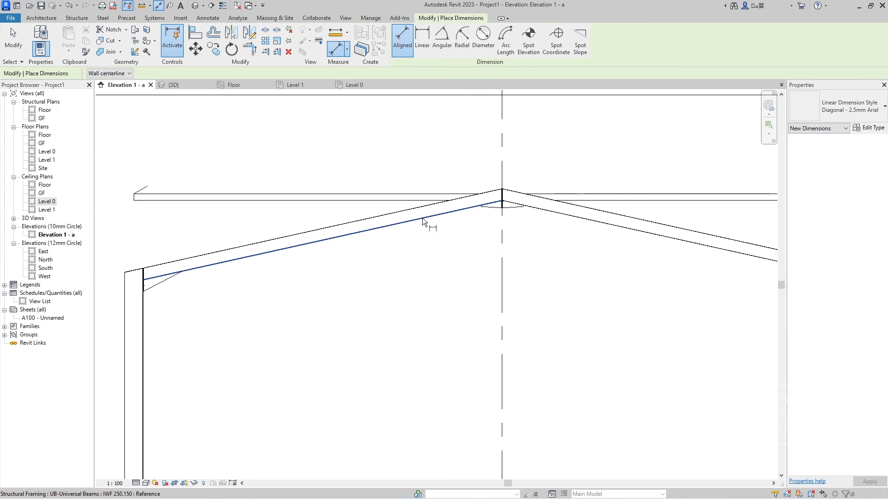
{"action": "left_click", "coordinate": [443, 40]}
{"action": "left_click", "coordinate": [323, 227]}
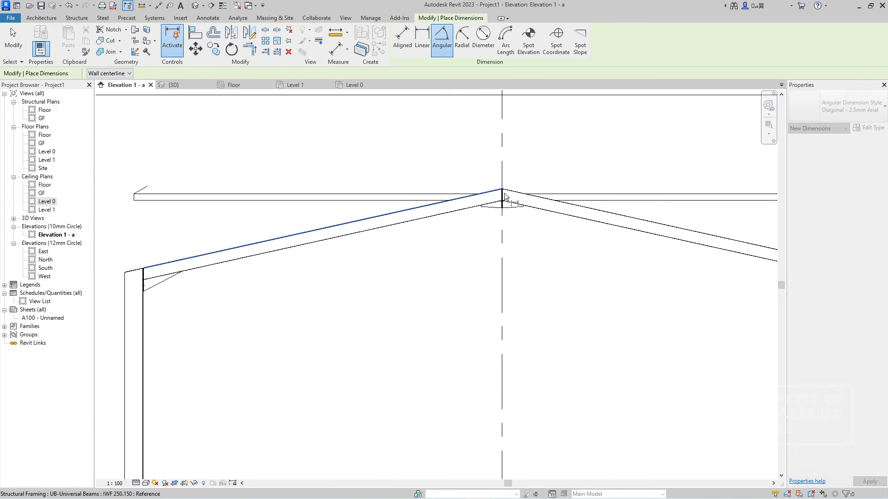
{"action": "left_click", "coordinate": [382, 193]}
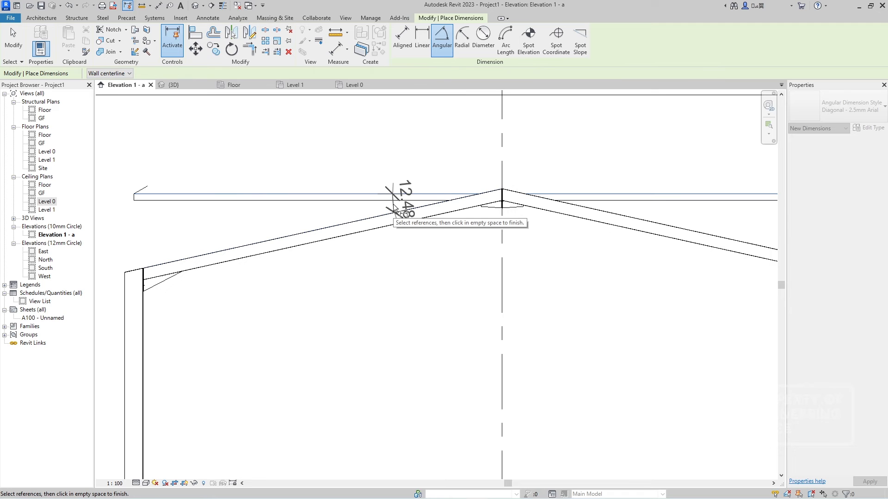
{"action": "key", "text": "Escape"}
{"action": "key", "text": "Escape"}
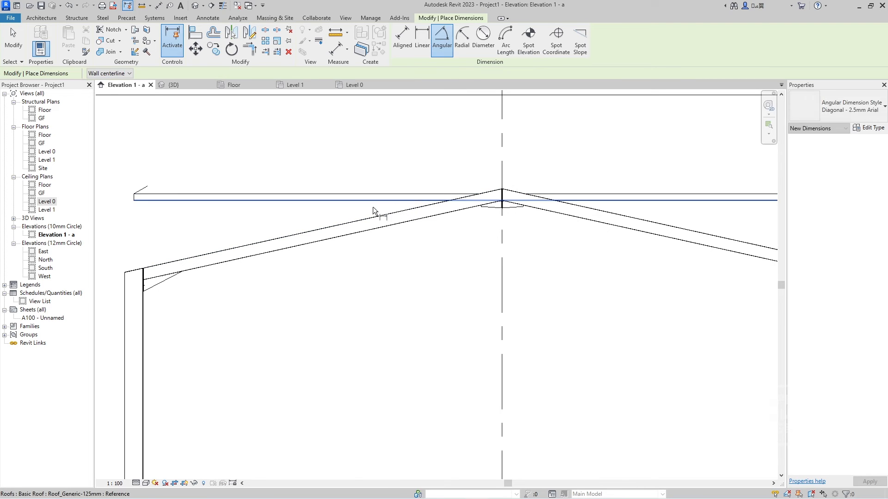
Edit the roof's footprint in the Level 0 ceiling plan and turn off Defines Roof Slope for the edges on grids A and E
{"action": "left_click", "coordinate": [274, 200]}
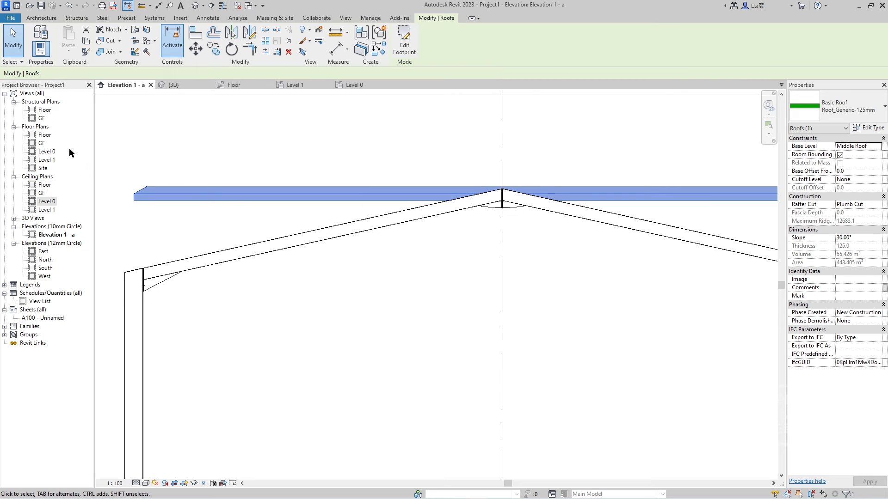
{"action": "left_click", "coordinate": [354, 85]}
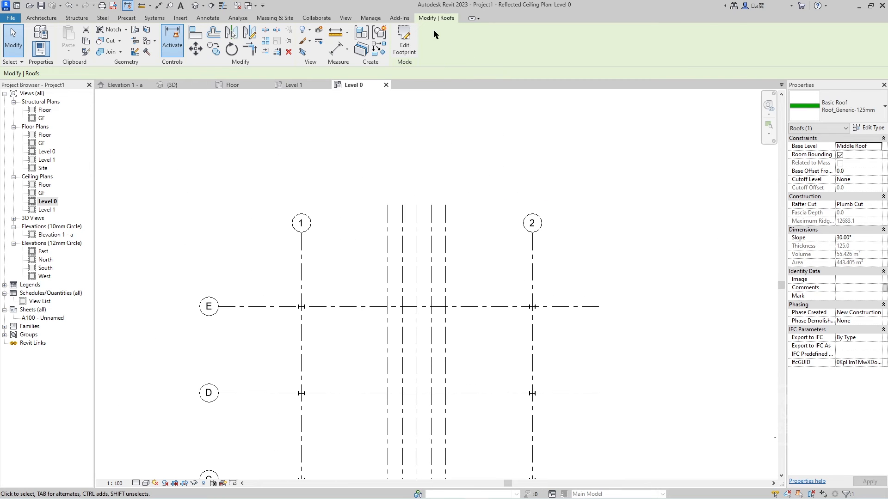
{"action": "left_click", "coordinate": [405, 41]}
{"action": "scroll", "coordinate": [462, 236], "scroll_direction": "down", "scroll_amount": 3}
{"action": "scroll", "coordinate": [452, 244], "scroll_direction": "up", "scroll_amount": 4}
{"action": "middle_click_drag", "start_coordinate": [468, 404], "coordinate": [437, 177]}
{"action": "scroll", "coordinate": [451, 243], "scroll_direction": "down", "scroll_amount": 2}
{"action": "left_click", "coordinate": [453, 285]}
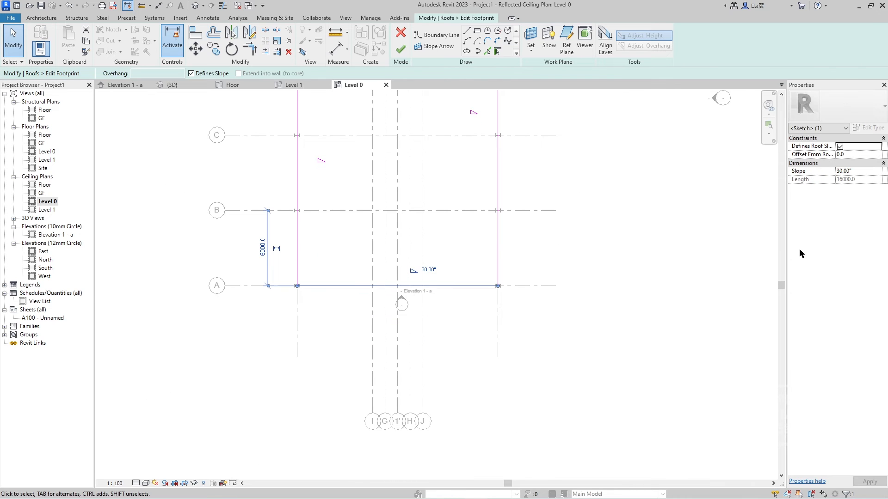
{"action": "left_click", "coordinate": [840, 146]}
{"action": "scroll", "coordinate": [418, 208], "scroll_direction": "down", "scroll_amount": 2}
{"action": "middle_click_drag", "start_coordinate": [427, 259], "coordinate": [415, 440]}
{"action": "left_click", "coordinate": [392, 263]}
Set the slope of the roof edges on grids 1 and 2 to 12.48° and finish the footprint
{"action": "scroll", "coordinate": [404, 283], "scroll_direction": "down", "scroll_amount": 2}
{"action": "middle_click_drag", "start_coordinate": [404, 283], "coordinate": [417, 139]}
{"action": "scroll", "coordinate": [365, 237], "scroll_direction": "up", "scroll_amount": 4}
{"action": "left_click", "coordinate": [384, 126]}
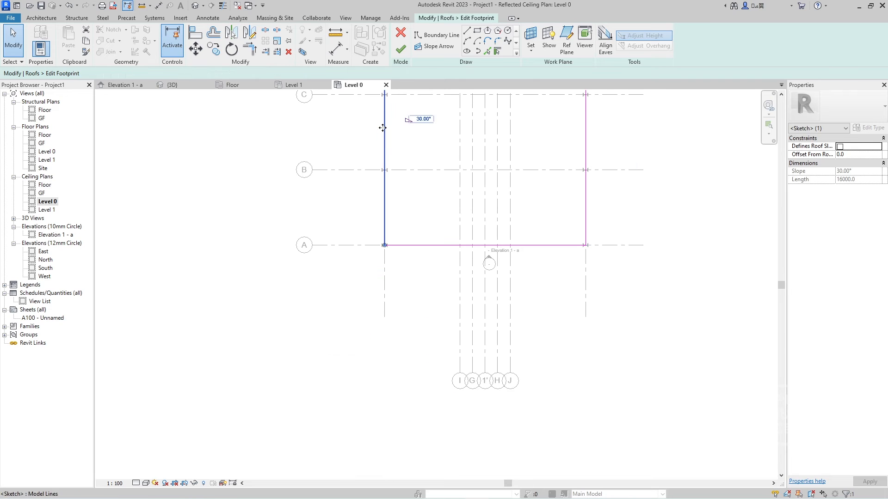
{"action": "left_click", "coordinate": [419, 119]}
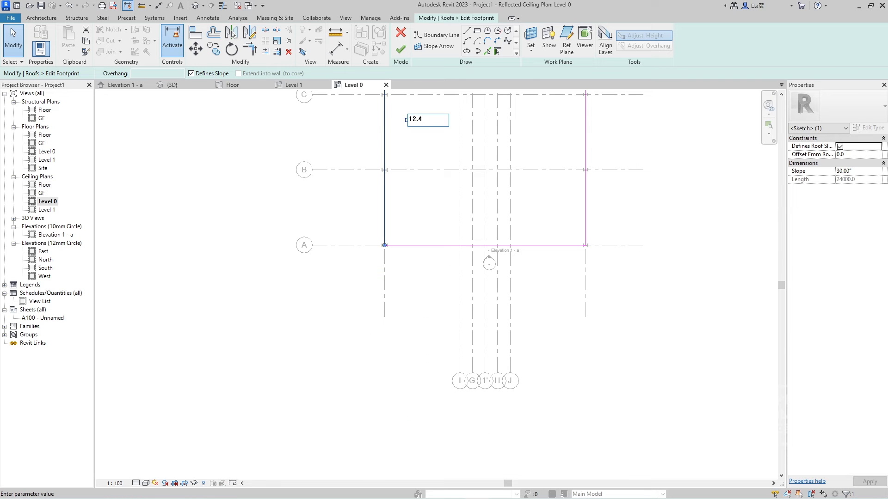
{"action": "key", "text": "Return"}
{"action": "scroll", "coordinate": [563, 165], "scroll_direction": "down", "scroll_amount": 2}
{"action": "middle_click_drag", "start_coordinate": [481, 189], "coordinate": [326, 220]}
{"action": "left_click", "coordinate": [413, 155]}
{"action": "left_click", "coordinate": [415, 150]}
{"action": "type", "text": "12.48"}
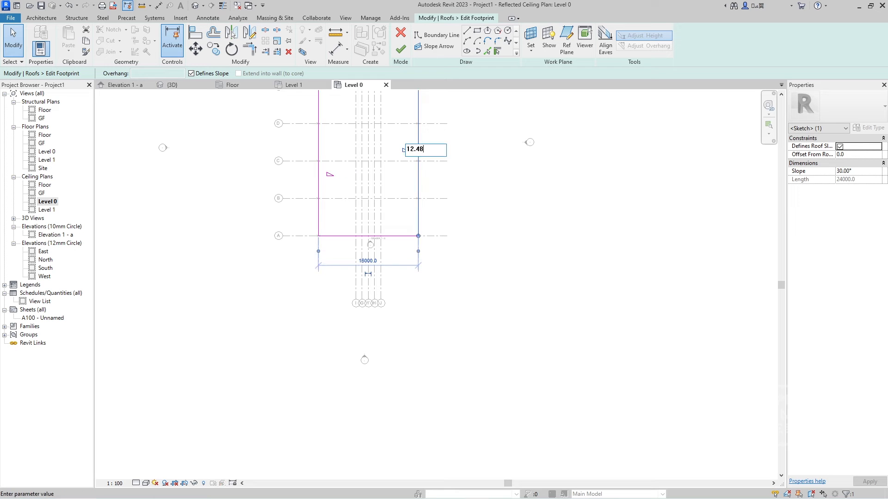
{"action": "key", "text": "Return"}
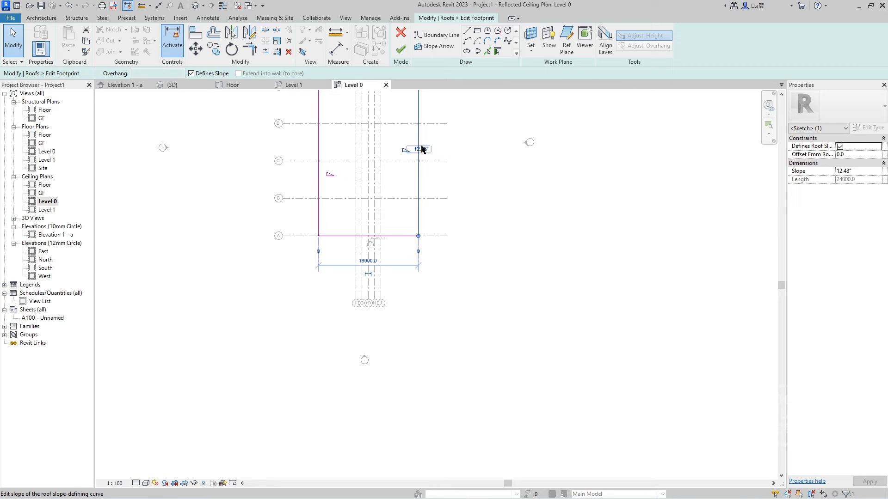
{"action": "left_click", "coordinate": [401, 48]}
Reset the temporary hide in the 3D view and select the roof from the front
{"action": "left_click", "coordinate": [187, 81]}
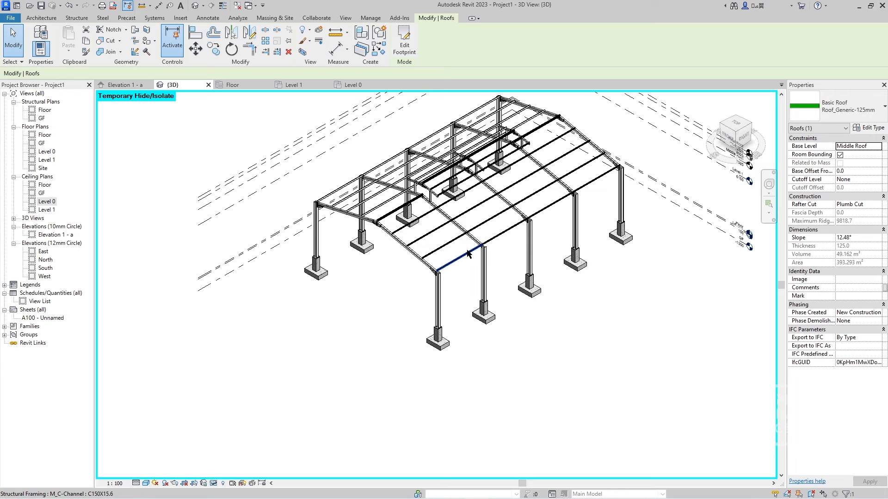
{"action": "key", "text": "Escape"}
{"action": "key", "text": "h"}
{"action": "key", "text": "r"}
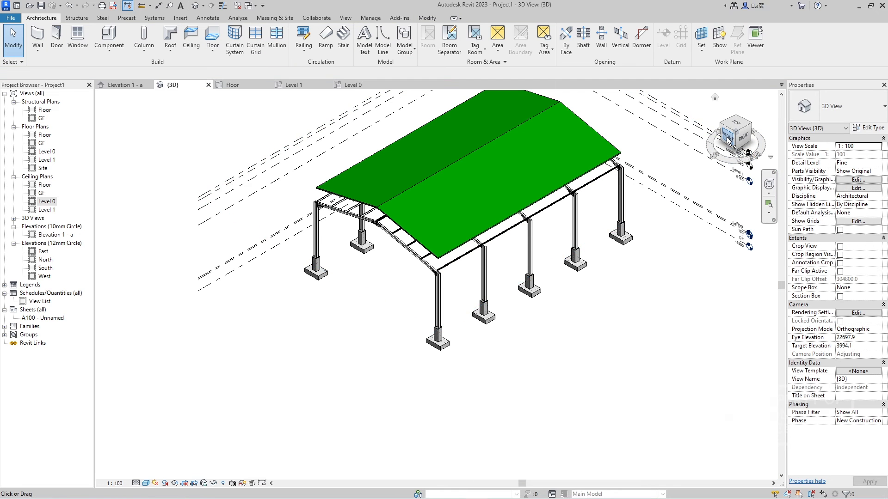
{"action": "left_click", "coordinate": [726, 147]}
{"action": "left_click", "coordinate": [601, 191]}
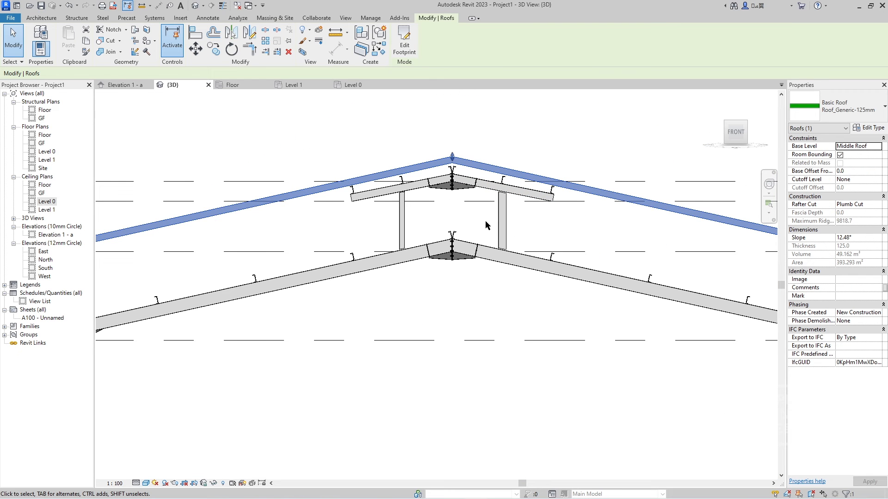
Set the roof's base level to Level 1 in the East elevation and inspect its position in the 3D view
{"action": "left_click", "coordinate": [875, 147]}
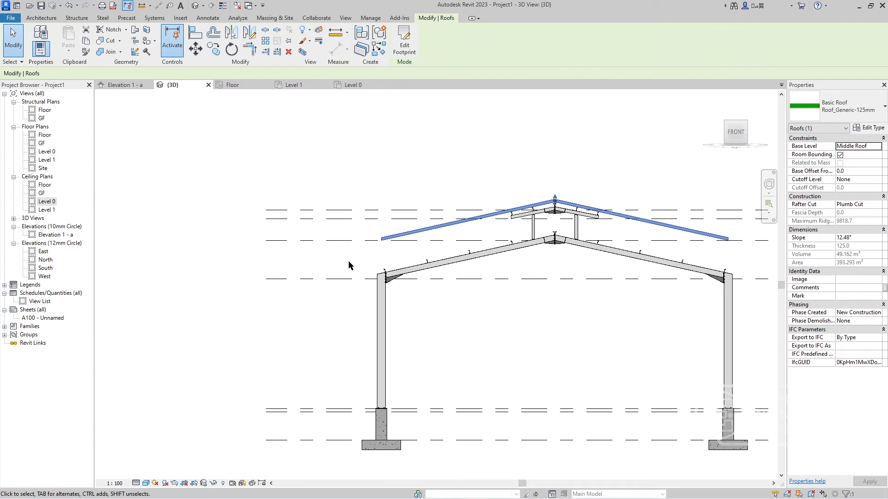
{"action": "double_click", "coordinate": [43, 251]}
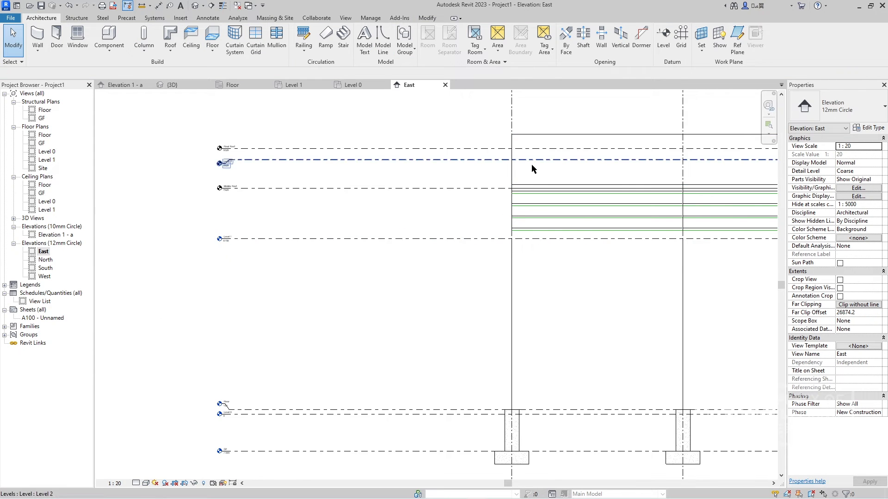
{"action": "left_click", "coordinate": [634, 136]}
{"action": "left_click", "coordinate": [873, 147]}
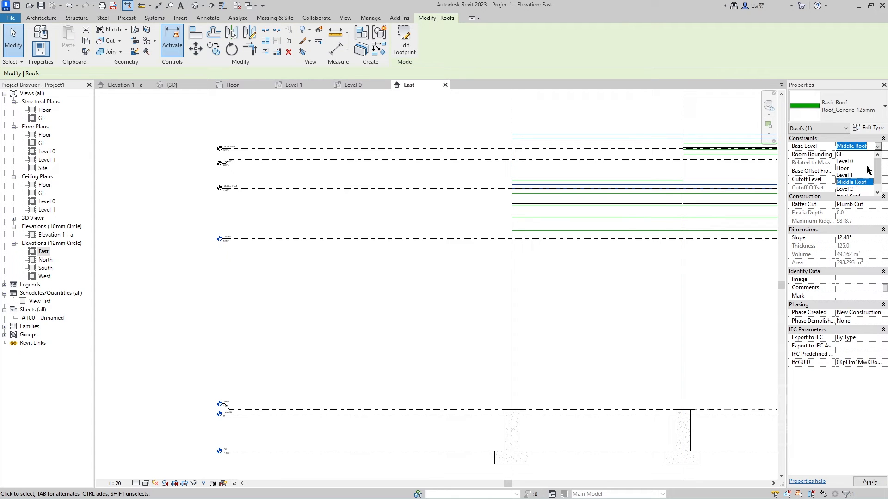
{"action": "left_click", "coordinate": [846, 175]}
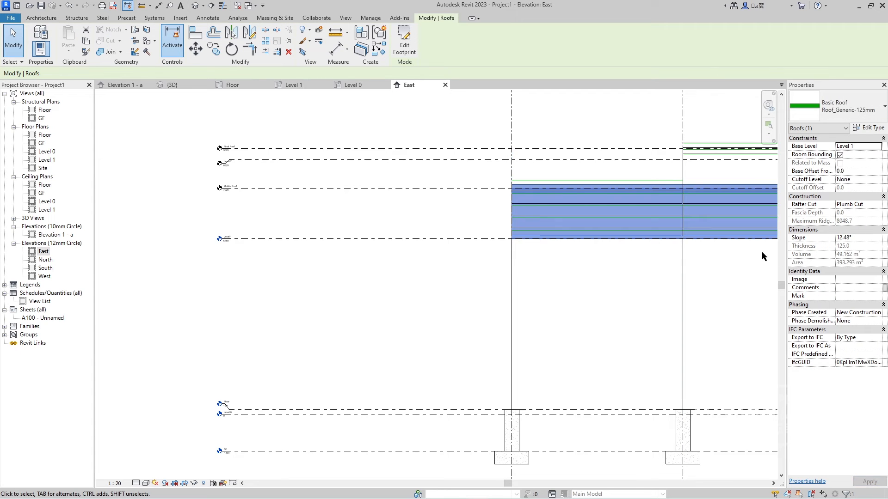
{"action": "left_click", "coordinate": [177, 85]}
{"action": "middle_click_drag", "start_coordinate": [416, 277], "coordinate": [584, 452], "text": "shift"}
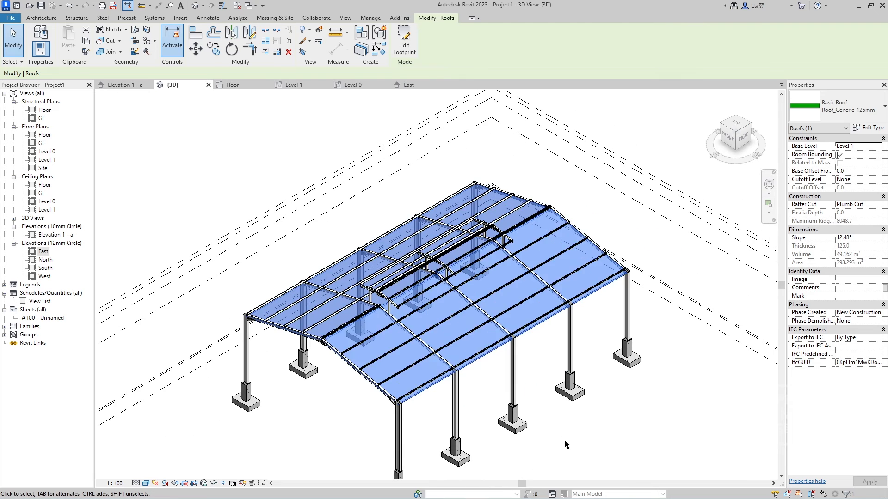
{"action": "left_click", "coordinate": [585, 452]}
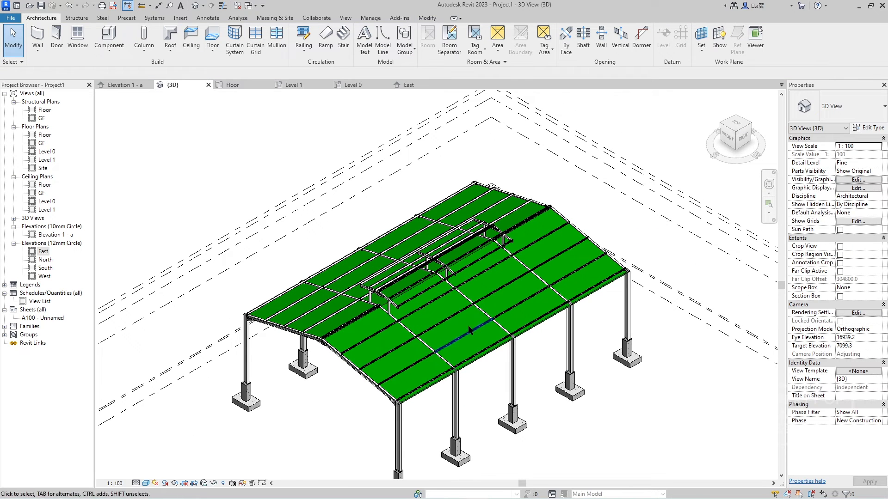
Temporarily hide the roof in the 3D view, and undo both the hide and the roof's base level change
{"action": "left_click", "coordinate": [294, 84]}
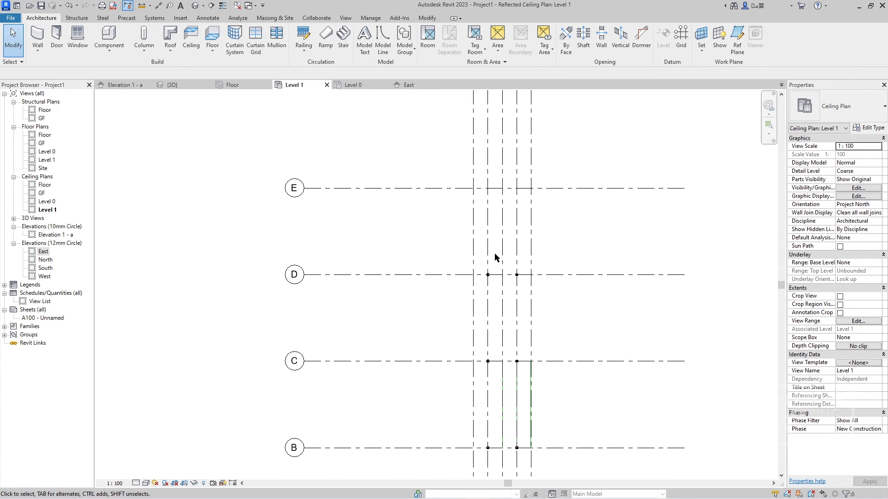
{"action": "left_click", "coordinate": [355, 85]}
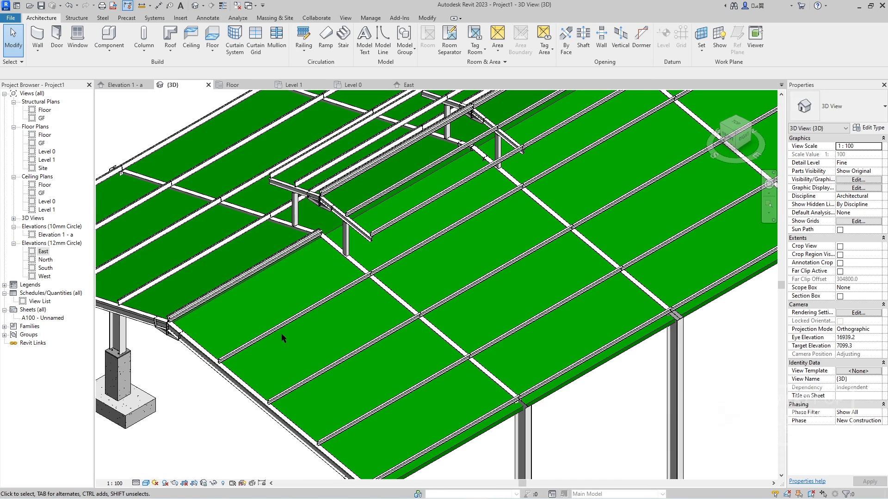
{"action": "left_click", "coordinate": [279, 334]}
{"action": "key", "text": "h"}
{"action": "key", "text": "h"}
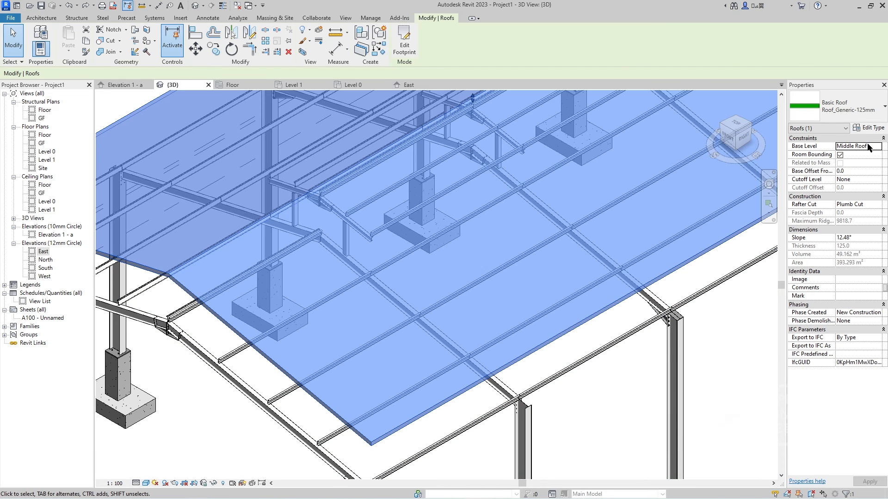
Set the roof's base level to Level 1 and its base offset to 250
{"action": "left_click", "coordinate": [878, 147]}
{"action": "left_click", "coordinate": [855, 178]}
{"action": "left_click", "coordinate": [850, 171]}
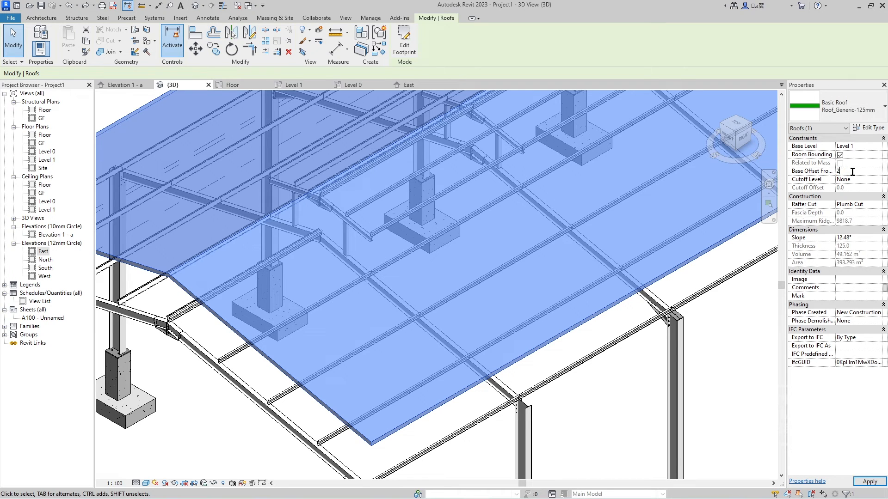
{"action": "key", "text": "Return"}
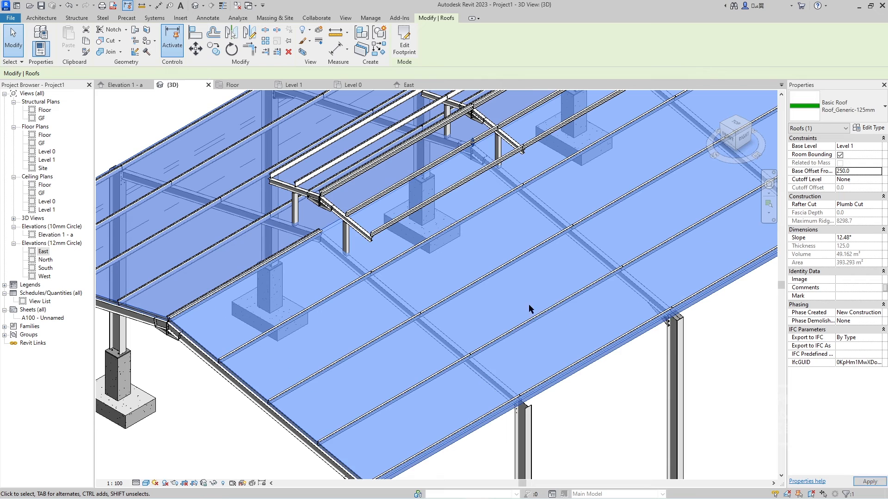
Raise the roof's base offset to 400 and check its fit over the C-channel purlins in the front 3D view
{"action": "left_click", "coordinate": [123, 85]}
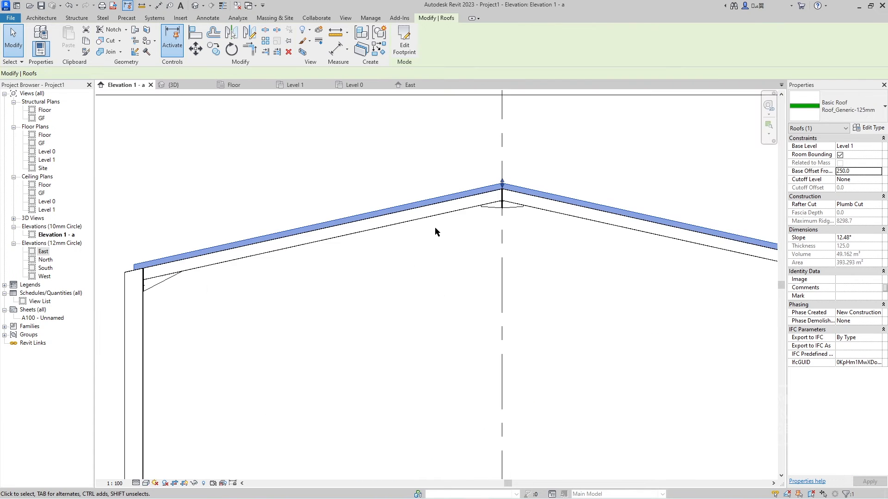
{"action": "left_click", "coordinate": [854, 170]}
{"action": "type", "text": "400"}
{"action": "left_click", "coordinate": [174, 85]}
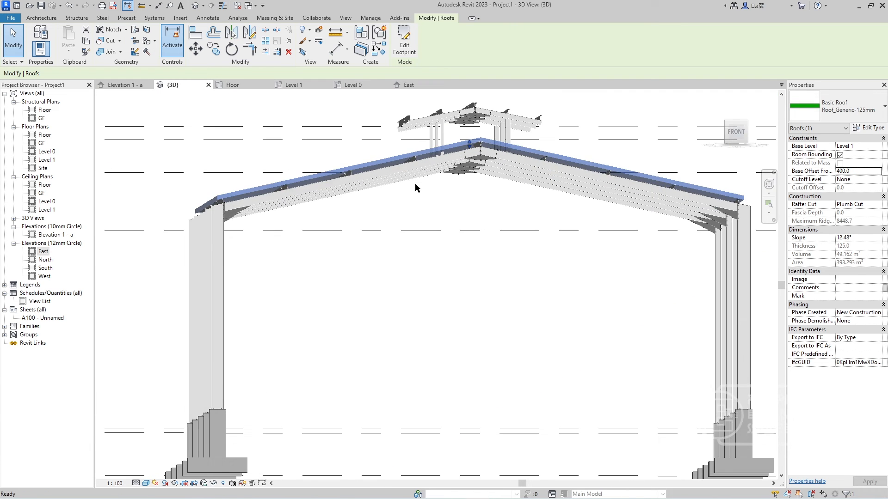
{"action": "scroll", "coordinate": [349, 175], "scroll_direction": "up", "scroll_amount": 10}
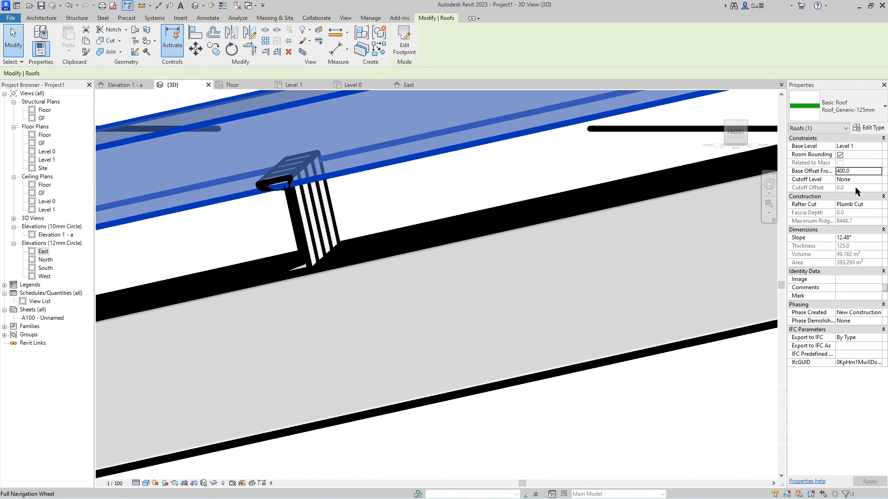
Try roof base offsets of 500 and 450 to clear the purlins
{"action": "left_click", "coordinate": [860, 172]}
{"action": "type", "text": "500"}
{"action": "left_click", "coordinate": [857, 172]}
{"action": "type", "text": "45"}
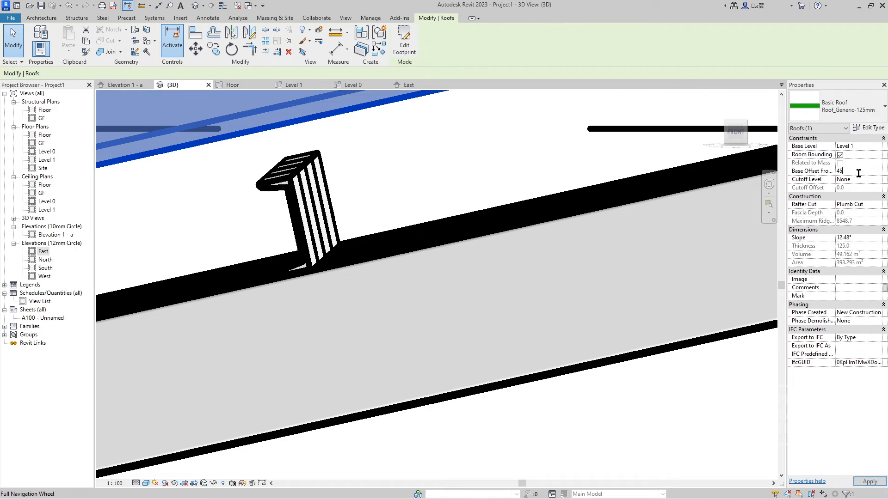
{"action": "type", "text": "0"}
{"action": "key", "text": "Return"}
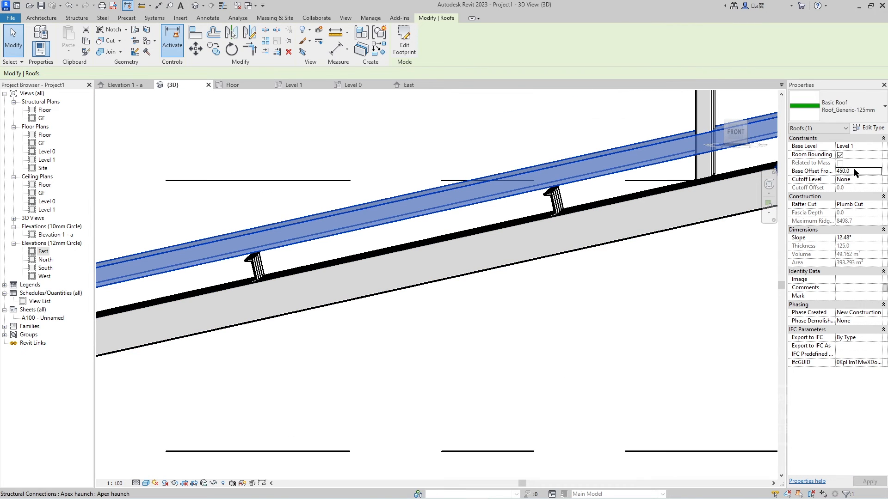
Lower the main roof's base offset to 420 and finally 410 to rest it on the purlins, and open the Level 1 ceiling plan
{"action": "type", "text": "3"}
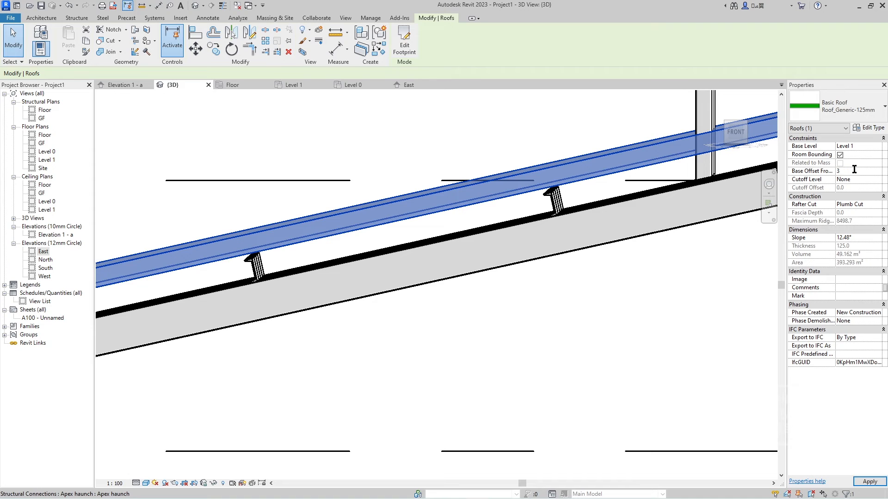
{"action": "type", "text": "20"}
{"action": "key", "text": "Return"}
{"action": "type", "text": "41"}
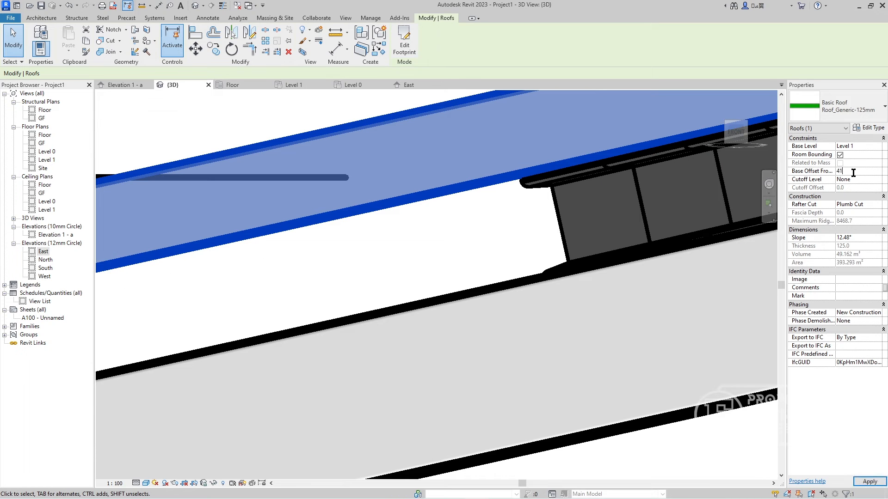
{"action": "type", "text": "0"}
{"action": "key", "text": "Return"}
{"action": "scroll", "coordinate": [536, 240], "scroll_direction": "down", "scroll_amount": 9}
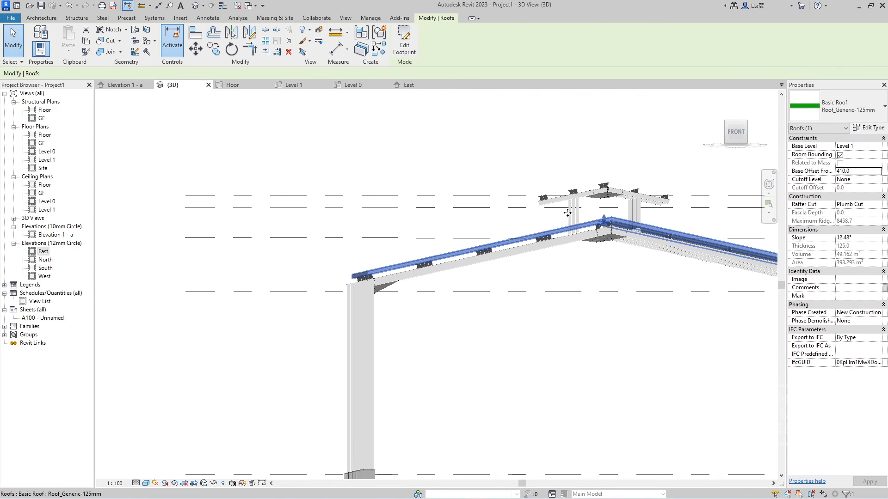
{"action": "left_click", "coordinate": [745, 123]}
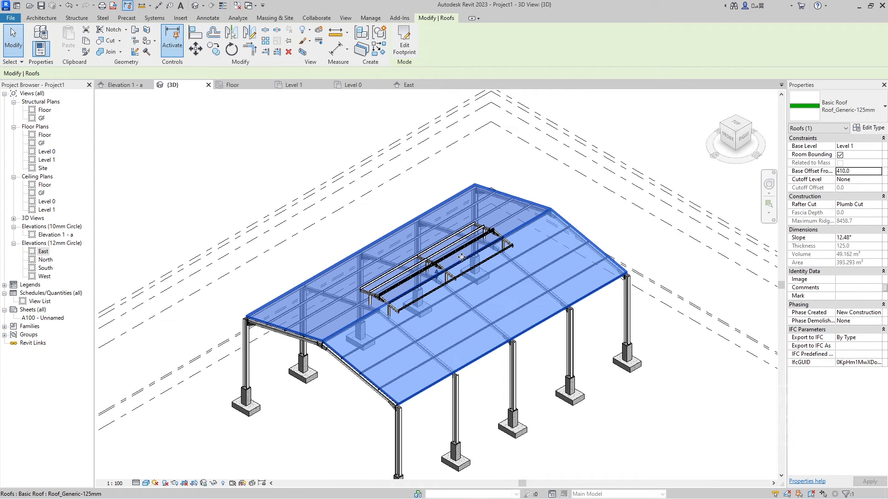
{"action": "left_click", "coordinate": [300, 85]}
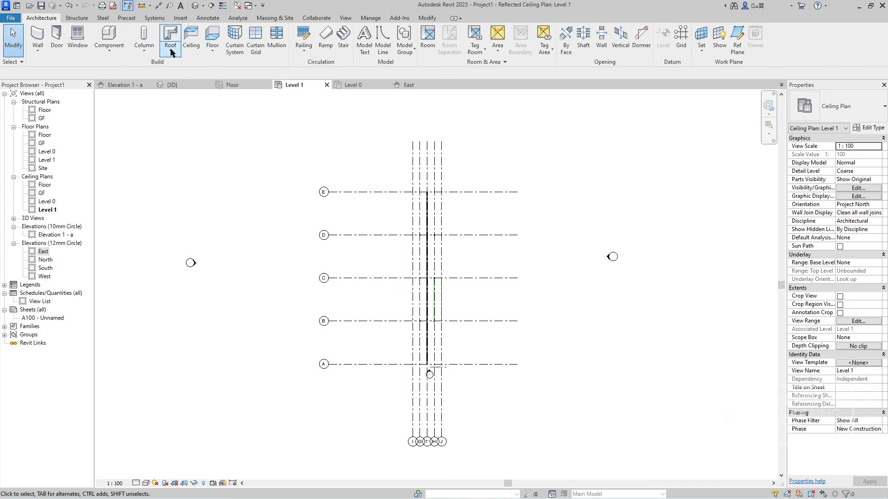
{"action": "left_click", "coordinate": [171, 52]}
{"action": "left_click", "coordinate": [148, 86]}
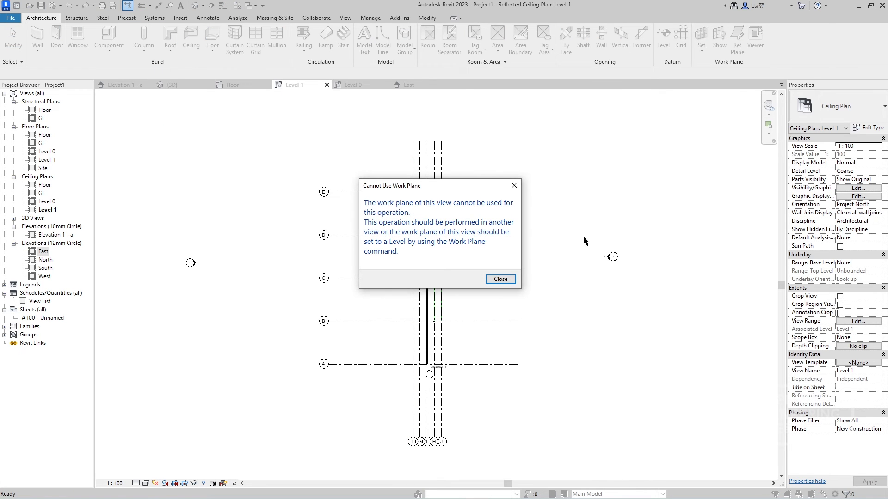
{"action": "key", "text": "Escape"}
{"action": "left_click", "coordinate": [703, 53]}
{"action": "left_click", "coordinate": [471, 253]}
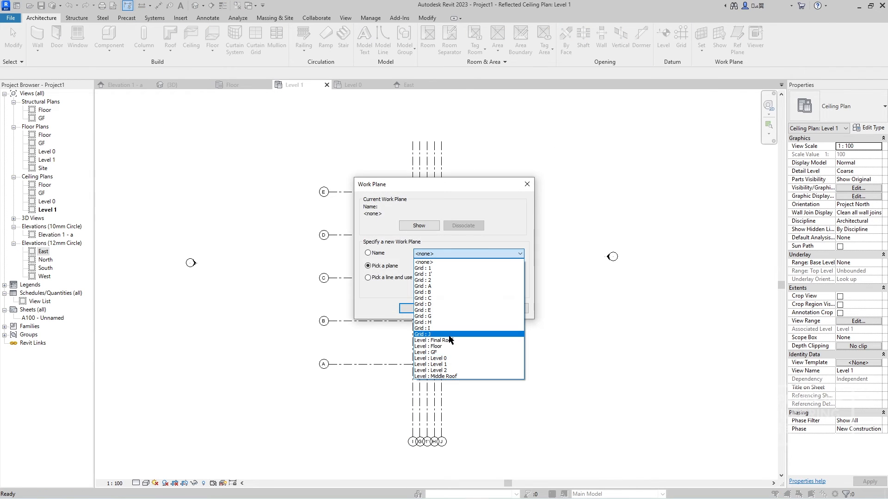
{"action": "key", "text": "Escape"}
{"action": "key", "text": "Escape"}
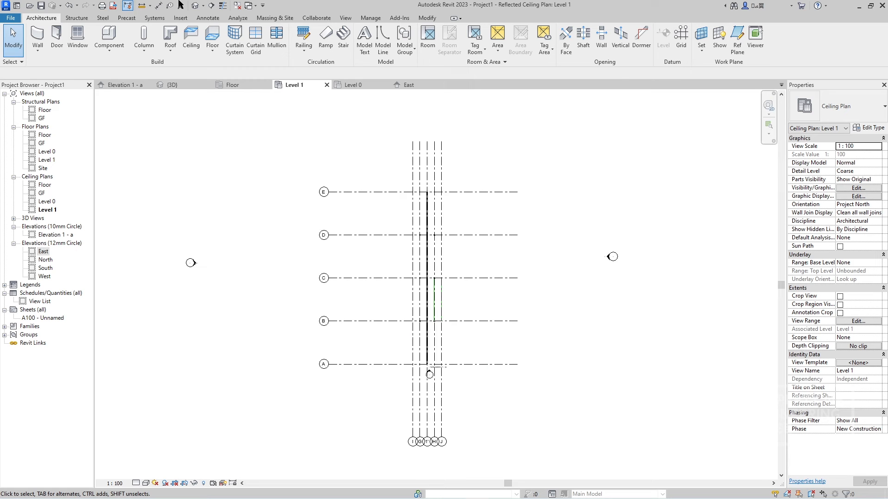
Start a roof by footprint and draw its rectangular boundary between grids I and J, from grid B to grid E
{"action": "left_click", "coordinate": [170, 37]}
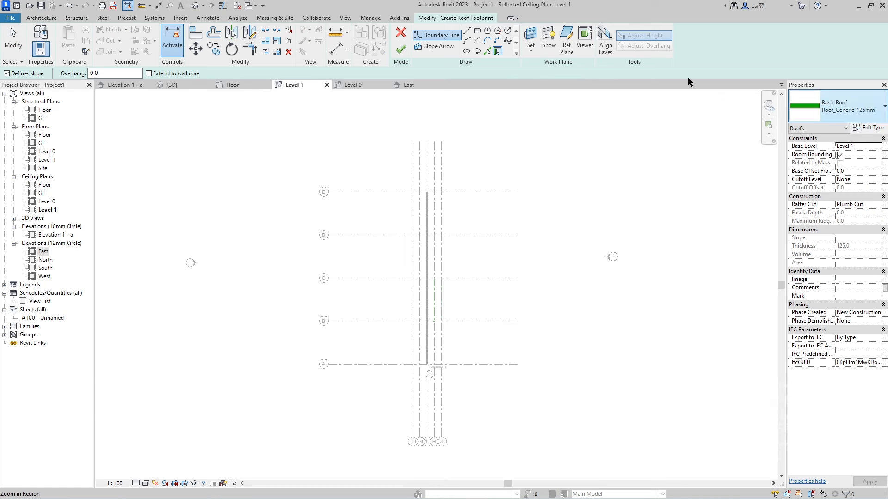
{"action": "scroll", "coordinate": [410, 353], "scroll_direction": "up", "scroll_amount": 10}
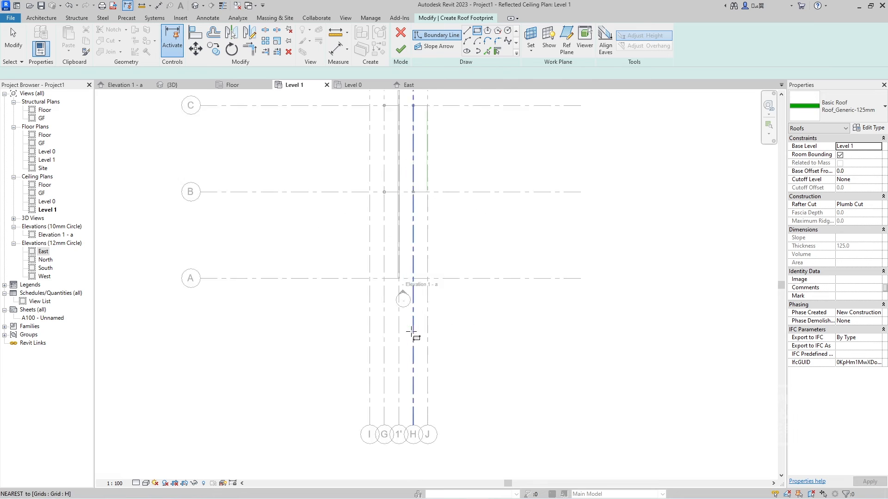
{"action": "scroll", "coordinate": [267, 391], "scroll_direction": "down", "scroll_amount": 10}
{"action": "left_click", "coordinate": [362, 405]}
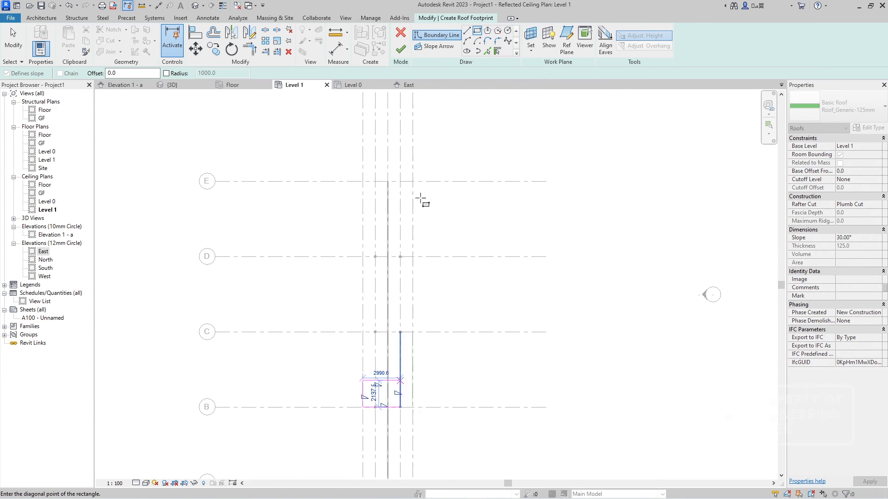
{"action": "left_click", "coordinate": [411, 180]}
{"action": "key", "text": "Escape"}
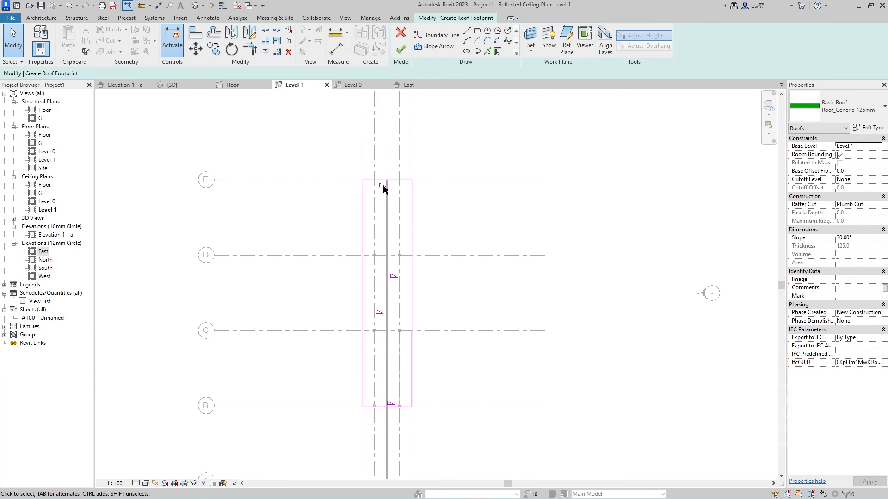
Turn off slope definition for the two short footprint edges on grids E and B
{"action": "left_click", "coordinate": [383, 180]}
{"action": "left_click", "coordinate": [839, 147]}
{"action": "scroll", "coordinate": [554, 278], "scroll_direction": "down", "scroll_amount": 3}
{"action": "middle_click_drag", "start_coordinate": [556, 266], "coordinate": [557, 156]}
{"action": "scroll", "coordinate": [456, 296], "scroll_direction": "up", "scroll_amount": 3}
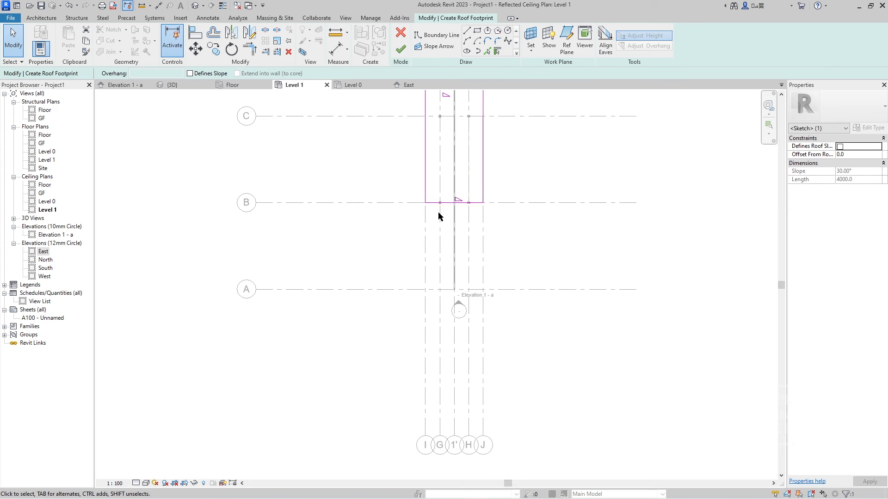
{"action": "left_click", "coordinate": [458, 202]}
Set the new roof's base level to Middle Roof in the 3D view and finish the footprint
{"action": "left_click", "coordinate": [172, 84]}
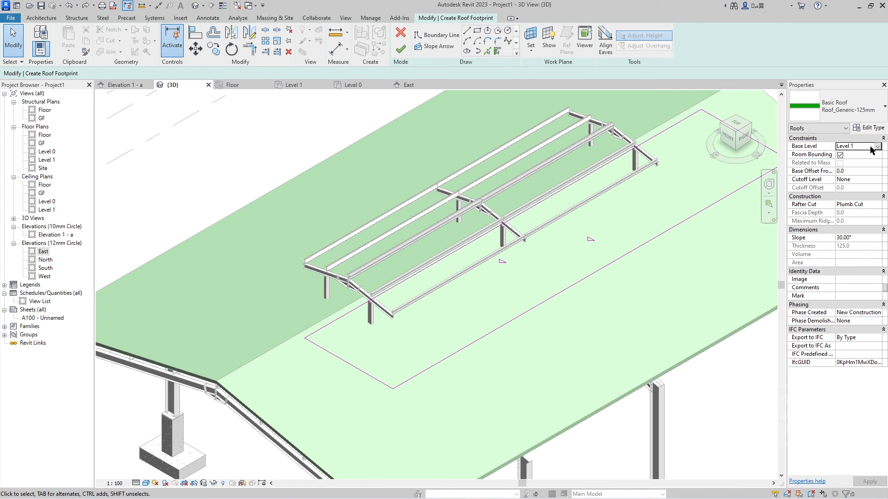
{"action": "left_click", "coordinate": [878, 146]}
{"action": "left_click", "coordinate": [850, 182]}
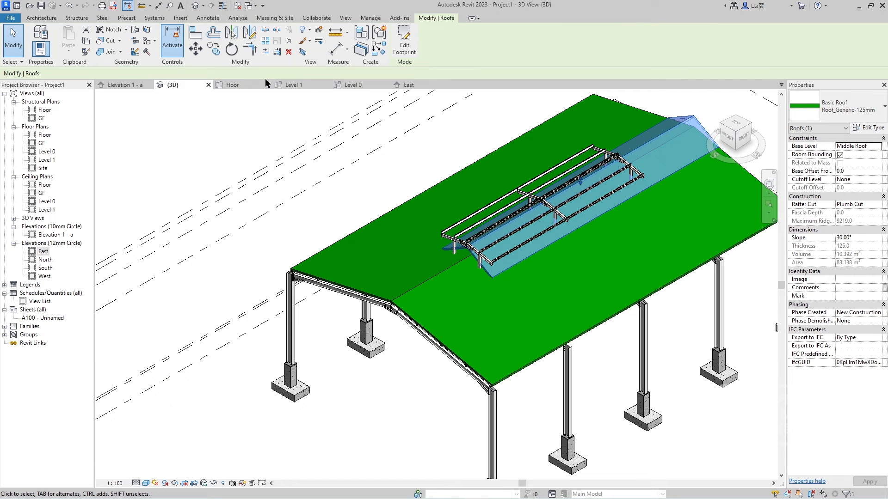
Place a framing elevation beside grid B in the Level 0 ceiling plan and open its view
{"action": "left_click", "coordinate": [353, 85]}
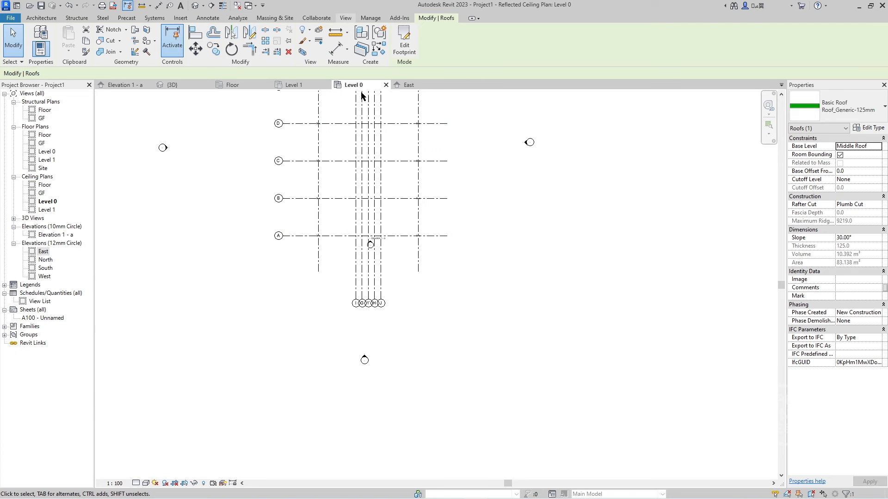
{"action": "left_click", "coordinate": [345, 18]}
{"action": "left_click", "coordinate": [387, 50]}
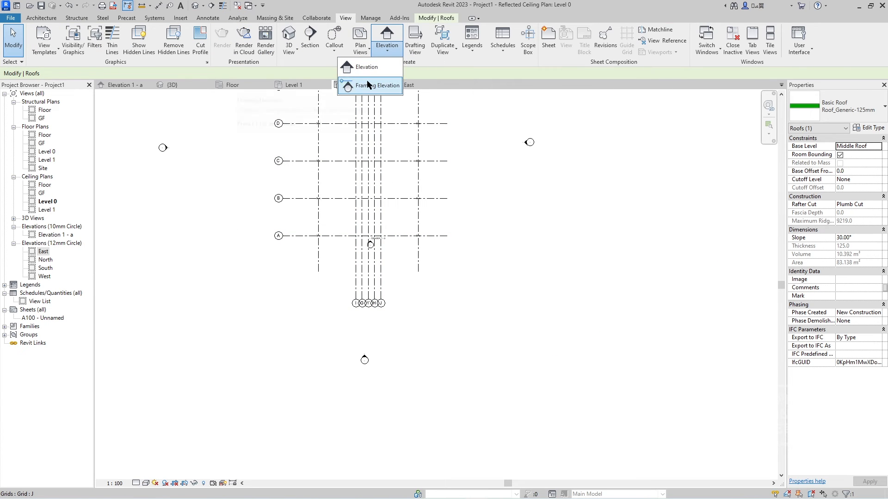
{"action": "left_click", "coordinate": [368, 85]}
{"action": "left_click", "coordinate": [391, 206]}
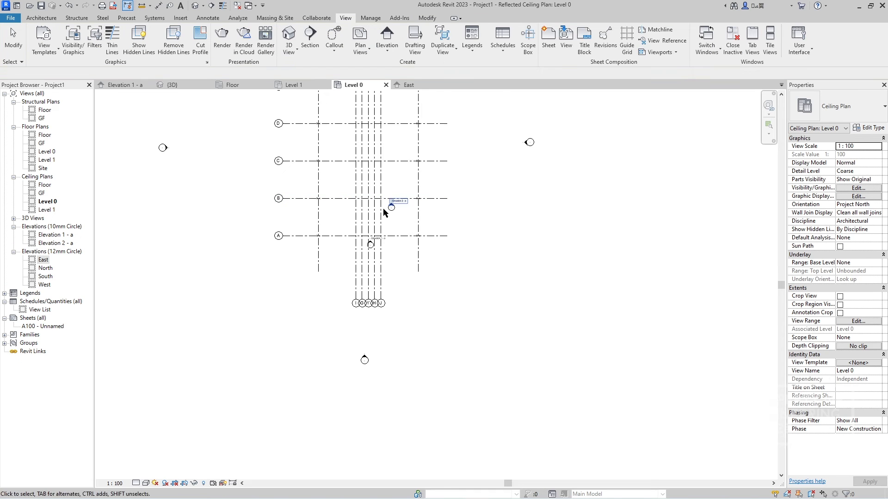
{"action": "key", "text": "Escape"}
{"action": "double_click", "coordinate": [396, 208]}
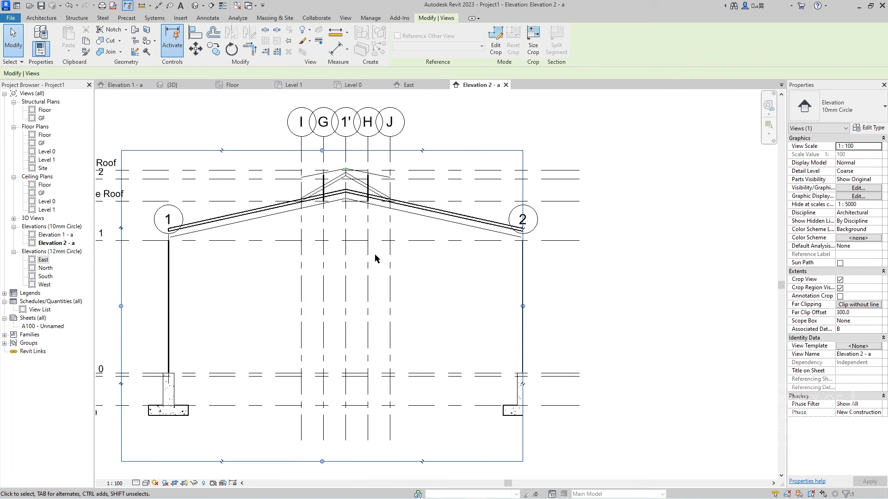
Measure the angle between the raised roof's two sloping beams with an angular dimension, without placing it
{"action": "scroll", "coordinate": [353, 174], "scroll_direction": "up", "scroll_amount": 5}
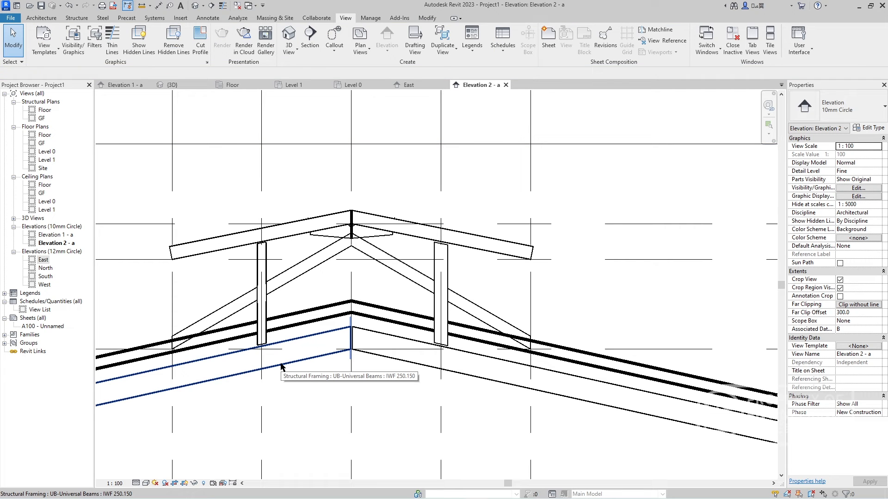
{"action": "scroll", "coordinate": [442, 248], "scroll_direction": "down", "scroll_amount": 3}
{"action": "key", "text": "d"}
{"action": "key", "text": "i"}
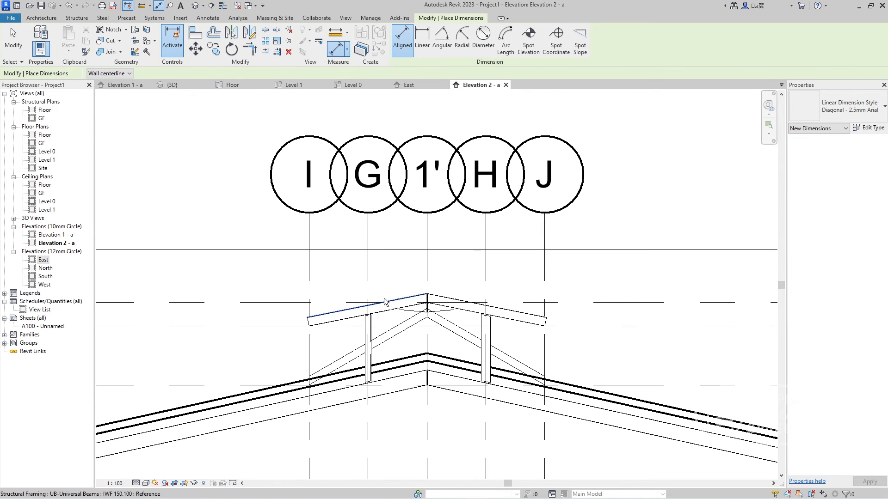
{"action": "scroll", "coordinate": [422, 254], "scroll_direction": "down", "scroll_amount": 3}
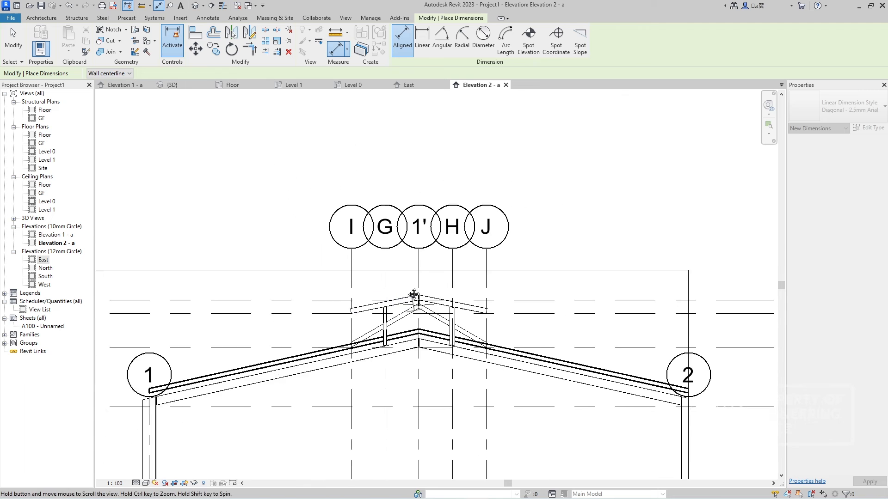
{"action": "left_click", "coordinate": [442, 42]}
{"action": "scroll", "coordinate": [381, 189], "scroll_direction": "up", "scroll_amount": 3}
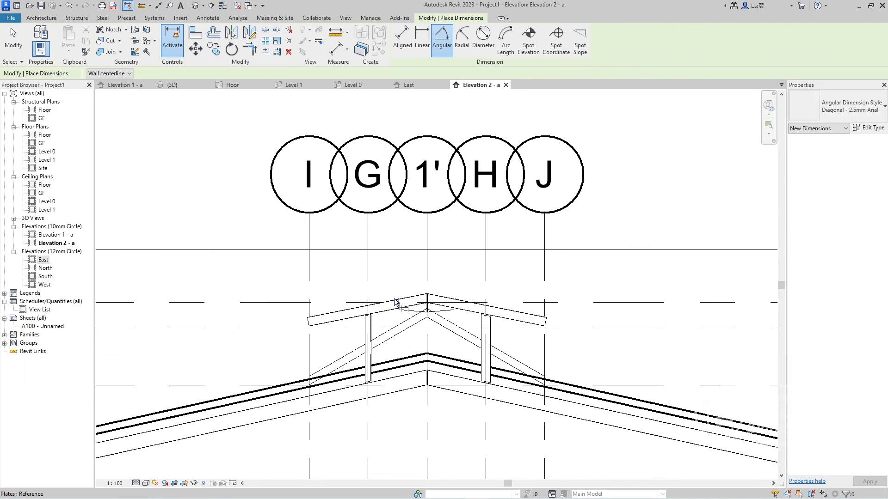
{"action": "key", "text": "d"}
{"action": "left_click", "coordinate": [407, 298]}
{"action": "left_click", "coordinate": [445, 297]}
{"action": "scroll", "coordinate": [442, 274], "scroll_direction": "up", "scroll_amount": 3}
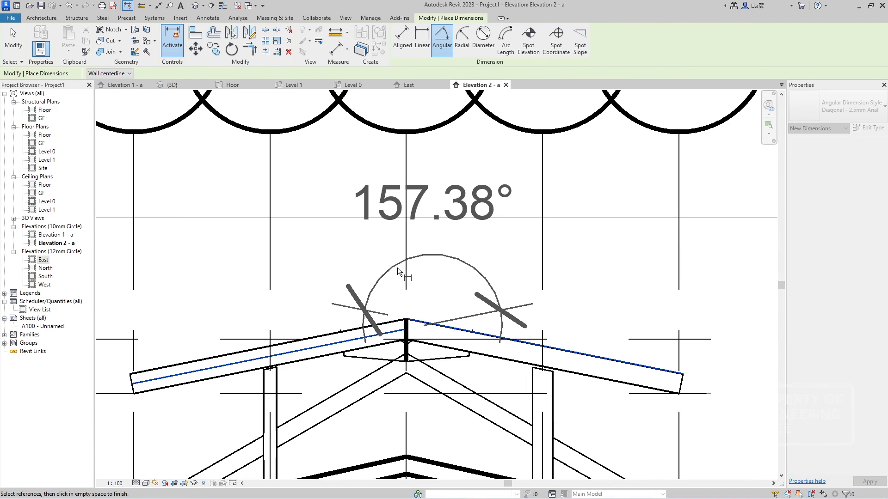
{"action": "scroll", "coordinate": [404, 273], "scroll_direction": "down", "scroll_amount": 6}
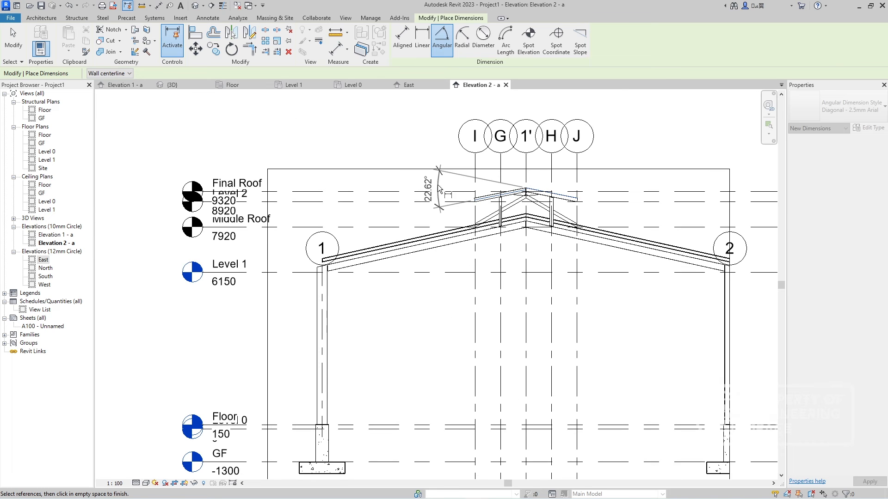
{"action": "key", "text": "Escape"}
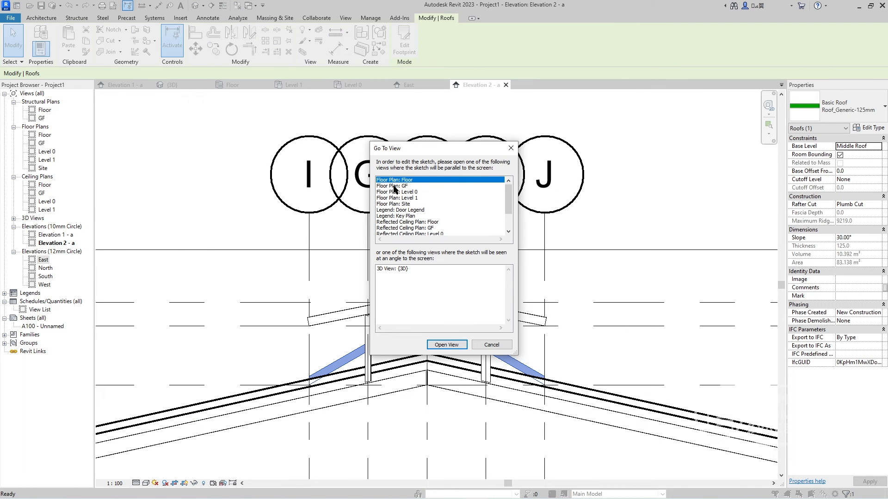
Edit the raised roof's footprint in the Level 1 floor plan, set its slope to 22.68°, and return to the 3D view
{"action": "type", "text": "2"}
{"action": "type", "text": ".68"}
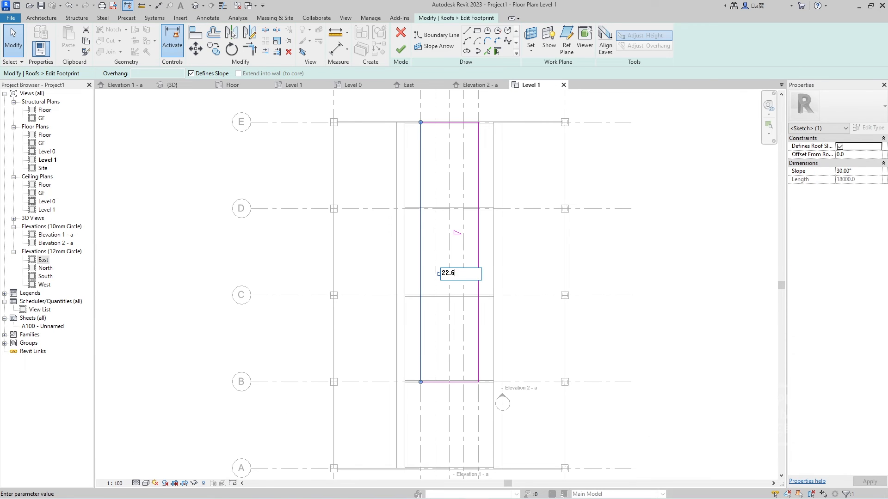
{"action": "key", "text": "Return"}
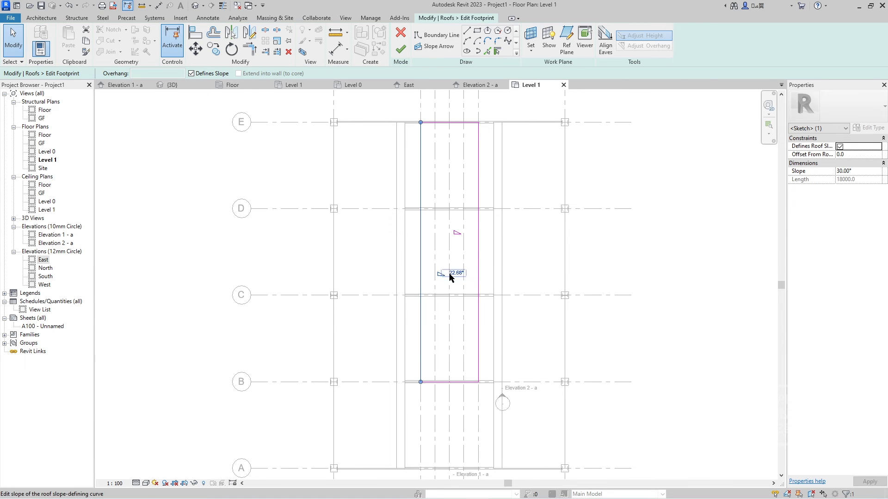
{"action": "left_click", "coordinate": [401, 48]}
{"action": "left_click", "coordinate": [169, 85]}
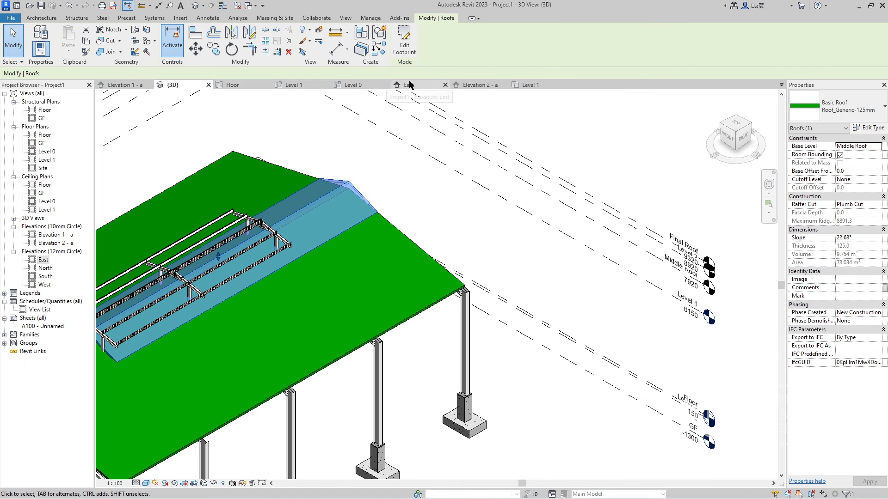
Shorten the raised roof's footprint to the length of its steel frame and inspect it from the front in 3D
{"action": "left_click", "coordinate": [360, 85]}
{"action": "middle_click_drag", "start_coordinate": [389, 282], "coordinate": [499, 155], "text": "shift"}
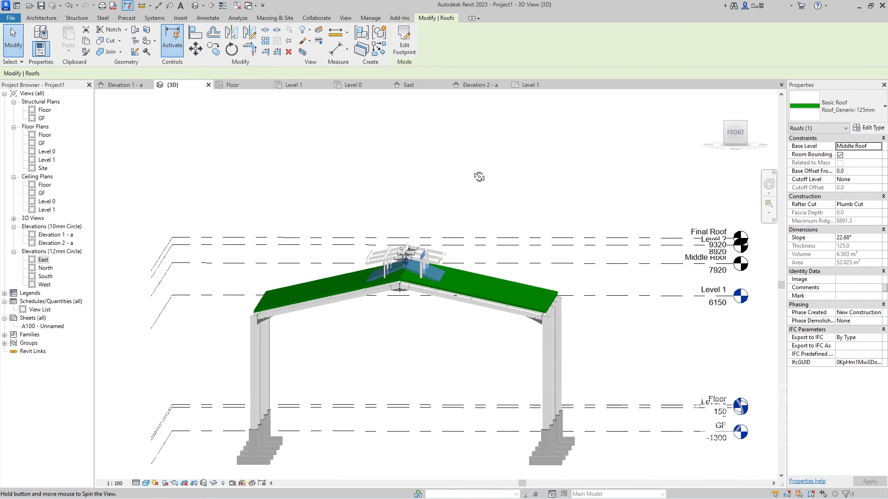
{"action": "scroll", "coordinate": [428, 251], "scroll_direction": "up", "scroll_amount": 2}
{"action": "scroll", "coordinate": [412, 263], "scroll_direction": "down", "scroll_amount": 2}
{"action": "middle_click_drag", "start_coordinate": [412, 268], "coordinate": [398, 277], "text": "shift"}
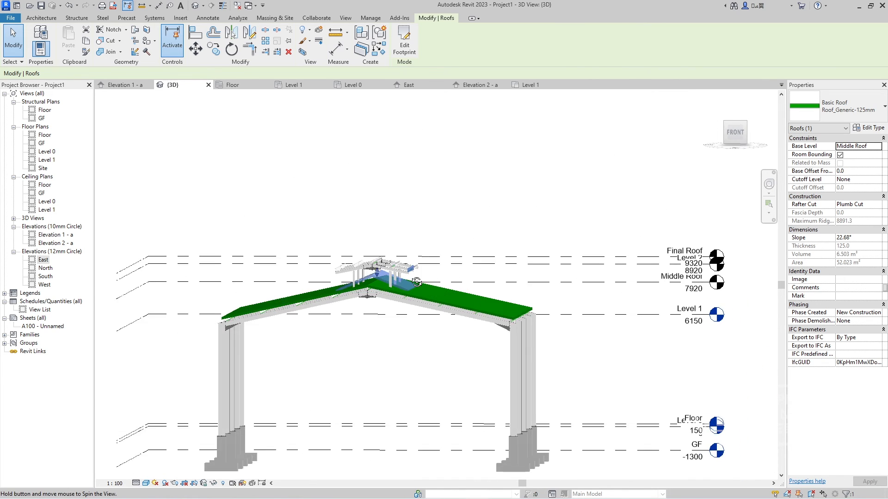
{"action": "scroll", "coordinate": [363, 292], "scroll_direction": "up", "scroll_amount": 5}
{"action": "scroll", "coordinate": [538, 282], "scroll_direction": "down", "scroll_amount": 5}
{"action": "scroll", "coordinate": [539, 282], "scroll_direction": "up", "scroll_amount": 1}
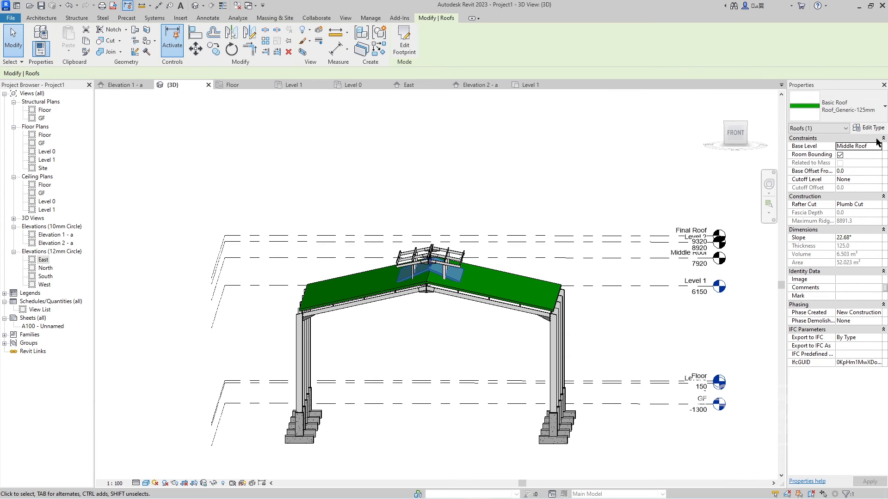
Set the raised roof's base level to Final Roof and compare it with the raised frame in 3D and in Elevation 2 - a
{"action": "left_click", "coordinate": [882, 138]}
{"action": "left_click", "coordinate": [883, 138]}
{"action": "left_click", "coordinate": [878, 146]}
{"action": "left_click", "coordinate": [849, 203]}
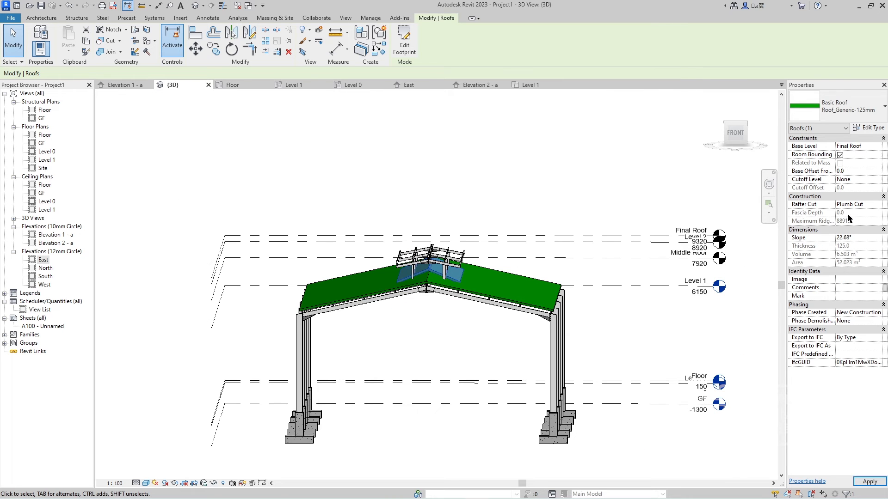
{"action": "left_click", "coordinate": [868, 481]}
{"action": "scroll", "coordinate": [458, 267], "scroll_direction": "up", "scroll_amount": 3}
{"action": "scroll", "coordinate": [456, 261], "scroll_direction": "up", "scroll_amount": 5}
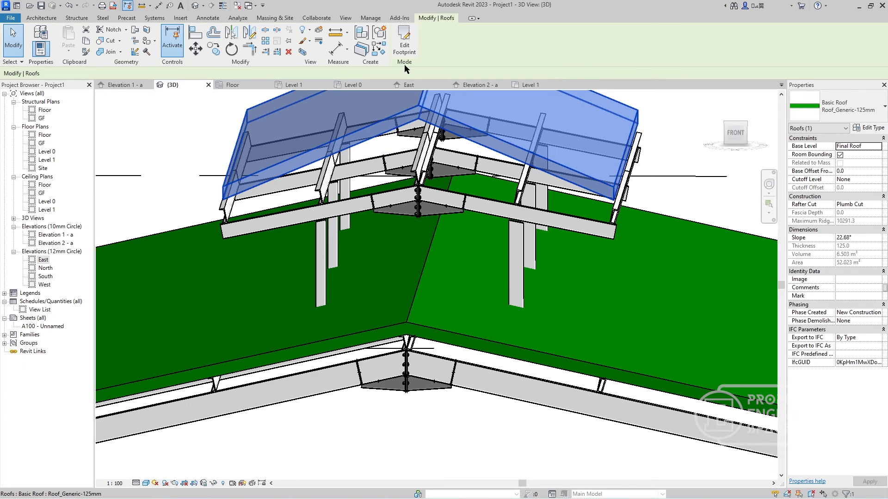
{"action": "left_click", "coordinate": [498, 87]}
{"action": "scroll", "coordinate": [466, 260], "scroll_direction": "down", "scroll_amount": 1}
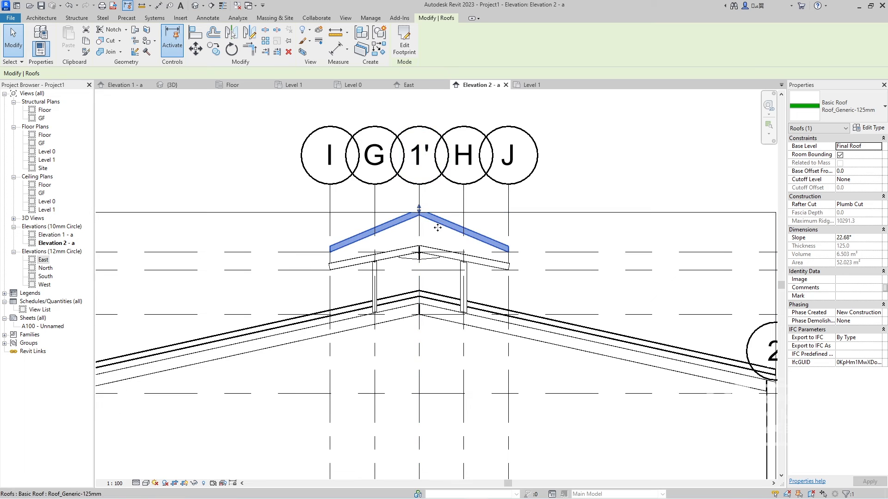
Measure the angle between the raised frame's sloping beam and the Level 2 line in Elevation 2 - a with an angular dimension
{"action": "scroll", "coordinate": [466, 260], "scroll_direction": "down", "scroll_amount": 1}
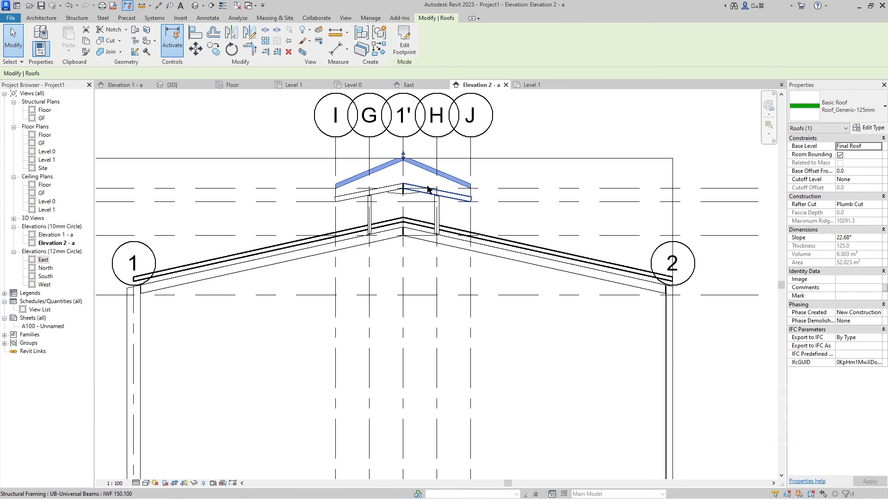
{"action": "scroll", "coordinate": [341, 204], "scroll_direction": "up", "scroll_amount": 2}
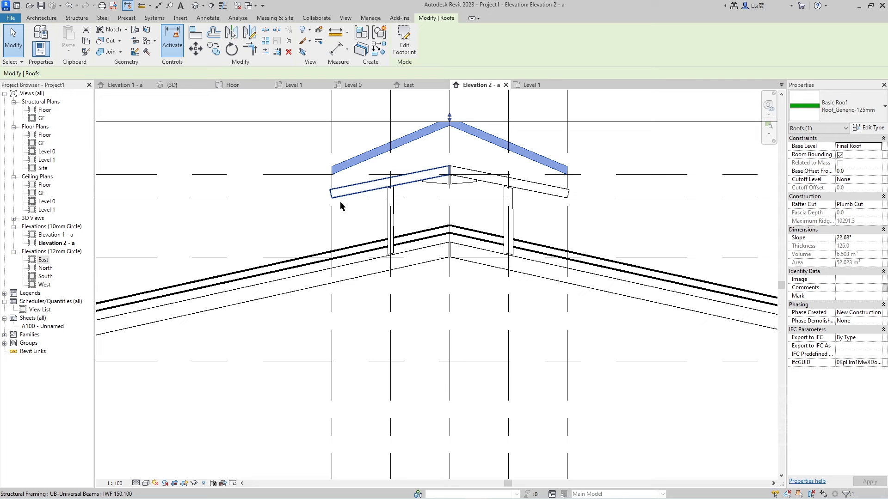
{"action": "scroll", "coordinate": [340, 204], "scroll_direction": "down", "scroll_amount": 2}
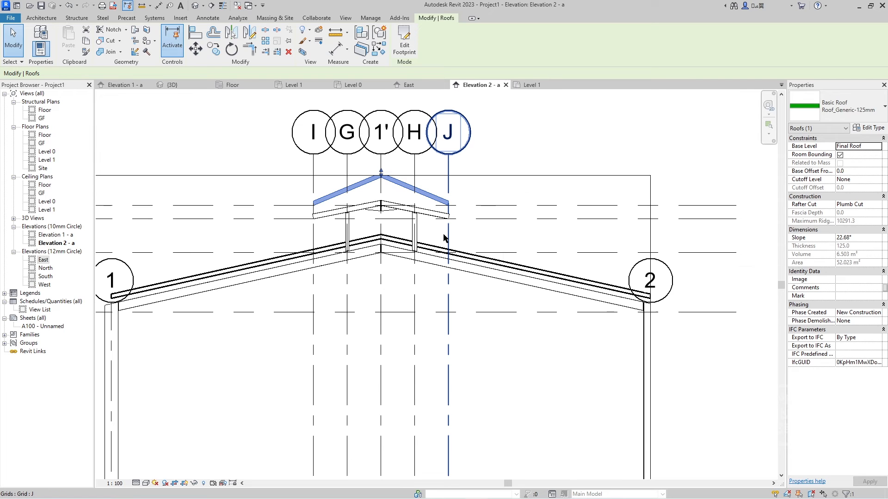
{"action": "key", "text": "Escape"}
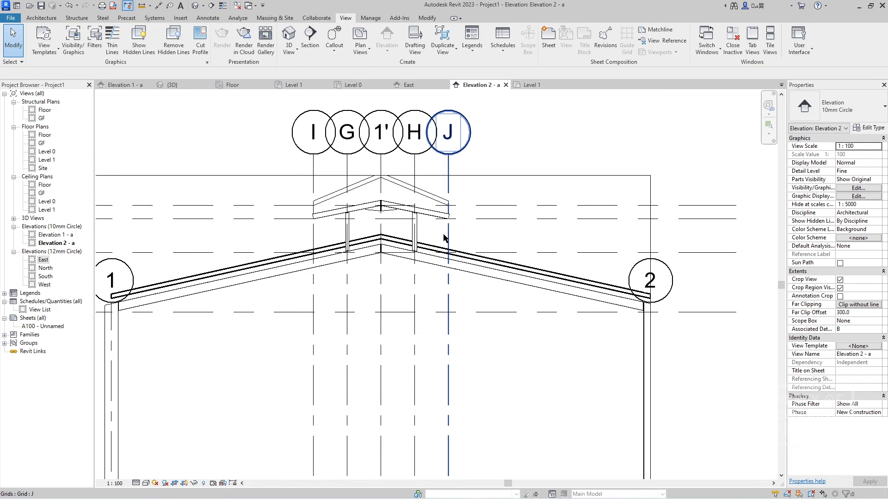
{"action": "key", "text": "d"}
{"action": "key", "text": "i"}
{"action": "left_click", "coordinate": [486, 218]}
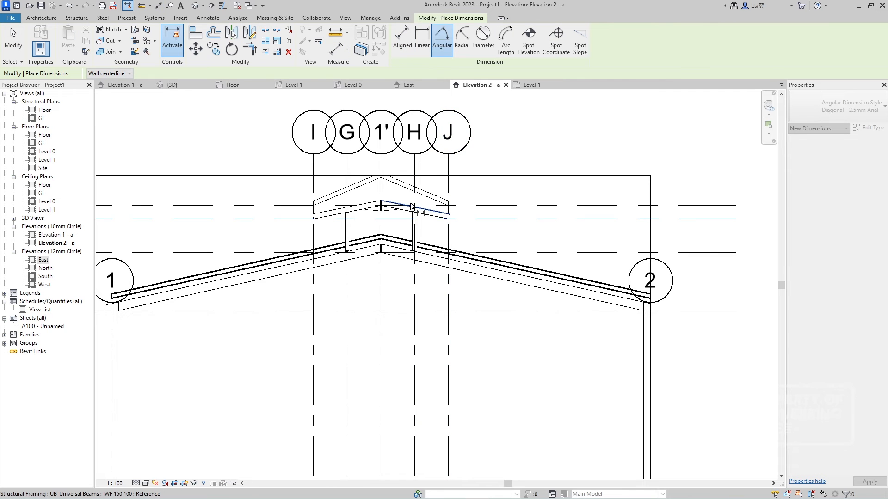
{"action": "left_click", "coordinate": [412, 207]}
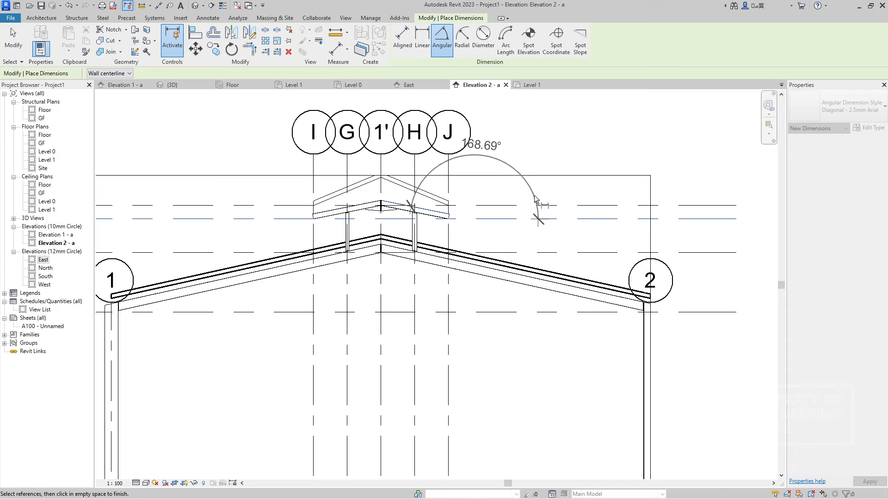
Switch to Calculator, compute 360 - 168,69, and switch back to Revit
{"action": "key", "text": "super"}
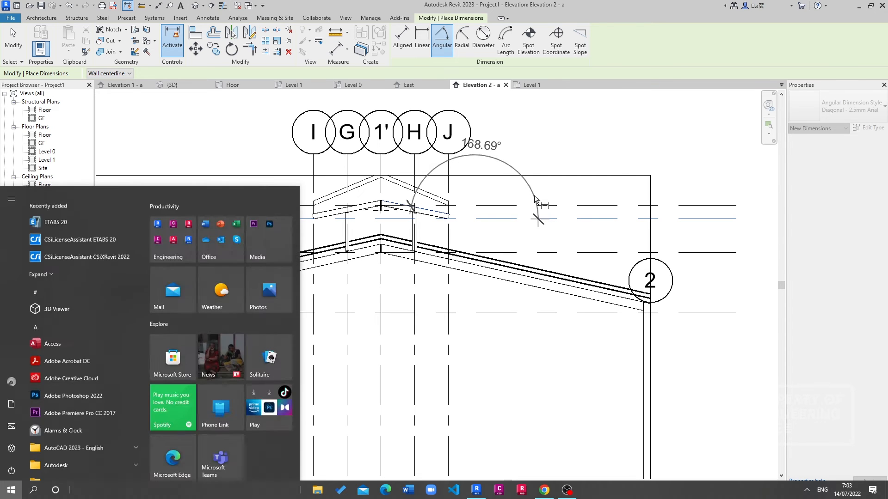
{"action": "key", "text": "Return"}
{"action": "type", "text": "16869"}
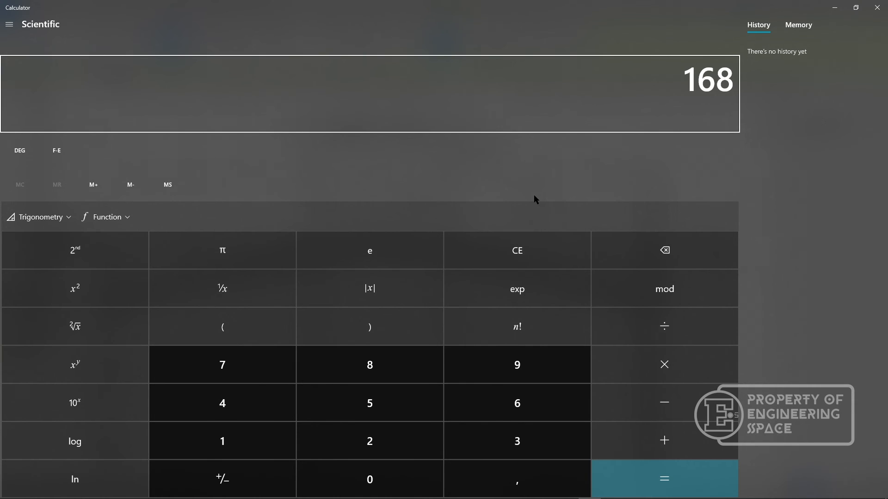
{"action": "key", "text": "Escape"}
{"action": "type", "text": "16"}
{"action": "key", "text": "BackSpace"}
{"action": "key", "text": "BackSpace"}
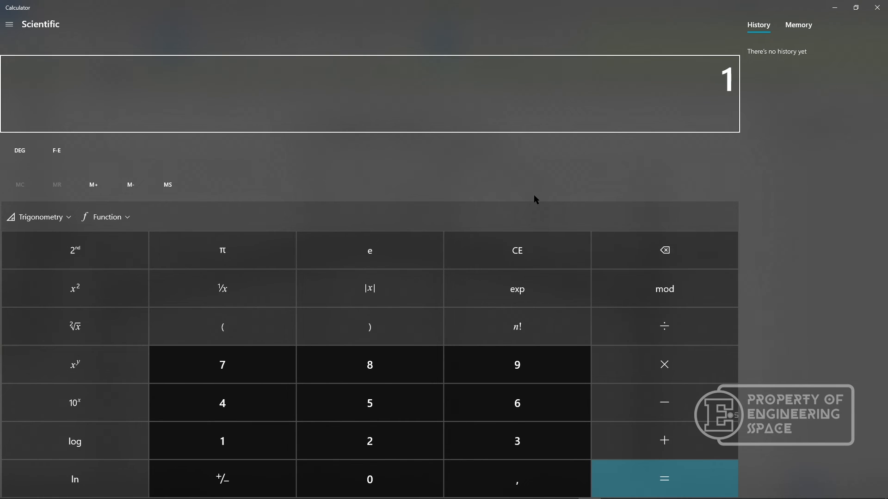
{"action": "type", "text": "360 - 168,"}
{"action": "type", "text": "69"}
{"action": "key", "text": "Return"}
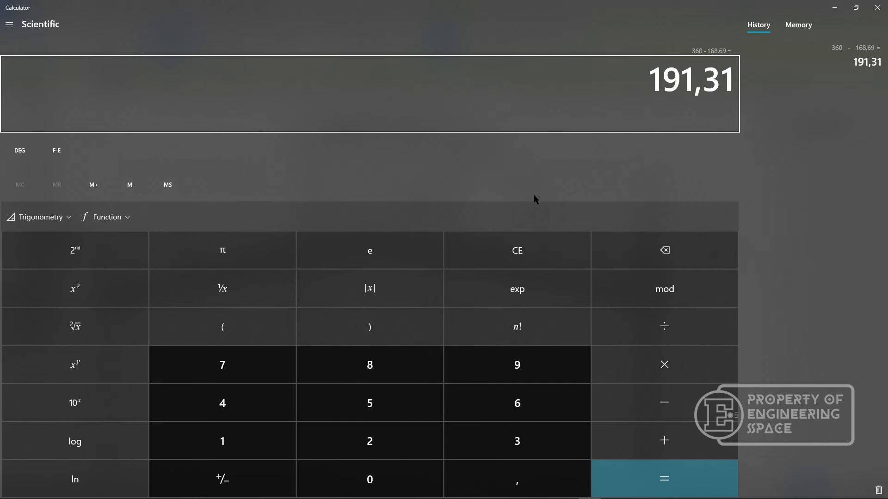
{"action": "key", "text": "Escape"}
{"action": "key", "text": "alt+Tab"}
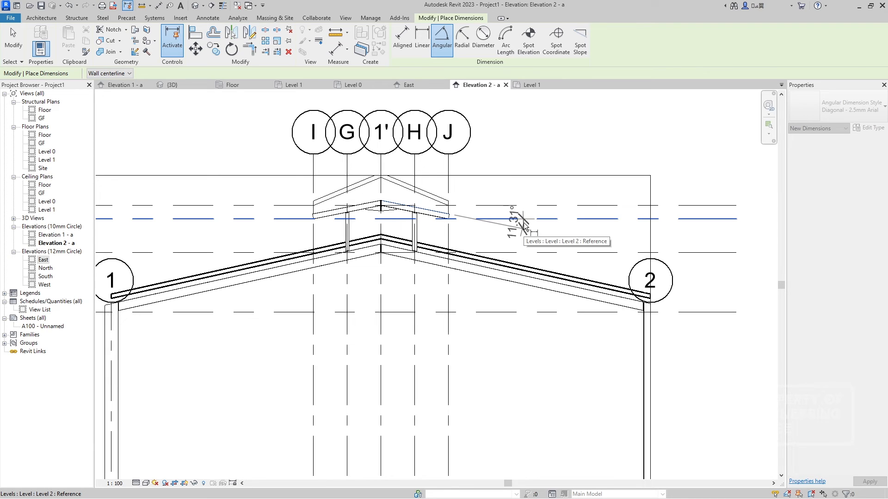
Read the acute angle below the Level 2 line, leave the dimension unplaced, and set the raised roof's slope to 11.31°
{"action": "scroll", "coordinate": [524, 223], "scroll_direction": "up", "scroll_amount": 5}
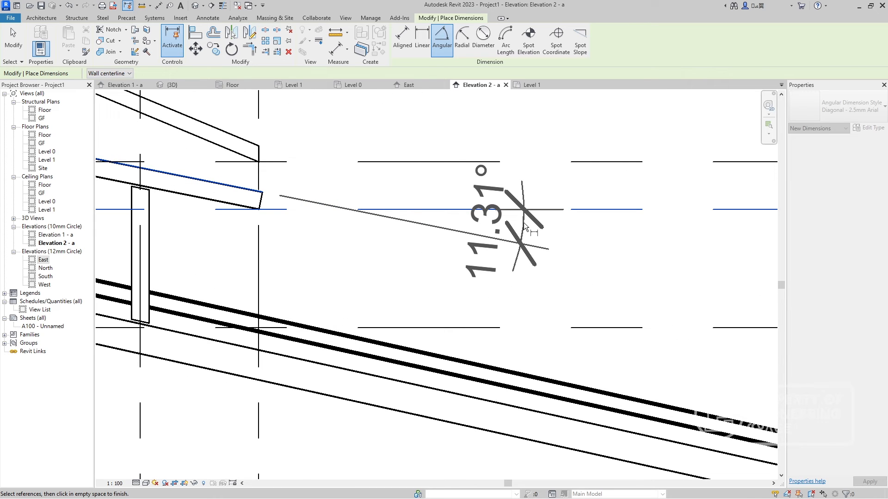
{"action": "scroll", "coordinate": [523, 223], "scroll_direction": "down", "scroll_amount": 5}
{"action": "key", "text": "Escape"}
{"action": "key", "text": "Escape"}
{"action": "left_click", "coordinate": [418, 190]}
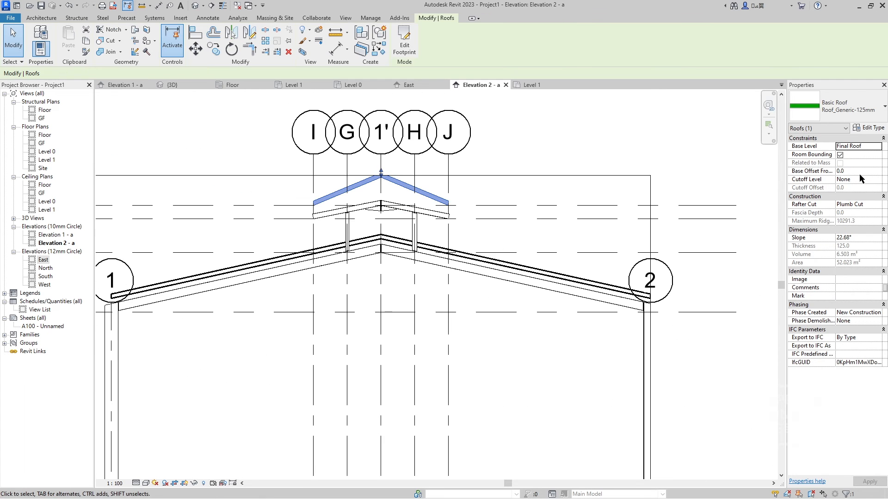
{"action": "left_click", "coordinate": [859, 237]}
{"action": "type", "text": "11.31"}
{"action": "scroll", "coordinate": [546, 217], "scroll_direction": "up", "scroll_amount": 2}
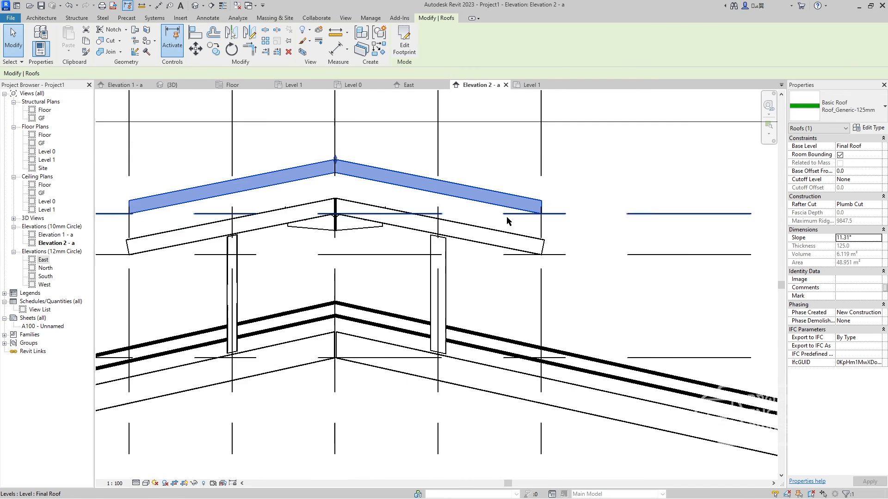
Try base offsets of -250, -200 and -150 for the raised roof in Elevation 2 - a
{"action": "left_click", "coordinate": [854, 170]}
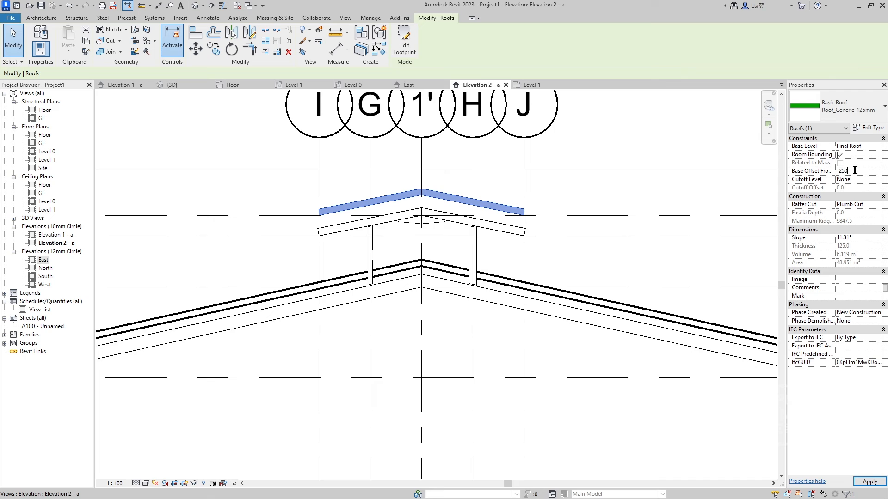
{"action": "key", "text": "Return"}
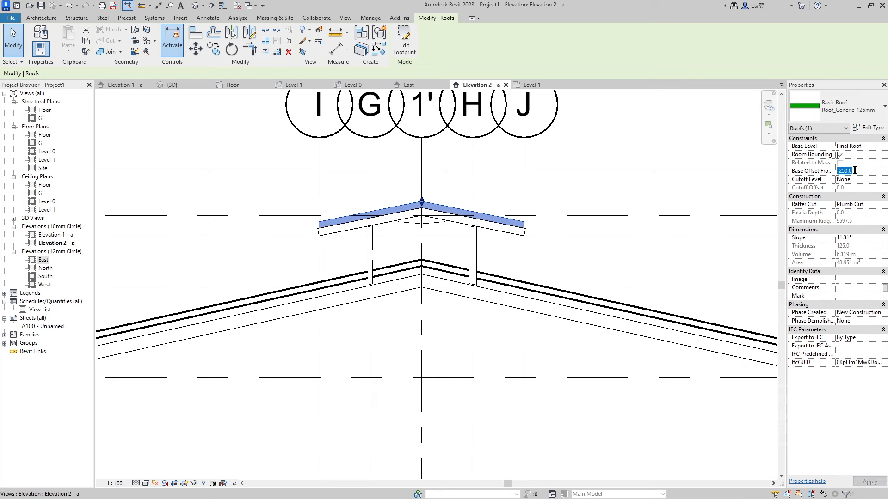
{"action": "type", "text": "-200.0"}
{"action": "key", "text": "Return"}
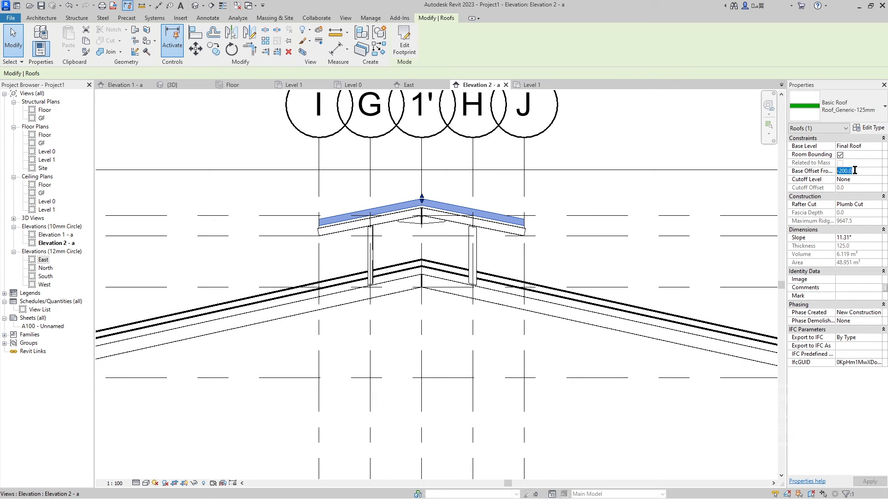
{"action": "type", "text": "-15"}
{"action": "key", "text": "Return"}
{"action": "key", "text": "Escape"}
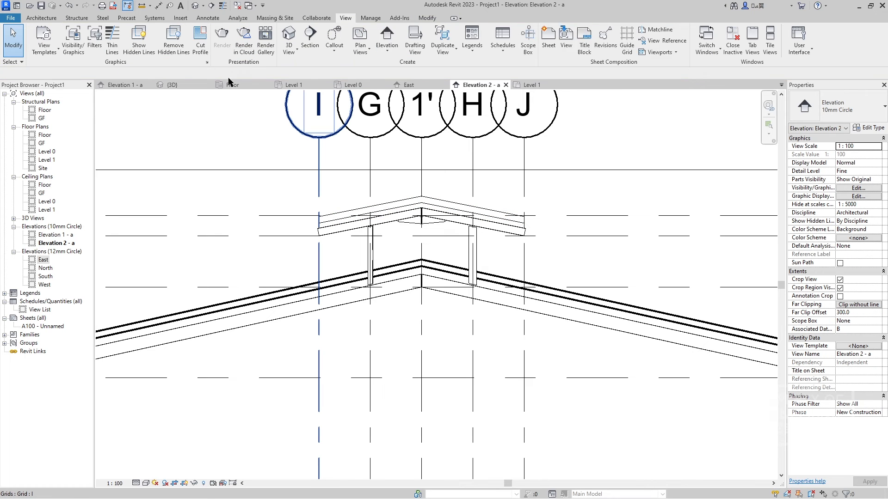
Try a base offset of -50 for the raised roof in the 3D view, then set it to -100 and inspect its fit
{"action": "left_click", "coordinate": [172, 85]}
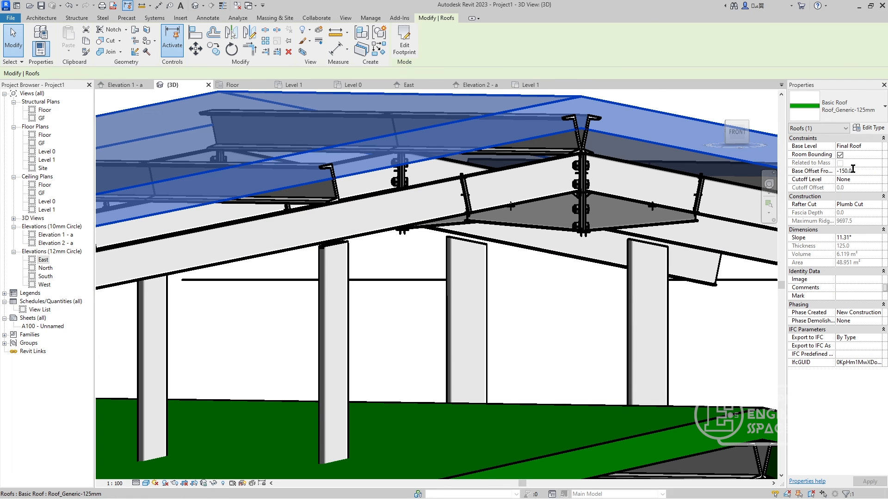
{"action": "left_click", "coordinate": [853, 170]}
{"action": "type", "text": "-50"}
{"action": "key", "text": "Return"}
{"action": "middle_click_drag", "start_coordinate": [677, 204], "coordinate": [653, 190], "text": "shift"}
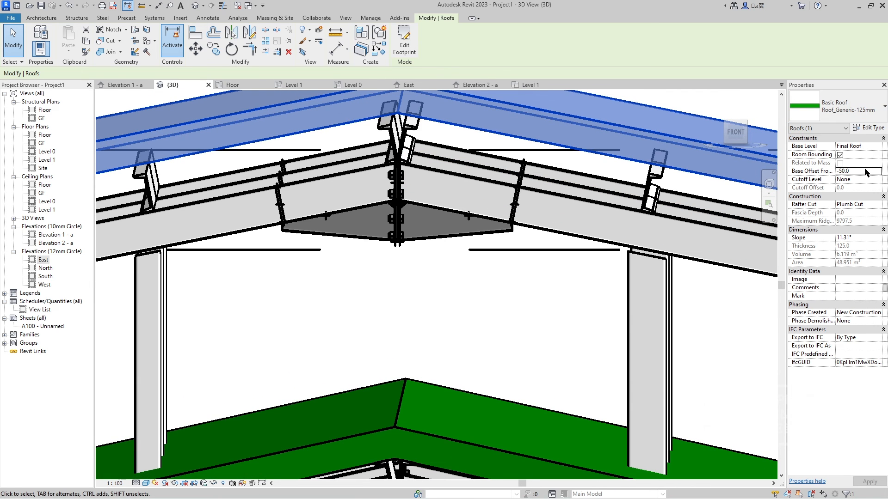
{"action": "type", "text": "-10"}
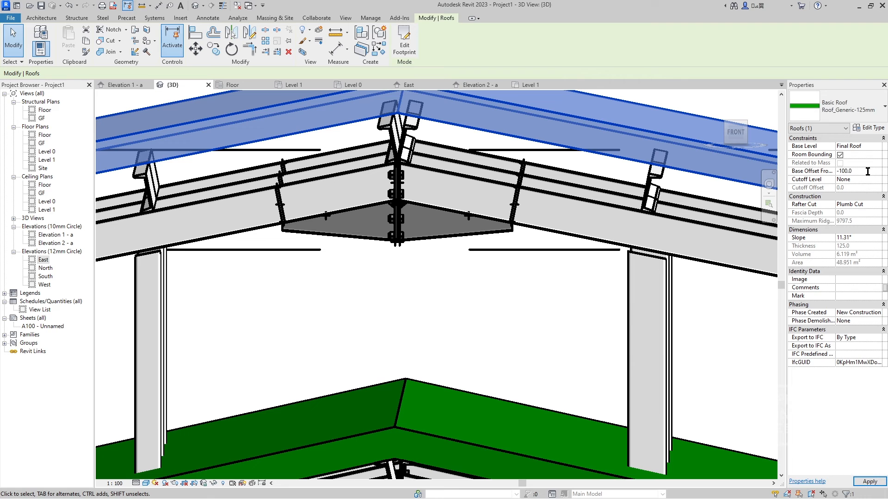
{"action": "key", "text": "Return"}
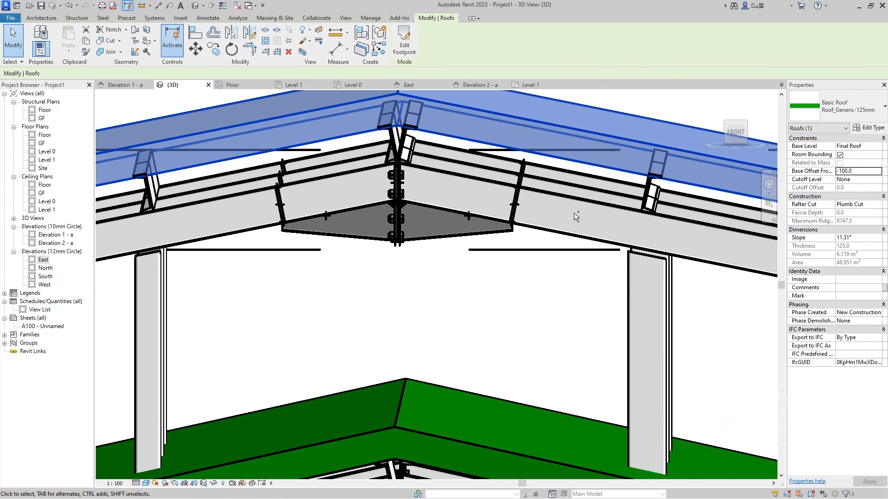
{"action": "middle_click_drag", "start_coordinate": [574, 212], "coordinate": [492, 233], "text": "shift"}
{"action": "scroll", "coordinate": [575, 198], "scroll_direction": "down", "scroll_amount": 10}
{"action": "key", "text": "Escape"}
Edit the main roof's footprint in the Level 0 ceiling plan and sketch a 4000 x 12000 rectangular opening between grids I–J and B–D
{"action": "left_click", "coordinate": [500, 224]}
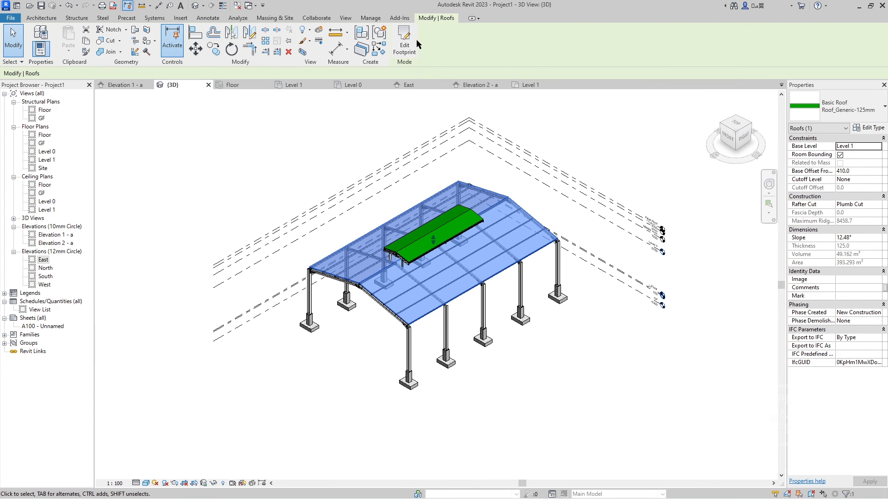
{"action": "left_click", "coordinate": [312, 89]}
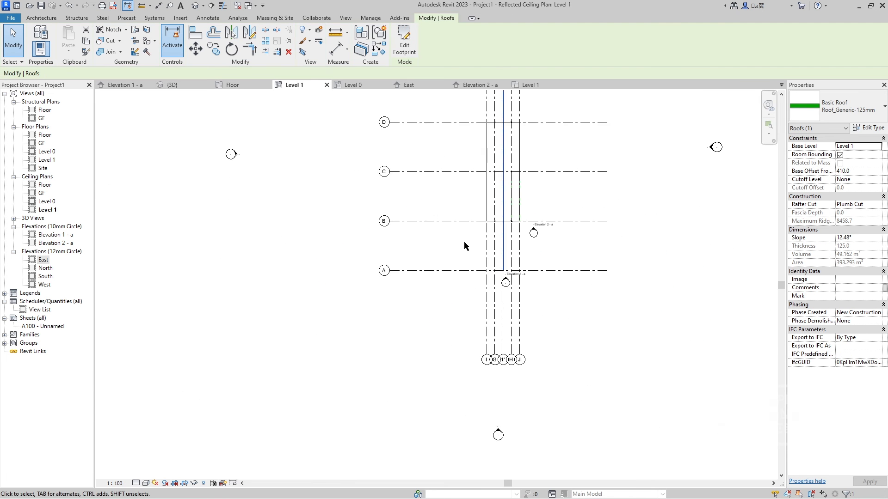
{"action": "left_click", "coordinate": [353, 84]}
{"action": "double_click", "coordinate": [413, 273]}
{"action": "left_click", "coordinate": [477, 30]}
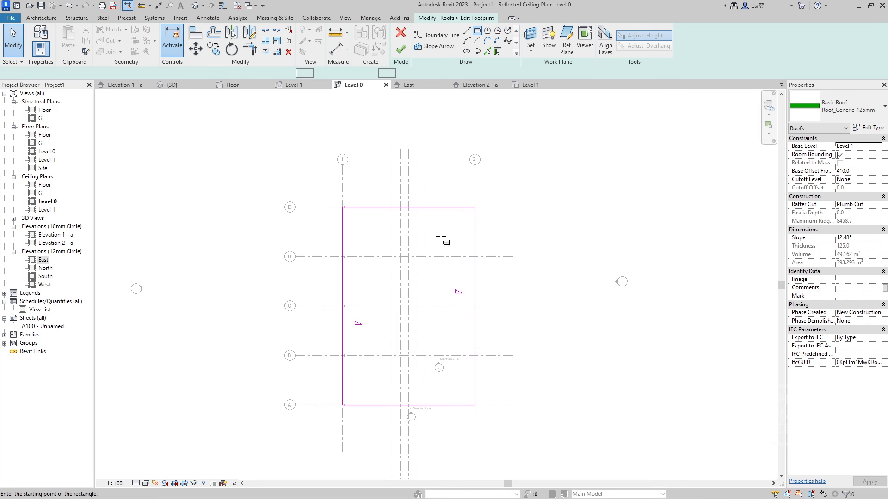
{"action": "scroll", "coordinate": [395, 285], "scroll_direction": "down", "scroll_amount": 1}
{"action": "middle_click_drag", "start_coordinate": [395, 284], "coordinate": [429, 166]}
{"action": "left_click", "coordinate": [454, 144]}
{"action": "scroll", "coordinate": [456, 147], "scroll_direction": "up", "scroll_amount": 3}
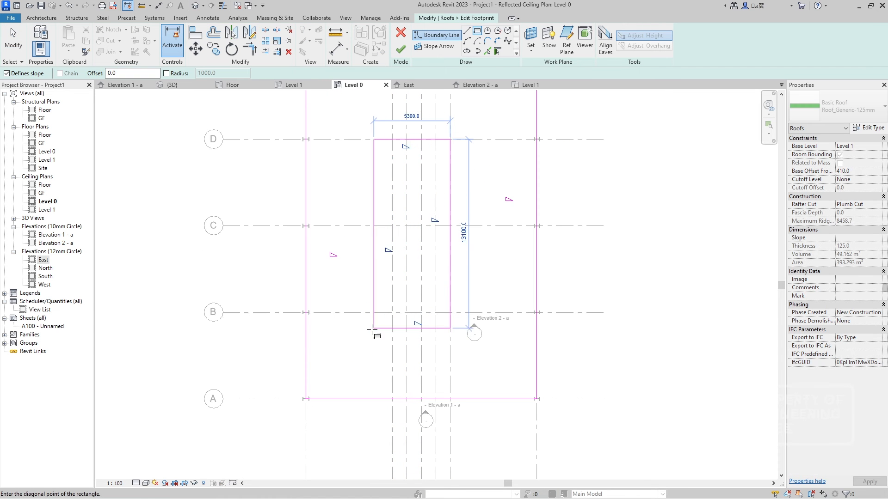
{"action": "left_click", "coordinate": [393, 313]}
{"action": "key", "text": "Escape"}
{"action": "key", "text": "Escape"}
Remove the roof slope definition from all four edges of the opening rectangle and finish the footprint edit
{"action": "left_click", "coordinate": [418, 139]}
{"action": "left_click", "coordinate": [840, 146]}
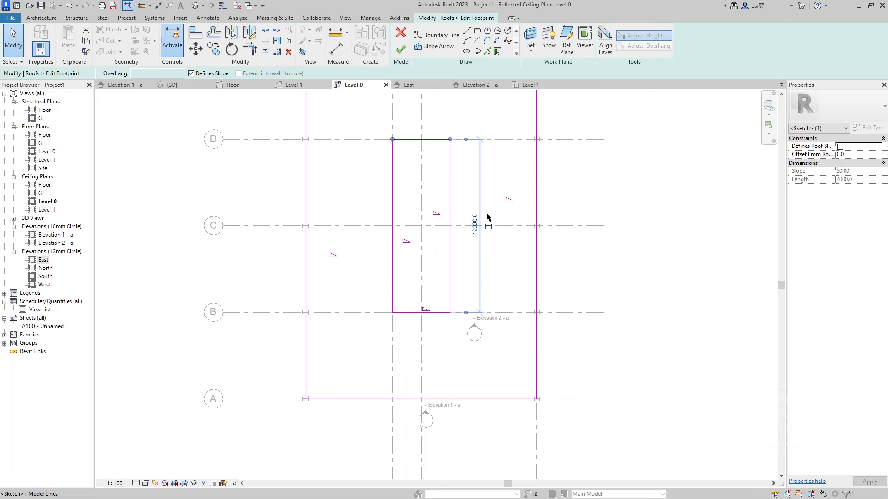
{"action": "left_click", "coordinate": [449, 233]}
{"action": "left_click", "coordinate": [839, 147]}
{"action": "left_click", "coordinate": [395, 219]}
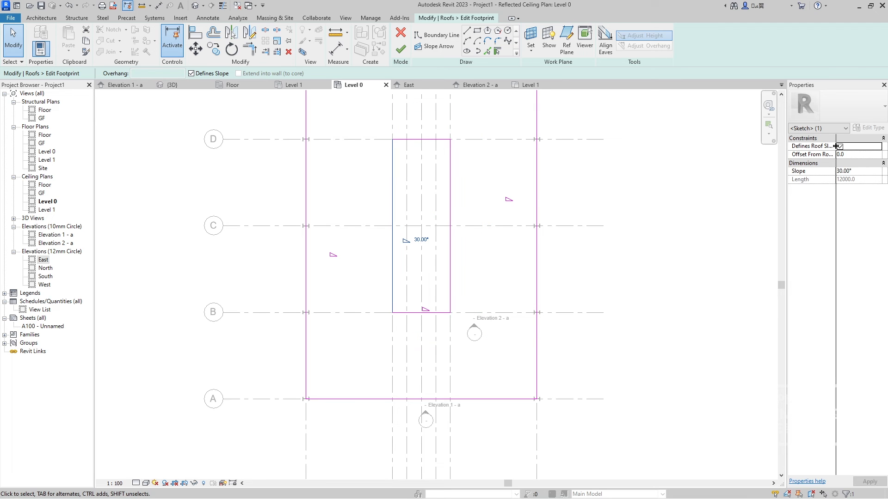
{"action": "left_click", "coordinate": [840, 147]}
{"action": "left_click", "coordinate": [435, 313]}
{"action": "left_click", "coordinate": [400, 49]}
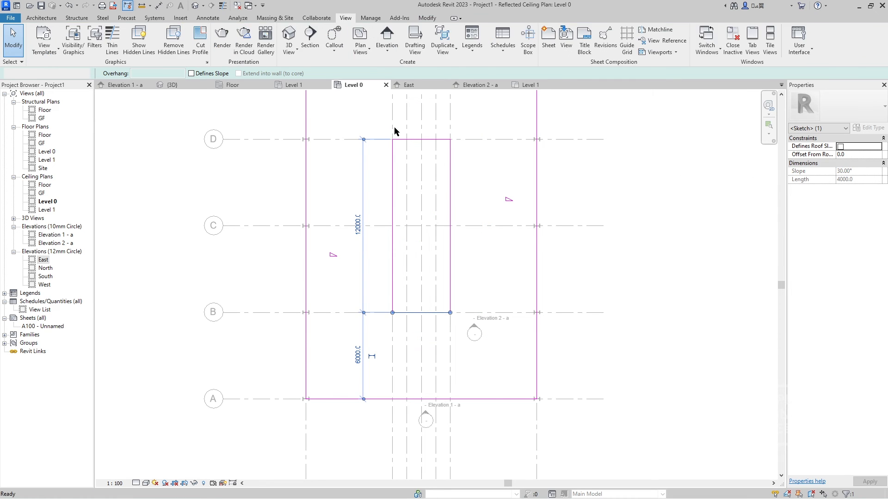
Return to the 3D view and inspect the main roof's opening beneath the raised roof
{"action": "left_click", "coordinate": [179, 88]}
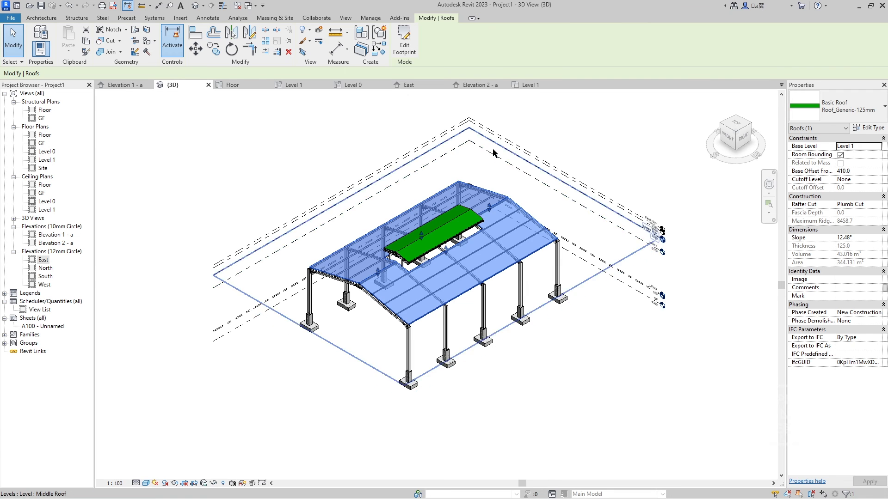
{"action": "left_click", "coordinate": [576, 420]}
{"action": "scroll", "coordinate": [422, 244], "scroll_direction": "down", "scroll_amount": 5}
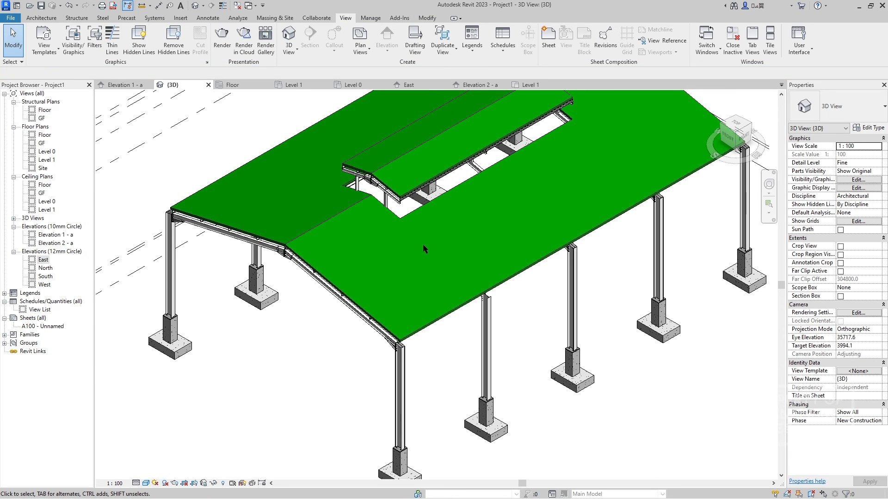
{"action": "left_click", "coordinate": [738, 133]}
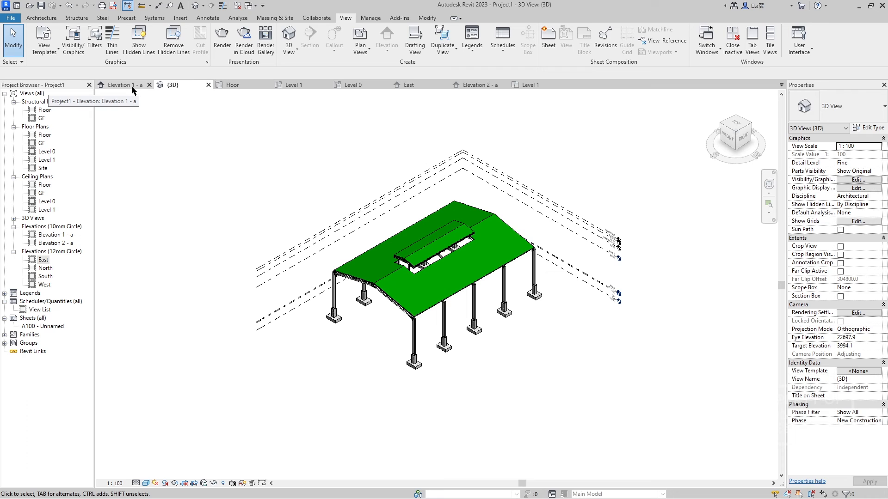
Create a structural floor on the Floor plan with a rectangular boundary spanning grids 1–2 and D–E, and finish the sketch
{"action": "left_click", "coordinate": [223, 87]}
{"action": "left_click", "coordinate": [77, 29]}
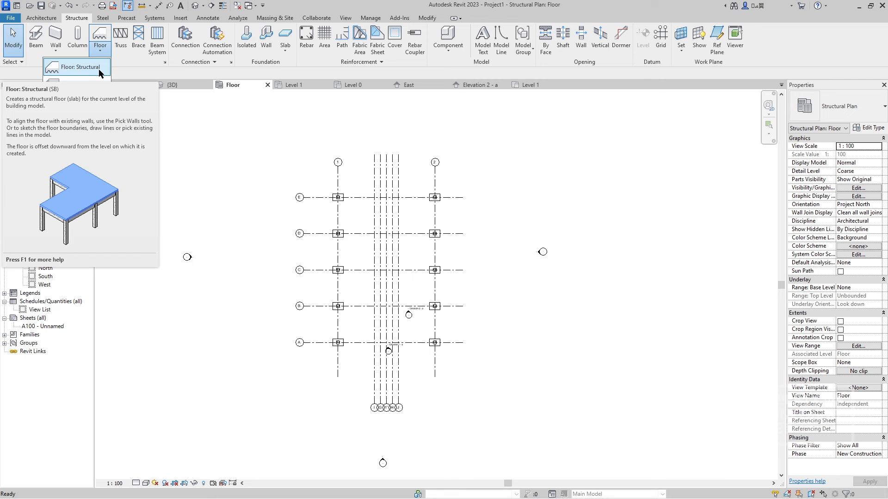
{"action": "left_click", "coordinate": [238, 18]}
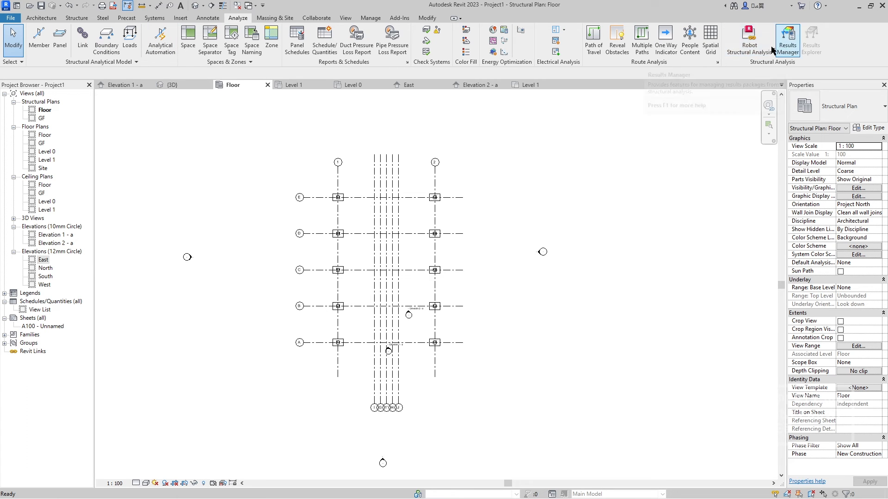
{"action": "left_click", "coordinate": [76, 18]}
{"action": "left_click", "coordinate": [100, 48]}
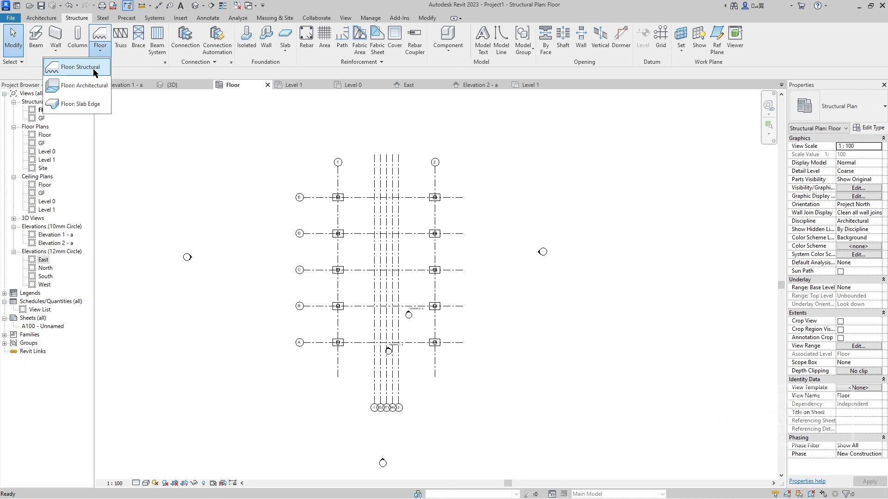
{"action": "left_click", "coordinate": [94, 68]}
{"action": "scroll", "coordinate": [351, 207], "scroll_direction": "up", "scroll_amount": 5}
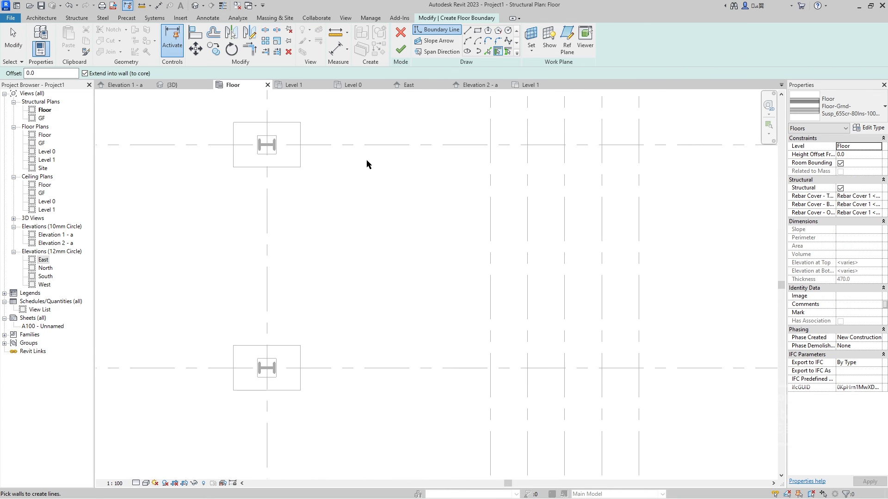
{"action": "left_click", "coordinate": [478, 30]}
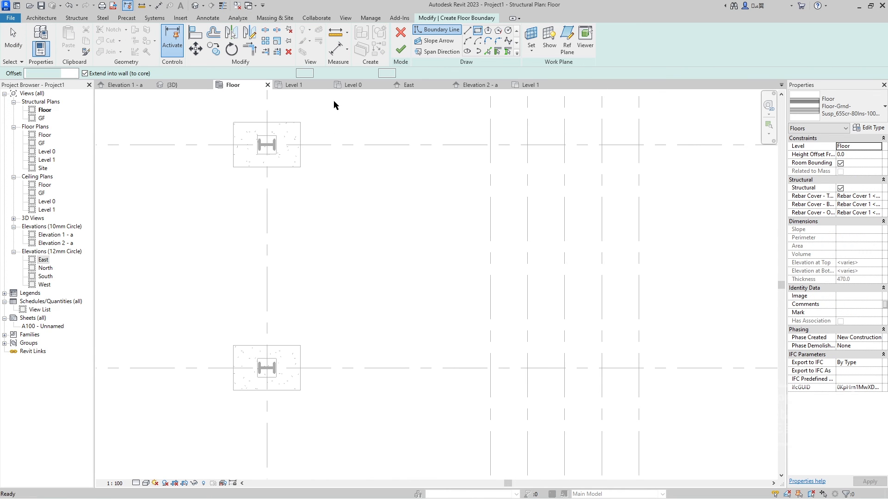
{"action": "left_click", "coordinate": [267, 145]}
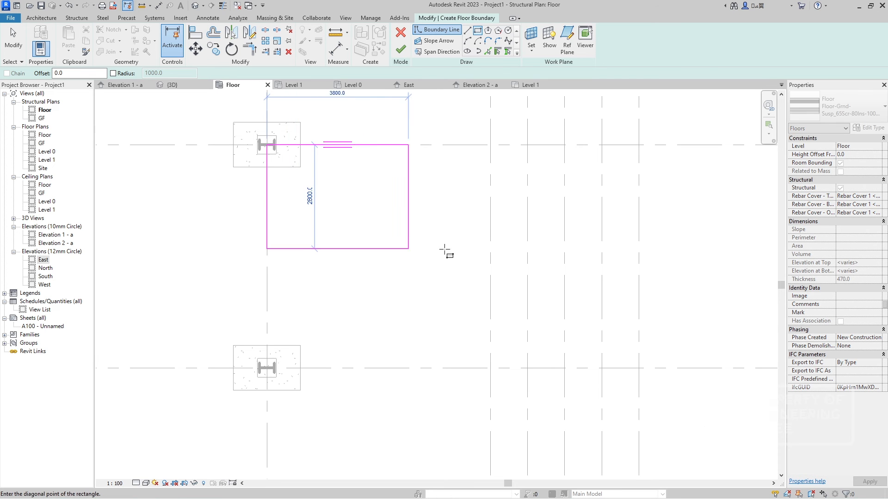
{"action": "scroll", "coordinate": [485, 231], "scroll_direction": "down", "scroll_amount": 3}
{"action": "middle_click_drag", "start_coordinate": [531, 256], "coordinate": [207, 133]}
{"action": "left_click", "coordinate": [324, 170]}
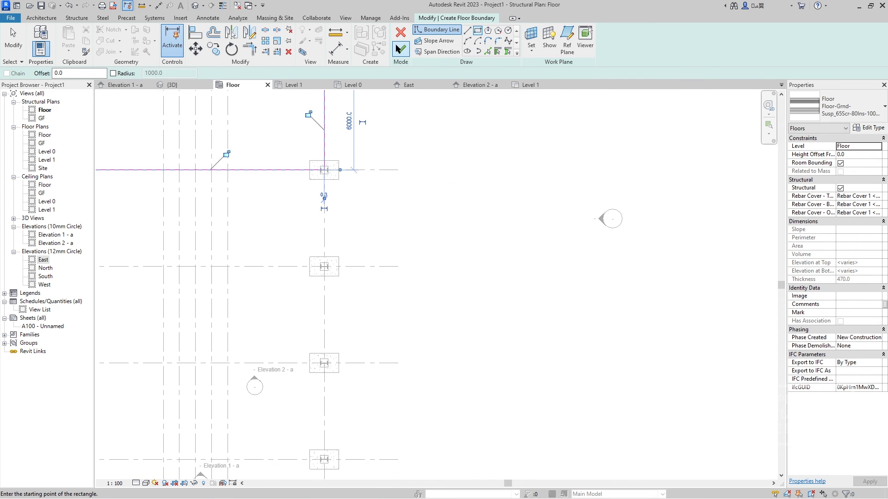
{"action": "left_click", "coordinate": [400, 48]}
Copy the floor slab as multiple copies into the remaining bays between grids D–C, C–B and B–A
{"action": "scroll", "coordinate": [303, 200], "scroll_direction": "down", "scroll_amount": 2}
{"action": "middle_click_drag", "start_coordinate": [305, 202], "coordinate": [418, 192]}
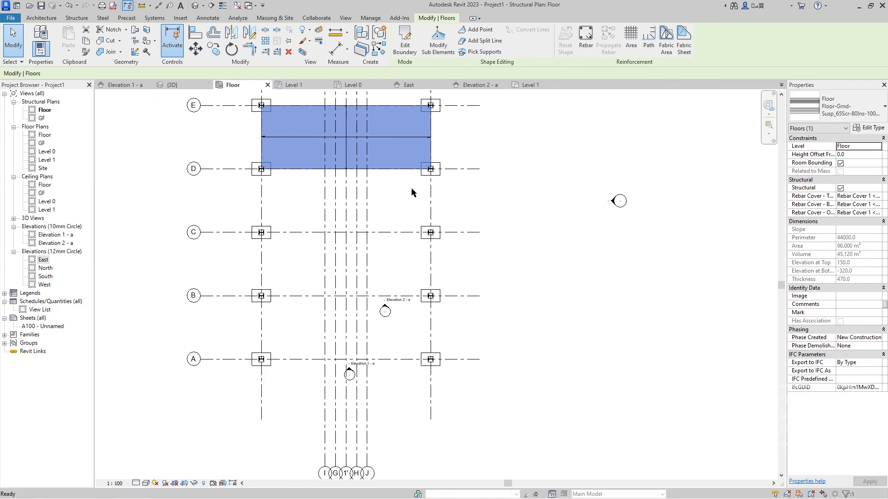
{"action": "key", "text": "c"}
{"action": "key", "text": "o"}
{"action": "left_click", "coordinate": [335, 137]}
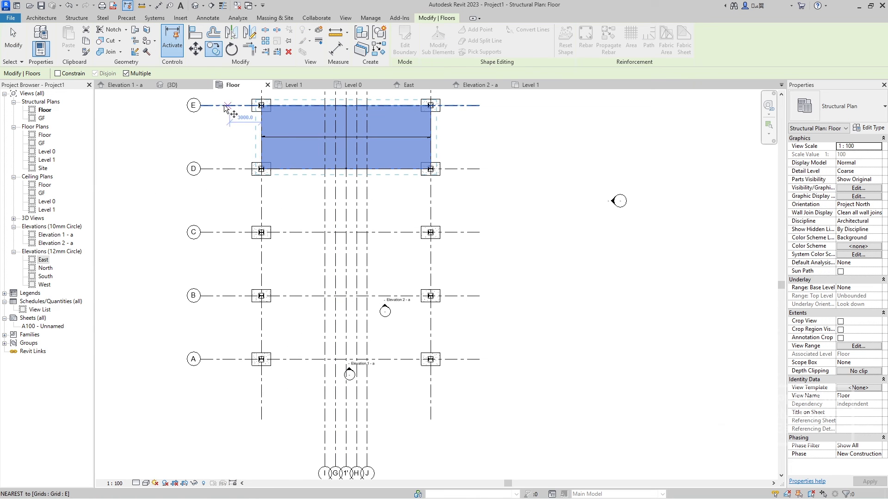
{"action": "left_click", "coordinate": [335, 327]}
{"action": "key", "text": "Escape"}
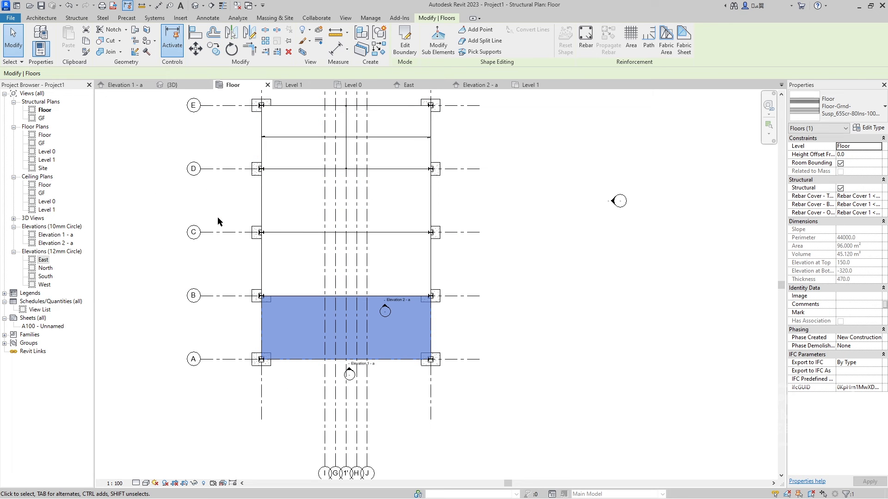
{"action": "key", "text": "Escape"}
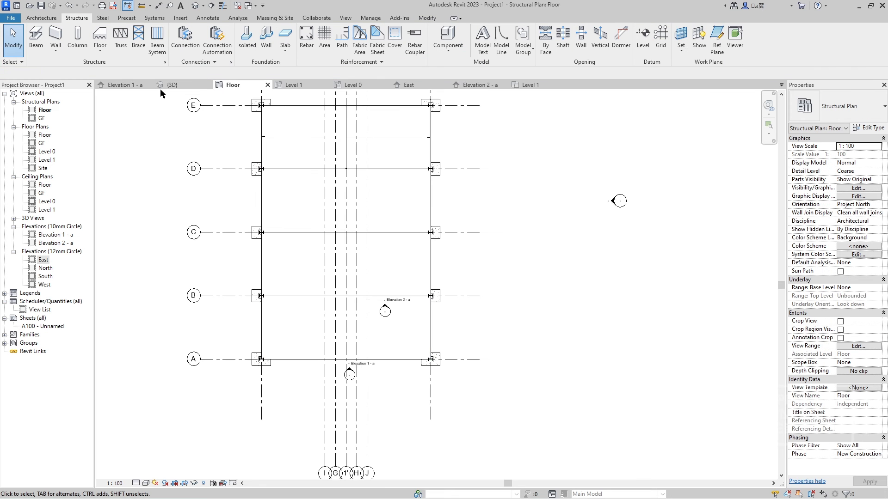
Return to the 3D view and inspect the floor slabs beneath the roof from a low angle
{"action": "left_click", "coordinate": [182, 83]}
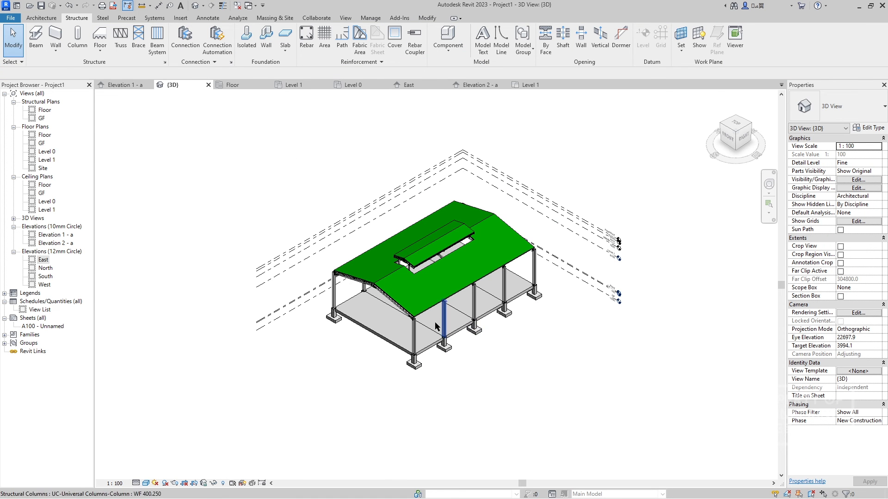
{"action": "scroll", "coordinate": [436, 326], "scroll_direction": "up", "scroll_amount": 4}
{"action": "left_click", "coordinate": [403, 336]}
{"action": "middle_click_drag", "start_coordinate": [403, 336], "coordinate": [403, 360], "text": "ctrl"}
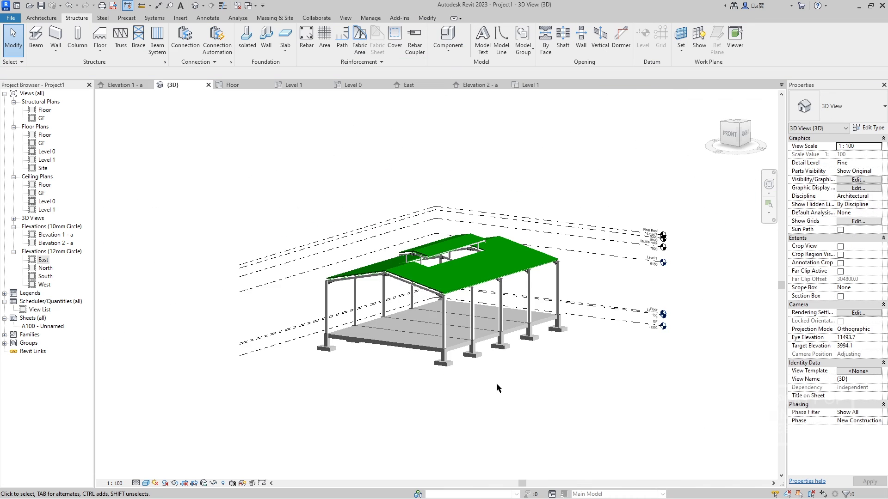
{"action": "middle_click_drag", "start_coordinate": [479, 388], "coordinate": [400, 369]}
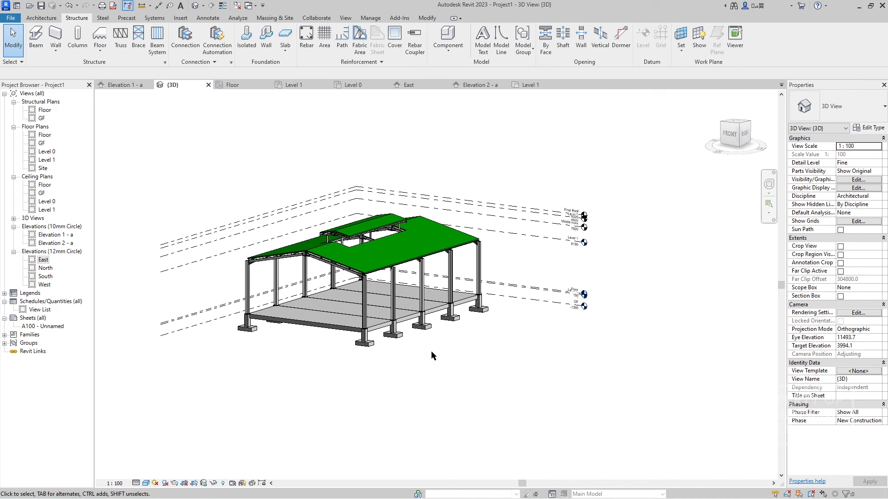
Restore the isometric 3D view, hide the level lines, and display the building with its material textures
{"action": "left_click", "coordinate": [737, 122]}
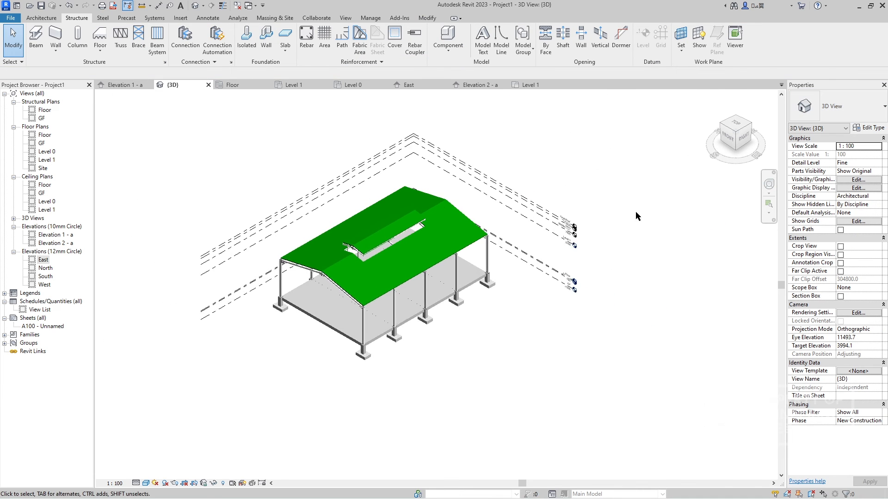
{"action": "left_click_drag", "start_coordinate": [662, 316], "coordinate": [605, 218]}
{"action": "right_click", "coordinate": [646, 222]}
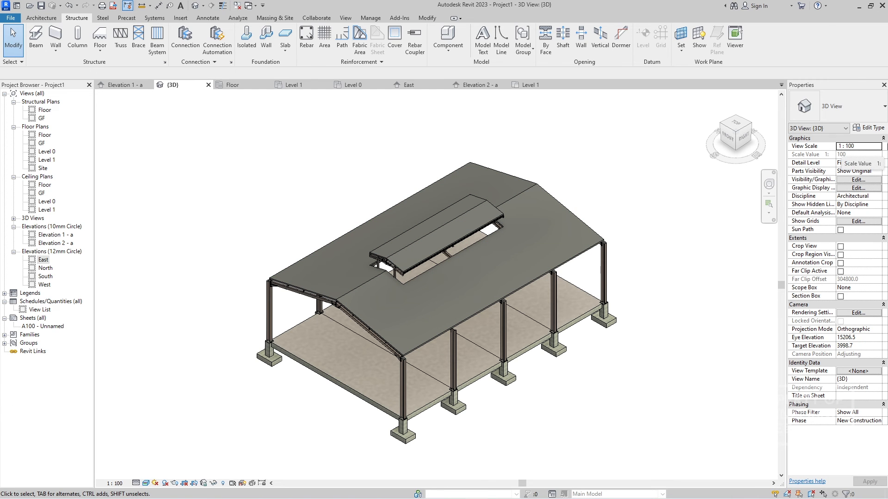
Switch to Paint, paste the copied screen capture, and close Paint without saving the image
{"action": "key", "text": "super"}
{"action": "type", "text": "paint"}
{"action": "key", "text": "Return"}
{"action": "key", "text": "ctrl+v"}
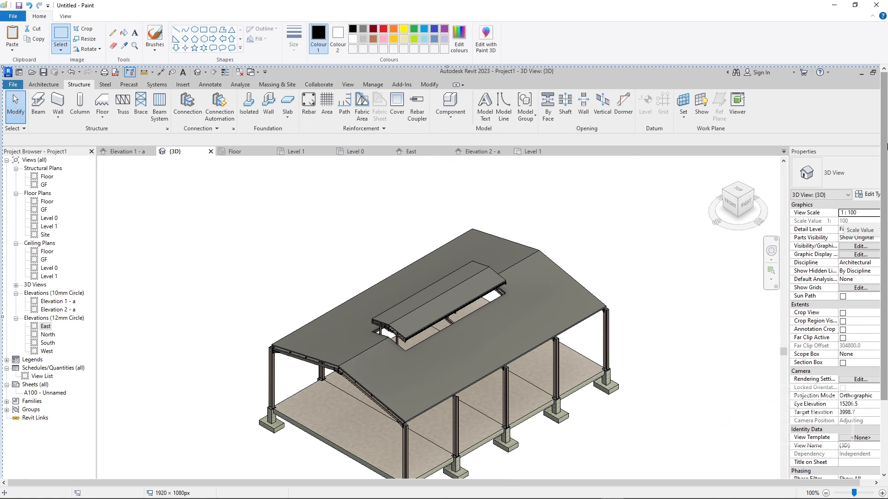
{"action": "left_click", "coordinate": [876, 7]}
{"action": "left_click", "coordinate": [458, 254]}
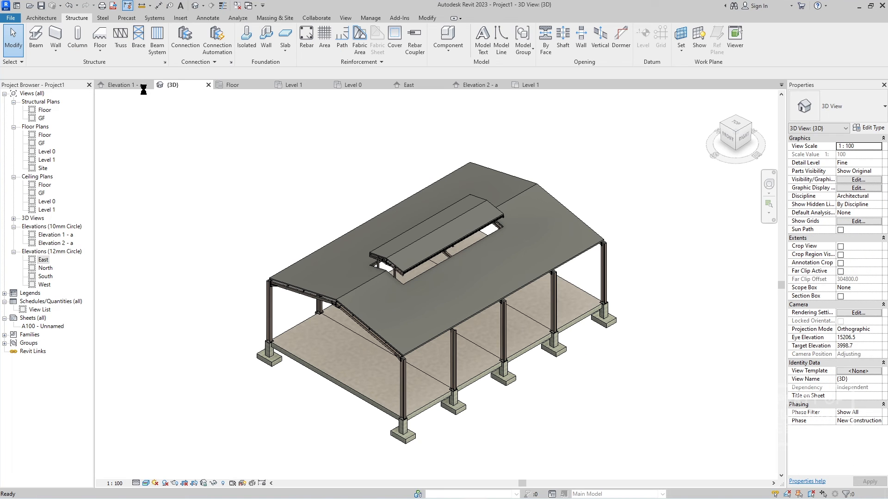
Close all open plan and elevation views, keeping only the 3D view open
{"action": "left_click", "coordinate": [143, 85]}
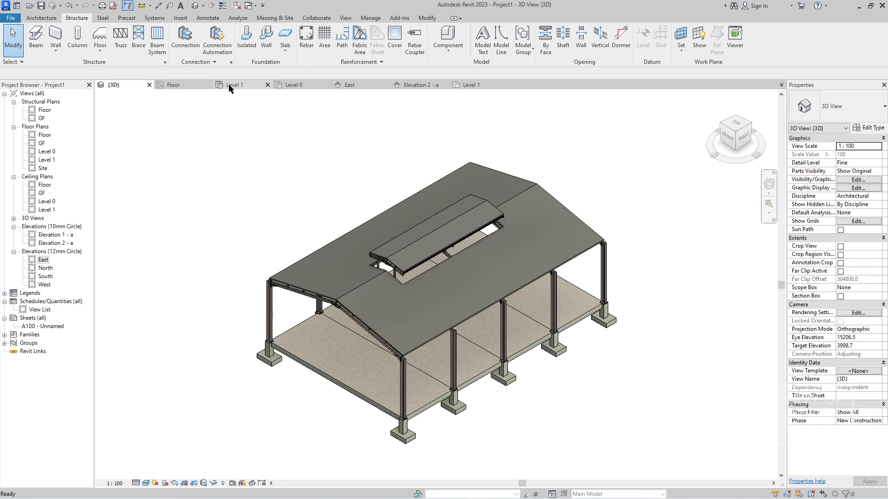
{"action": "left_click", "coordinate": [210, 85]}
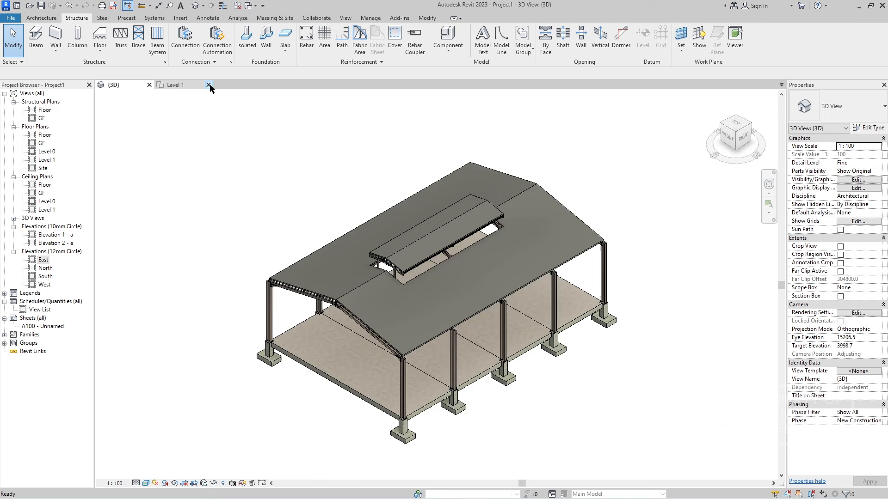
{"action": "left_click", "coordinate": [210, 85]}
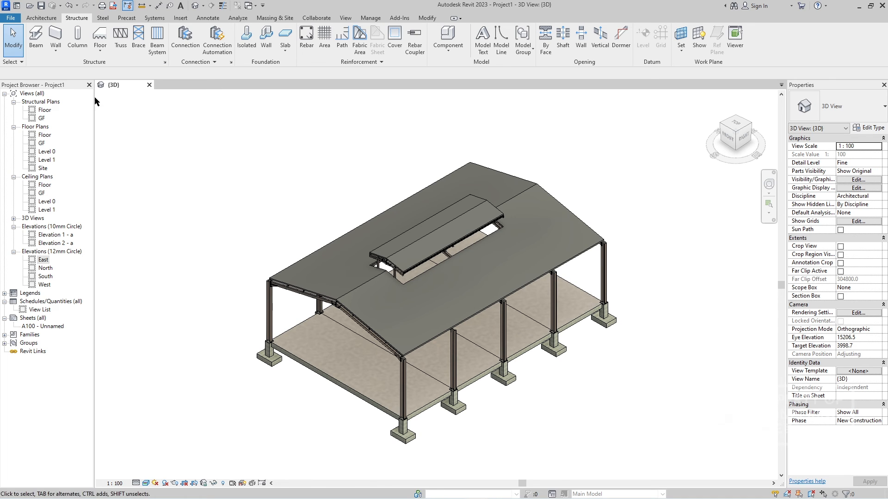
Open the Physical to Analytical for Buildings script in Analytical Automation and select the whole building as its physical elements
{"action": "left_click", "coordinate": [236, 18]}
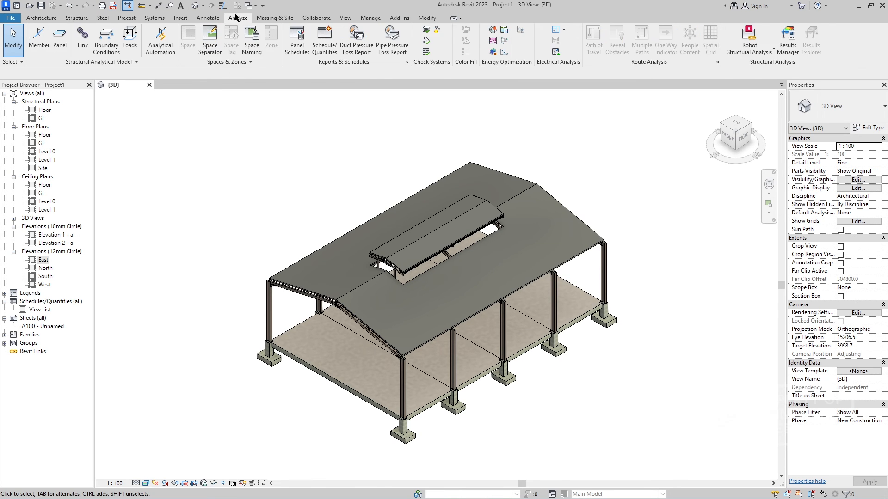
{"action": "left_click", "coordinate": [162, 47]}
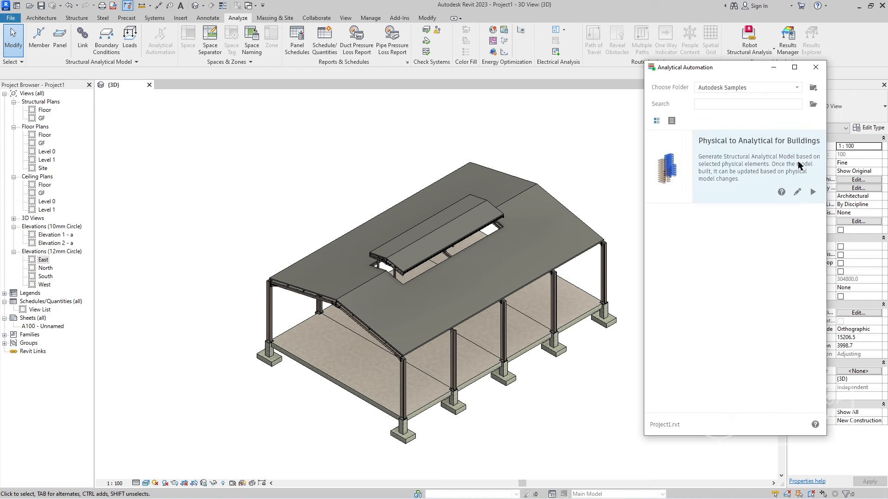
{"action": "left_click", "coordinate": [738, 182]}
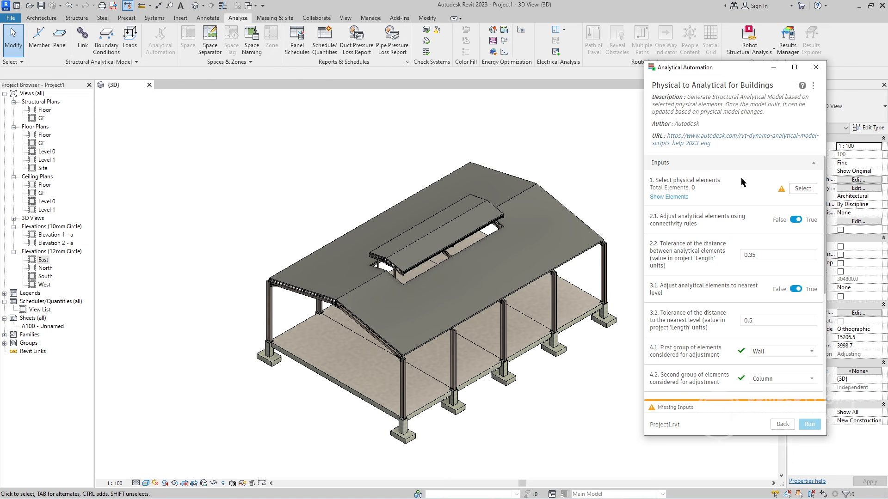
{"action": "left_click", "coordinate": [802, 189]}
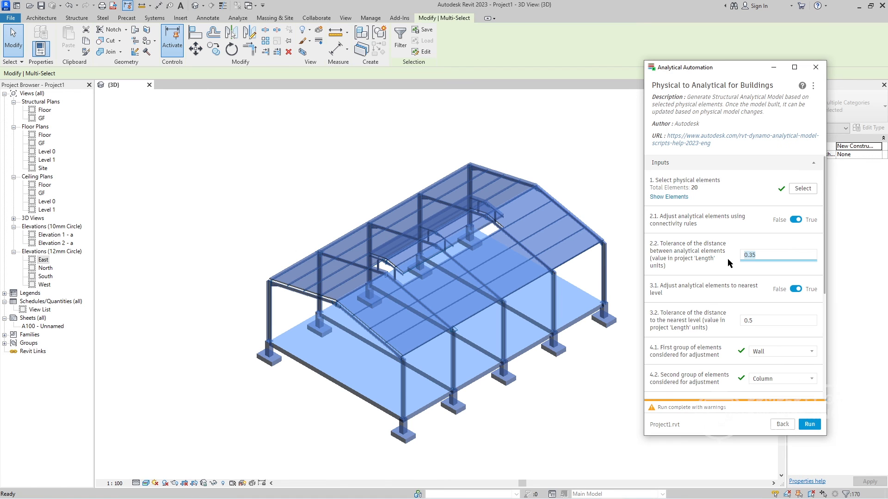
Set the tolerance to the nearest level to 1, run the analytical model script, and close Analytical Automation
{"action": "left_click_drag", "start_coordinate": [777, 320], "coordinate": [708, 324]}
{"action": "type", "text": "1"}
{"action": "scroll", "coordinate": [756, 353], "scroll_direction": "down", "scroll_amount": 4}
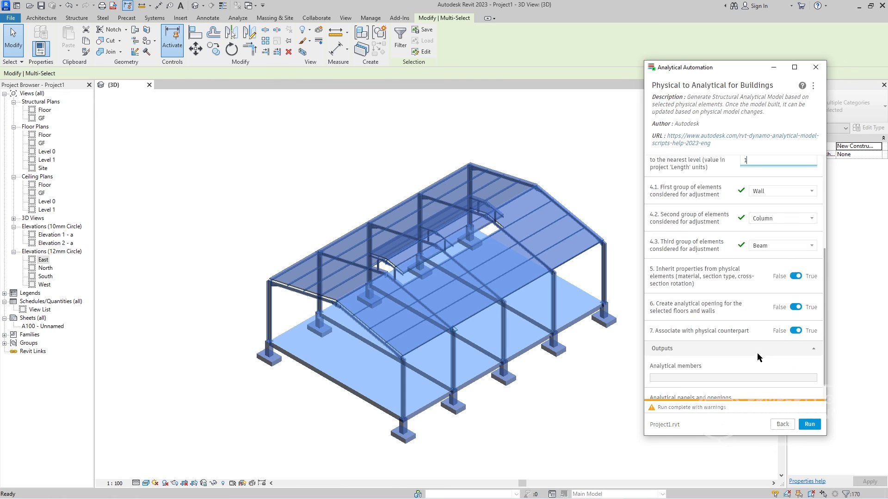
{"action": "left_click", "coordinate": [810, 423]}
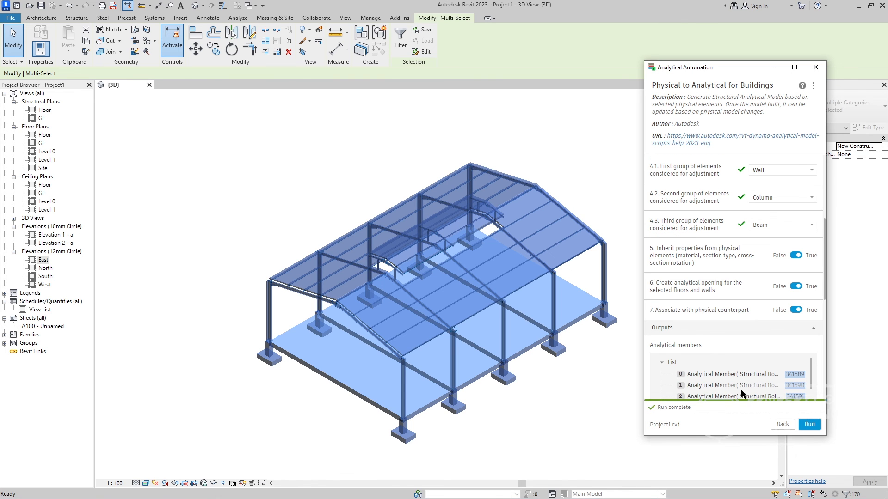
{"action": "scroll", "coordinate": [768, 312], "scroll_direction": "down", "scroll_amount": 5}
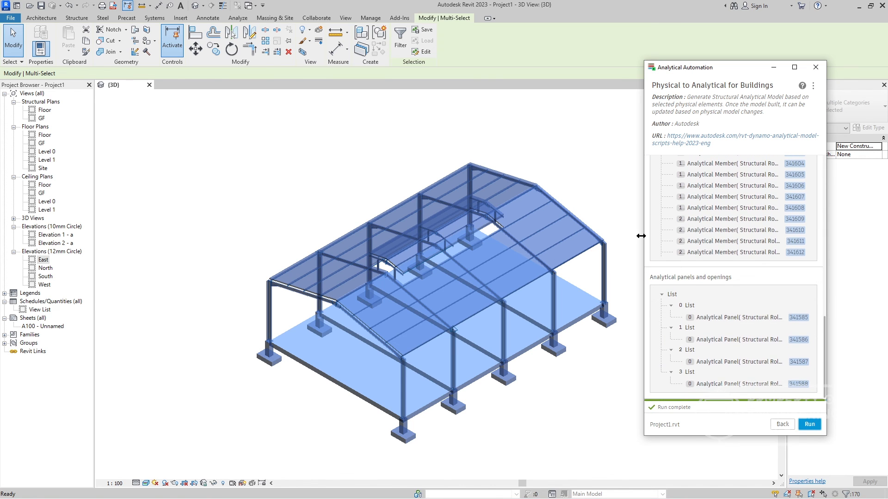
{"action": "left_click", "coordinate": [783, 424]}
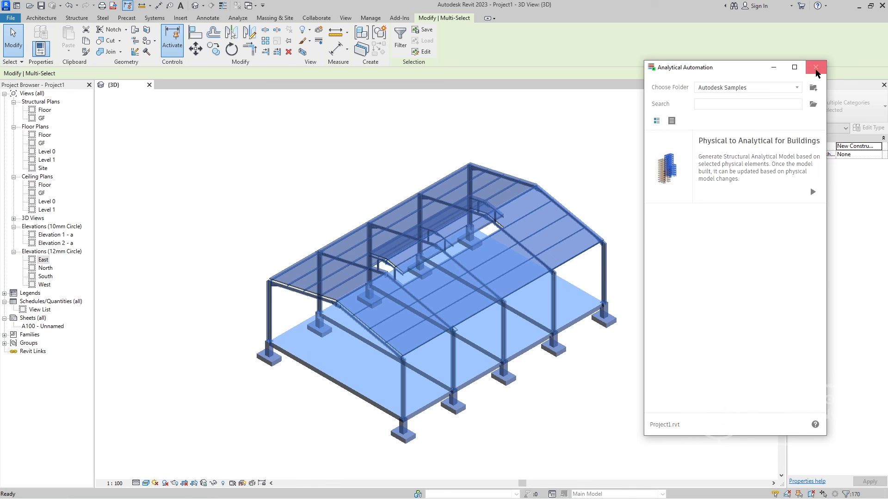
{"action": "left_click", "coordinate": [815, 67]}
{"action": "left_click", "coordinate": [442, 149]}
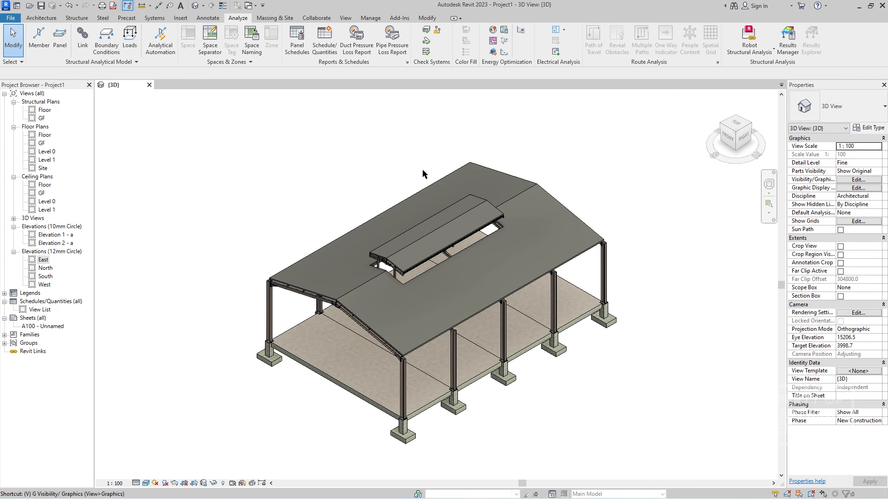
Turn on all analytical model categories, including Analytical Spaces and Analytical Surfaces, and hide the physical model in the 3D view
{"action": "key", "text": "v"}
{"action": "key", "text": "g"}
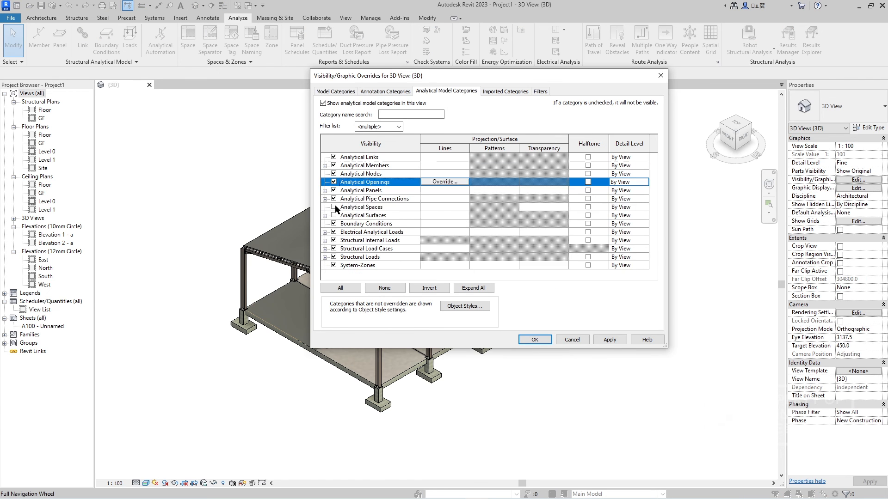
{"action": "left_click", "coordinate": [333, 223]}
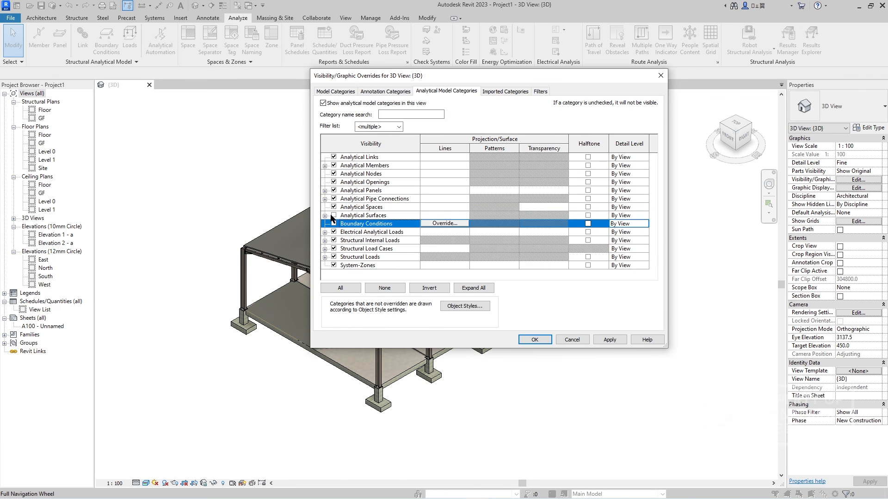
{"action": "left_click", "coordinate": [334, 216]}
{"action": "left_click", "coordinate": [336, 91]}
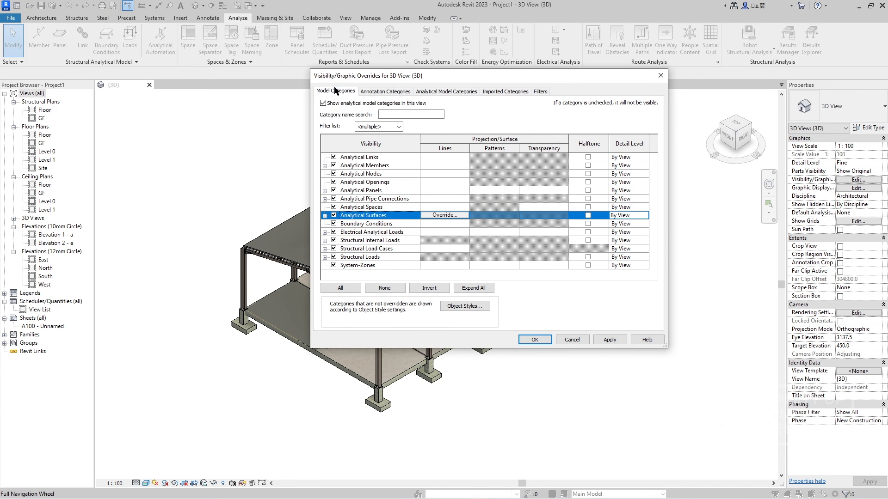
{"action": "left_click", "coordinate": [539, 341]}
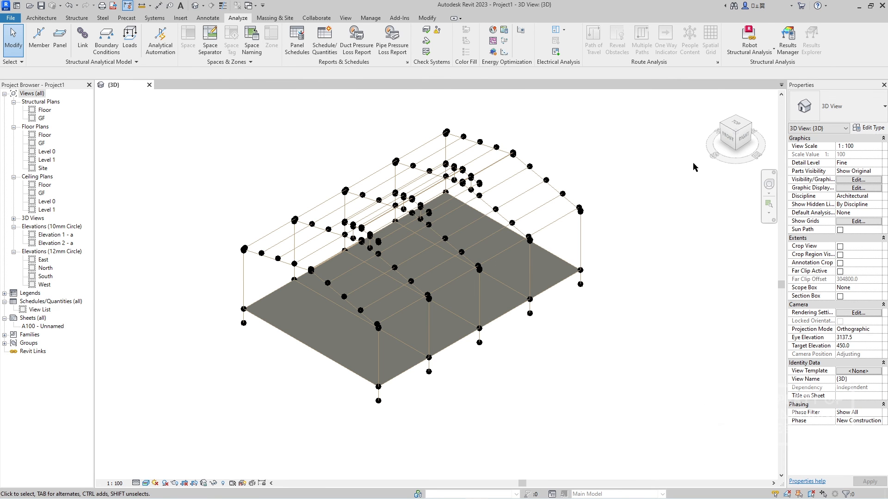
{"action": "left_click_drag", "start_coordinate": [722, 136], "coordinate": [732, 133]}
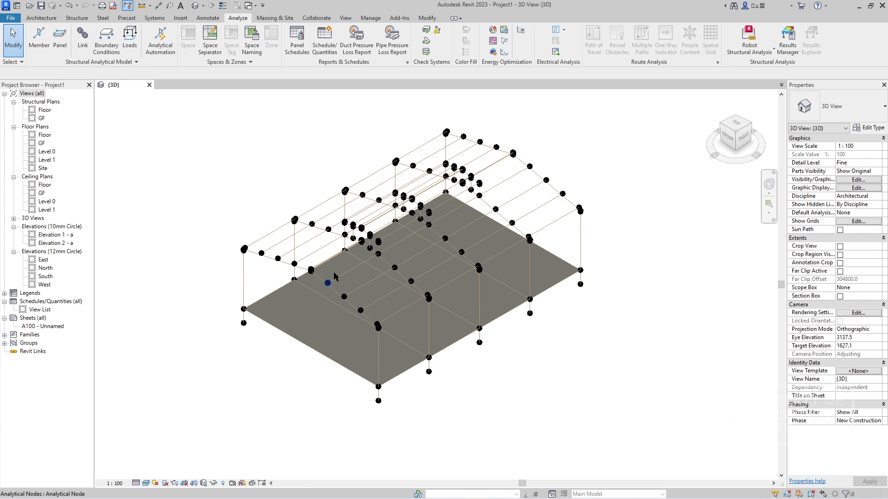
Send the analytical model to Robot Structural Analysis using the Send model and Direct integration options
{"action": "scroll", "coordinate": [319, 263], "scroll_direction": "up", "scroll_amount": 4}
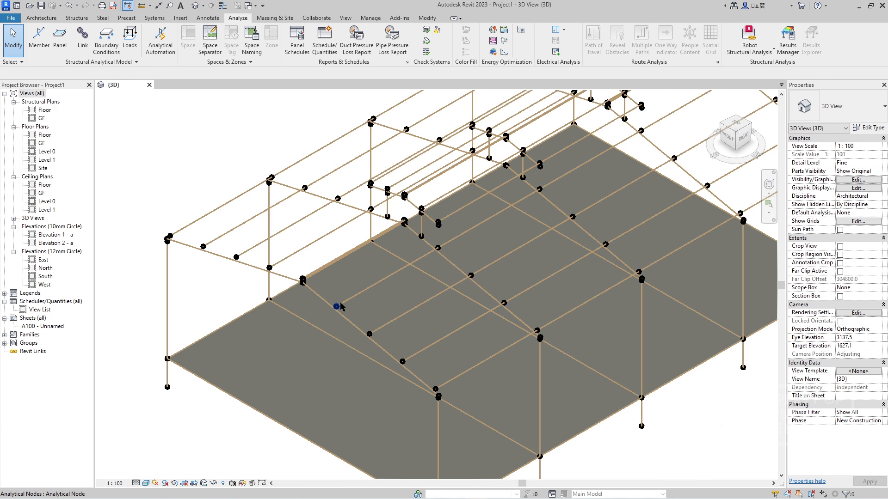
{"action": "scroll", "coordinate": [340, 302], "scroll_direction": "down", "scroll_amount": 2}
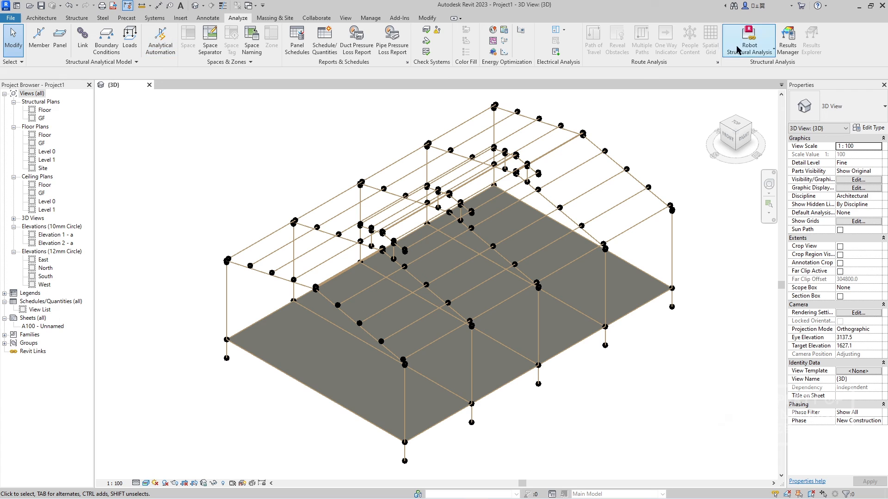
{"action": "left_click", "coordinate": [758, 54]}
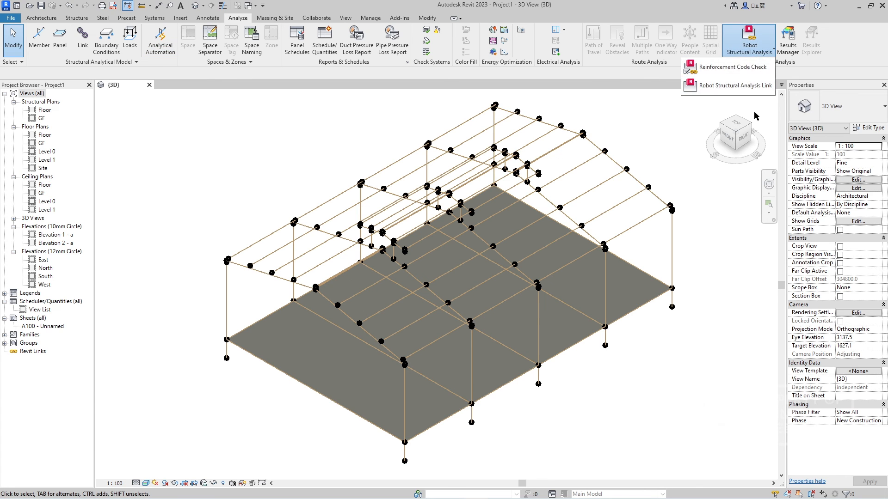
{"action": "left_click", "coordinate": [745, 86]}
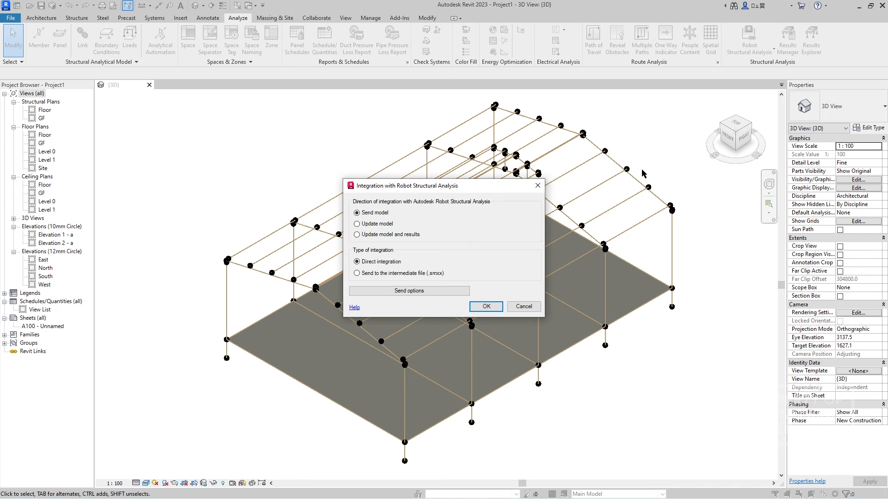
{"action": "left_click", "coordinate": [484, 307]}
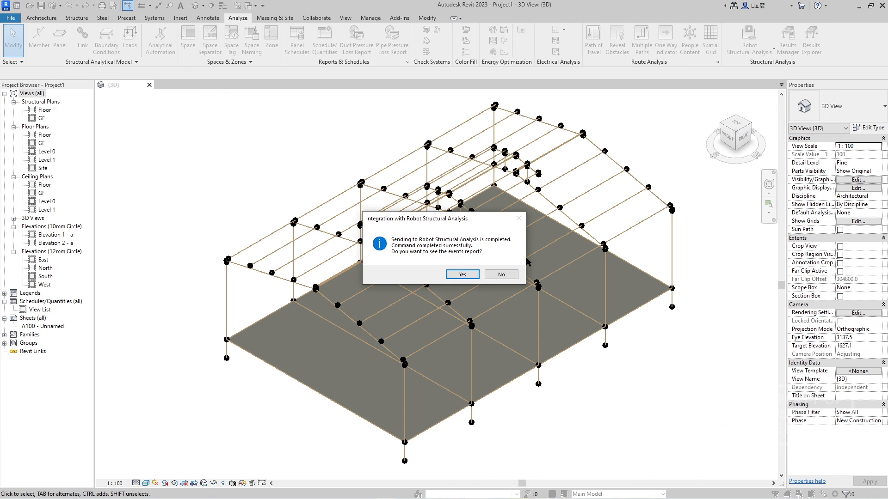
Open the events report of the Robot transfer, read it to the end, and close it
{"action": "left_click", "coordinate": [462, 275]}
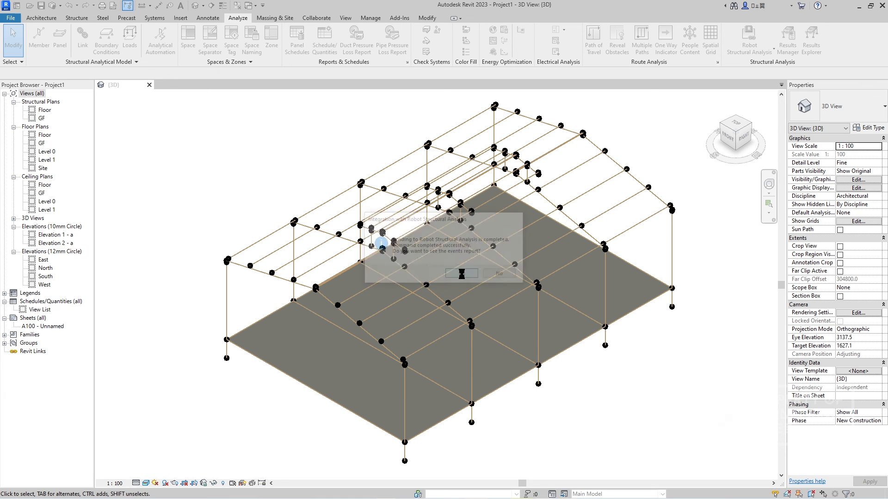
{"action": "scroll", "coordinate": [473, 259], "scroll_direction": "down", "scroll_amount": 5}
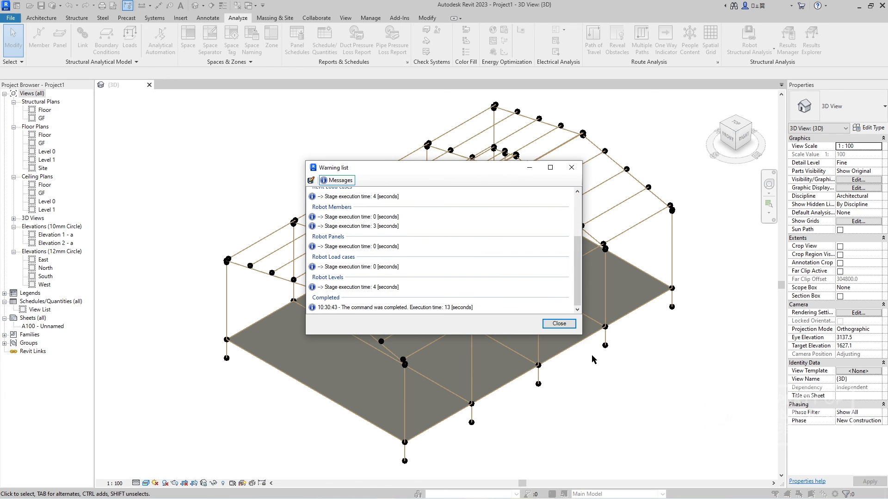
{"action": "left_click", "coordinate": [559, 324]}
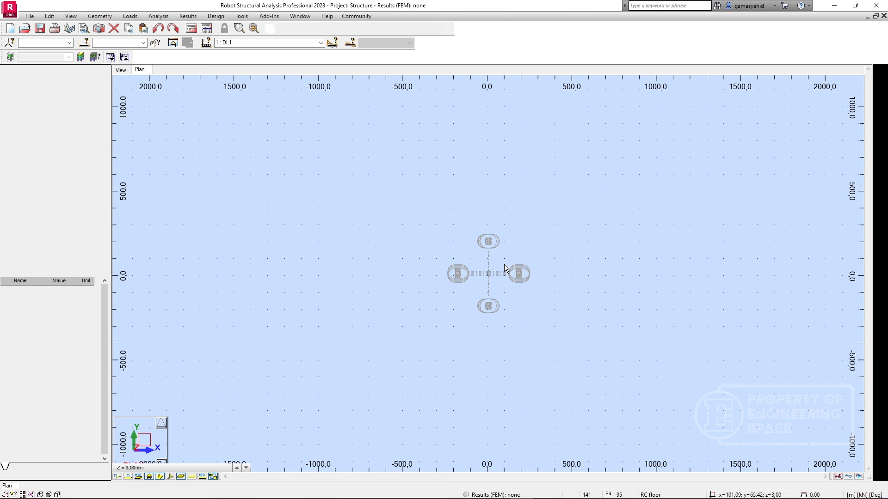
Switch to Robot Structural Analysis Professional and view the transferred structure in plan and in 3D
{"action": "scroll", "coordinate": [478, 271], "scroll_direction": "up", "scroll_amount": 6}
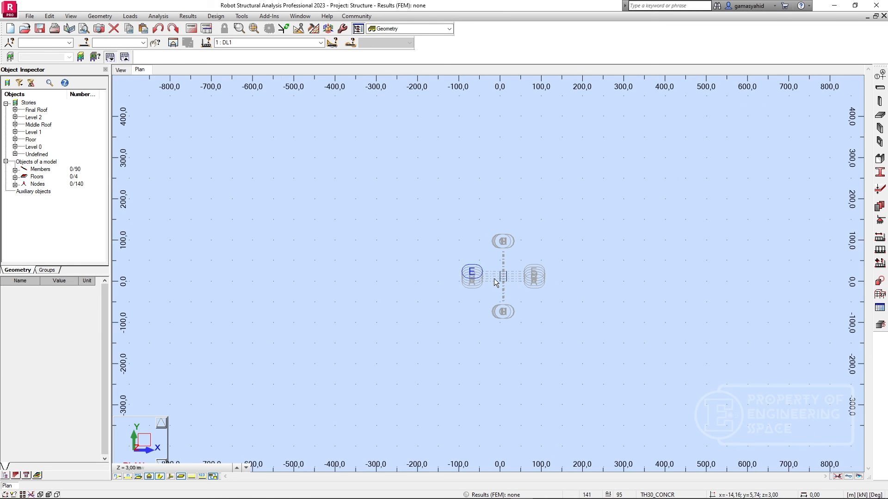
{"action": "scroll", "coordinate": [518, 265], "scroll_direction": "down", "scroll_amount": 6}
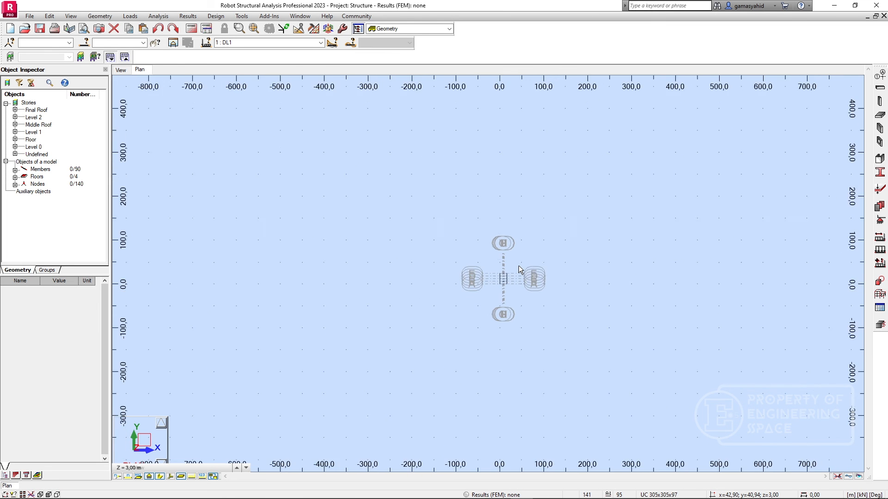
{"action": "scroll", "coordinate": [496, 239], "scroll_direction": "up", "scroll_amount": 6}
{"action": "scroll", "coordinate": [496, 239], "scroll_direction": "down", "scroll_amount": 6}
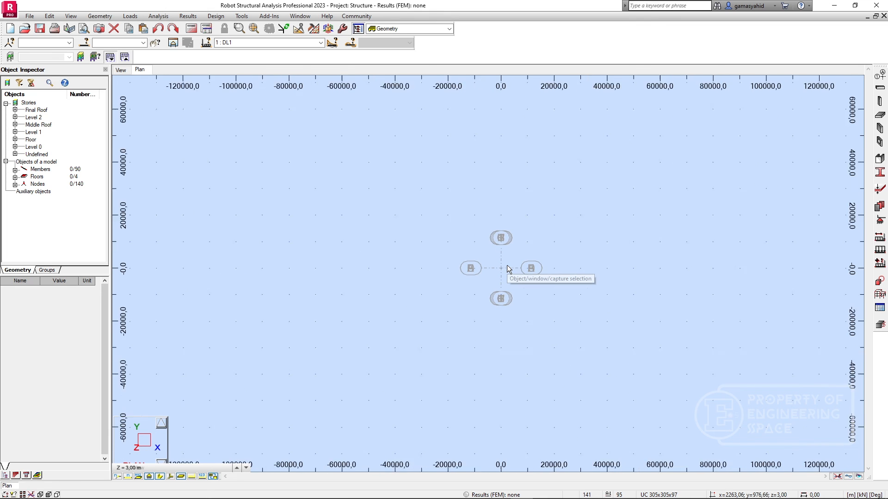
{"action": "scroll", "coordinate": [501, 264], "scroll_direction": "up", "scroll_amount": 2}
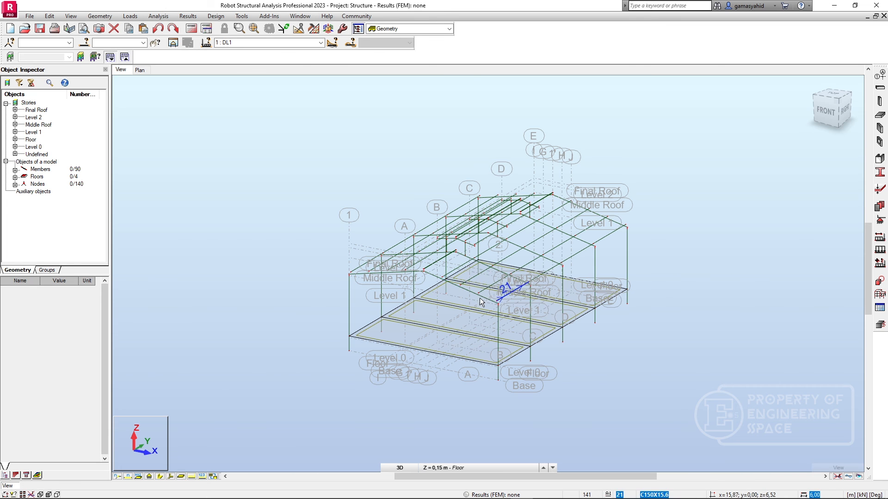
{"action": "scroll", "coordinate": [468, 307], "scroll_direction": "up", "scroll_amount": 3}
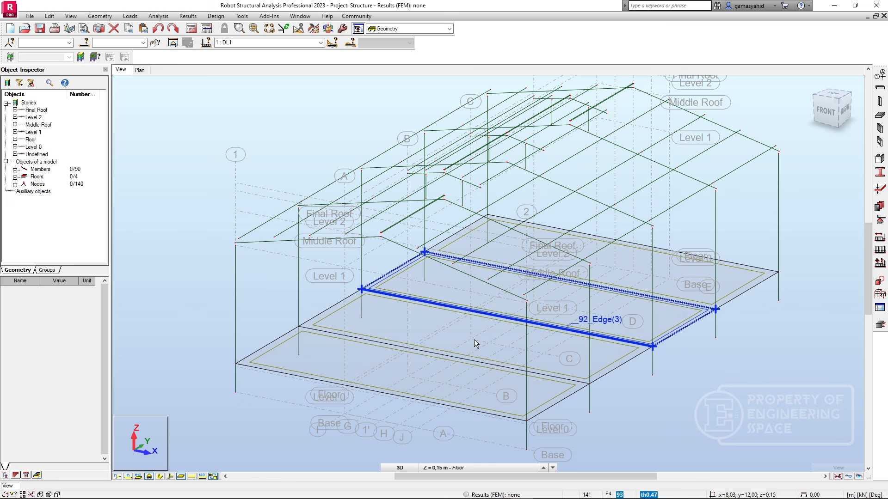
Inspect the member connections at the Middle Roof purlin and at a rafter-to-column joint by selecting the members there
{"action": "left_click", "coordinate": [392, 228]}
{"action": "scroll", "coordinate": [382, 233], "scroll_direction": "up", "scroll_amount": 2}
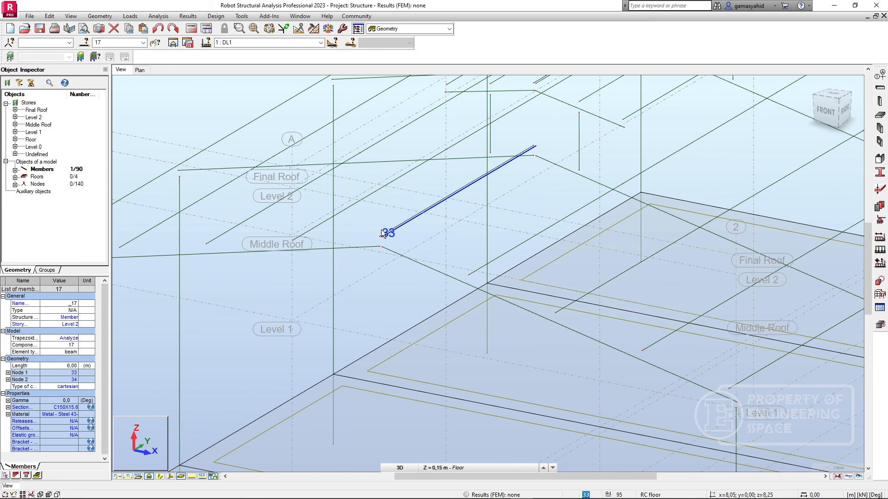
{"action": "scroll", "coordinate": [369, 243], "scroll_direction": "up", "scroll_amount": 2}
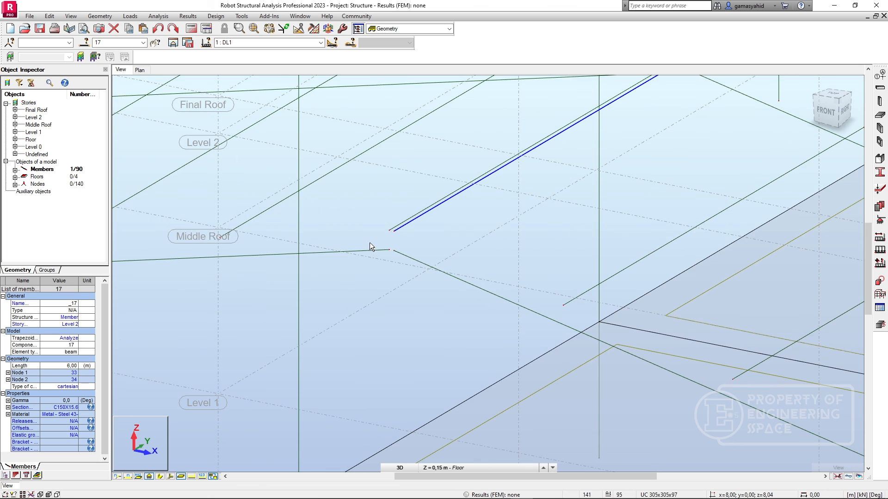
{"action": "left_click", "coordinate": [392, 251], "text": "ctrl"}
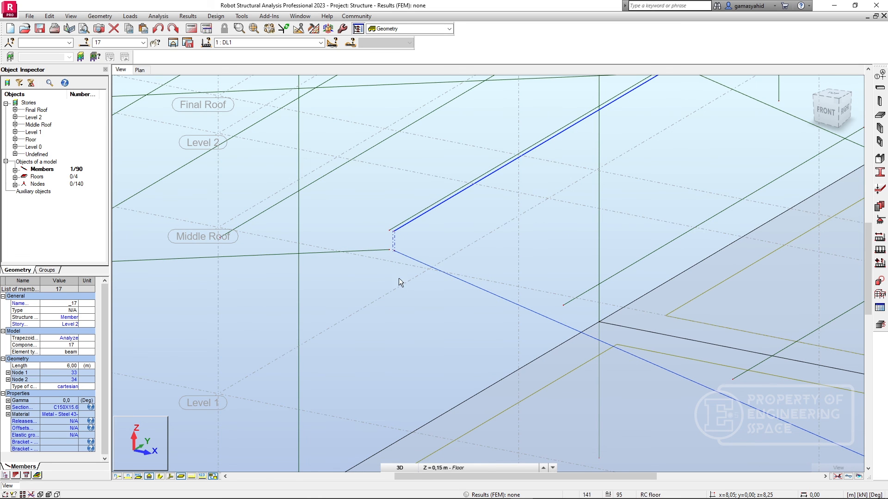
{"action": "left_click", "coordinate": [395, 313]}
{"action": "scroll", "coordinate": [405, 291], "scroll_direction": "down", "scroll_amount": 3}
{"action": "scroll", "coordinate": [404, 290], "scroll_direction": "down", "scroll_amount": 5}
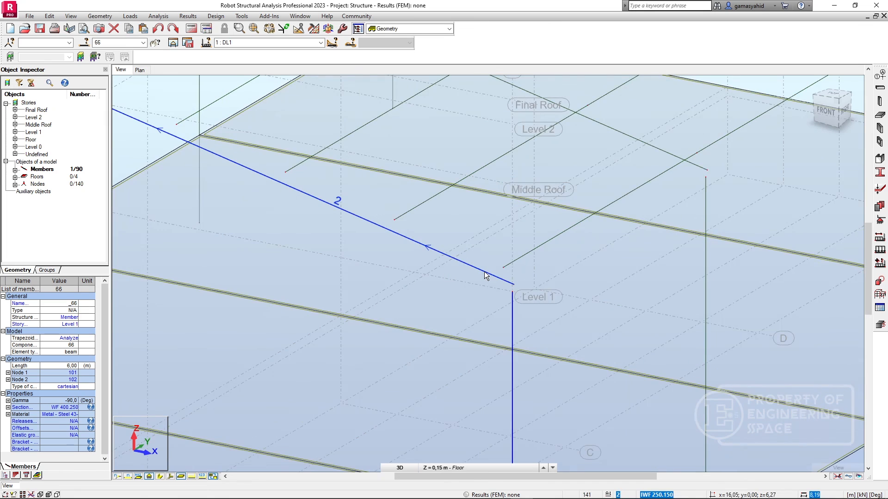
{"action": "left_click", "coordinate": [485, 273], "text": "ctrl"}
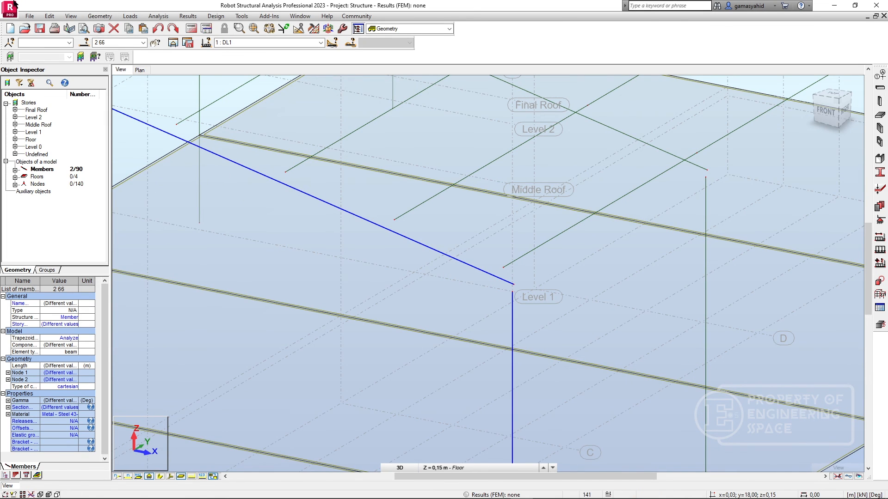
Correct the drawing model for the whole structure using rigid links, then close the correction settings and clear the selection
{"action": "left_click", "coordinate": [28, 16]}
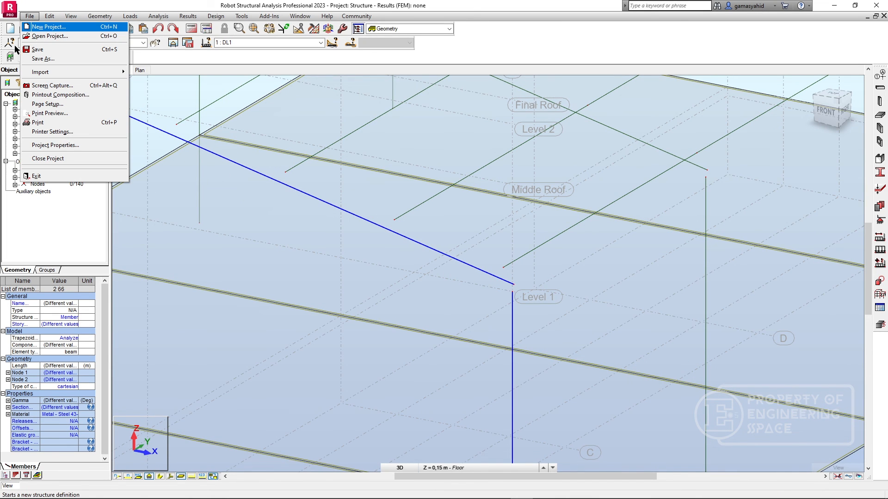
{"action": "mouse_move", "coordinate": [49, 16]}
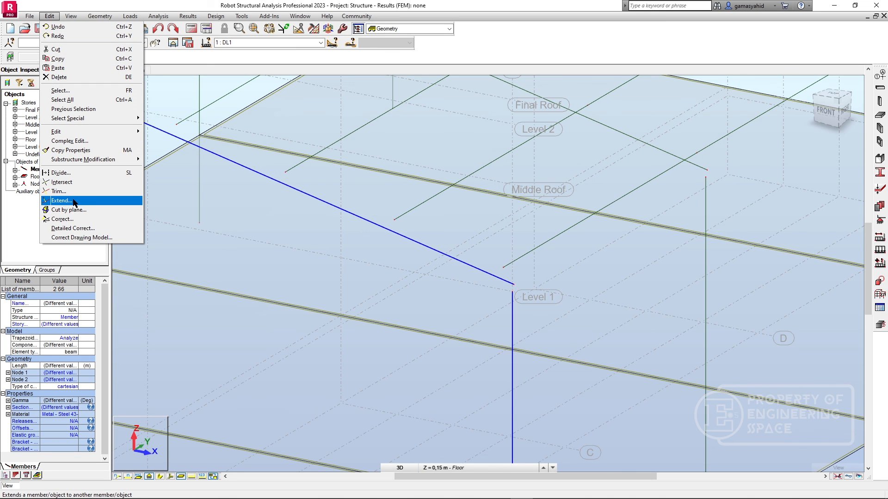
{"action": "left_click", "coordinate": [93, 238]}
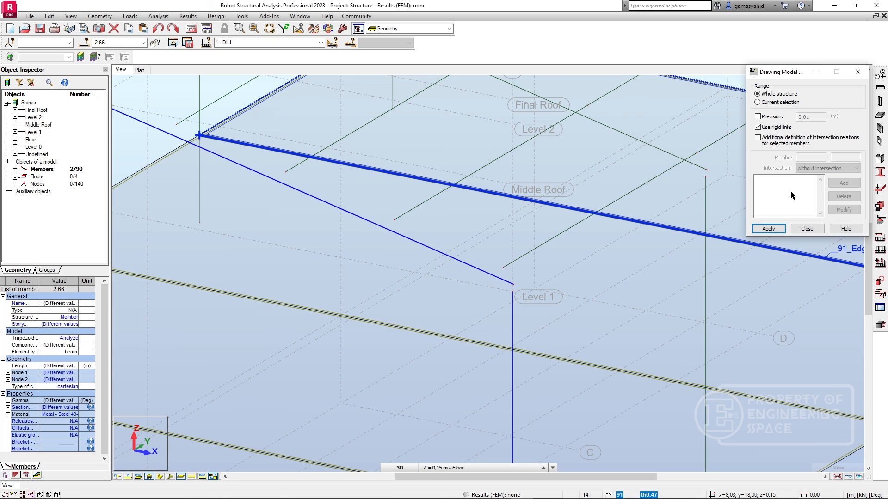
{"action": "left_click", "coordinate": [776, 229]}
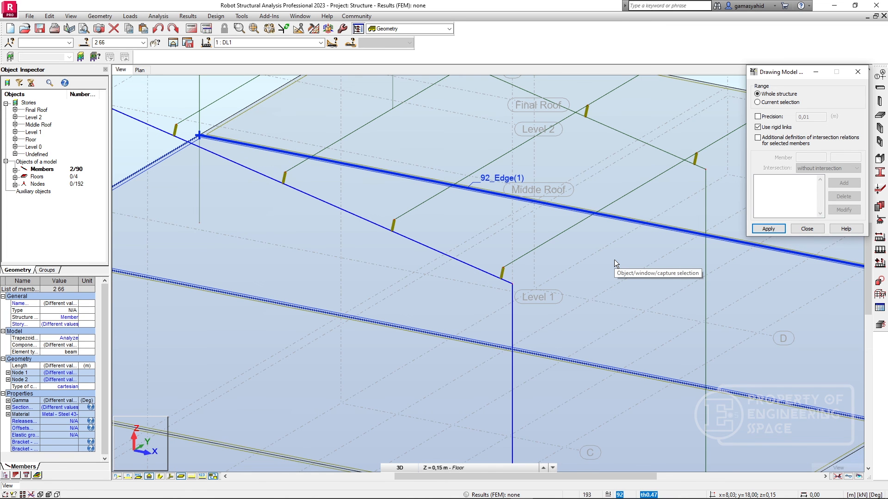
{"action": "scroll", "coordinate": [614, 259], "scroll_direction": "down", "scroll_amount": 5}
{"action": "middle_click_drag", "start_coordinate": [625, 289], "coordinate": [458, 326]}
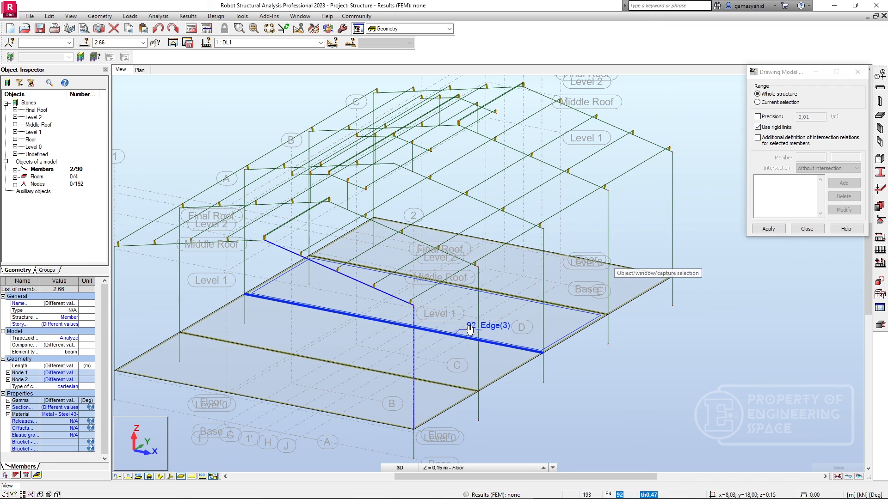
{"action": "left_click", "coordinate": [676, 328]}
{"action": "left_click", "coordinate": [807, 228]}
{"action": "scroll", "coordinate": [650, 283], "scroll_direction": "down", "scroll_amount": 3}
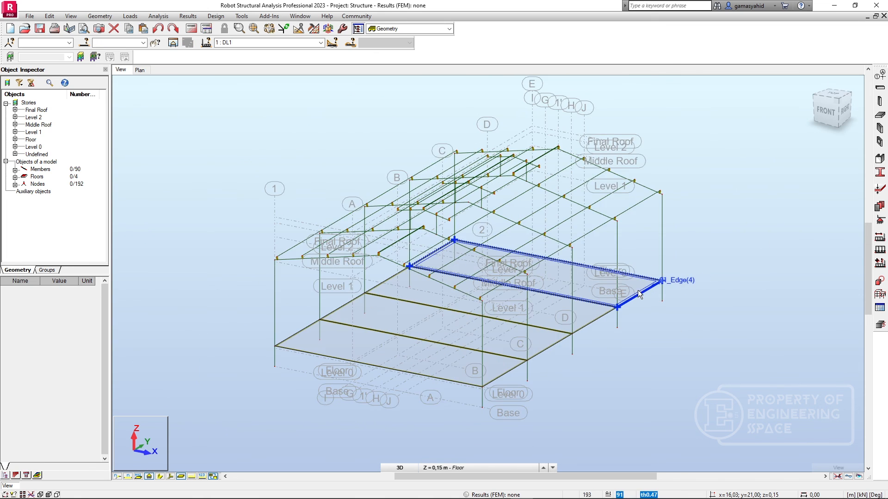
Save the Robot project in the 6 Robot folder under the file name Structure ES Revit_RobotEps.2
{"action": "left_click", "coordinate": [40, 29]}
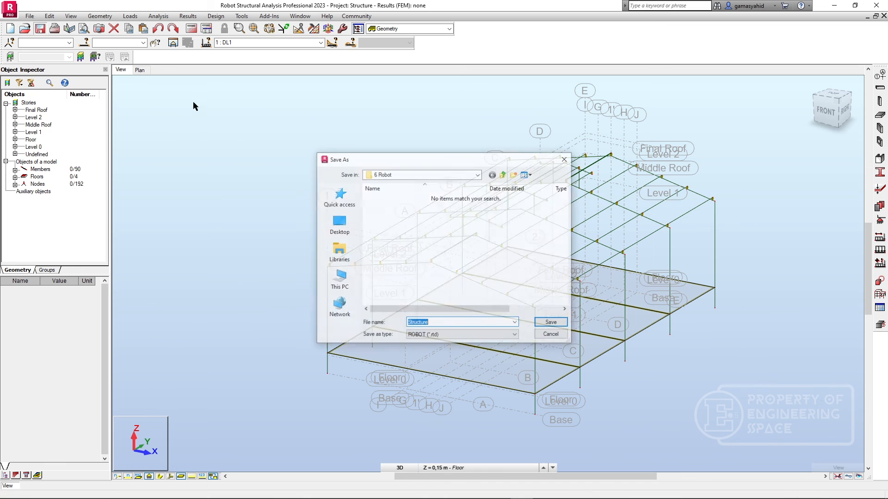
{"action": "left_click", "coordinate": [460, 323]}
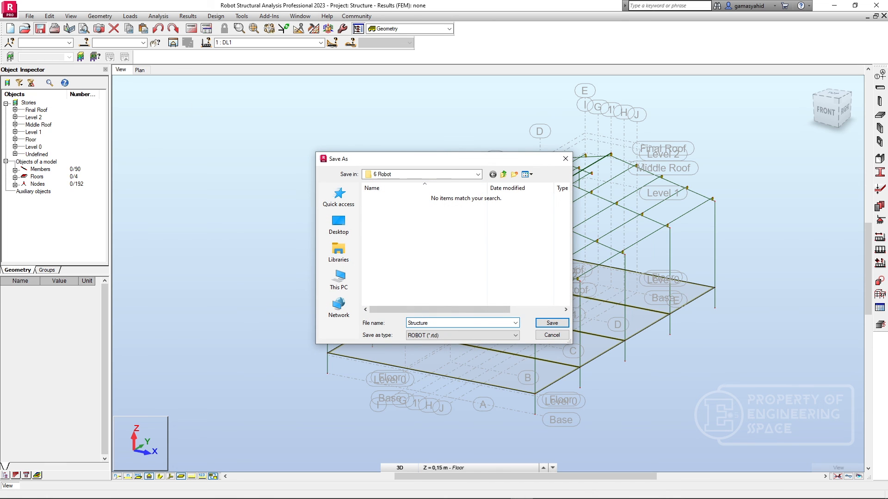
{"action": "type", "text": "ES Revit Ep2"}
{"action": "left_click", "coordinate": [449, 323]}
{"action": "key", "text": "BackSpace"}
{"action": "type", "text": "_"}
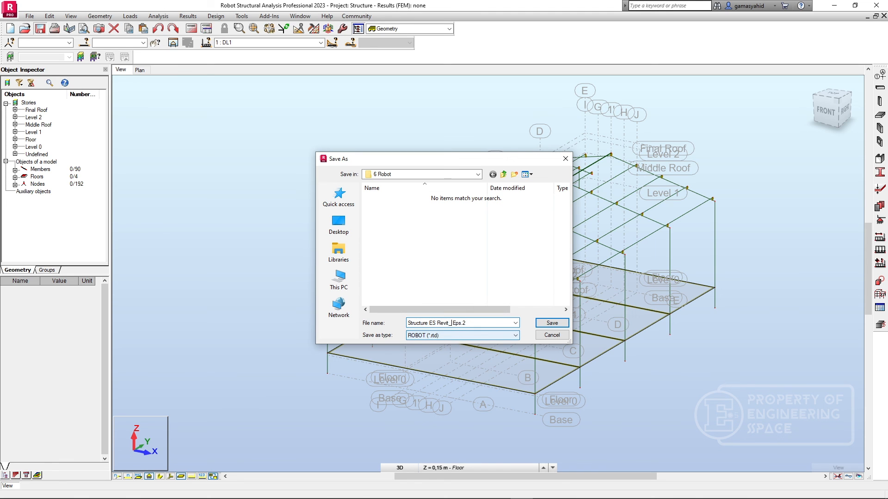
{"action": "type", "text": "Robot"}
{"action": "left_click", "coordinate": [539, 323]}
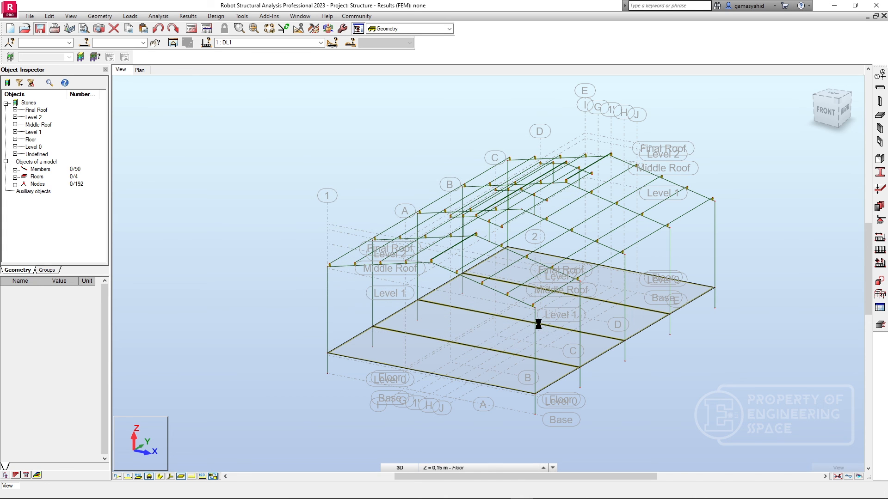
{"action": "middle_click_drag", "start_coordinate": [539, 323], "coordinate": [589, 198]}
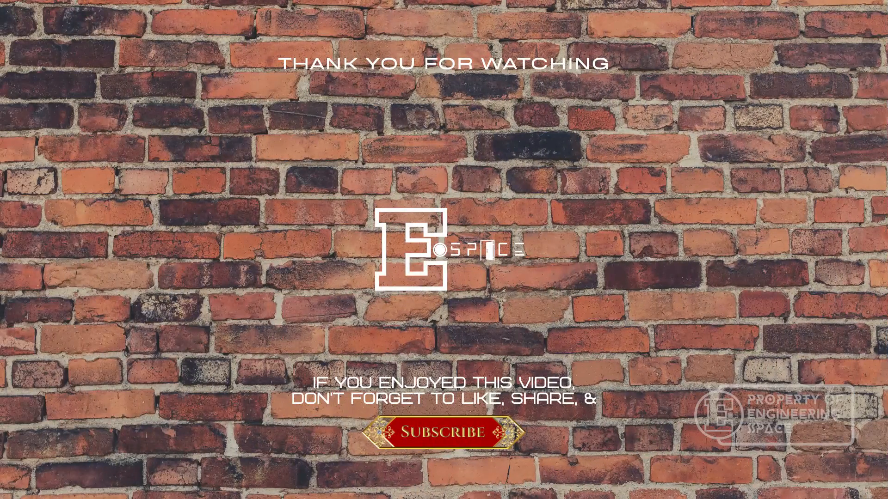